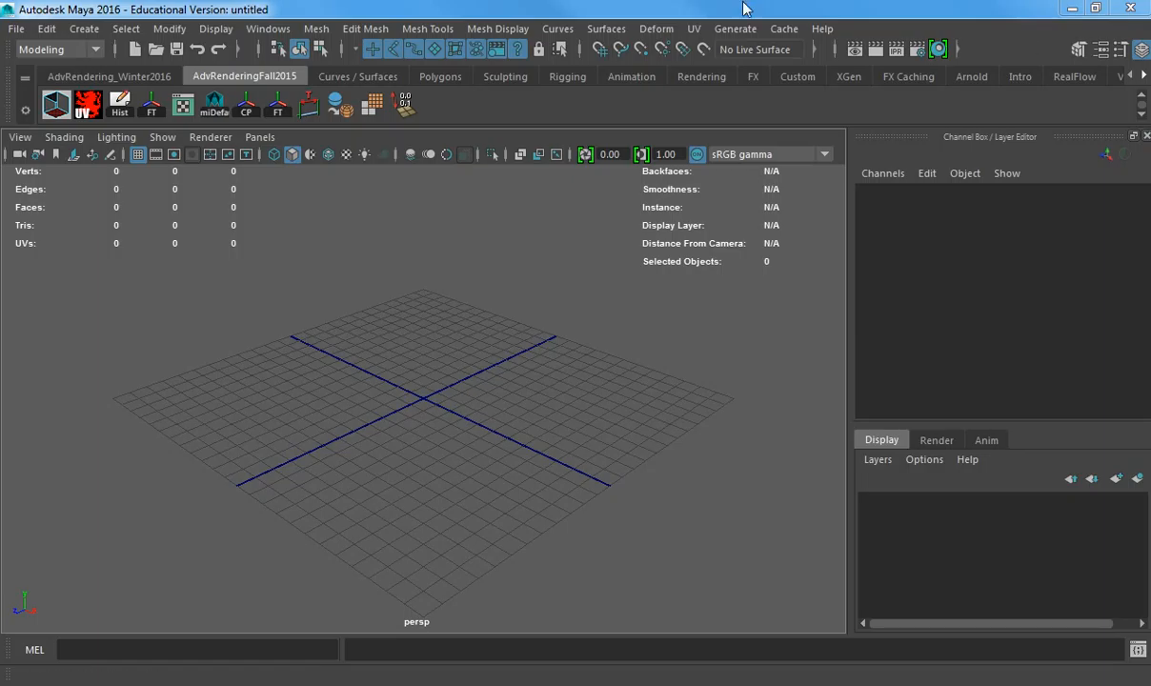
- Switch the active menu set from Modeling to Rigging
click(44, 49)
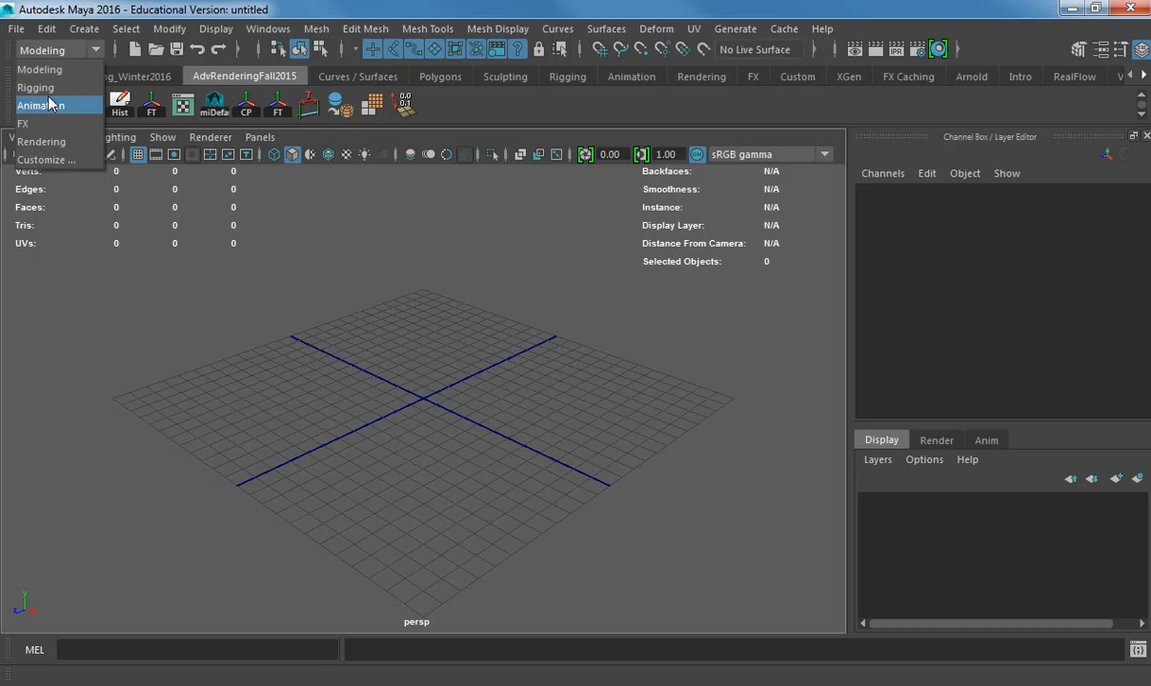
click(45, 105)
click(44, 52)
click(35, 87)
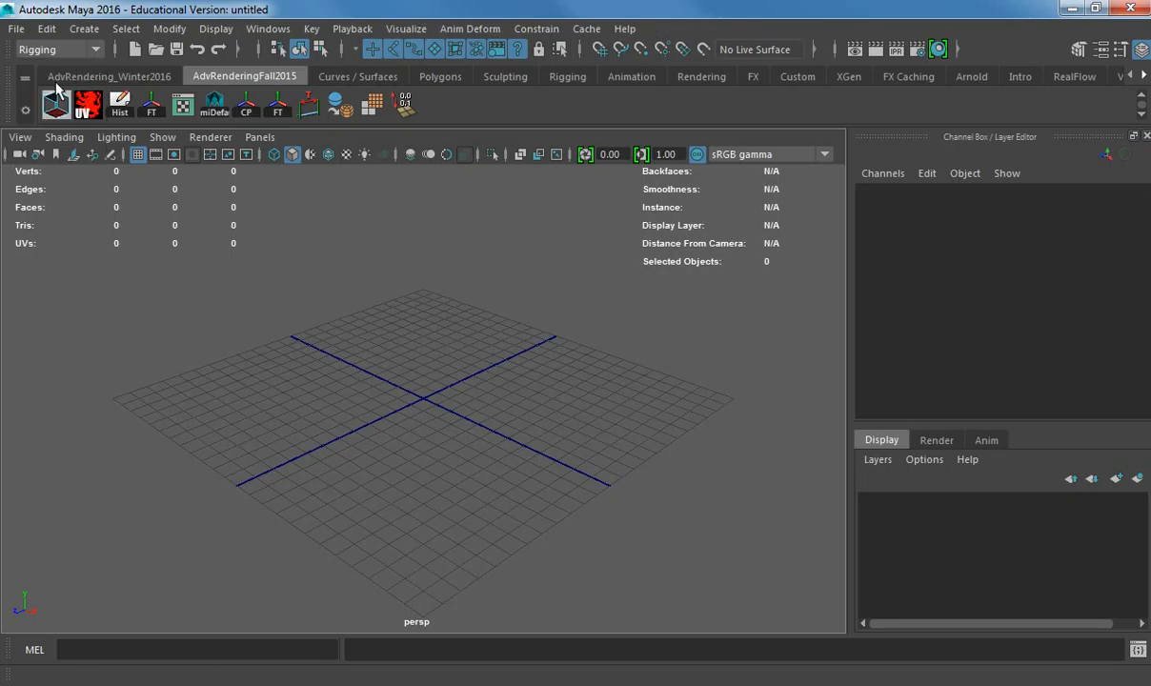
click(558, 34)
mouse_move(513, 35)
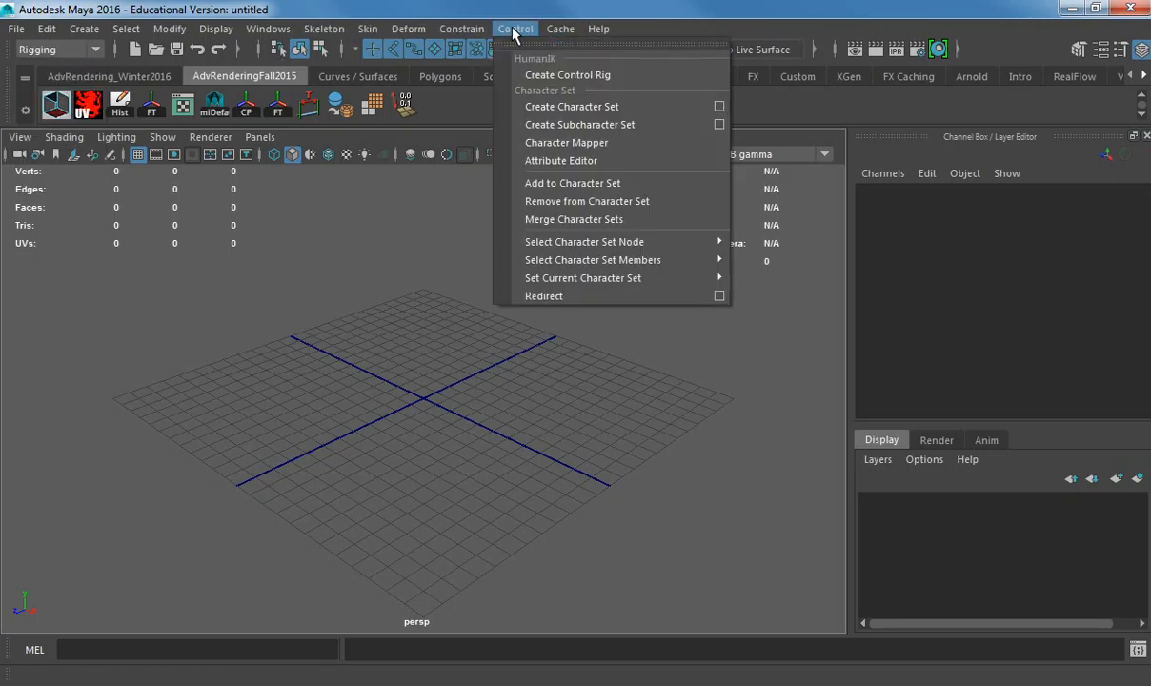
click(416, 31)
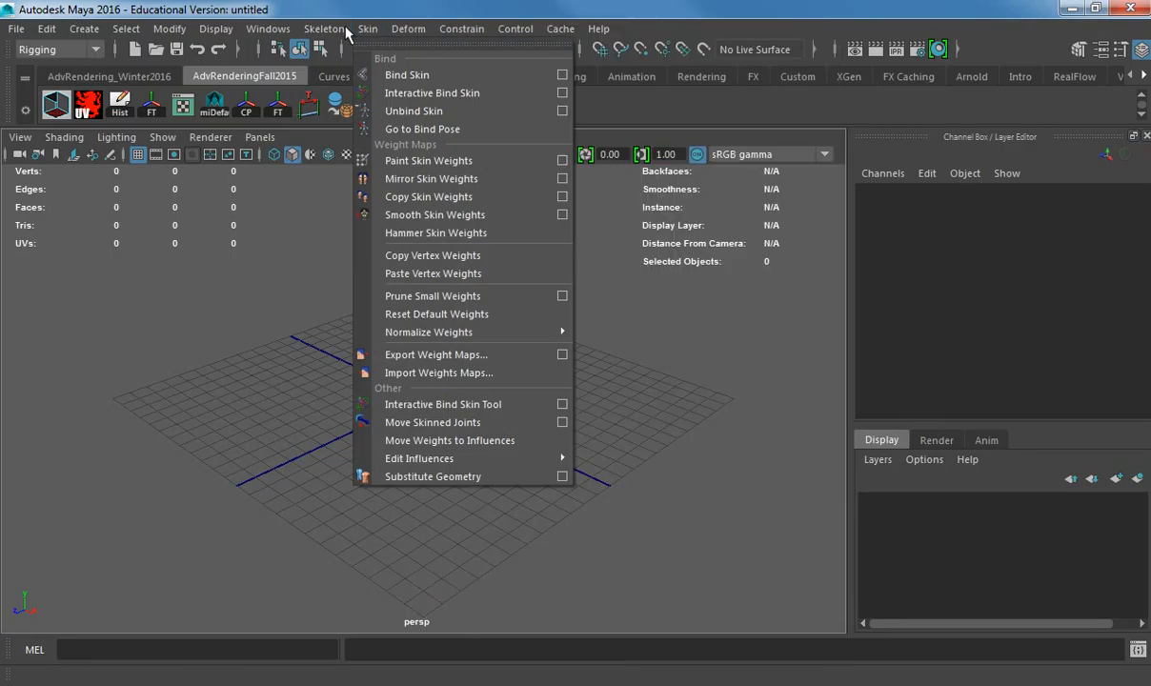
mouse_move(317, 36)
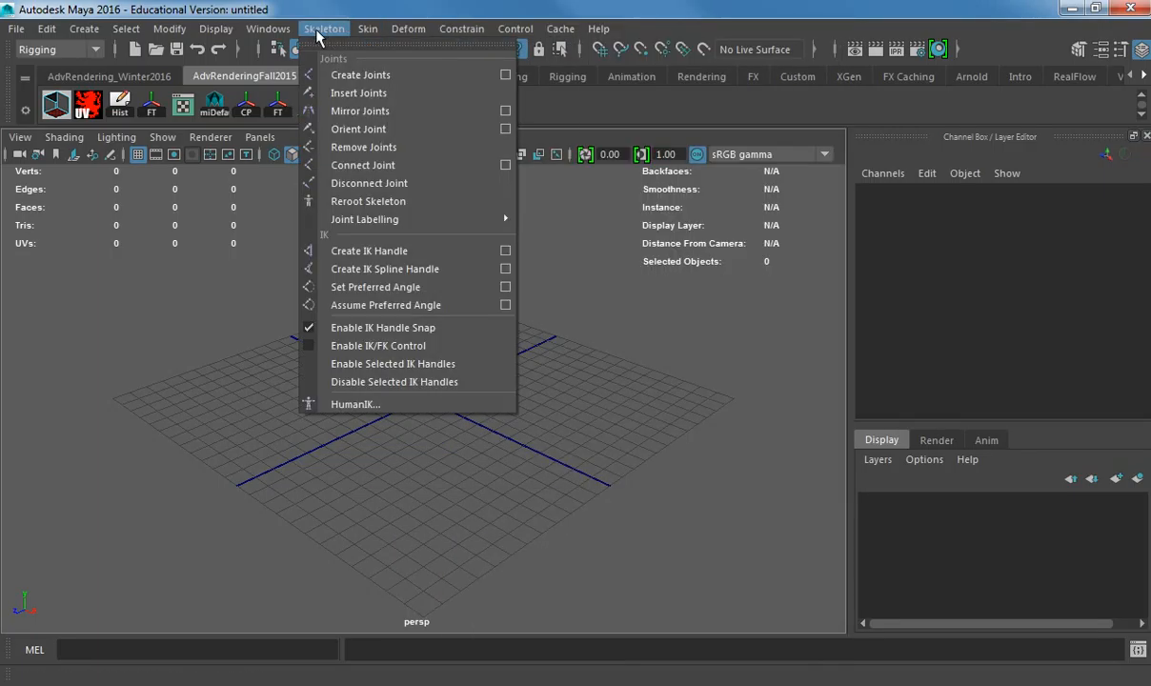
mouse_move(260, 34)
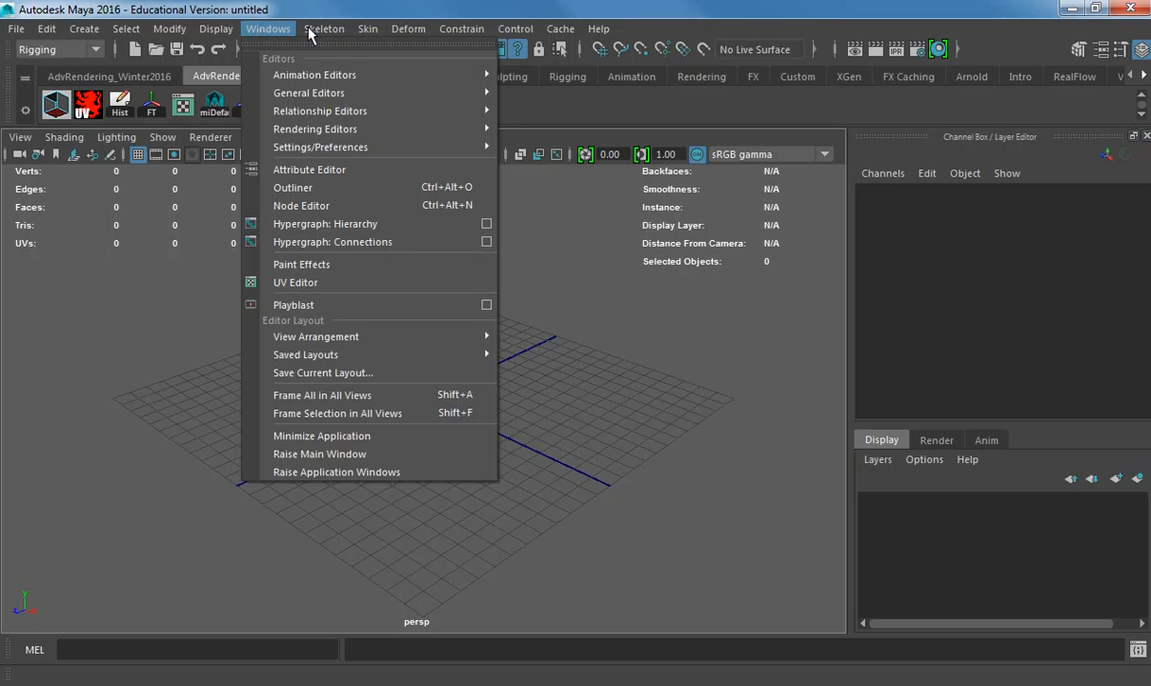
mouse_move(404, 31)
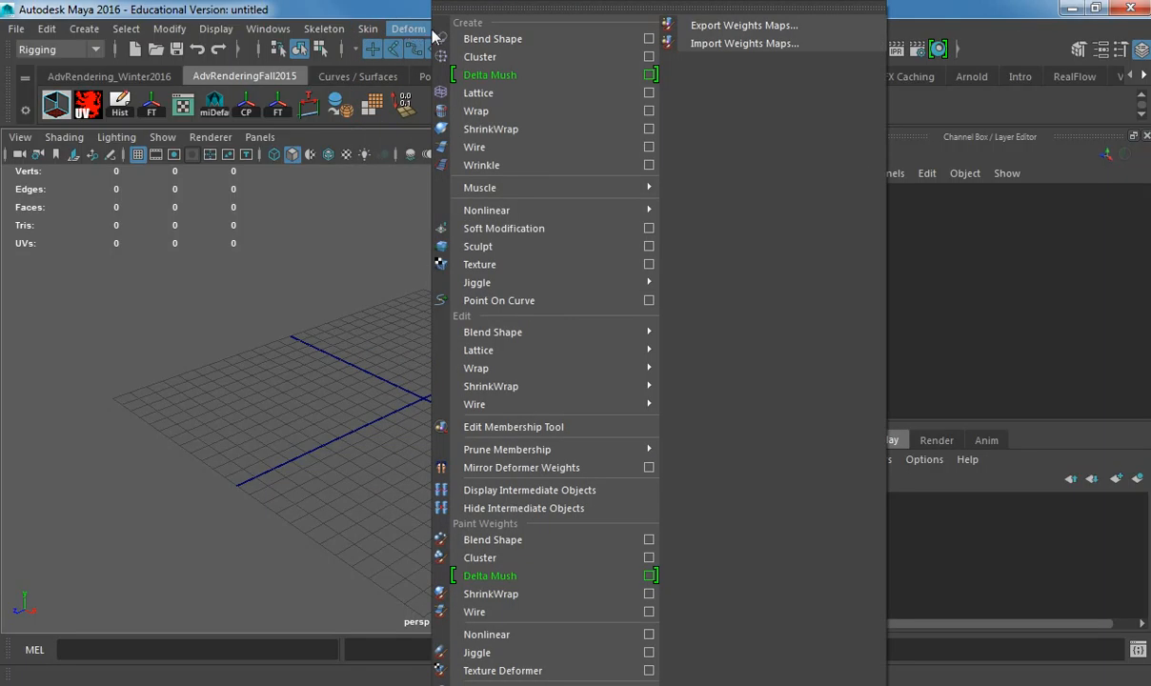
click(376, 11)
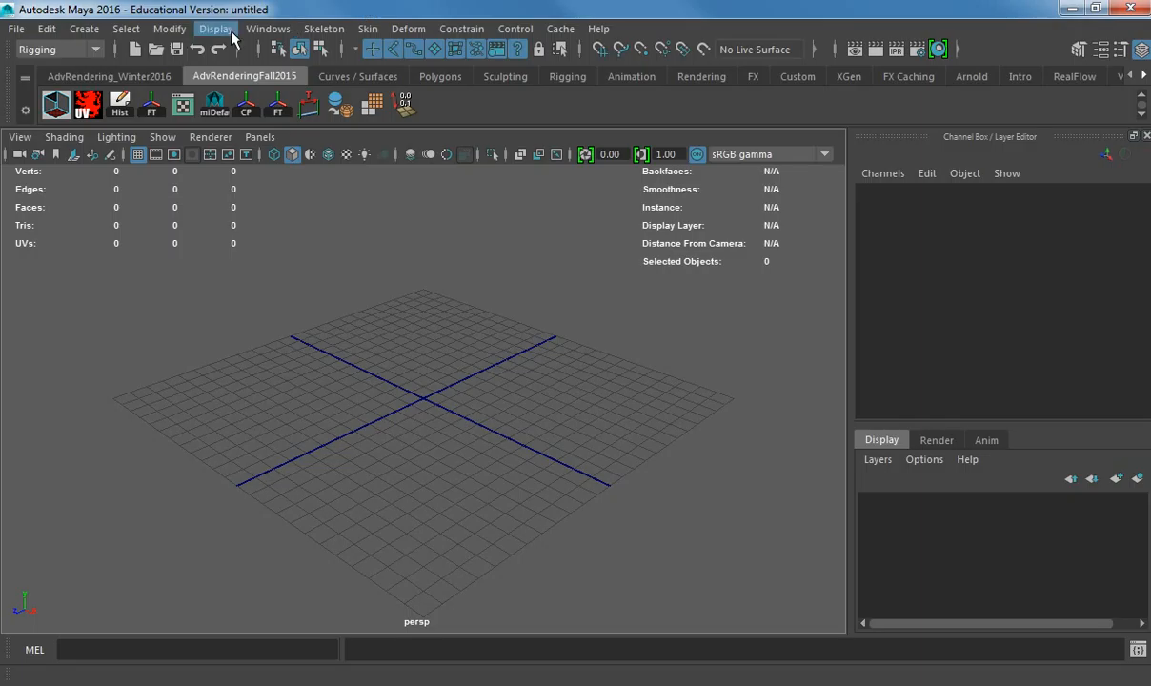
- Create a polygon cylinder at the origin and show the Rendering menu set
click(81, 28)
mouse_move(180, 95)
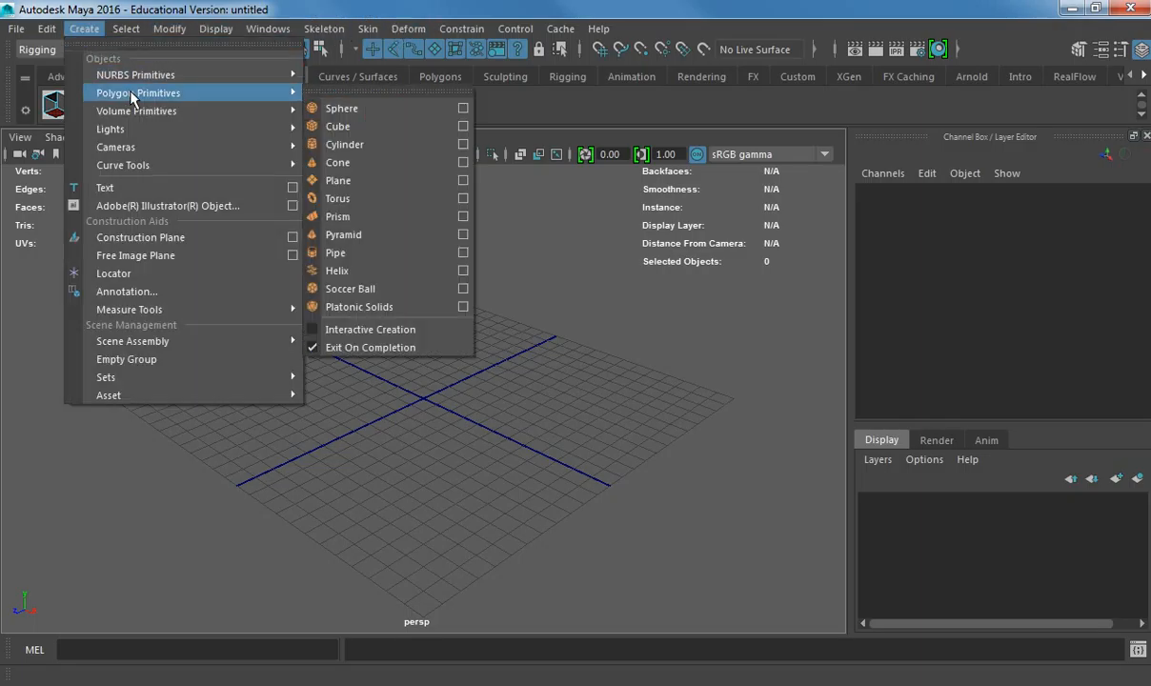
click(343, 147)
key(F6)
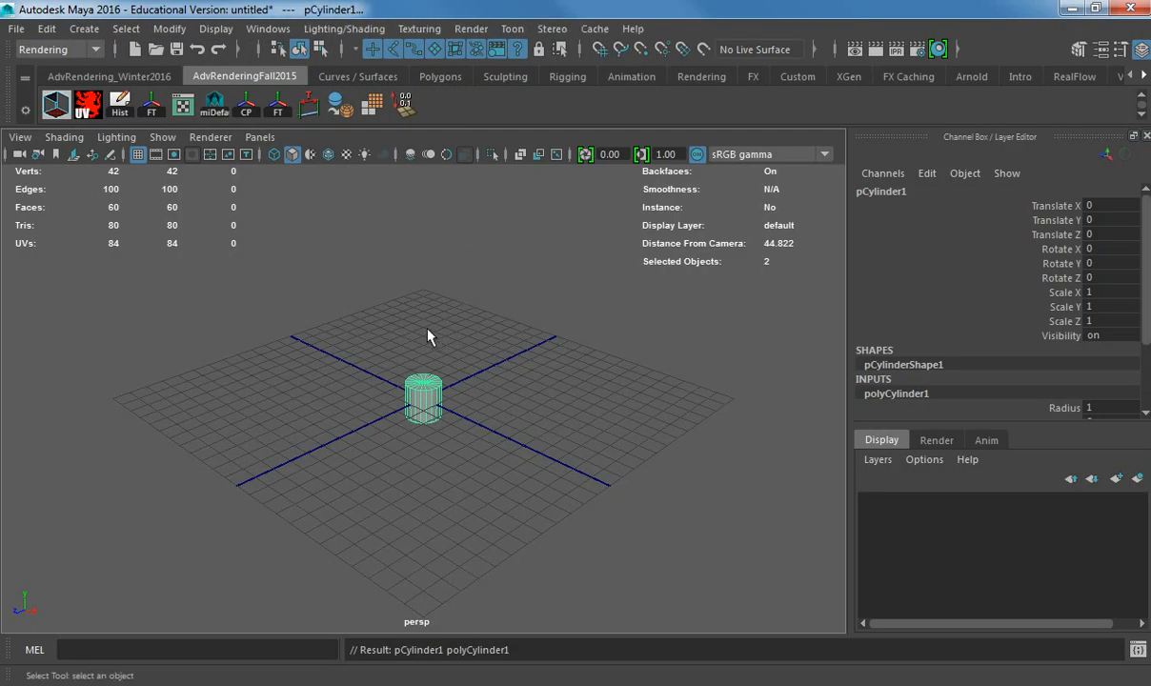
- Scale the cylinder into a thin pole, about 3.916 in Y and 0.221 in X and Z, and raise it to about 4.262 in Y
key(r)
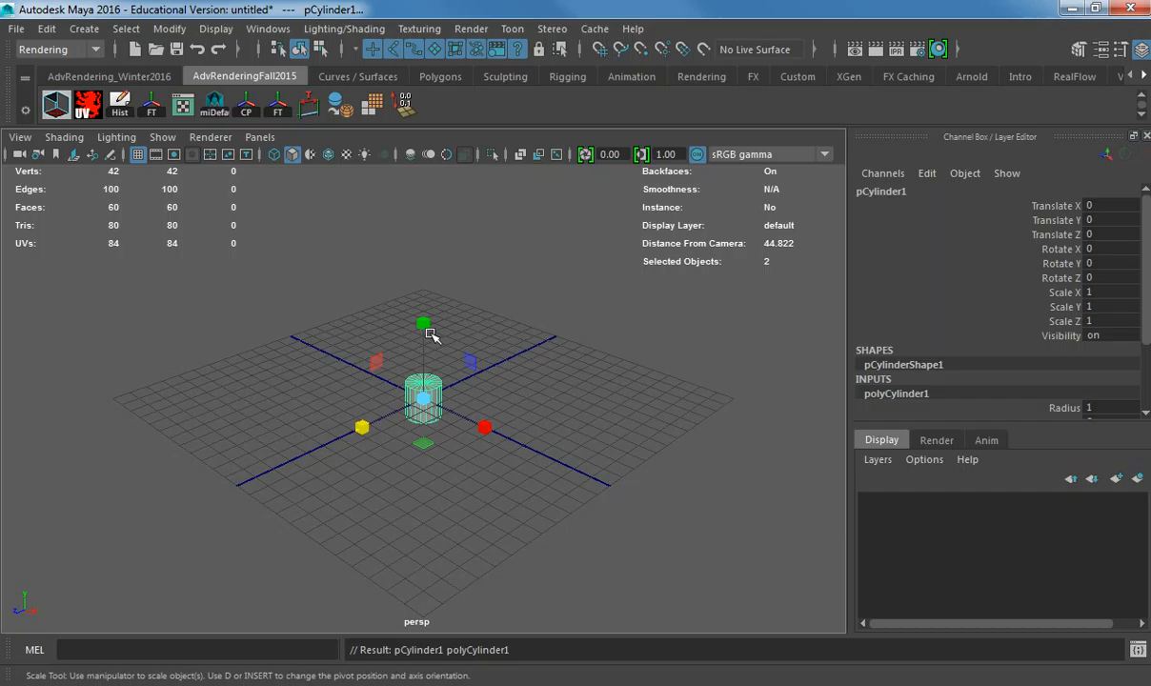
click(424, 329)
ctrl+drag(422, 335, 429, 58)
key(w)
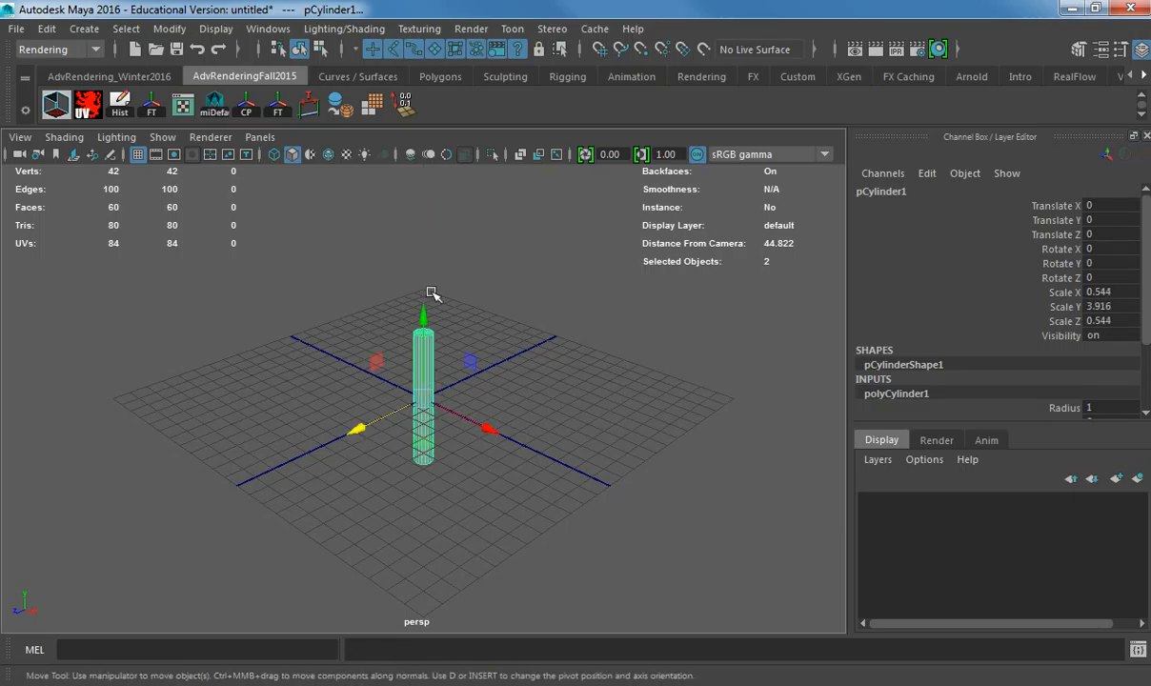
key(r)
ctrl+drag(425, 311, 465, 249)
key(w)
key(f)
mouse_move(465, 248)
alt+middle_down()
mouse_move(477, 265)
mouse_move(481, 250)
alt+middle_up()
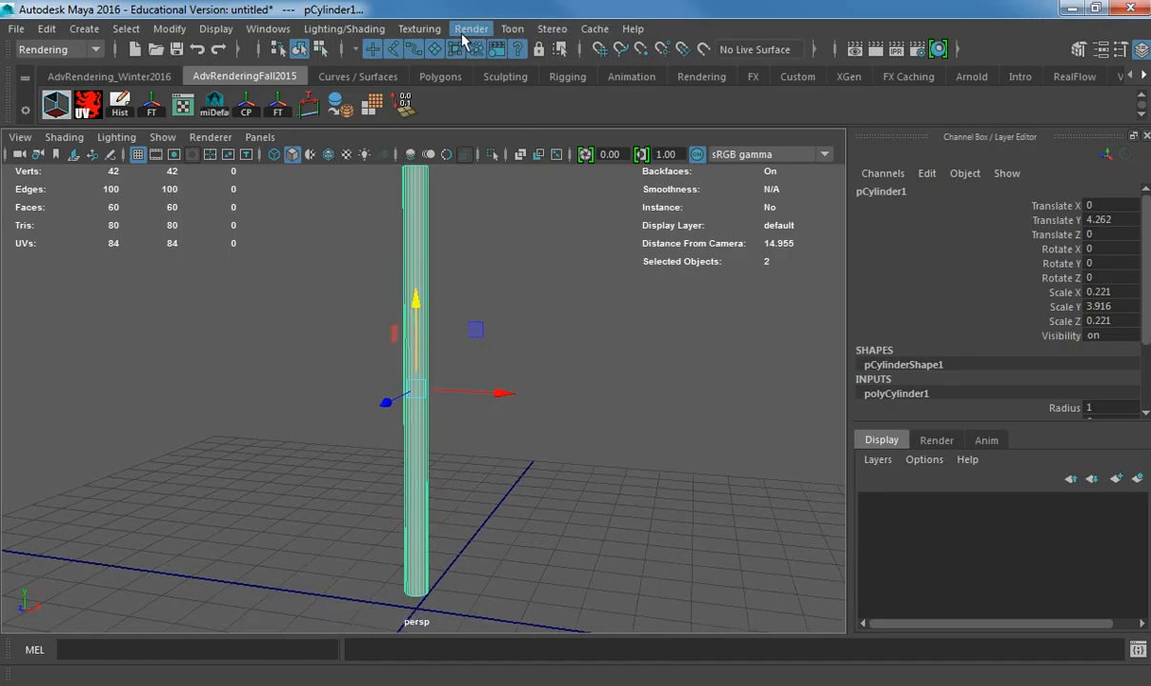
- Switch to the Rigging menu set and add a nonlinear Bend deformer to the cylinder
click(90, 49)
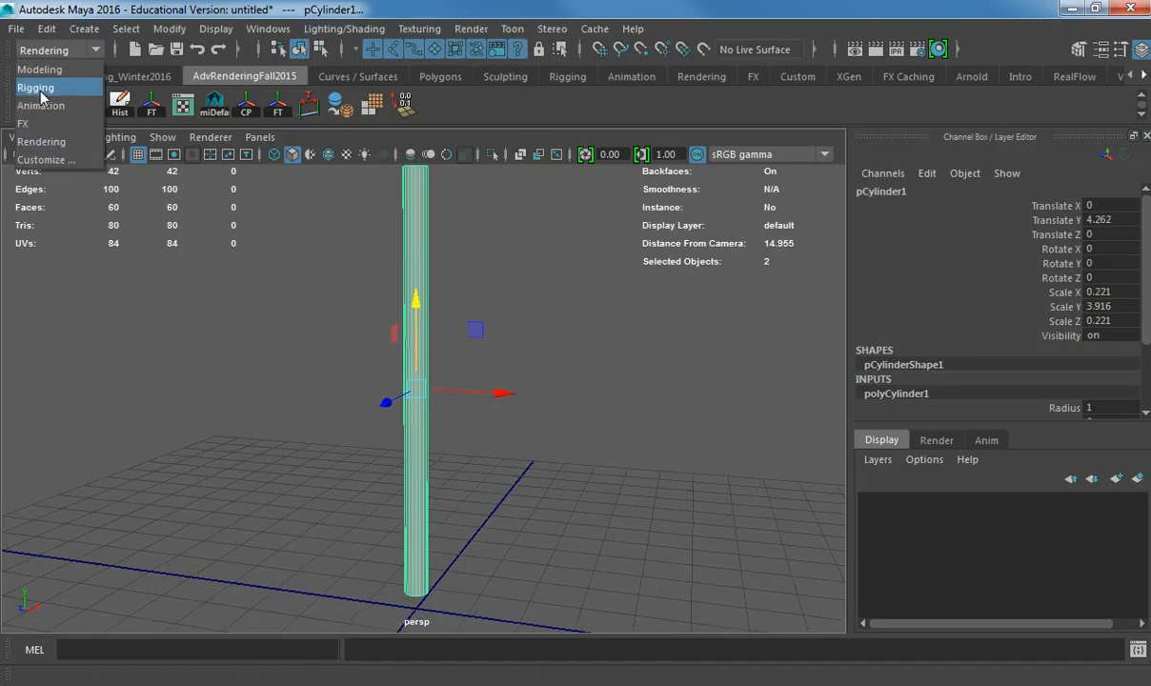
click(38, 86)
click(461, 28)
mouse_move(408, 29)
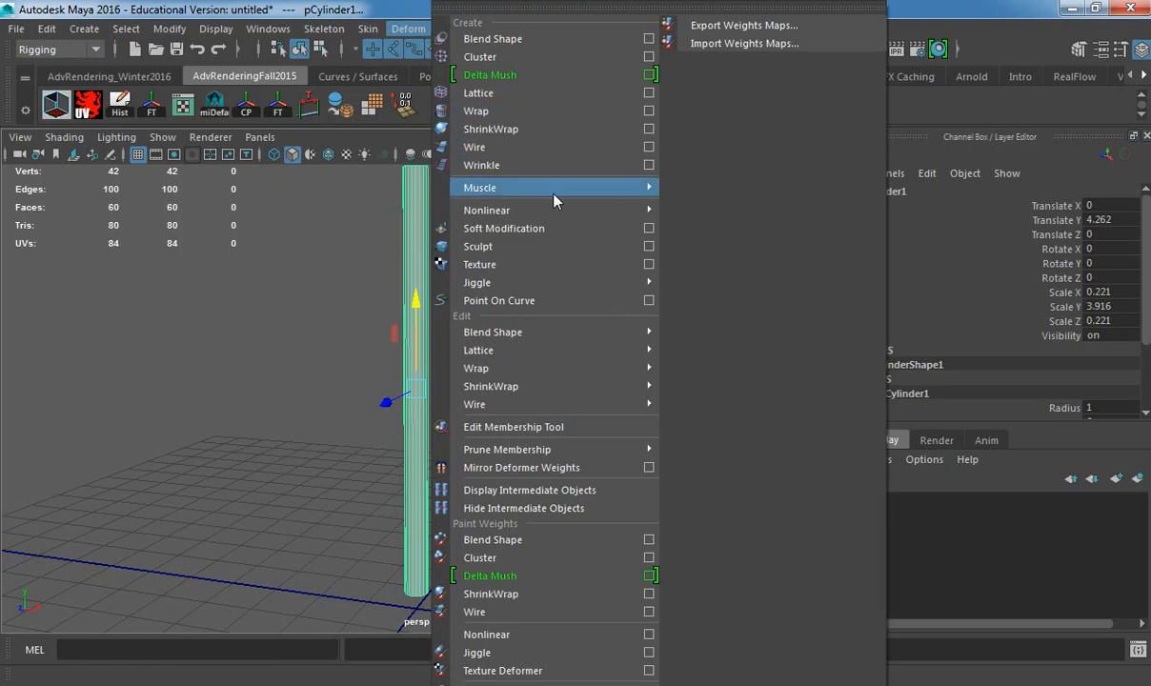
mouse_move(560, 211)
click(700, 226)
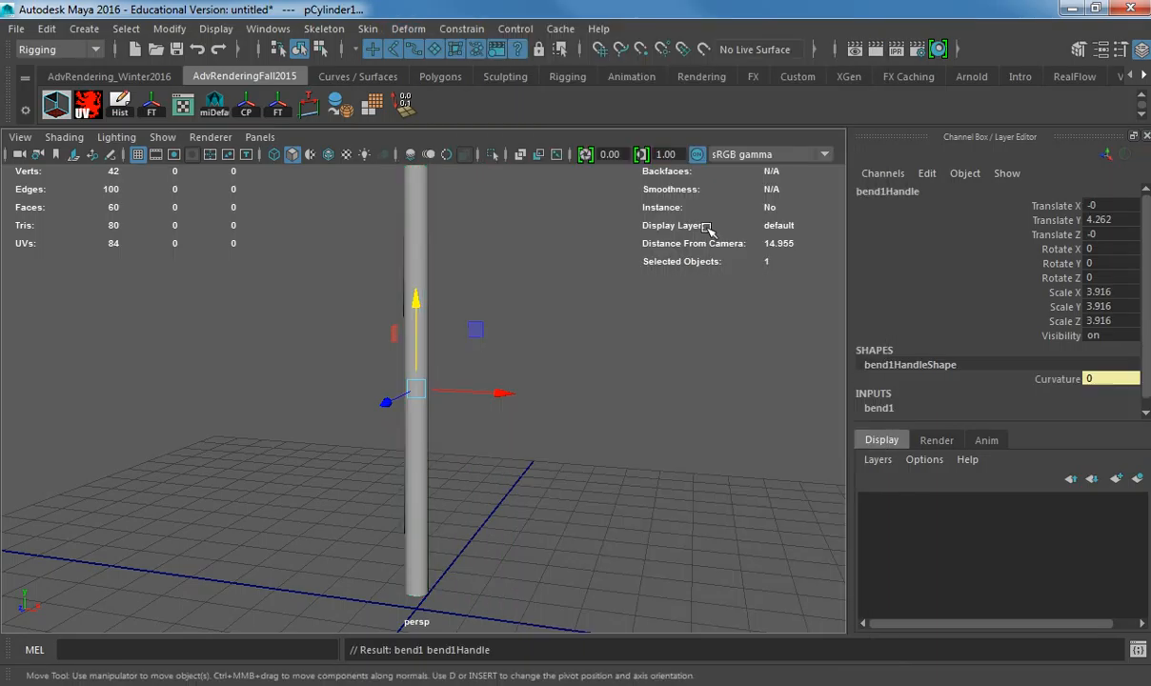
- Set the bend deformer's curvature to about 180
click(880, 407)
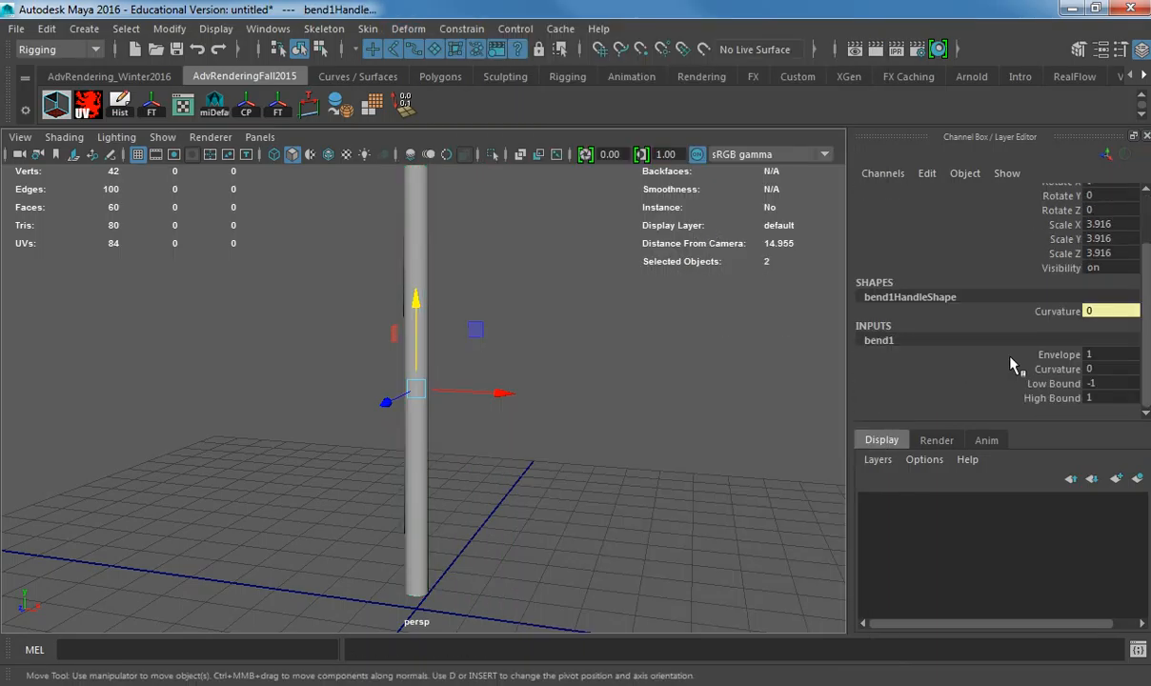
click(1069, 369)
middle_drag(557, 354, 698, 337)
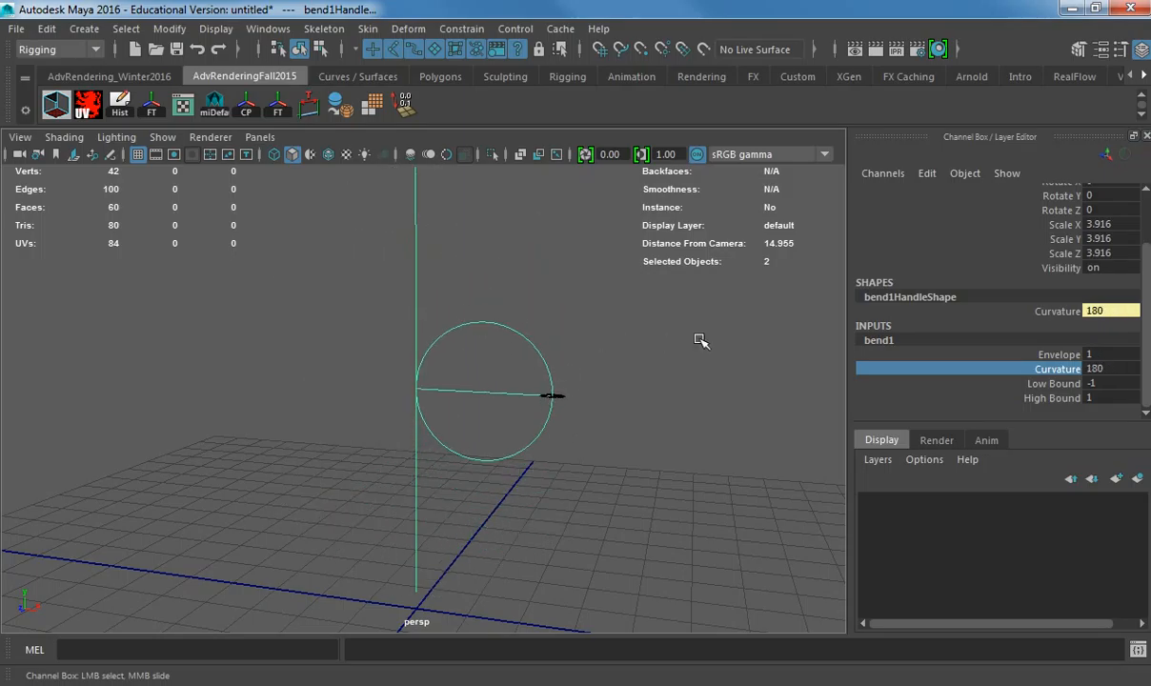
- Undo the curvature change and delete the bend deformer
key(ctrl+z)
key(Delete)
- Select the cylinder and set its height subdivisions to 15
drag(507, 321, 333, 339)
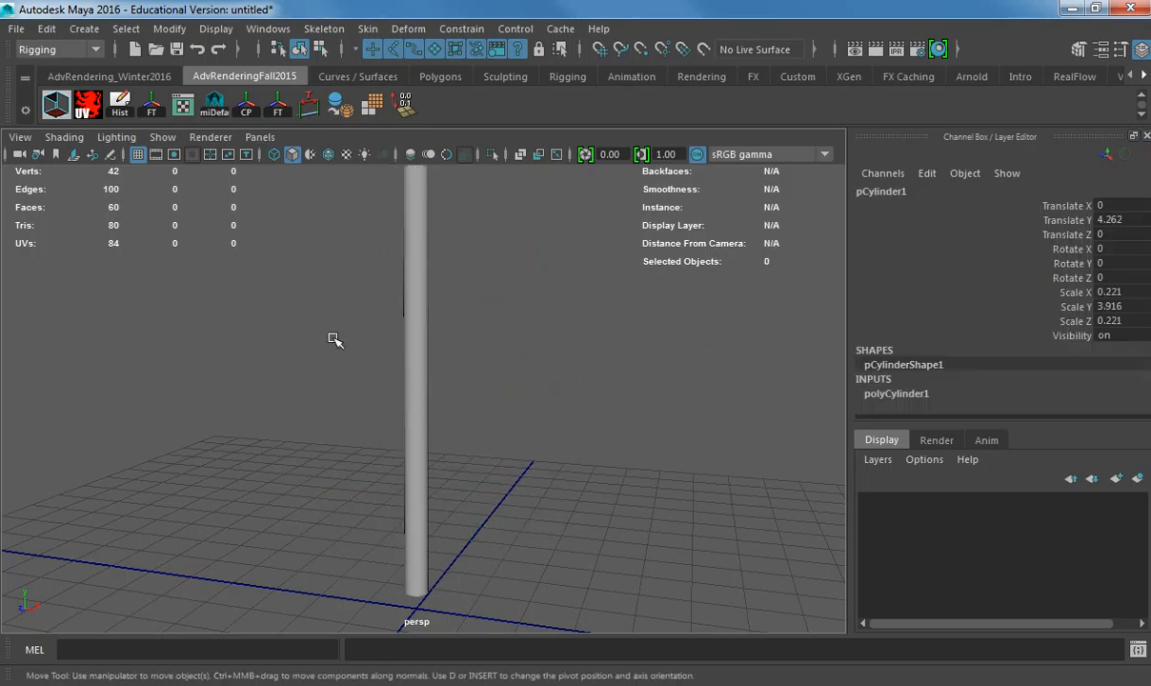
click(922, 394)
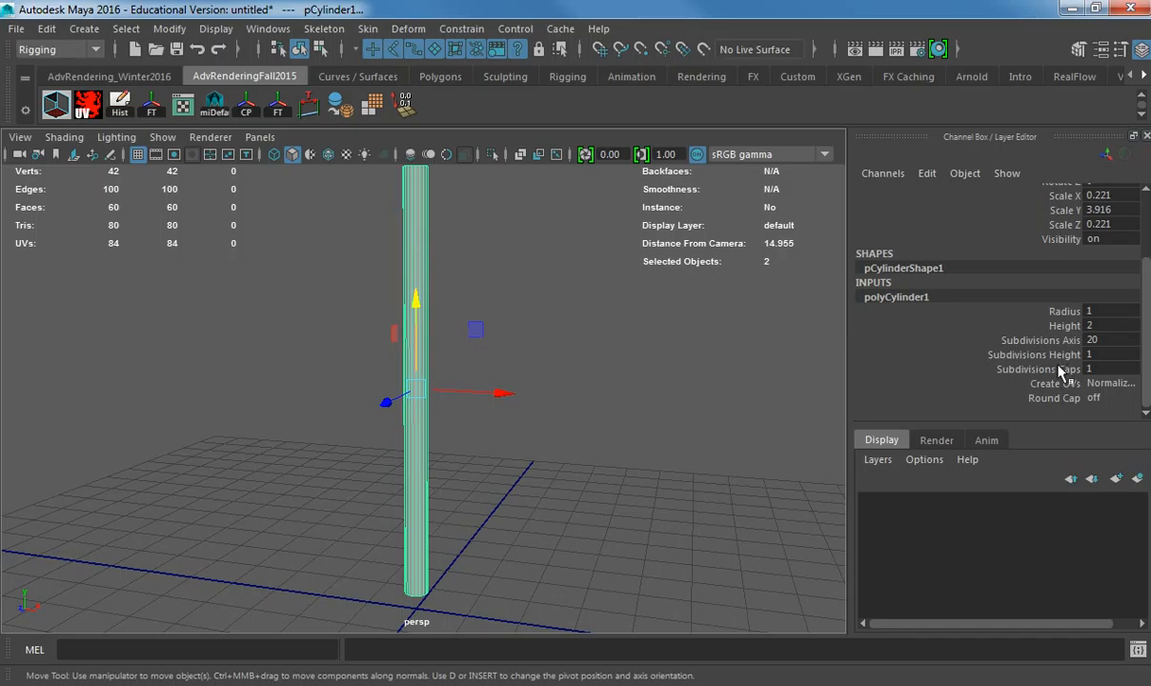
click(1010, 355)
middle_drag(618, 350, 731, 350)
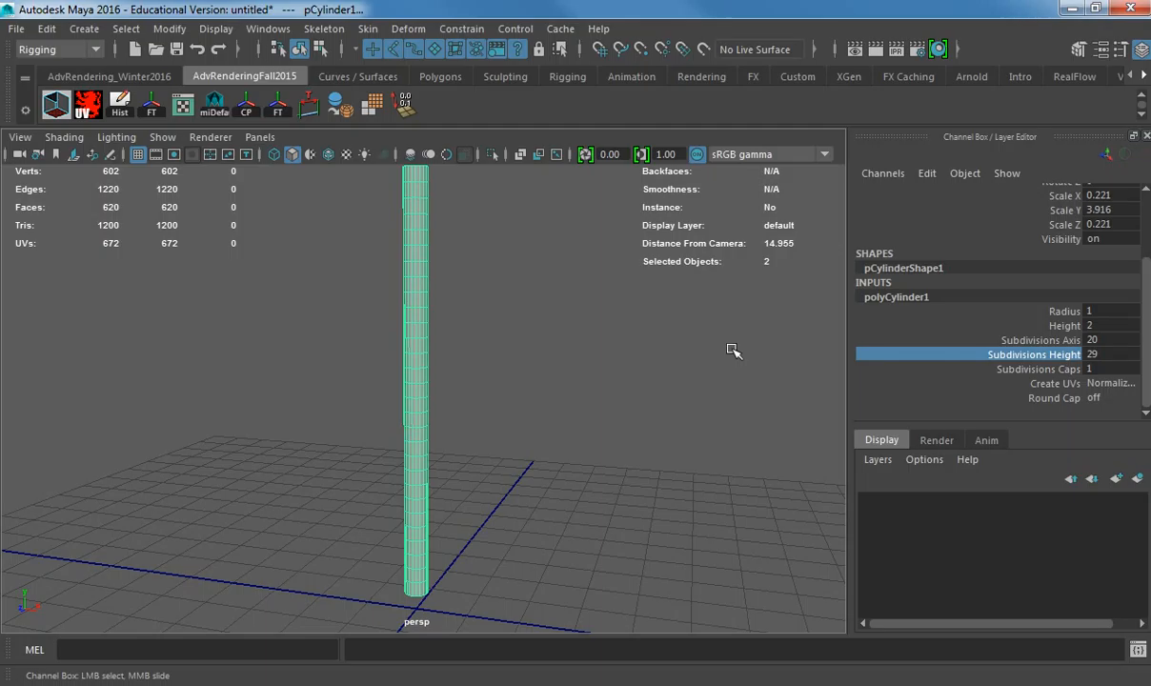
click(1116, 354)
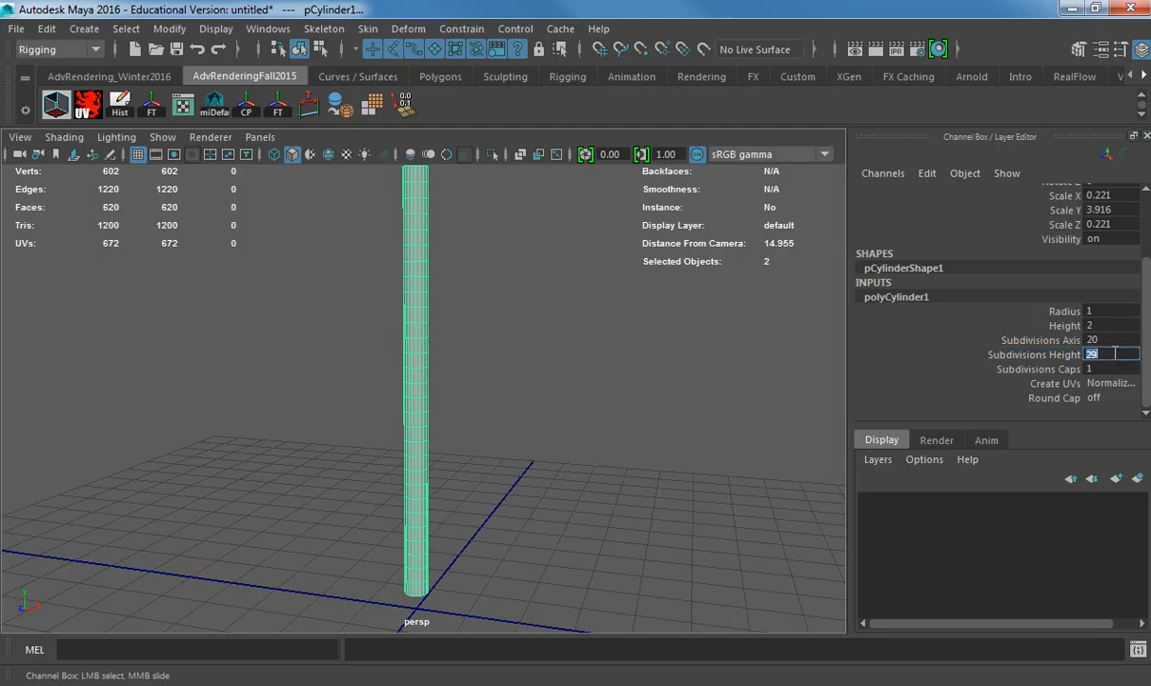
text(15)
key(Return)
- Duplicate the cylinder and move the copy along X to about 6.293
alt+drag(817, 354, 816, 390)
key(ctrl+d)
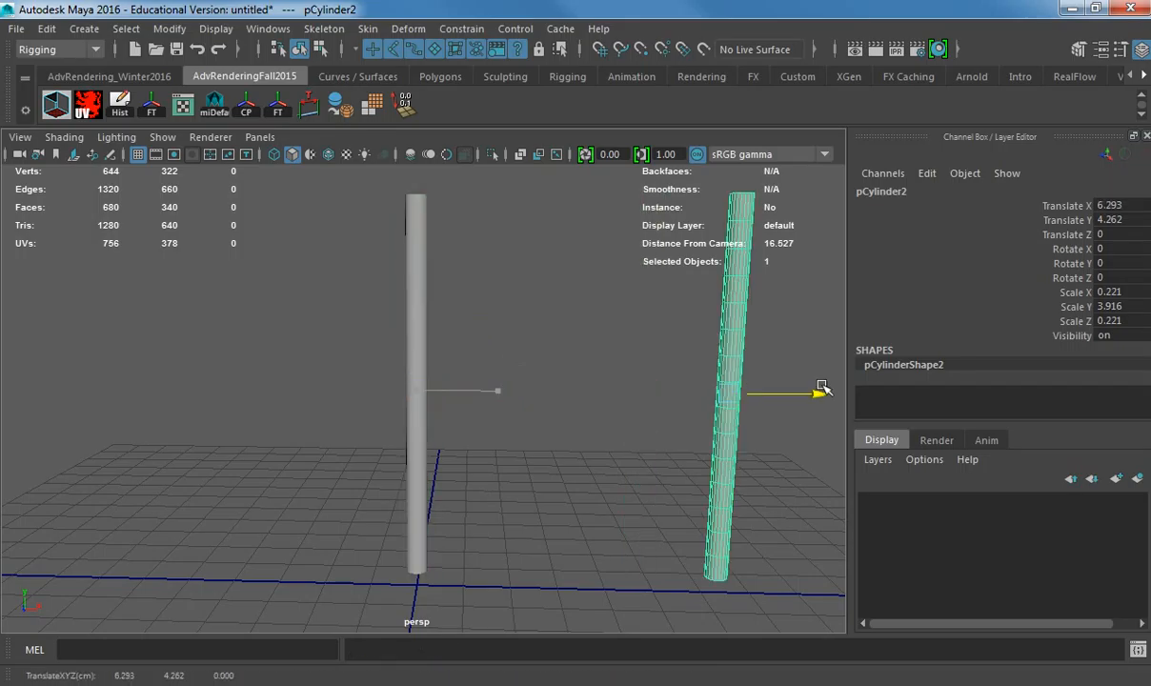
- Set the original cylinder's height subdivisions to 150
click(416, 381)
click(896, 393)
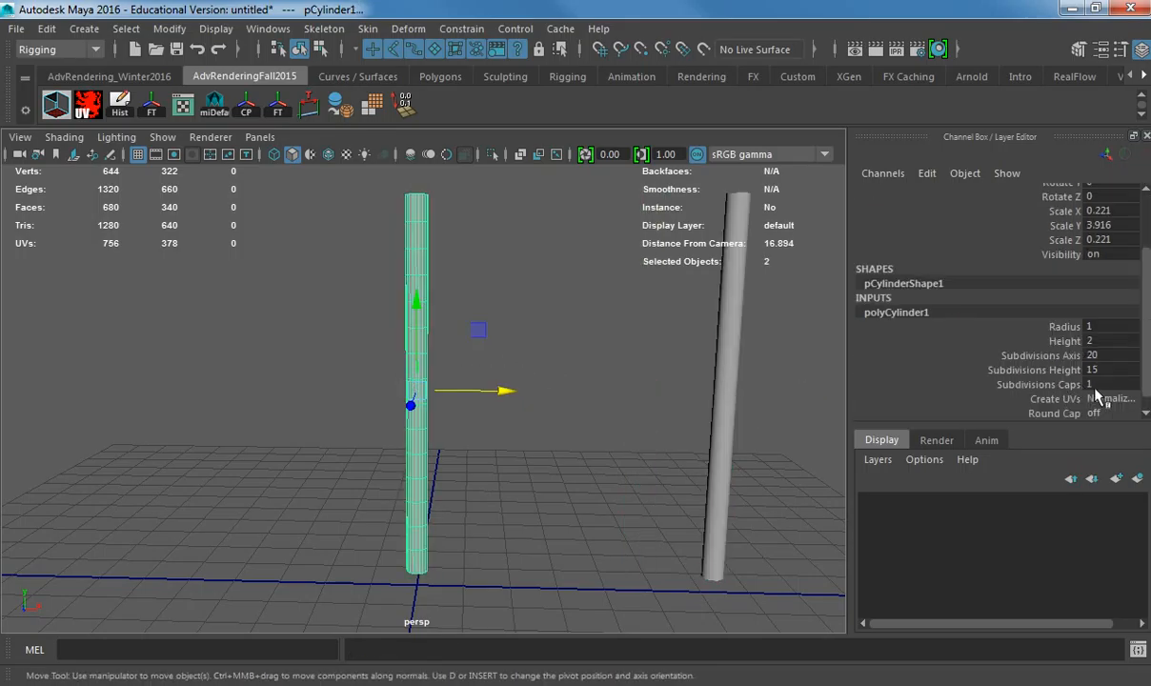
double_click(1107, 368)
text(0)
key(Return)
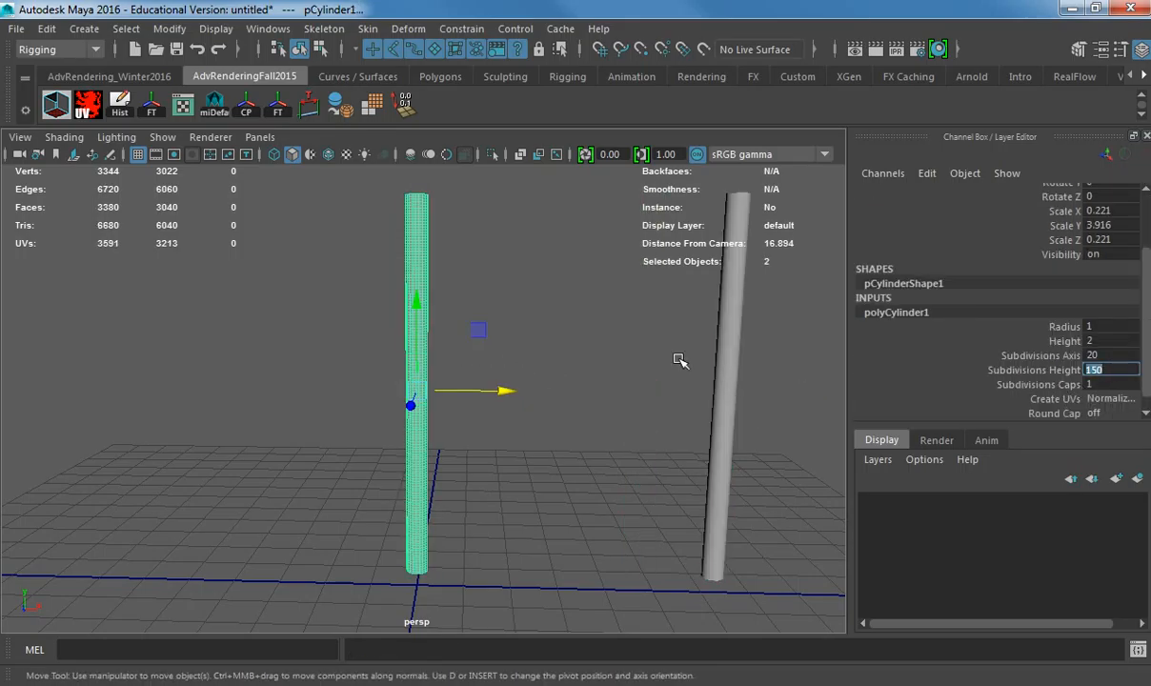
- Duplicate the 150-subdivision cylinder and move the copy along X to about 1.582
alt+drag(679, 360, 586, 391)
key(ctrl+d)
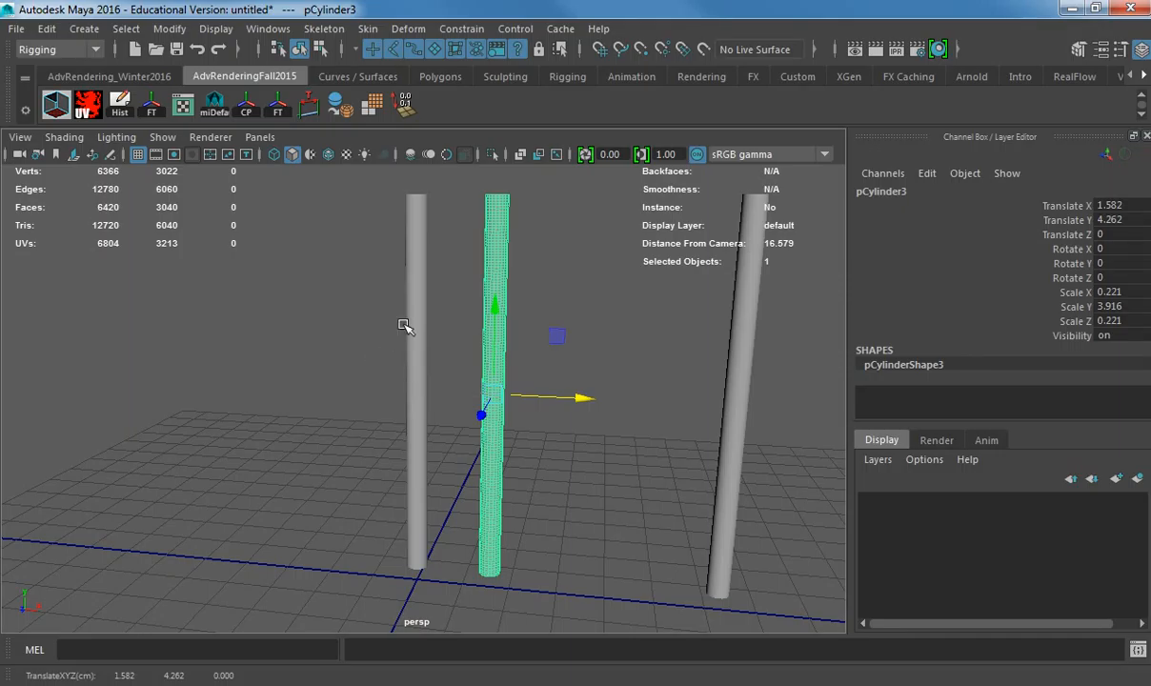
- Set the original cylinder's height subdivisions to 1500
click(412, 326)
click(900, 392)
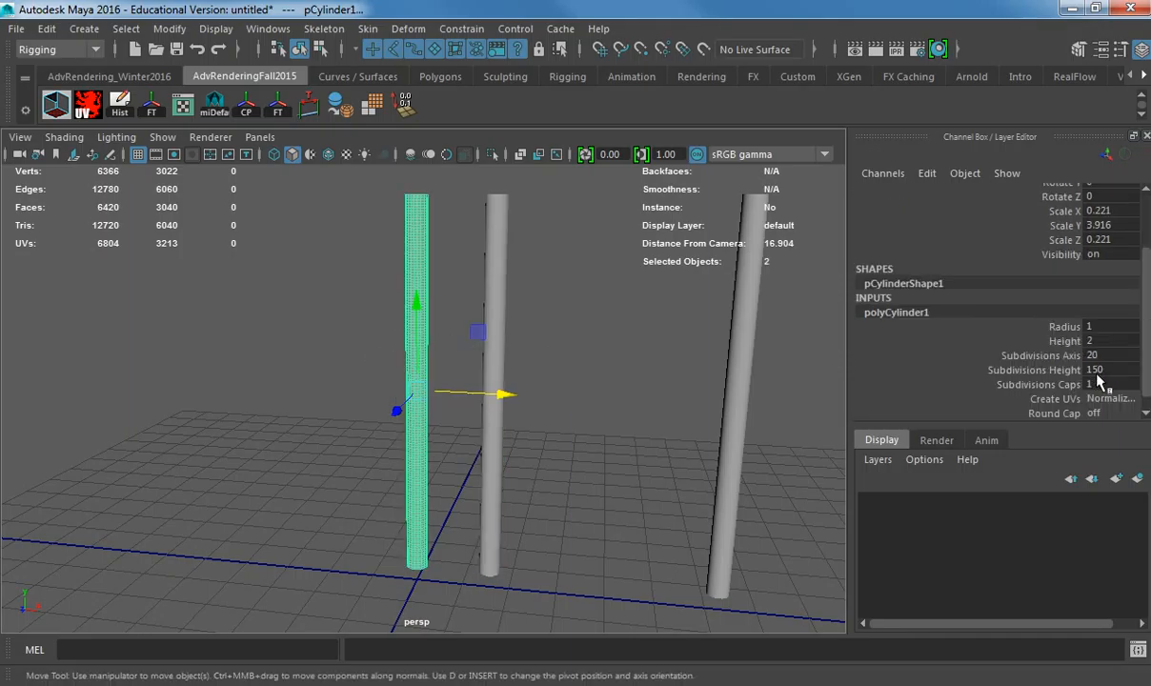
click(1105, 369)
text(0)
key(Return)
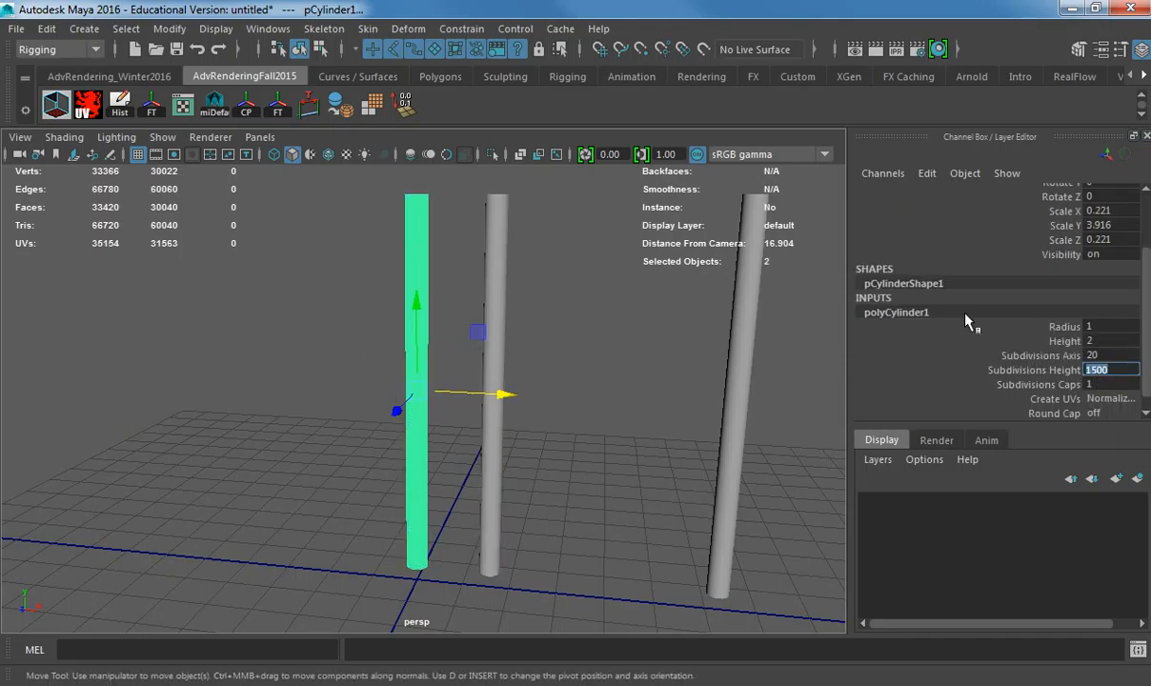
- Duplicate the 1500-subdivision cylinder beside the original and move the 150-subdivision copy along X to about 3.52
drag(505, 398, 321, 390)
key(ctrl+z)
key(ctrl+d)
drag(505, 398, 686, 398)
click(499, 315)
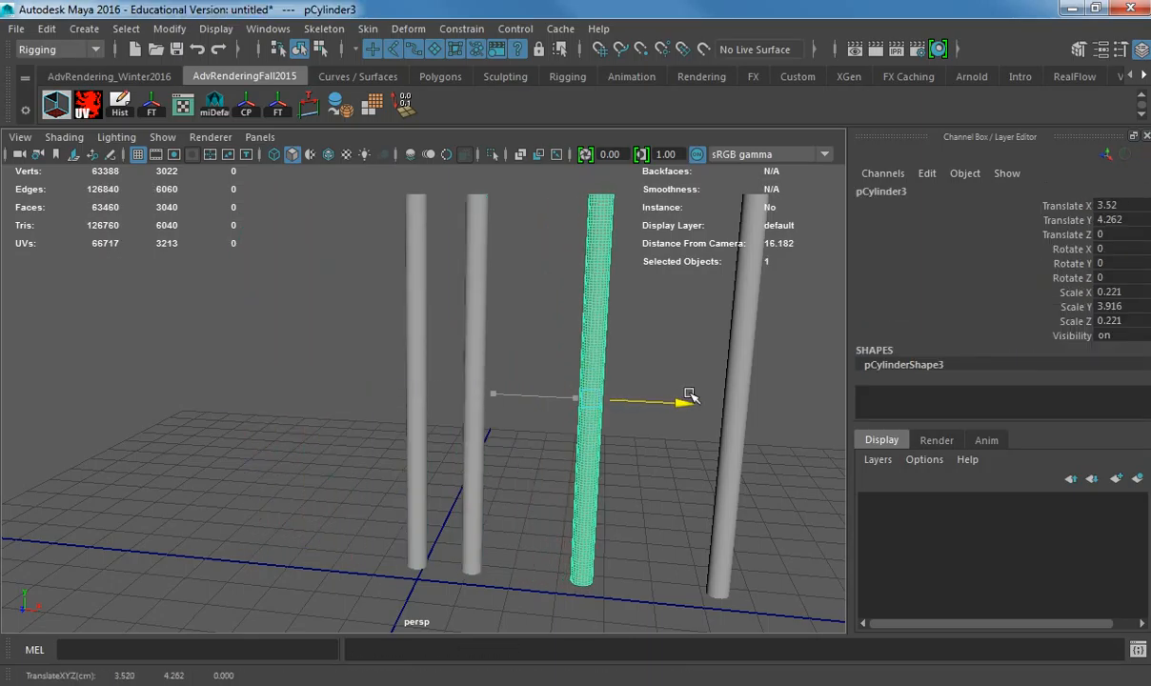
- Space the cylinder copies more evenly along X, placing the 150-subdivision one at about 4.252 and the 15-subdivision one at about 6.223
click(473, 277)
mouse_move(563, 393)
mouse_down()
mouse_move(663, 398)
mouse_move(521, 377)
mouse_move(521, 368)
mouse_move(579, 396)
mouse_up()
shift+click(452, 296)
- Add a nonlinear Bend deformer to the 15-subdivision cylinder
click(586, 303)
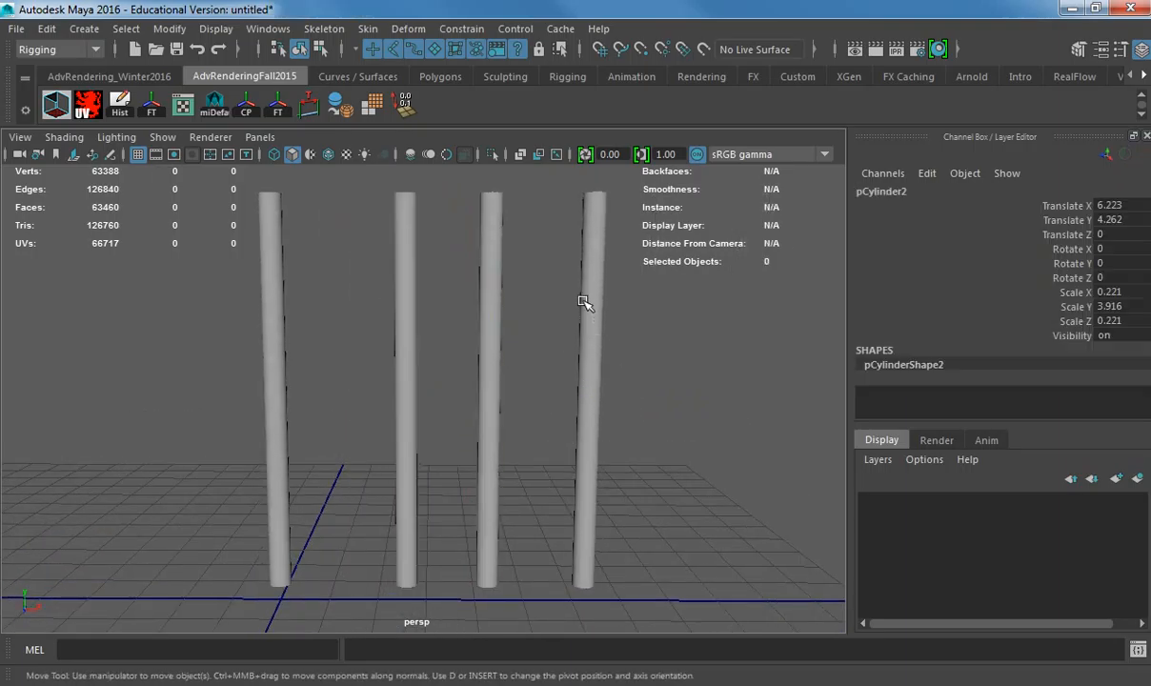
click(419, 30)
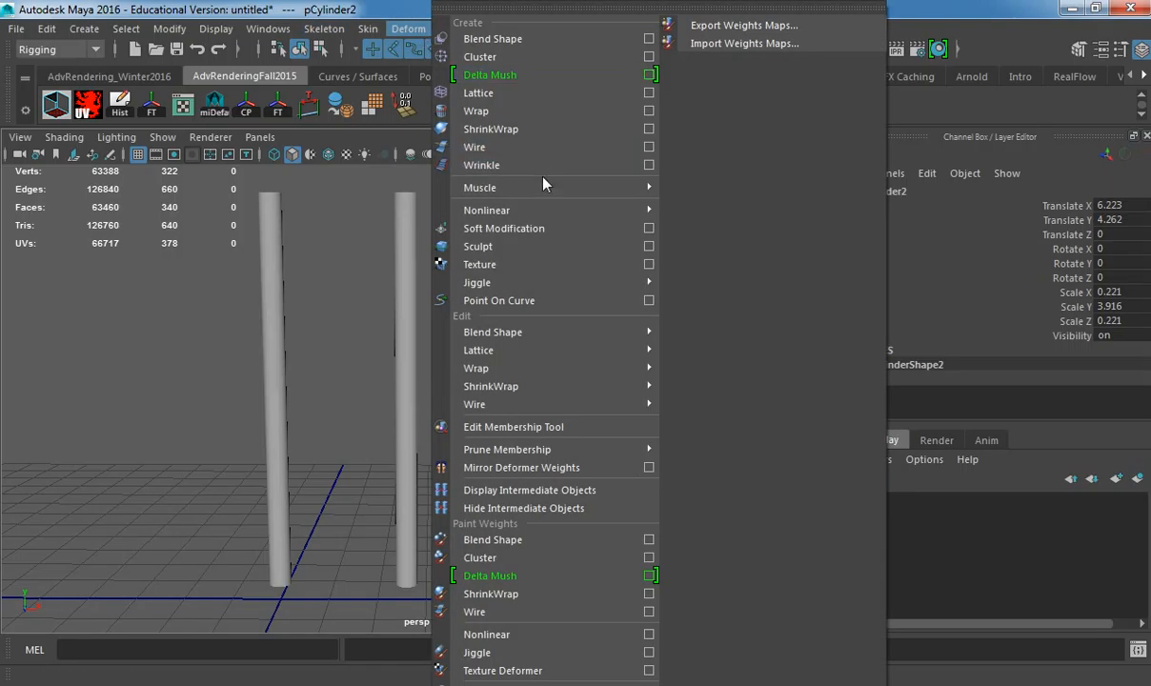
mouse_move(534, 208)
click(694, 225)
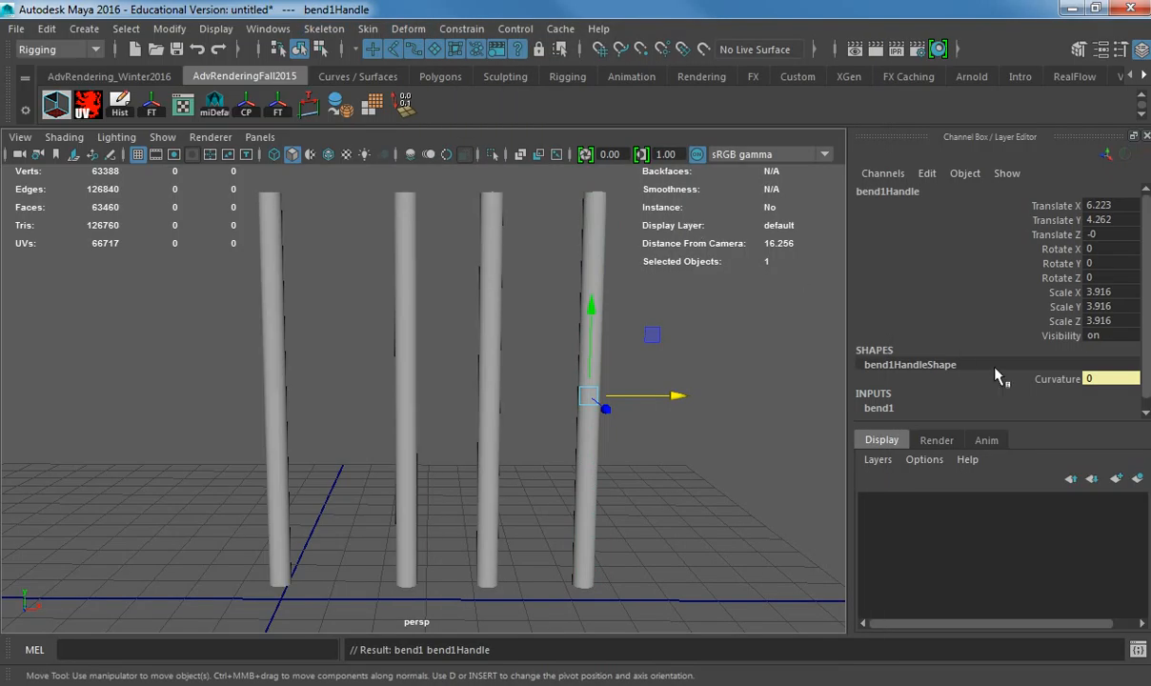
- Increase the bend curvature to arc the 15-subdivision cylinder into a C shape
scroll(920, 393, down, 1)
click(898, 397)
scroll(905, 396, down, 2)
click(1057, 369)
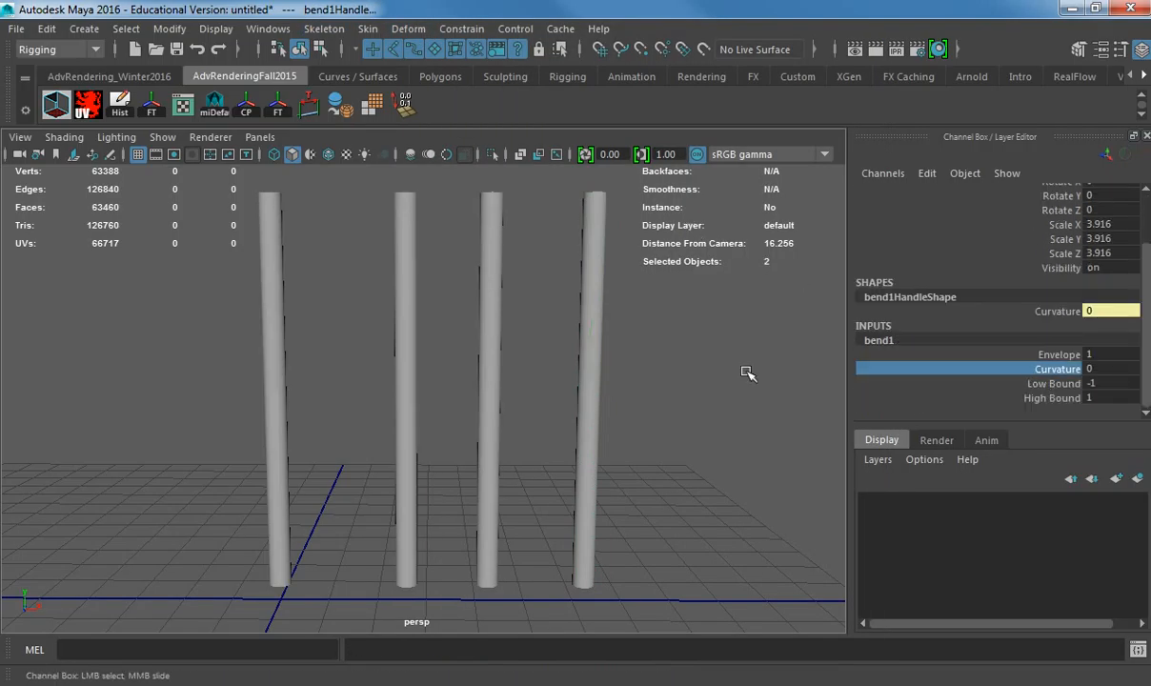
middle_drag(745, 376, 767, 345)
- Add a nonlinear Bend deformer to the 150-subdivision cylinder and increase its curvature to form a C shape
click(493, 307)
key(g)
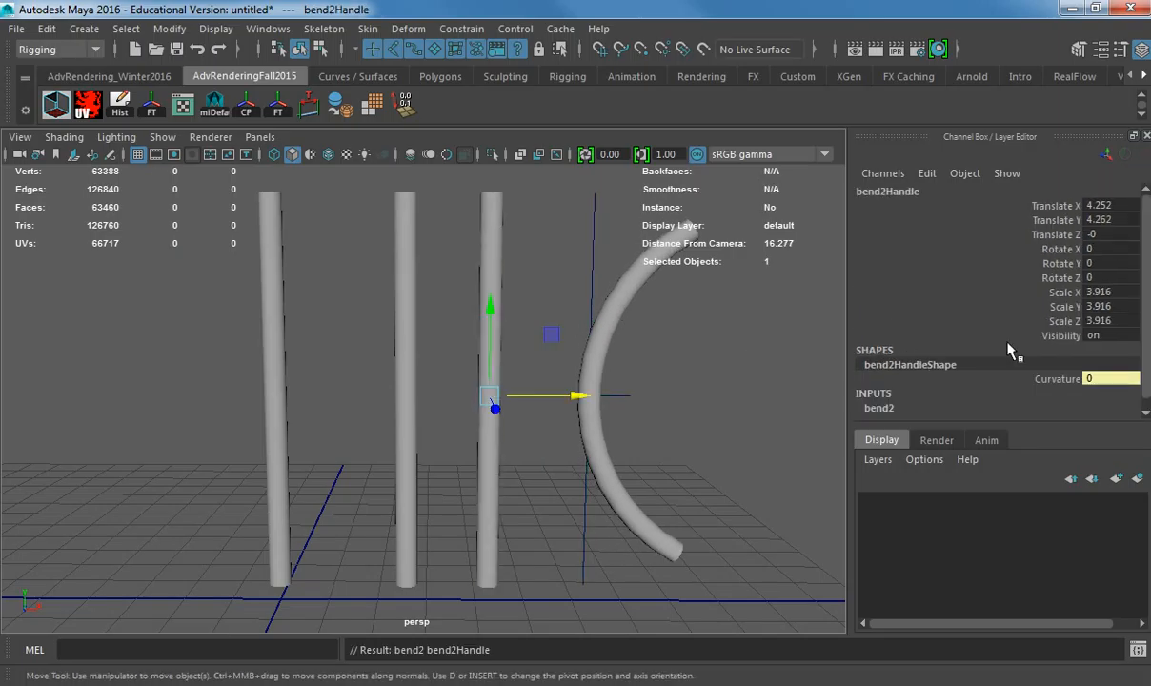
scroll(926, 376, down, 1)
click(927, 394)
scroll(935, 379, down, 3)
click(970, 383)
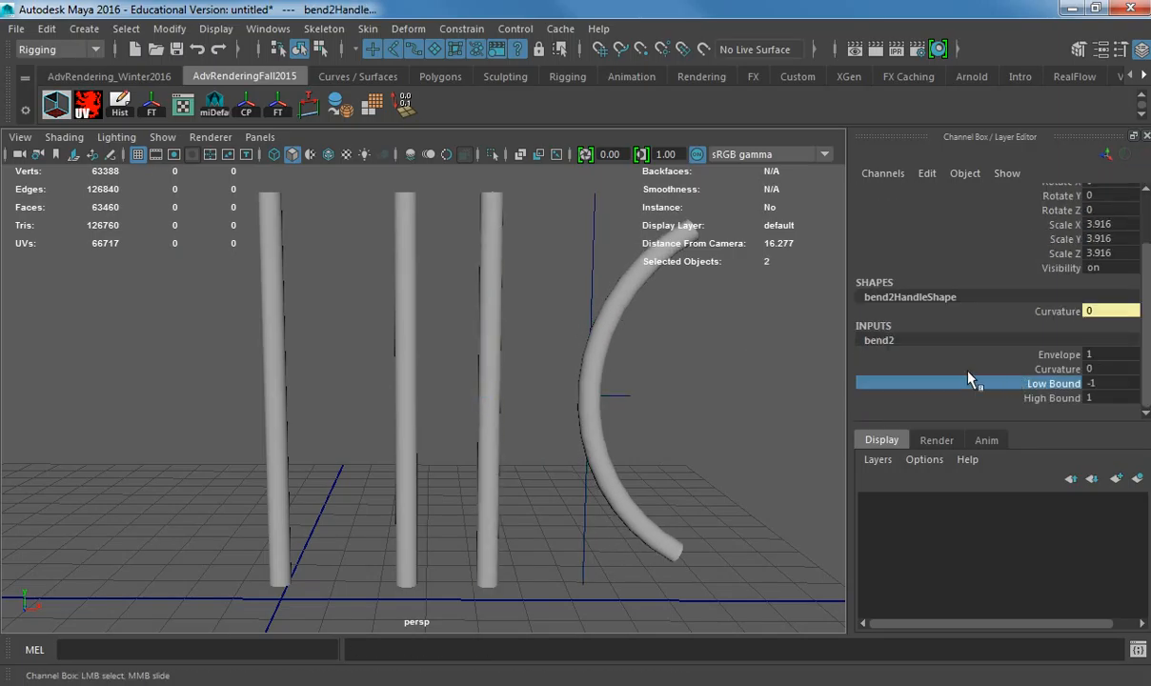
click(962, 368)
middle_drag(668, 359, 410, 307)
- Add a Bend deformer to the 1500-subdivision cylinder copy and raise its curvature to form a gentle arc
click(402, 303)
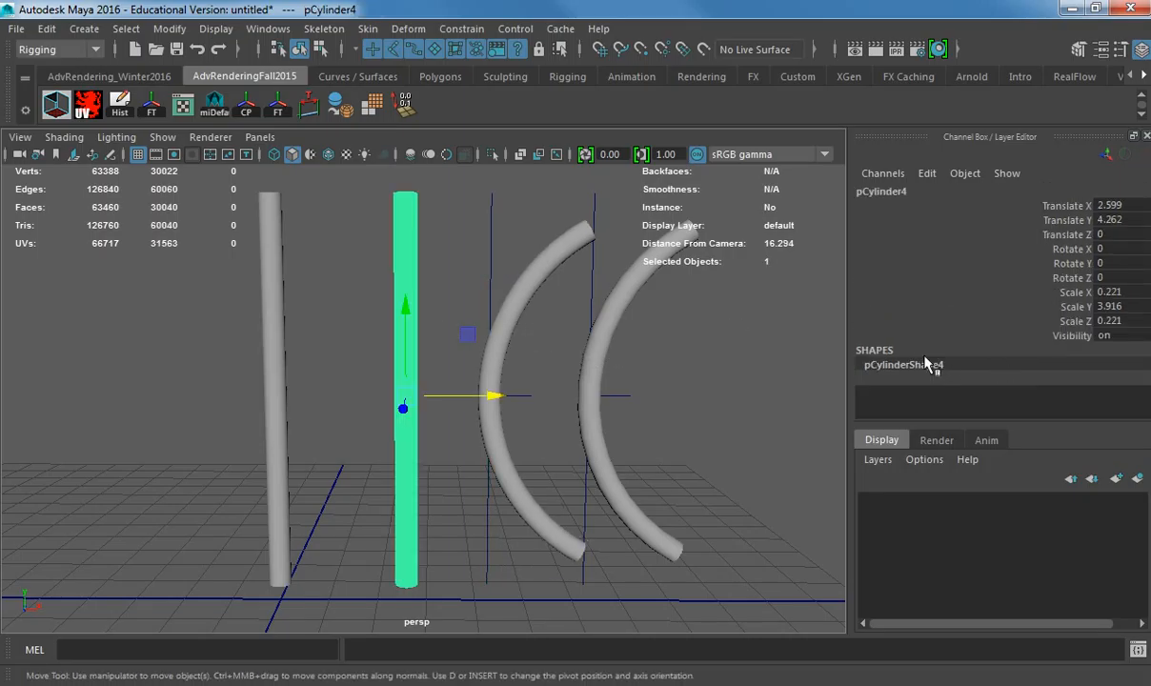
key(g)
scroll(907, 392, down, 1)
click(905, 397)
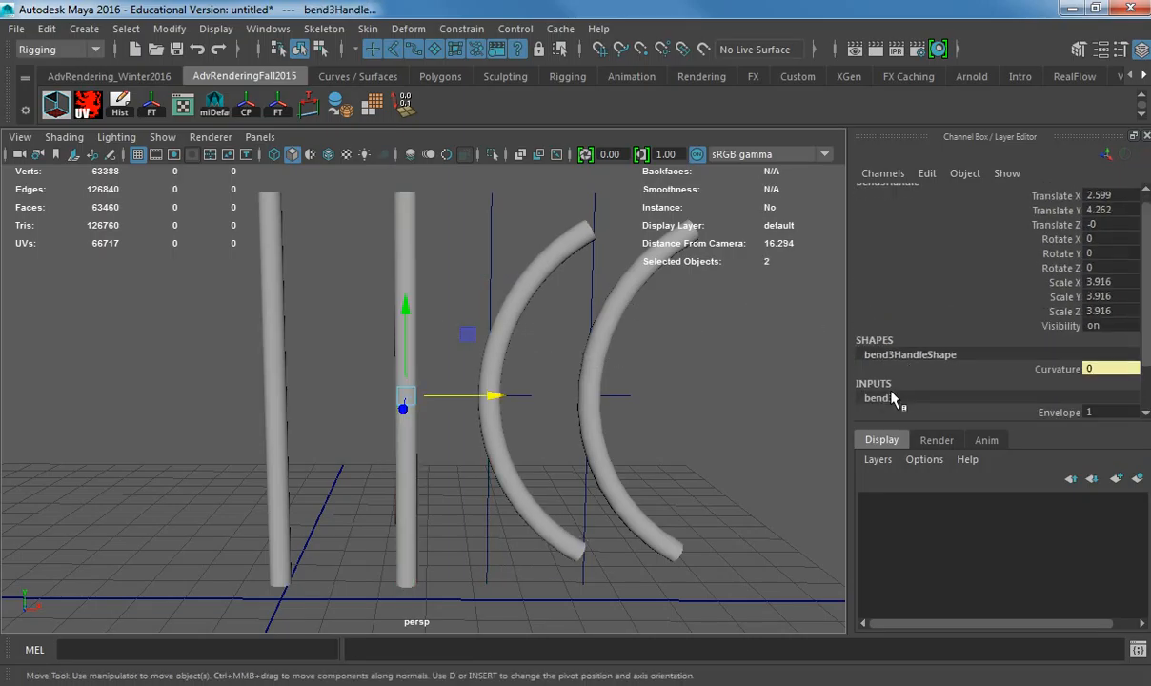
click(868, 368)
middle_drag(610, 359, 486, 339)
- Try 15000 height subdivisions on the original straight cylinder and undo the change
click(278, 335)
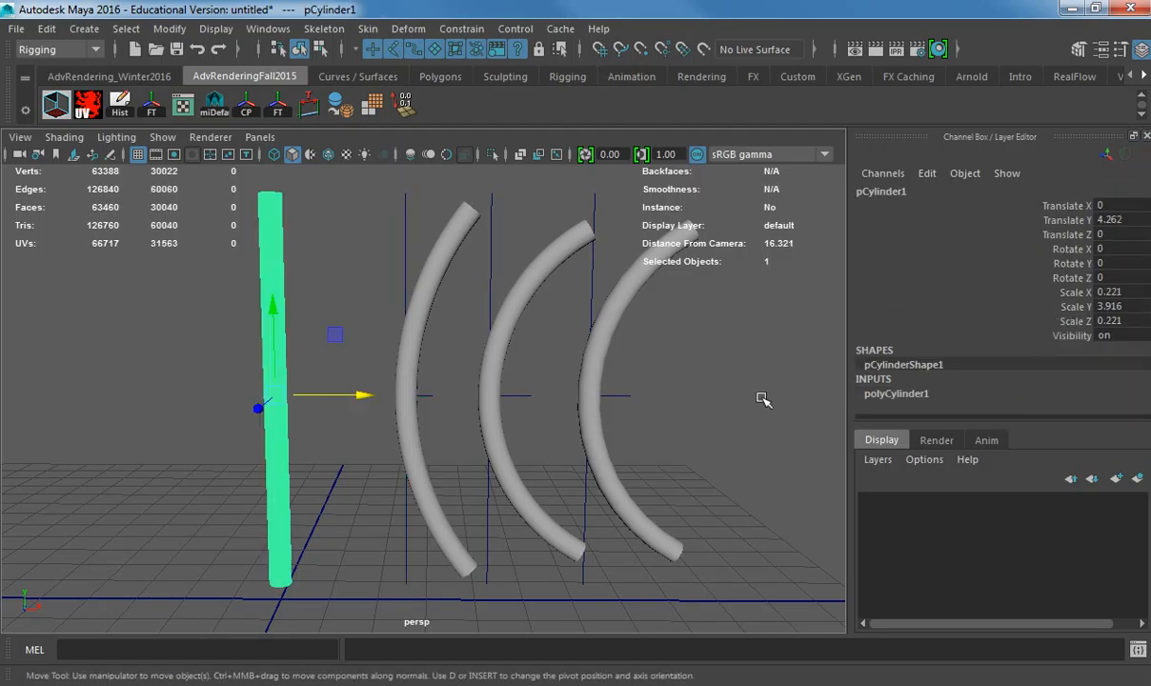
click(900, 393)
scroll(1070, 356, down, 2)
click(1122, 352)
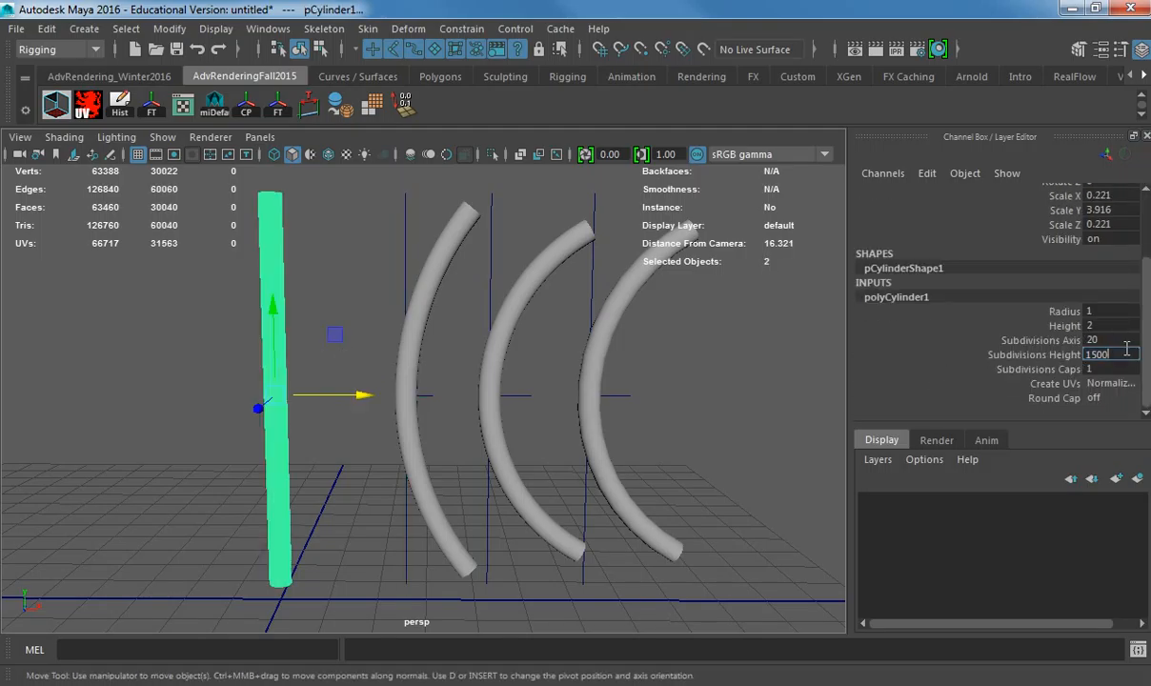
text(0)
key(Return)
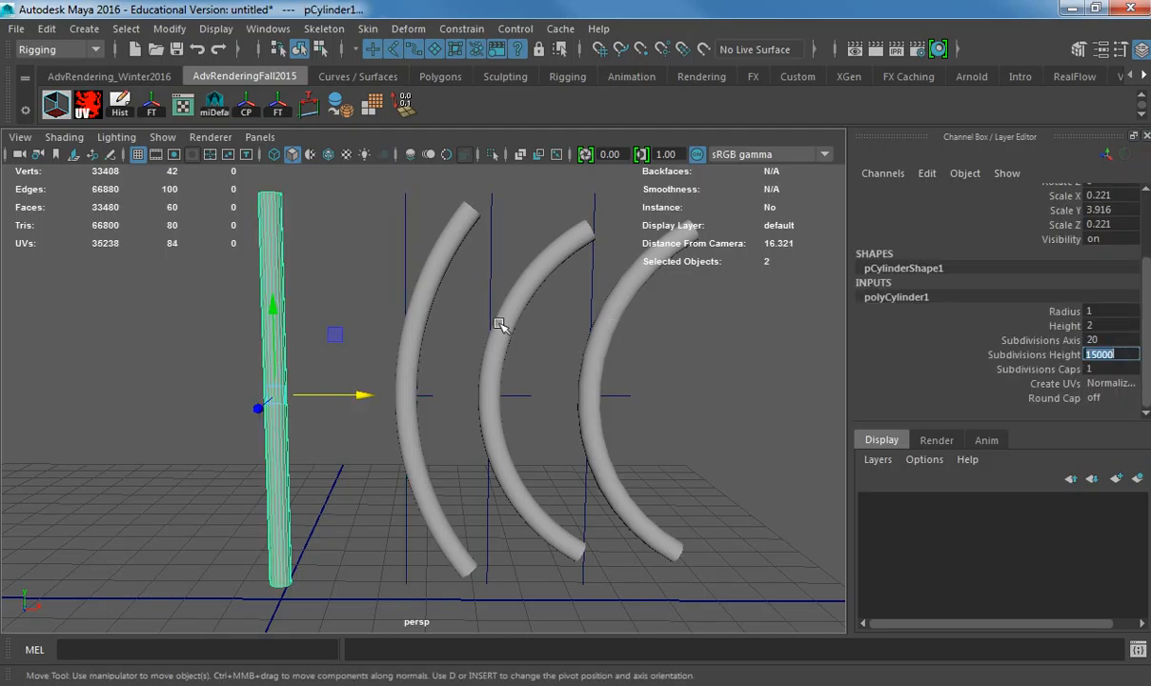
alt+drag(472, 327, 462, 340)
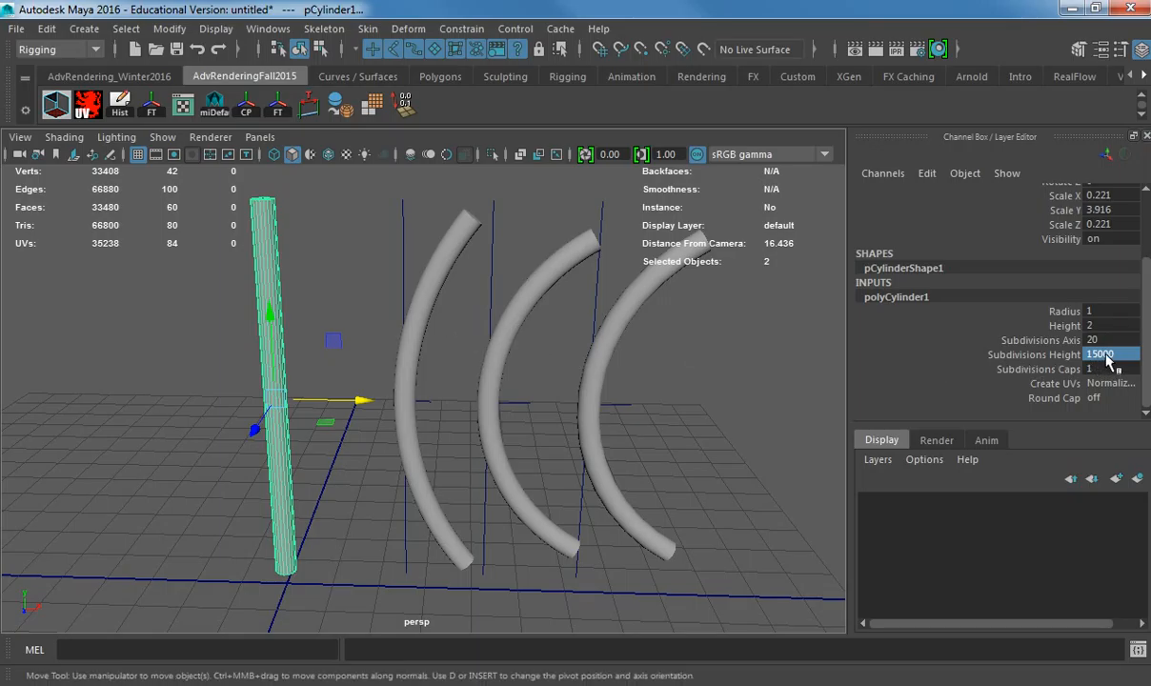
key(ctrl+z)
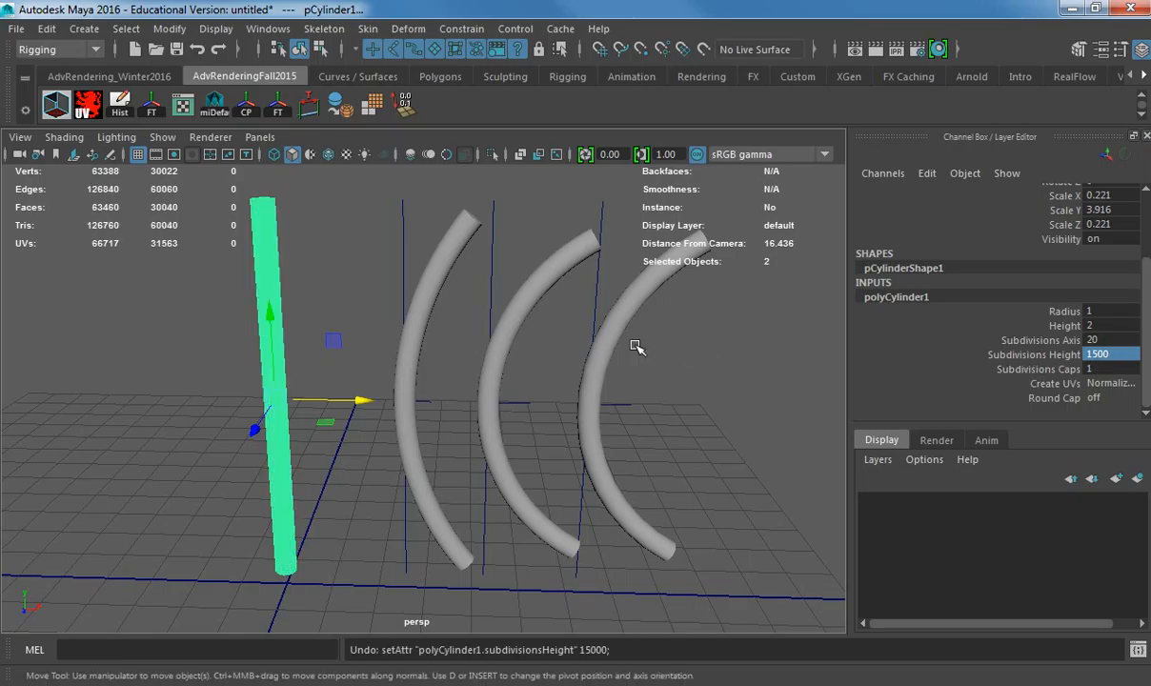
- Set the original cylinder's axis subdivisions to 200
click(1105, 340)
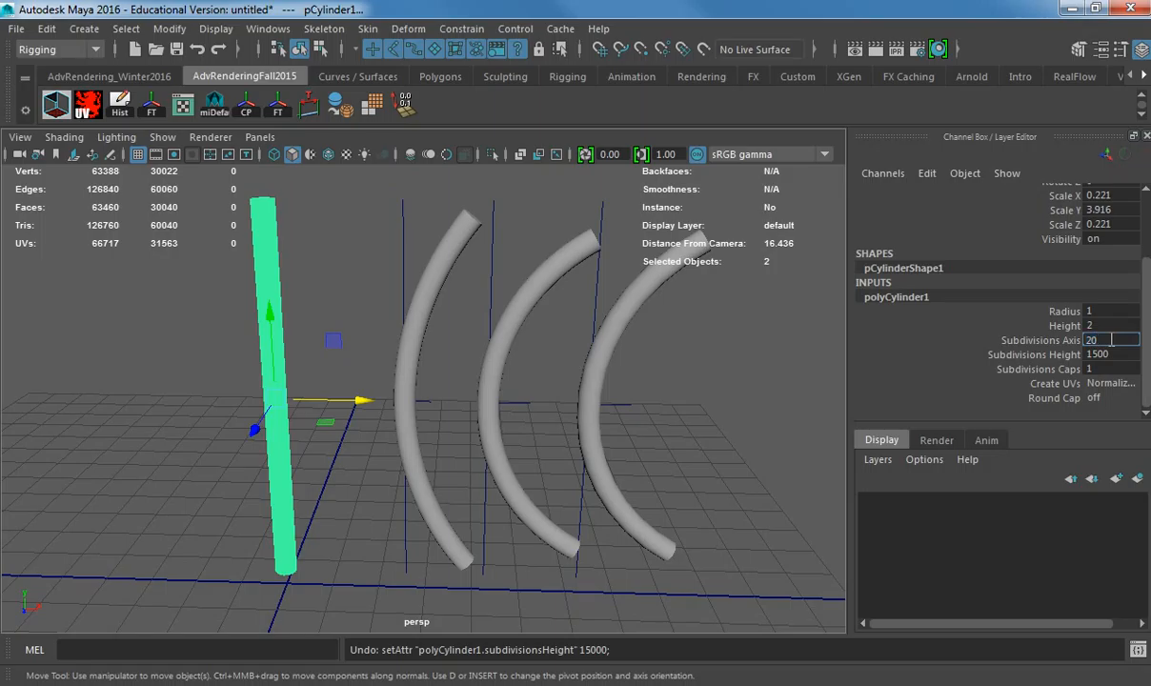
text(200)
key(Return)
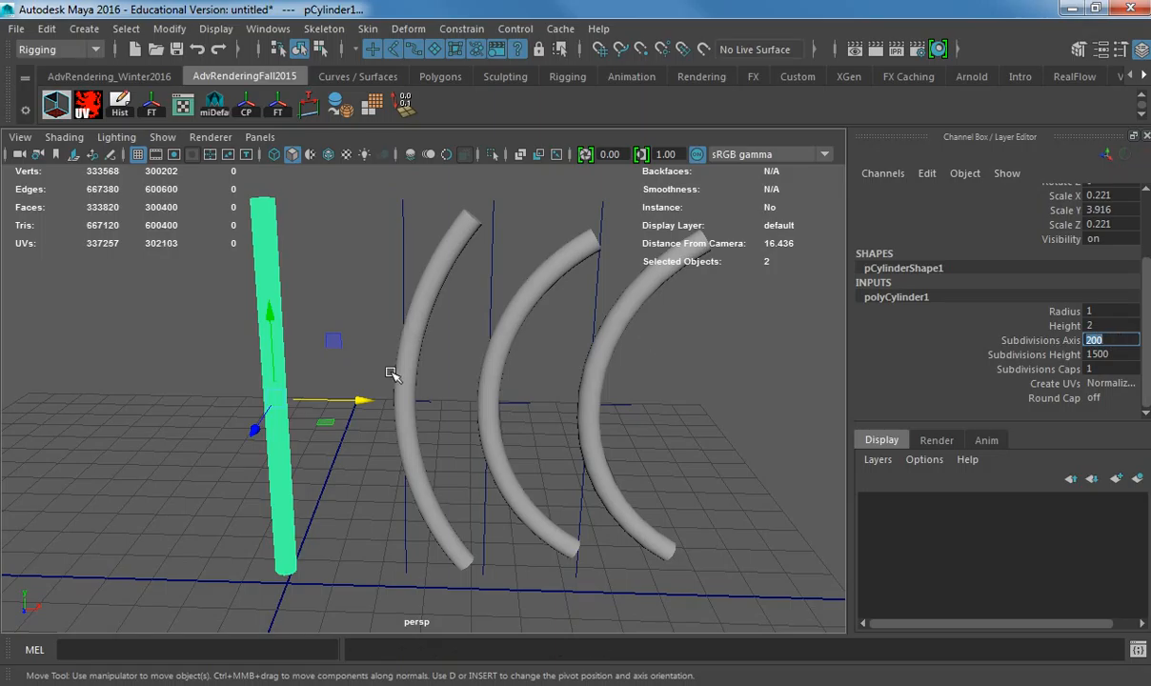
- Duplicate the original cylinder to about 1.262 along X and add a nonlinear Bend deformer to the copy
alt+drag(392, 376, 426, 398)
key(ctrl+d)
click(408, 28)
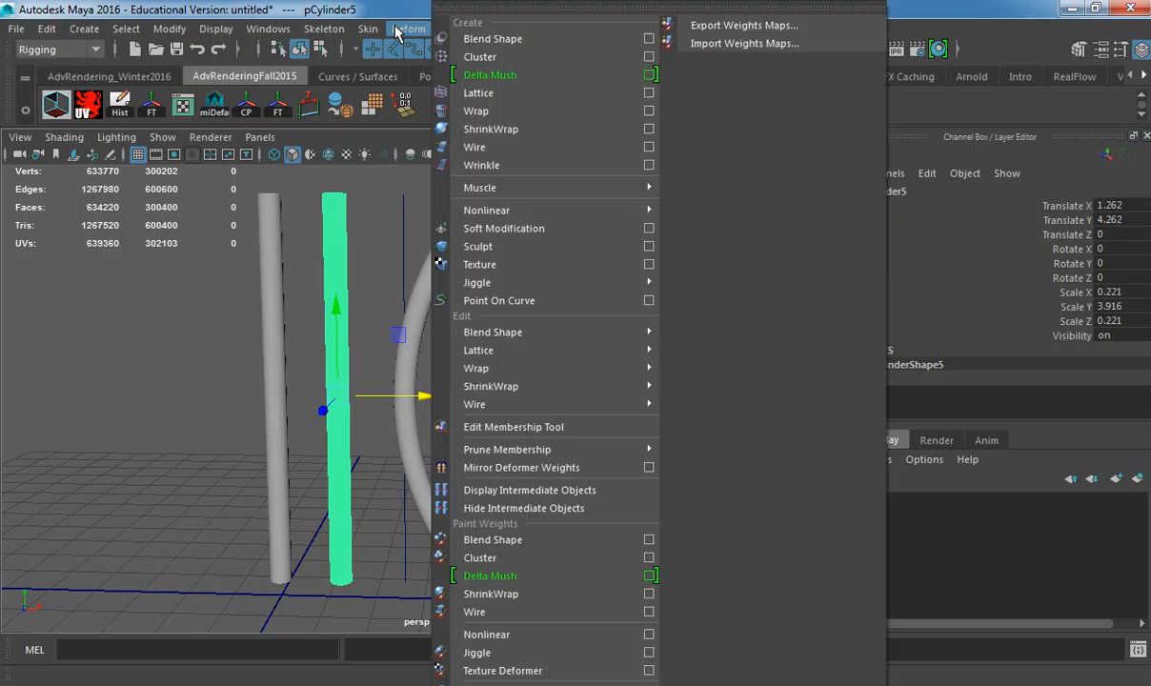
mouse_move(503, 219)
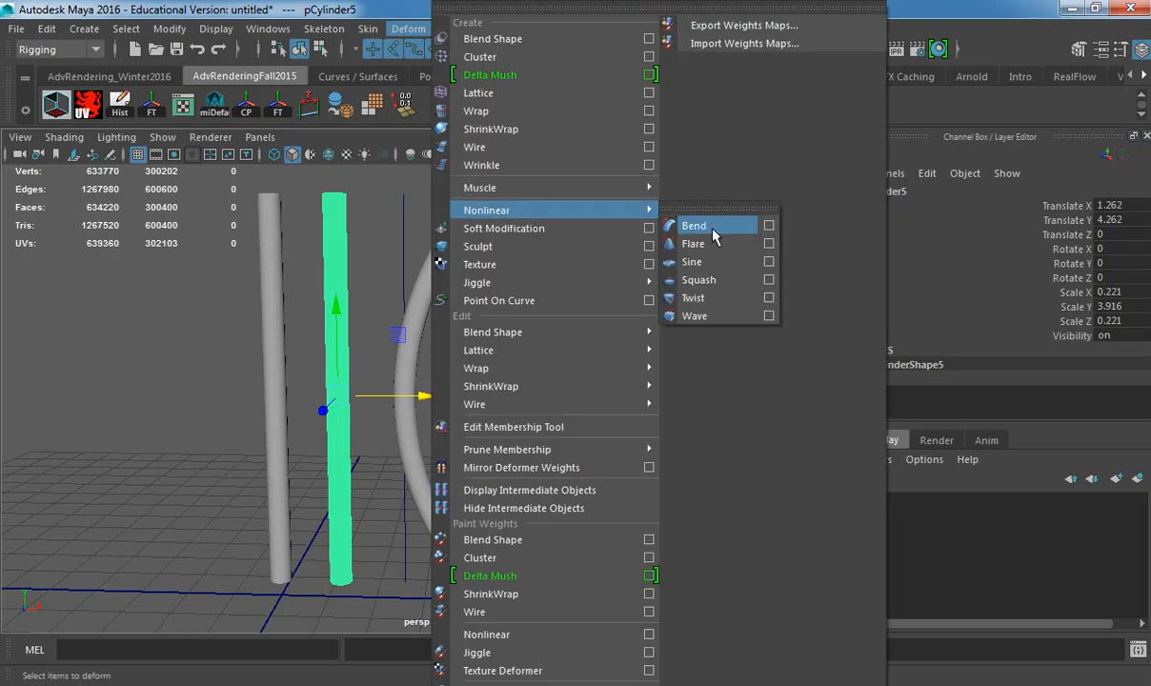
click(693, 226)
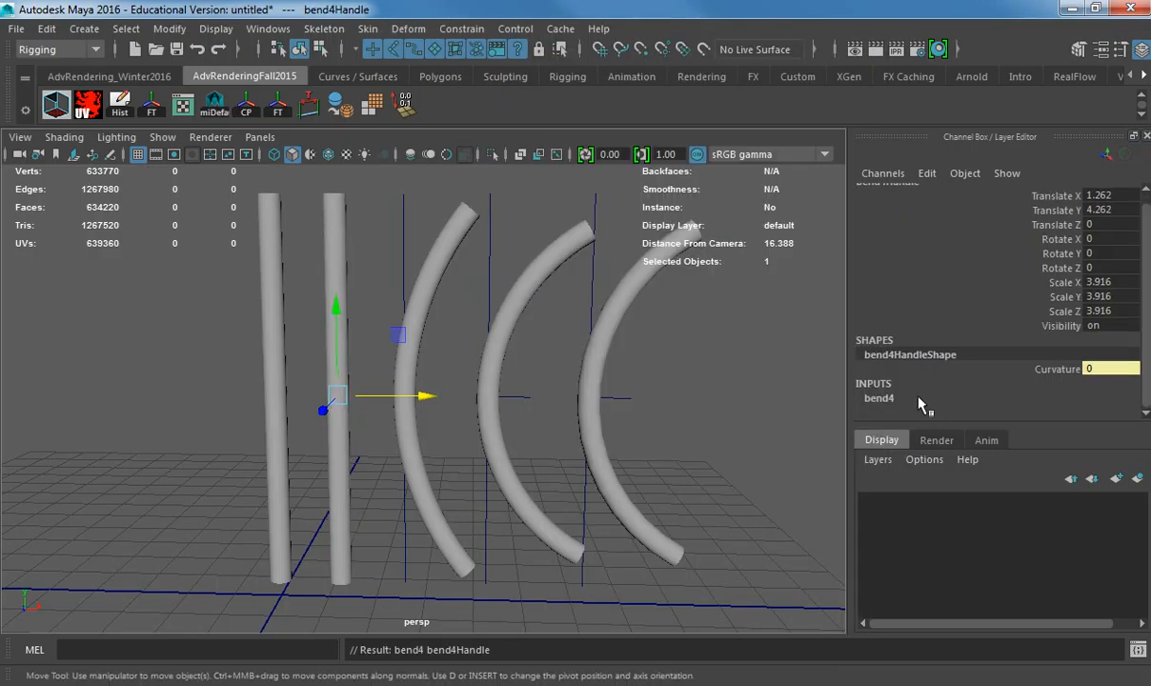
- Try bending the dense duplicate with a curvature of about 50 and return it to straight
click(917, 407)
click(912, 372)
middle_drag(538, 365, 565, 364)
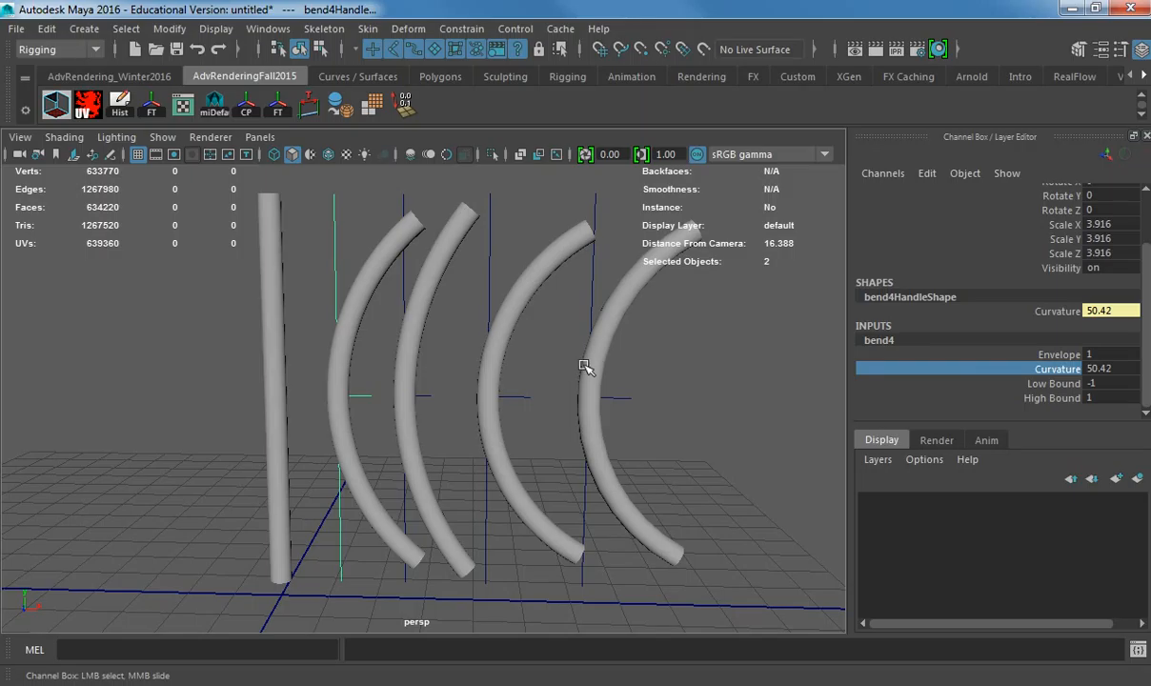
middle_drag(607, 359, 327, 222)
- Delete the dense duplicate and the two bent cylinders beside it, keeping the original and the 15-subdivision cylinder
click(335, 245)
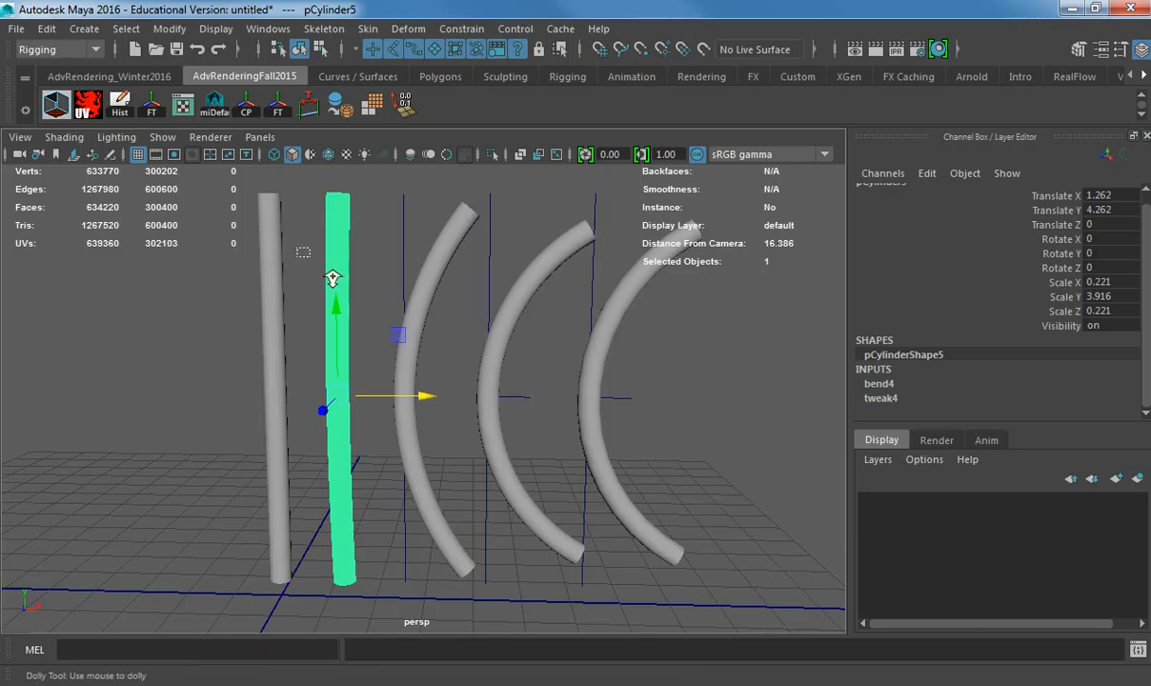
key(f)
alt+right_drag(386, 352, 47, 289)
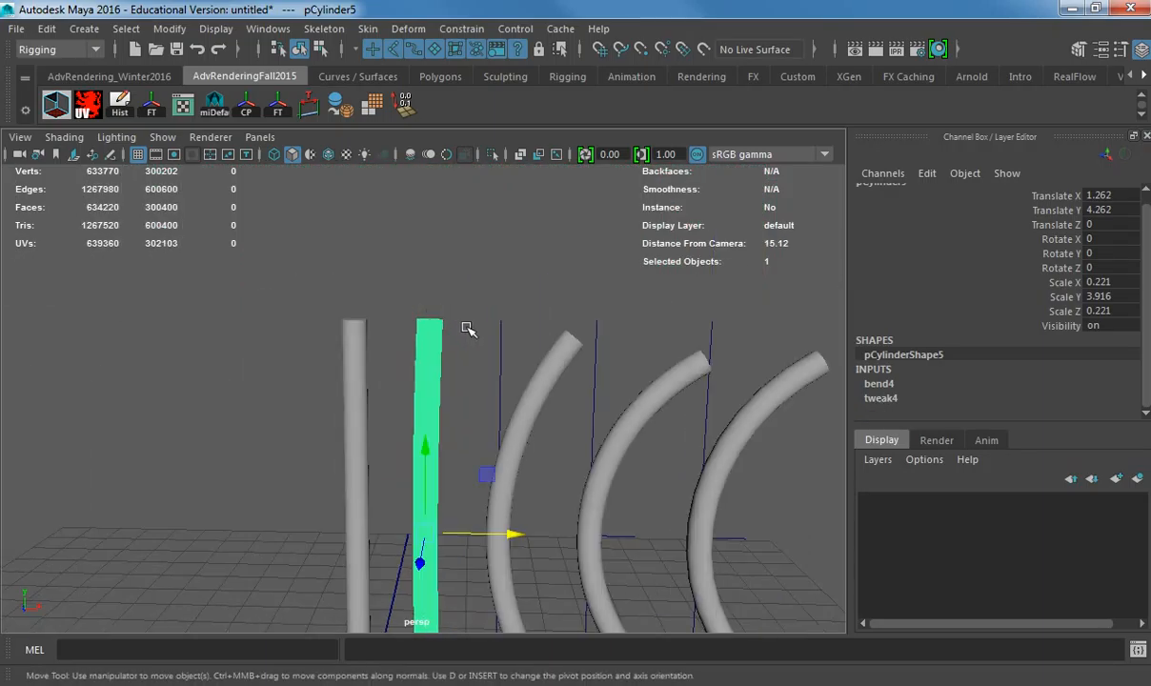
drag(398, 331, 705, 419)
key(Delete)
- Set both the axis and height subdivisions of the original straight cylinder to 10
drag(272, 404, 461, 411)
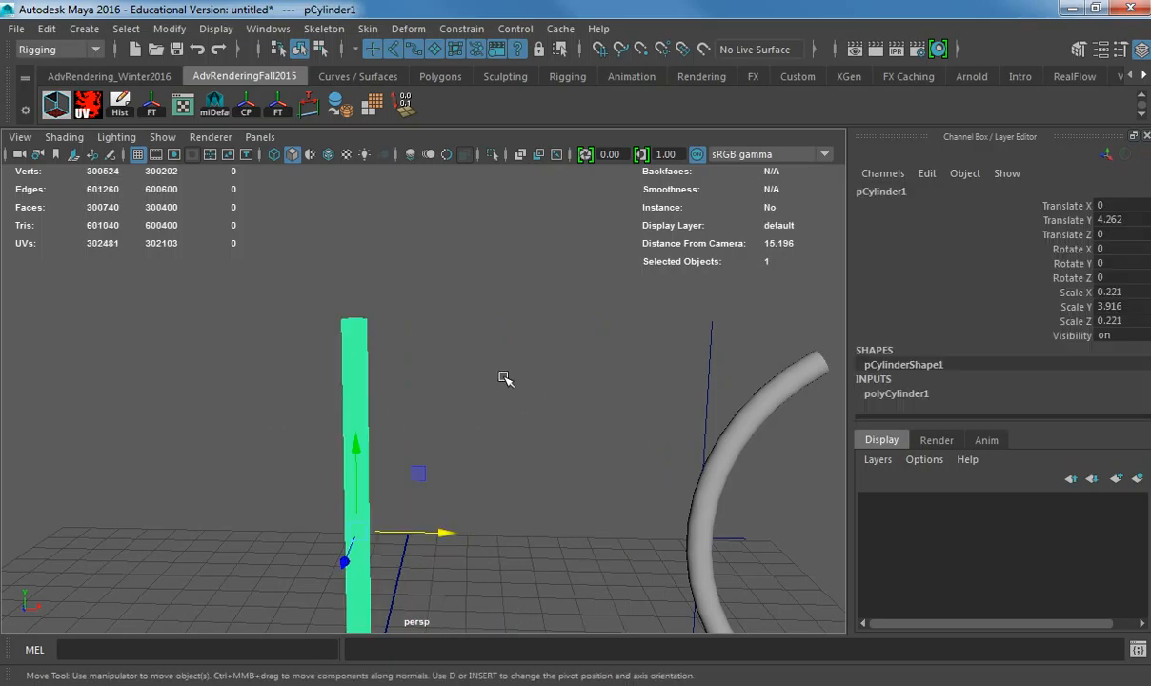
double_click(955, 395)
scroll(1058, 366, down, 3)
drag(1107, 341, 1106, 354)
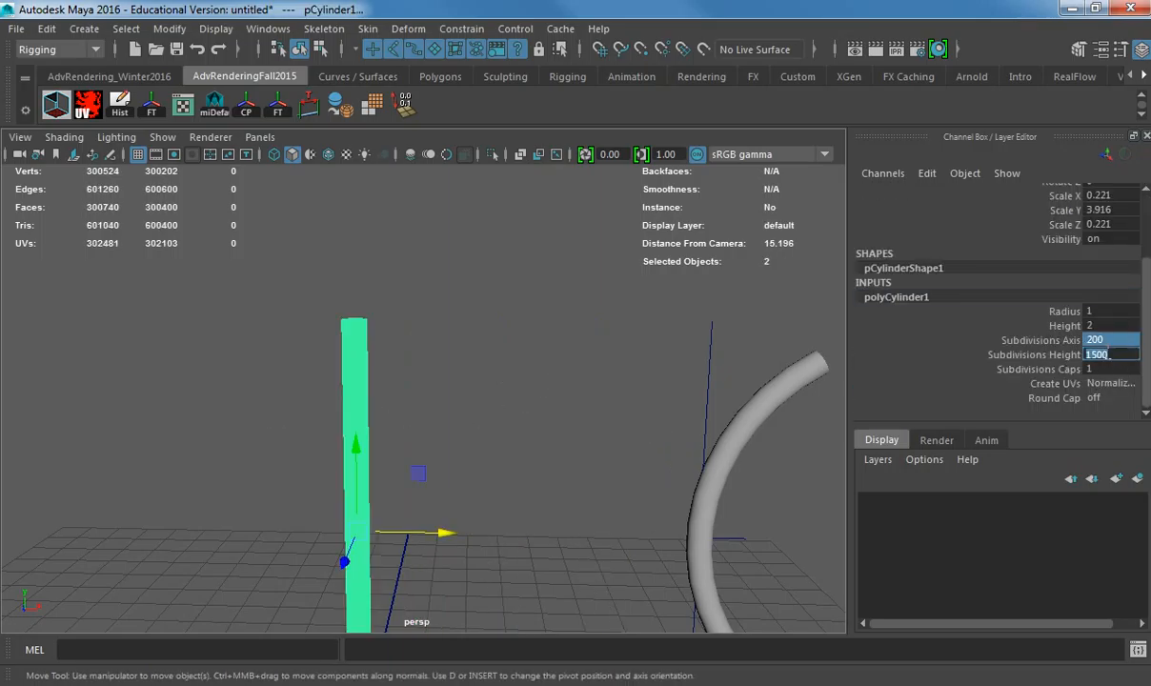
text(10)
key(Return)
alt+drag(596, 352, 310, 326)
alt+drag(669, 340, 446, 321)
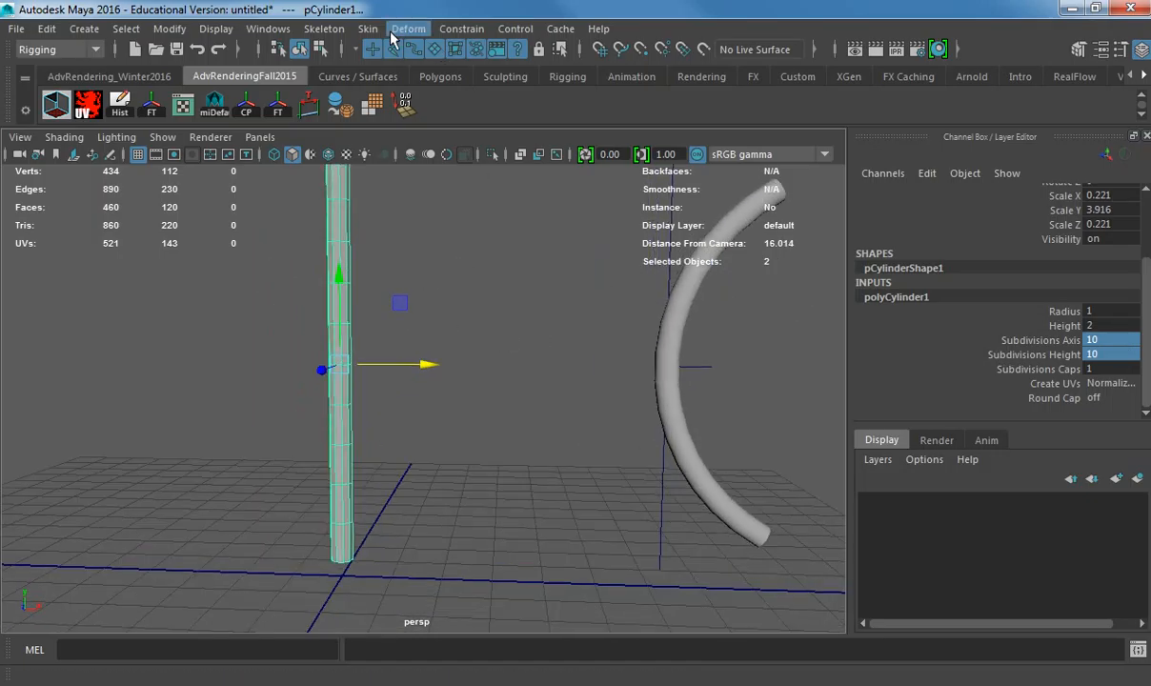
- Duplicate the 10-subdivision cylinder to about 2.872 along X and add a nonlinear Bend deformer to the copy
key(ctrl+d)
drag(456, 363, 600, 362)
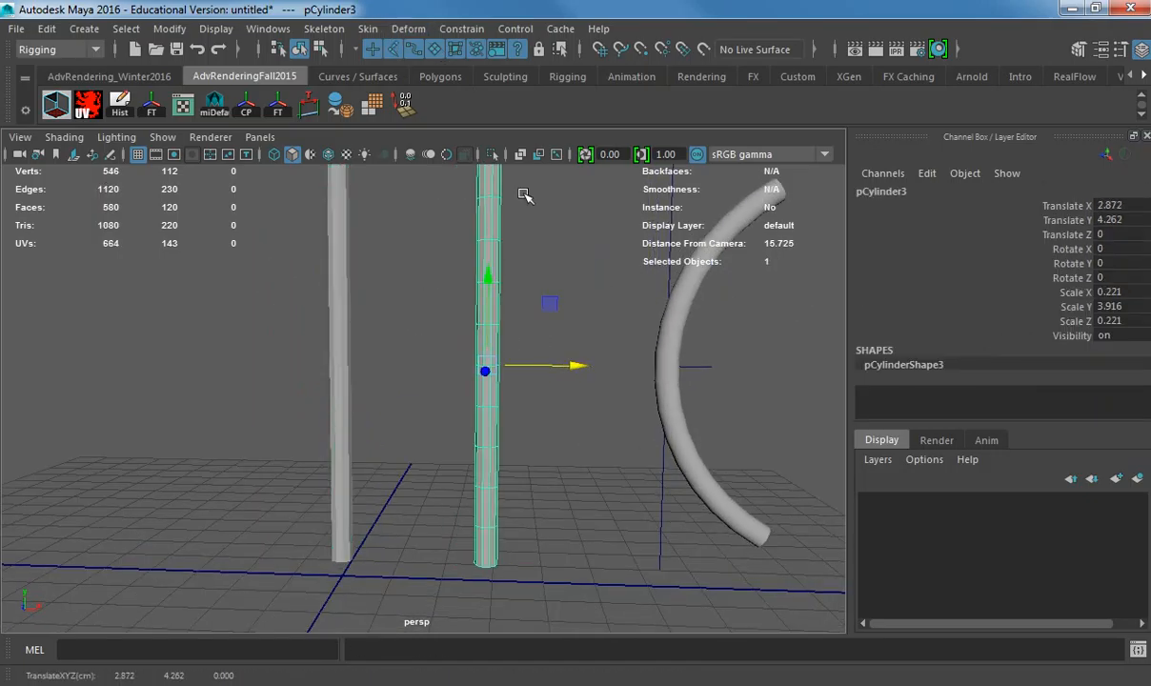
click(408, 29)
mouse_move(568, 198)
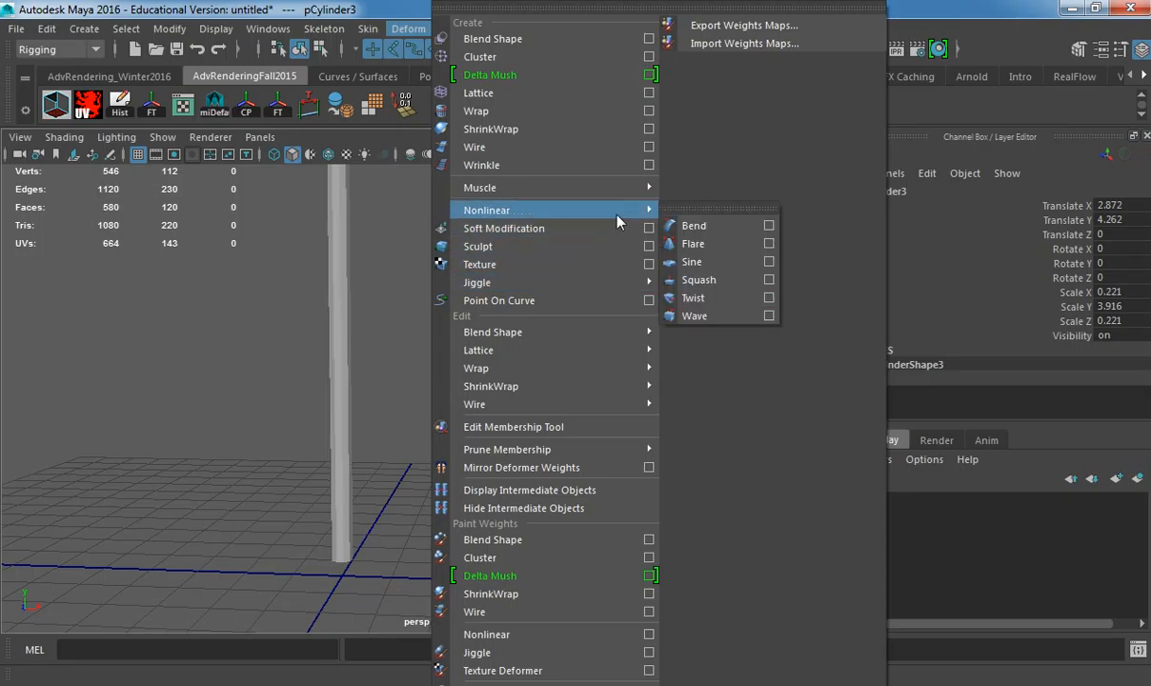
click(684, 216)
- Increase the new bend's curvature to about 92.8 to arc the 10-subdivision copy into a C shape
scroll(1011, 371, down, 1)
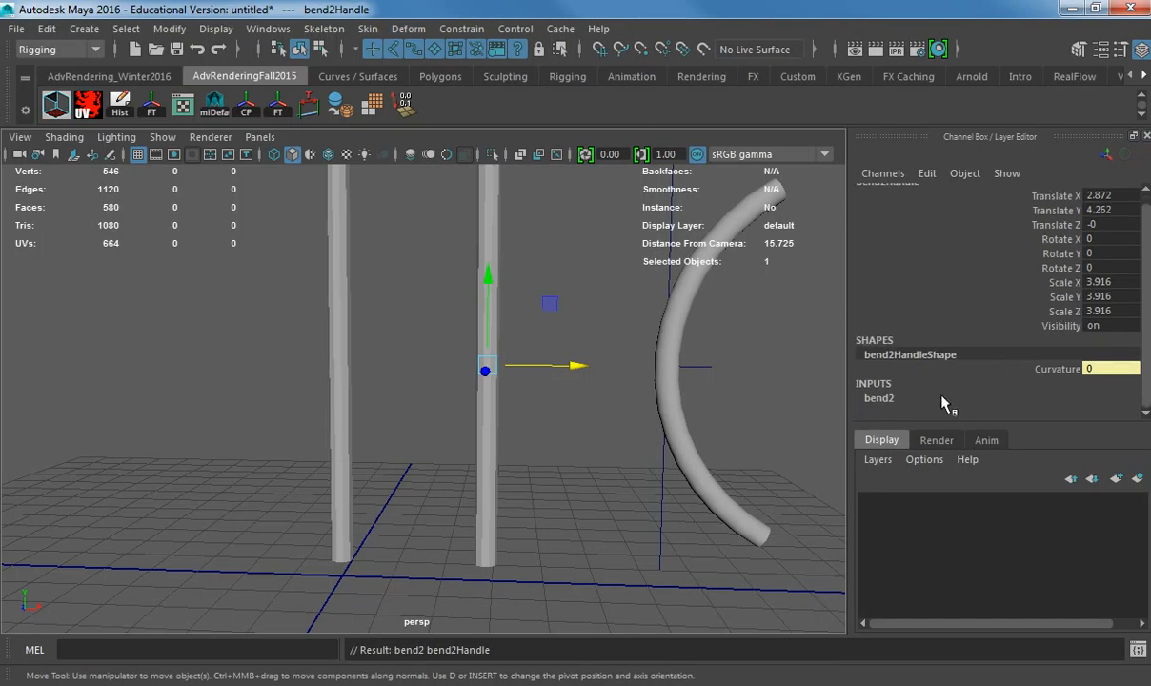
click(943, 398)
click(1048, 369)
middle_drag(840, 361, 560, 358)
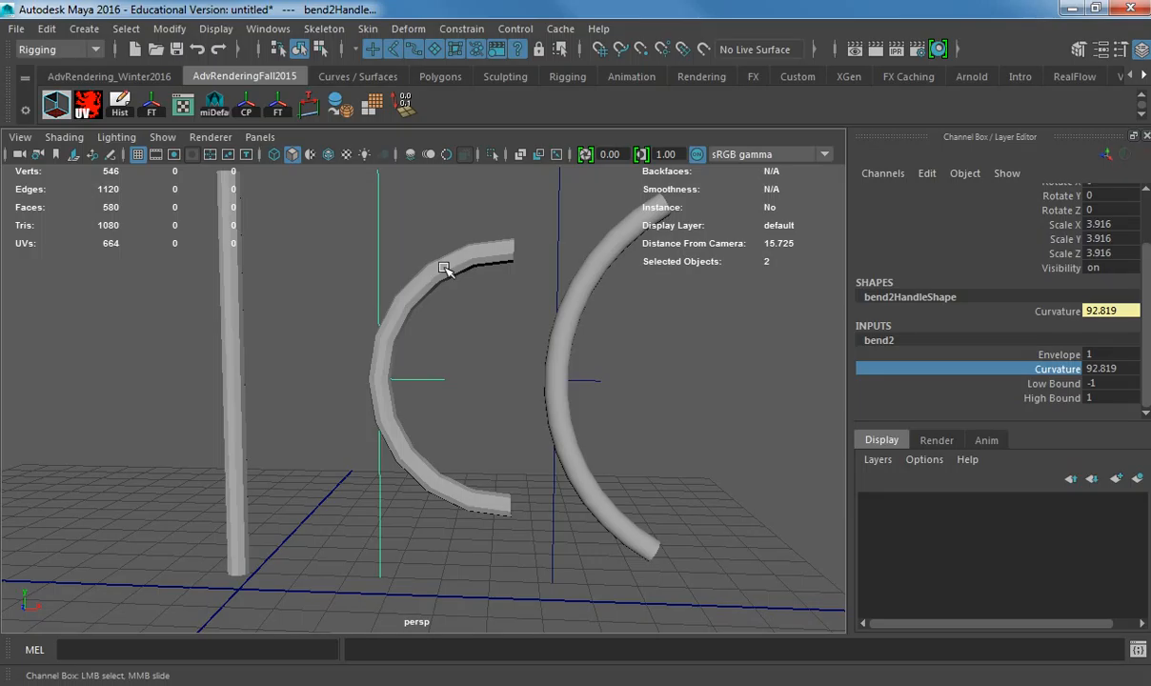
- Turn on smooth mesh preview for both bent cylinders and clear the selection
click(444, 269)
click(596, 261)
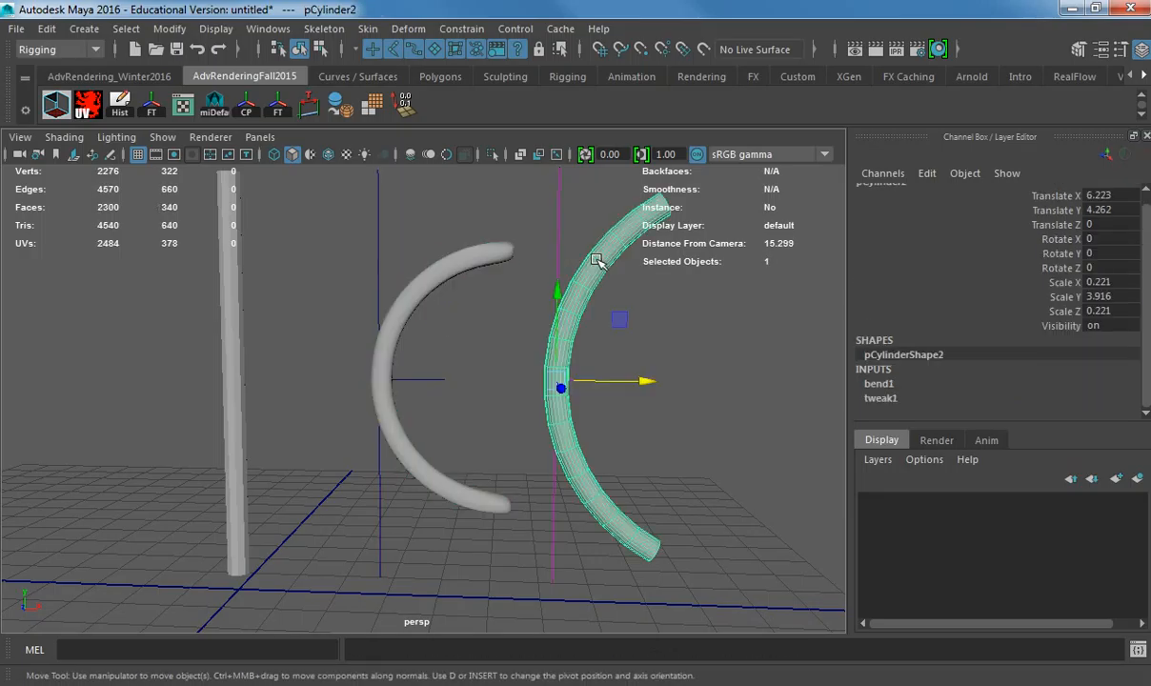
click(634, 336)
alt+drag(635, 336, 529, 231)
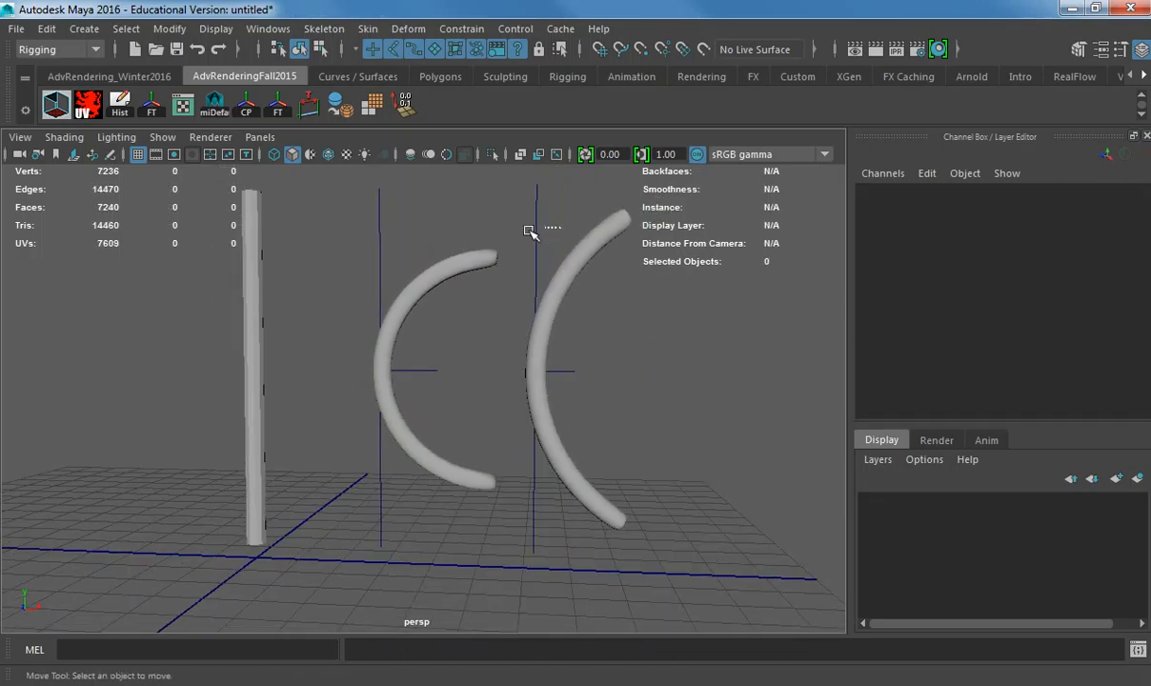
- Increase the 15-subdivision cylinder's bend curvature to about 87.09
click(531, 232)
click(838, 398)
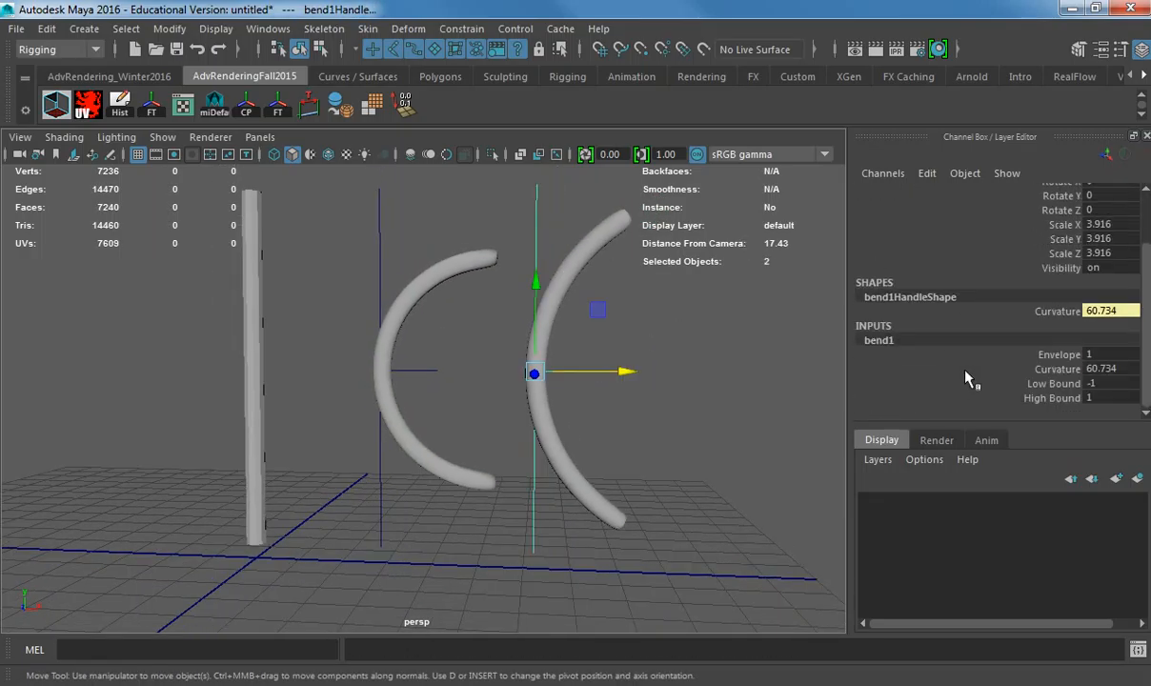
click(1029, 370)
mouse_move(671, 372)
middle_down()
mouse_move(693, 372)
mouse_move(685, 379)
middle_up()
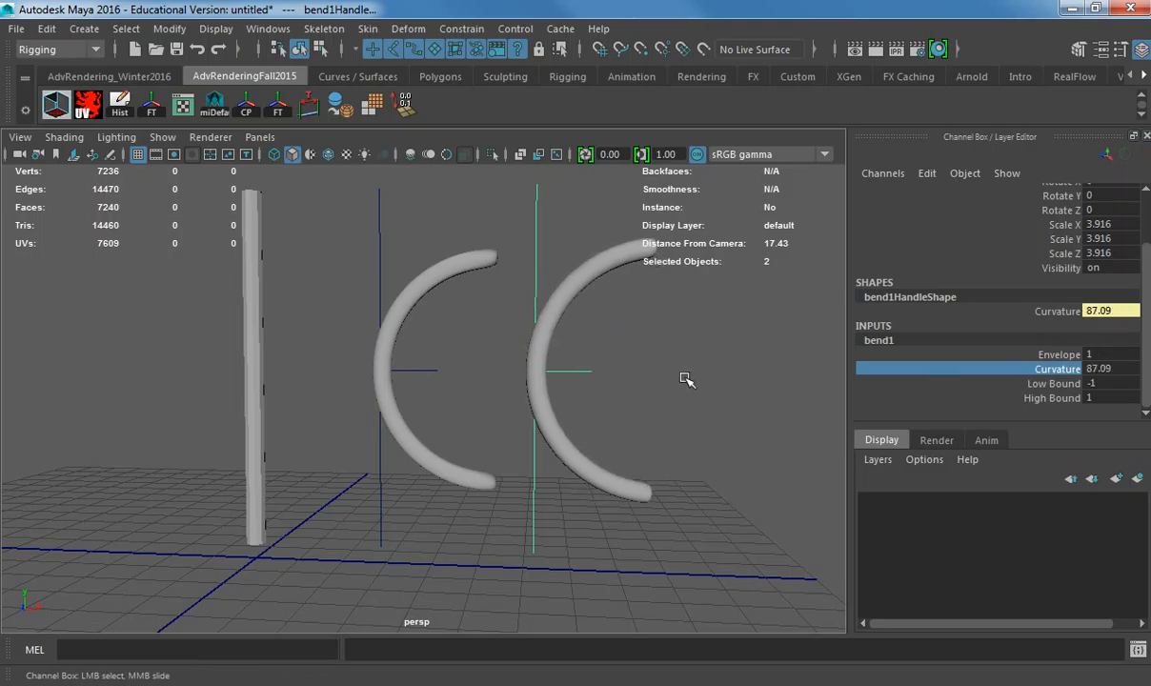
click(686, 380)
- Compare the wireframes and polygon counts of the two smoothed, bent cylinders
alt+right_drag(685, 379, 662, 400)
drag(402, 238, 499, 349)
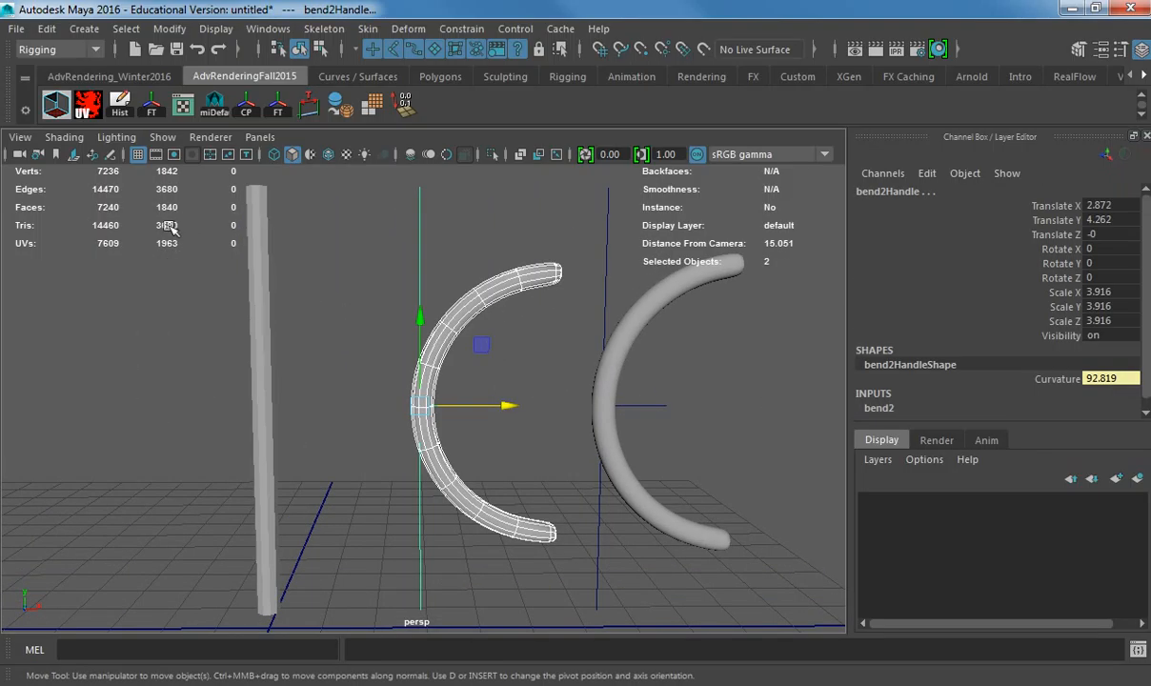
drag(678, 252, 731, 303)
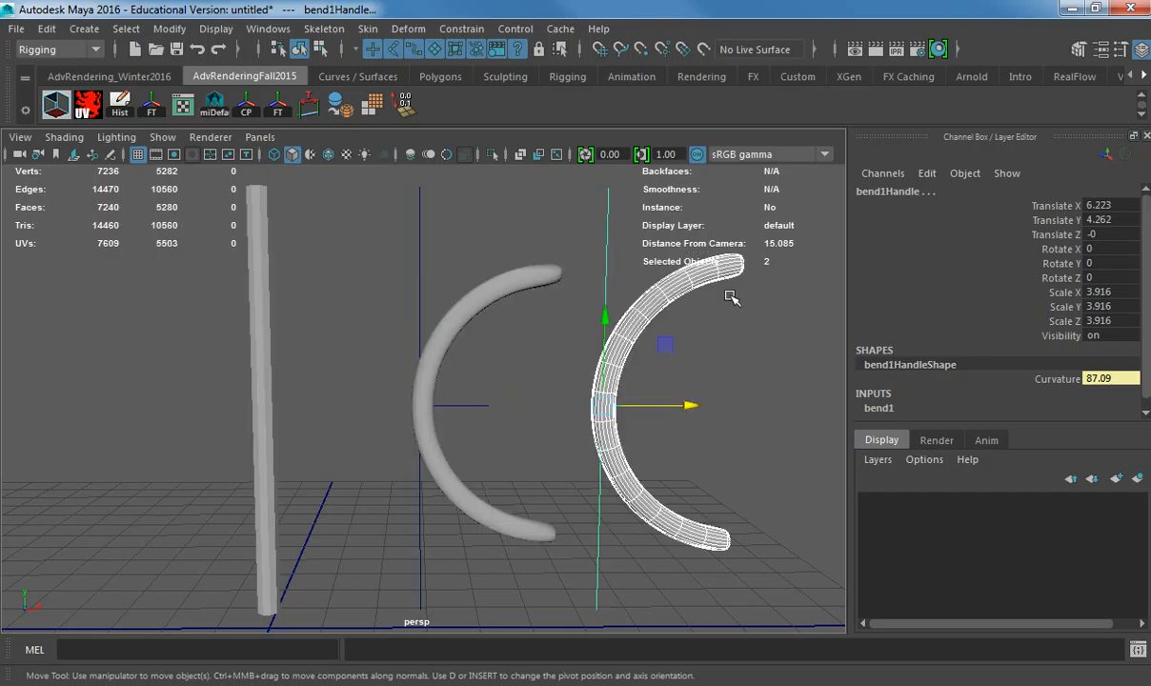
drag(527, 245, 533, 307)
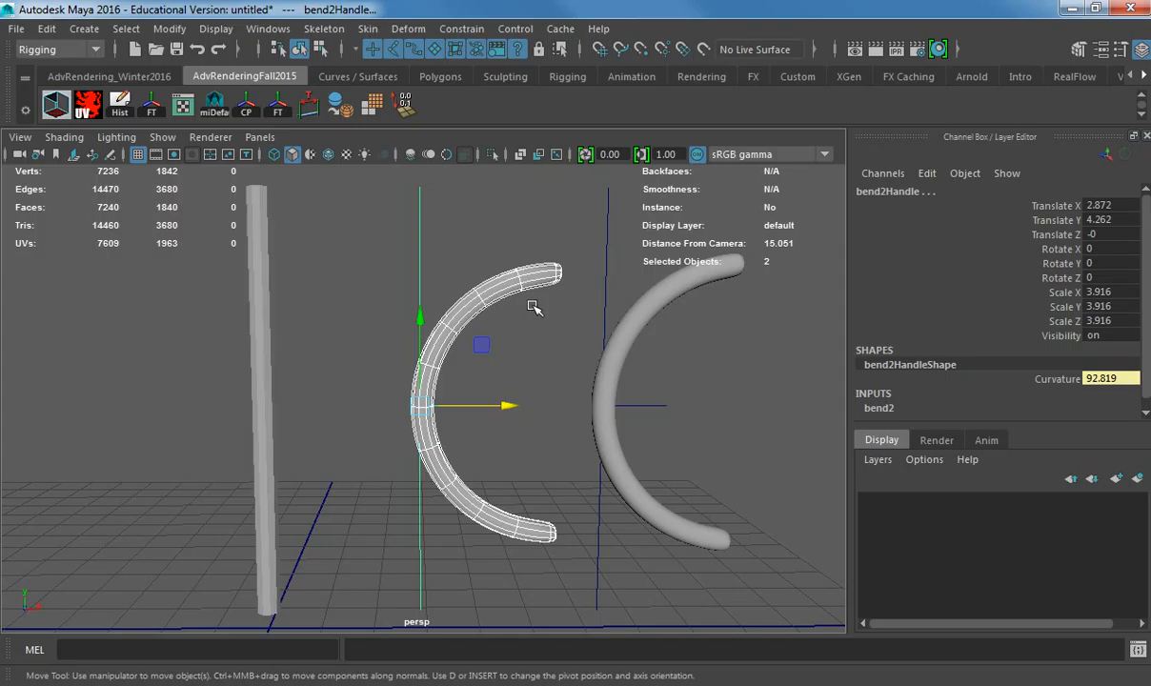
alt+middle_drag(507, 266, 428, 272)
scroll(495, 272, down, 2)
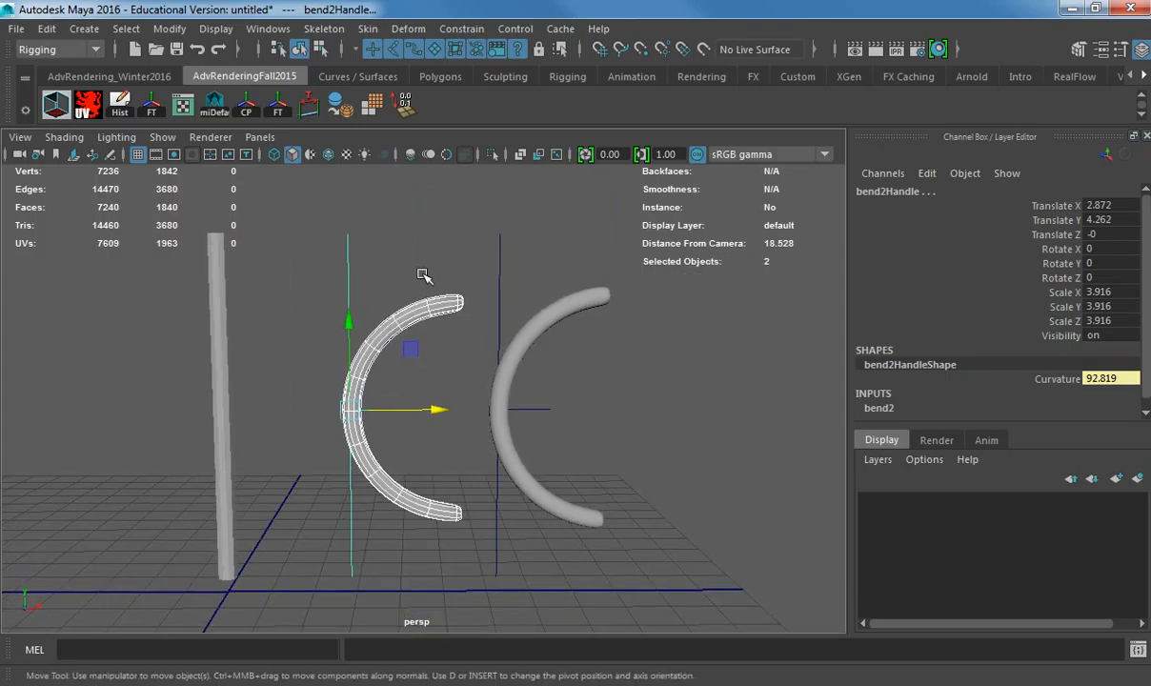
click(437, 309)
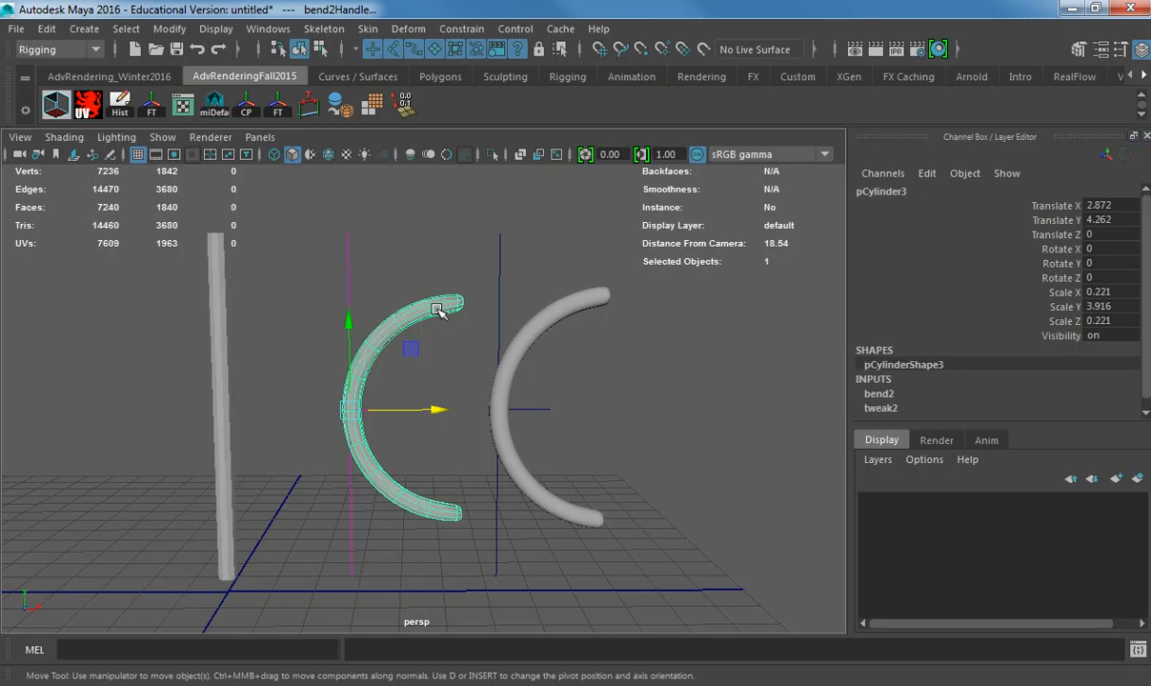
alt+drag(465, 349, 446, 367)
- Test the curvature of the middle cylinder's bend deformer, and set its low bound to 0
click(346, 263)
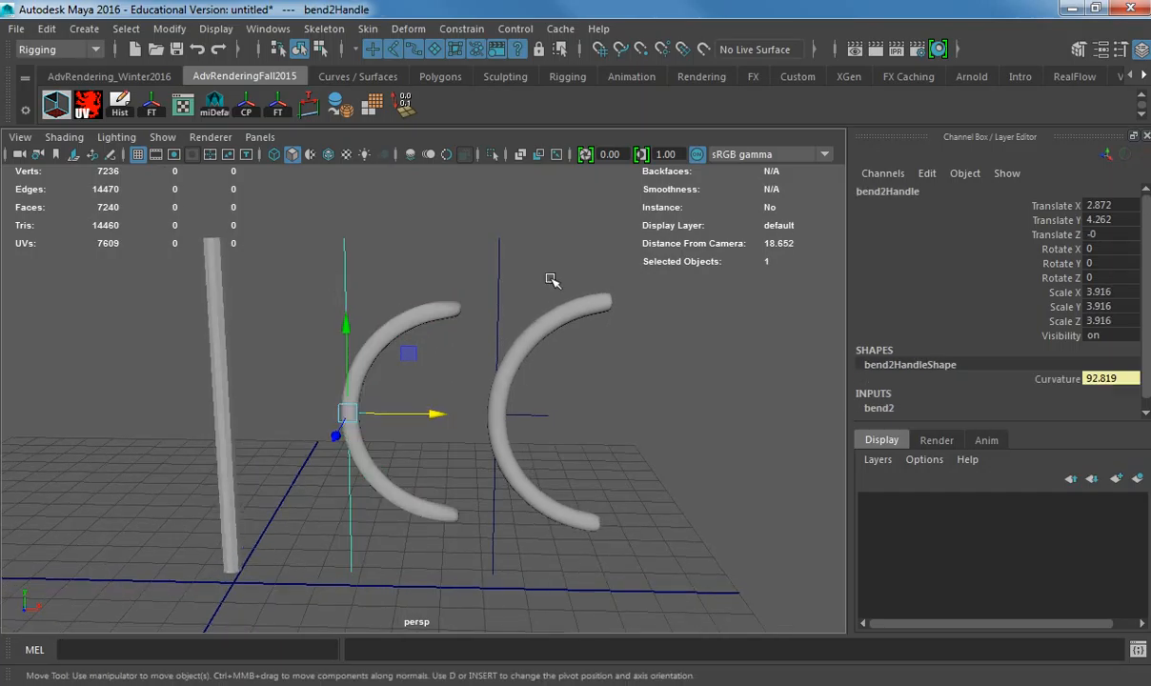
click(879, 408)
click(1004, 368)
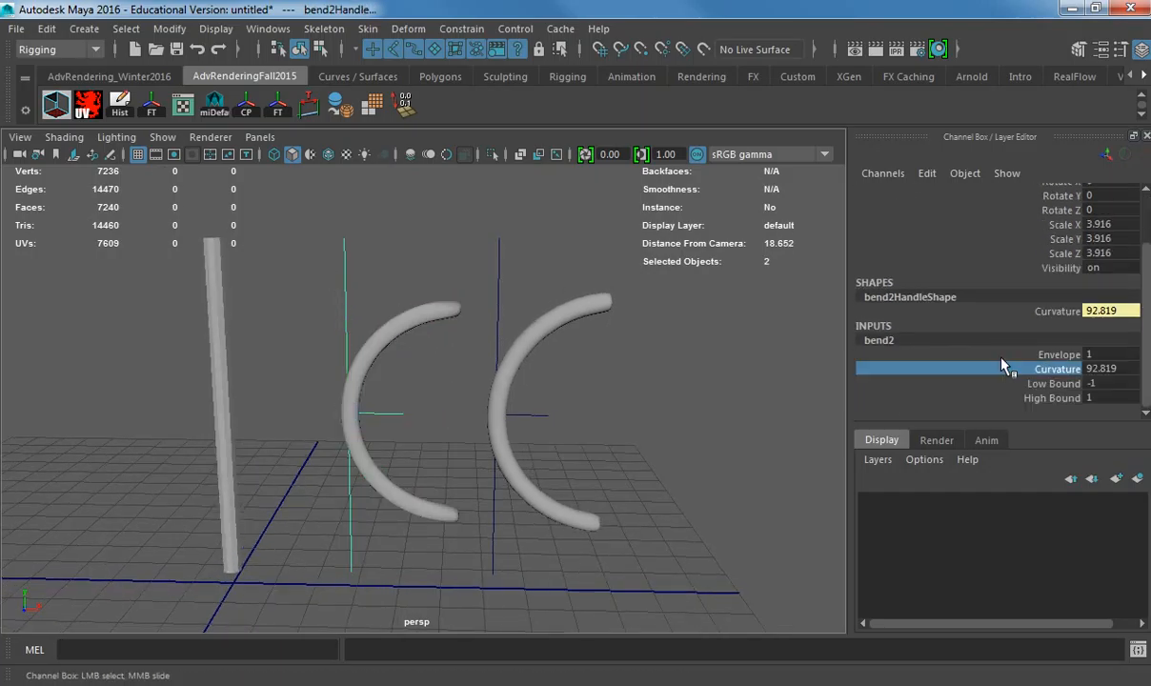
middle_drag(667, 368, 917, 390)
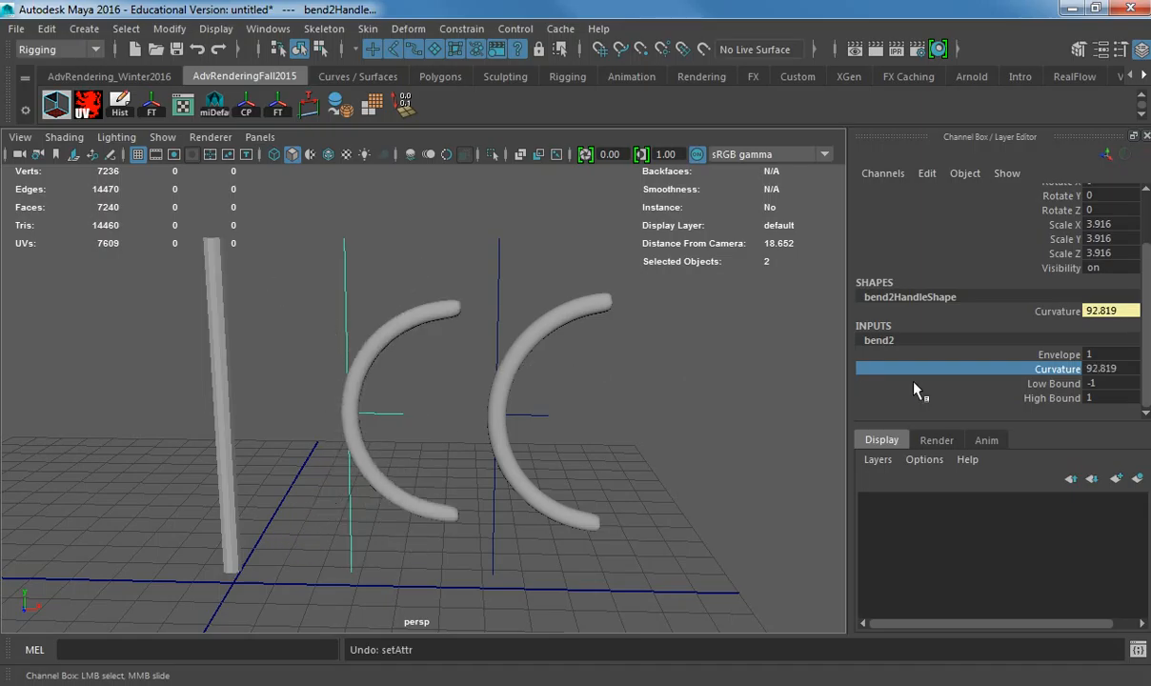
double_click(1096, 383)
text(0)
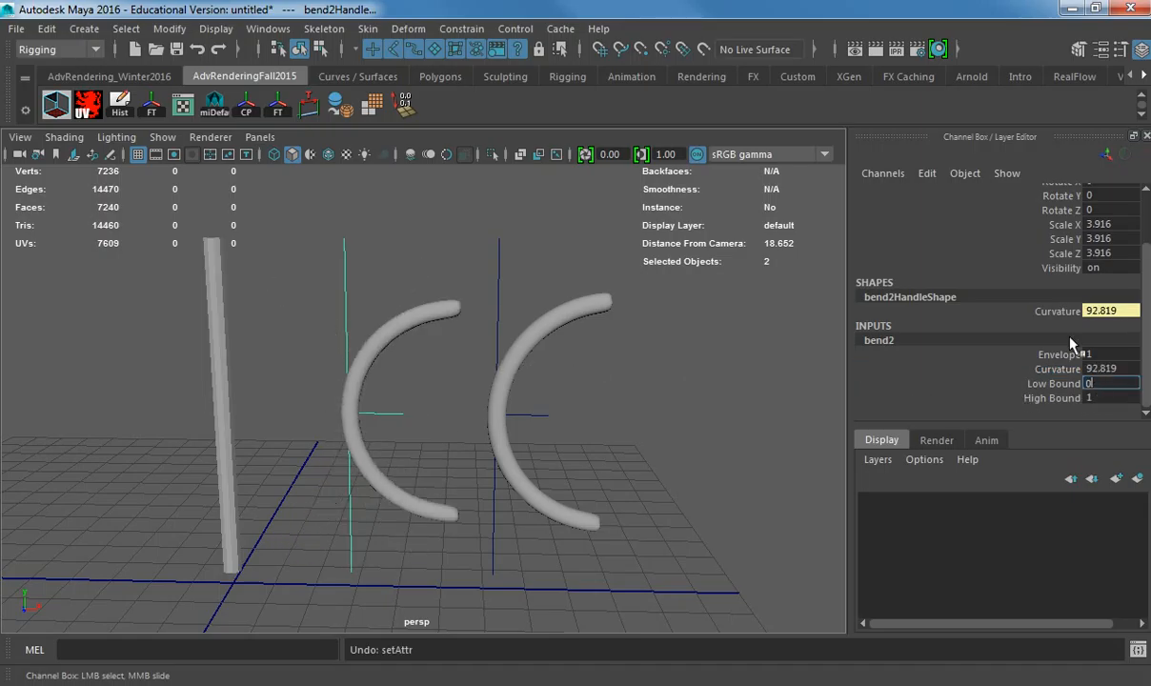
key(Return)
- Try other curvature values on the half-bent middle cylinder, and undo the change
click(1057, 369)
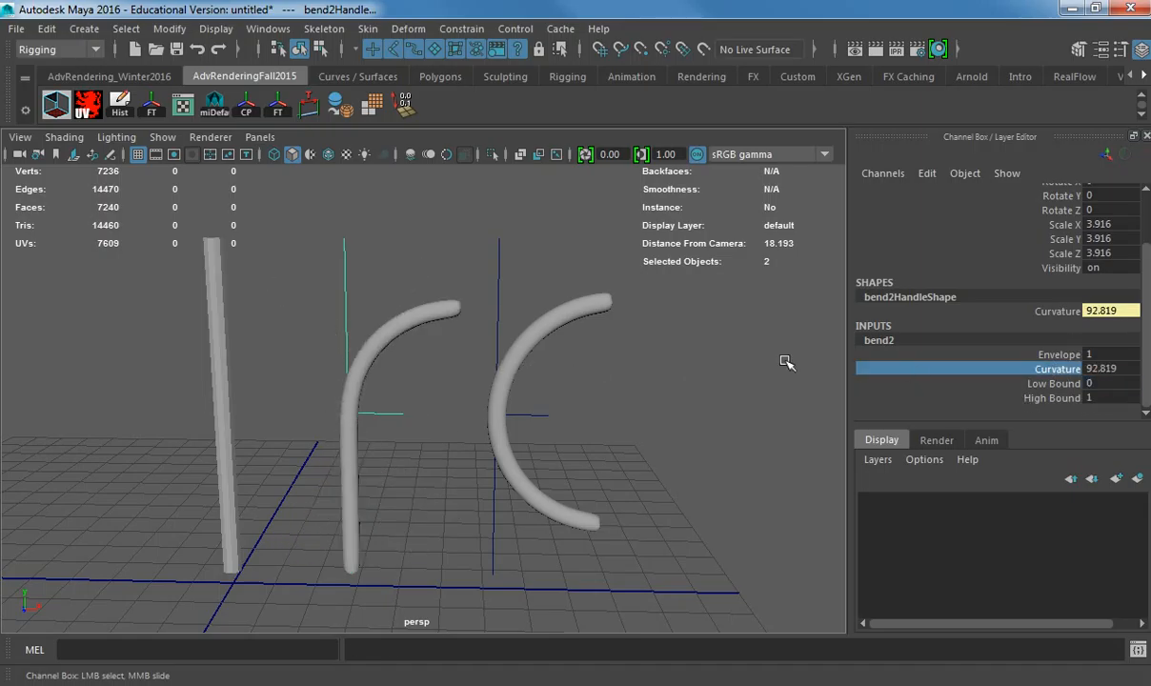
middle_drag(789, 362, 488, 377)
key(ctrl+z)
- Open the Expression Editor for the bend2 curvature attribute and make its window taller
click(924, 174)
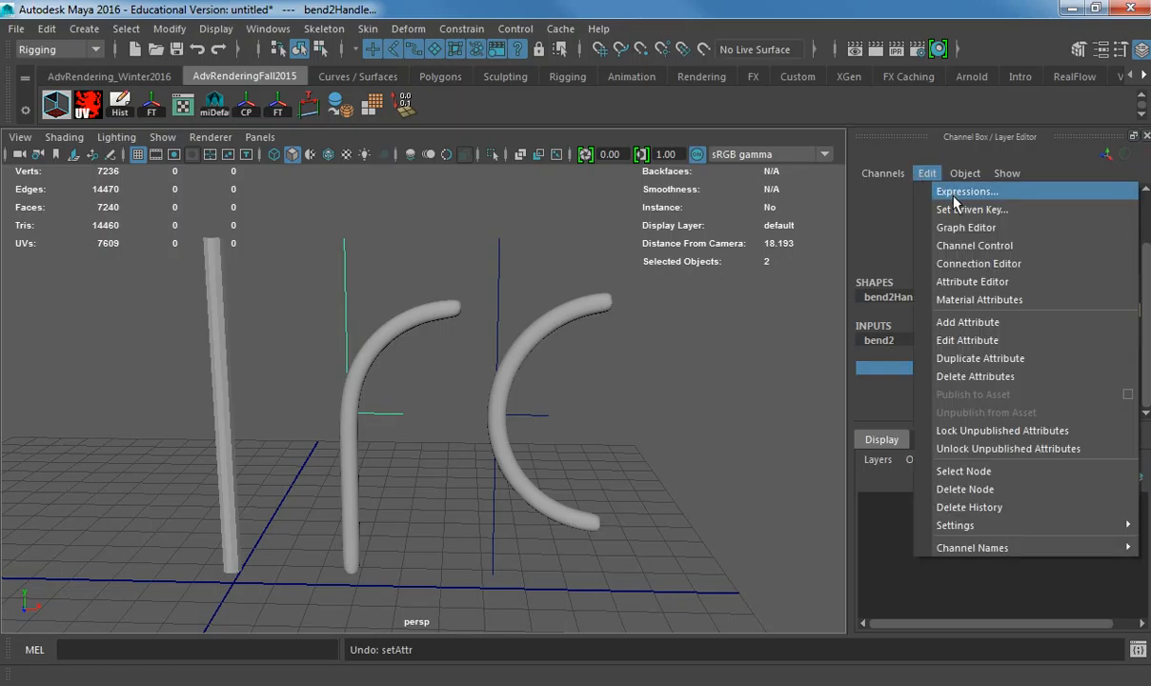
click(953, 195)
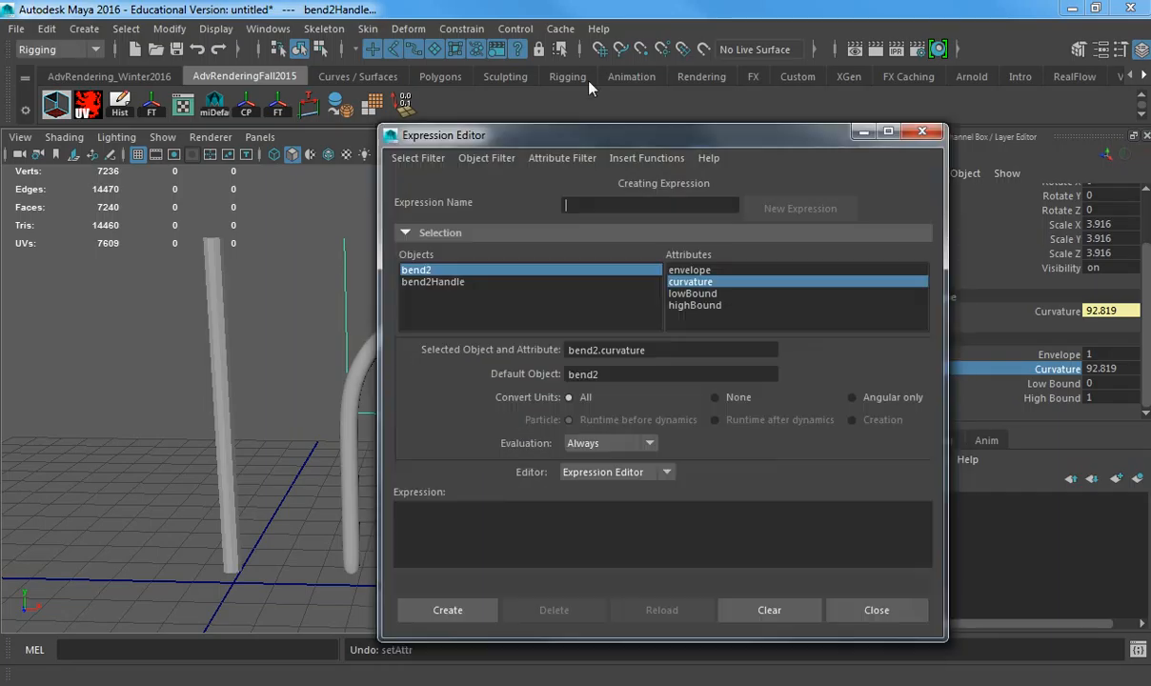
drag(589, 83, 577, 1)
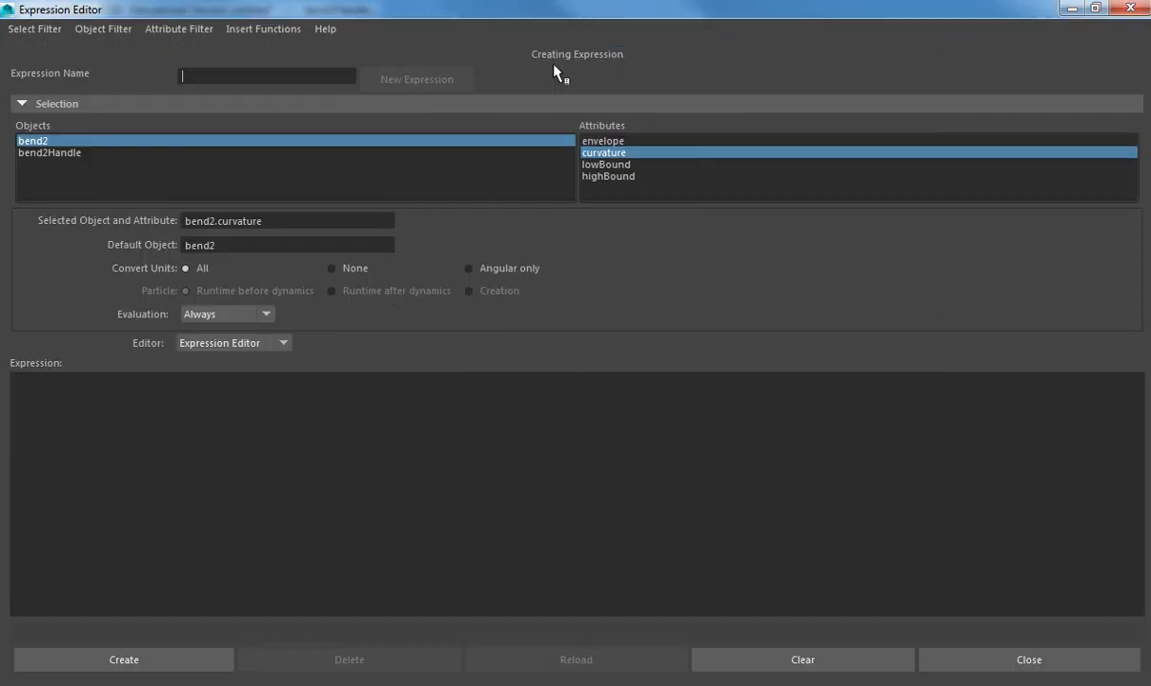
double_click(376, 9)
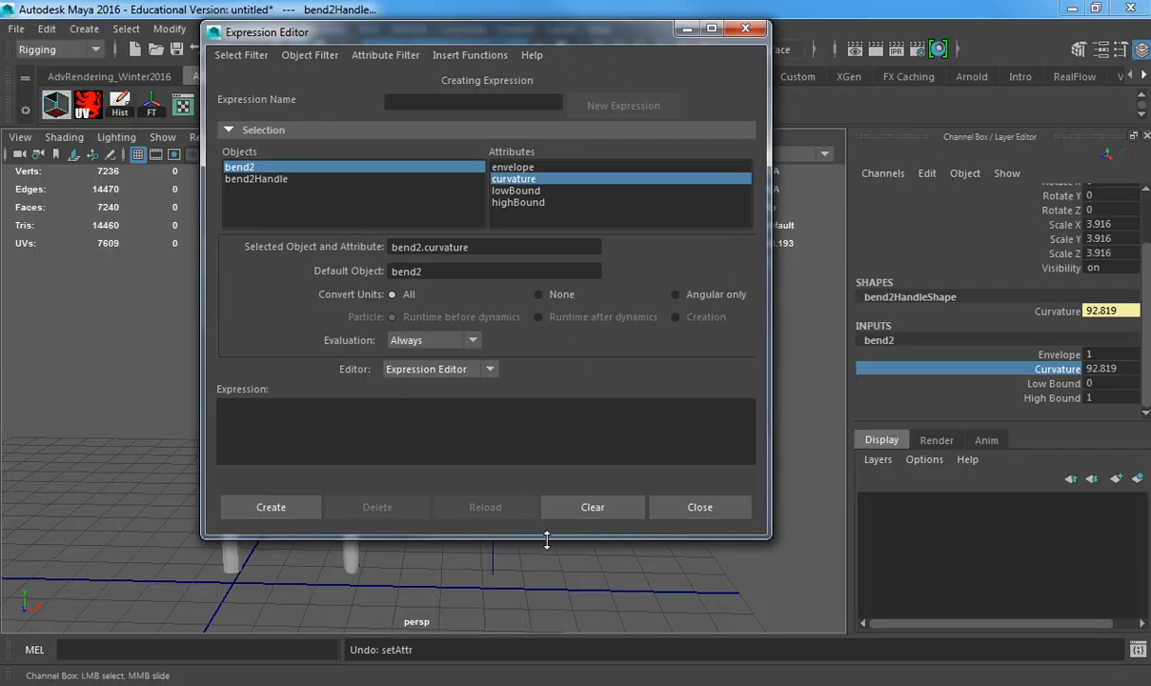
drag(548, 536, 562, 672)
- Enlarge the expression text size using placeholder text, then clear the text and uncover the middle cylinder
click(398, 452)
text(asdfasd)
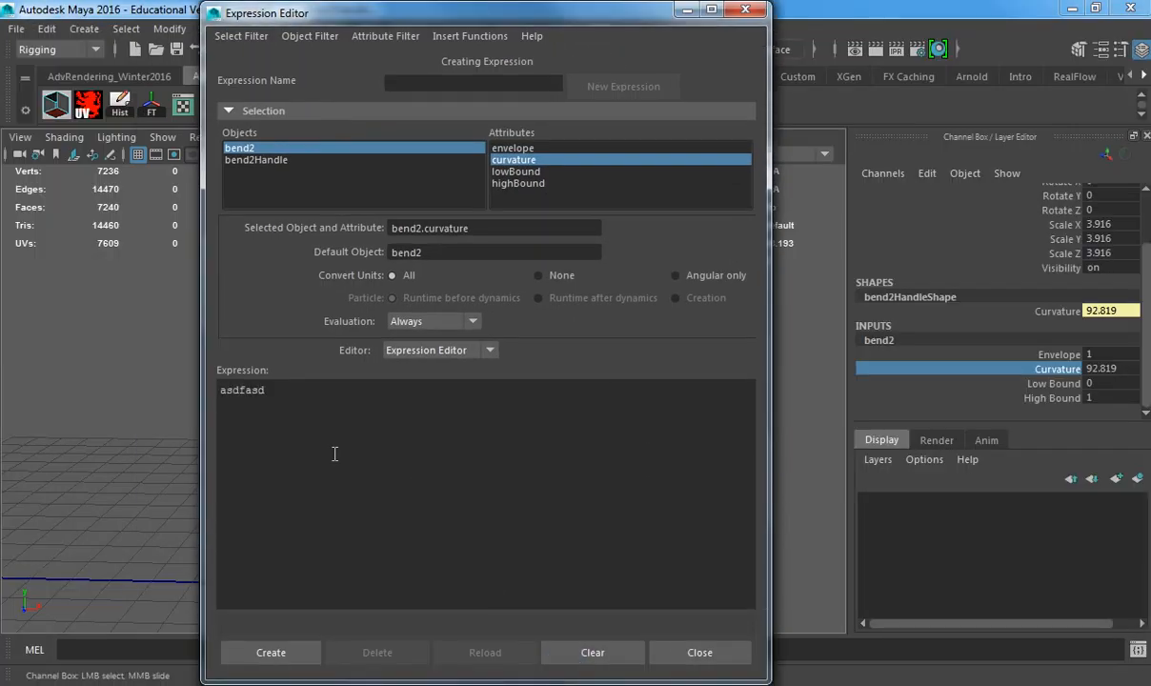
ctrl+scroll(336, 451, up, 5)
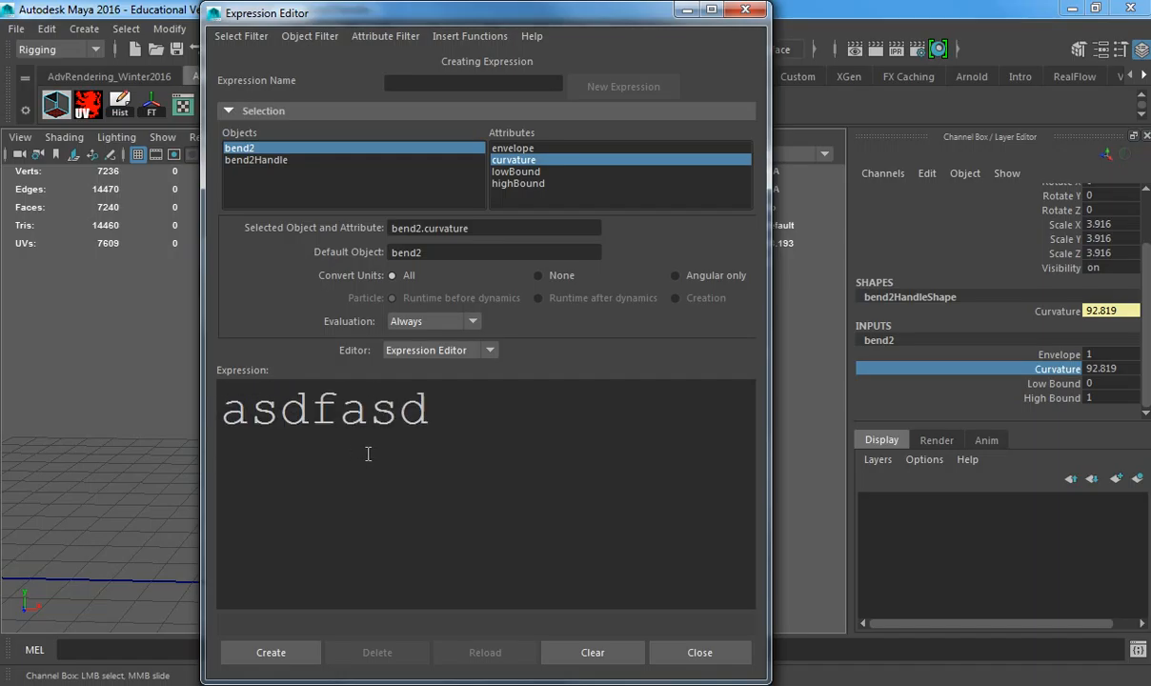
key(ctrl+a)
key(BackSpace)
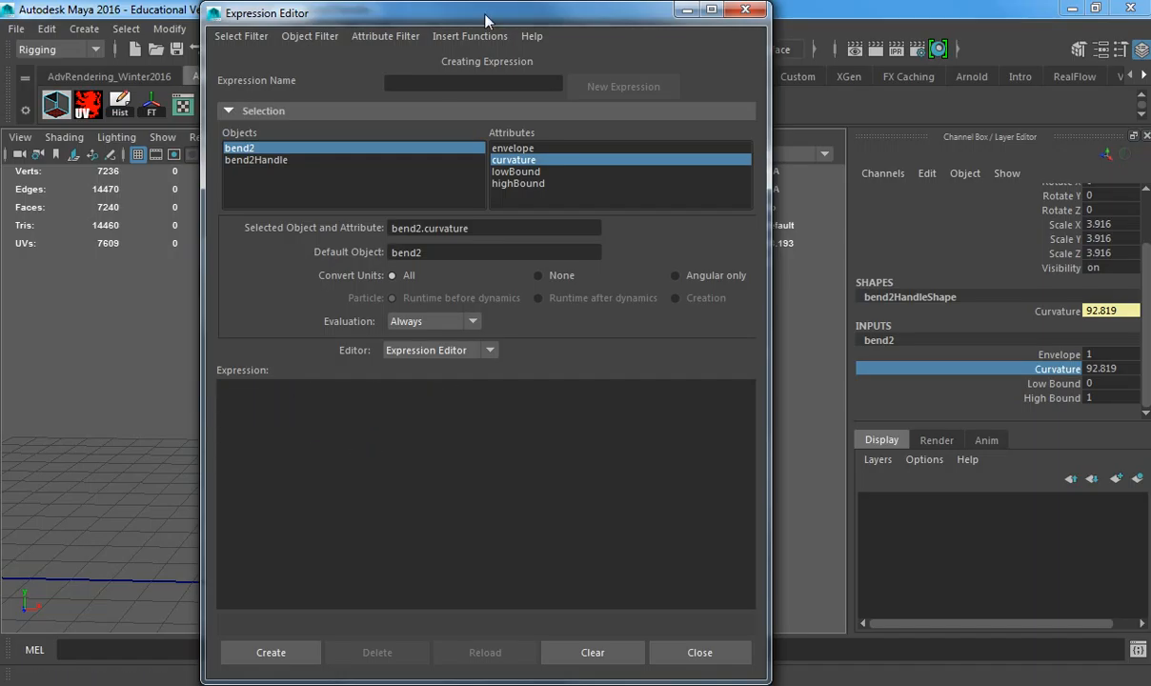
drag(517, 15, 793, 18)
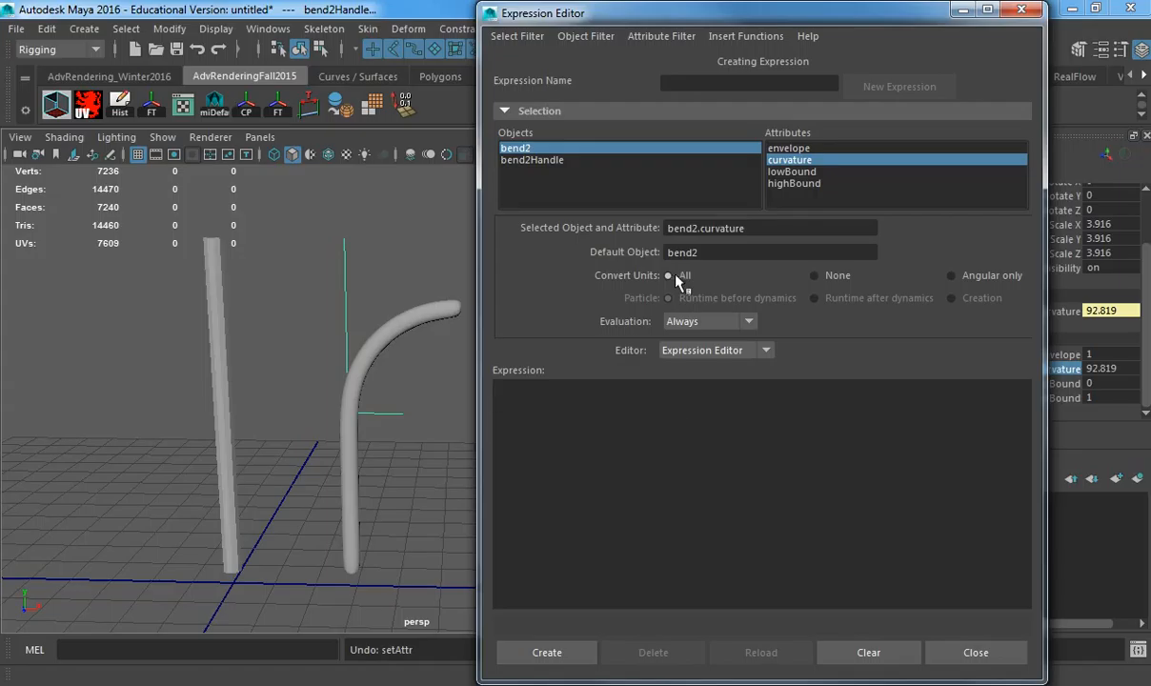
- Write bend2.curvature in the expression and compare it with the selected object and attribute name
text(bend2)
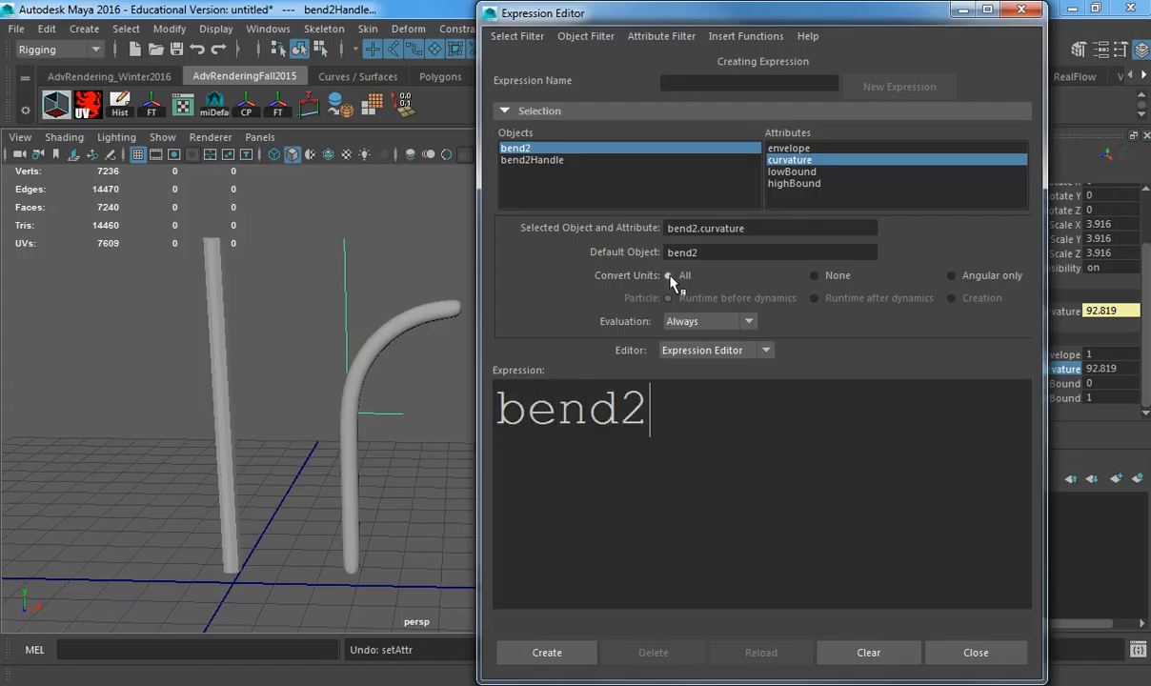
text(.curvature)
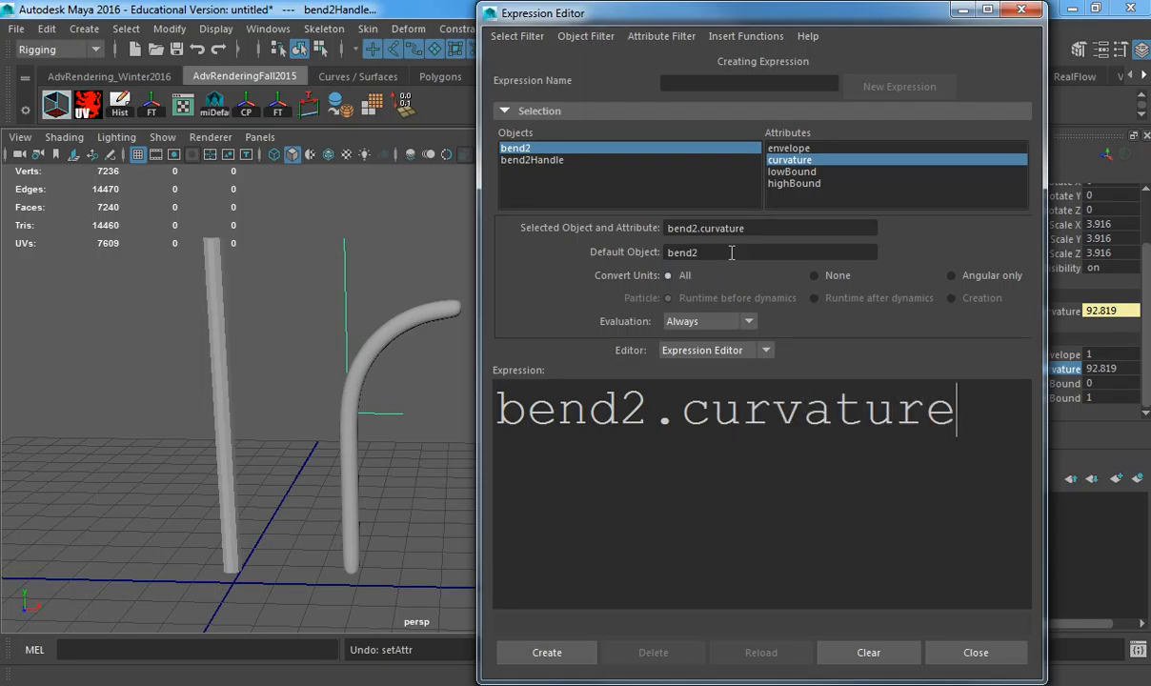
drag(750, 229, 667, 229)
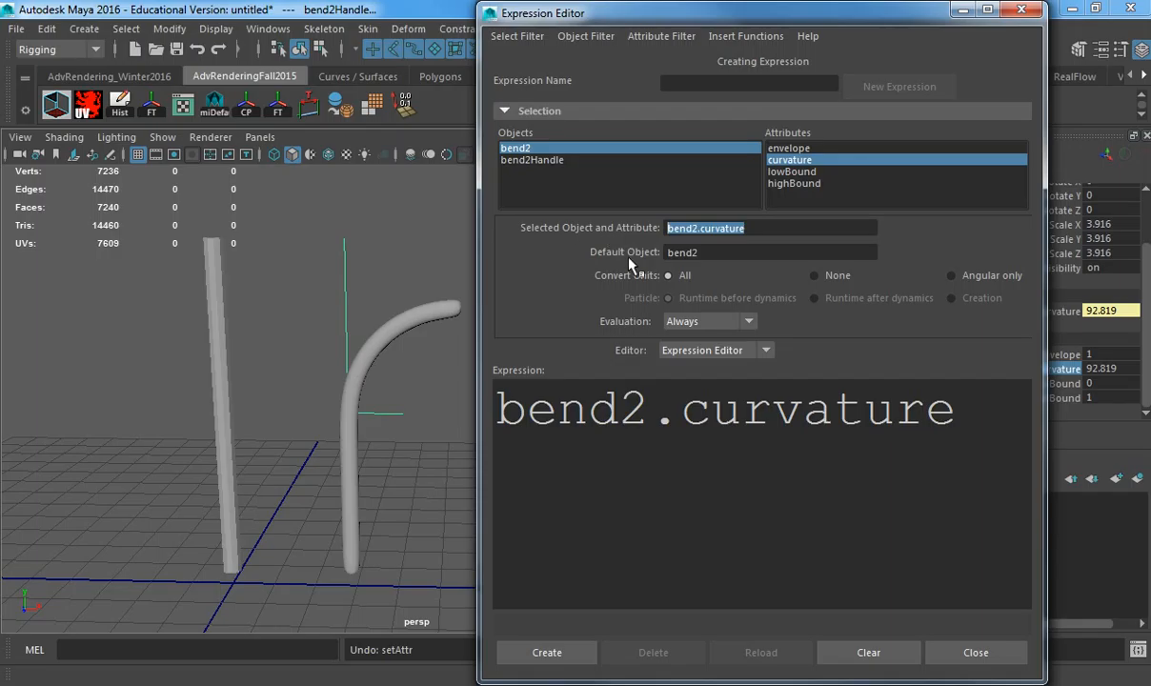
drag(991, 400, 491, 408)
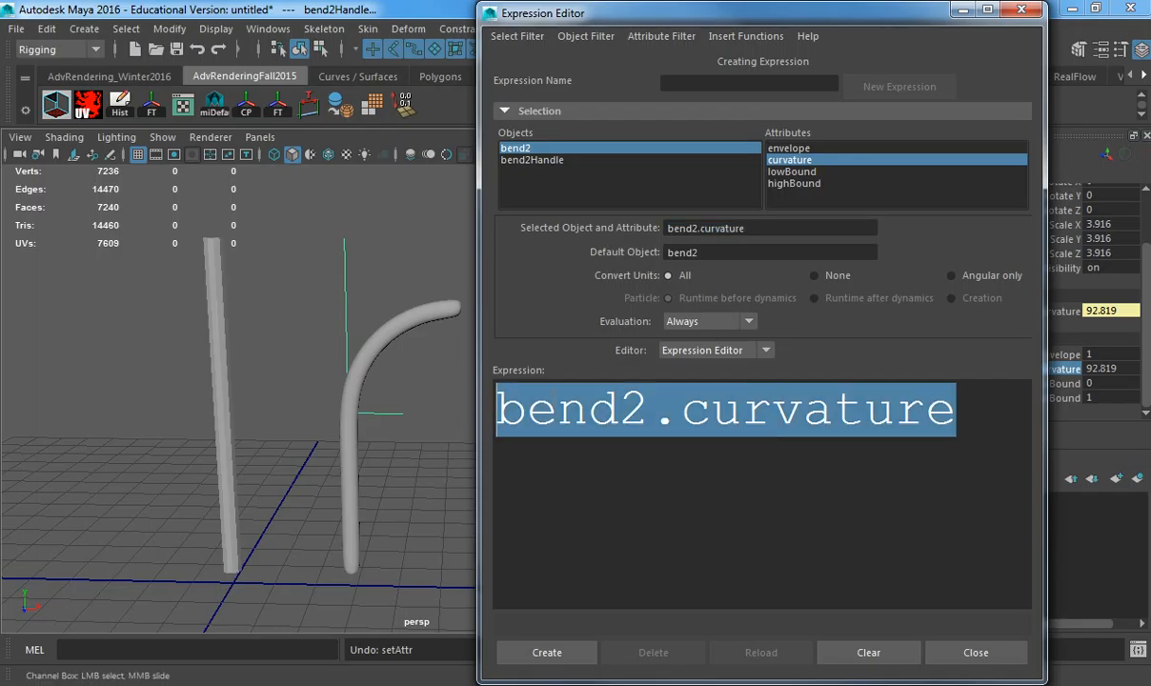
- Create the expression bend2.curvature=5 to drive the middle cylinder's bend
text(bne)
key(BackSpace)
key(BackSpace)
text(end)
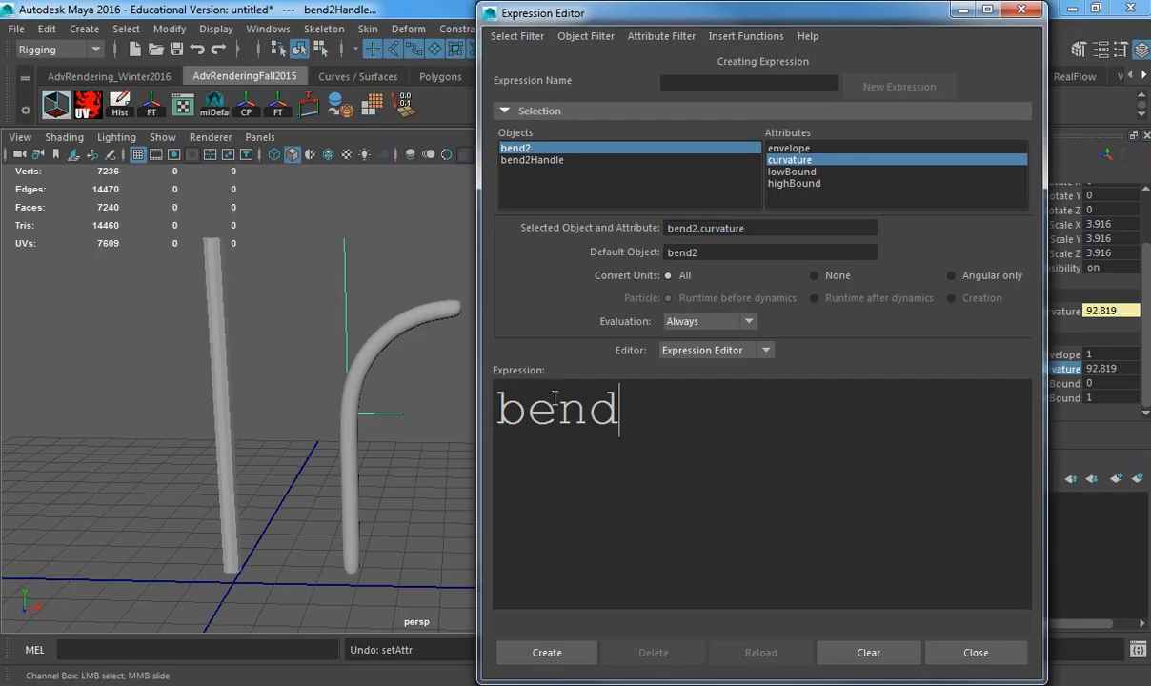
text(2.curvature)
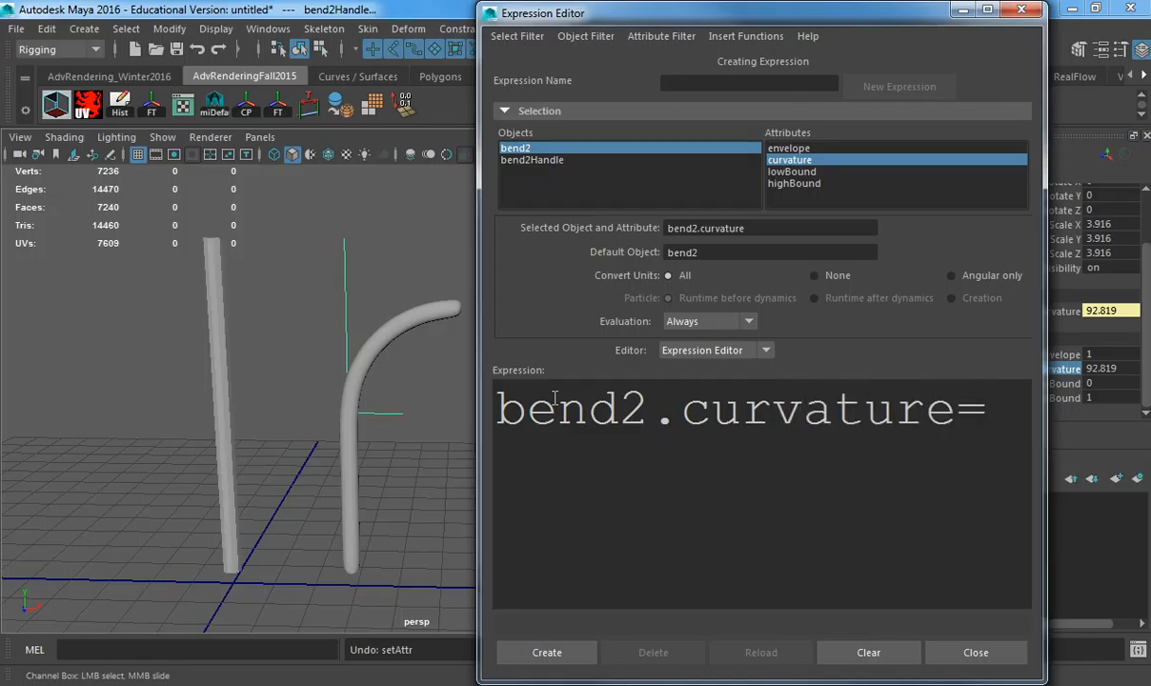
text(=5)
click(539, 652)
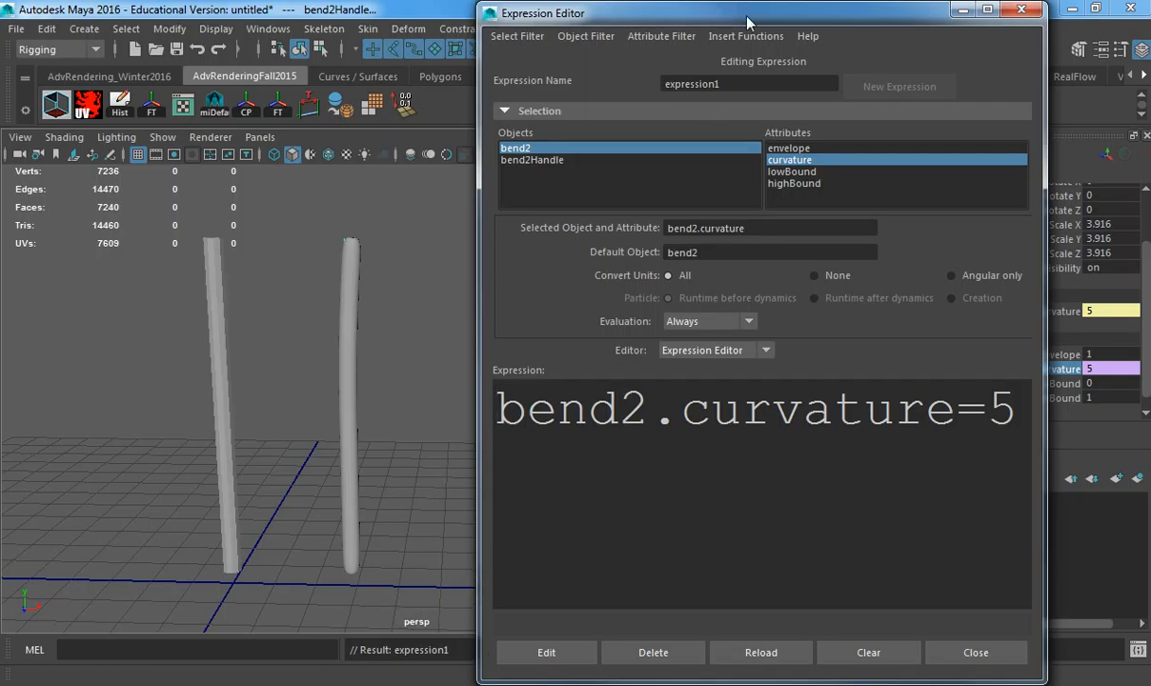
- Change the expression to bend2.curvature=10 and apply it
drag(748, 21, 632, 21)
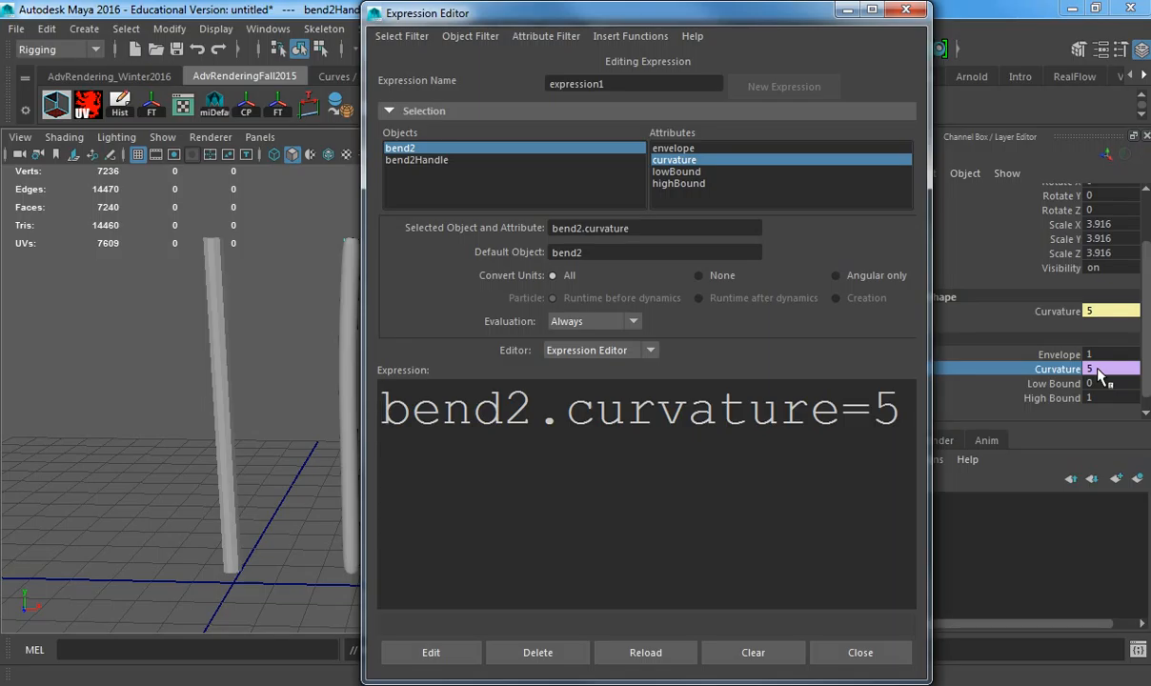
double_click(886, 409)
text(10)
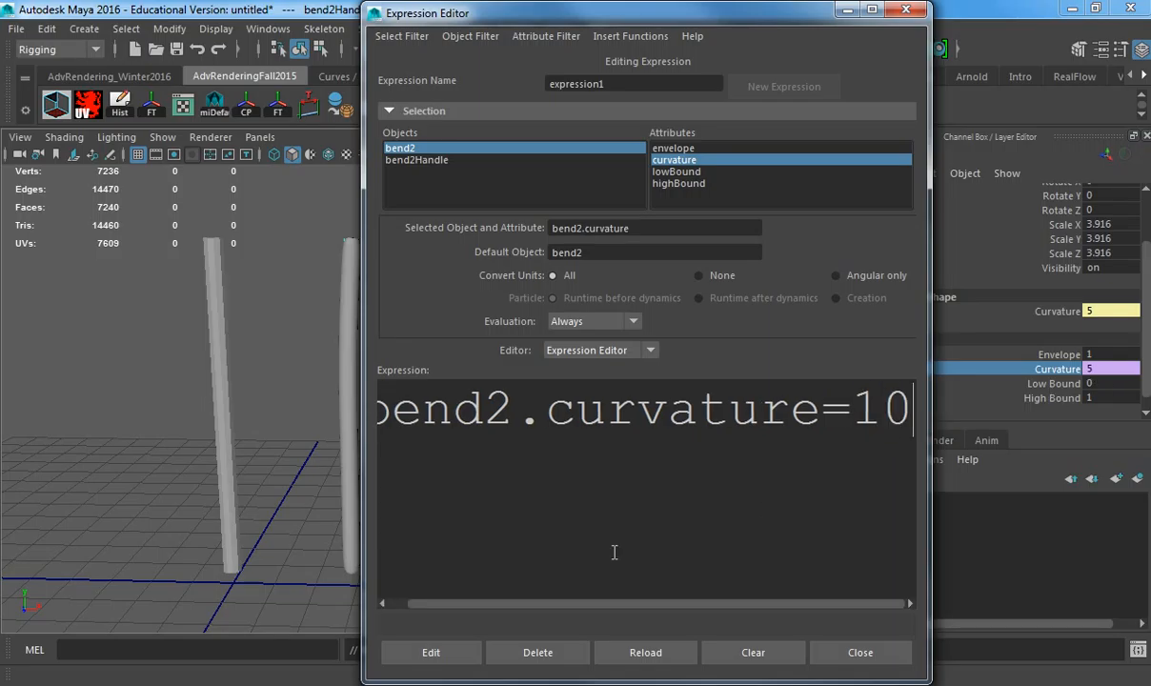
click(450, 653)
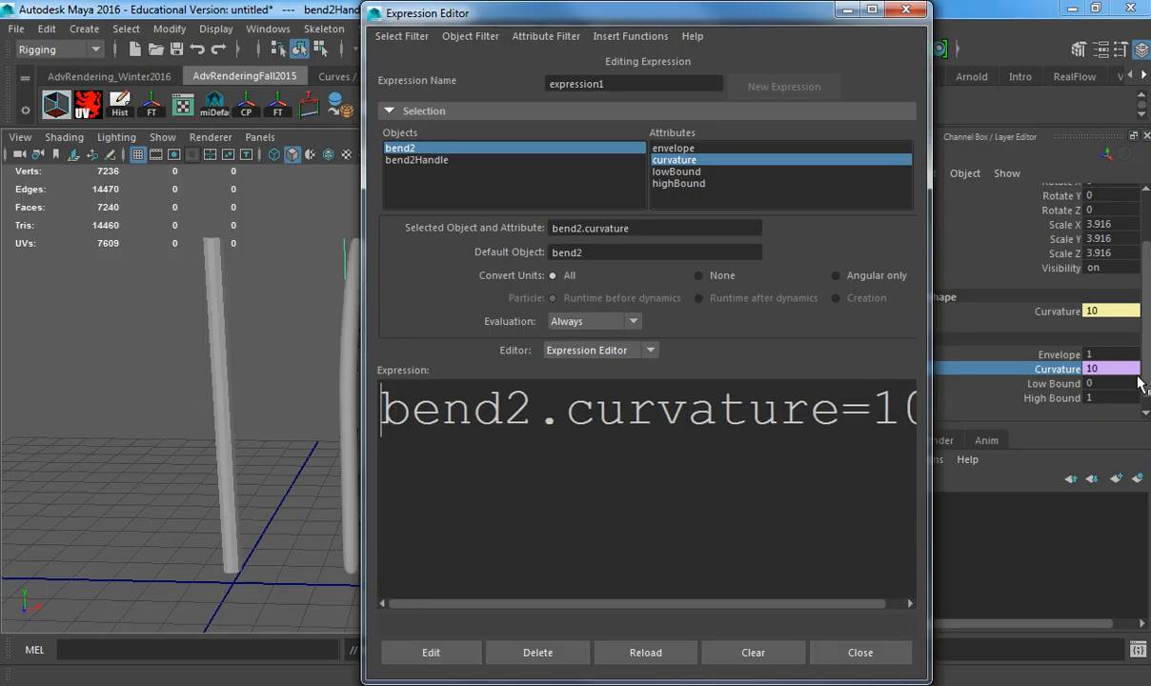
drag(661, 21, 741, 21)
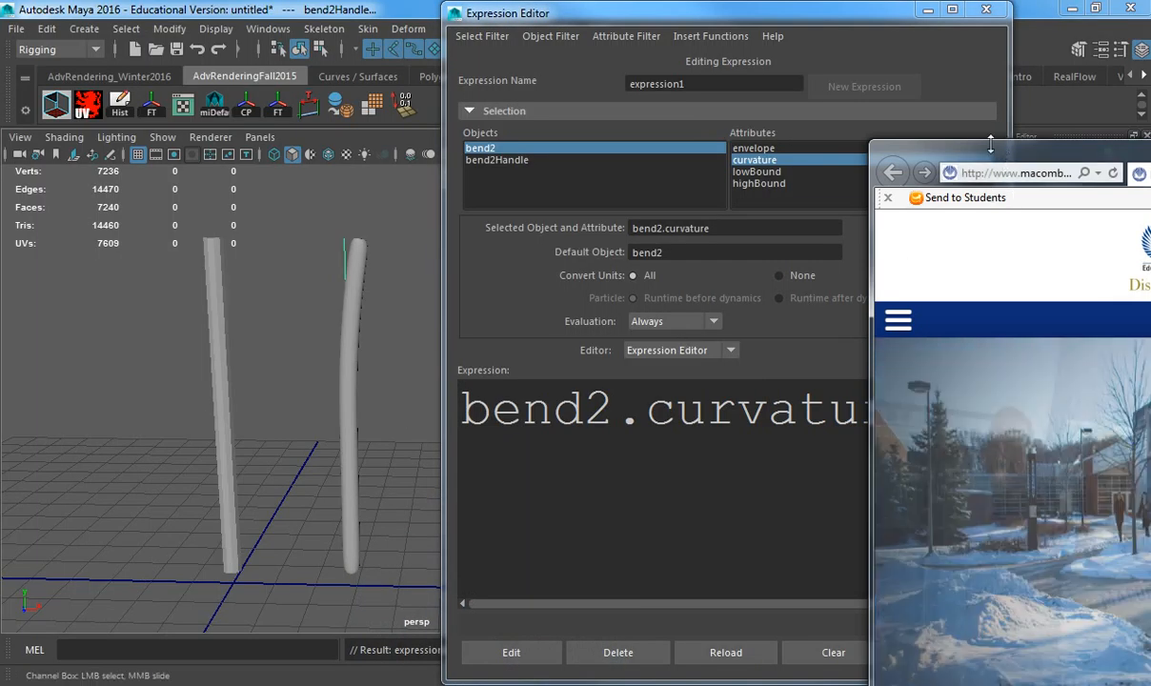
- Switch to the web browser, search for "math sin" images, and enlarge the y=sin(x) plot
click(971, 95)
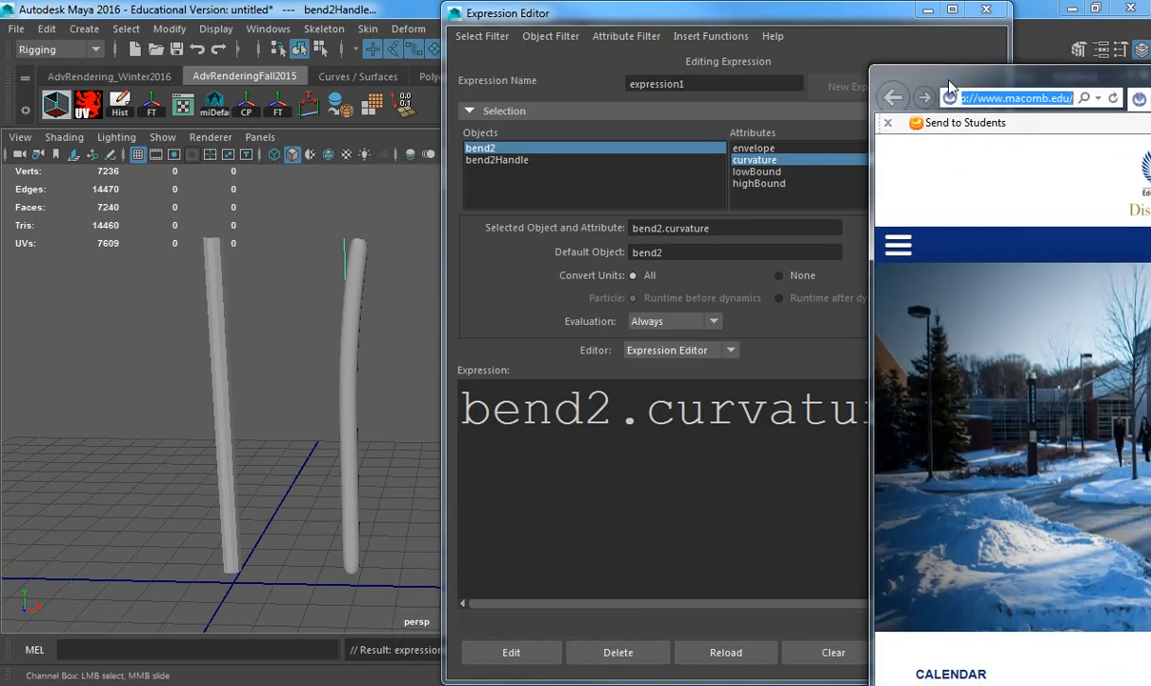
double_click(887, 70)
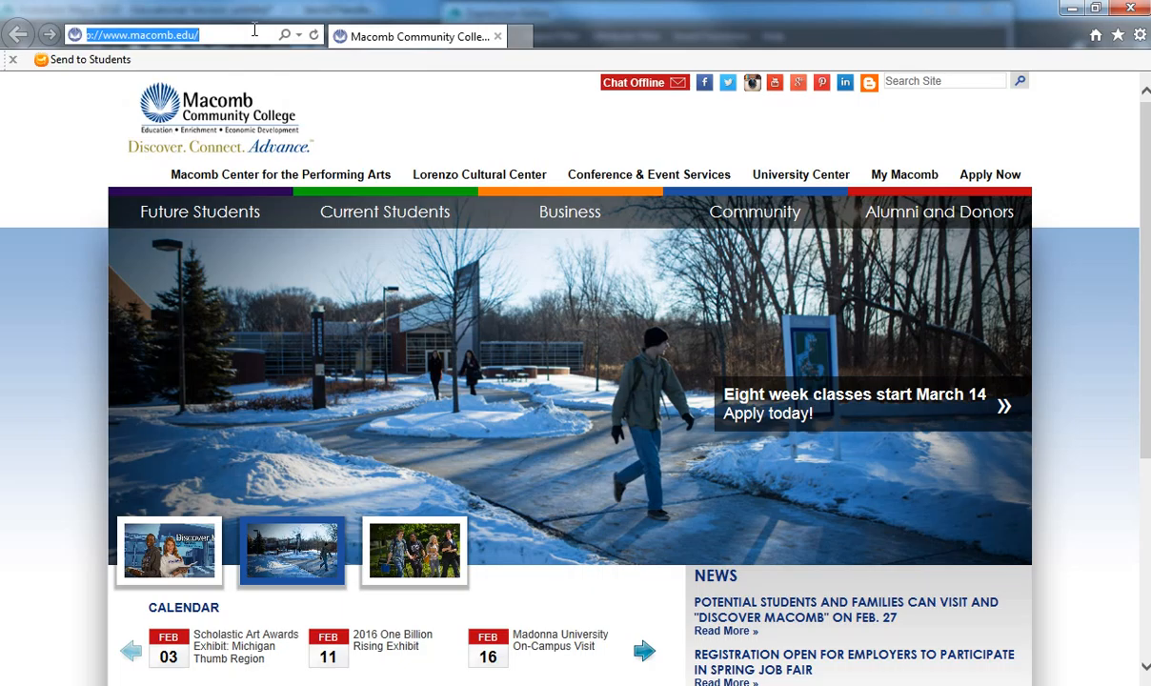
text(math sin)
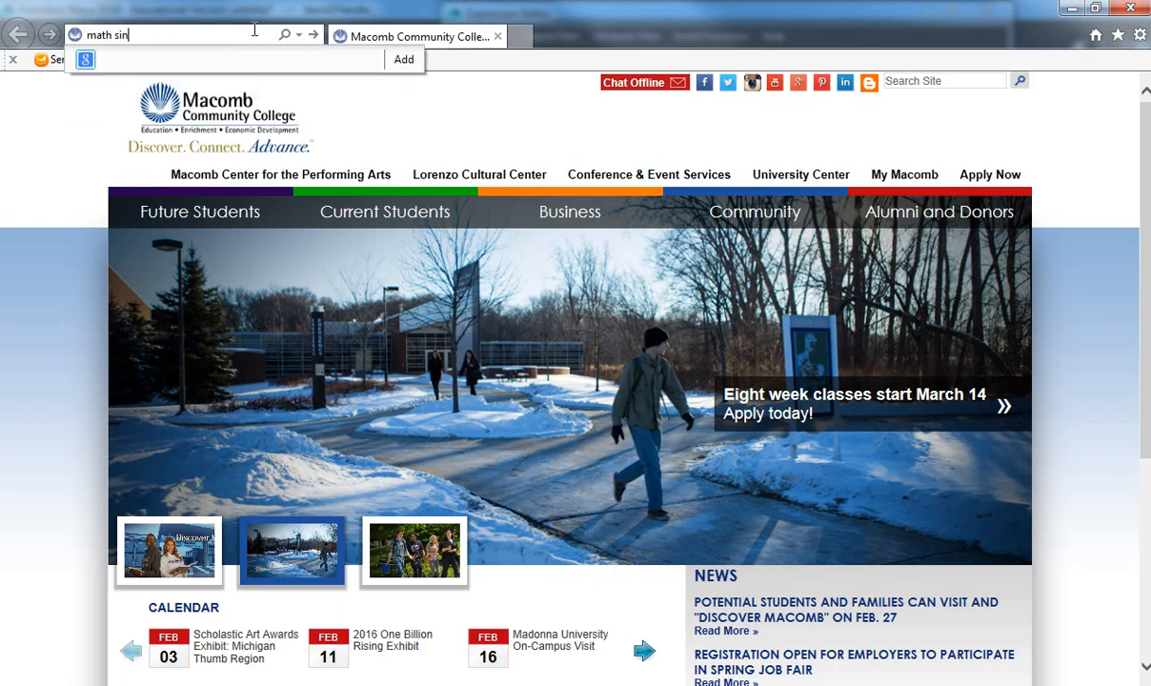
key(Return)
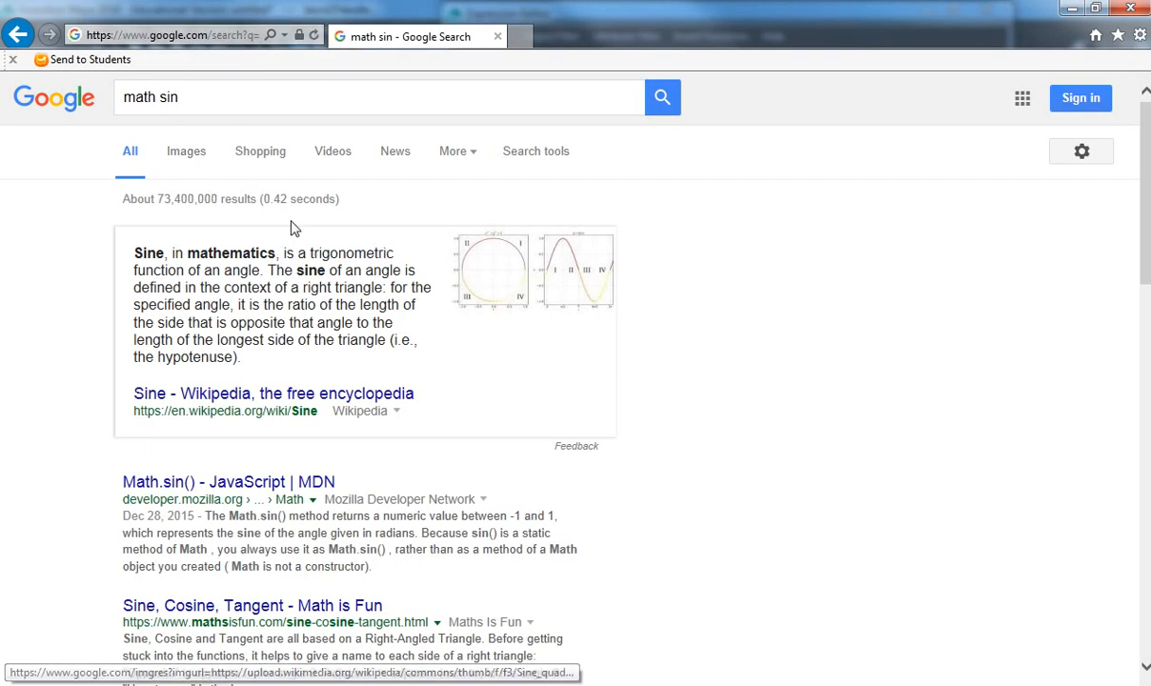
click(191, 157)
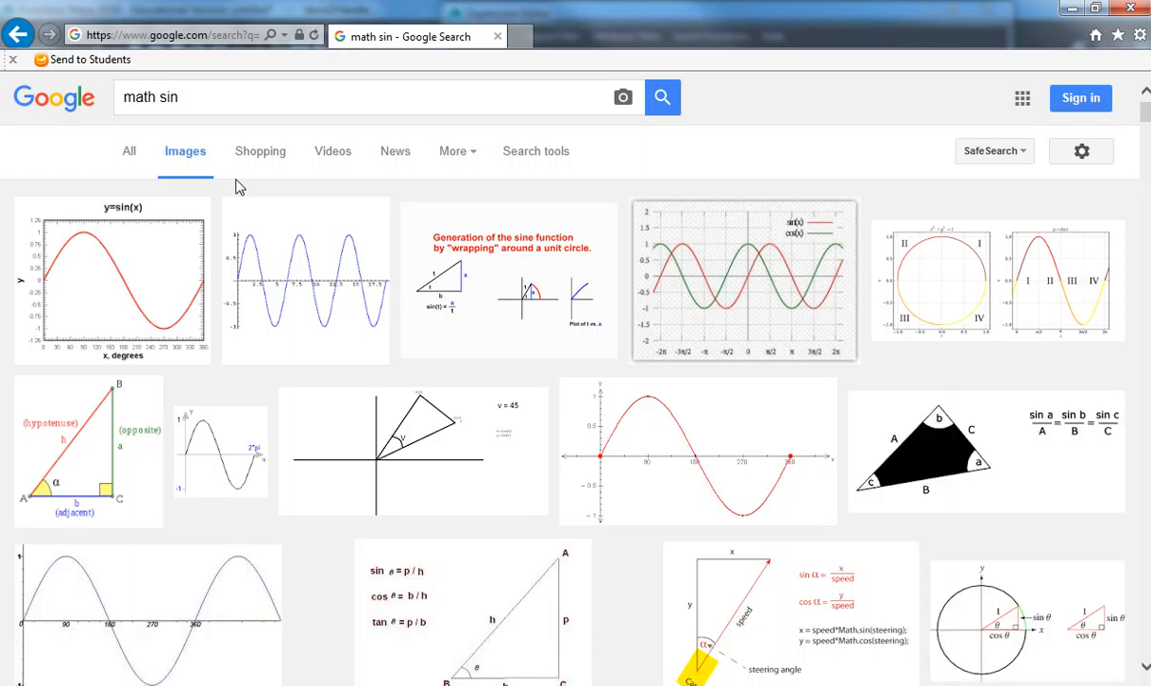
click(134, 276)
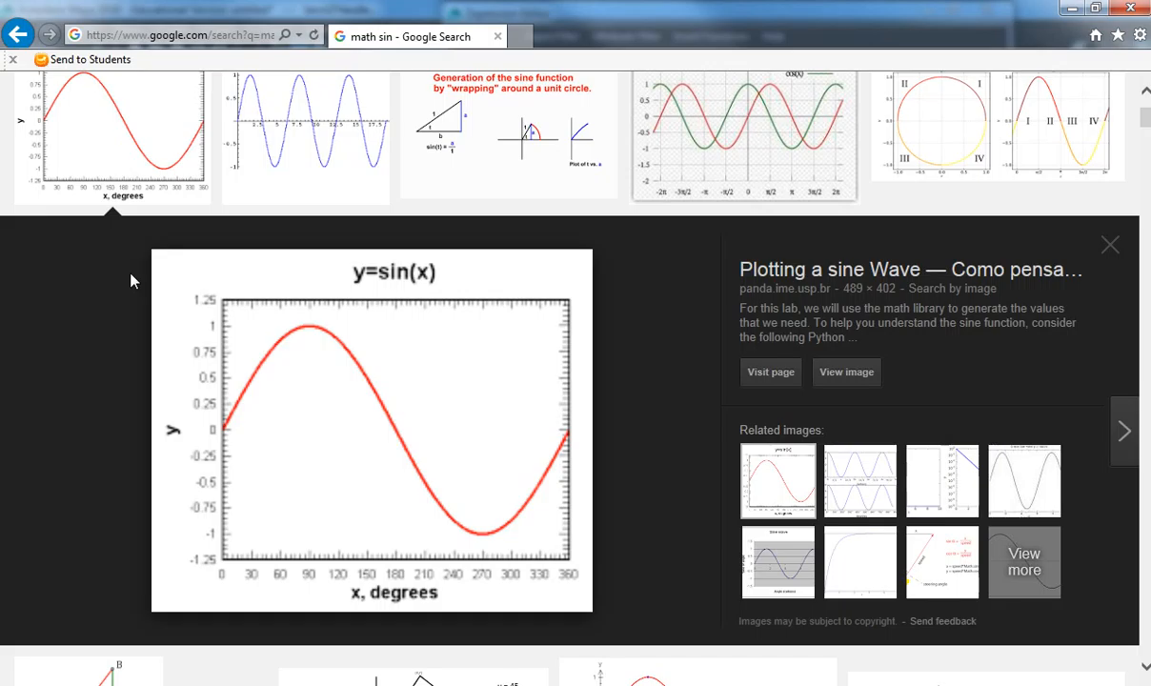
- Return to Maya, widen the Expression Editor, and update the expression to bend2.curvature=sin(10)
key(alt+Tab)
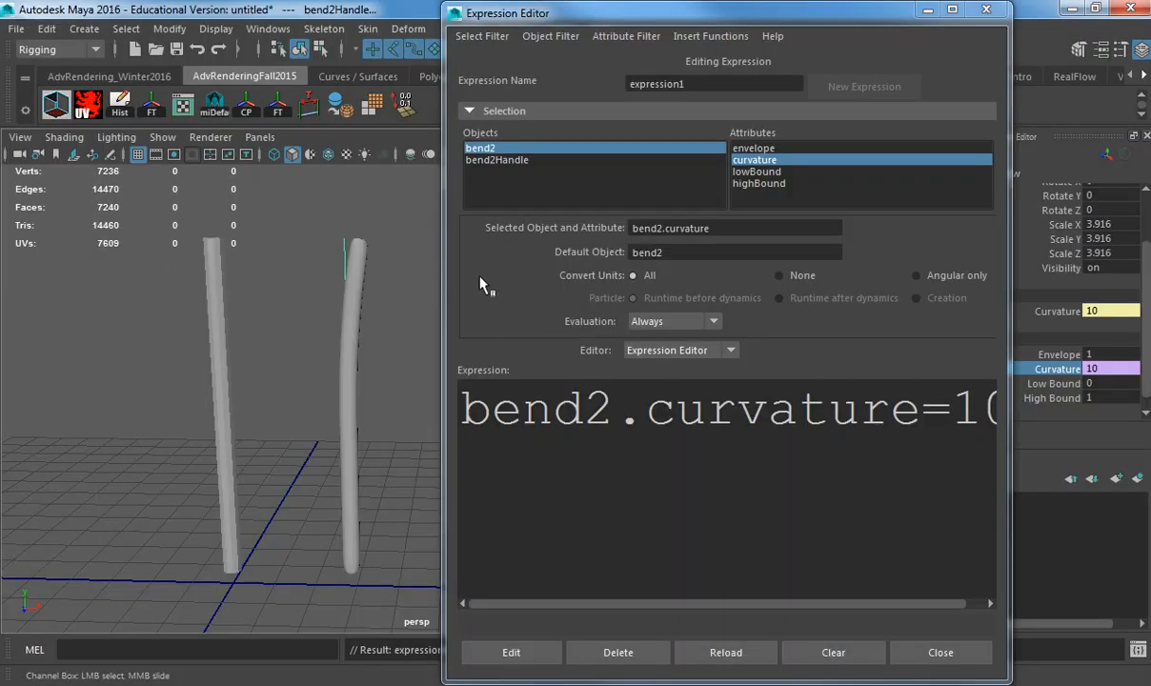
drag(444, 270, 207, 270)
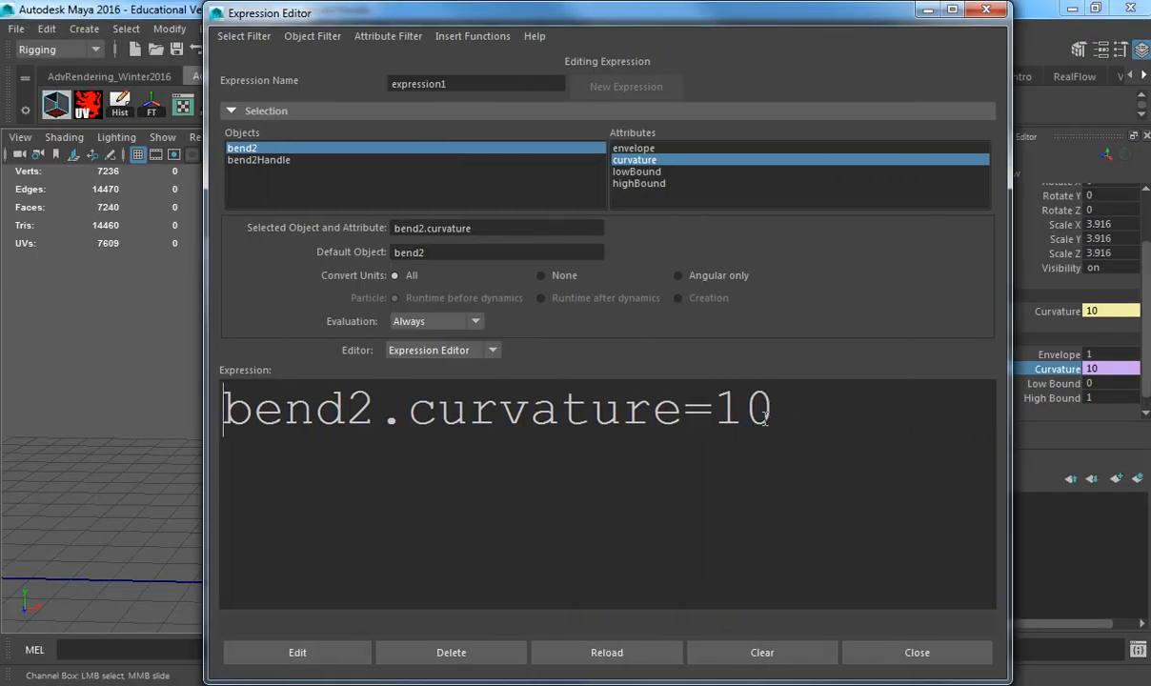
drag(775, 409, 712, 409)
text(sin()
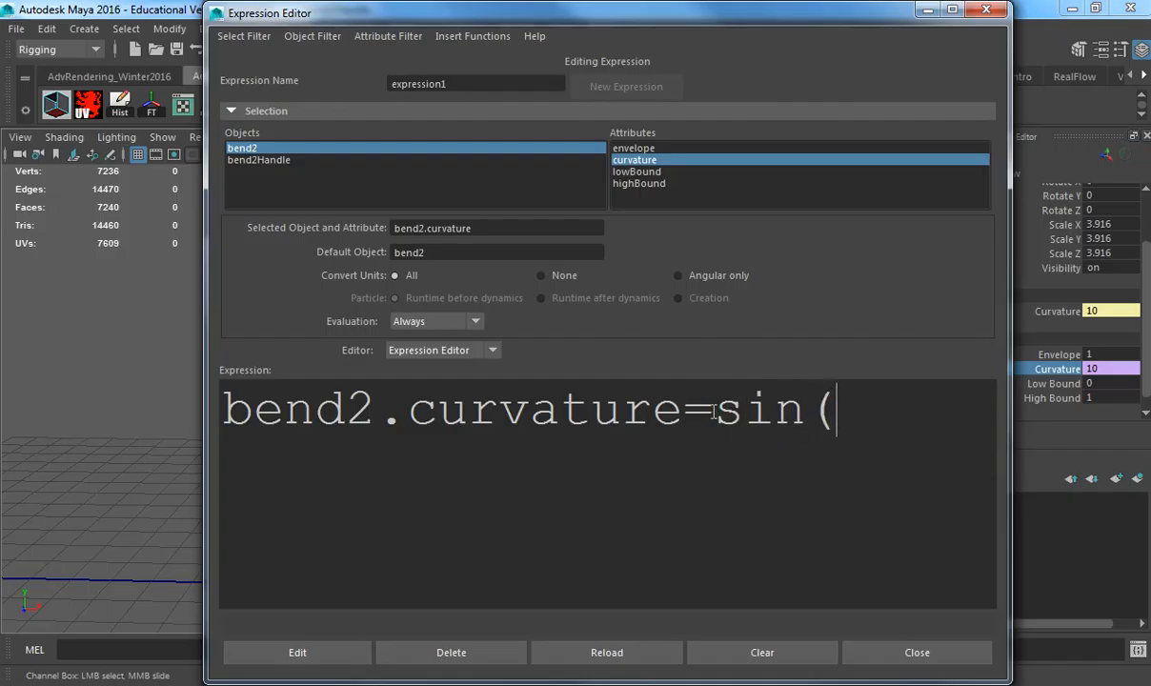
text(10)
click(327, 657)
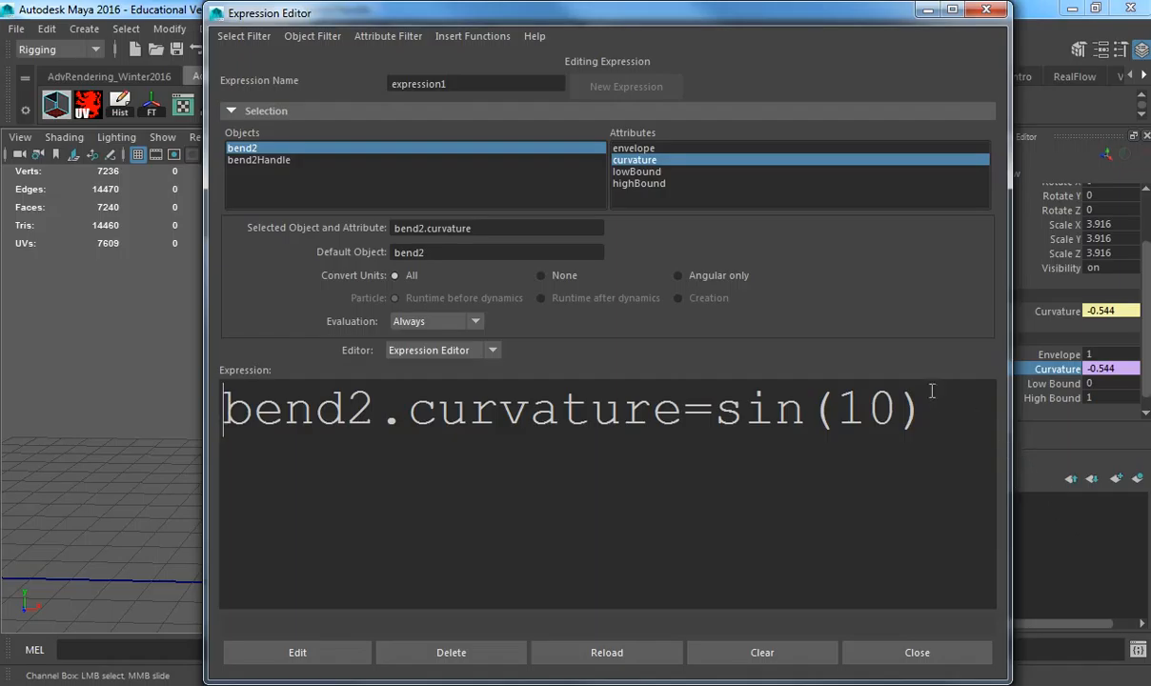
- Change the expression to bend2.curvature=sin(time), apply it, and move the Expression Editor clear of the viewport
drag(902, 405, 844, 405)
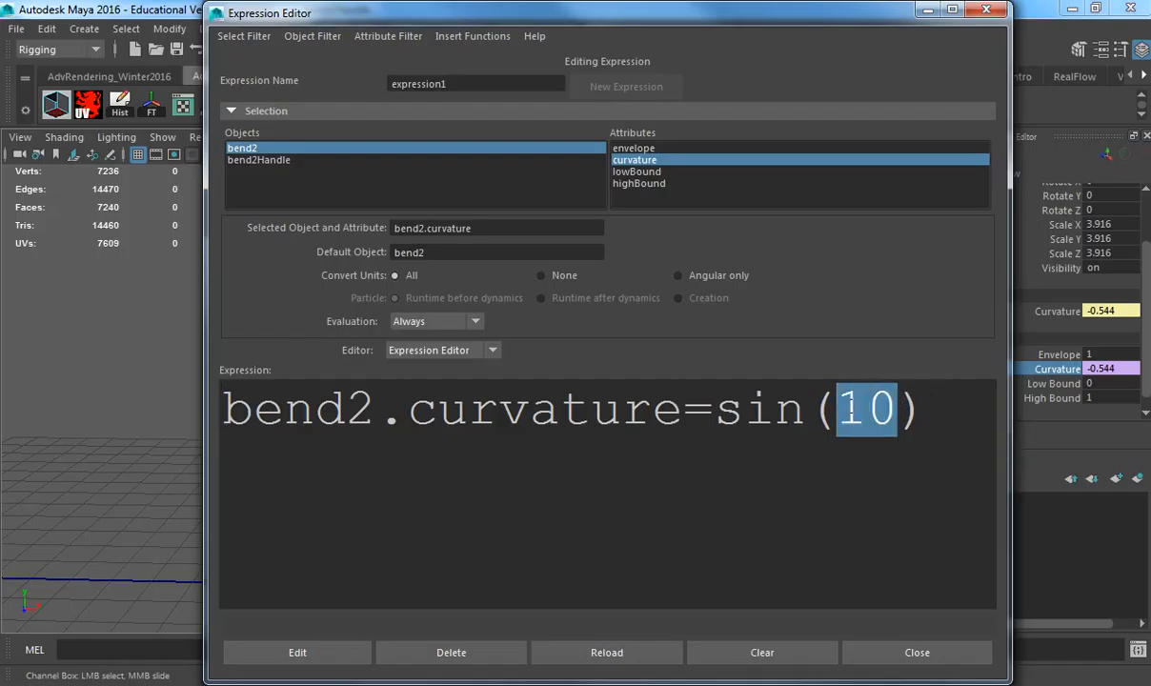
text(time)
click(330, 663)
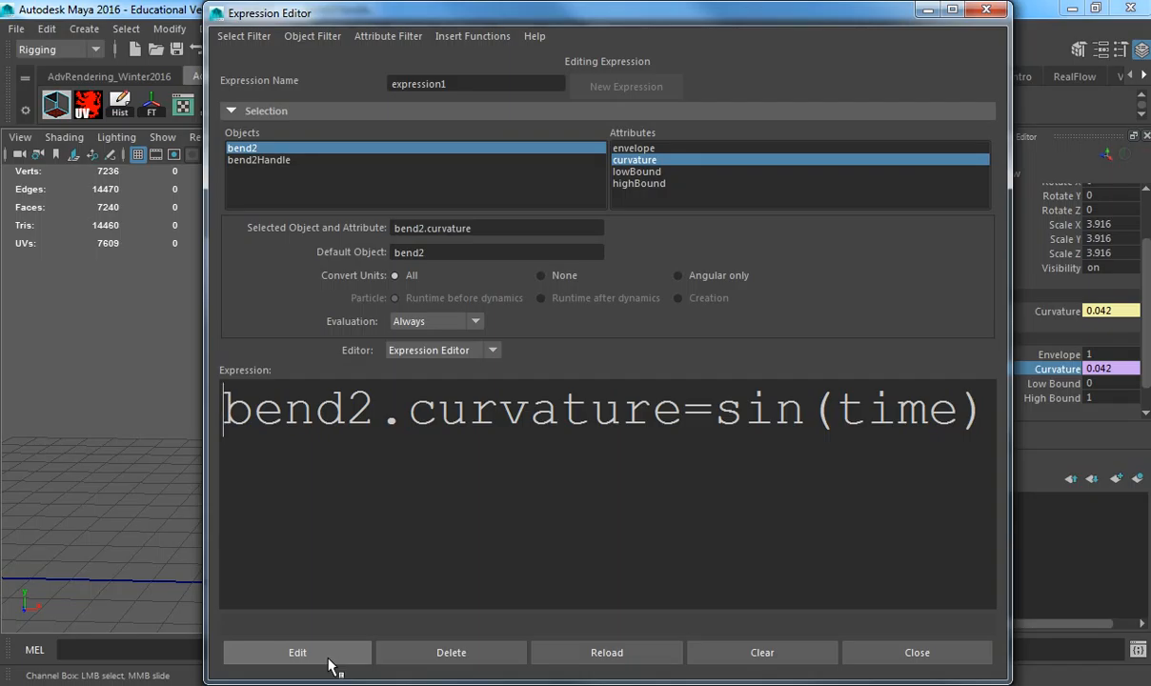
drag(432, 17, 1149, 21)
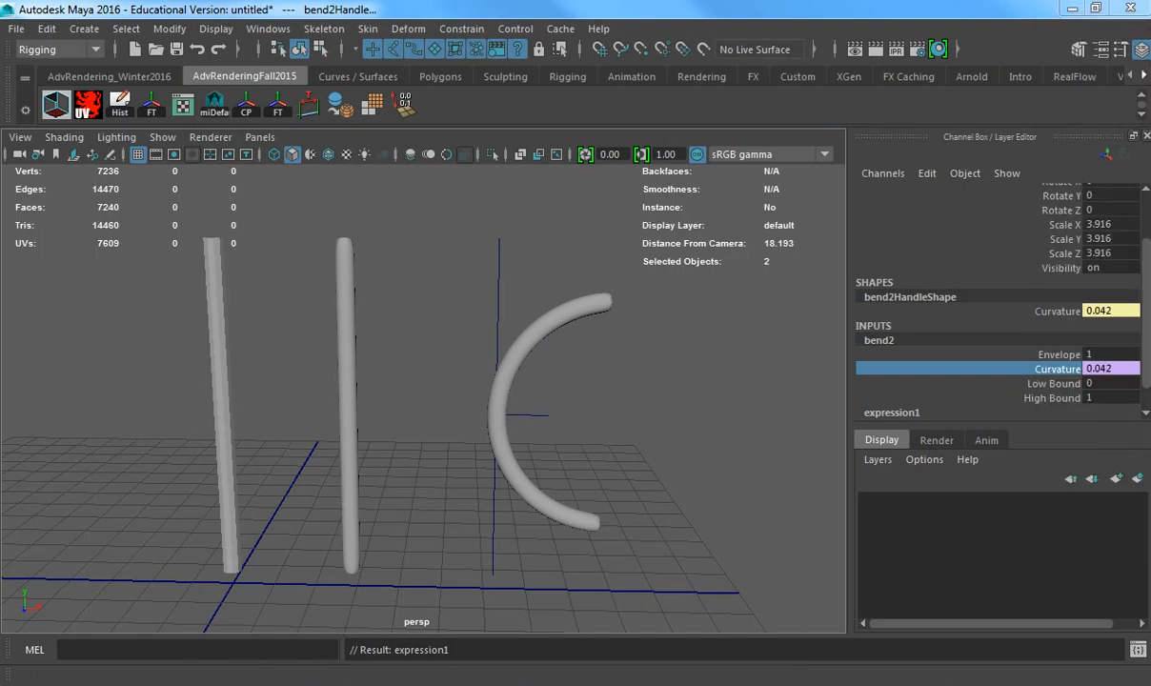
- Show all interface elements, including the time and range sliders, and close the Attribute Editor and Tool Settings
click(216, 29)
mouse_move(281, 95)
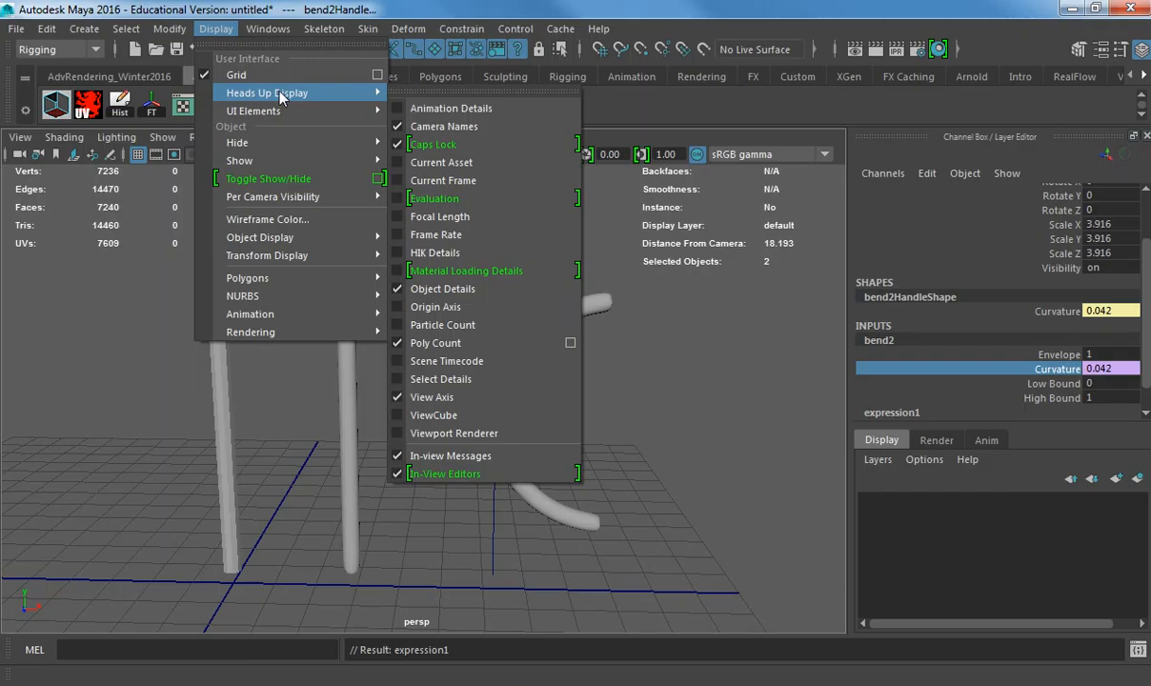
mouse_move(328, 112)
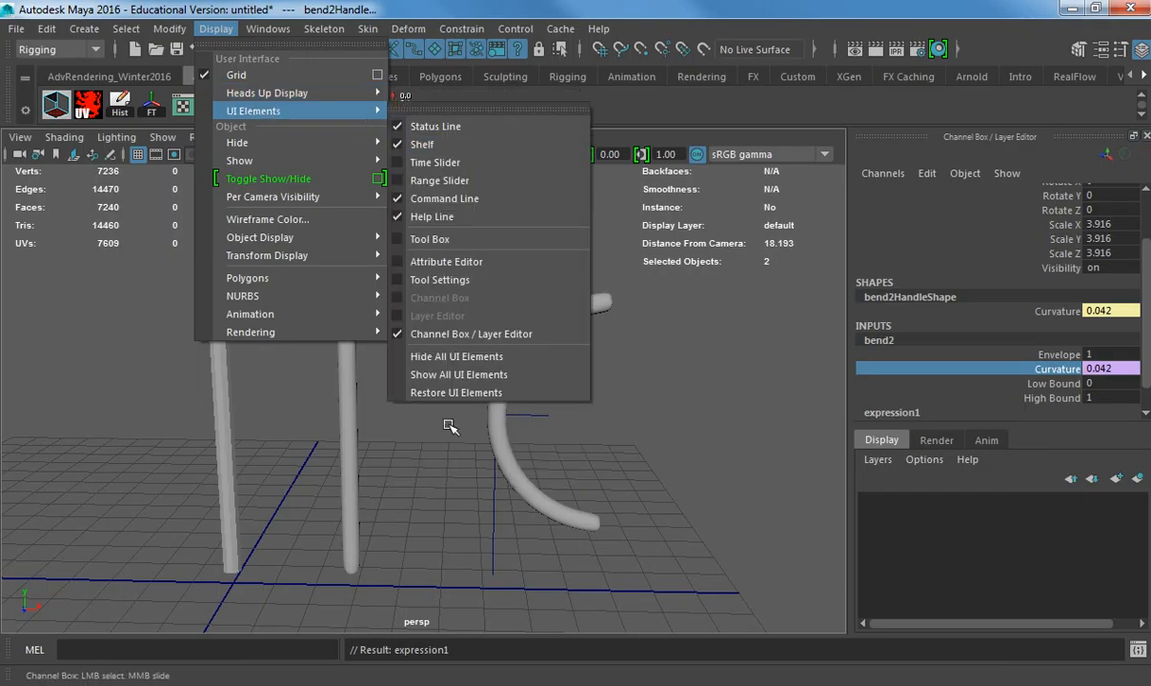
click(446, 380)
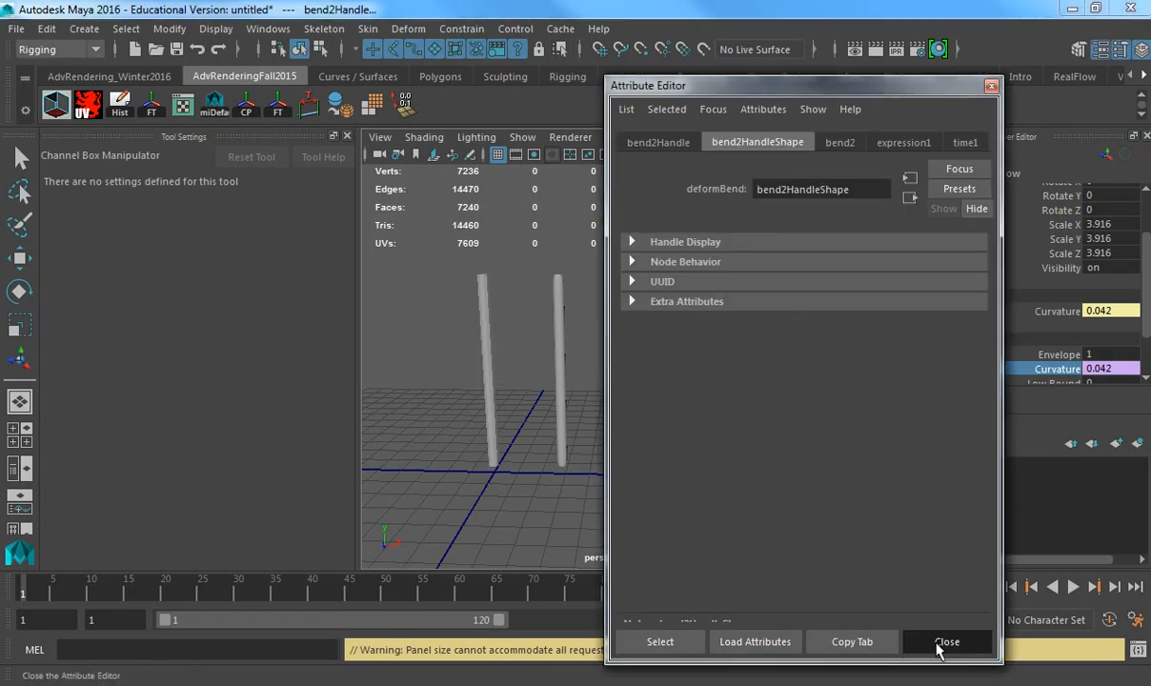
click(941, 639)
click(347, 135)
- Play the animation, examine the middle cylinder's upper end up close, and stop playback
mouse_move(472, 342)
alt+mouse_down()
mouse_move(467, 359)
mouse_move(459, 345)
alt+mouse_up()
key(alt+v)
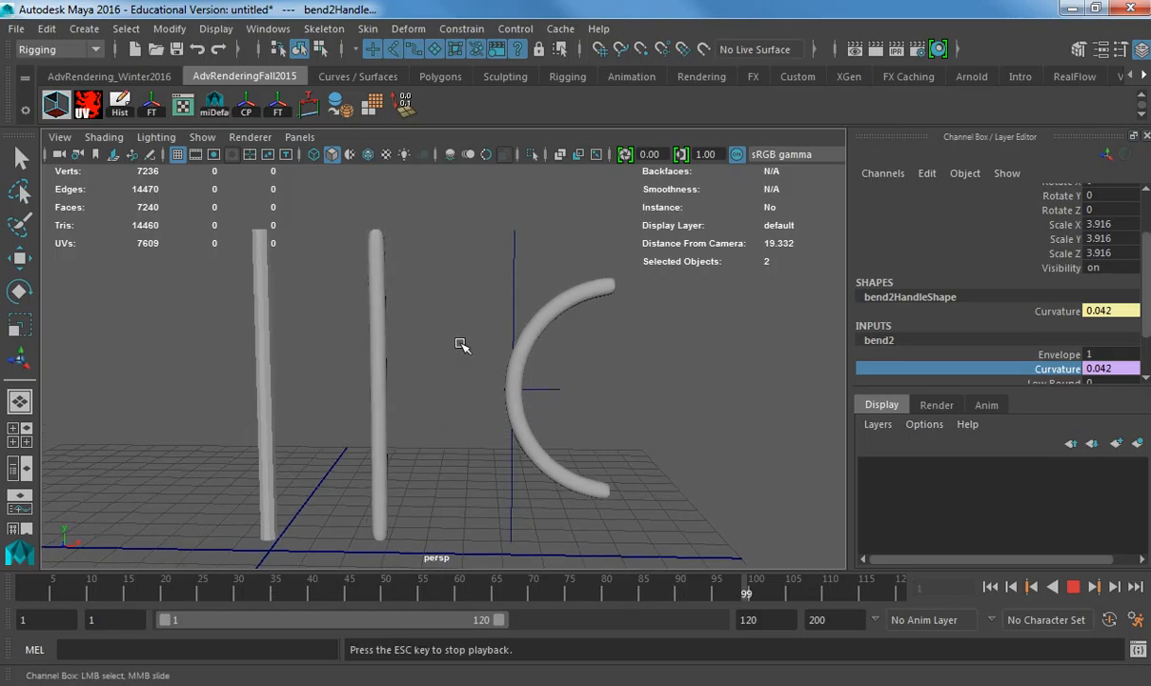
alt+middle_drag(312, 255, 382, 332)
alt+right_drag(382, 332, 600, 292)
alt+middle_drag(600, 292, 574, 404)
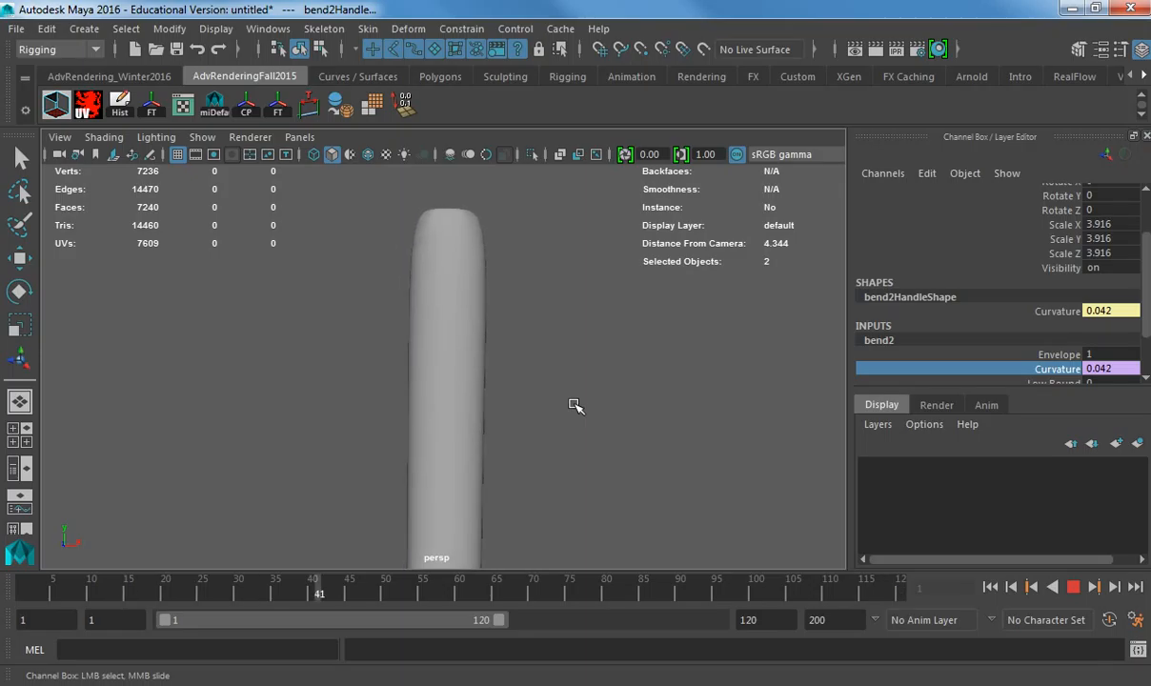
key(Escape)
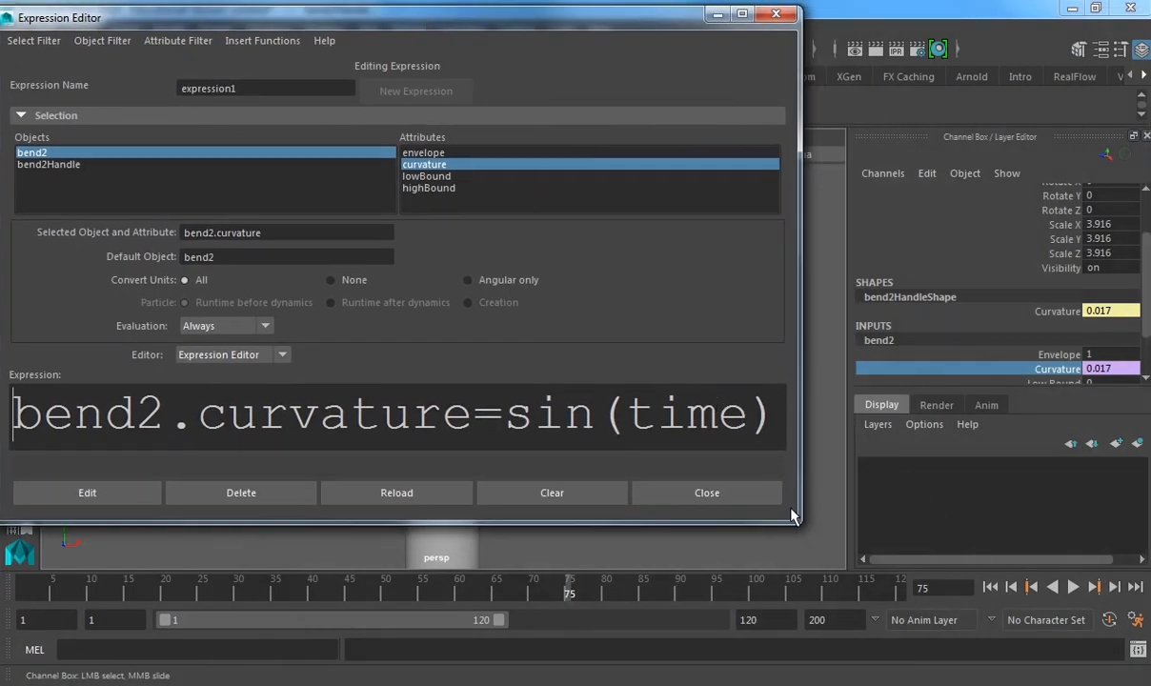
- Enlarge the Expression Editor, multiply the sine by 5 to get bend2.curvature=sin(time)*5, and apply the expression
drag(803, 522, 976, 660)
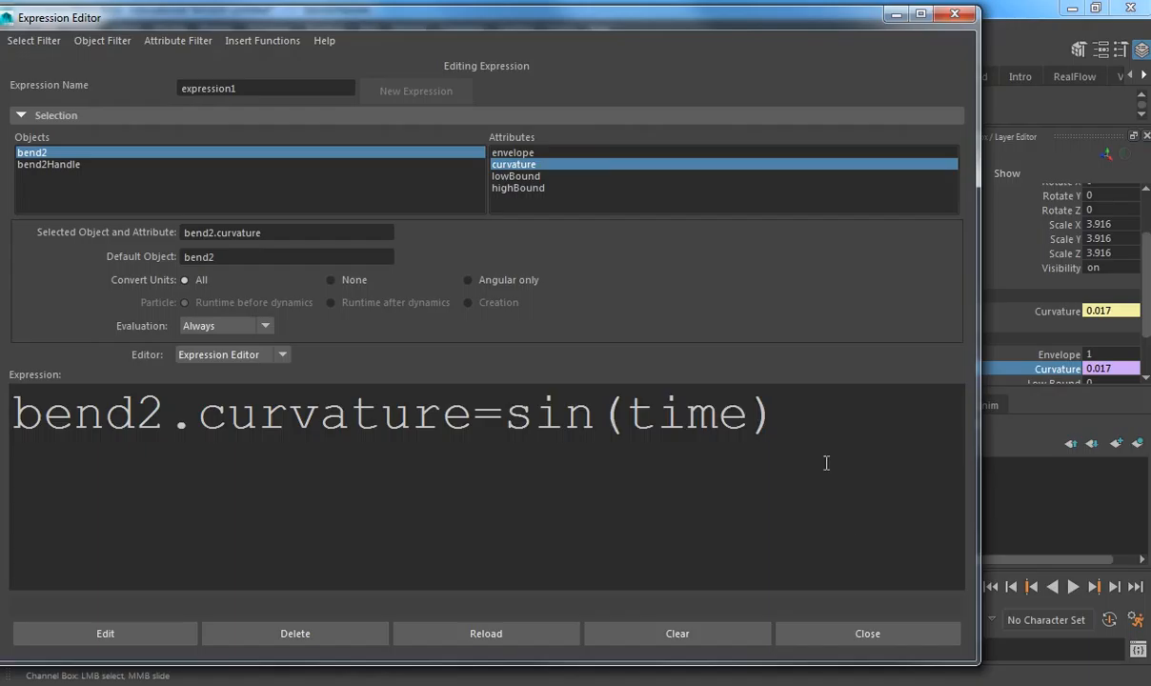
drag(780, 414, 504, 412)
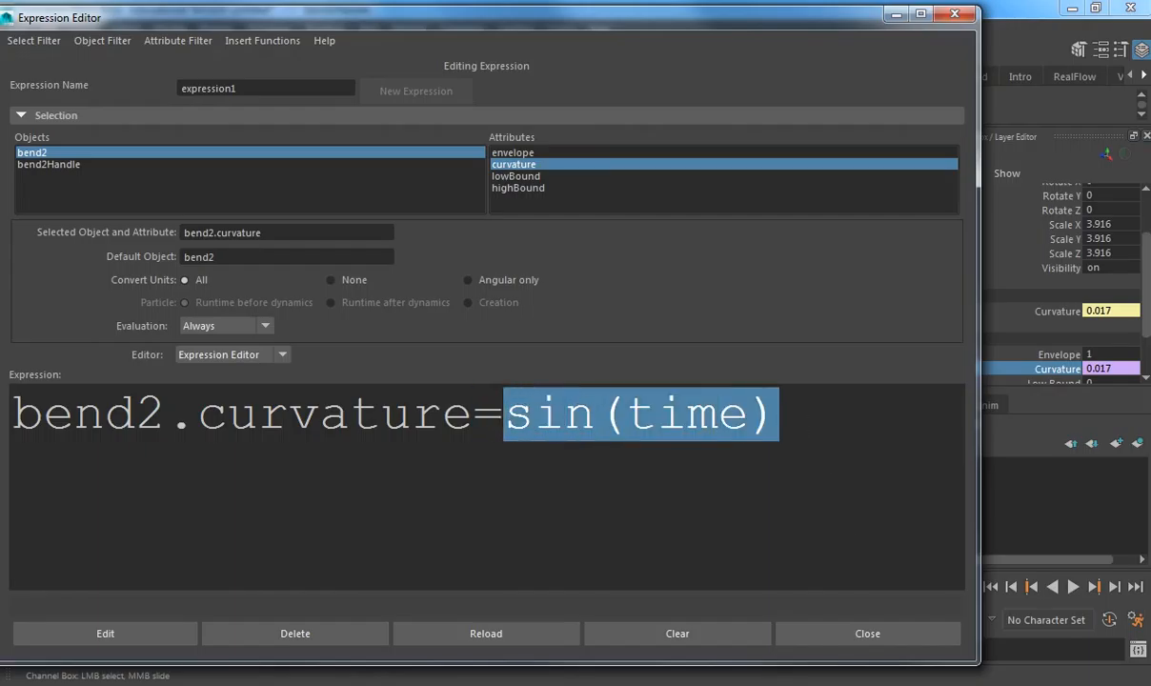
click(796, 416)
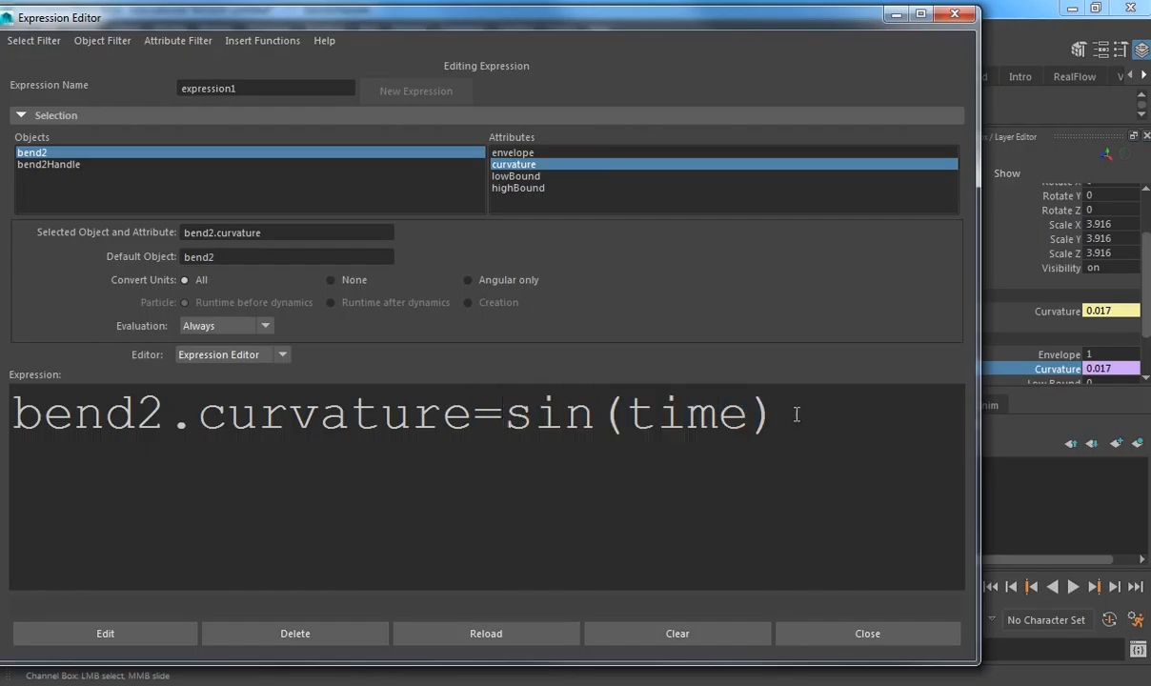
text(*5)
click(148, 630)
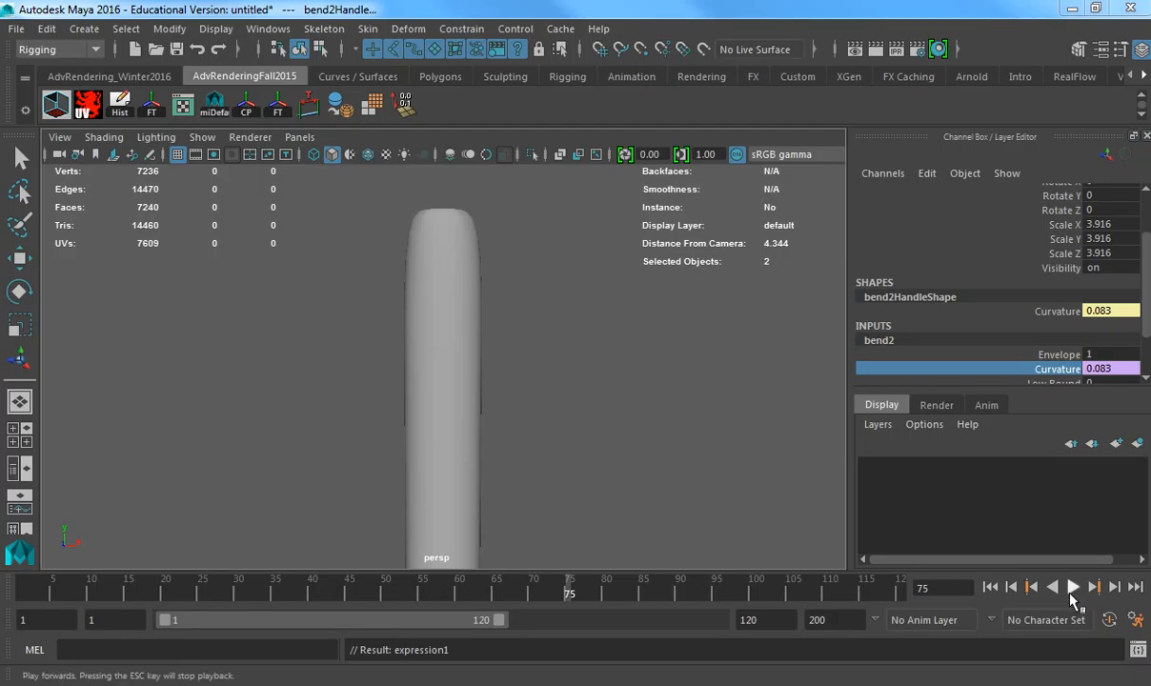
- Play the animation, set the playback range's end to frame 500, and stop playback
click(1073, 586)
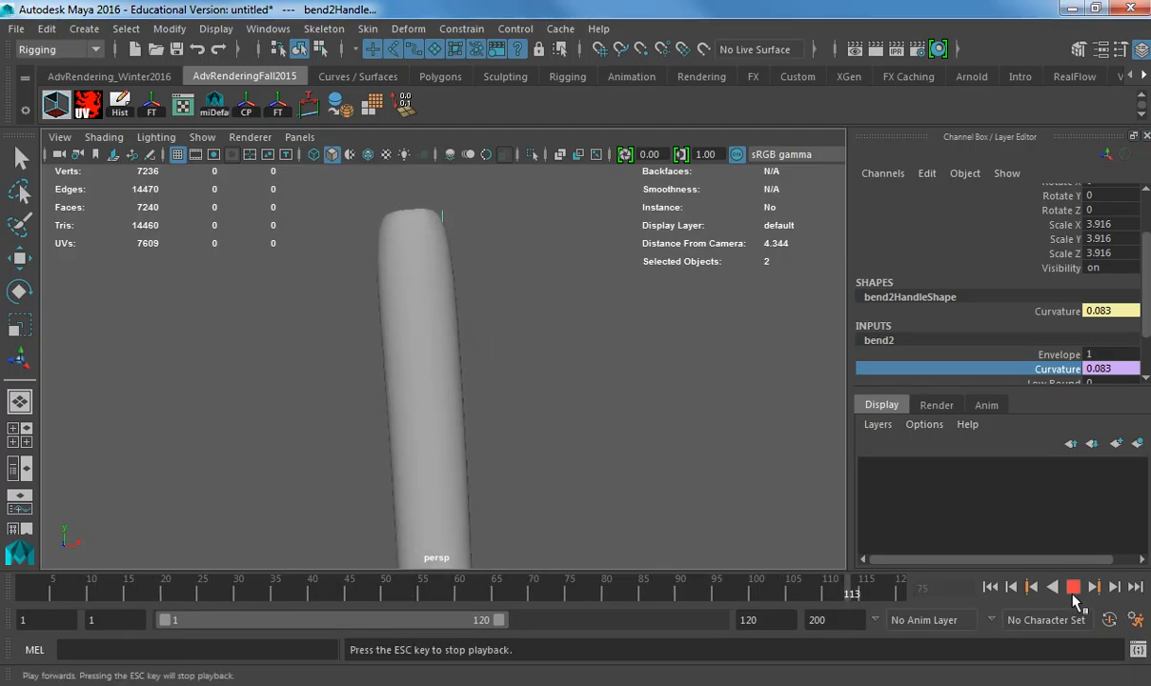
text(500)
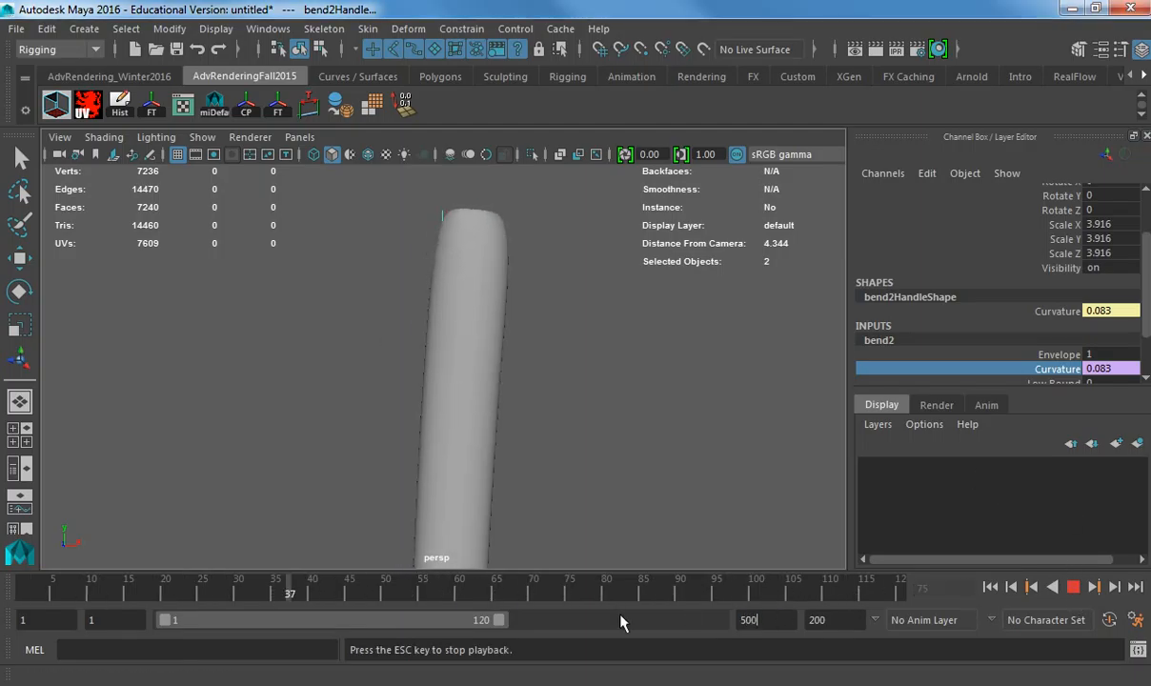
key(Return)
alt+right_drag(656, 412, 521, 403)
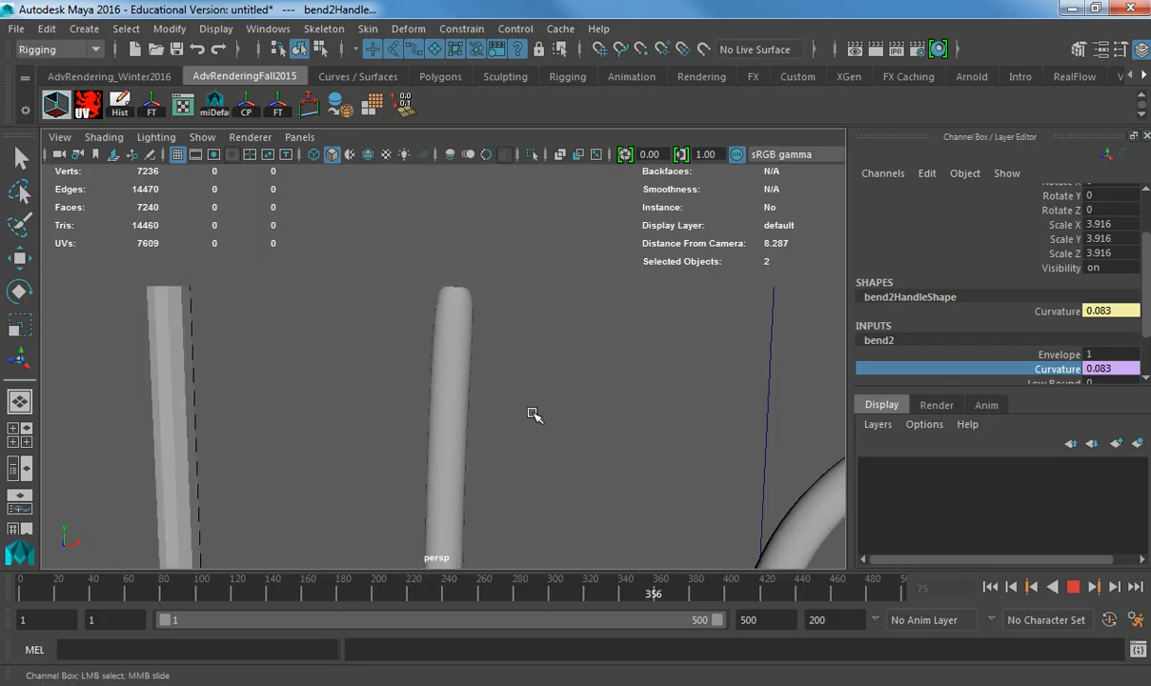
key(Escape)
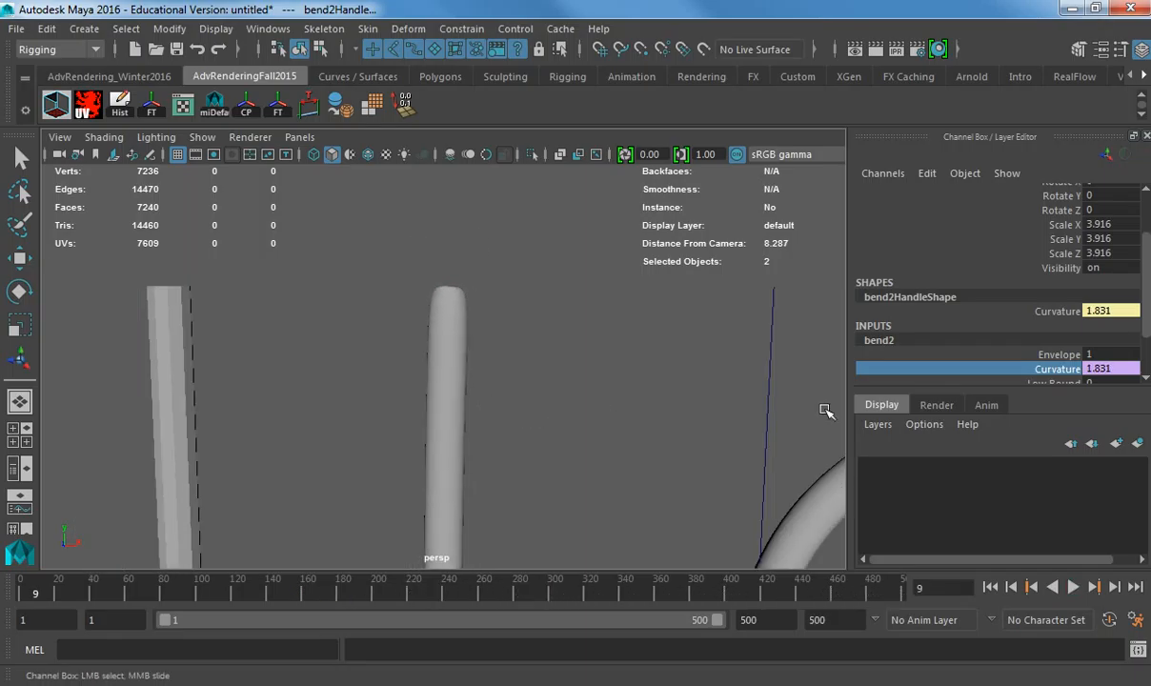
- Change the expression's multiplier to 20, apply it, and move the Expression Editor clear of the viewport
drag(1150, 71, 342, 43)
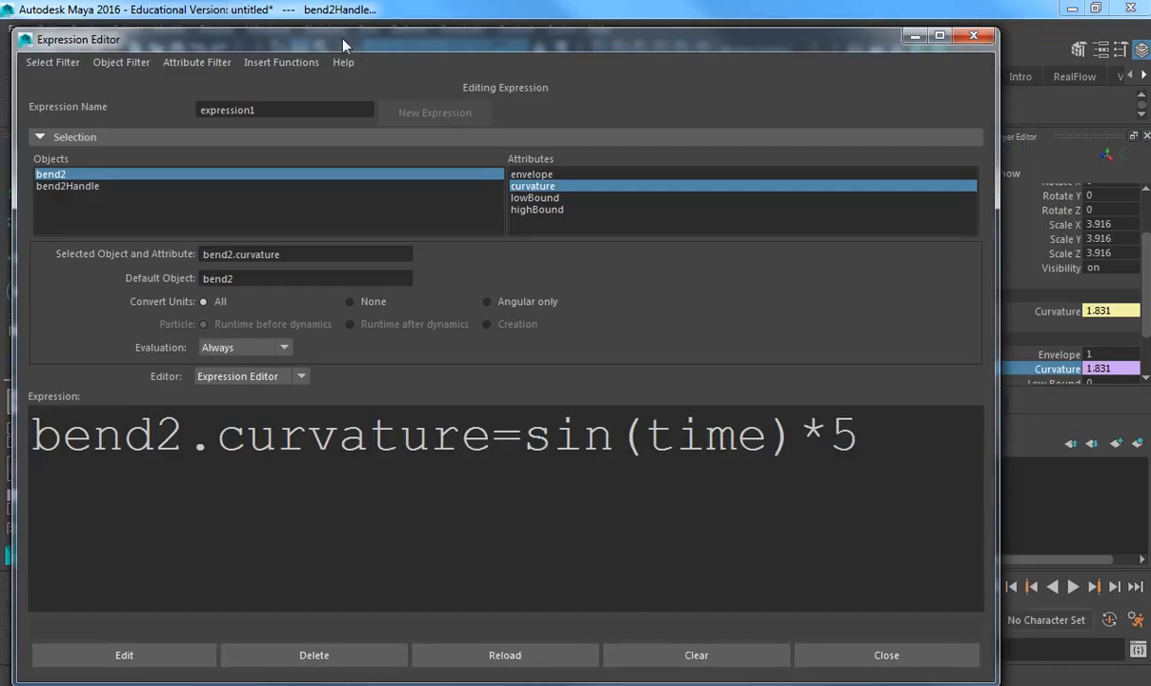
drag(822, 436, 864, 434)
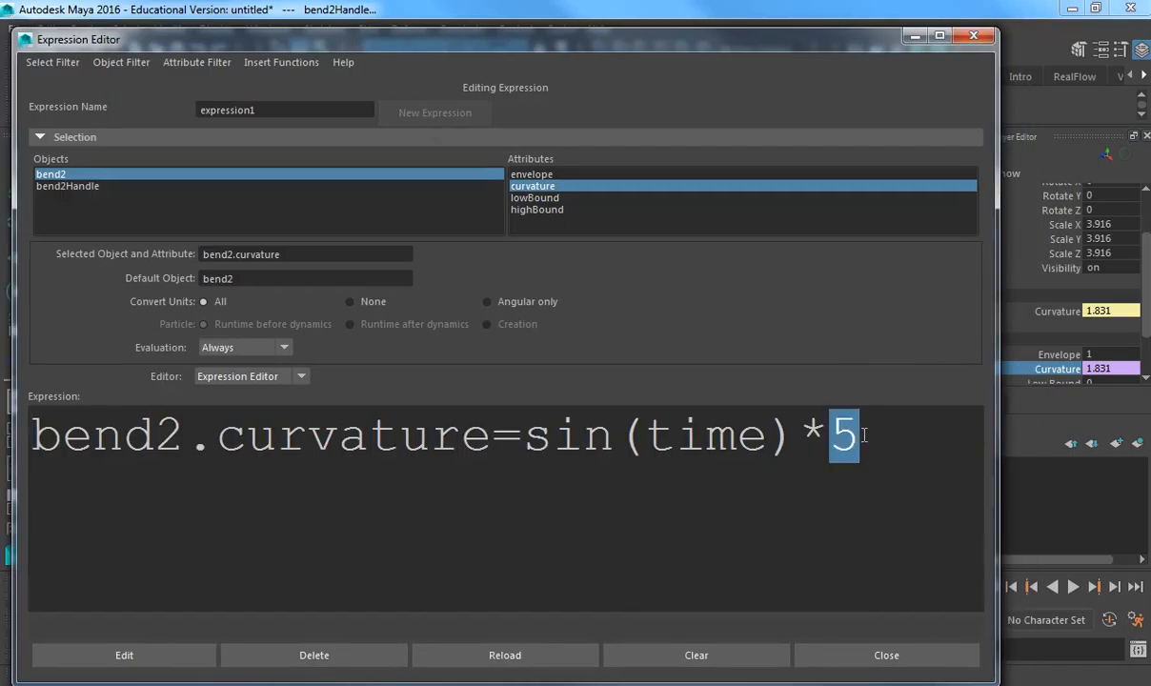
text(20)
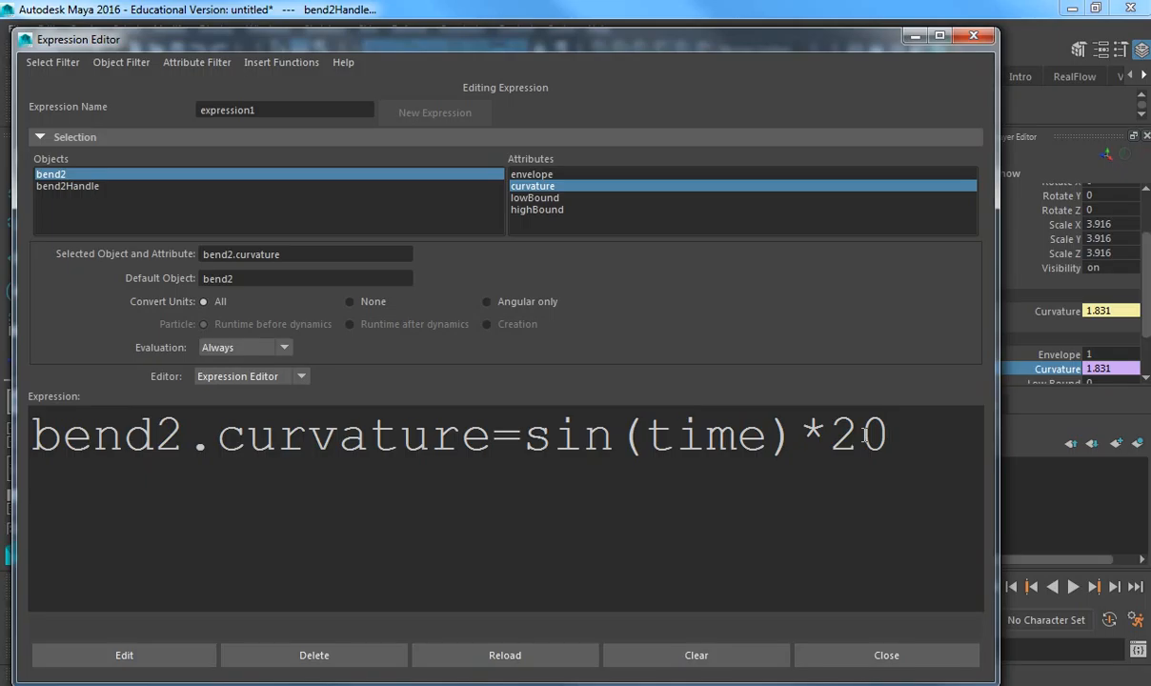
drag(887, 434, 830, 434)
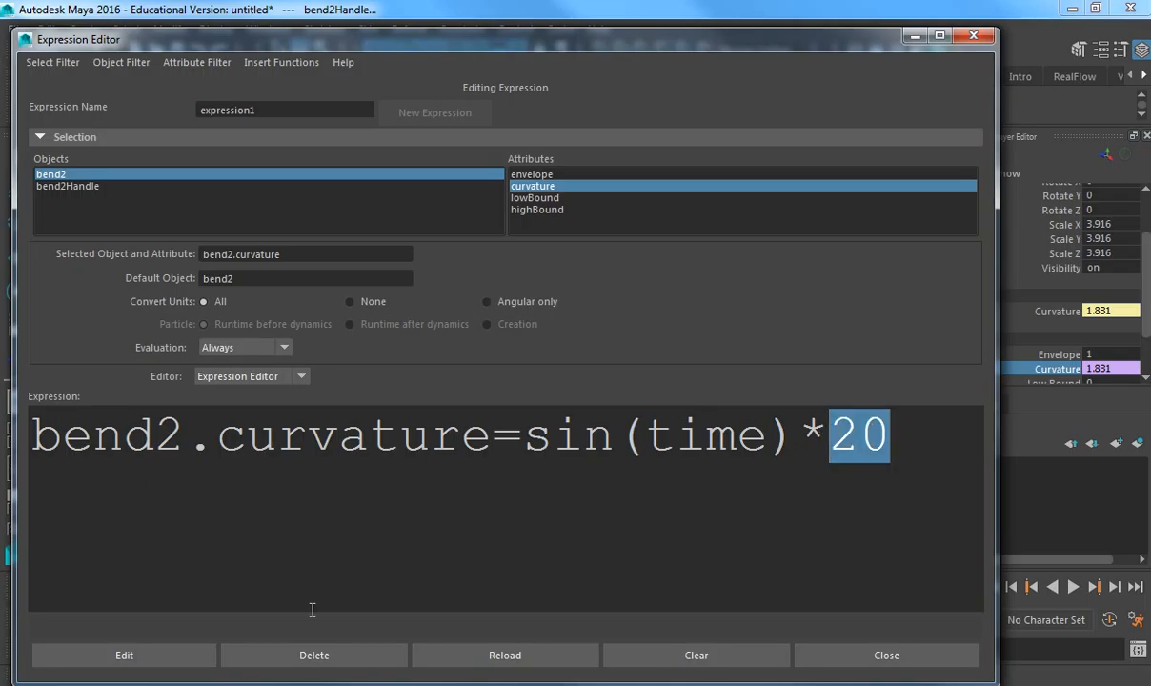
click(185, 660)
drag(658, 40, 1150, 62)
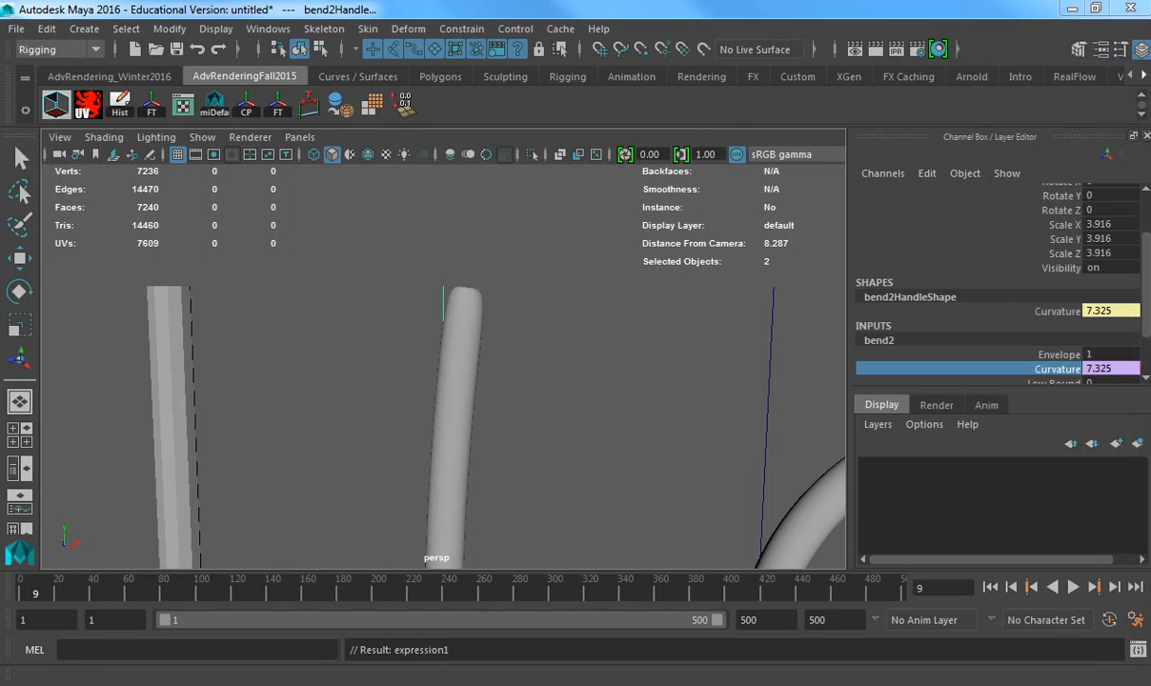
- Rewind to the start of the timeline and play the animation to review the middle cylinder's bending
click(989, 587)
alt+drag(773, 375, 750, 392)
key(alt+v)
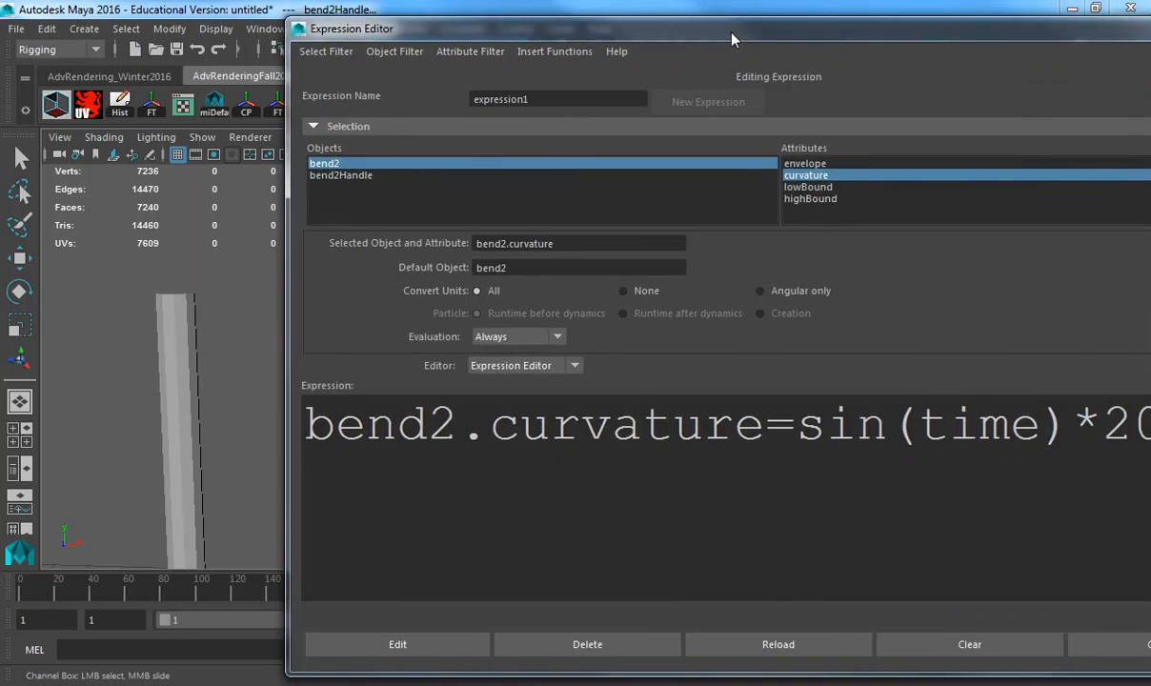
- Narrow the Expression Editor, place it beside the middle cylinder, and reduce its text size to fit the whole expression
drag(731, 36, 777, 44)
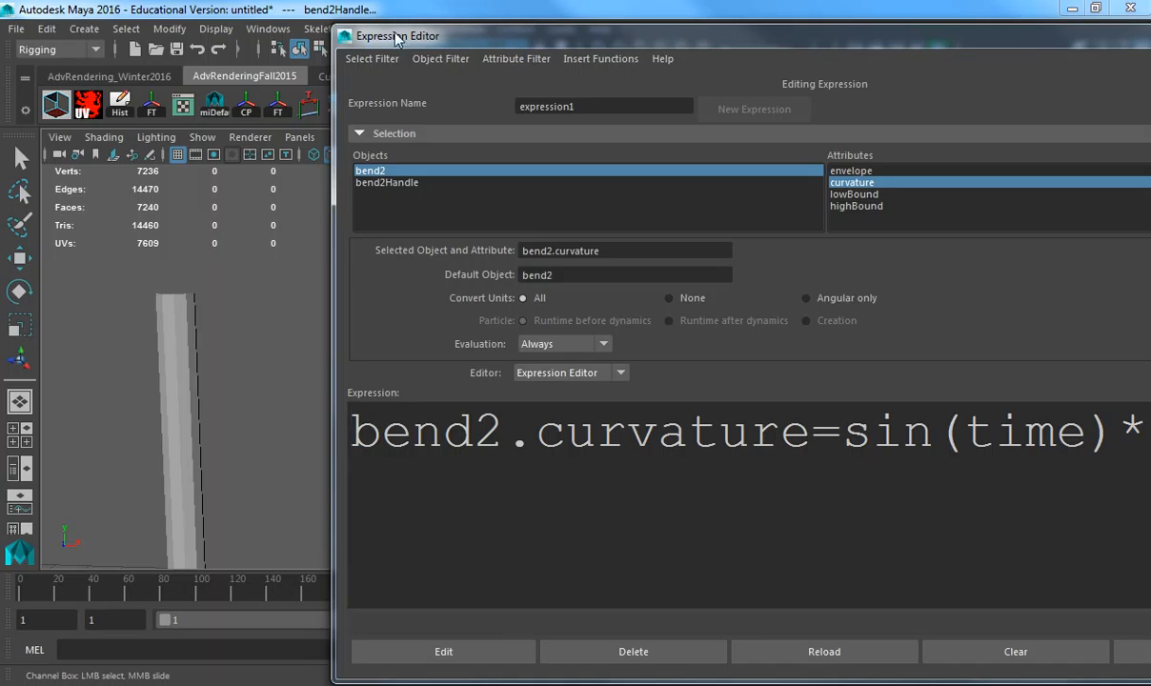
drag(333, 46, 630, 45)
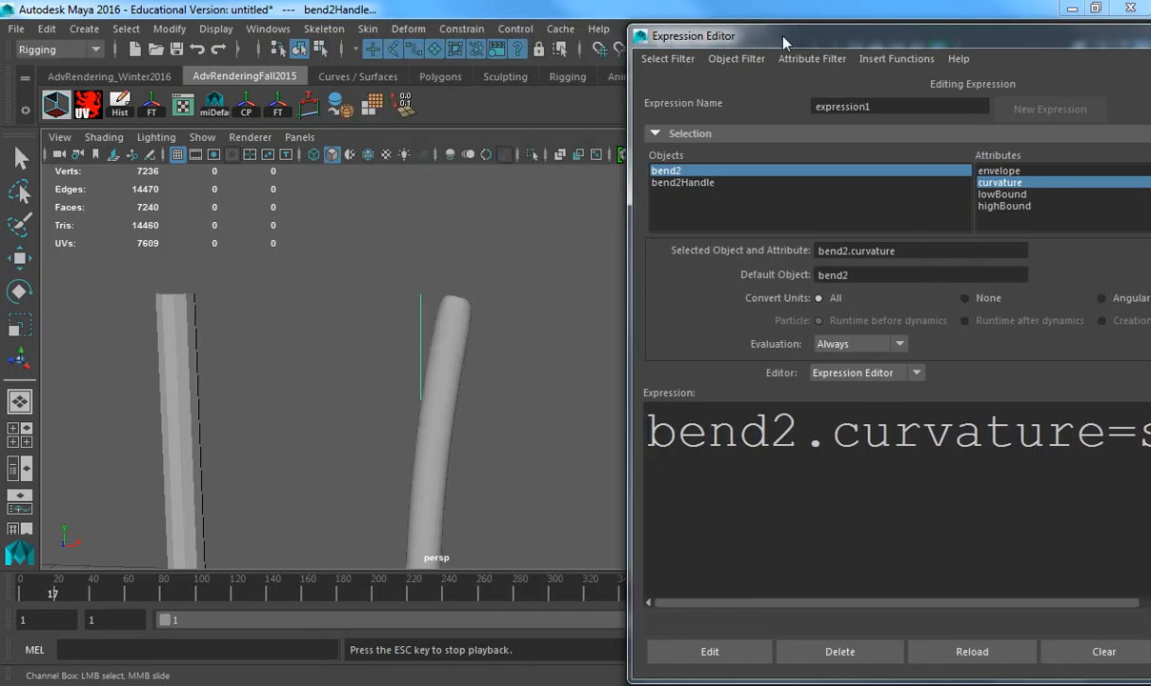
drag(783, 37, 568, 36)
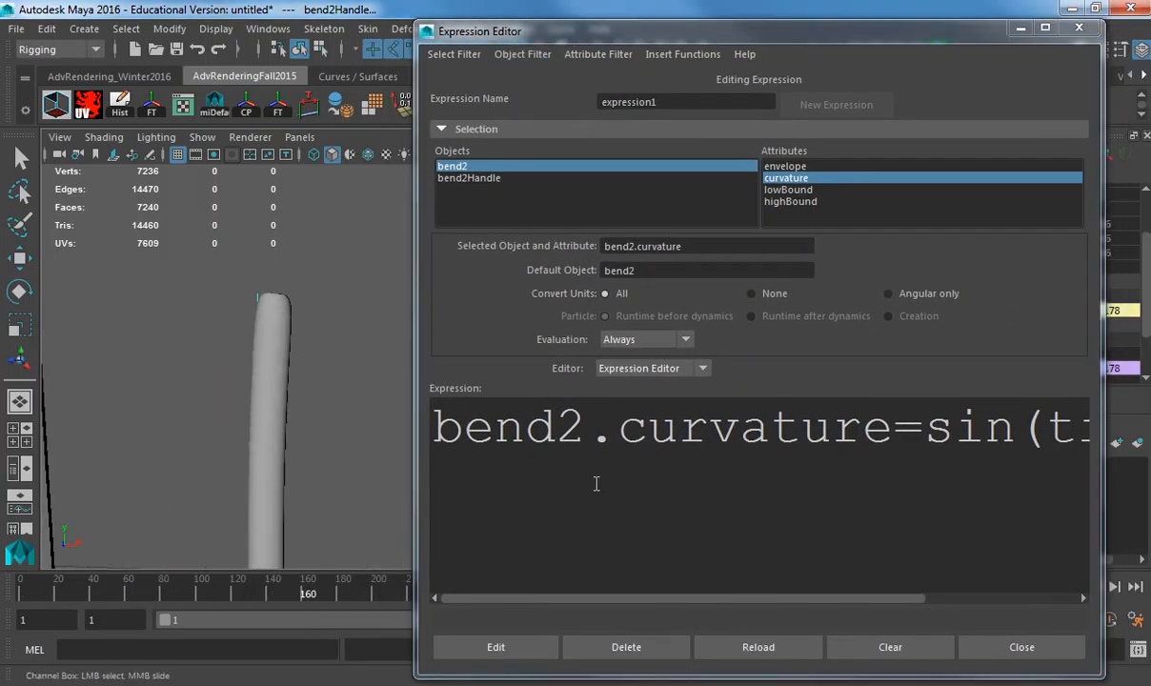
ctrl+scroll(624, 468, down, 6)
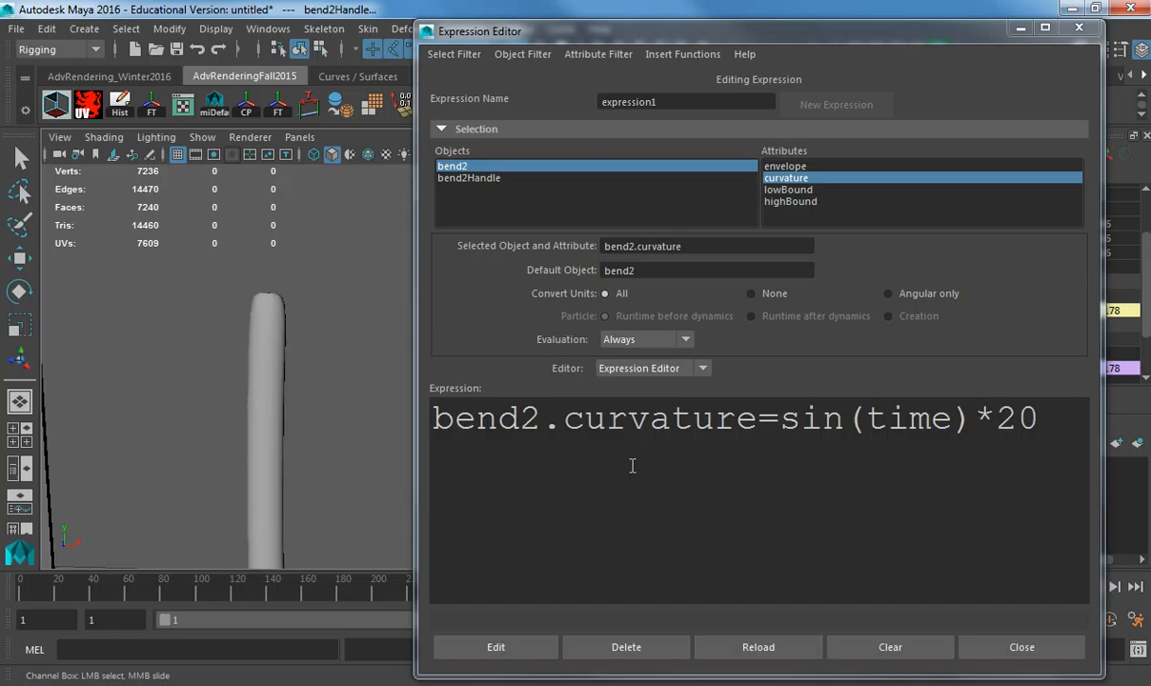
drag(433, 419, 1038, 419)
click(1040, 419)
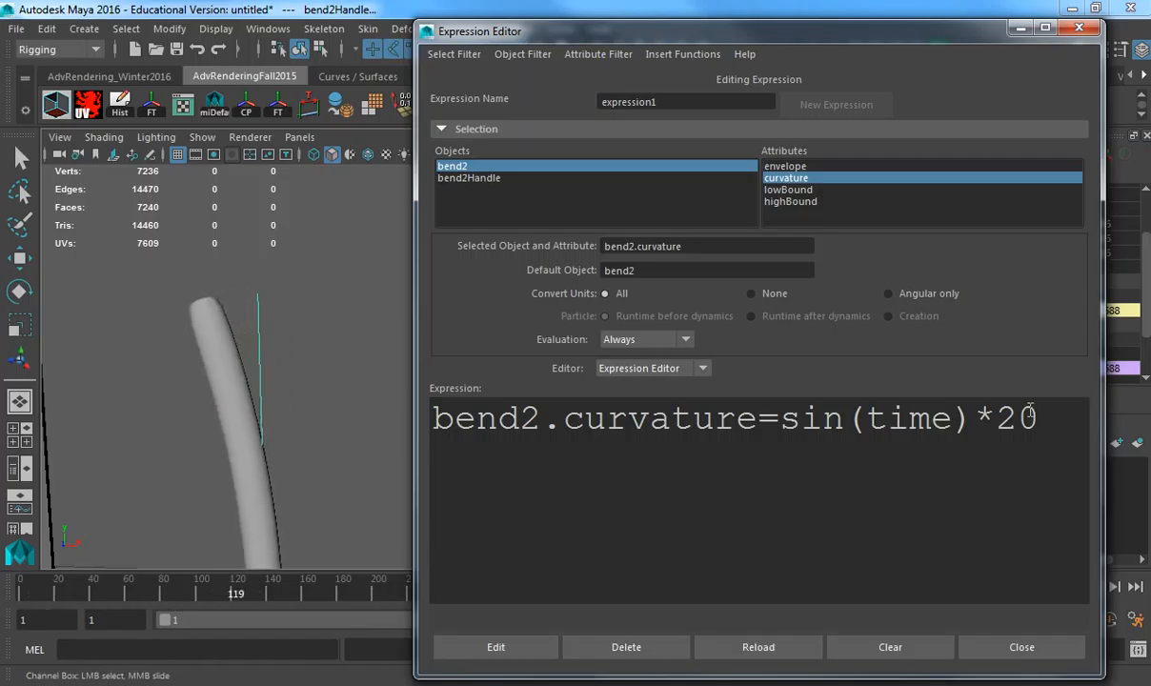
- Replace time with frame so the expression reads bend2.curvature=sin(frame)*20, and apply it
drag(951, 417, 865, 417)
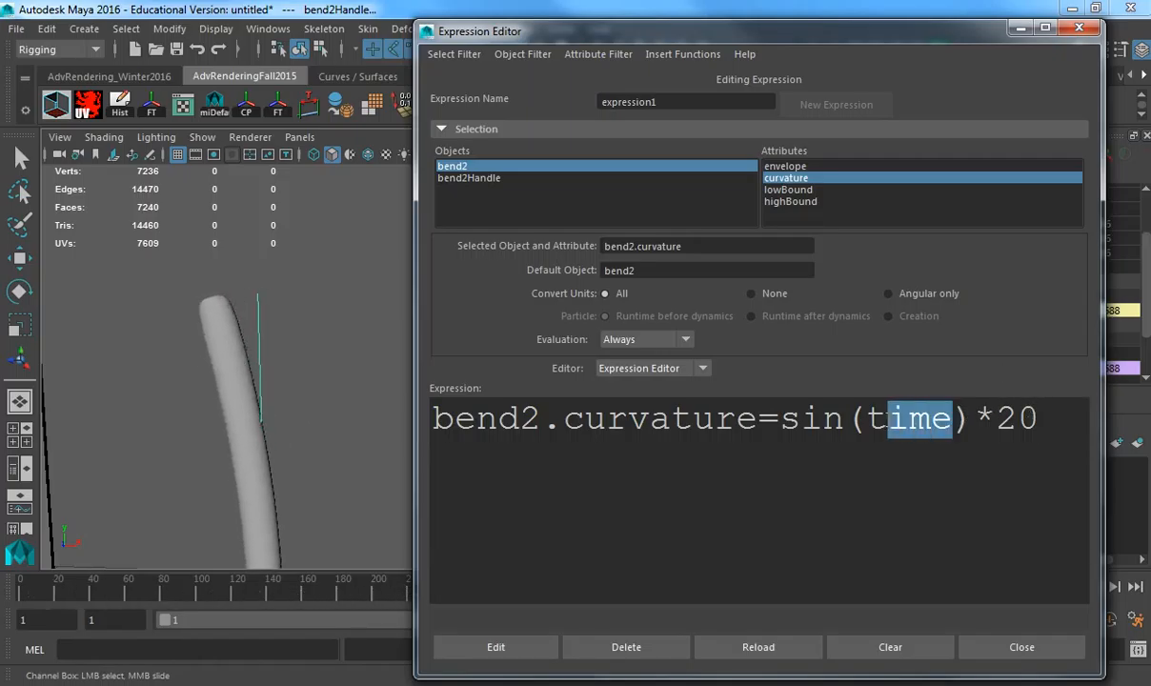
text(frame)
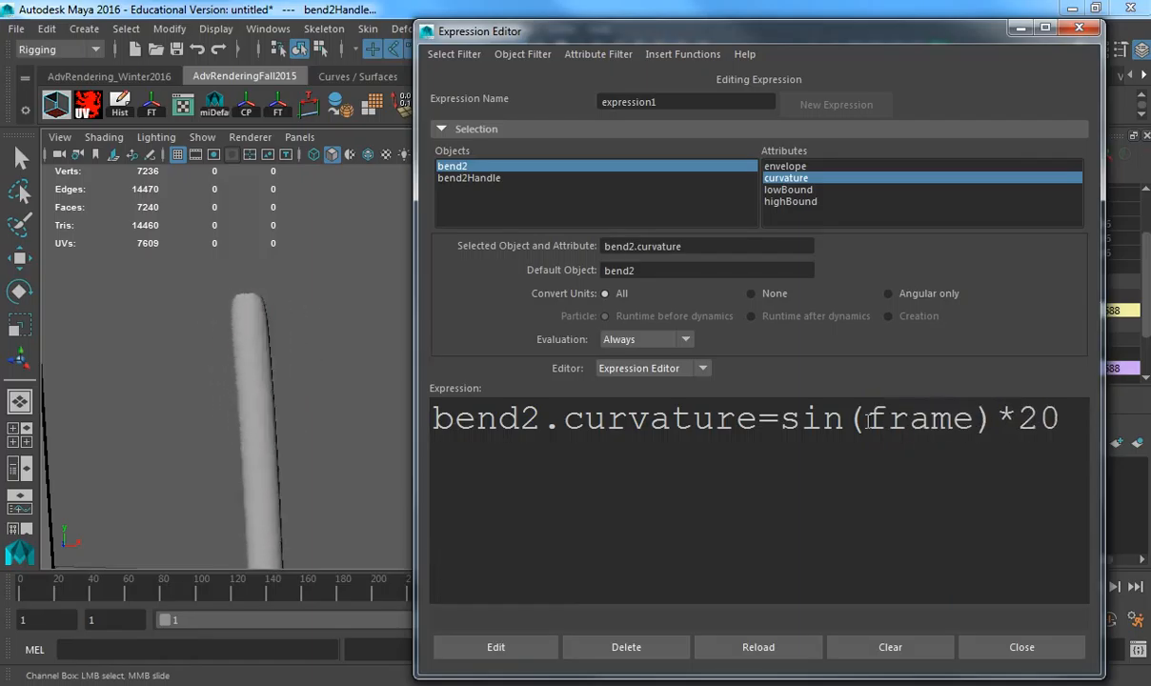
click(507, 650)
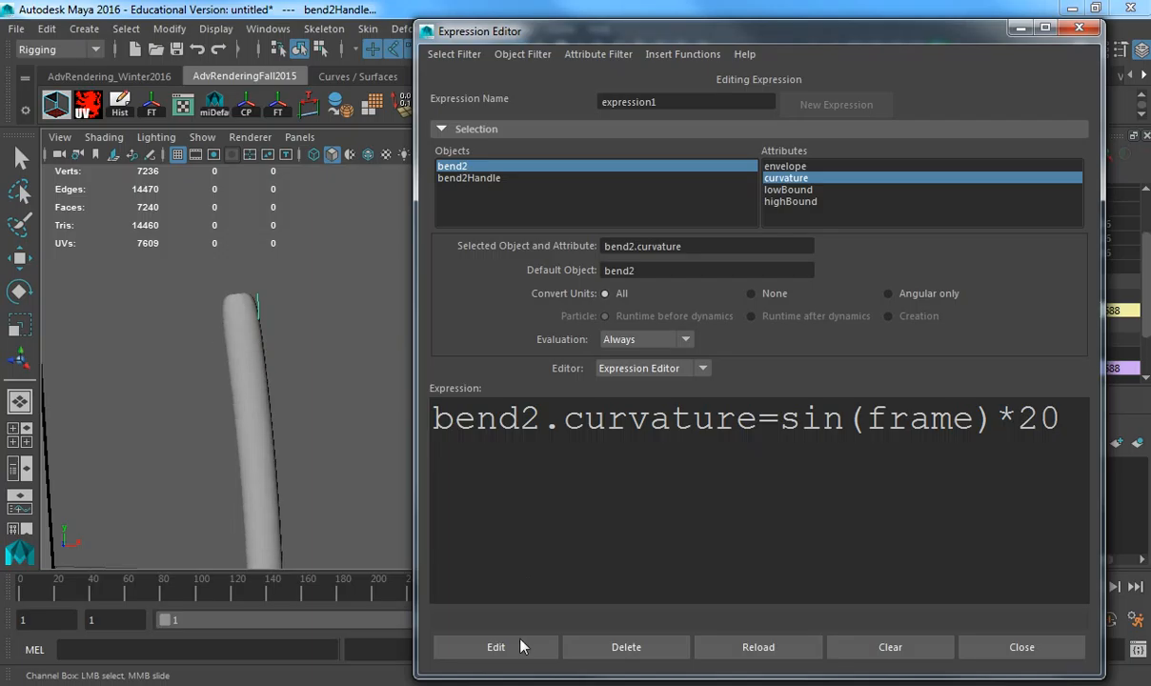
click(505, 651)
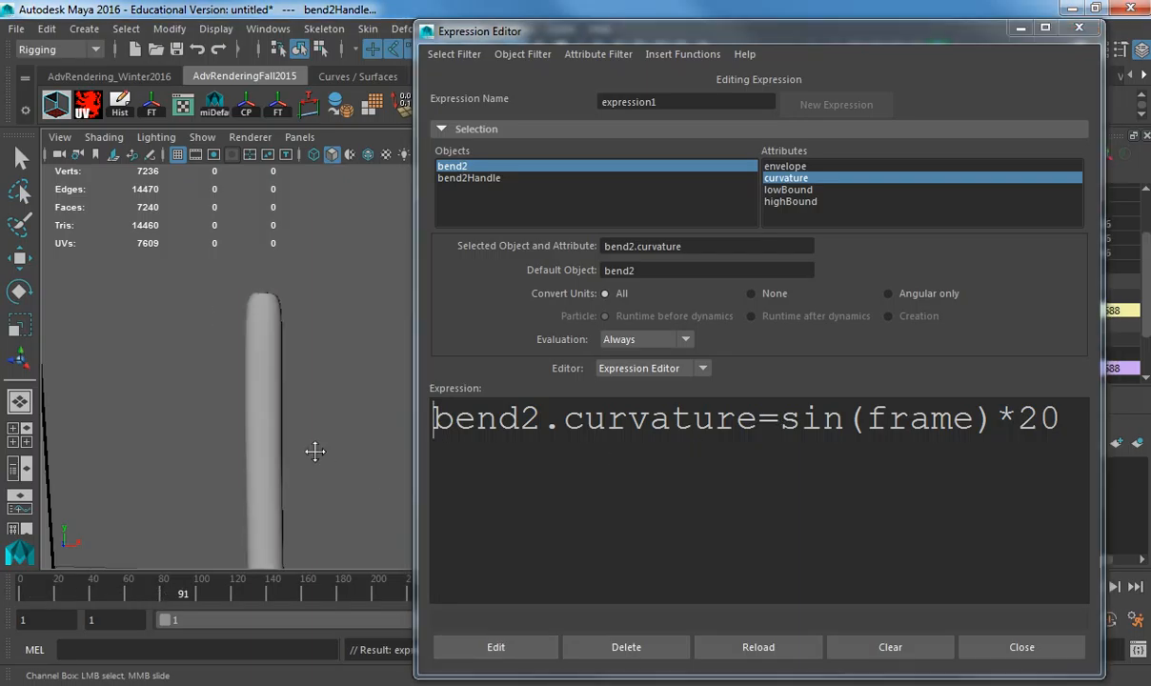
- Change the sine argument to frame/10 in the bend2.curvature expression and apply it
double_click(950, 421)
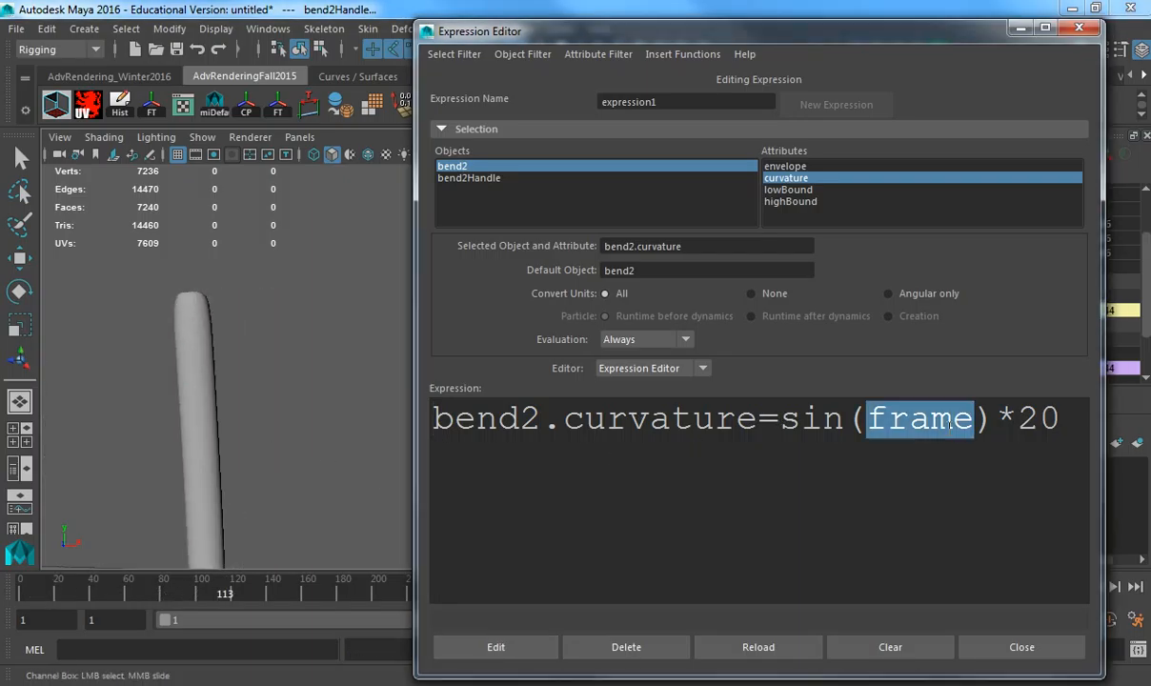
text(frame/)
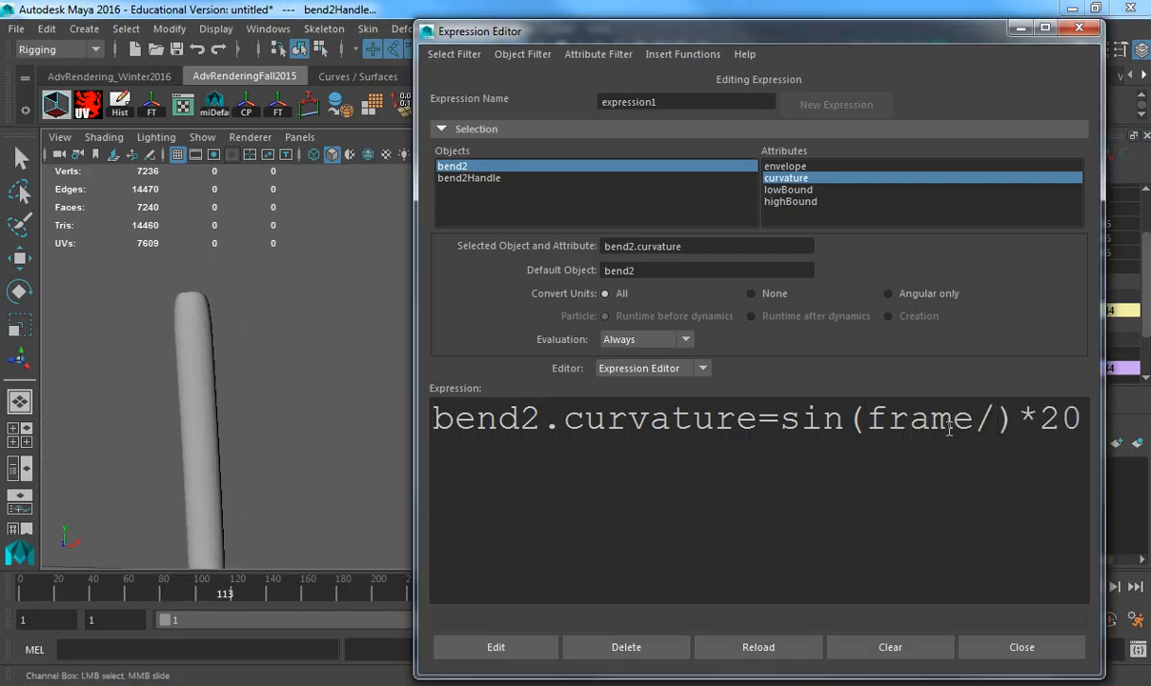
text(30)
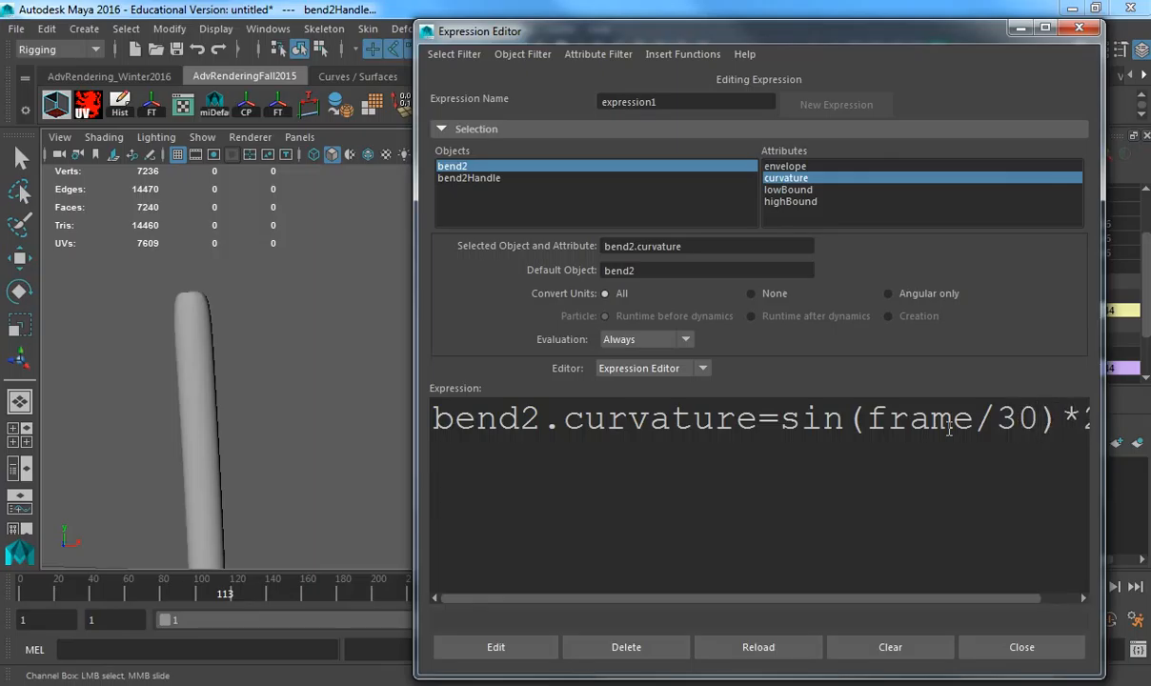
key(BackSpace)
key(BackSpace)
text(10)
click(558, 646)
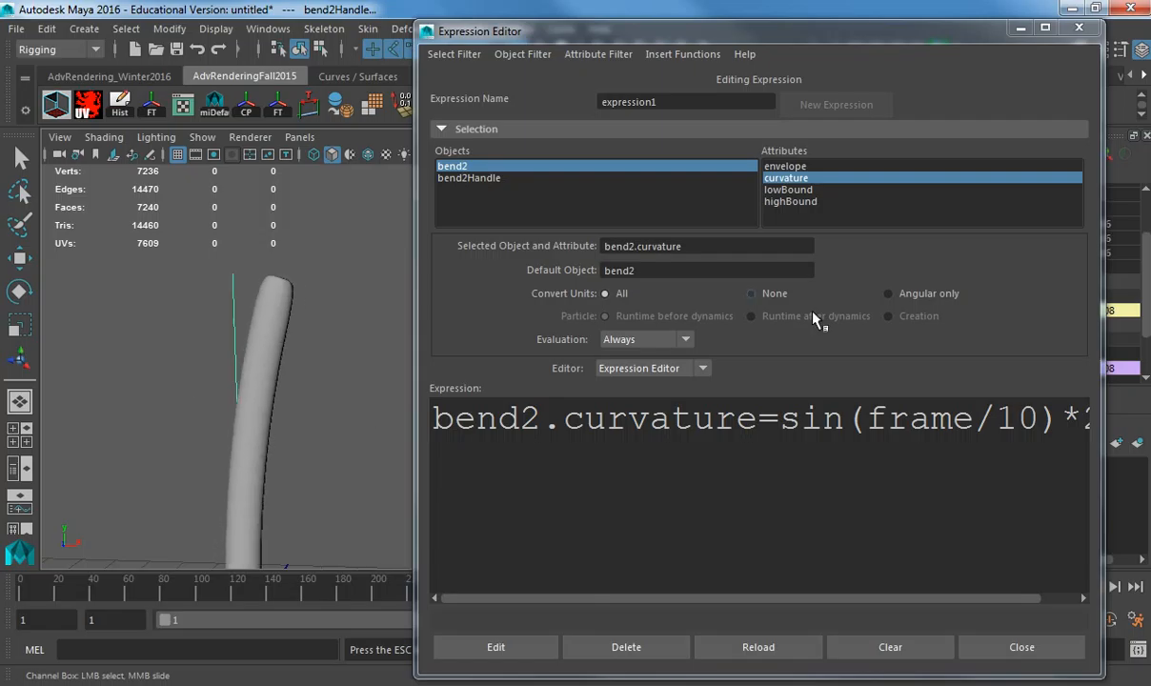
- Try a faster bend by setting the frame divisor to 5 and applying the expression
drag(995, 419, 1038, 419)
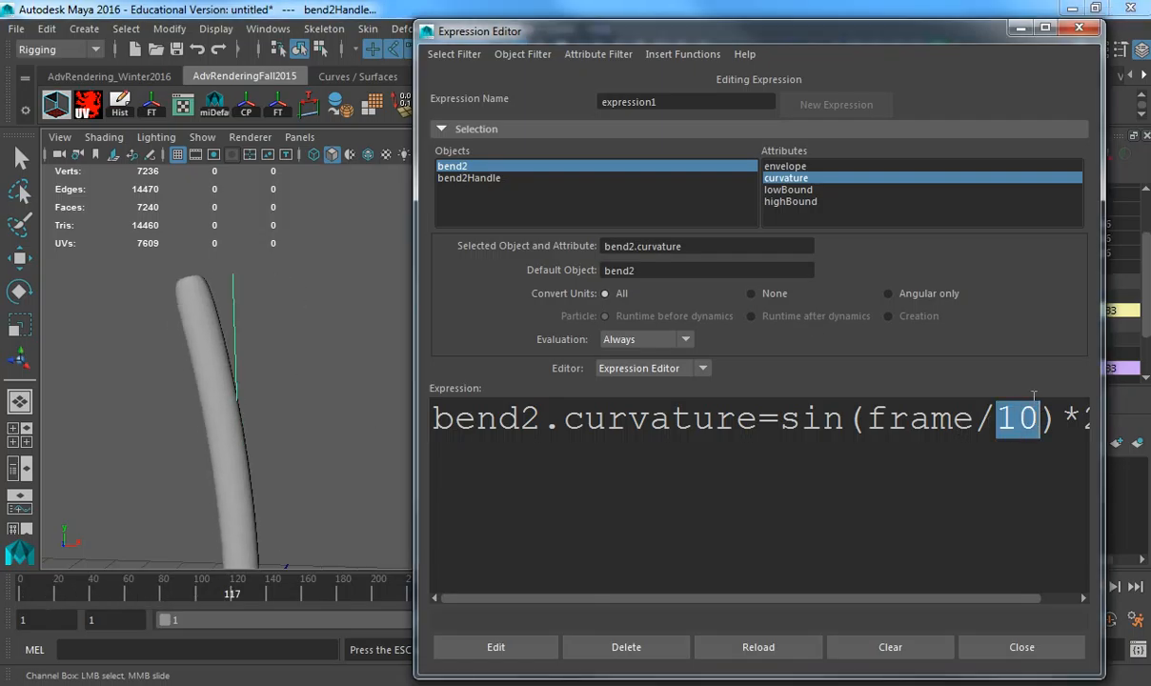
text(5)
click(514, 649)
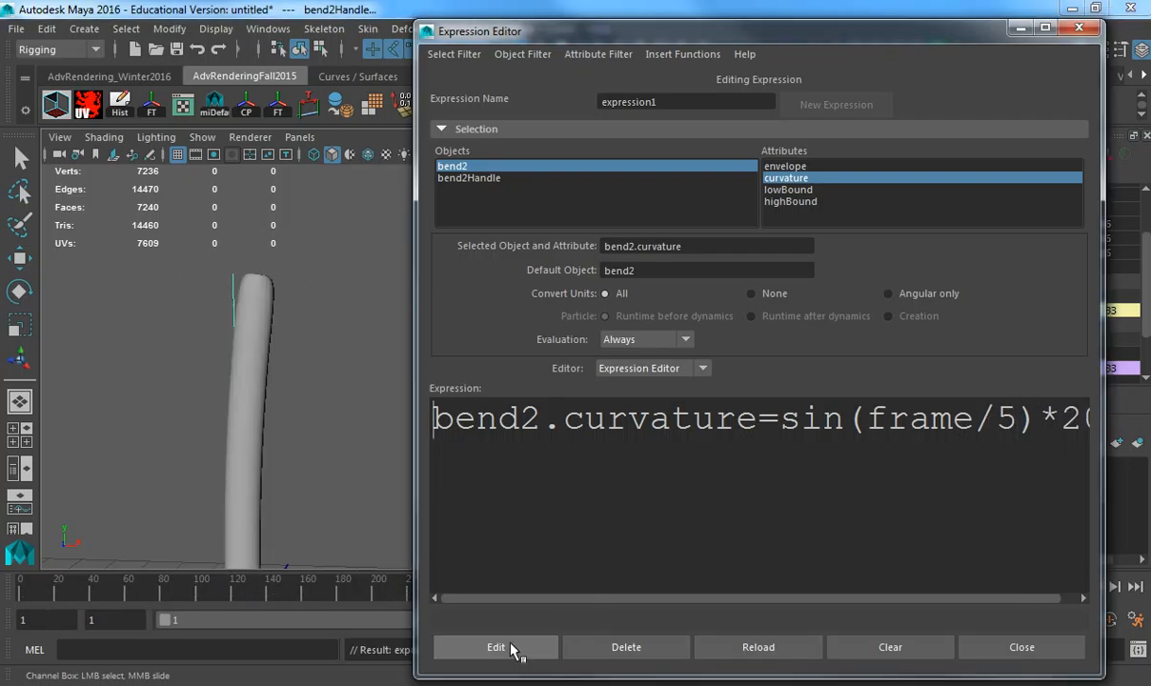
- Set the frame divisor in the sine expression to 20 and apply the change
drag(995, 419, 1018, 419)
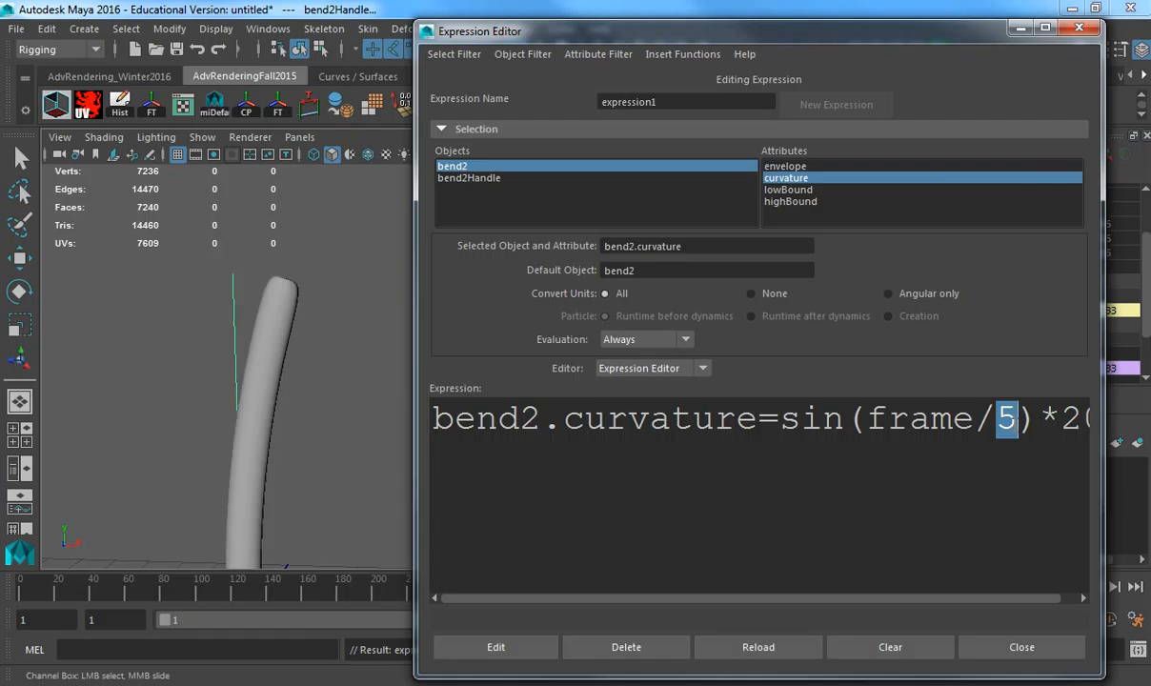
text(20)
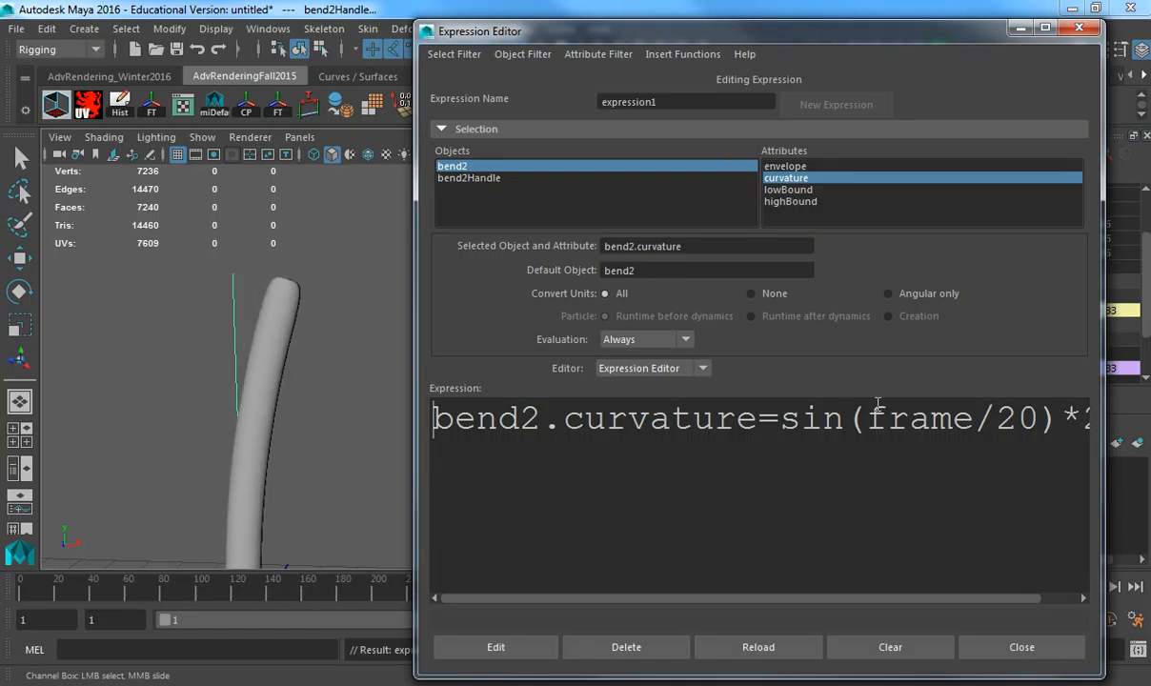
drag(866, 417, 1038, 417)
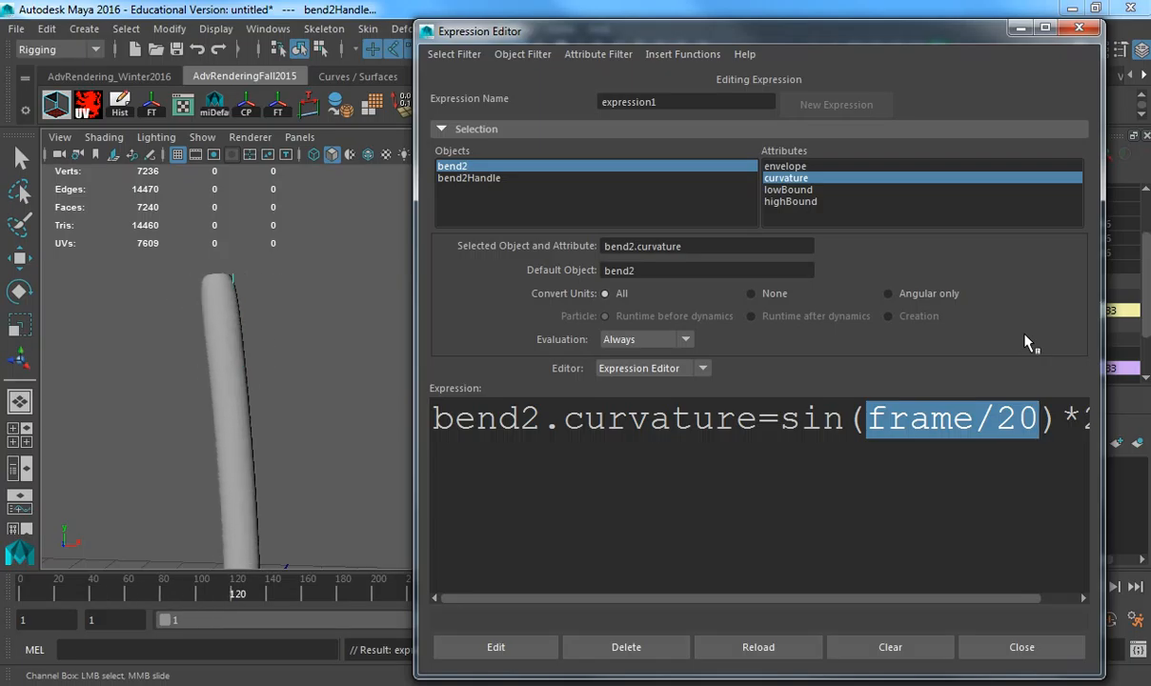
- Try a multiplier of 50 in the expression, apply it, and review the middle cylinder's bending
drag(886, 599, 953, 598)
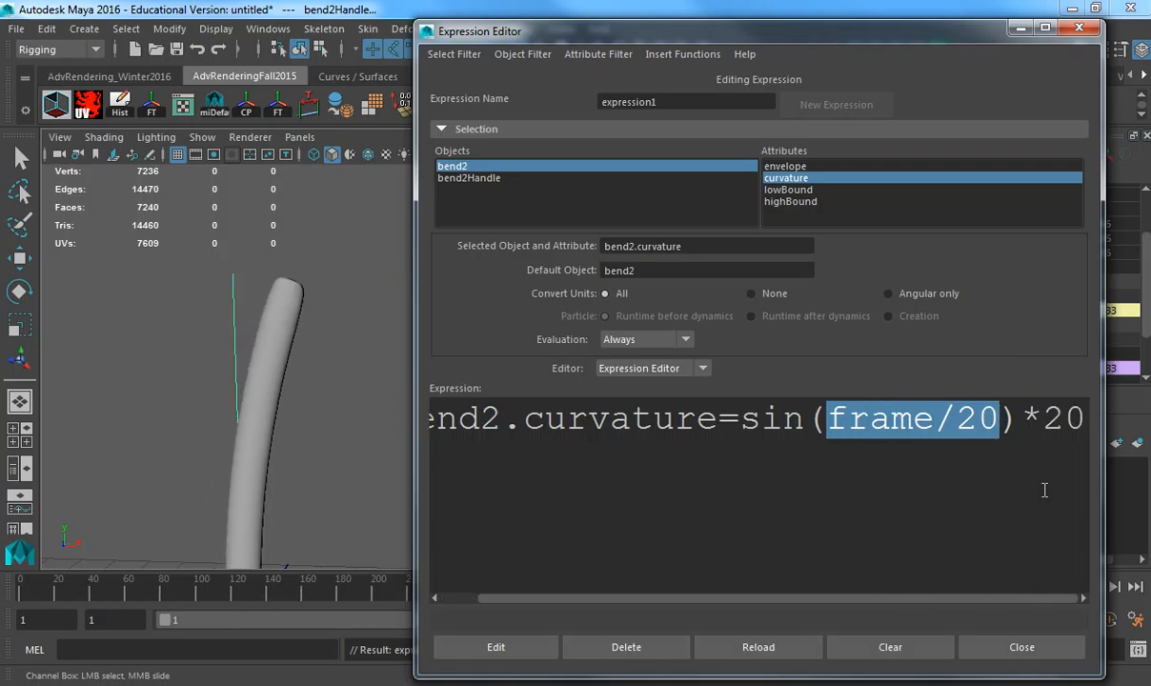
double_click(1077, 419)
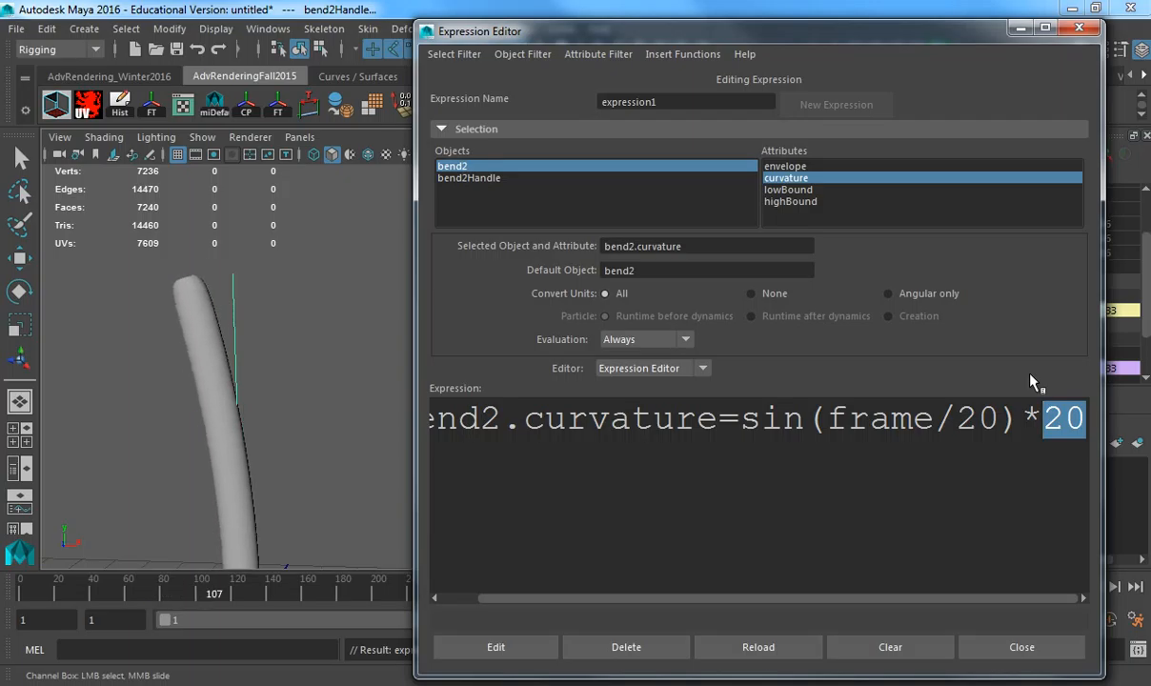
text(50)
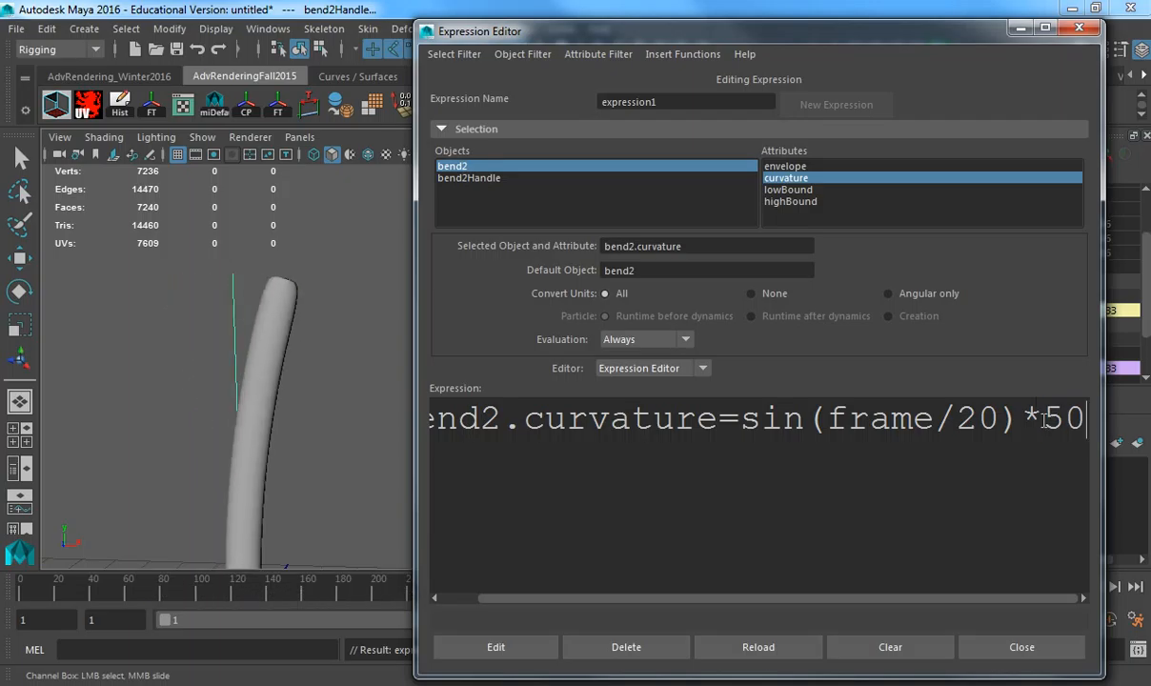
click(526, 645)
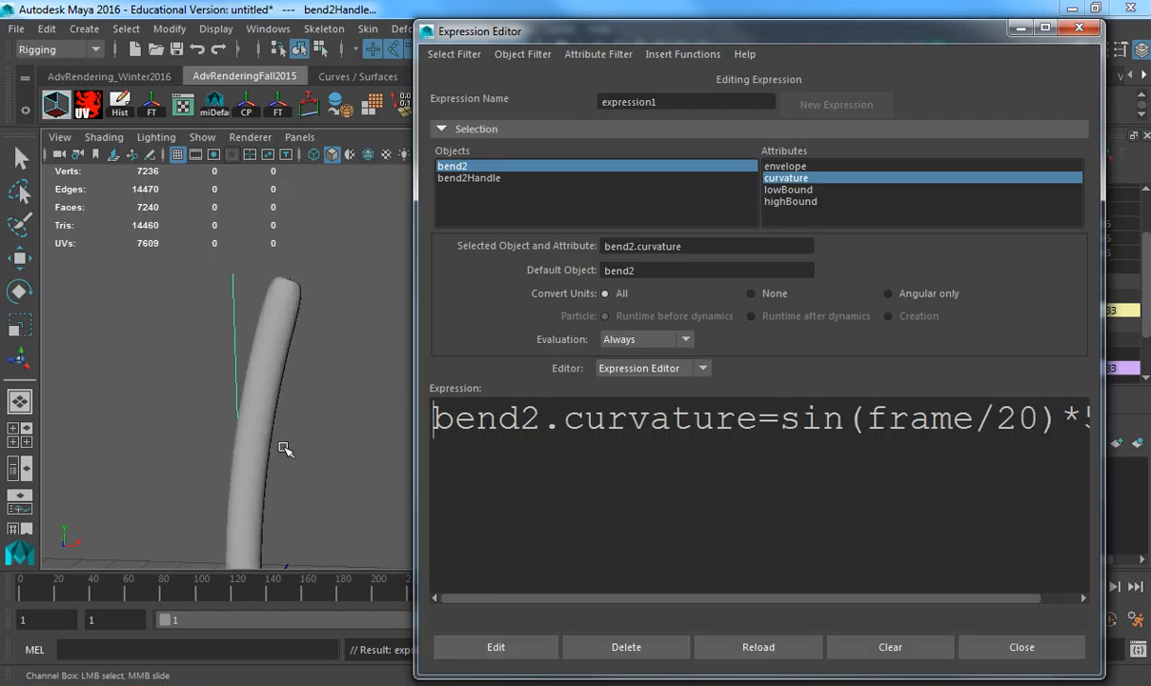
alt+right_drag(341, 439, 141, 417)
alt+middle_drag(275, 409, 203, 398)
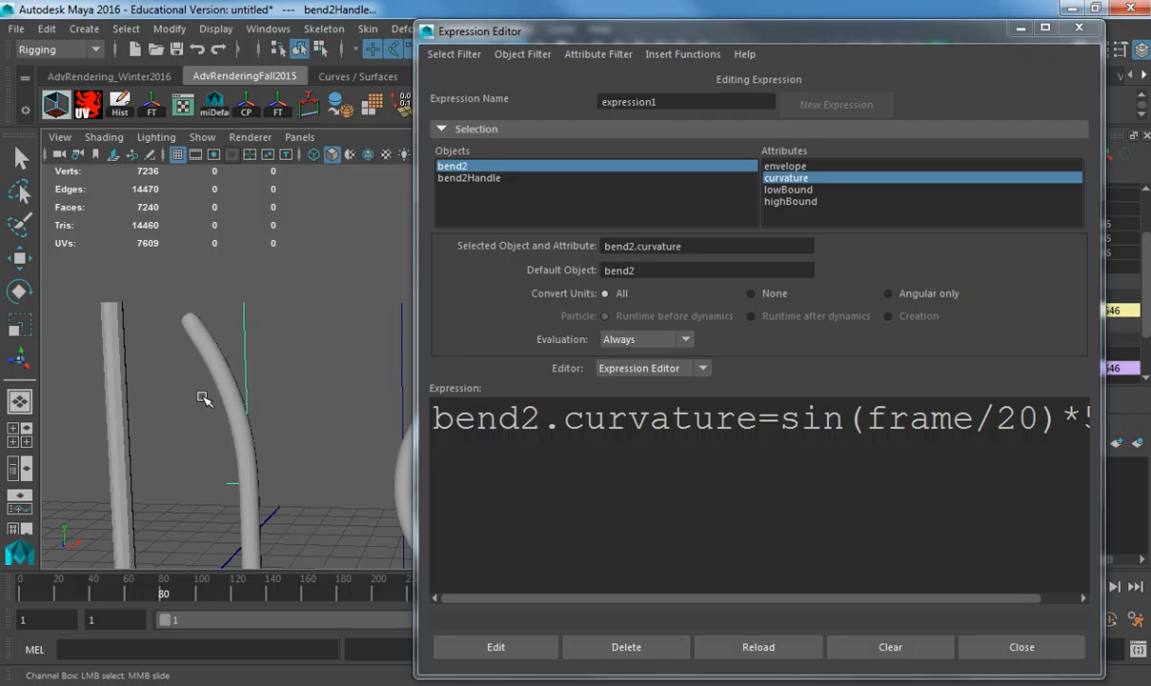
- Set the multiplier to 100 so the expression reads bend2.curvature=sin(frame/20)*100, and apply it
double_click(1079, 420)
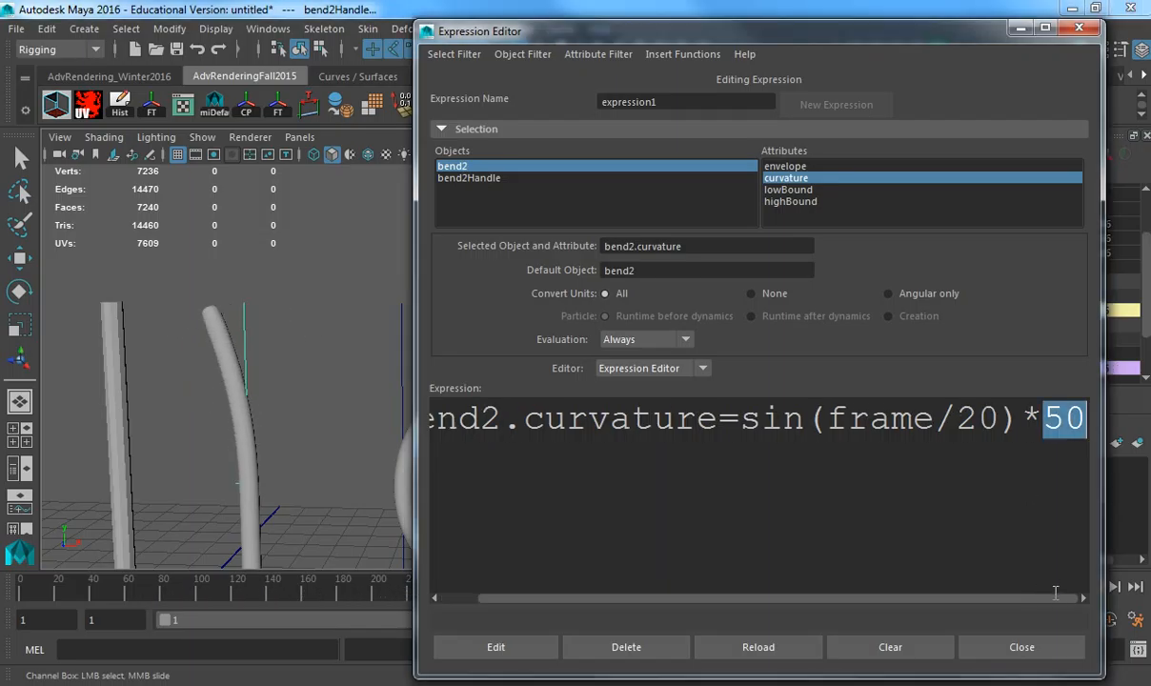
text(100)
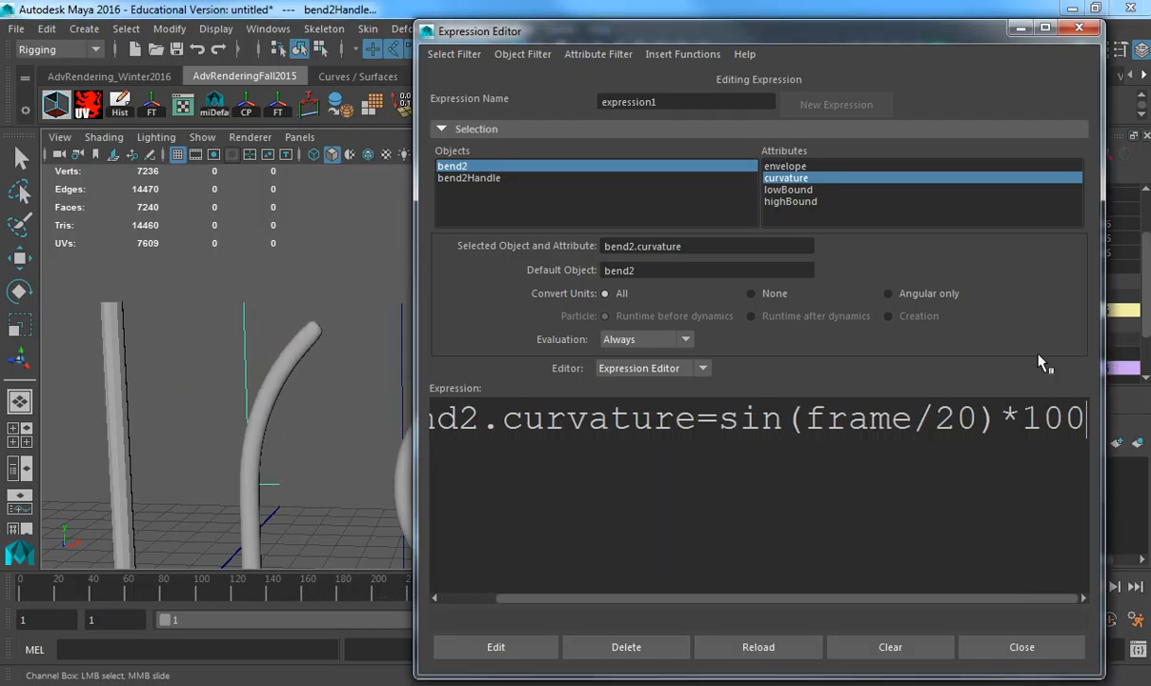
click(517, 654)
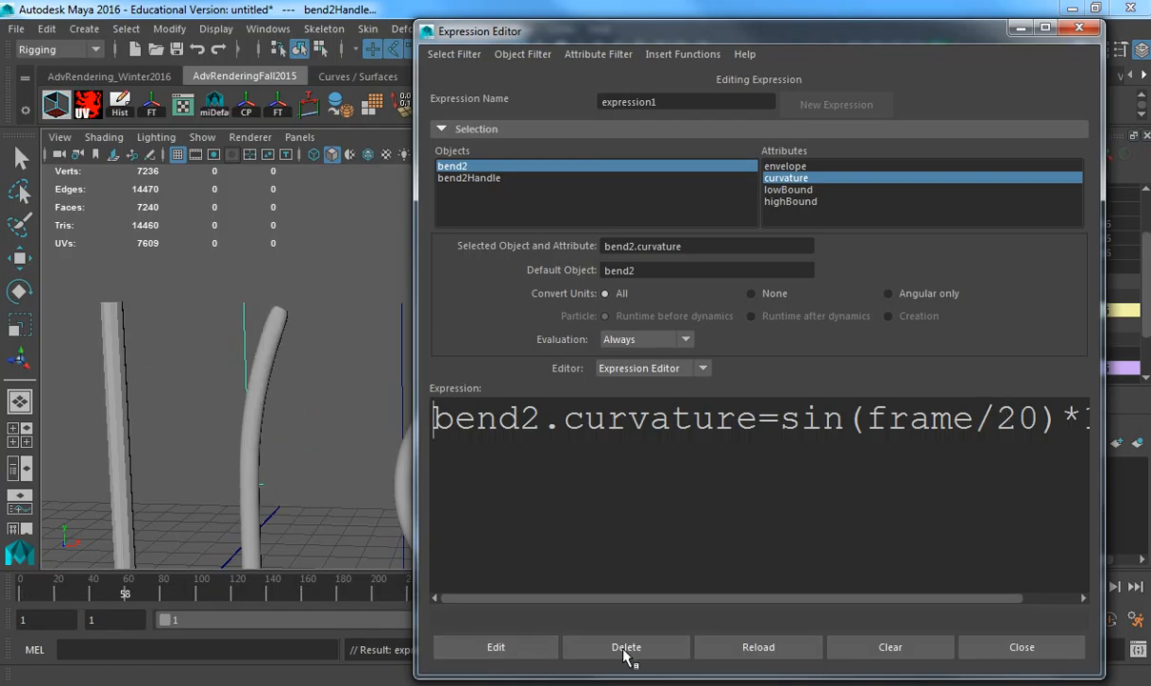
- Close the Expression Editor and stop the playback after reviewing all three cylinders
click(1018, 648)
alt+drag(404, 291, 516, 337)
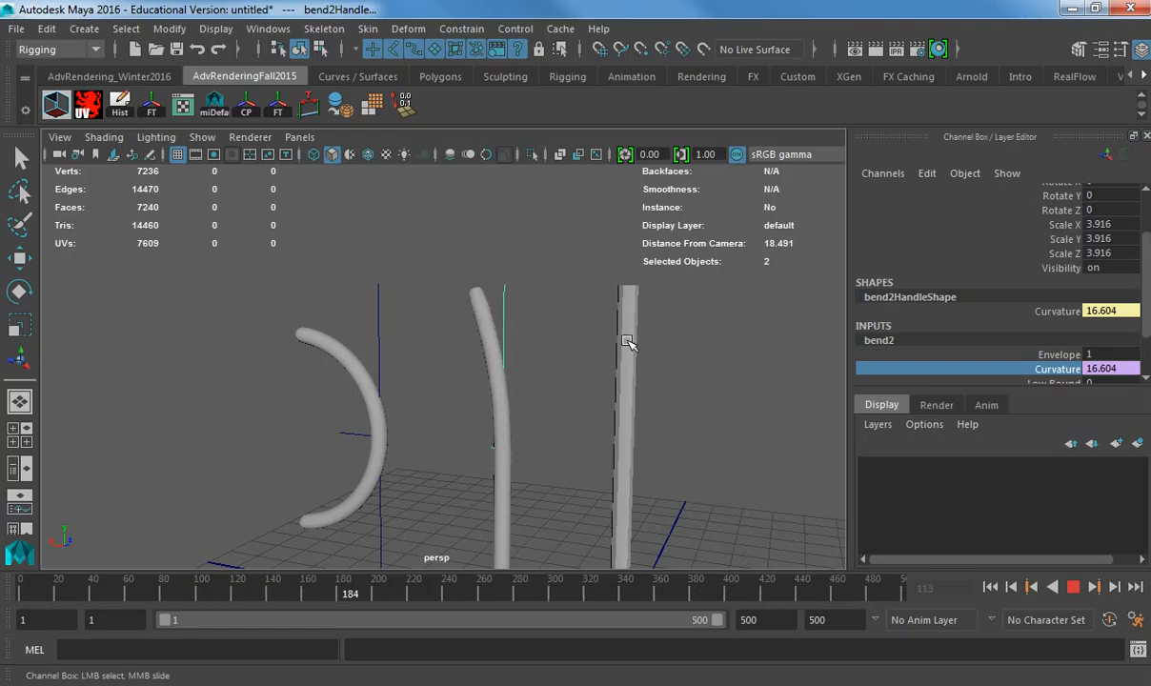
key(Escape)
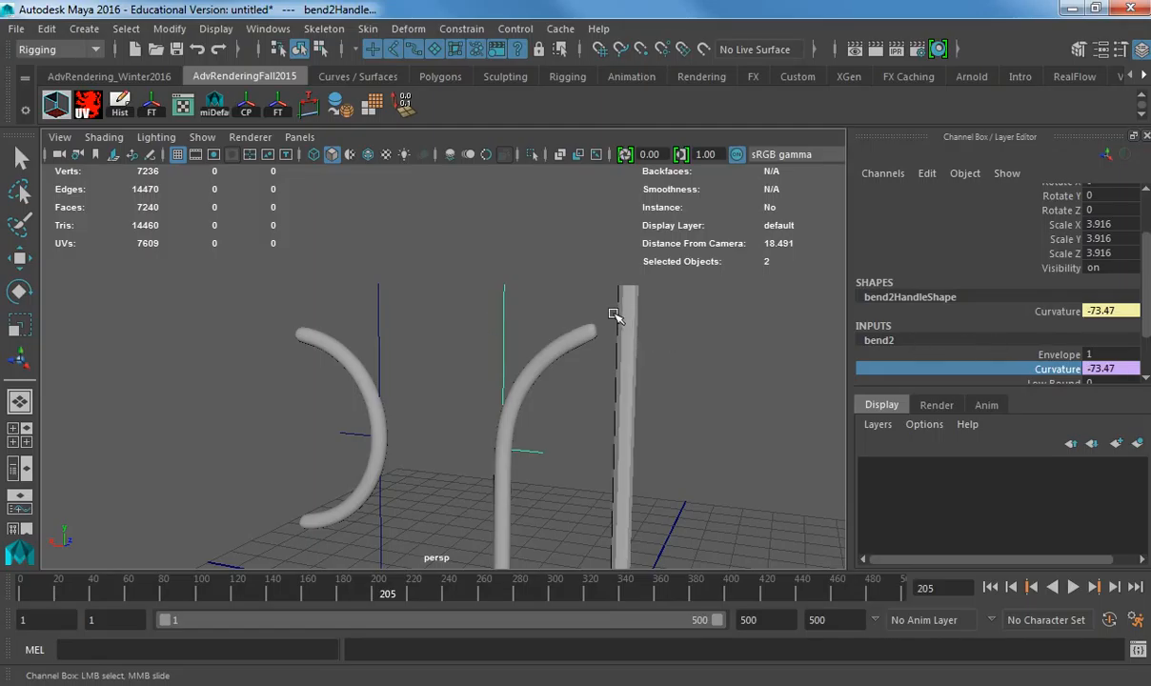
- Create a locator and move it up and away from the cylinders to about Y 6.28, Z 4.44
click(83, 28)
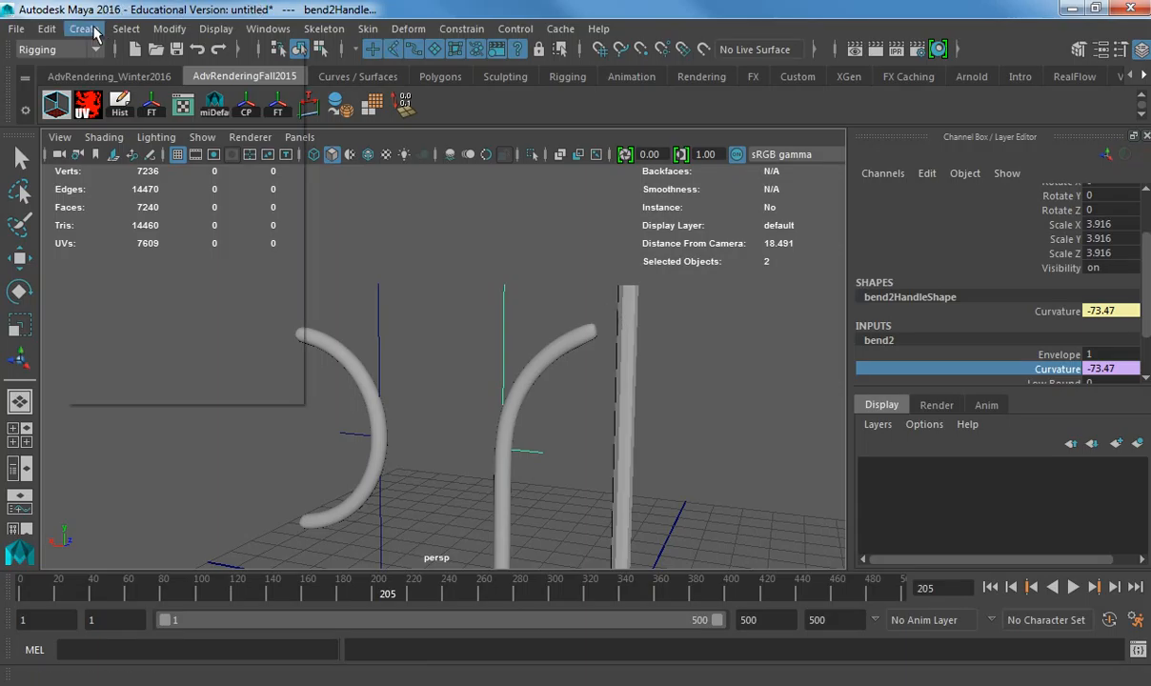
click(178, 274)
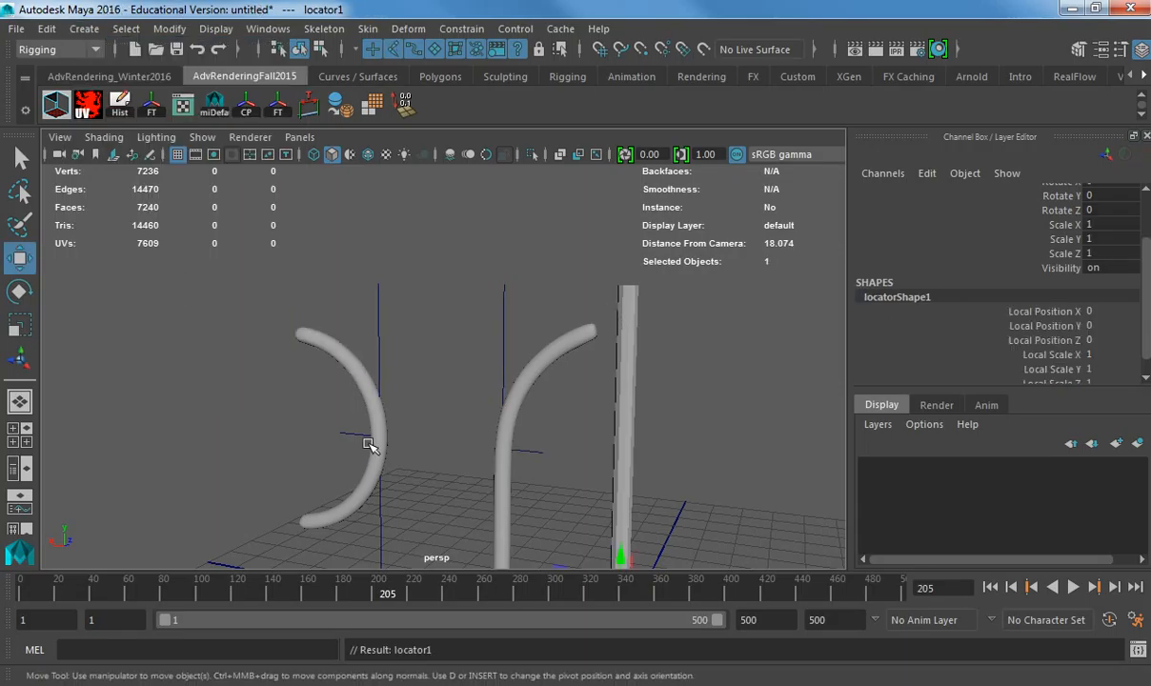
alt+right_drag(550, 465, 370, 454)
alt+drag(427, 446, 359, 454)
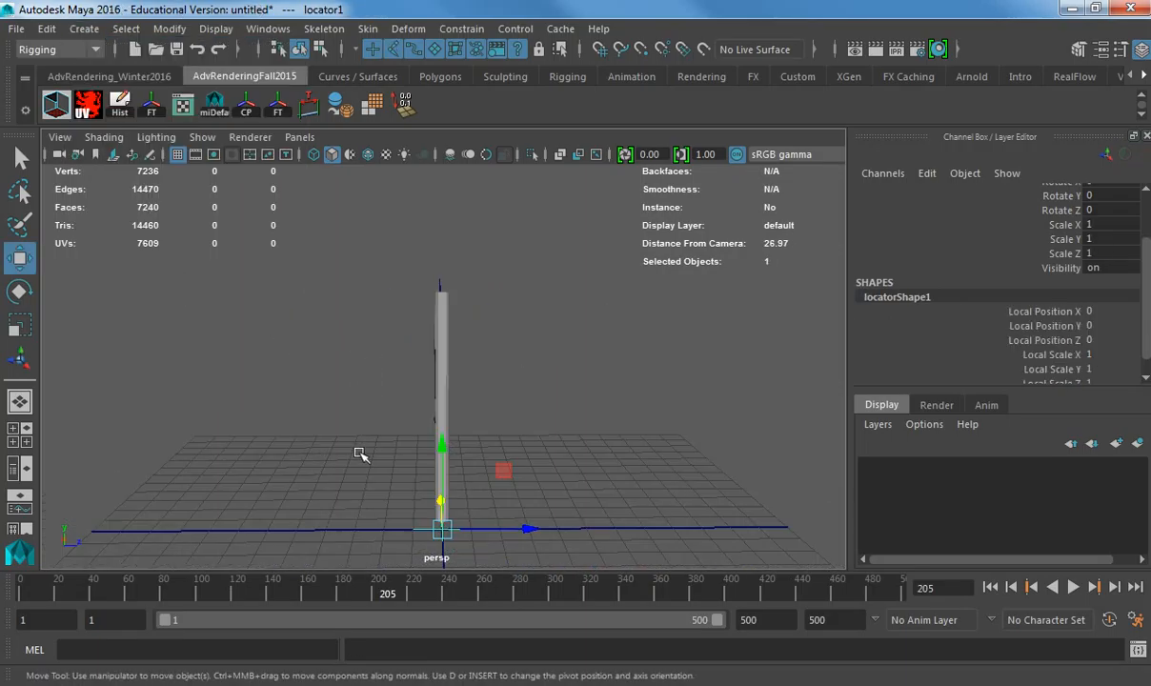
drag(503, 469, 639, 288)
alt+drag(505, 282, 266, 323)
alt+right_drag(357, 381, 545, 383)
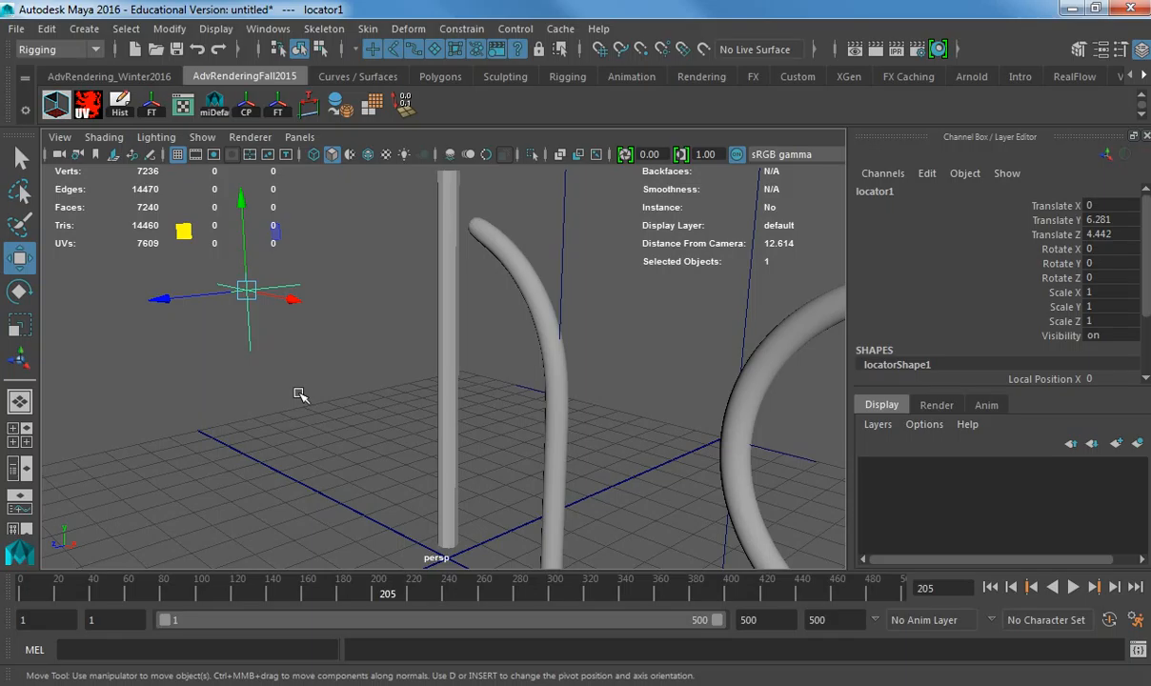
- Add two keyable float attributes named finWagSpeed and finWagDistance to the locator
click(168, 29)
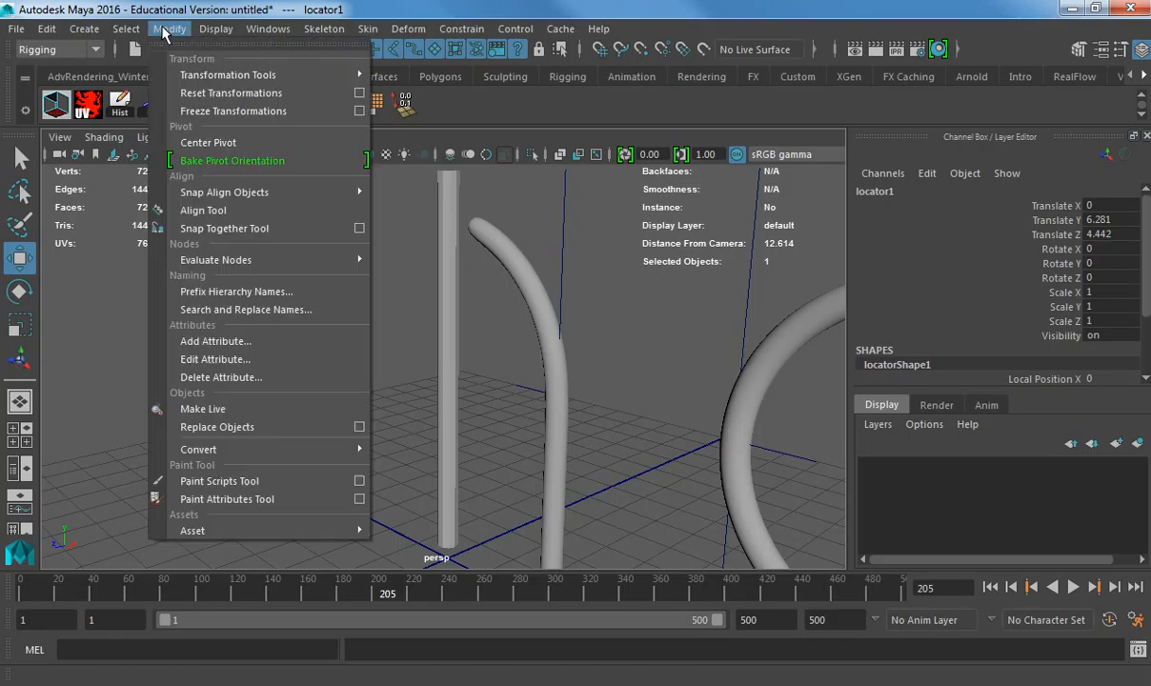
click(227, 339)
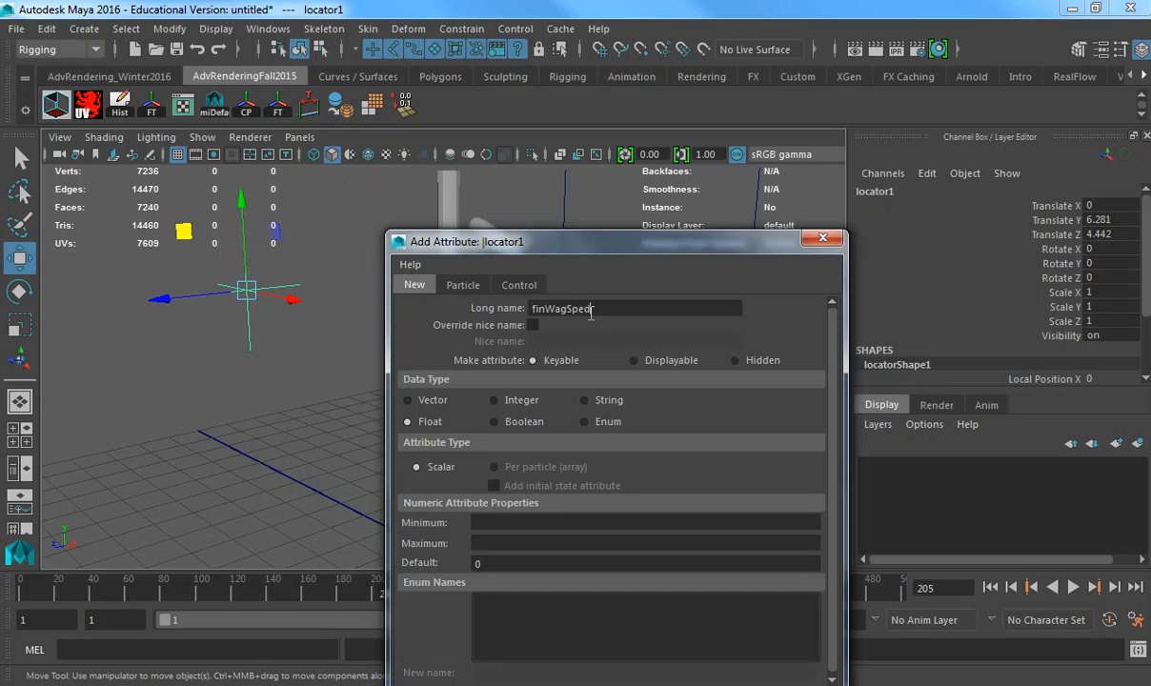
drag(581, 241, 596, 31)
click(628, 502)
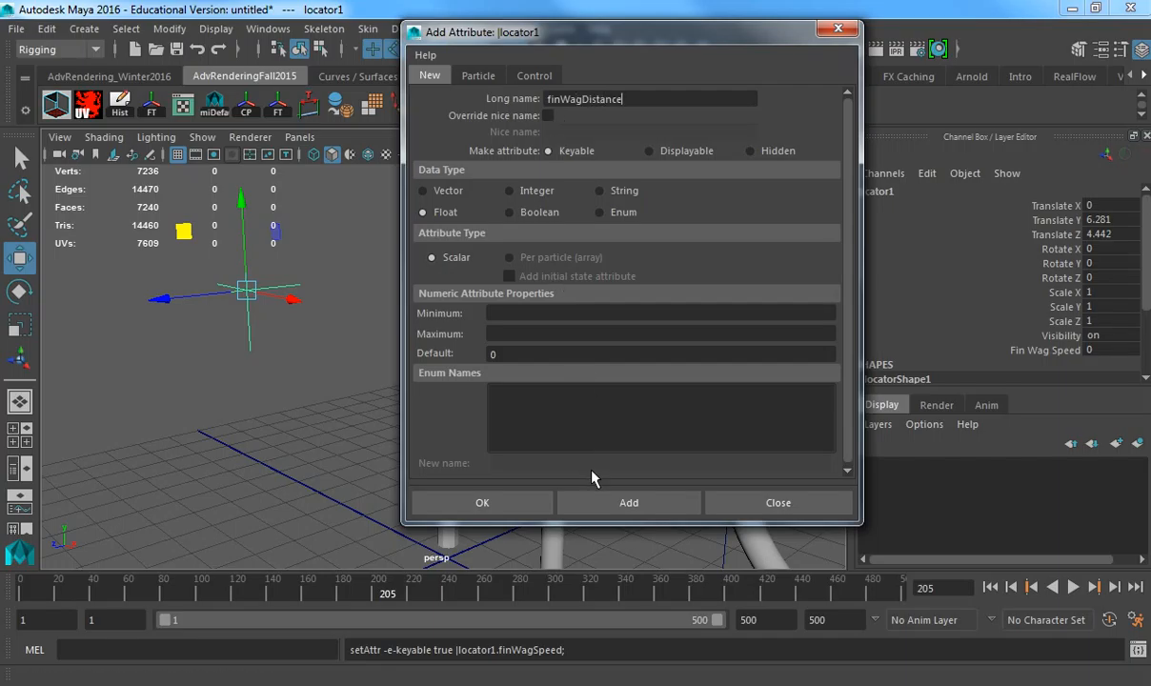
click(596, 502)
click(762, 502)
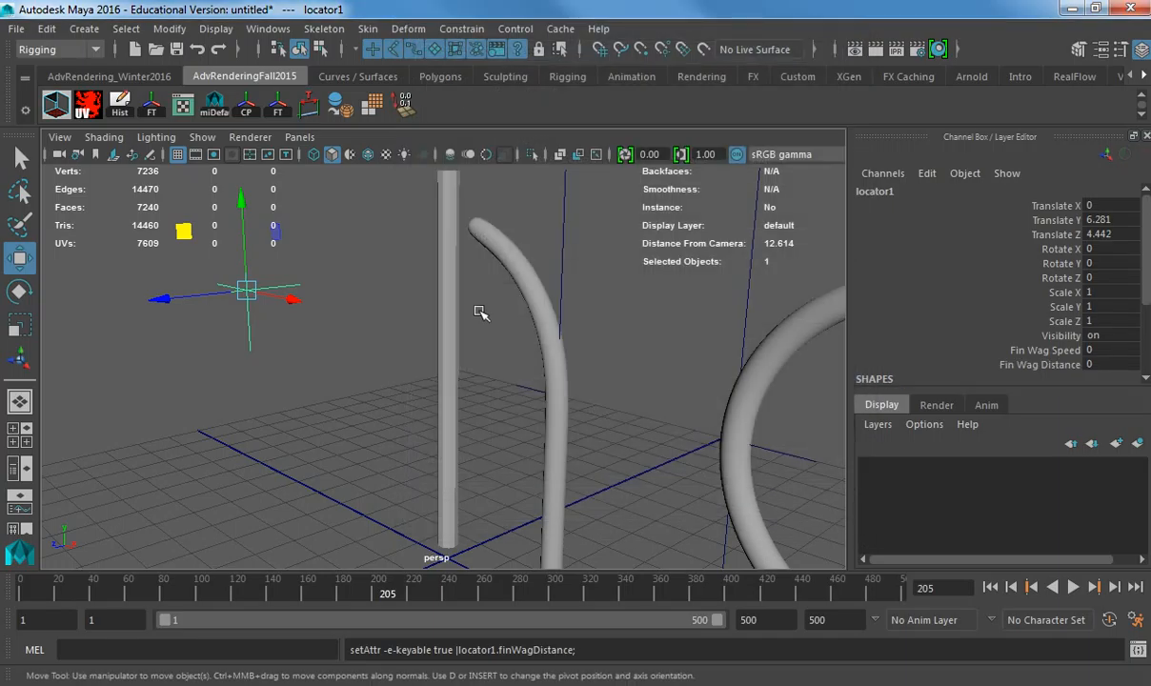
alt+drag(480, 314, 275, 377)
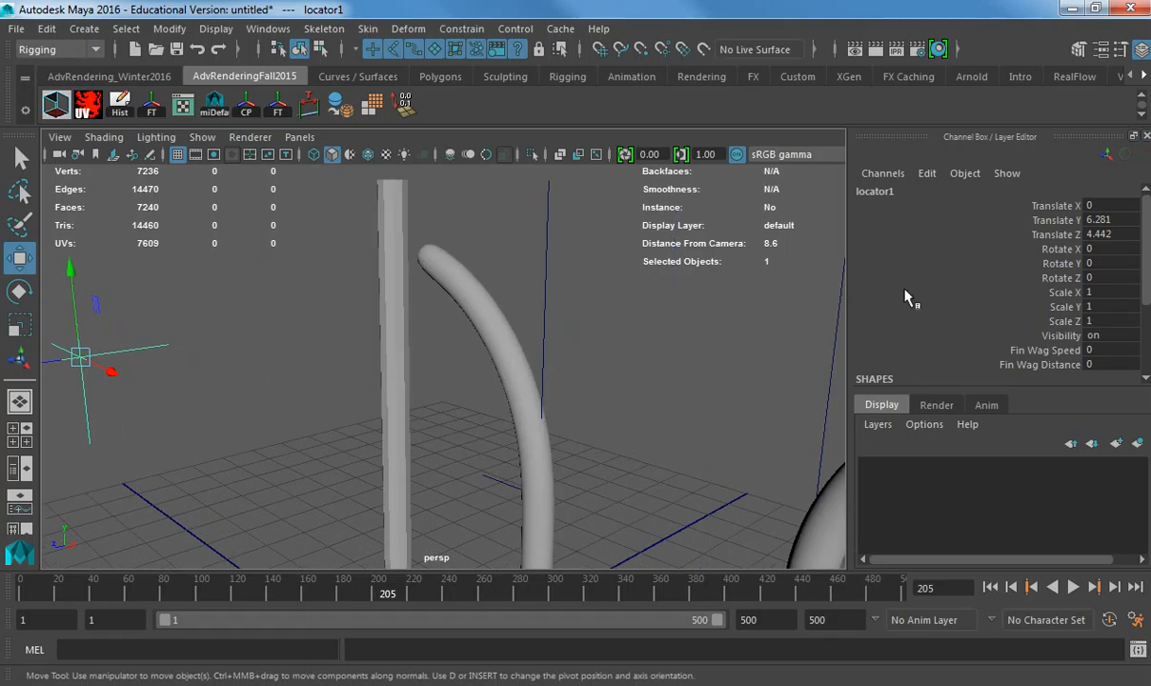
click(1055, 364)
click(1059, 350)
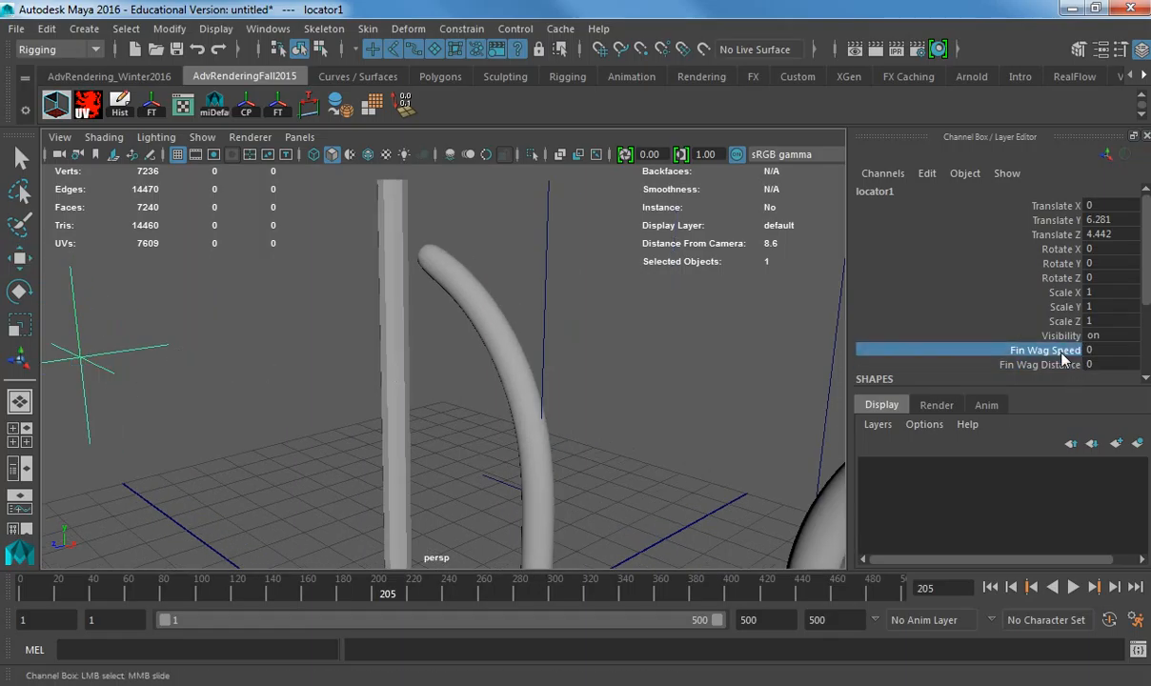
click(1010, 365)
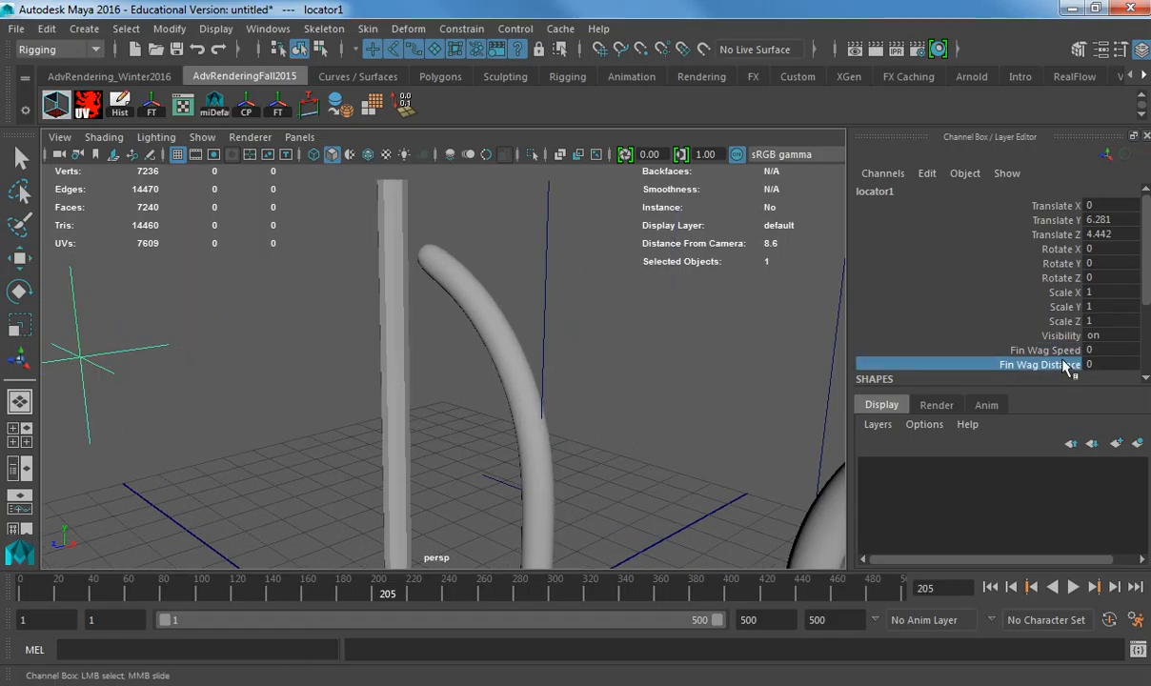
- Select the middle cylinder's bend handle and open the Expression Editor for the Curvature of bend2
click(545, 229)
key(w)
scroll(991, 259, down, 3)
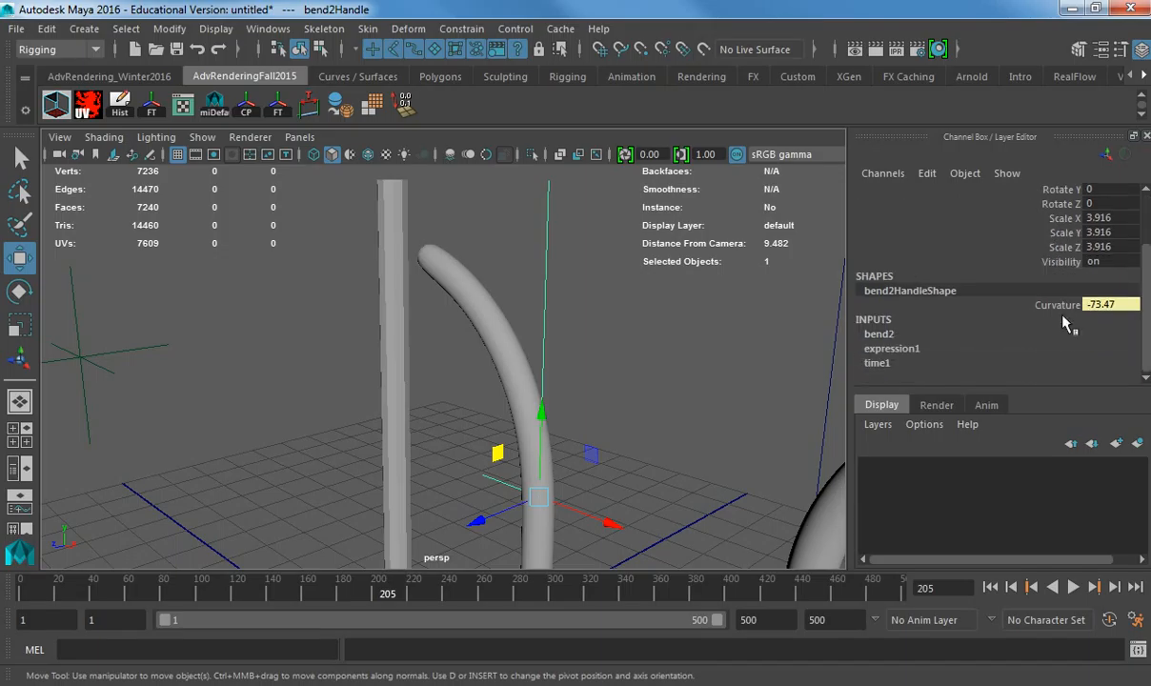
click(878, 334)
click(1007, 359)
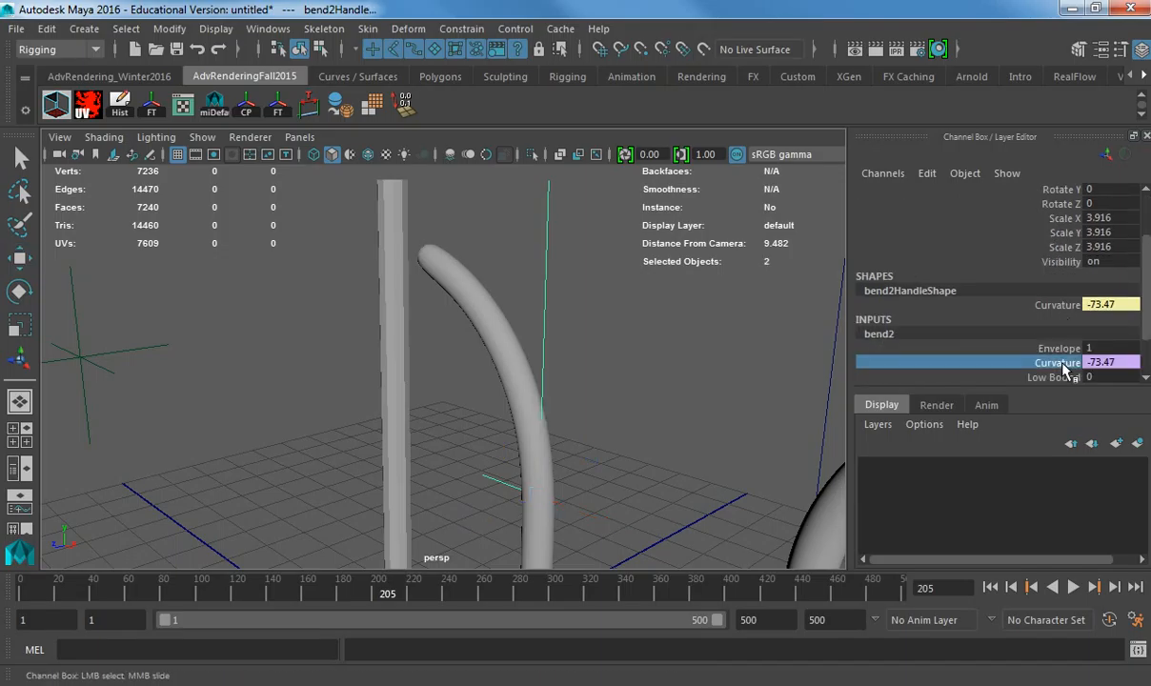
click(928, 175)
click(957, 191)
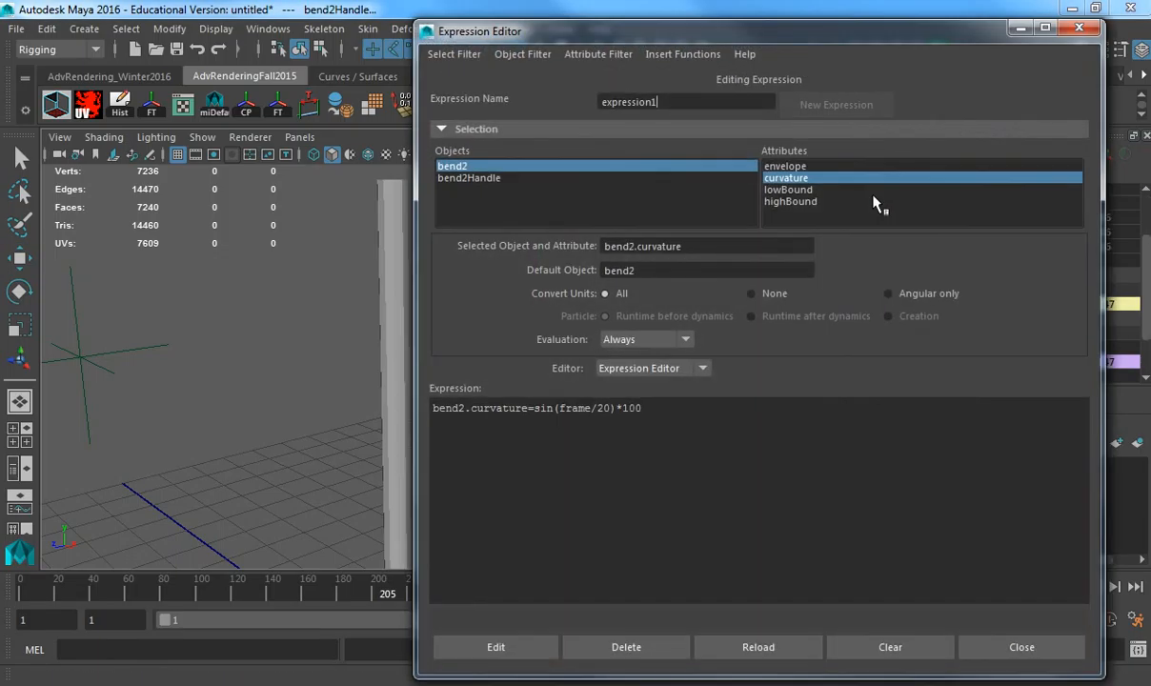
- Highlight the whole bend2.curvature expression, and deselect everything in the scene
triple_click(507, 419)
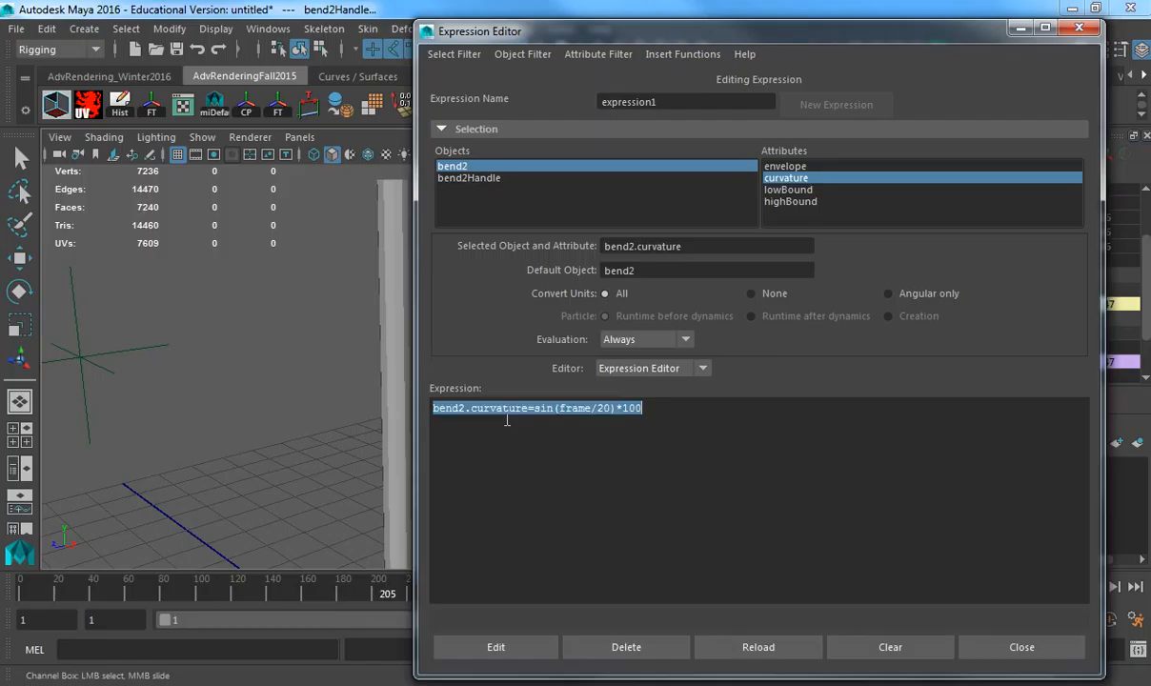
double_click(507, 418)
click(221, 304)
key(w)
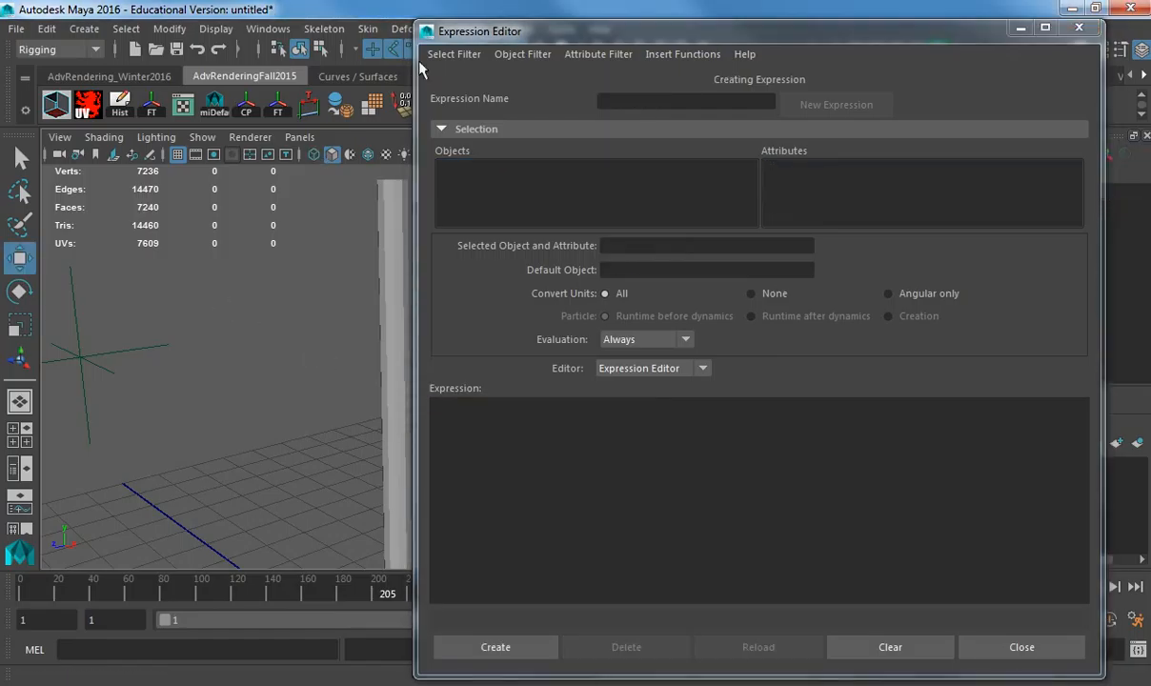
- Filter the Expression Editor by expression name, load expression1, and enlarge the expression text for reading its 20 and 100 values
click(452, 54)
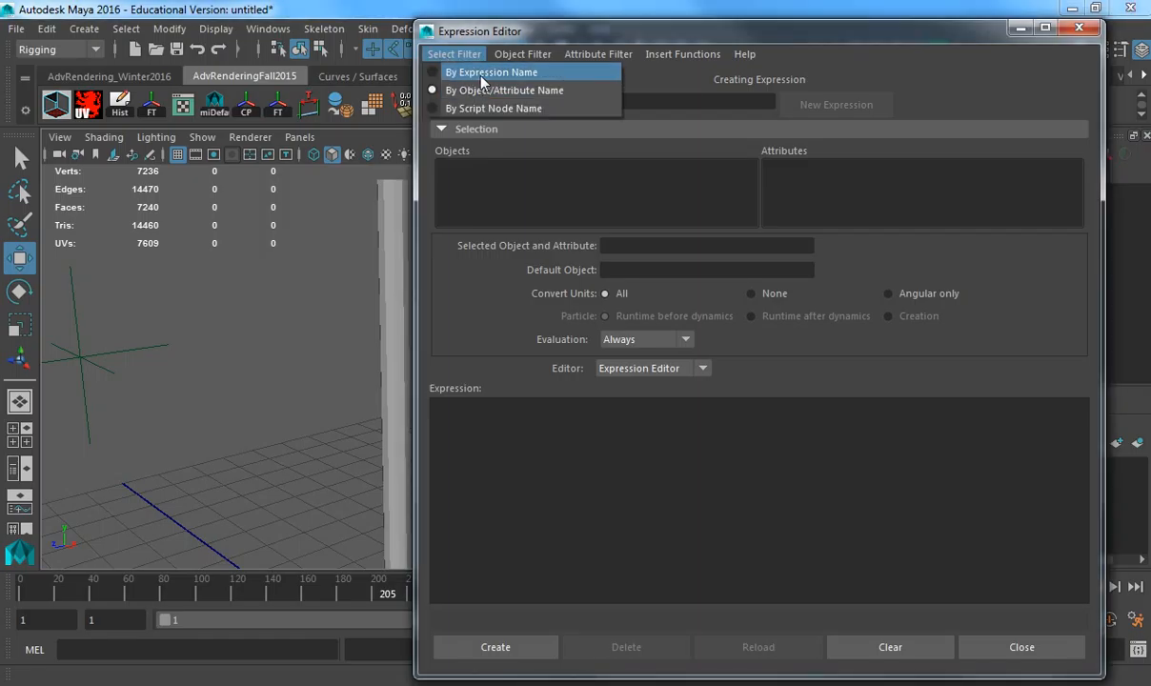
click(482, 74)
click(484, 167)
click(676, 408)
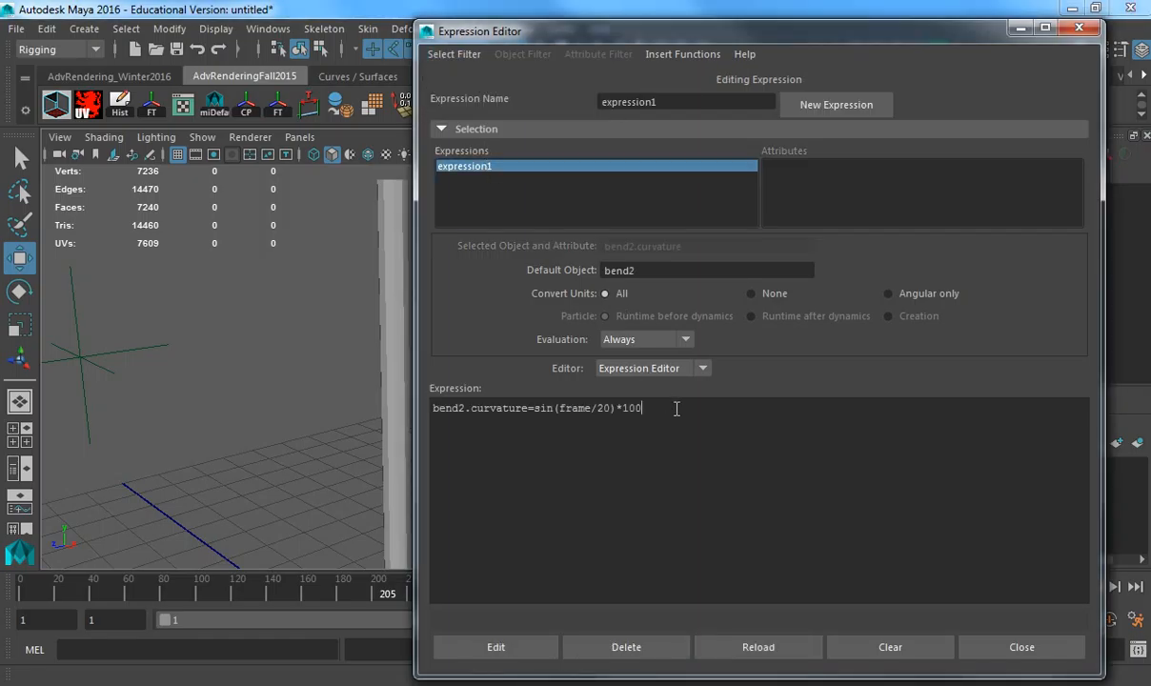
ctrl+scroll(676, 409, up, 4)
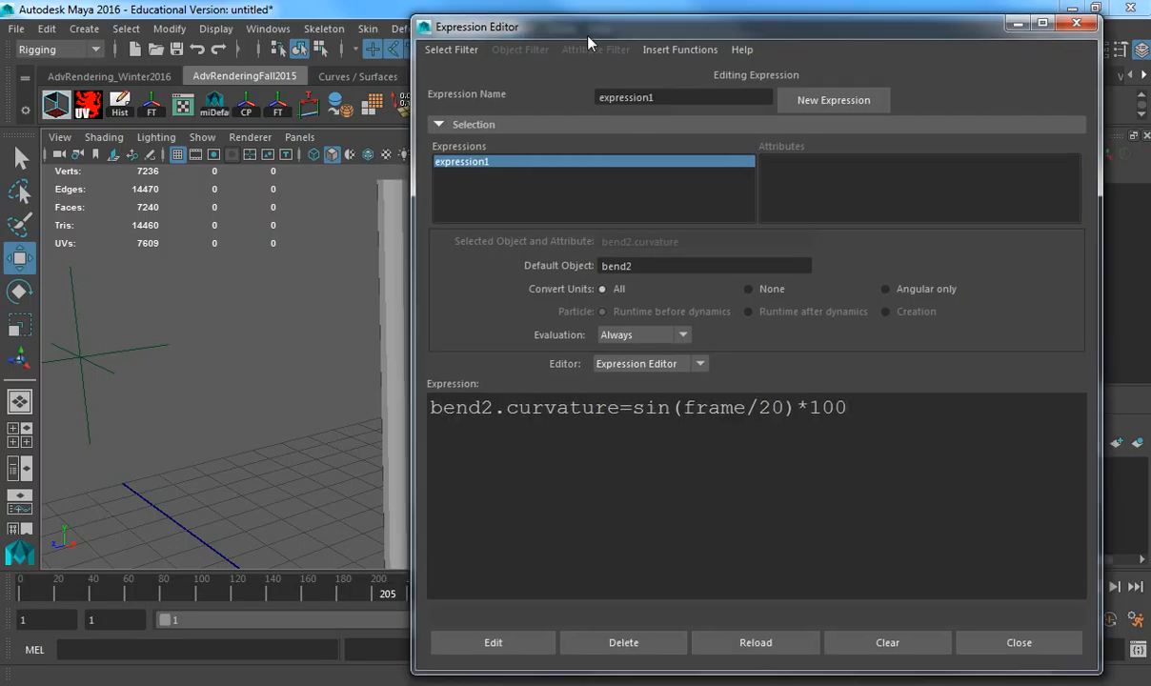
drag(553, 33, 513, 20)
double_click(730, 400)
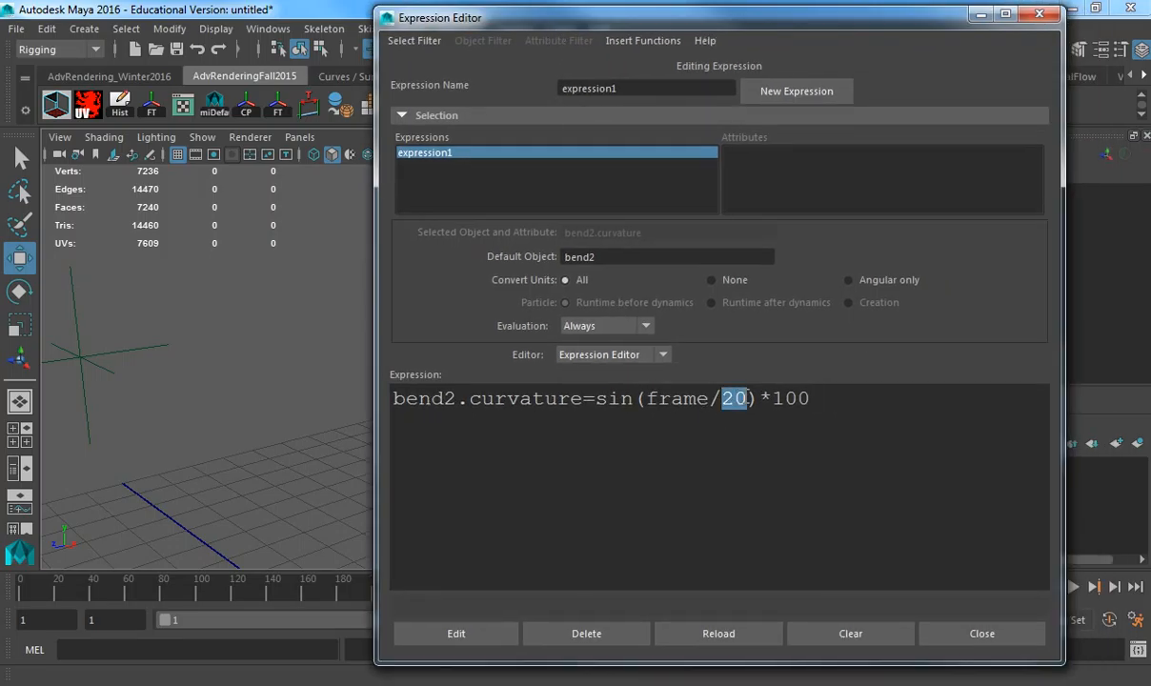
double_click(783, 399)
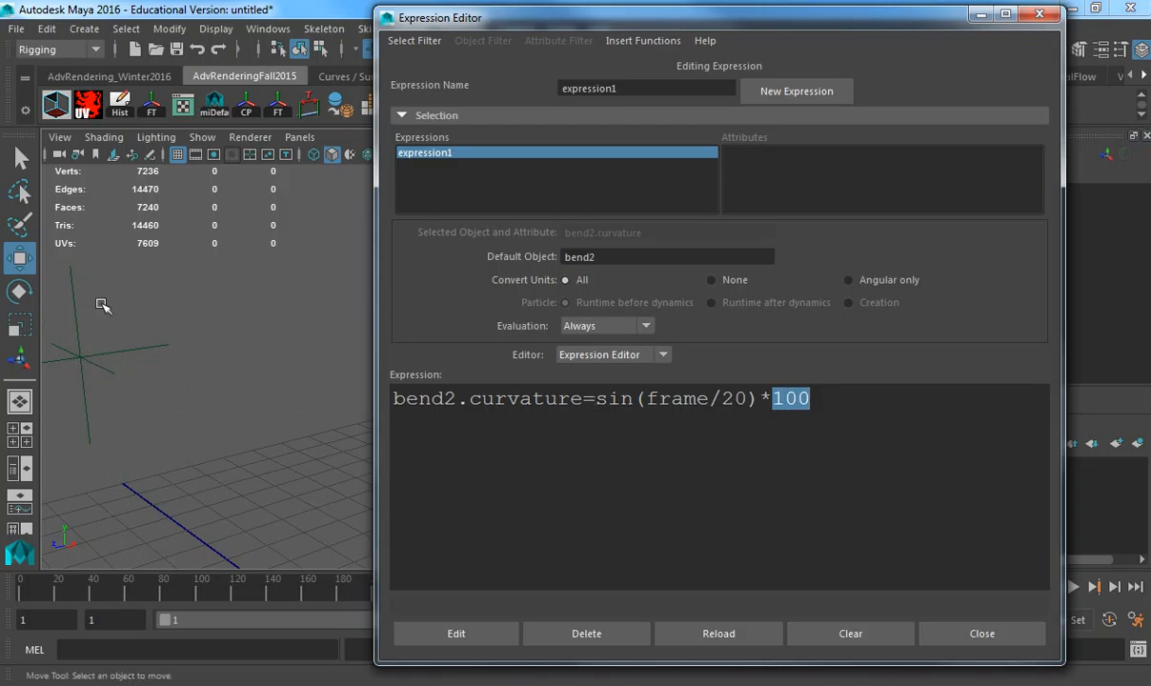
- Select the locator in the viewport and rename it finController
click(81, 357)
drag(792, 30, 510, 44)
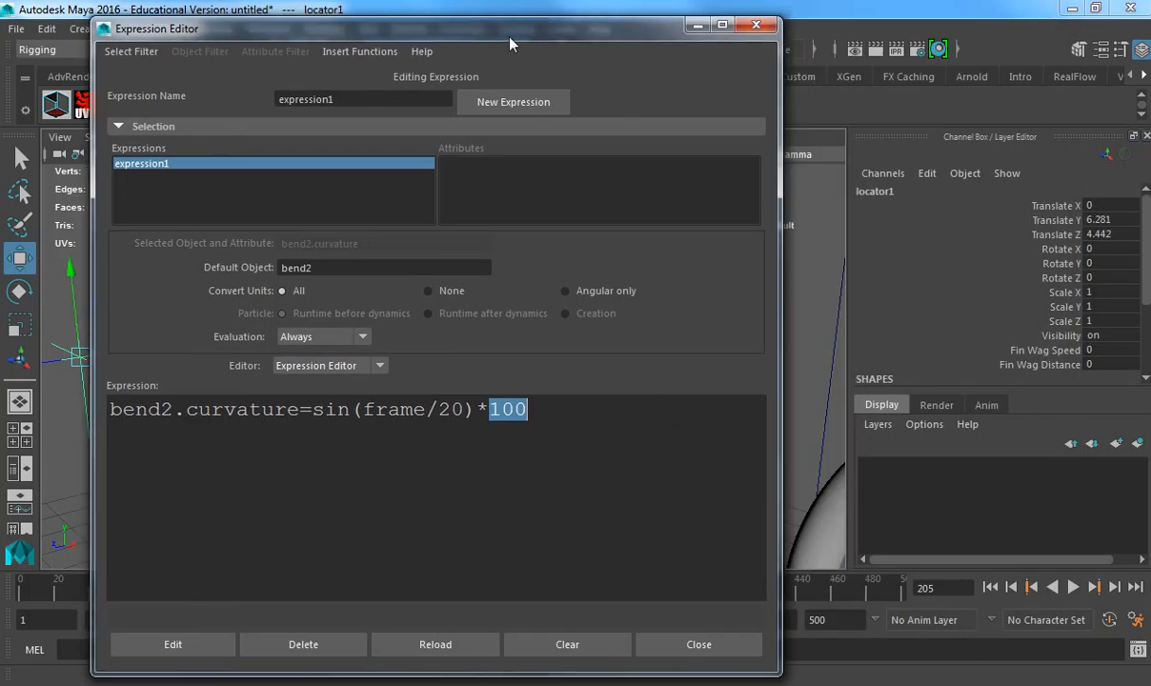
click(898, 192)
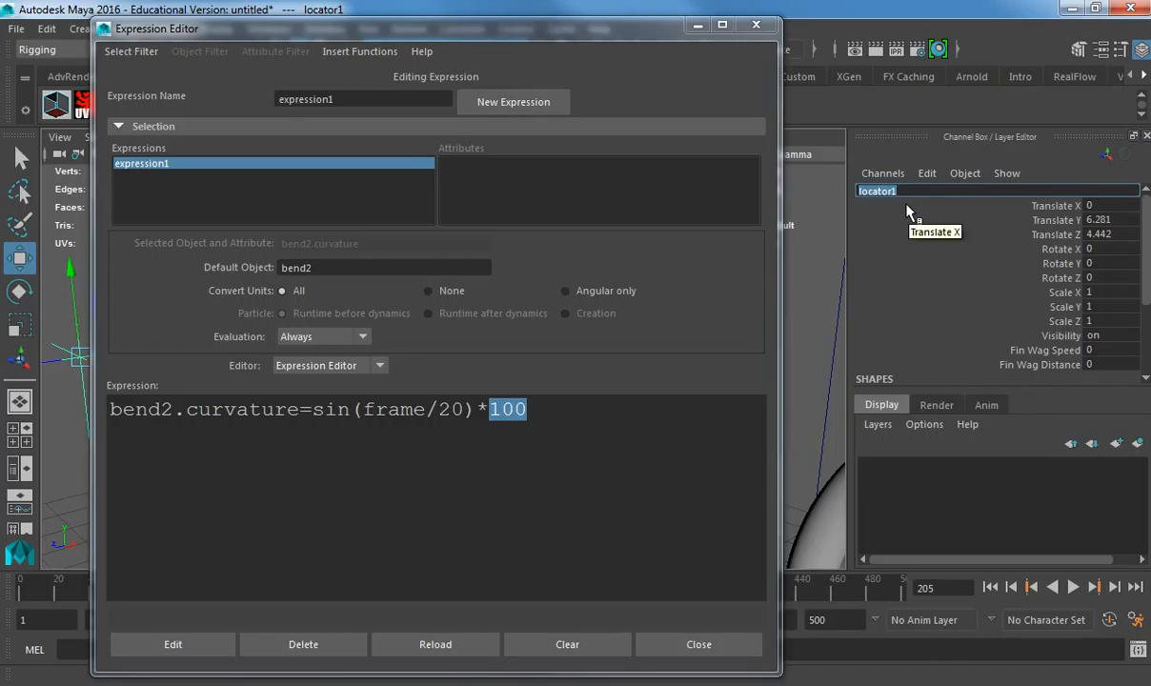
text(finController)
key(Return)
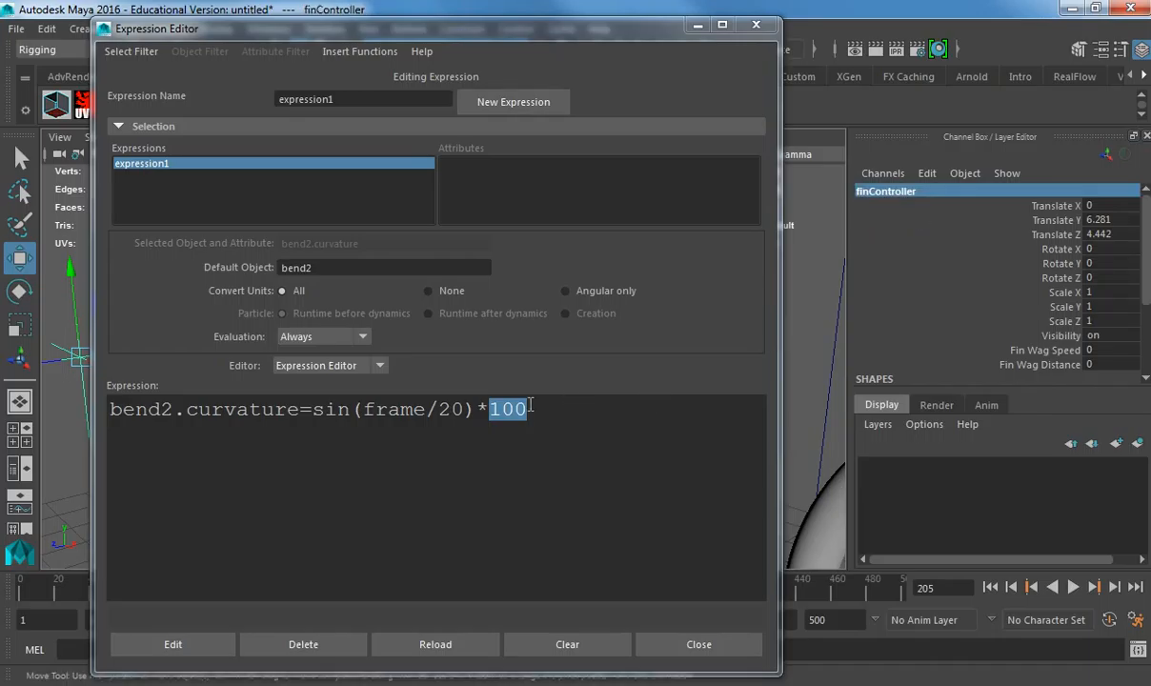
- Replace the divisor 20 in the bend2.curvature expression with finController.finWagSpeed and apply the edit
double_click(451, 410)
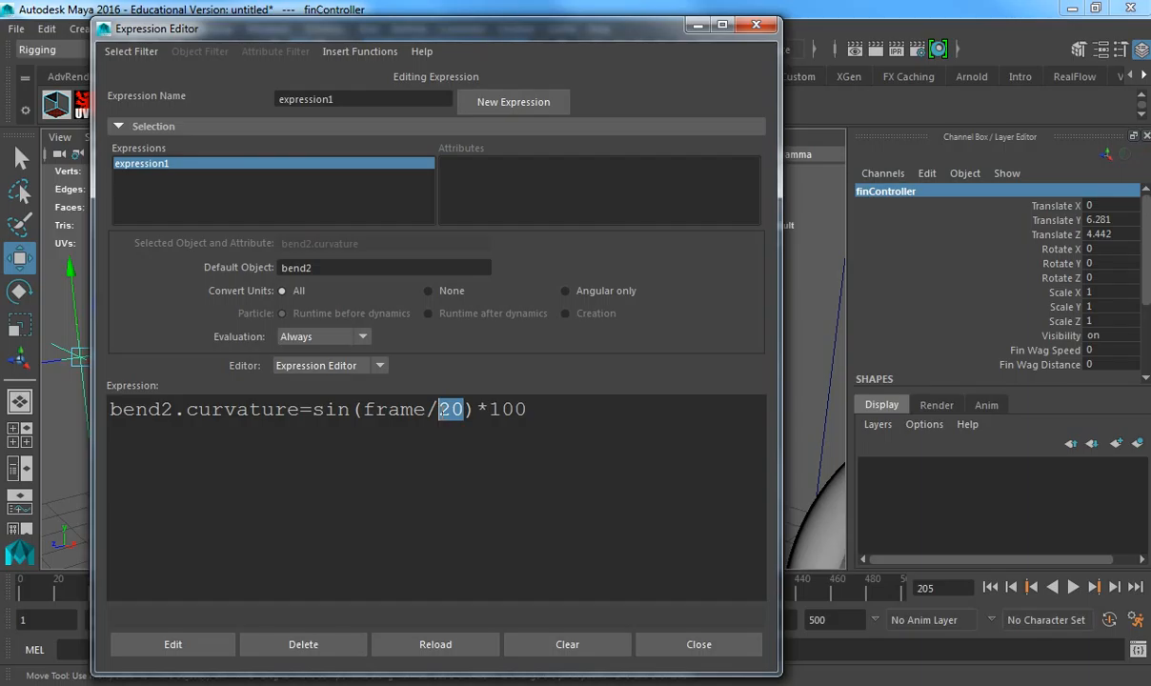
text(finControl)
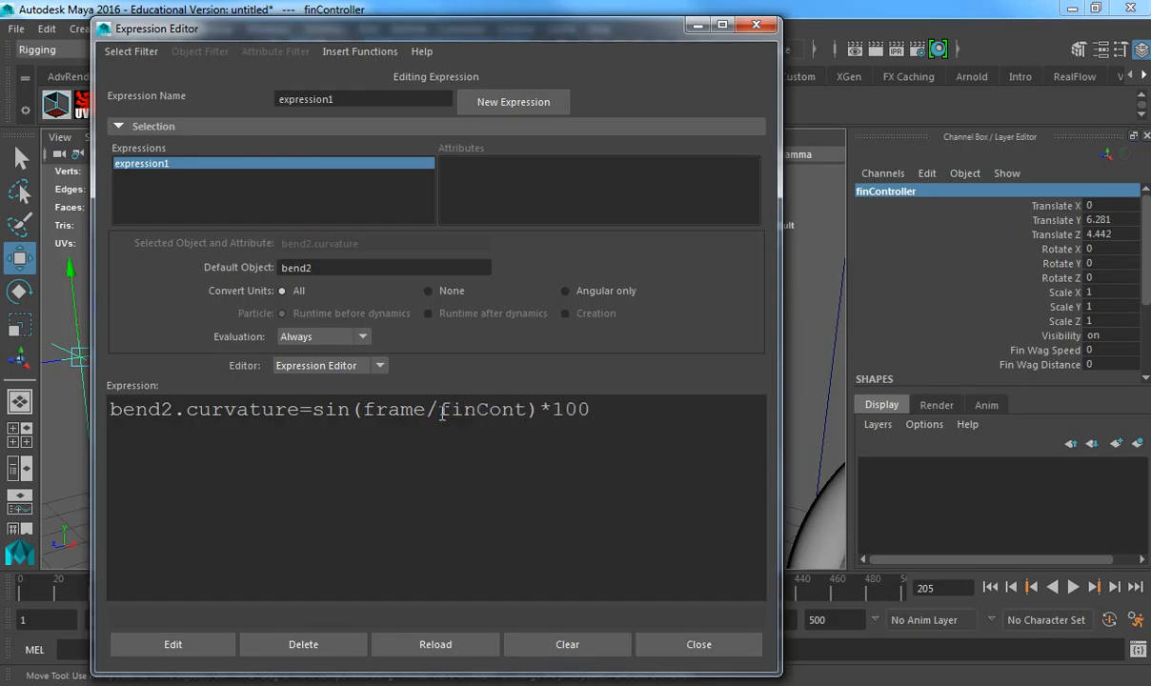
text(ler.fin)
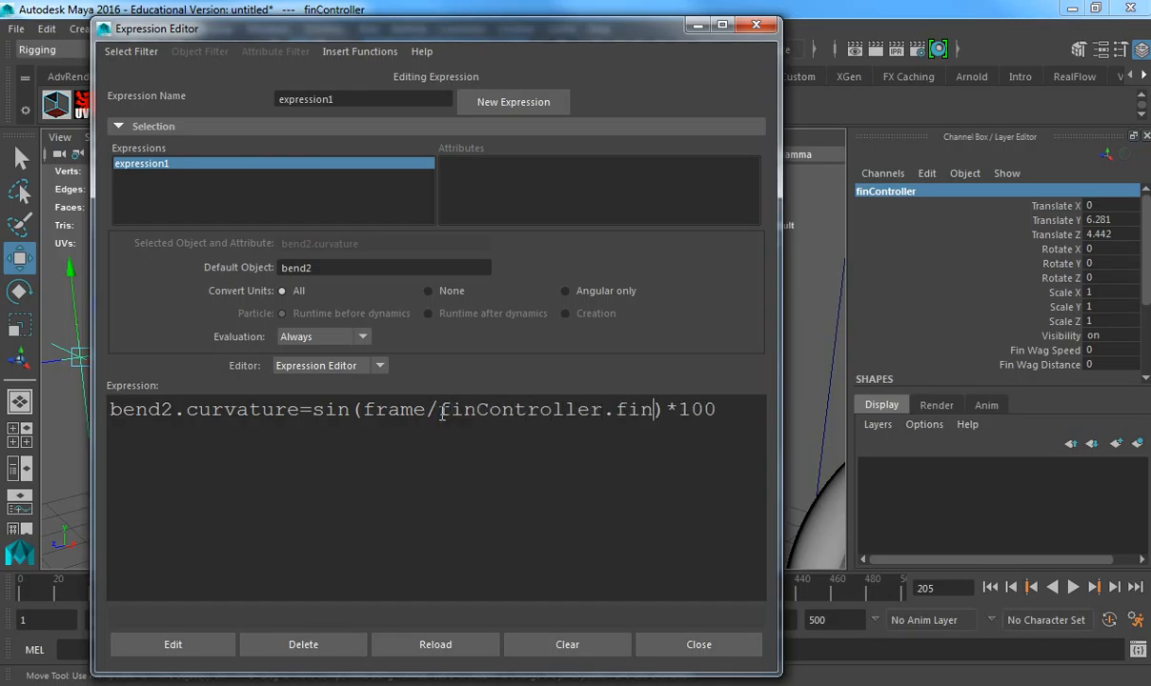
text(WagSpeed)
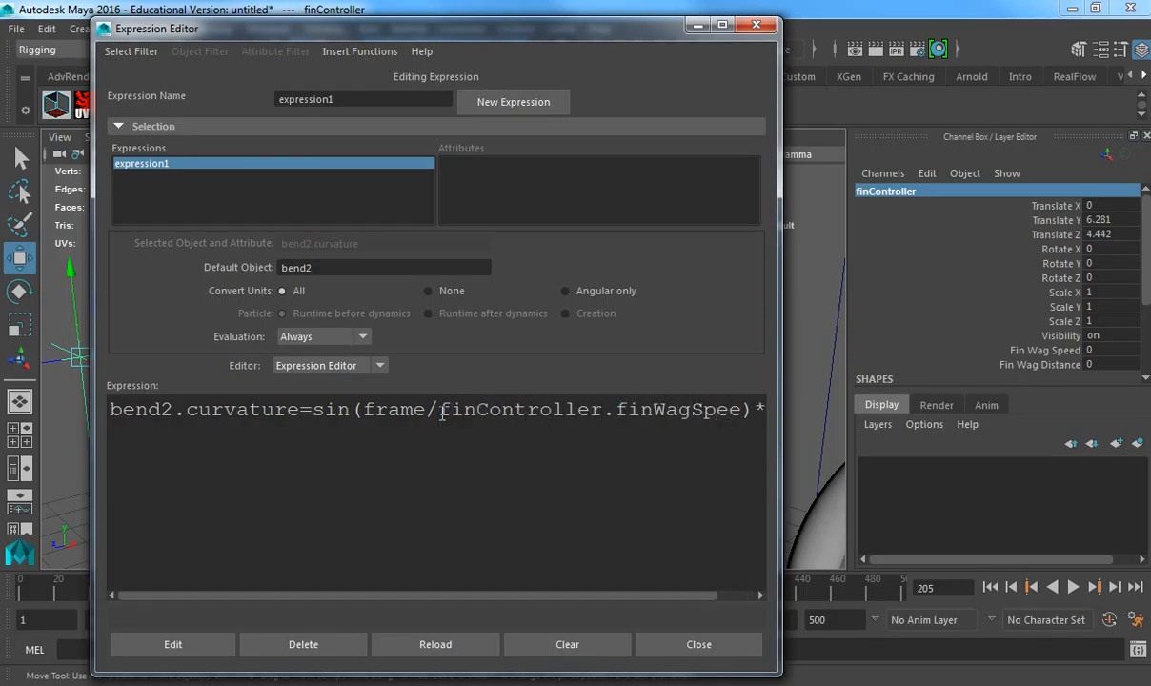
click(190, 644)
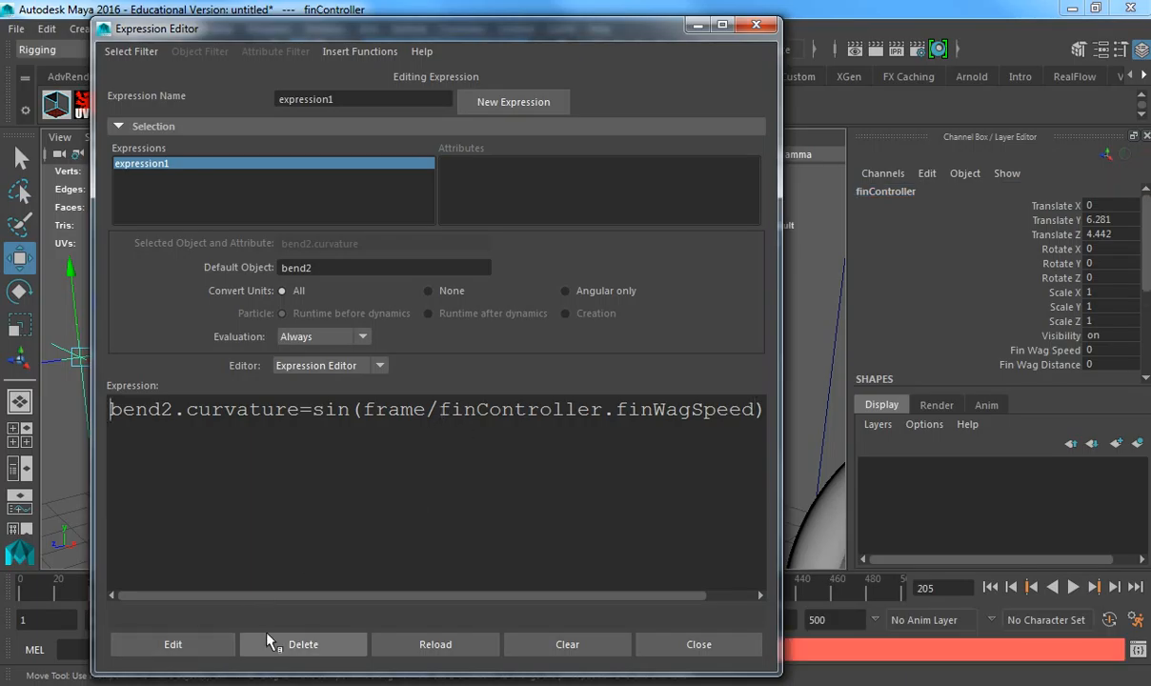
- Review the expression's errors in the Script Editor, then set finController's Fin Wag Speed to 1 and reapply the expression
click(1139, 650)
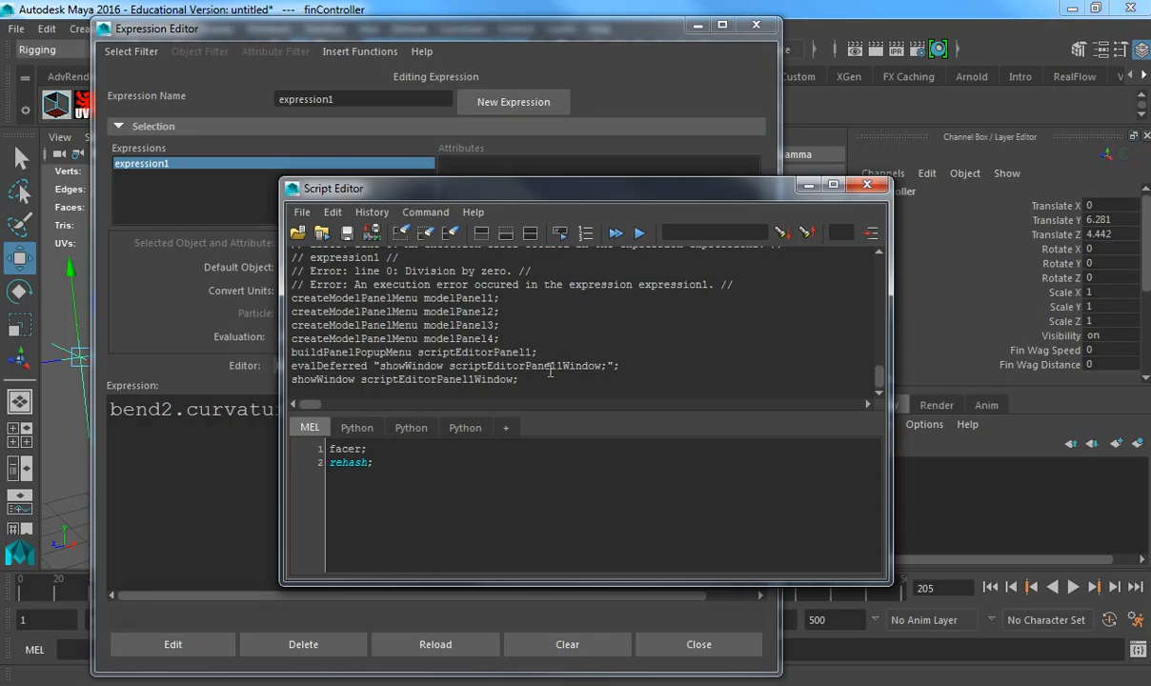
scroll(541, 311, up, 2)
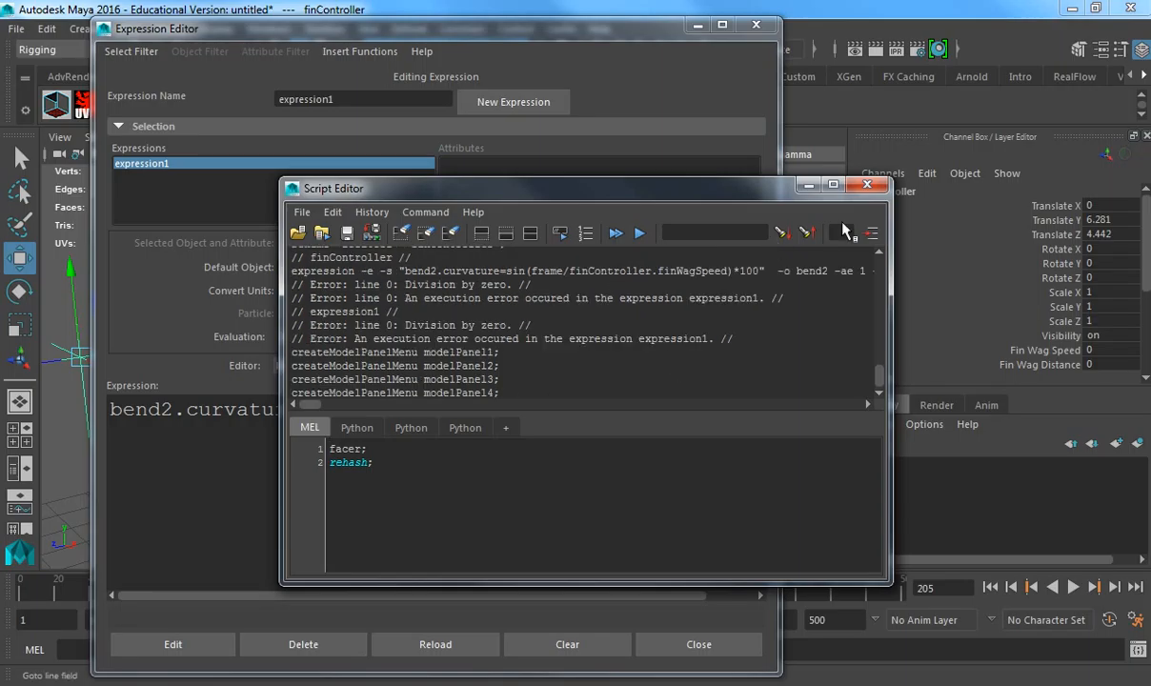
click(807, 184)
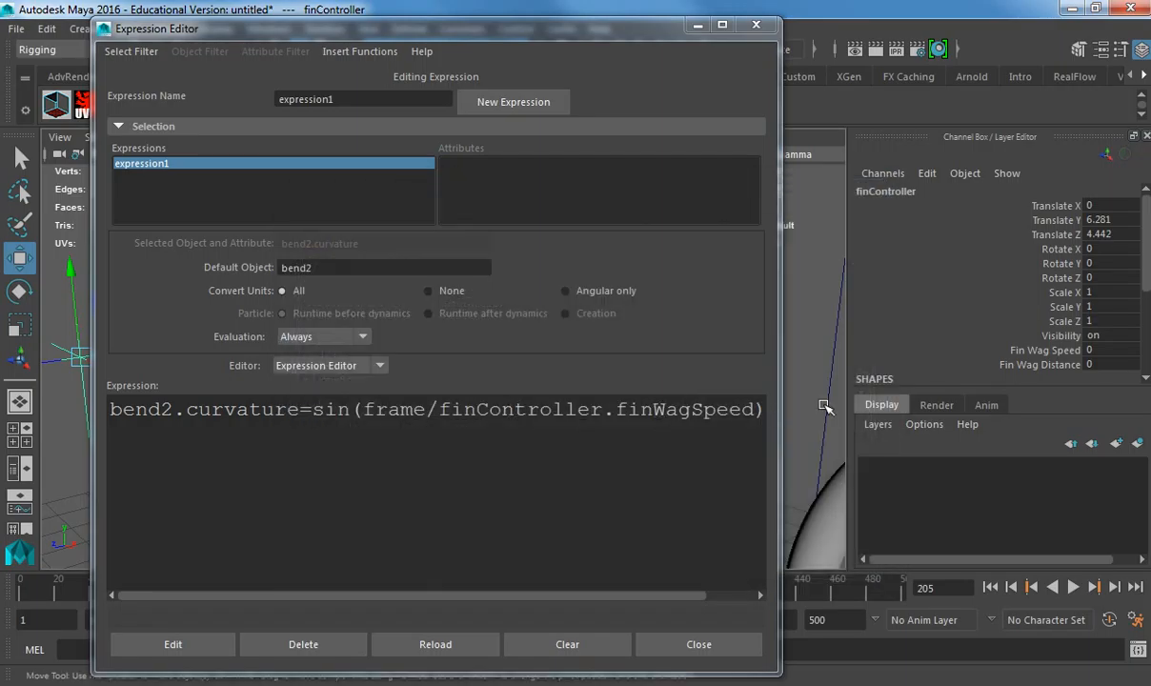
click(1101, 351)
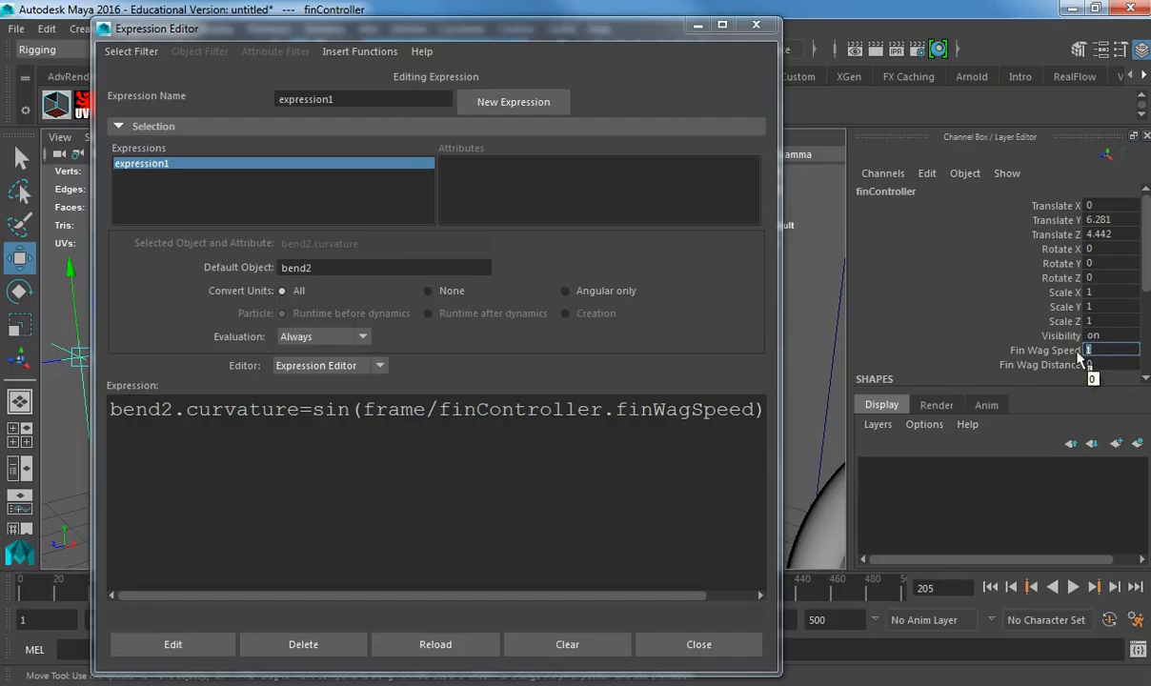
click(199, 645)
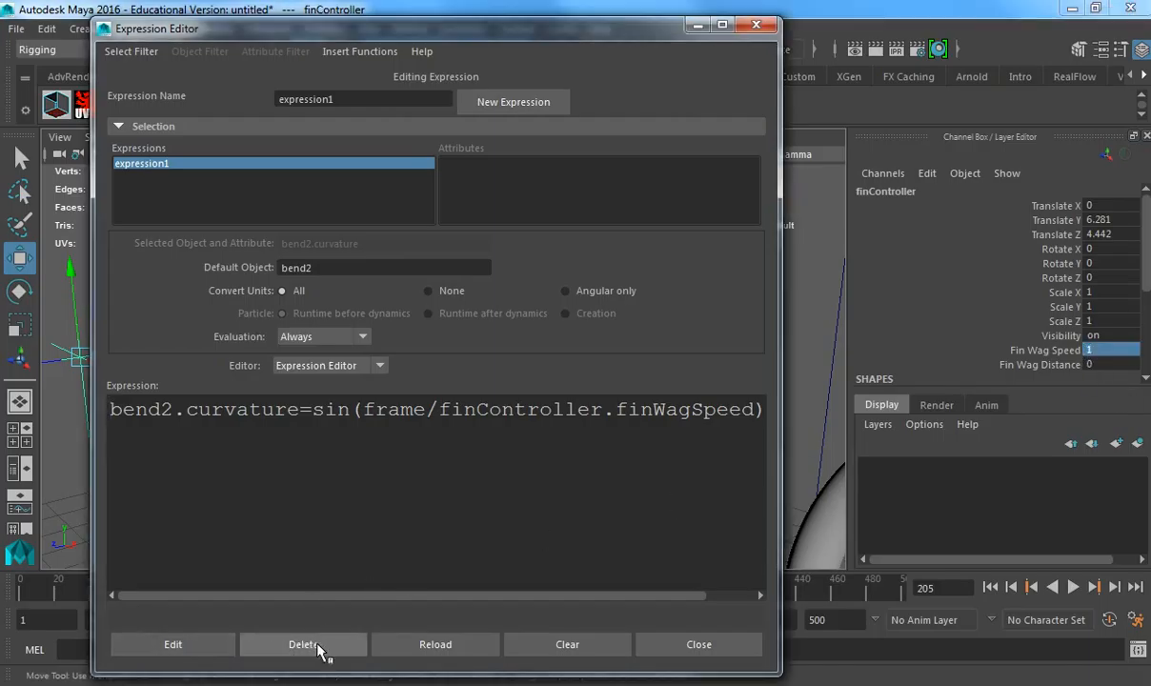
- Replace the multiplier 100 in the bend2.curvature expression with finController.finWagDistance and apply the edit
click(729, 600)
drag(725, 409, 762, 407)
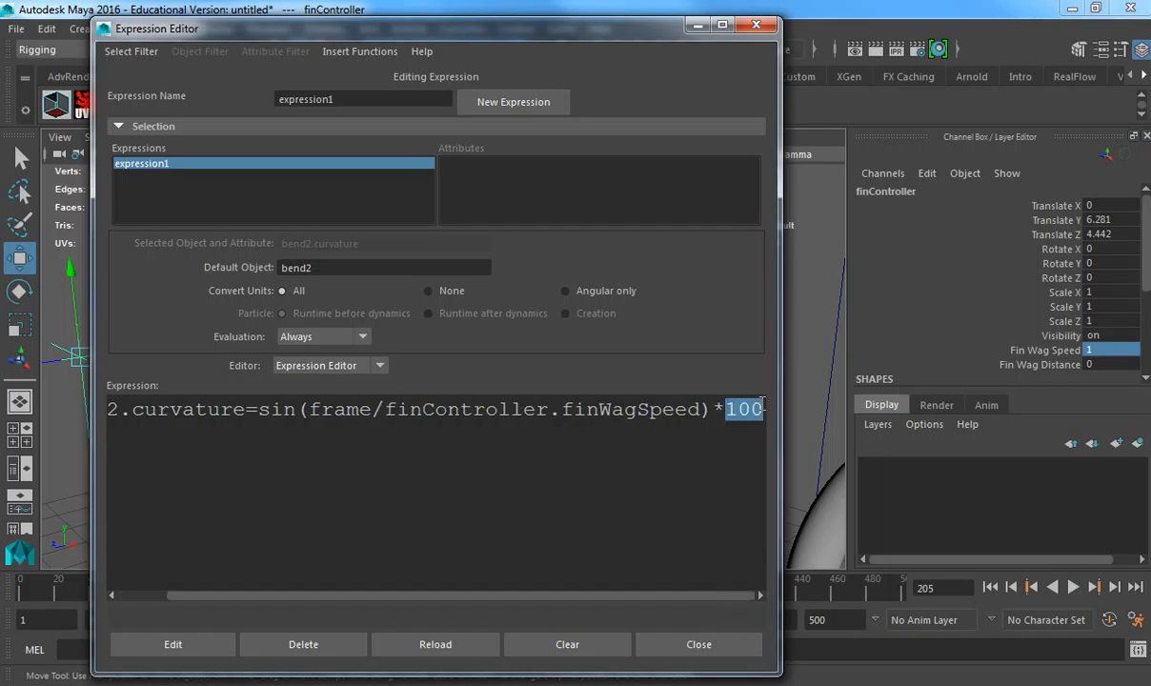
text(finController.)
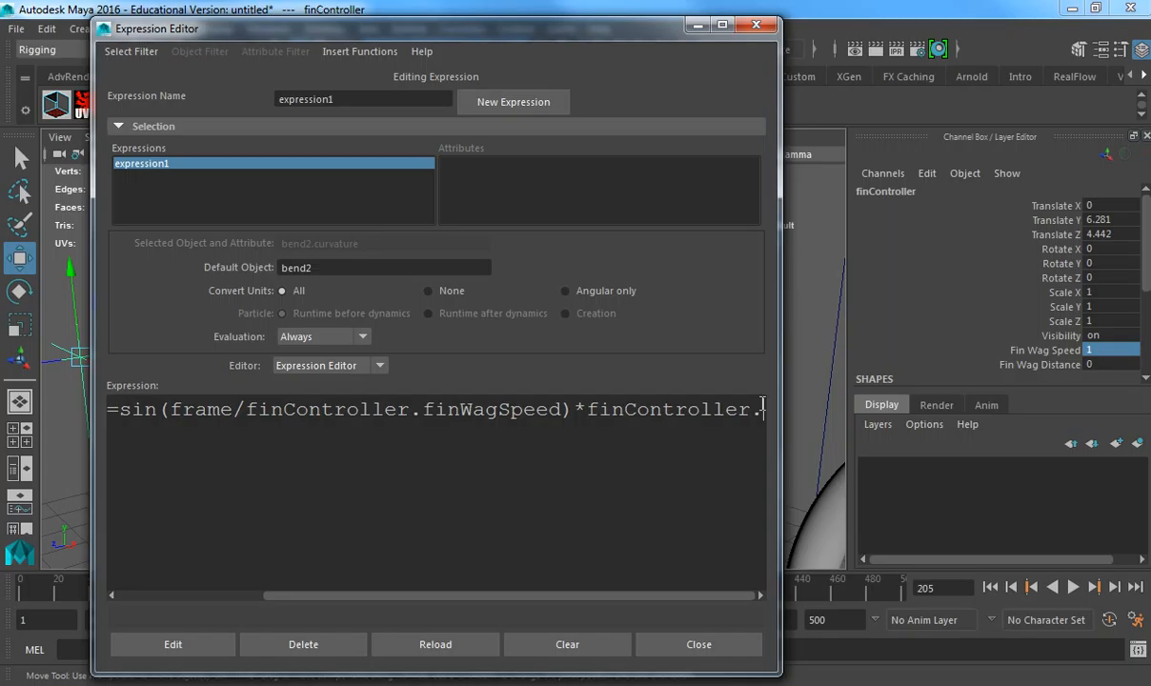
text(finWagD)
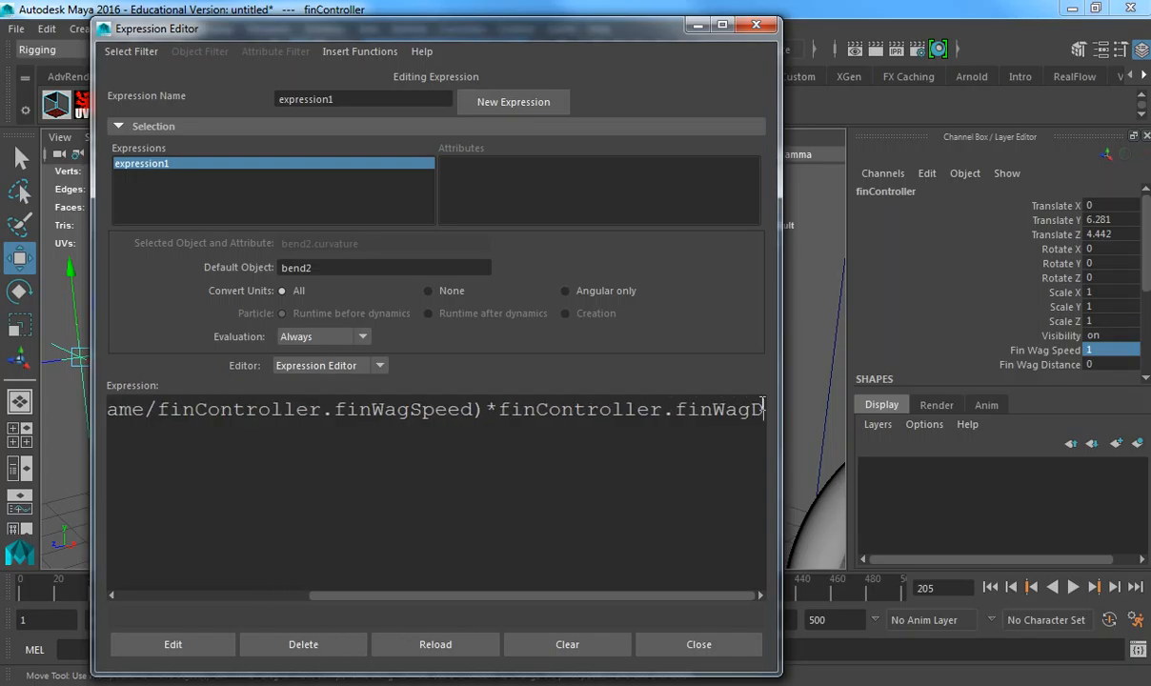
text(istance)
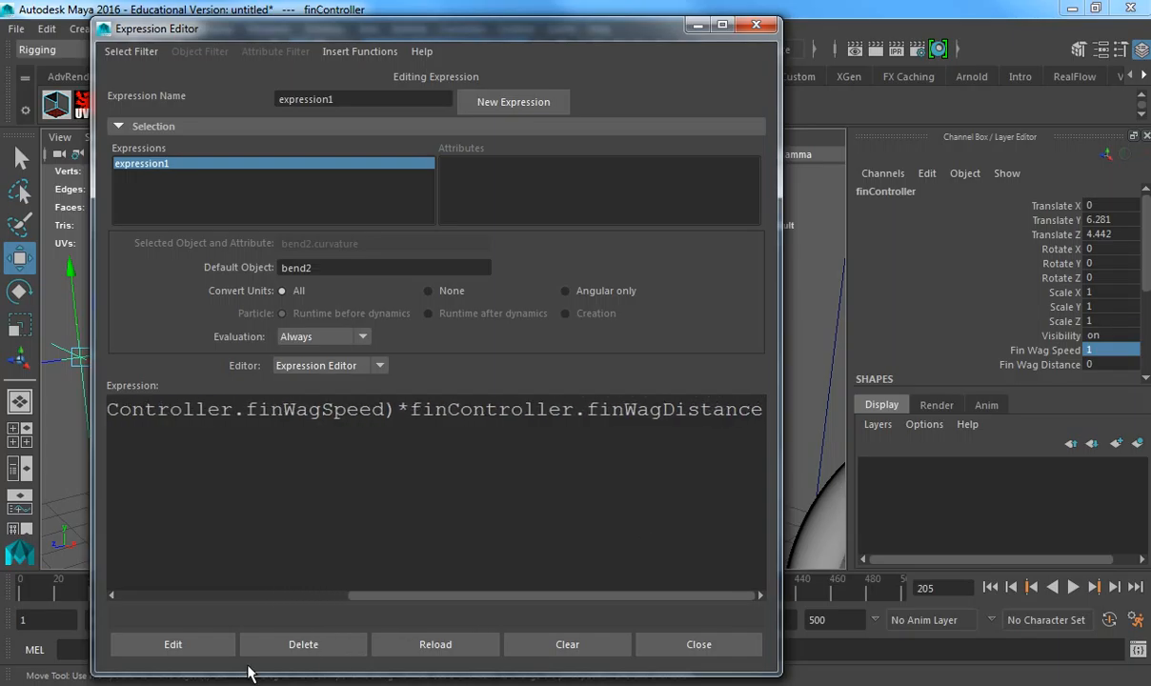
click(158, 652)
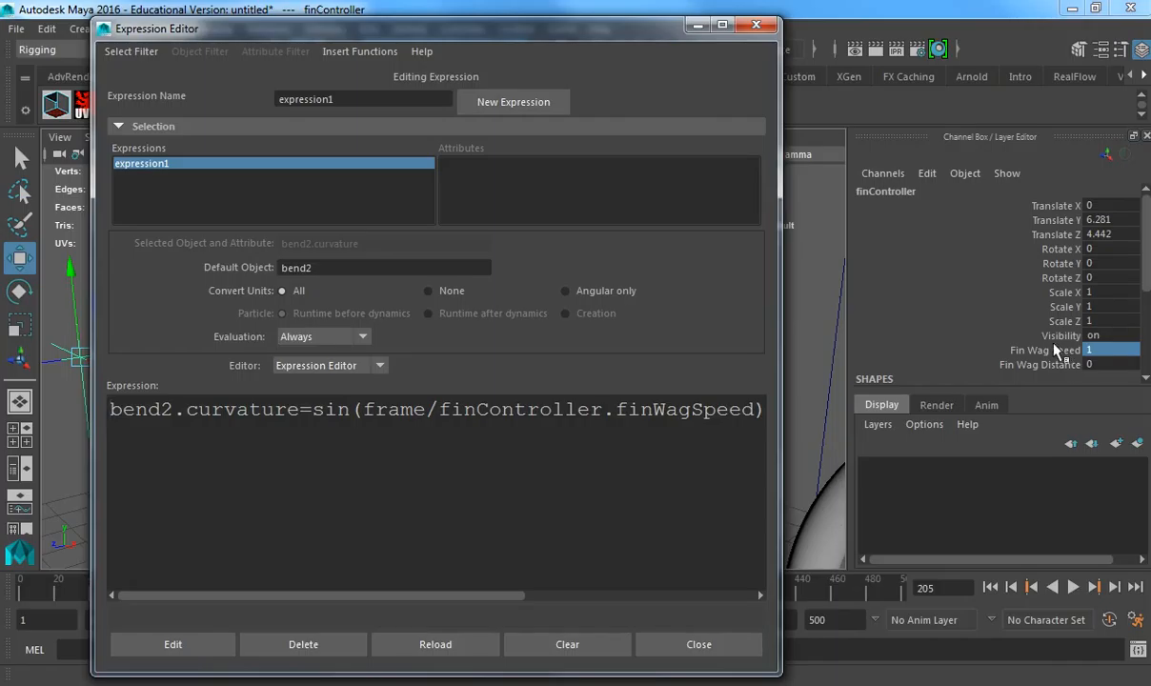
- Display finController's channel names in their long form and highlight the finWagSpeed attribute
click(927, 173)
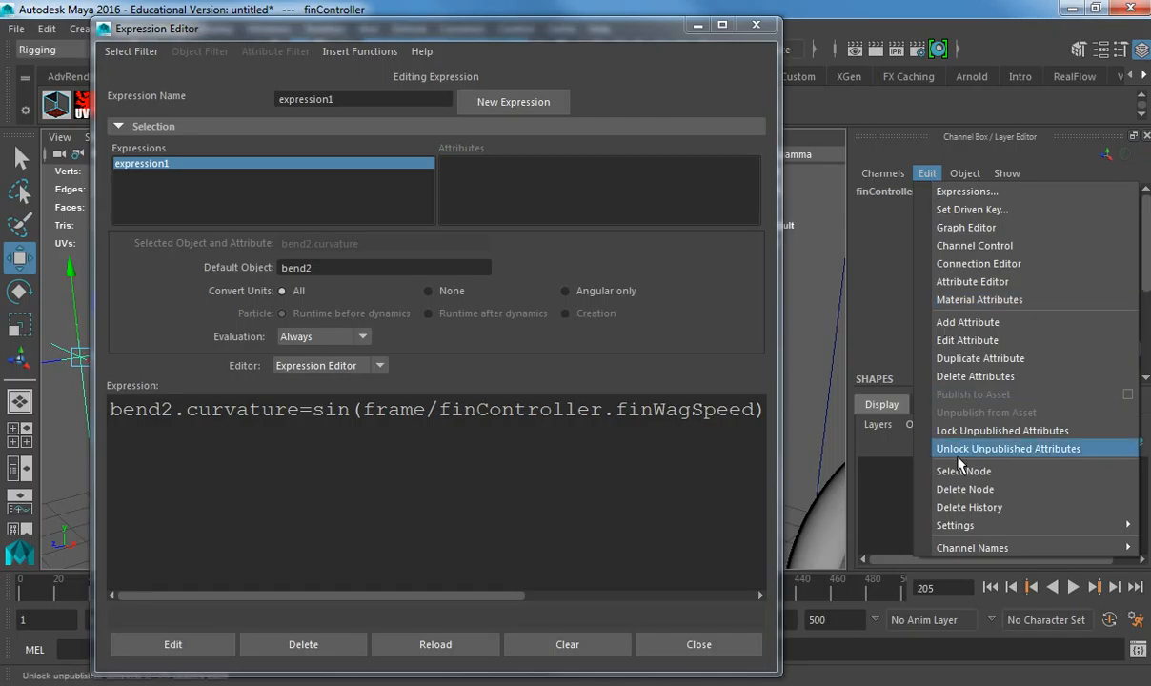
mouse_move(950, 547)
click(842, 568)
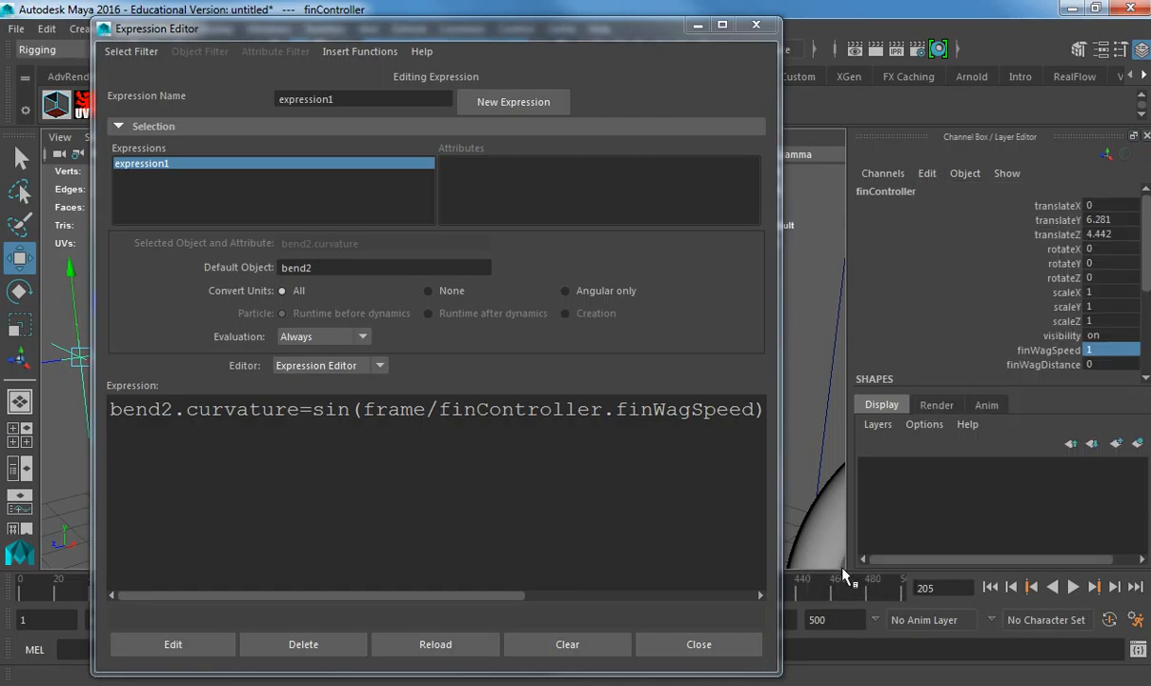
click(1045, 365)
click(1046, 352)
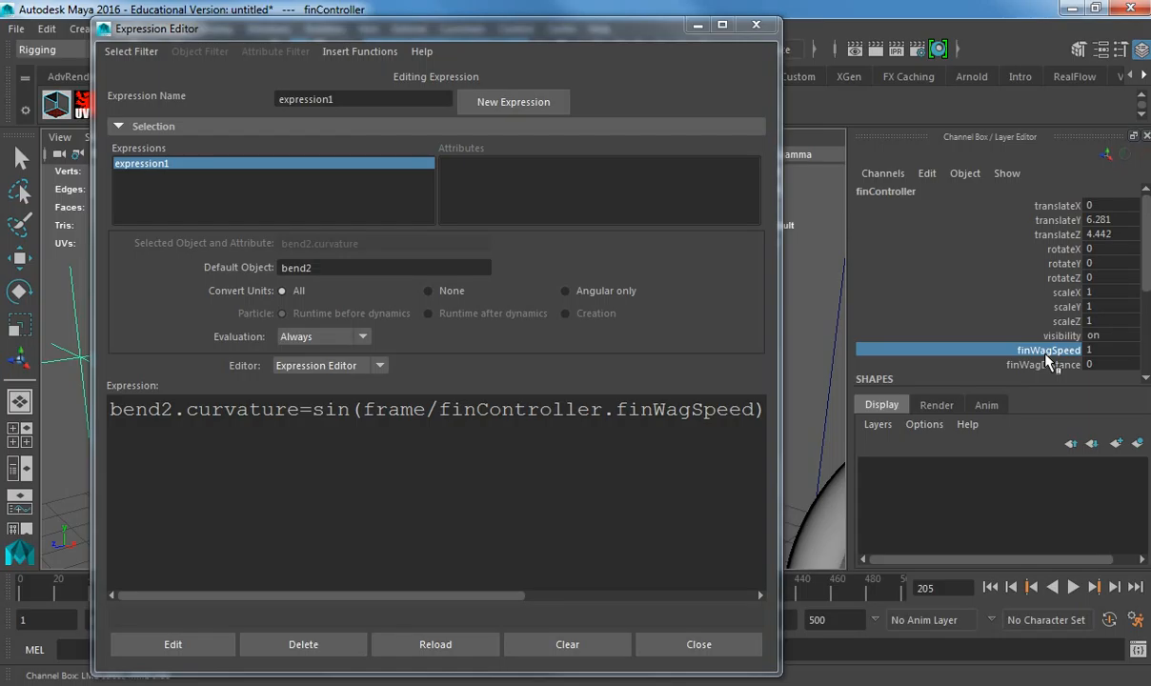
- Reapply the finished curvature expression, close the Expression Editor, and start playing the animation
click(195, 651)
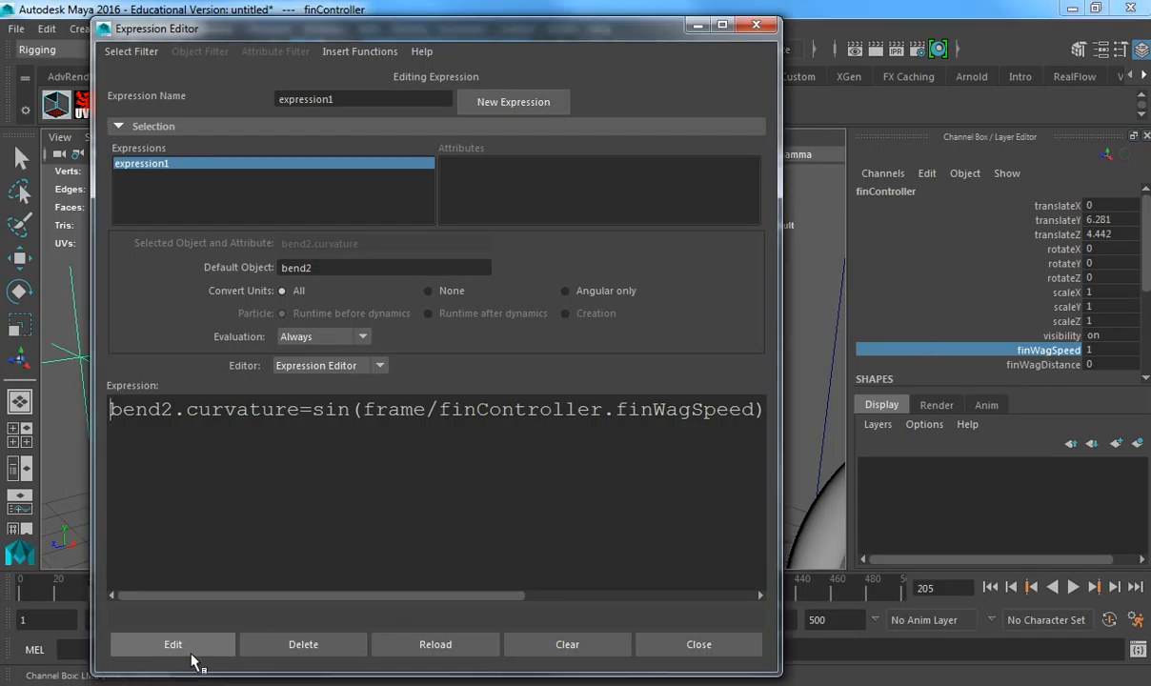
click(650, 651)
key(alt+v)
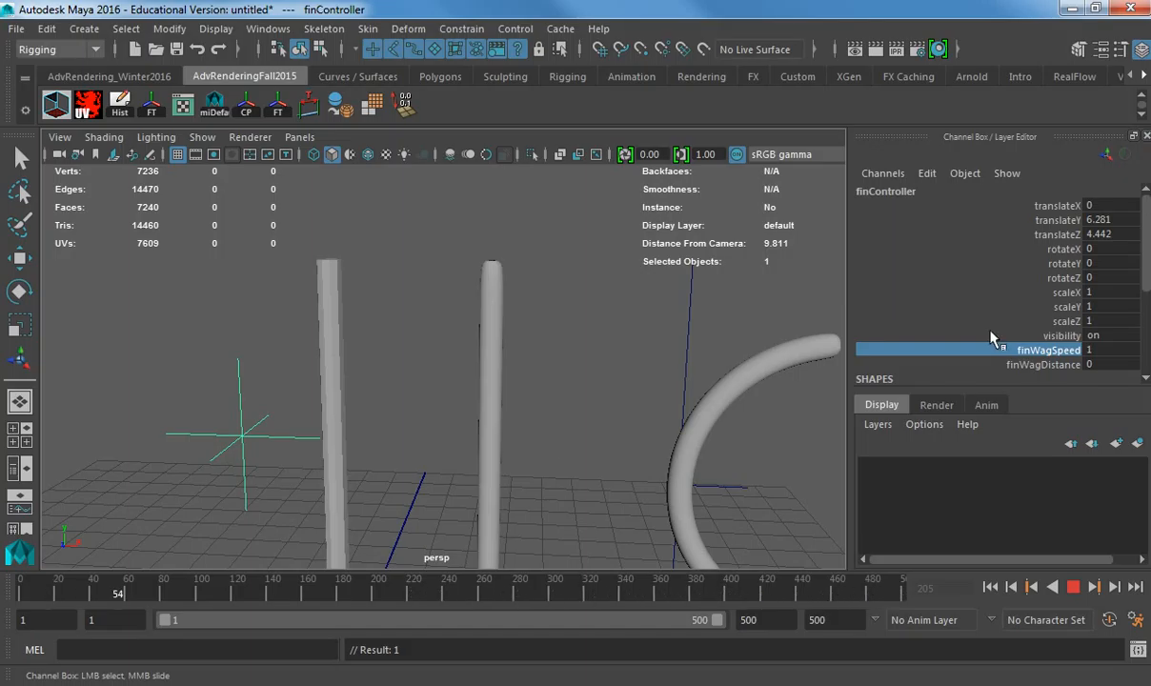
- During playback, try finWagDistance values of 30 and 1 on finController, and leave it at 50
click(1105, 364)
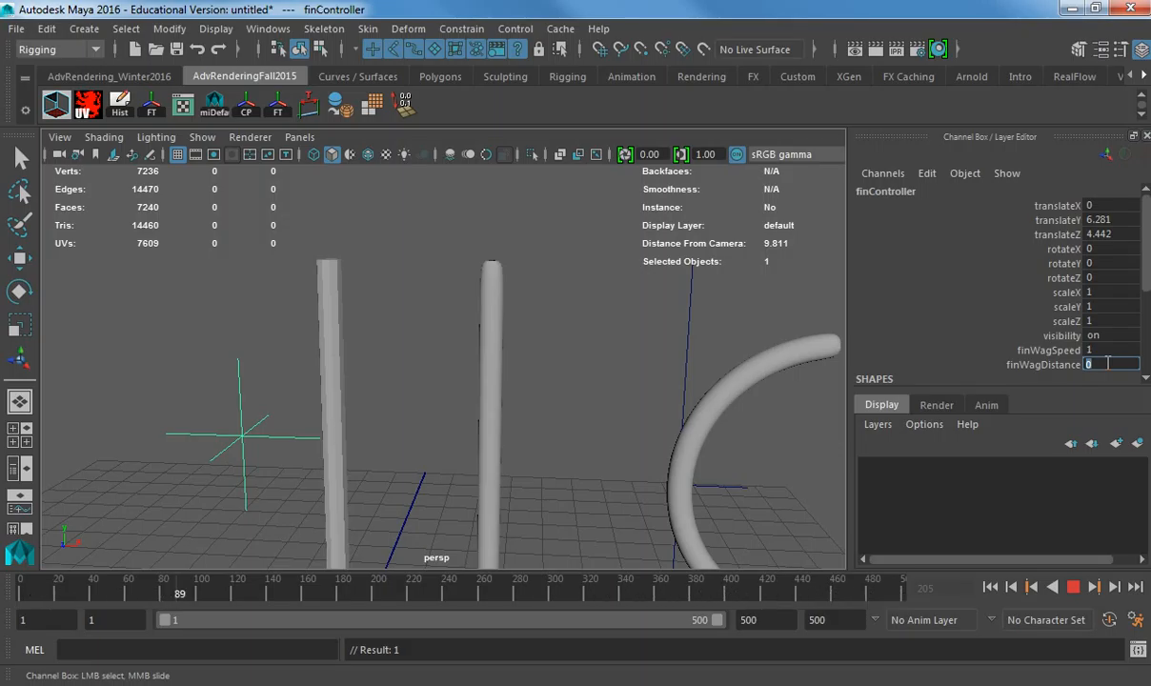
text(30)
key(Return)
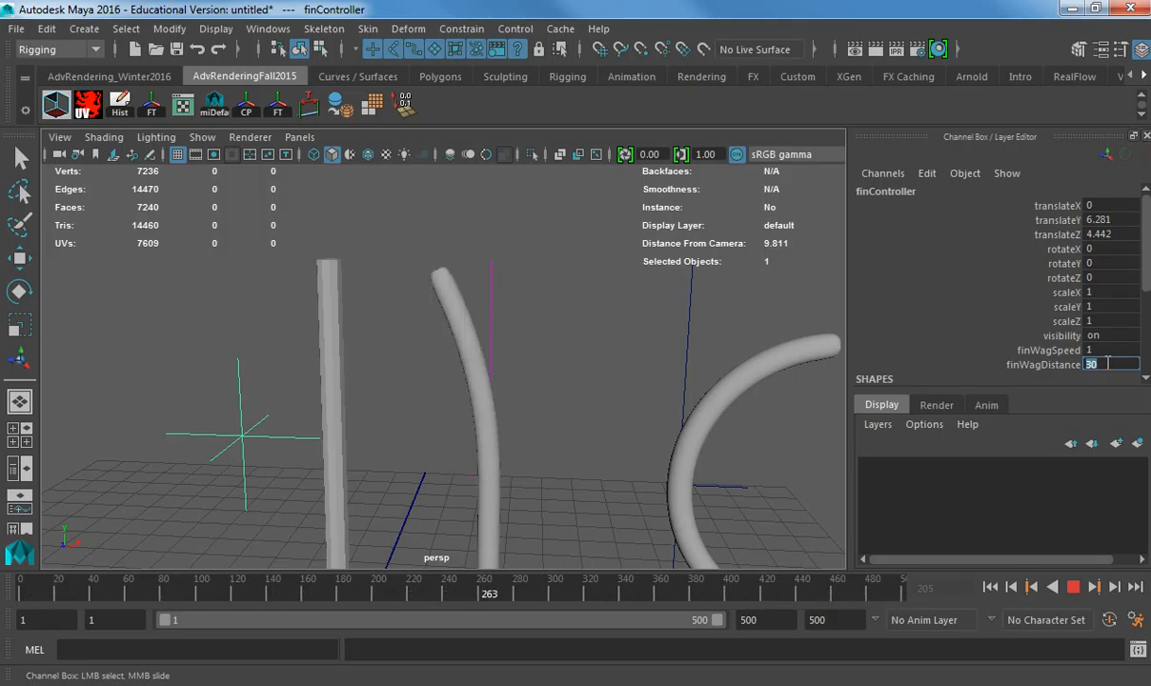
text(1)
key(Return)
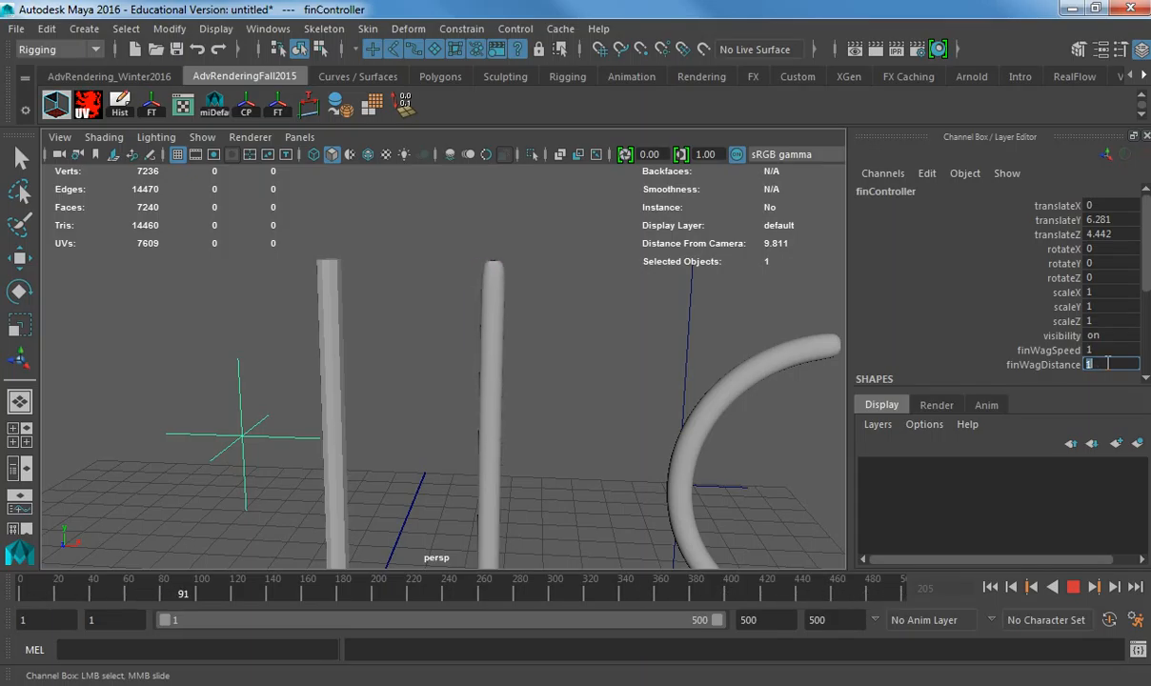
text(50)
key(Return)
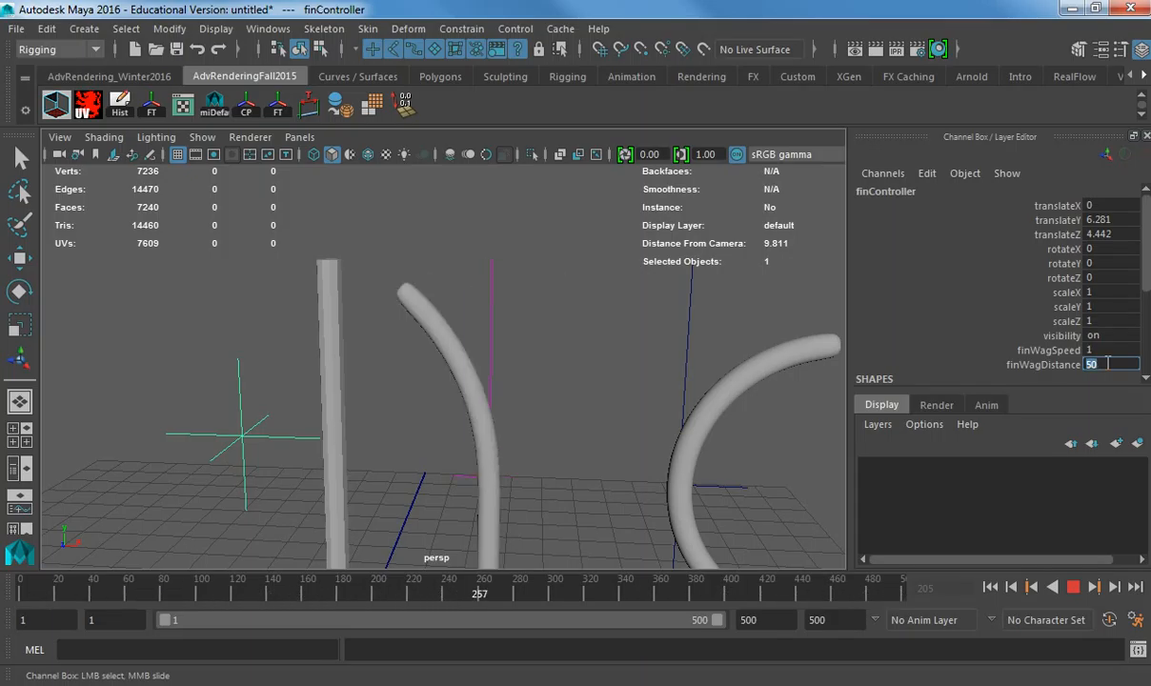
- Try a finWagSpeed of 5 on finController, set it to 20, and stop the playback
click(1093, 349)
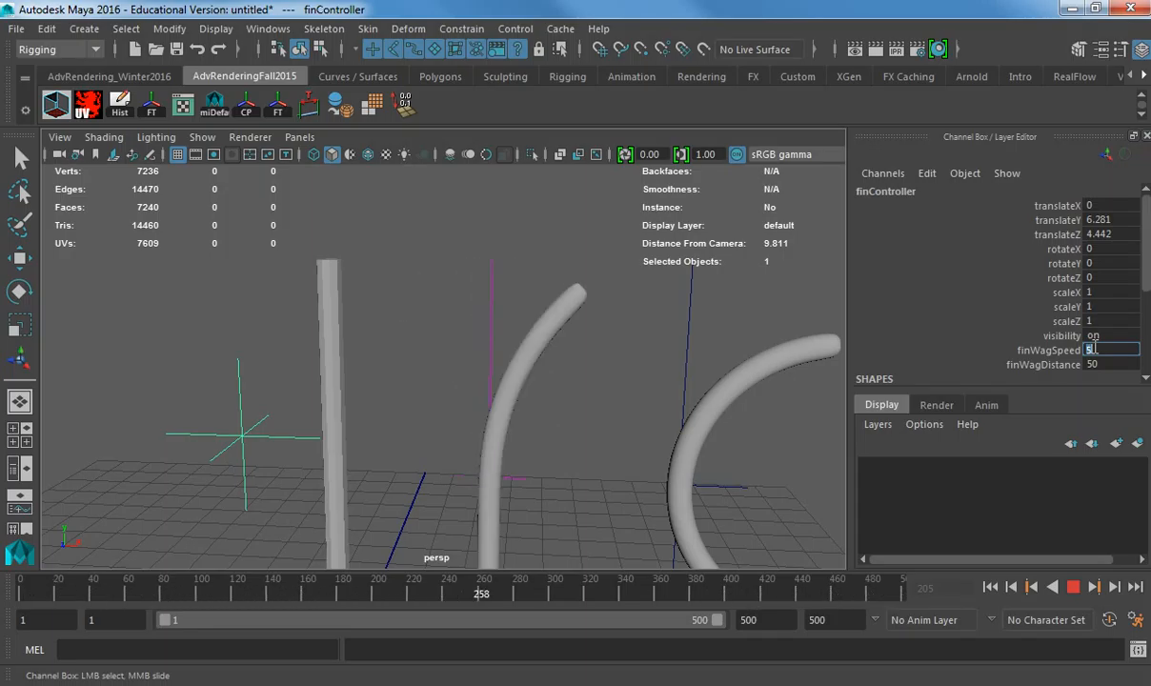
text(20)
key(Return)
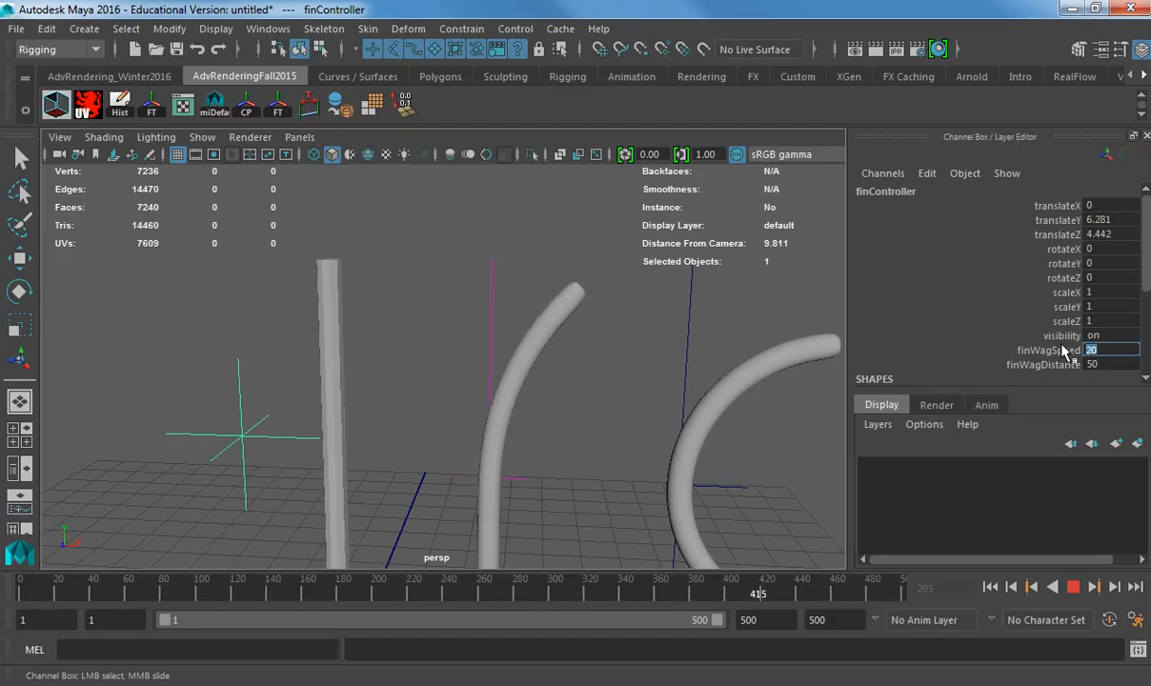
click(1069, 596)
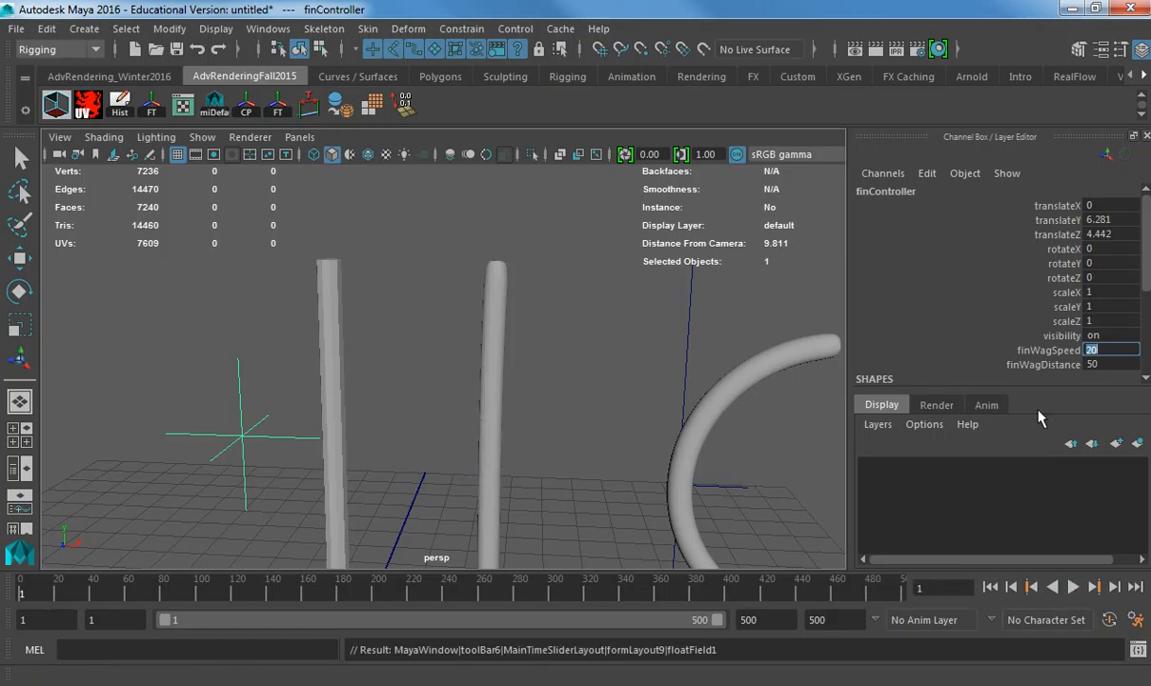
- Key finController's finWagSpeed at its current value of 20 on frame 1
click(1048, 351)
right_click(1048, 351)
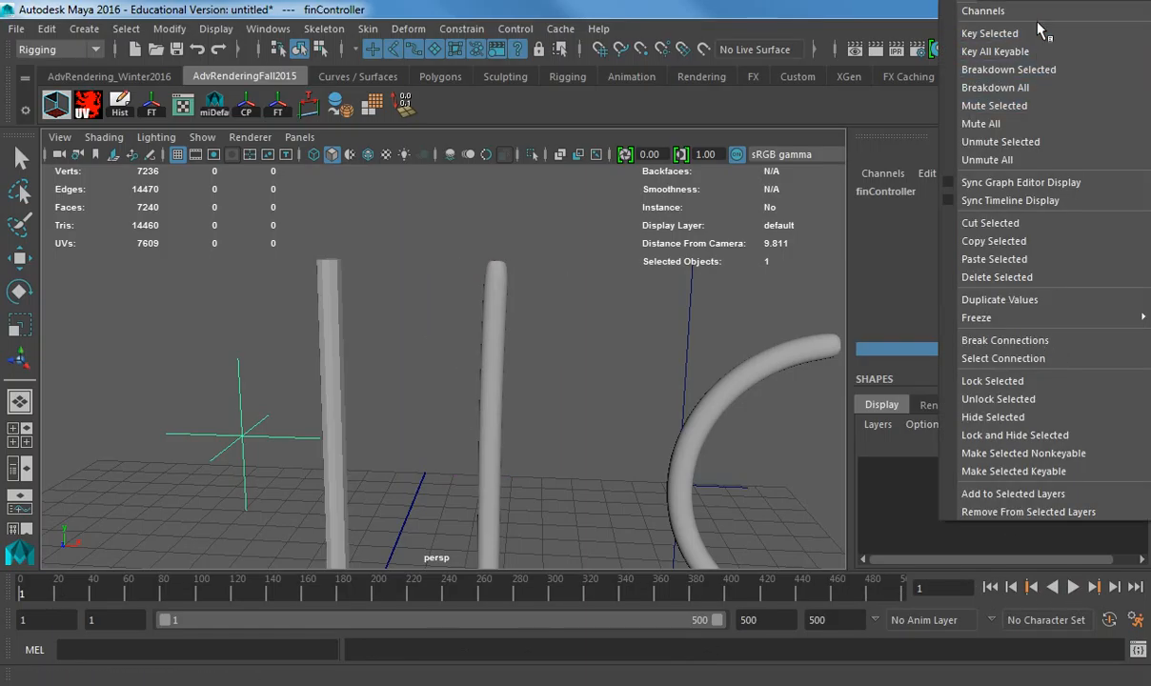
click(977, 30)
- At frame 141, try a finWagSpeed of 0, set it to .0001, and key that attribute
drag(244, 588, 274, 593)
click(1107, 349)
text(0)
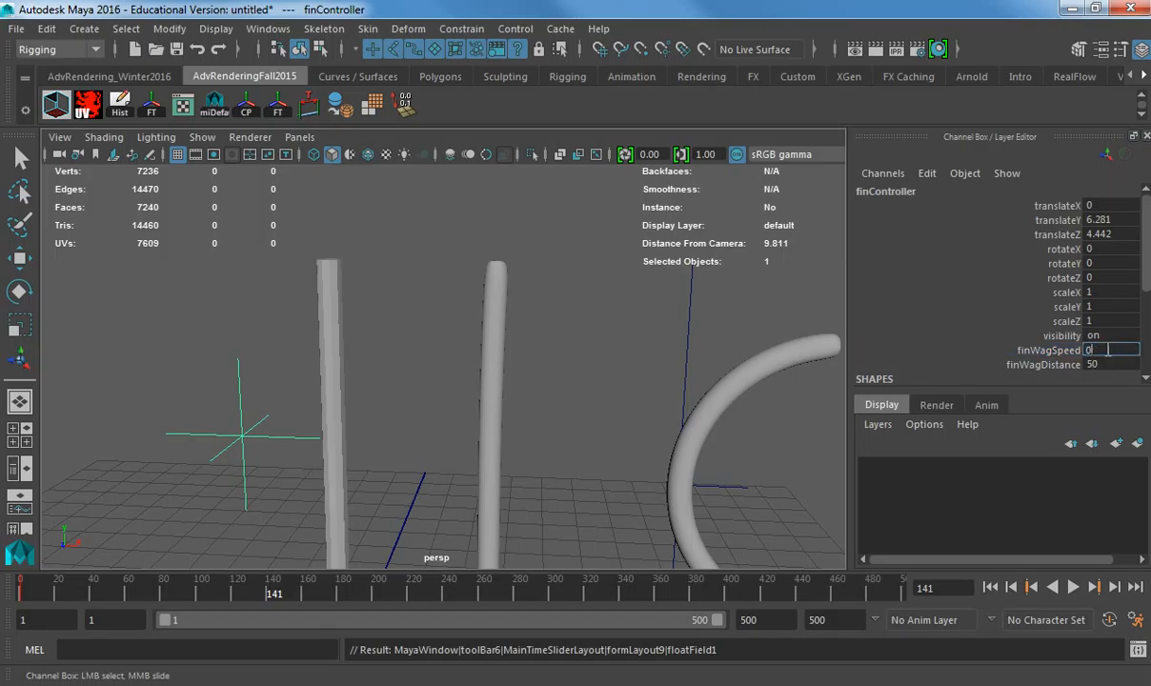
key(Return)
right_click(1060, 352)
click(892, 354)
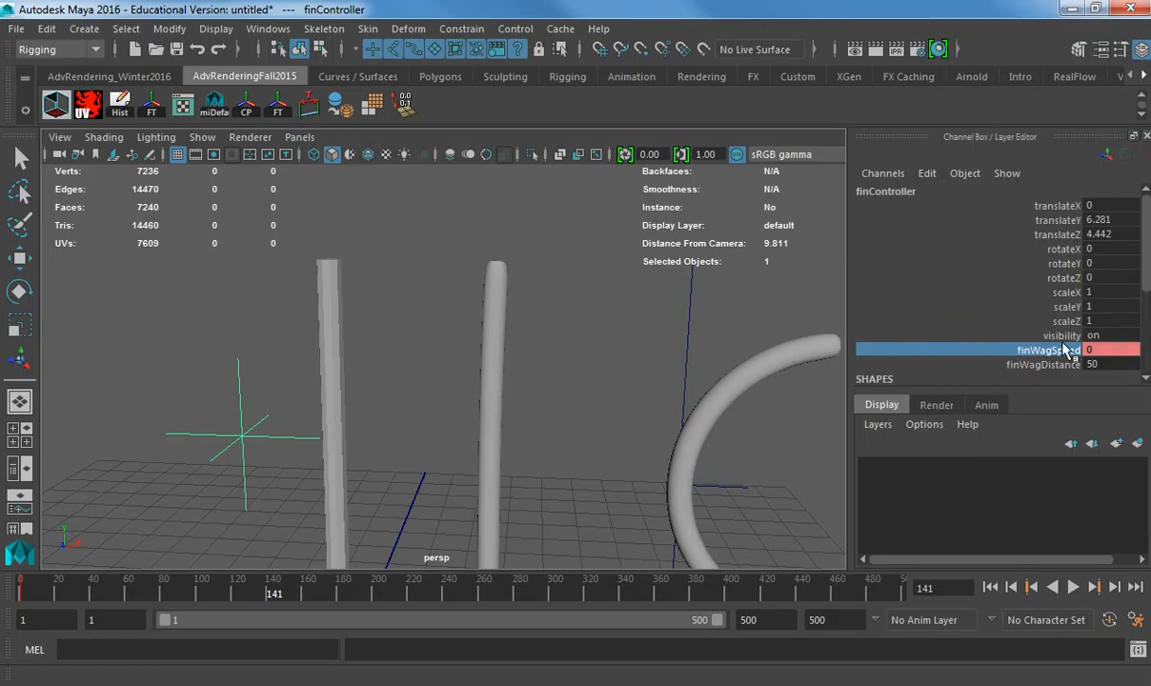
click(1098, 352)
text(.0001)
key(Return)
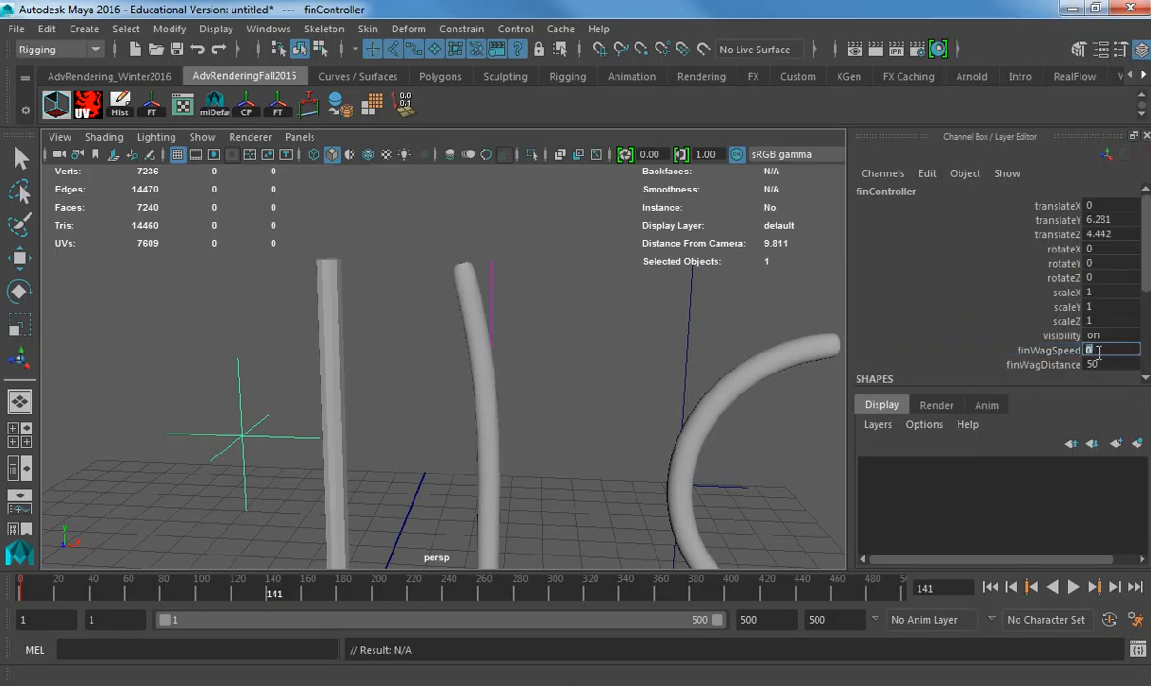
right_click(1058, 352)
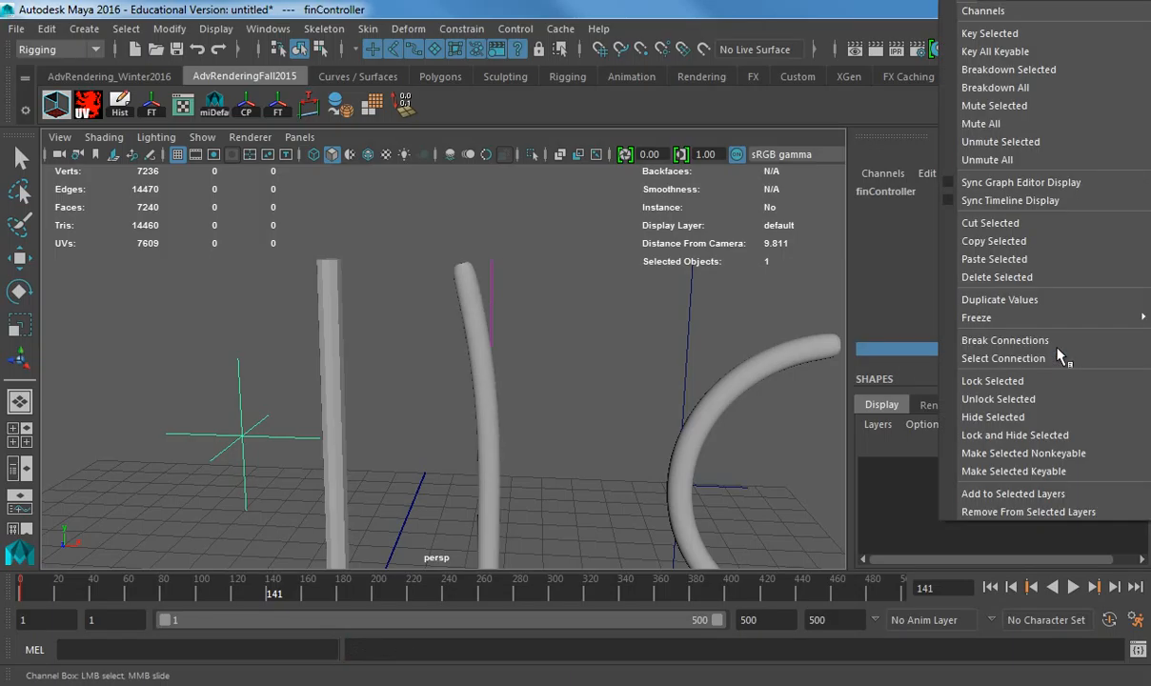
click(1038, 34)
- Play the animation from the first frame to check the keyed finWagSpeed, and stop the playback
click(989, 588)
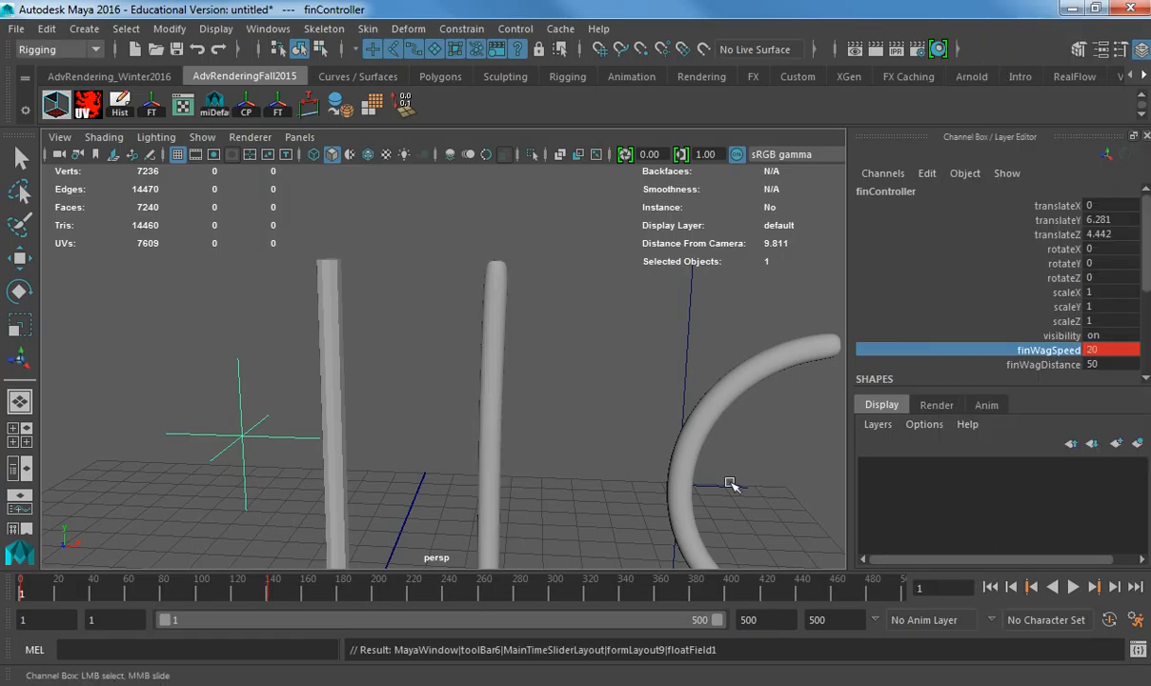
key(alt+v)
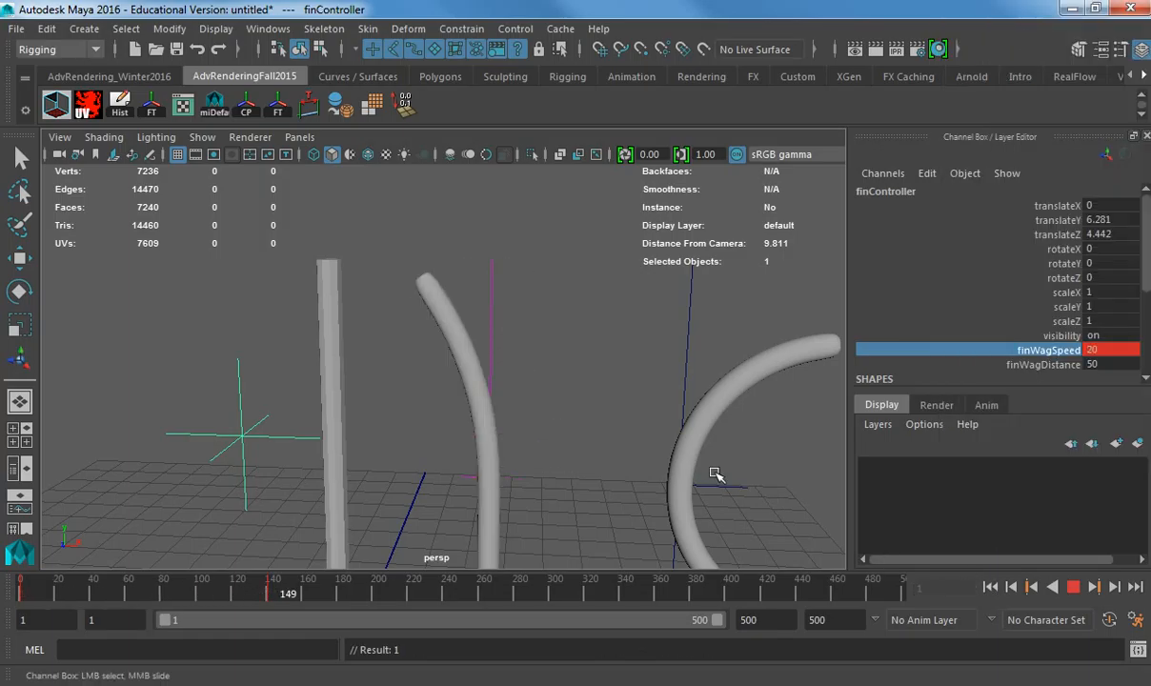
key(alt+v)
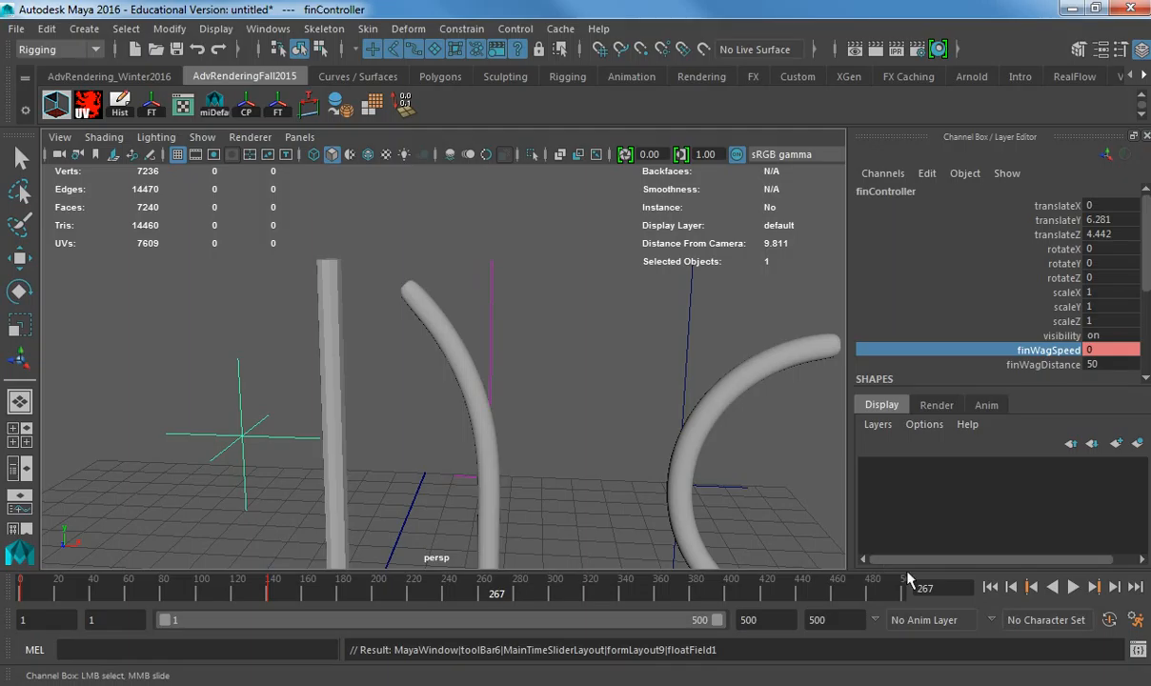
- Go back to the key at frame 141, set finWagSpeed to 60000, and key it again
click(1030, 587)
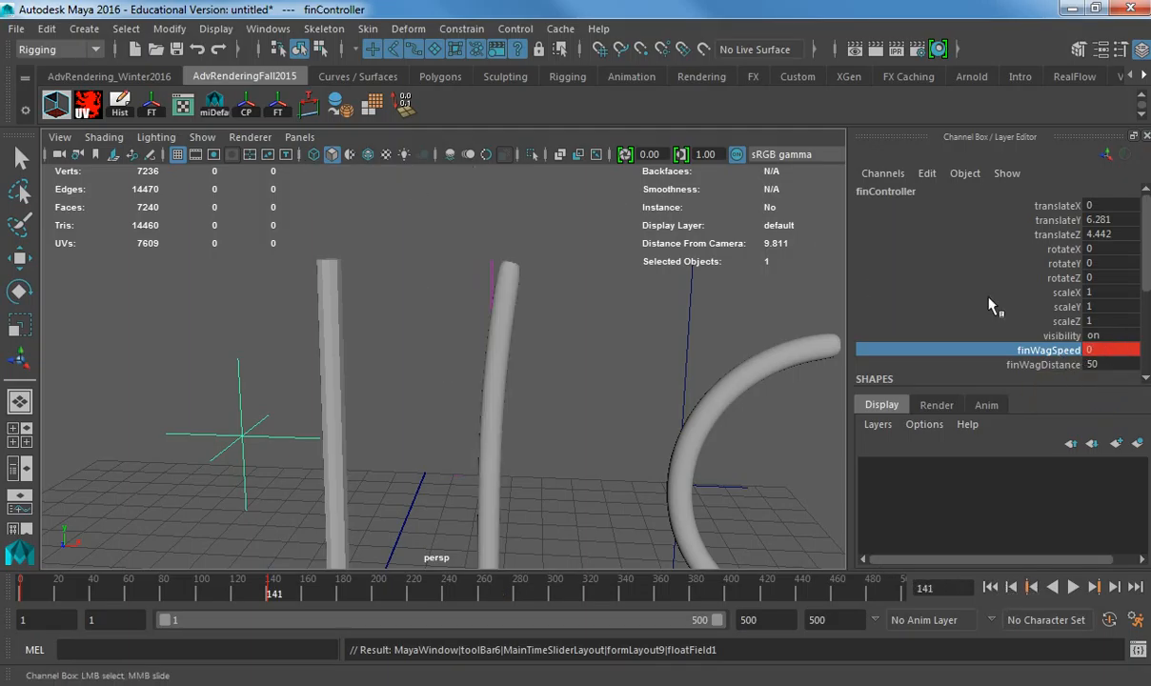
double_click(1096, 351)
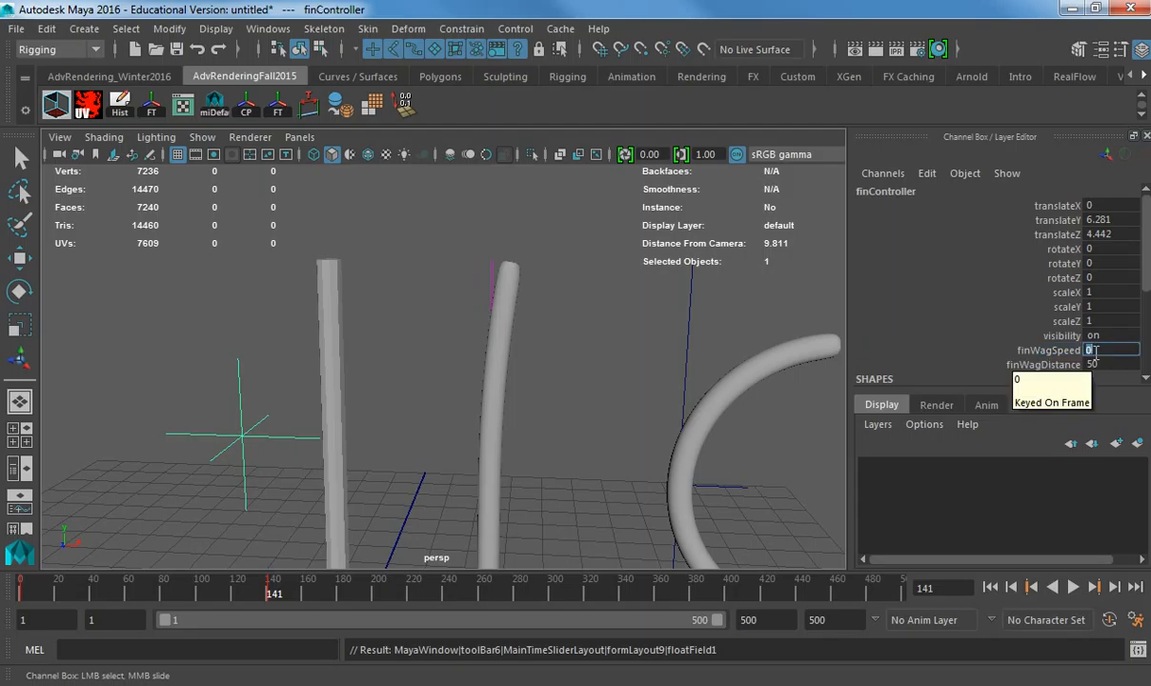
text(60000)
key(Return)
right_click(985, 350)
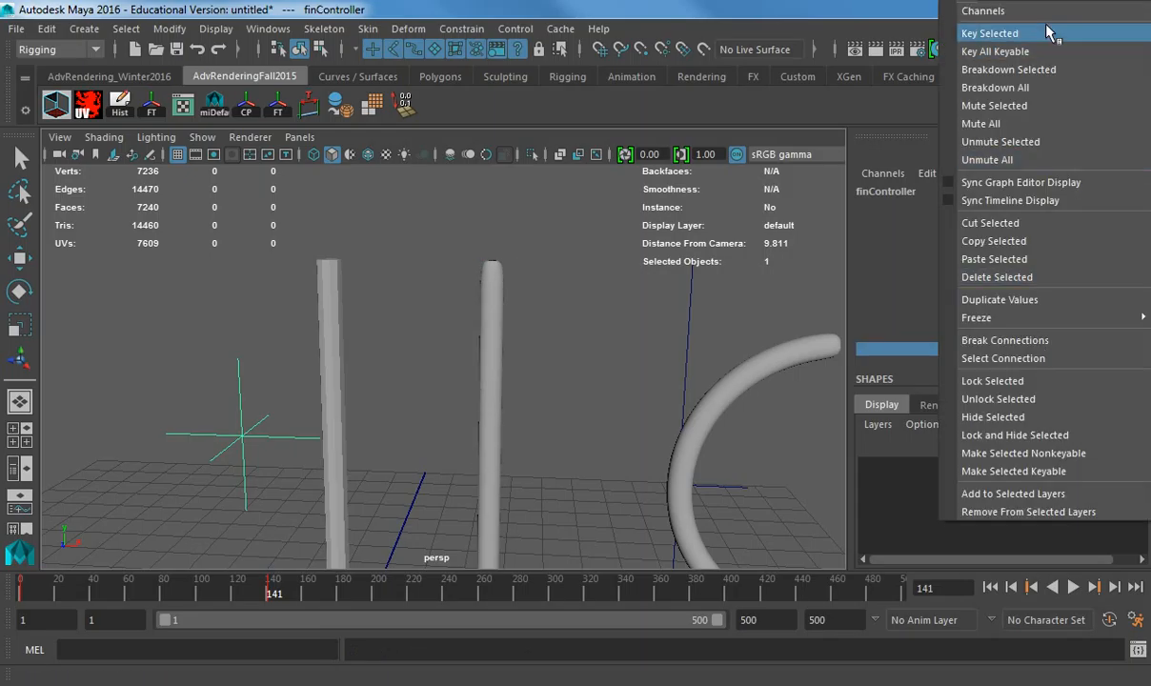
click(984, 36)
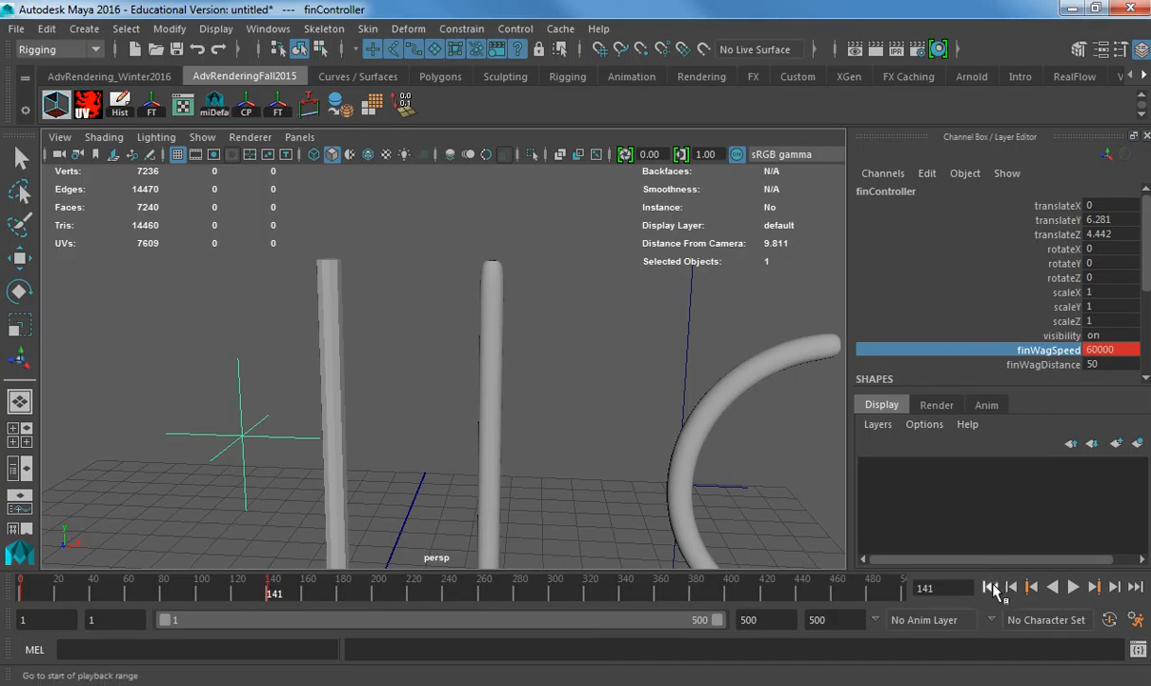
- Break finWagSpeed's connections at frame 1 to remove its keys, and briefly play the animation
click(990, 587)
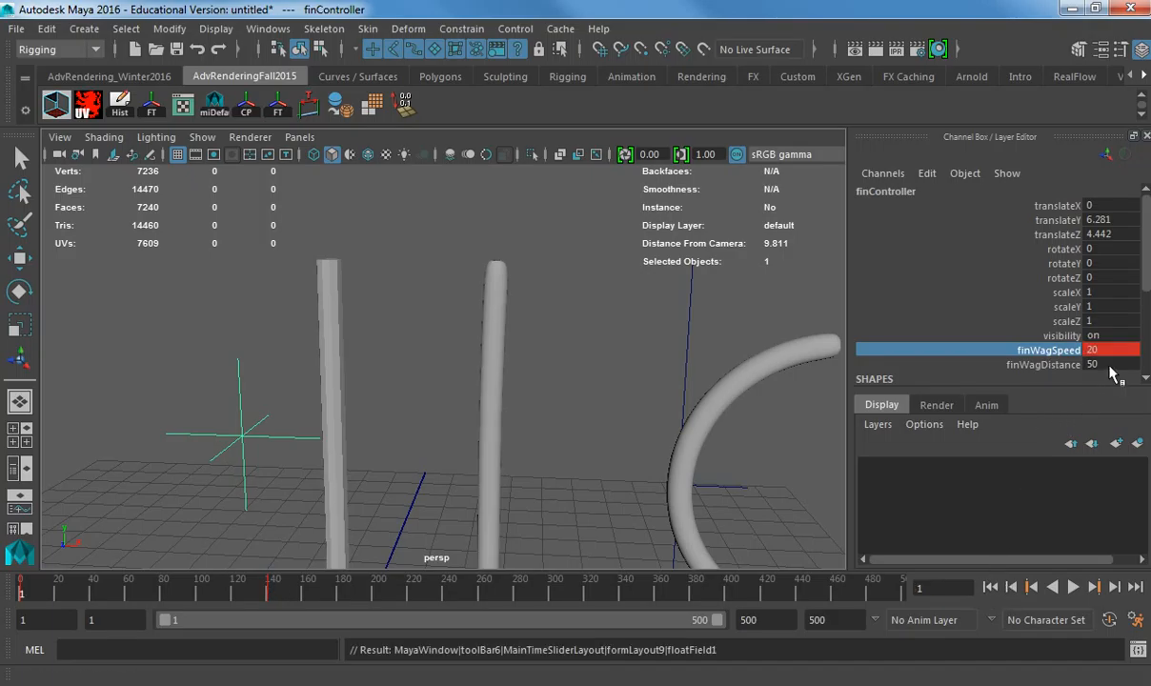
right_click(1001, 328)
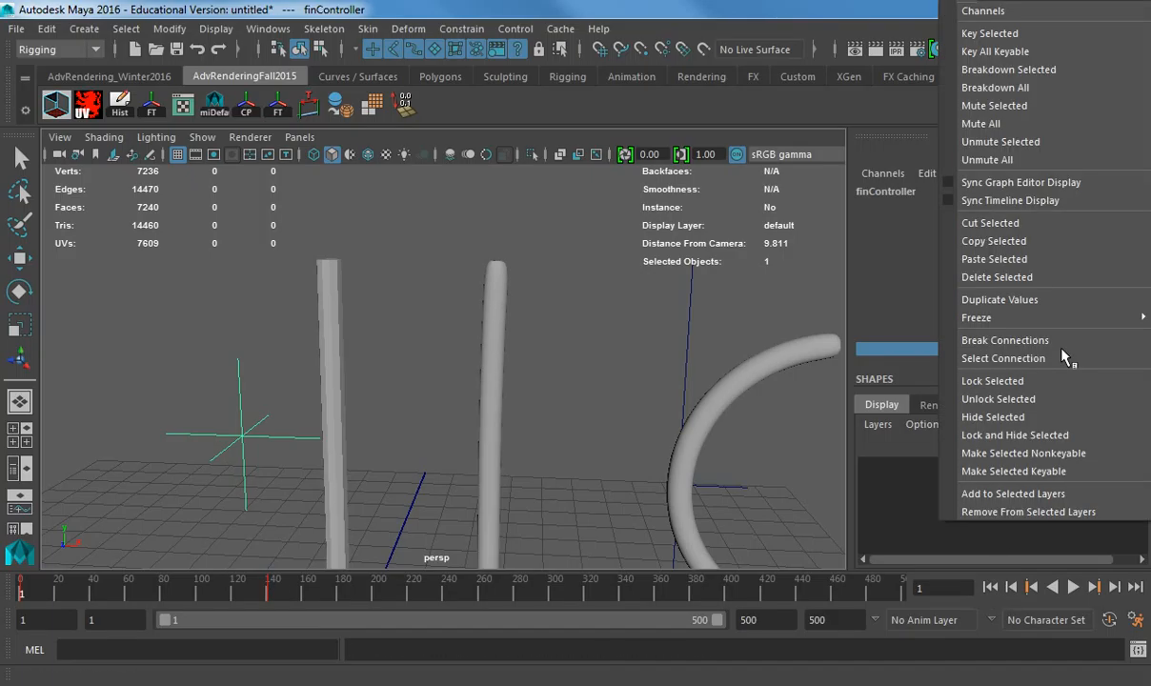
click(998, 342)
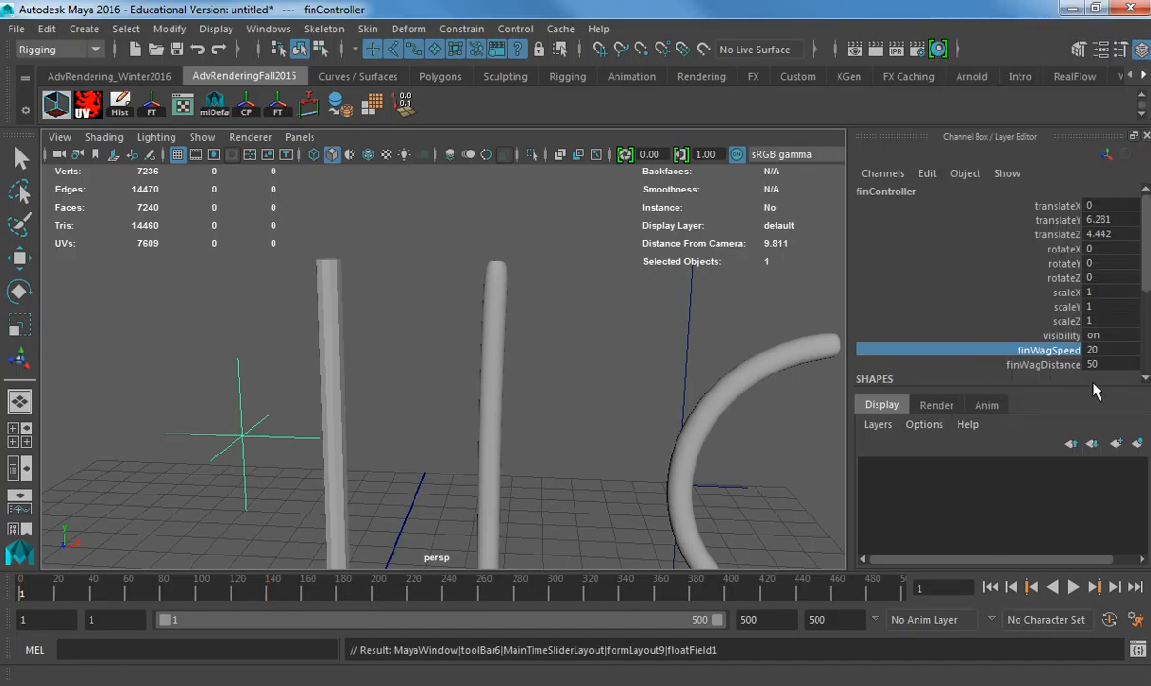
click(1071, 587)
click(1073, 587)
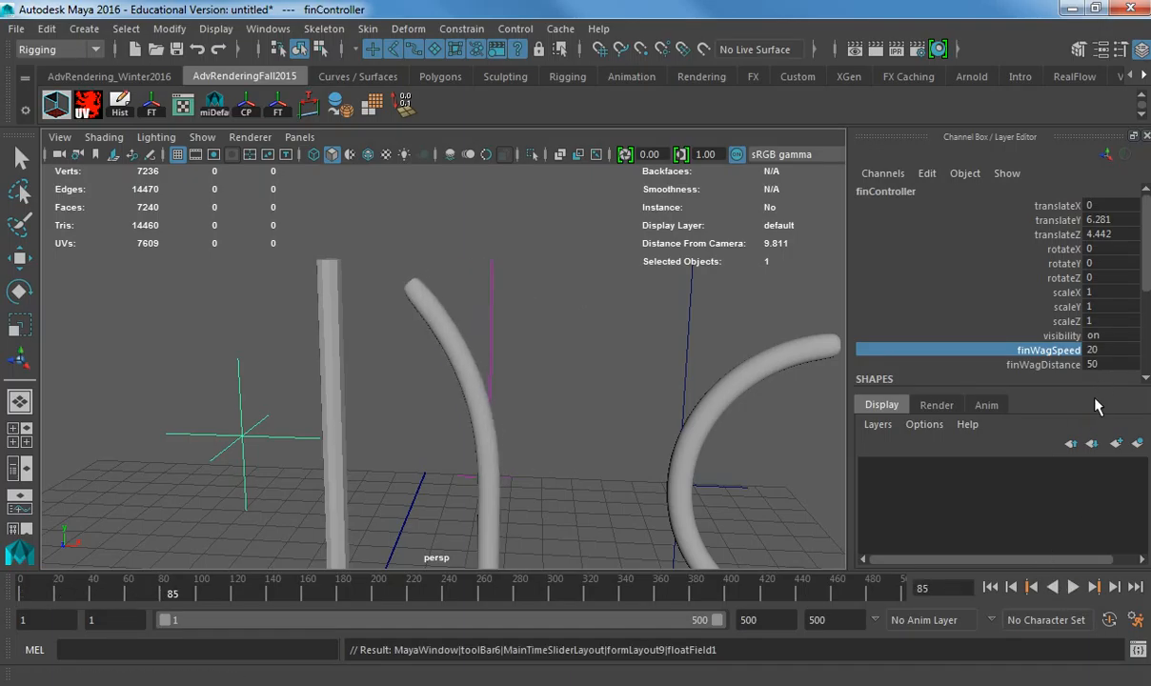
- Key finController's finWagDistance at 50 on frame 85
click(1048, 365)
right_click(1048, 365)
click(1024, 36)
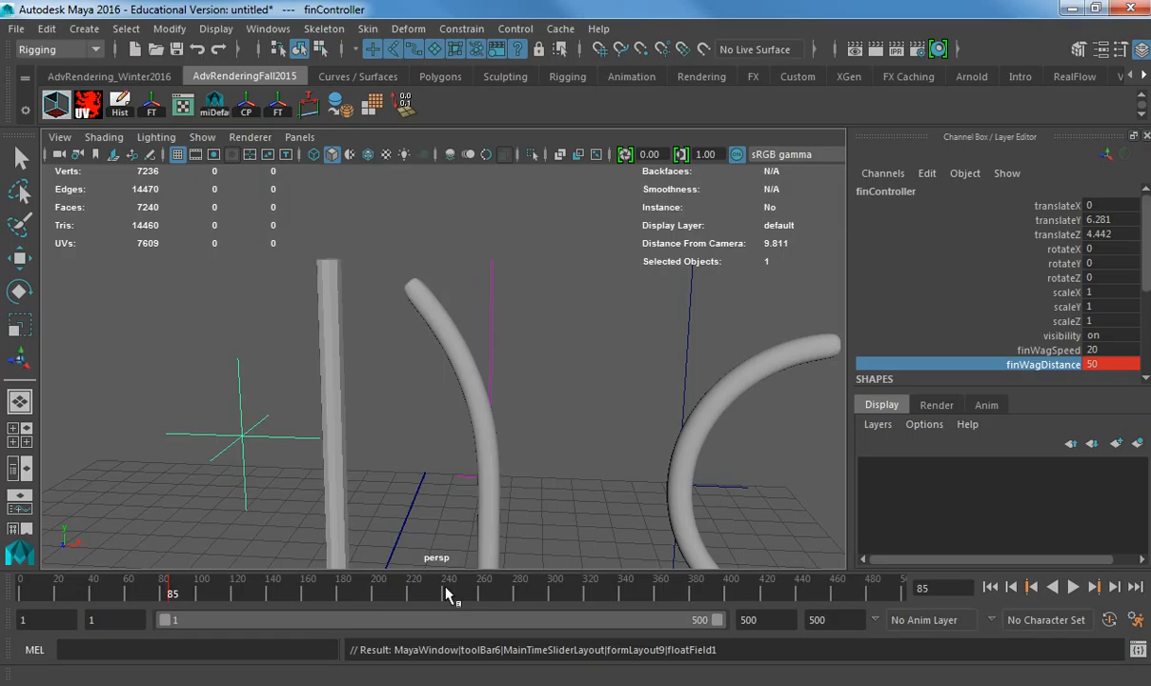
- At frame 240, set finWagDistance to 0 and key it
click(448, 590)
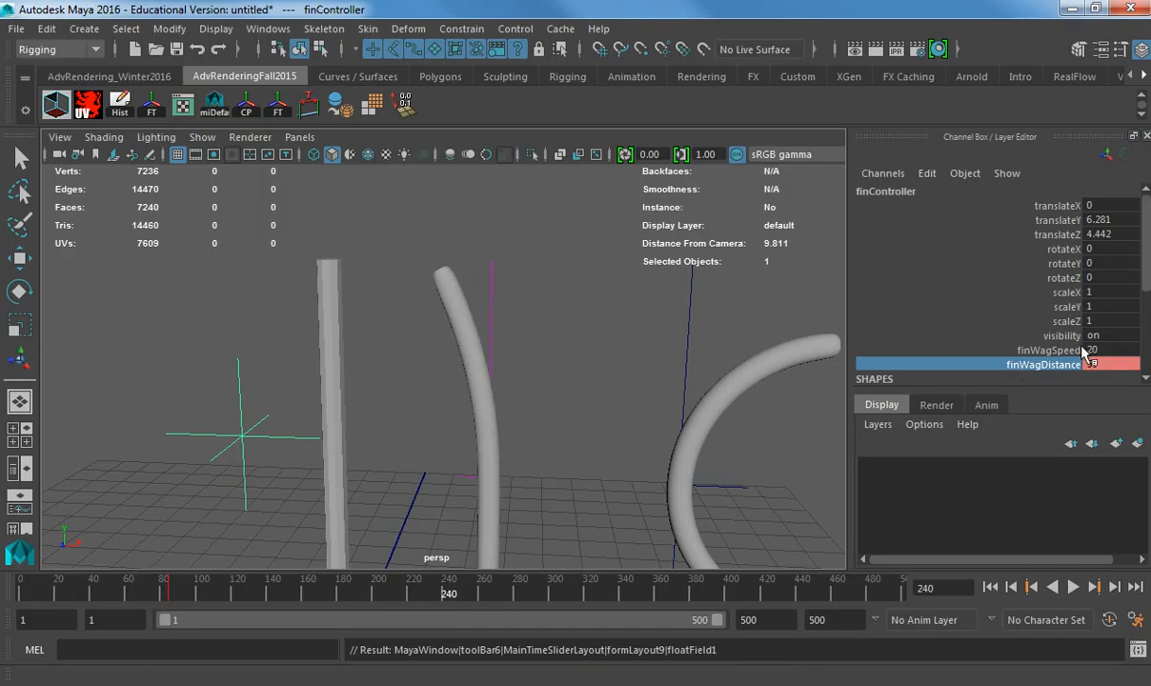
click(1117, 366)
text(0)
key(Return)
right_click(1045, 369)
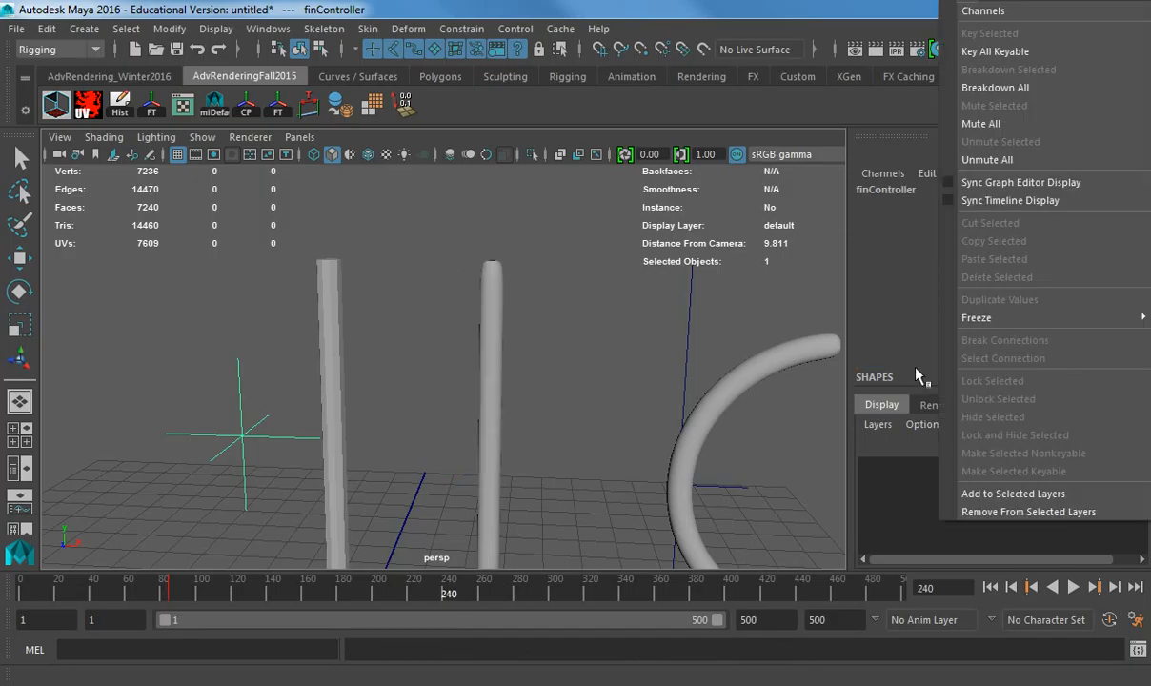
click(916, 367)
right_click(1045, 373)
click(996, 35)
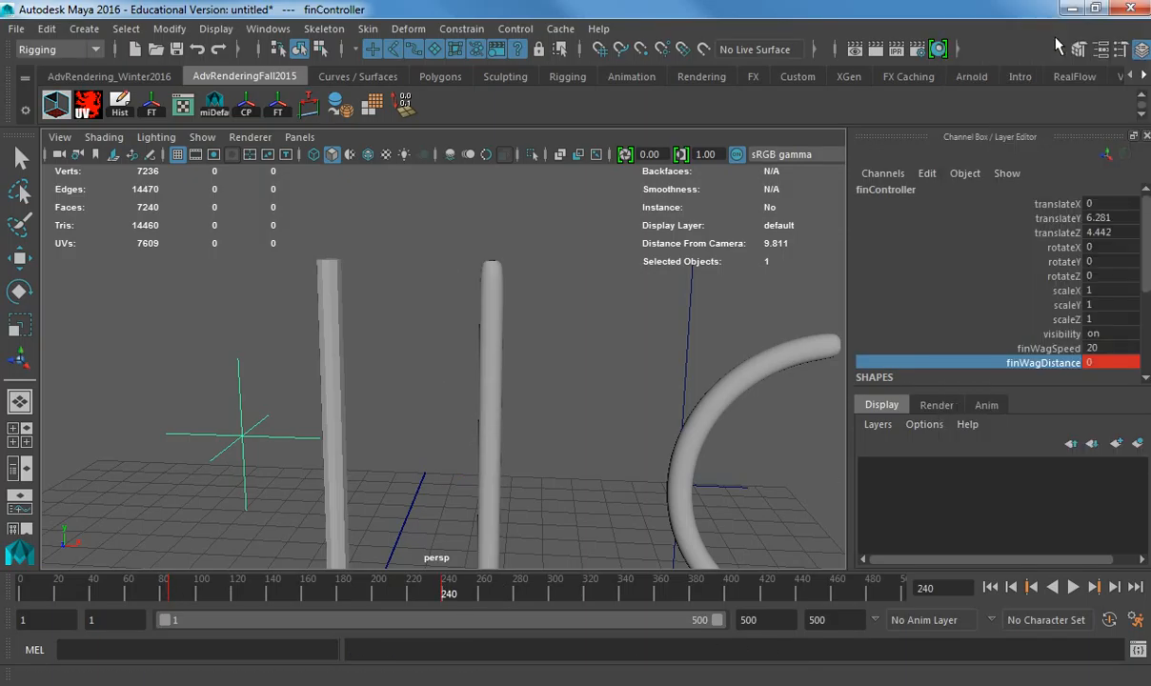
- Play the animation from the start to check the keyed finWagDistance, and stop the playback
click(989, 585)
click(1073, 587)
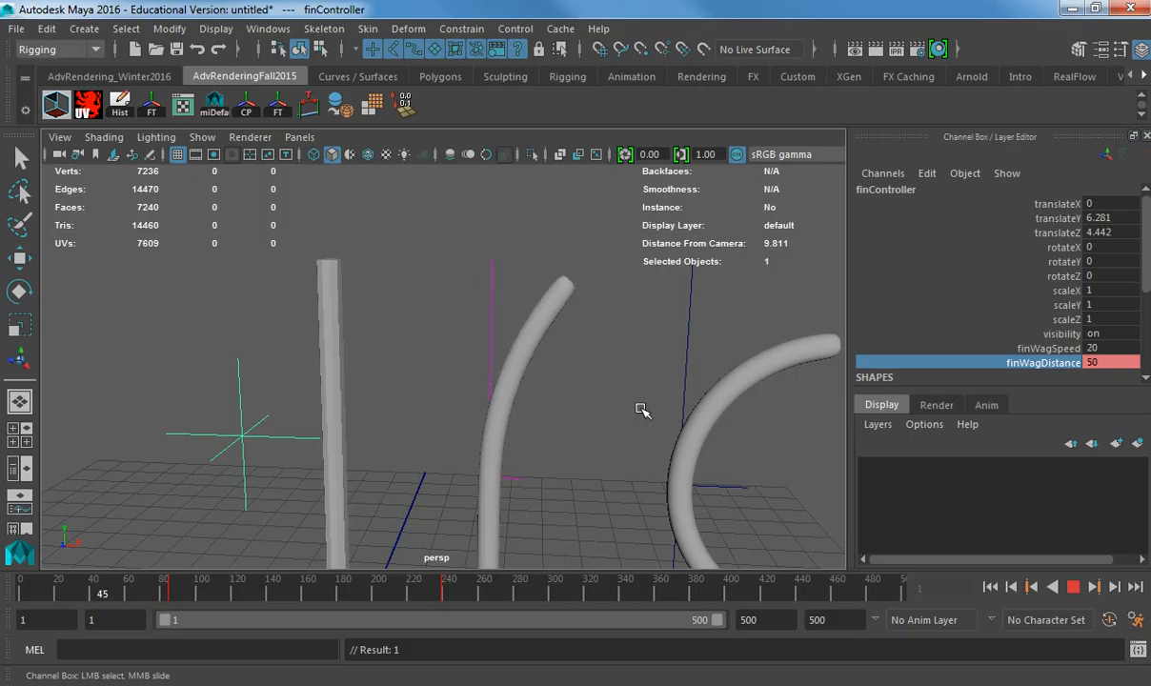
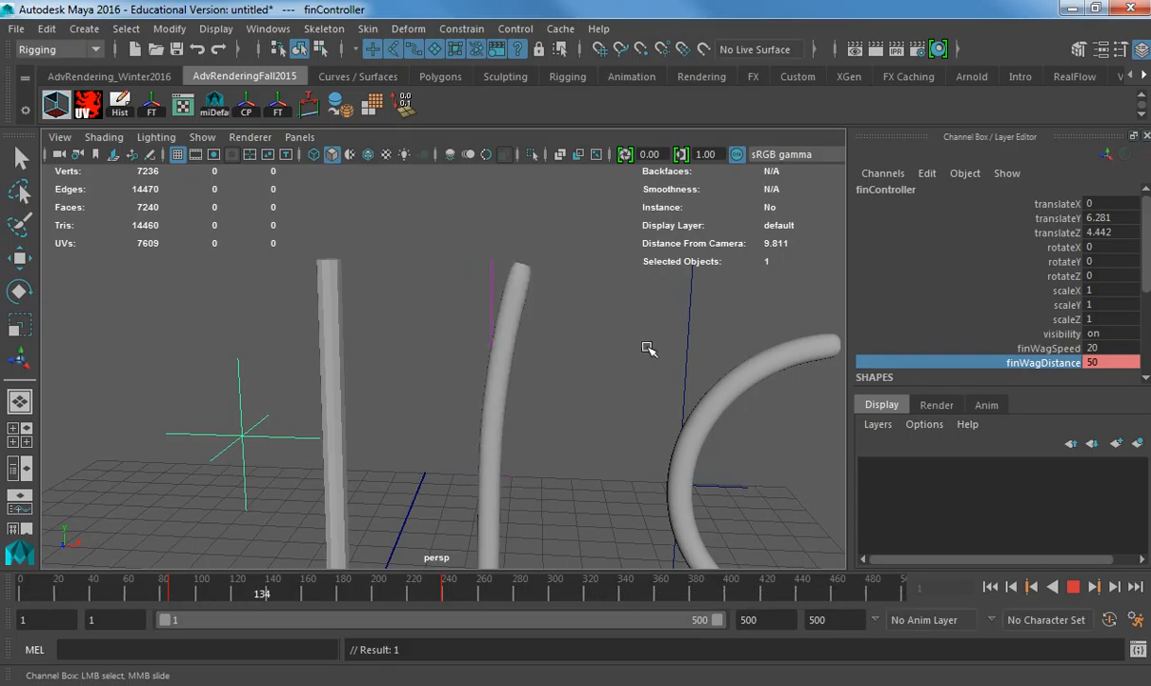
key(Escape)
- Break finWagDistance's connections to remove its keys, and set finWagDistance to 10
right_click(1024, 375)
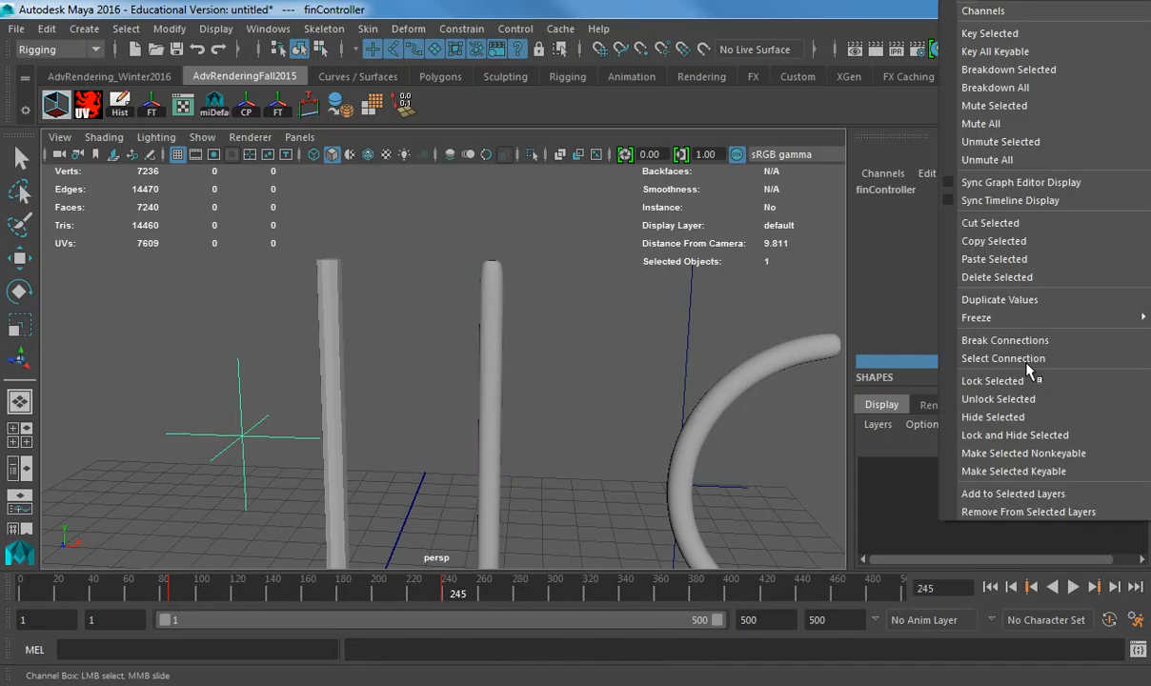
click(960, 333)
click(1105, 362)
text(10)
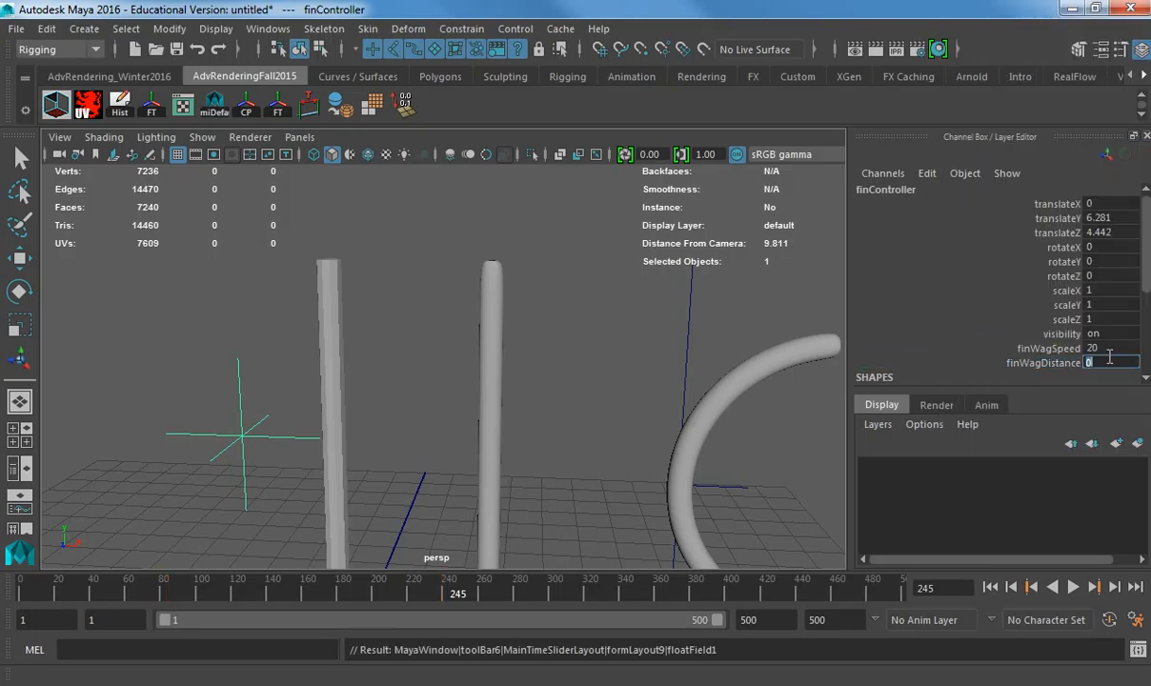
key(Return)
- Add a nonlinear Flare deformer to the middle cylinder and expand its flare1 input attributes
click(494, 373)
alt+middle_drag(559, 346, 550, 211)
scroll(547, 195, down, 1)
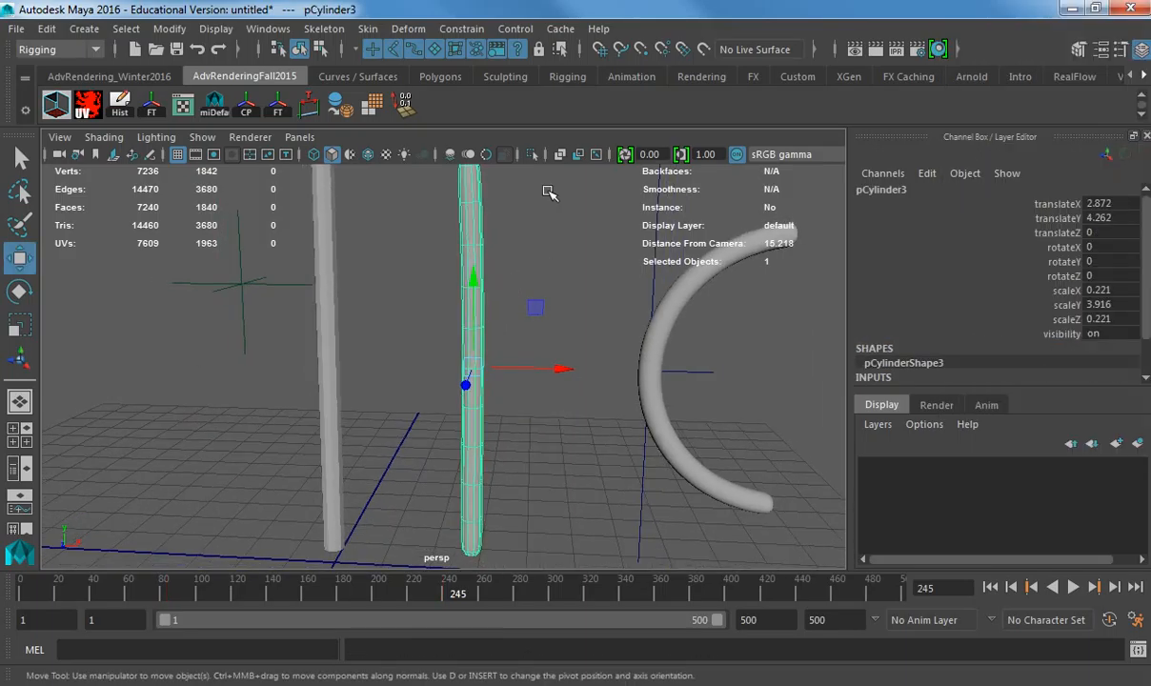
click(400, 29)
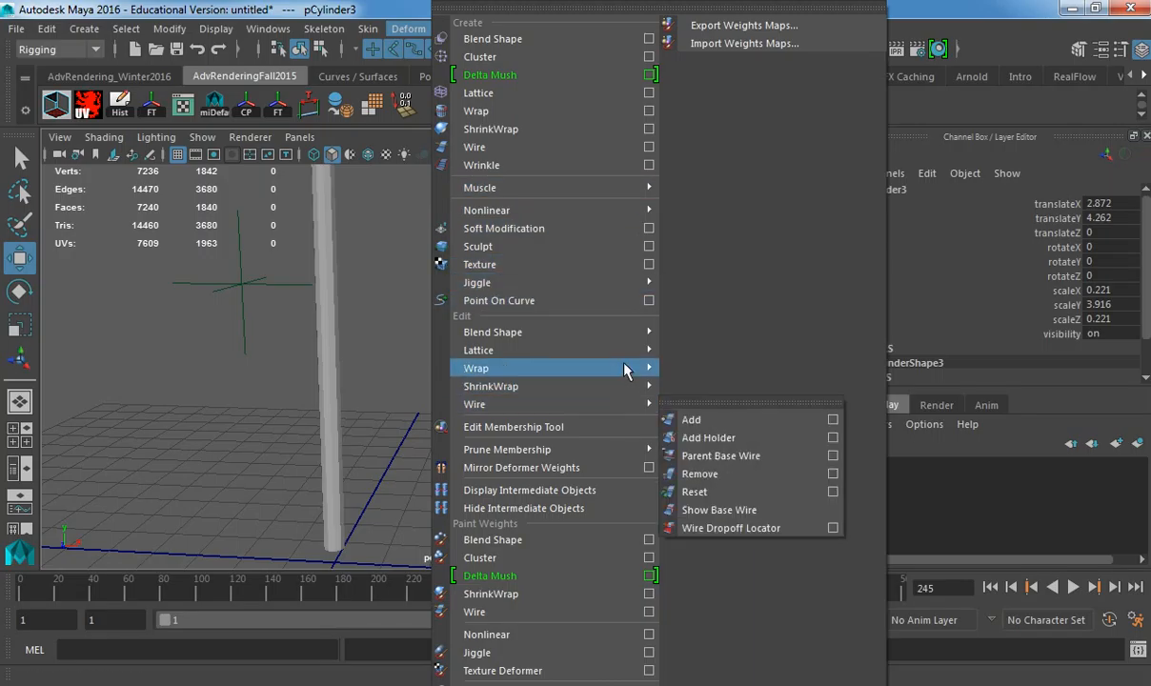
mouse_move(633, 341)
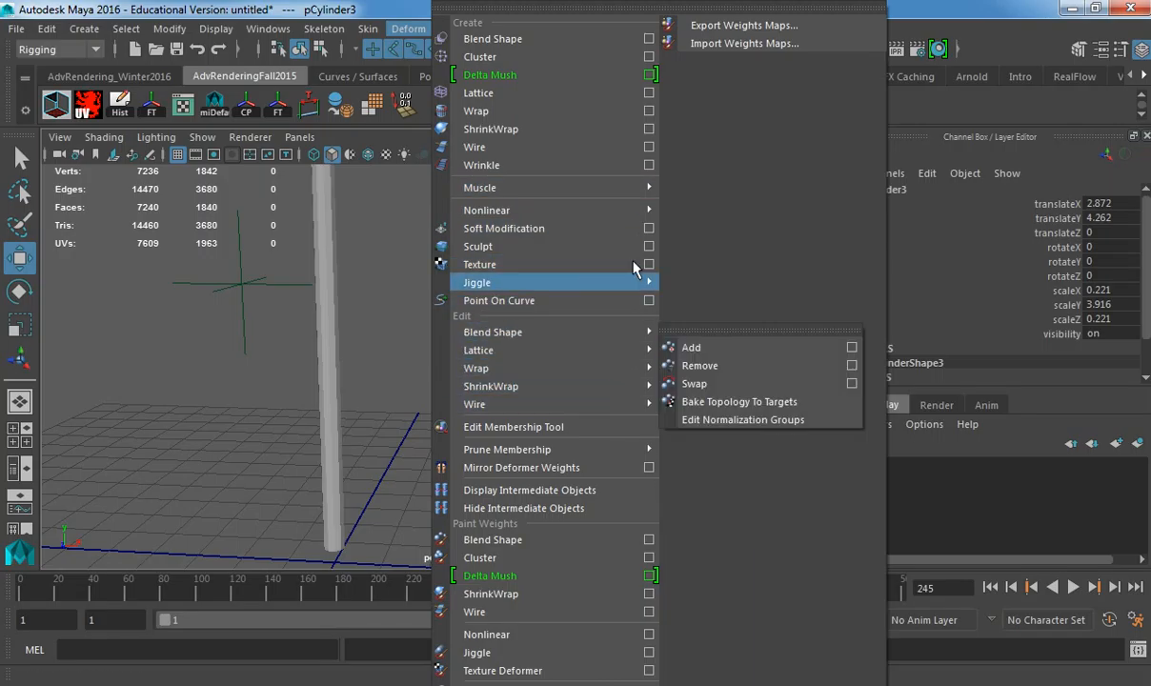
mouse_move(609, 209)
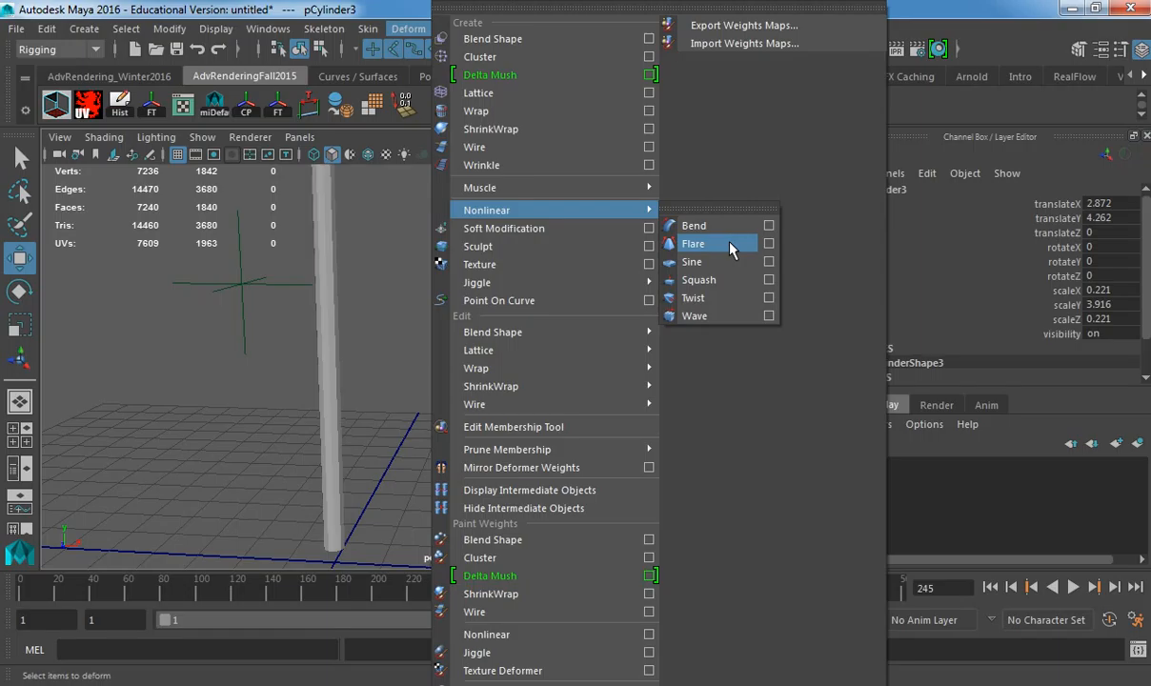
click(730, 248)
scroll(1003, 340, down, 1)
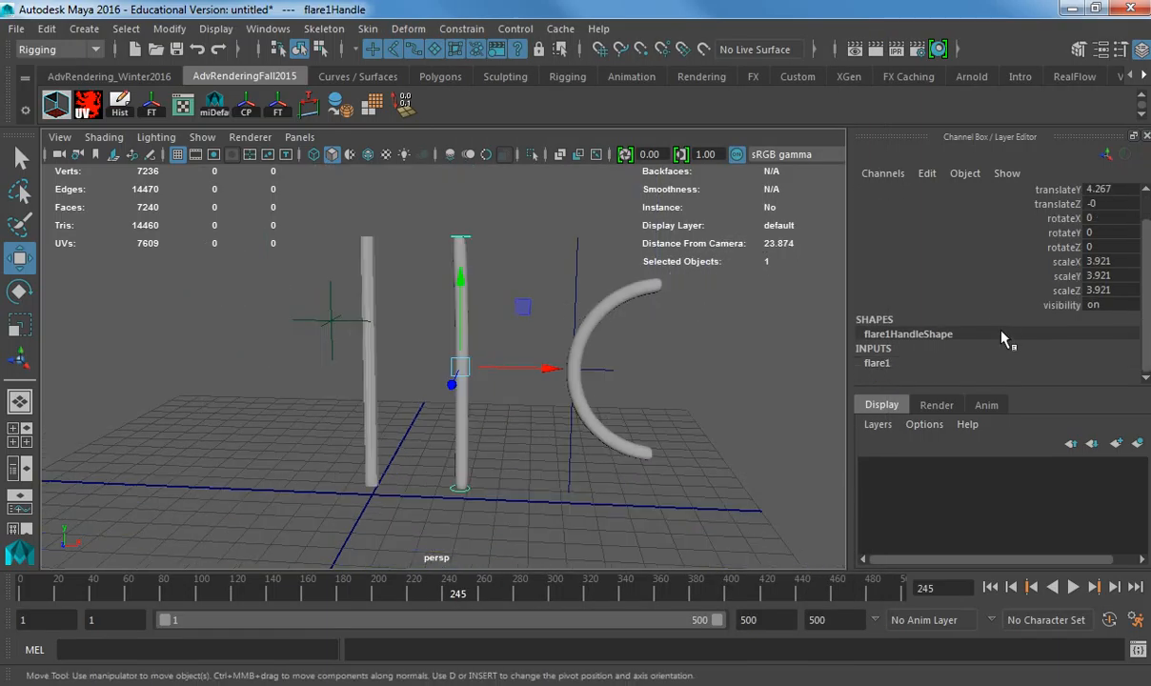
click(911, 363)
- Try varying flare1's startFlareX and startFlareZ together, and undo the change
click(1055, 276)
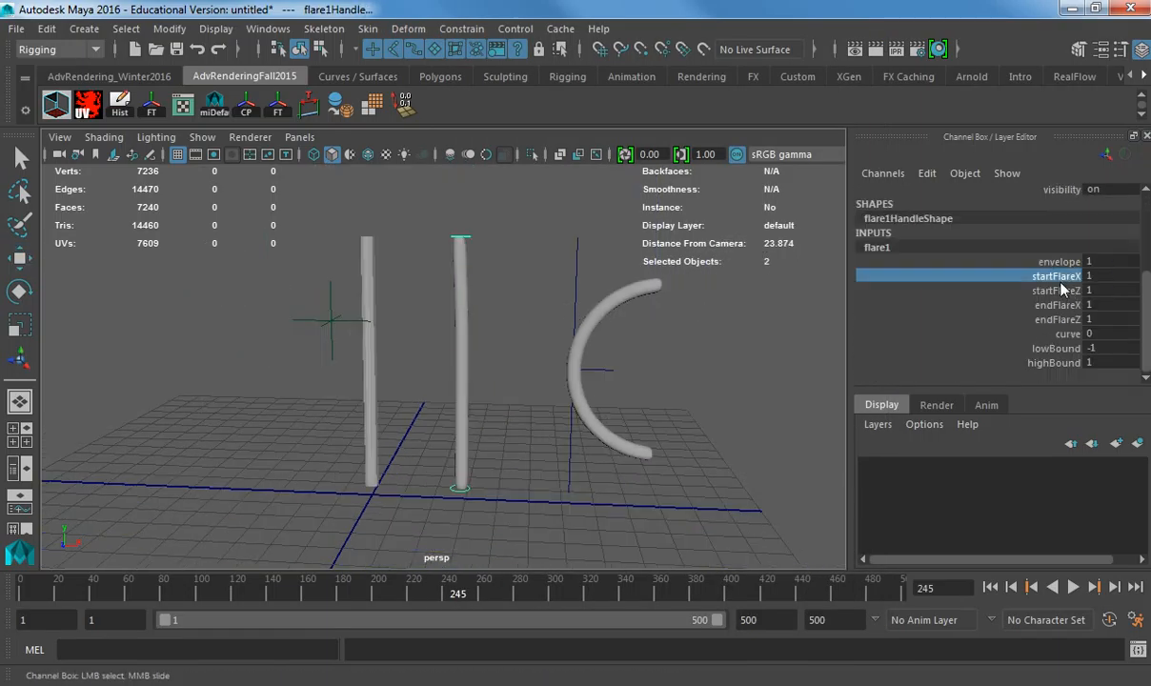
shift+click(1055, 290)
middle_drag(456, 306, 519, 308)
key(ctrl+z)
- Try varying flare1's endFlareX and endFlareZ together, and undo the change
click(962, 305)
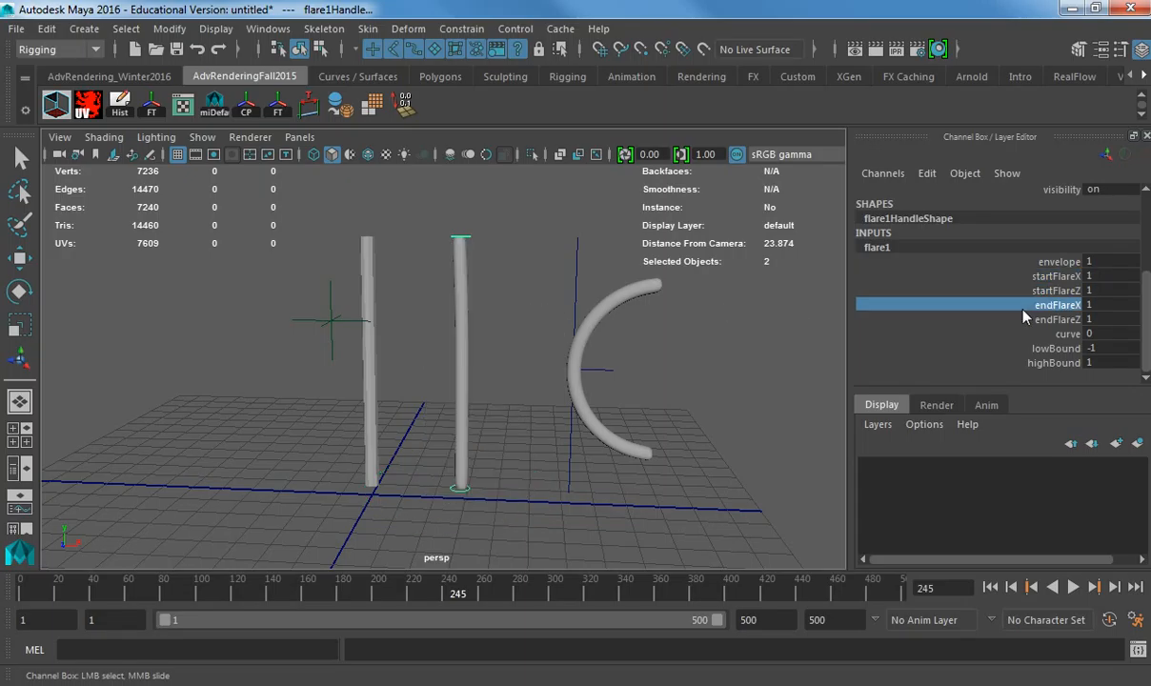
shift+click(963, 320)
mouse_move(718, 322)
middle_down()
mouse_move(673, 326)
mouse_move(711, 325)
middle_up()
key(ctrl+z)
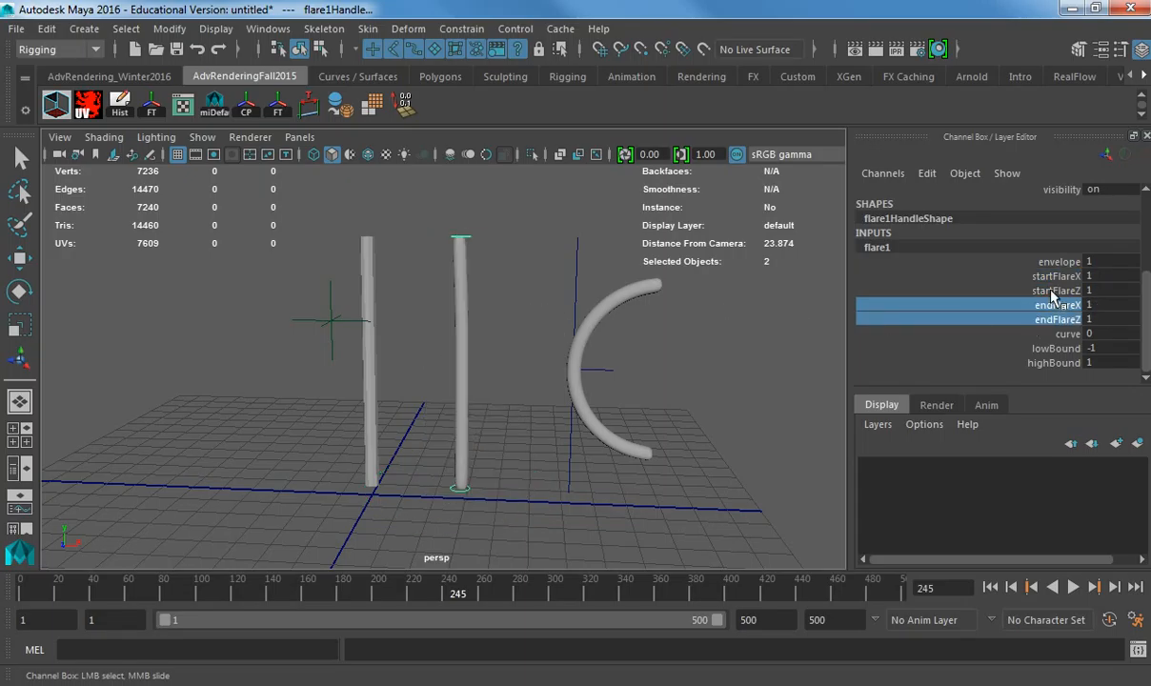
- Select flare1's startFlareX and startFlareZ again, test varying them together, and undo the change while keeping both selected
click(1055, 275)
shift+click(1055, 289)
scroll(1053, 290, up, 5)
scroll(1048, 305, down, 3)
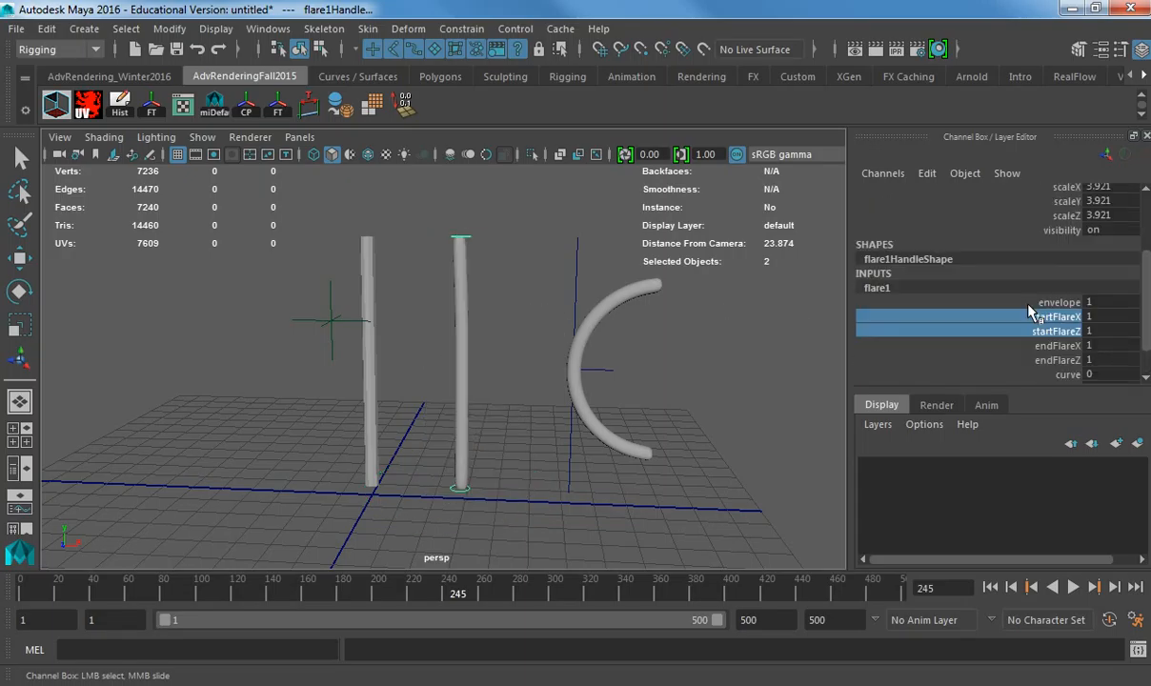
click(1045, 320)
shift+click(1045, 330)
middle_drag(663, 325, 725, 326)
key(ctrl+z)
- Create an expression for flare1 with startFlareX = flare1.startFlareZ; on one line and startFlareZ = sin(time)*10 below it
click(926, 173)
click(943, 188)
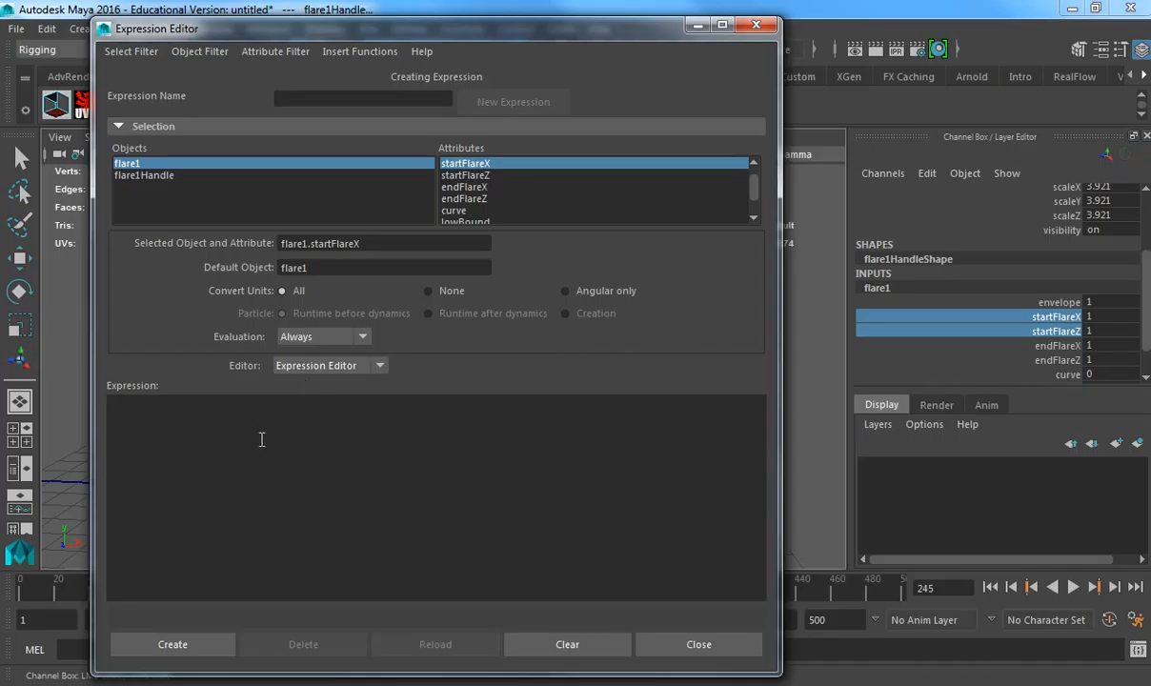
text(flare1.startFlareX)
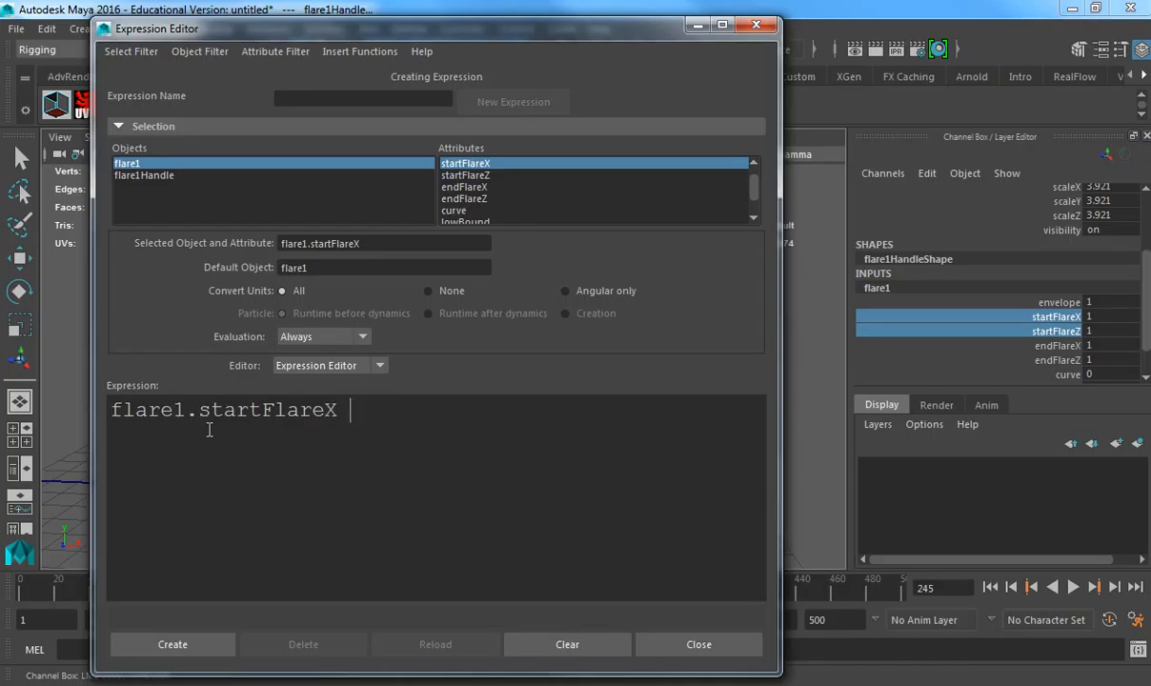
text( = )
text(flare1.star)
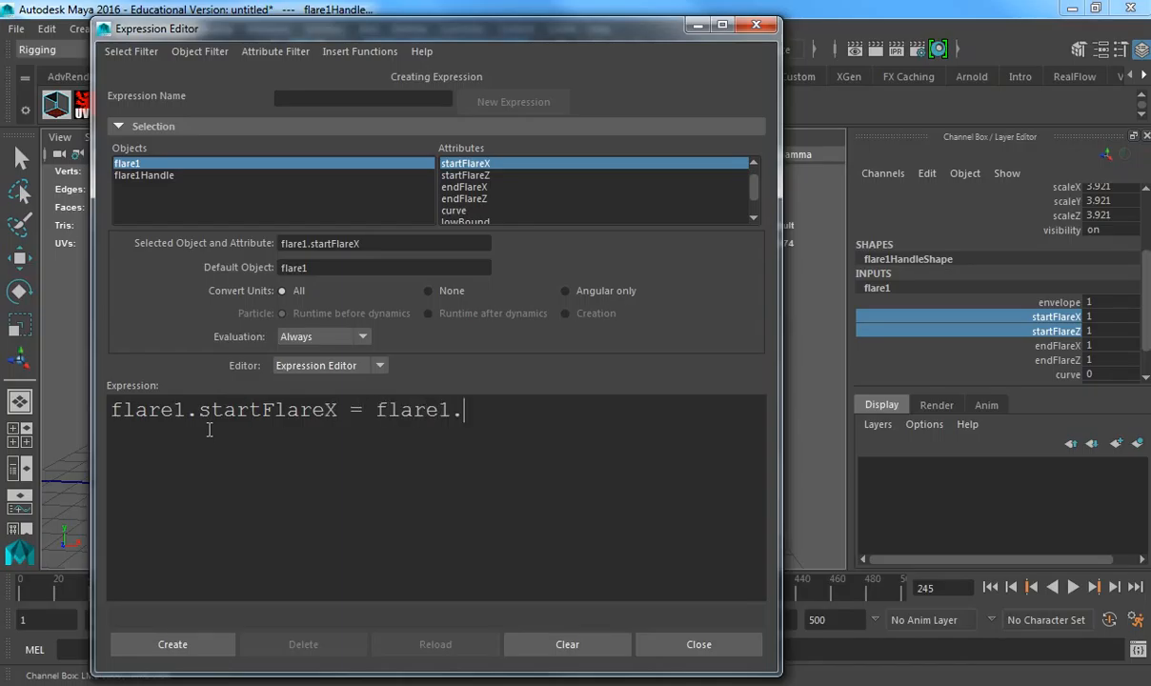
text(tFlareZ)
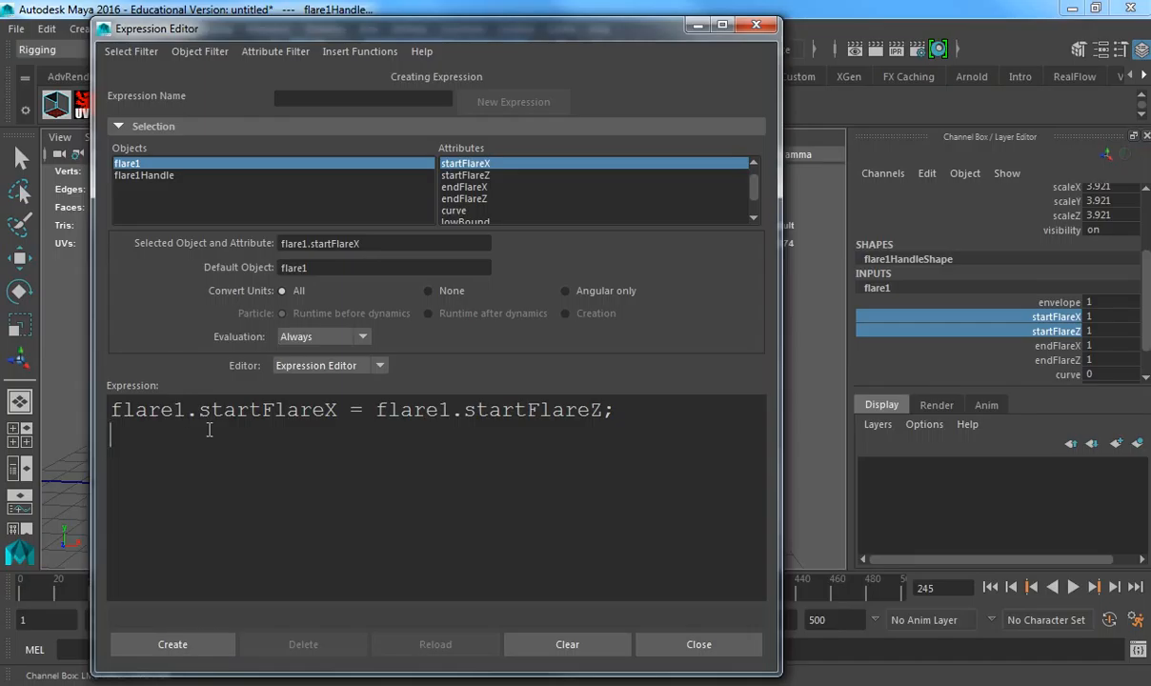
text(flare1.startFlareZ = )
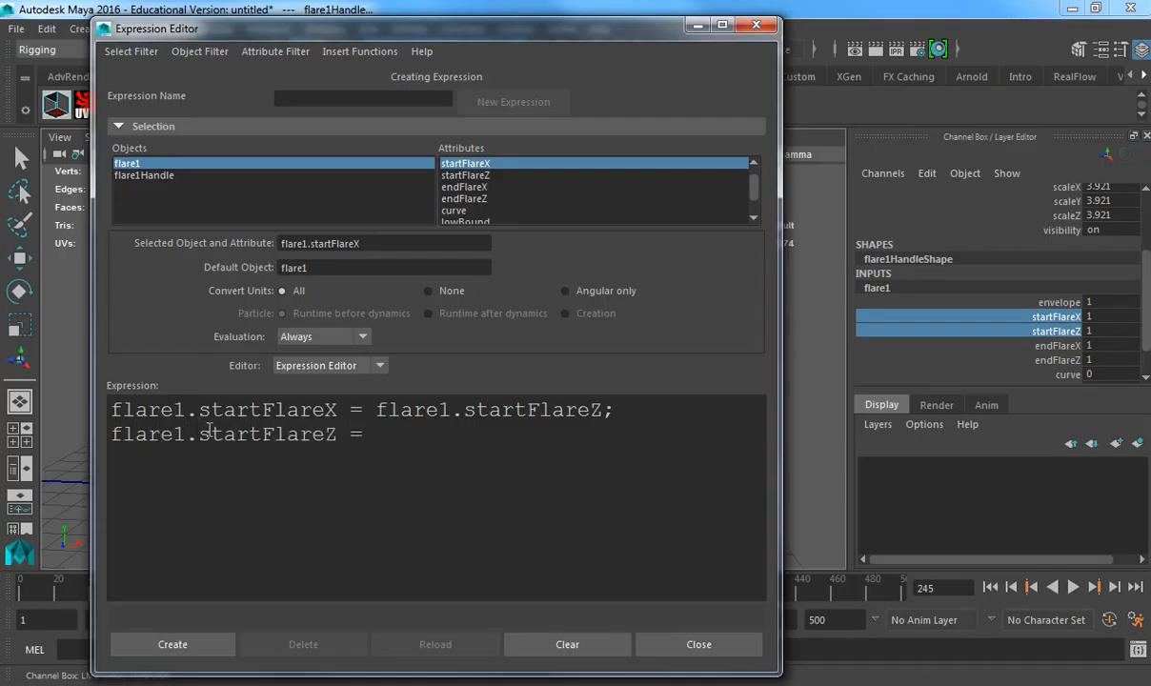
text(sin(time))
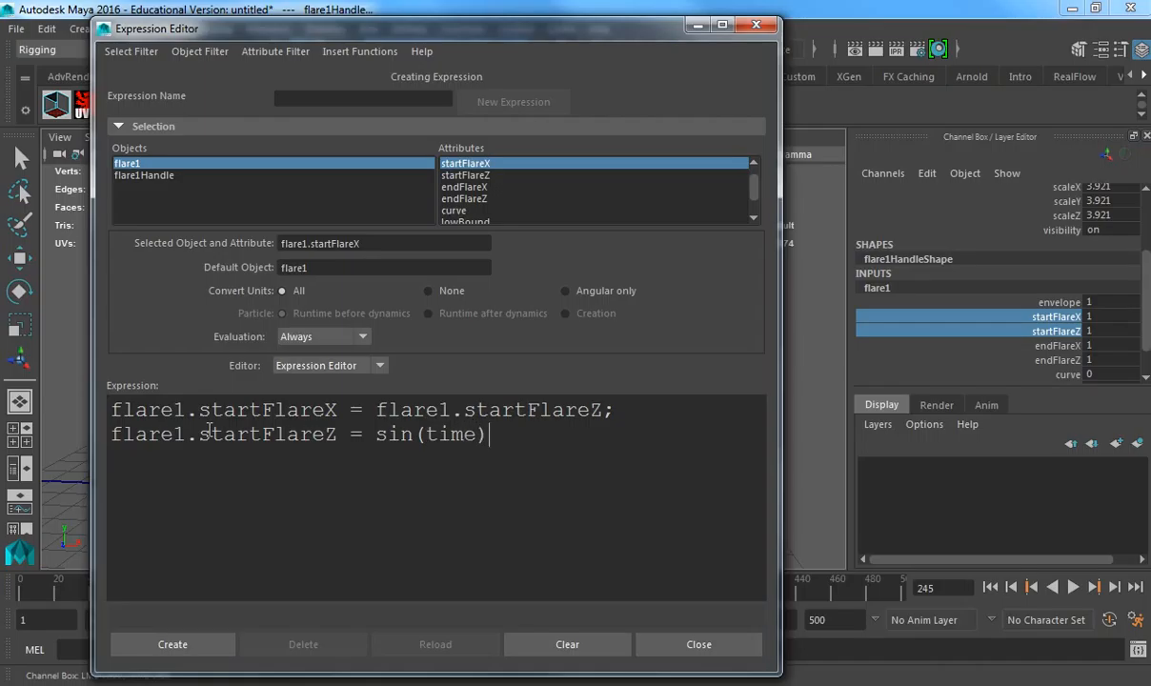
text(*10)
click(129, 644)
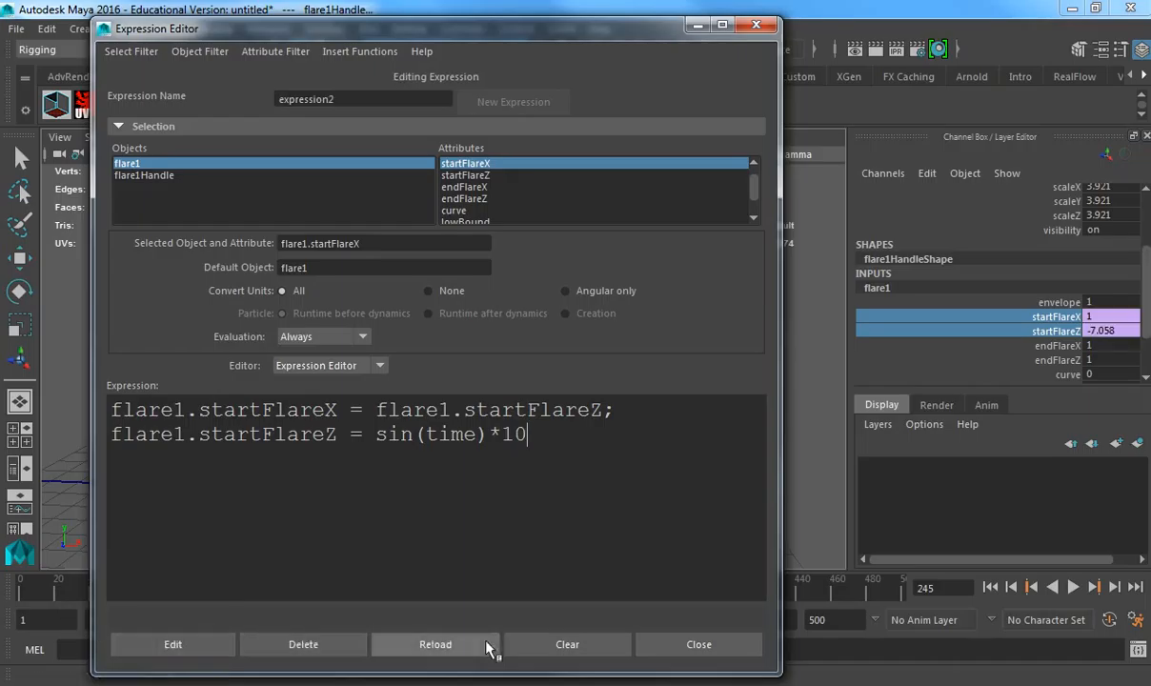
- Move the startFlareZ = sin(time)*10 line above the startFlareX line, end it with a semicolon, and apply the edited expression
drag(555, 434, 476, 434)
double_click(439, 434)
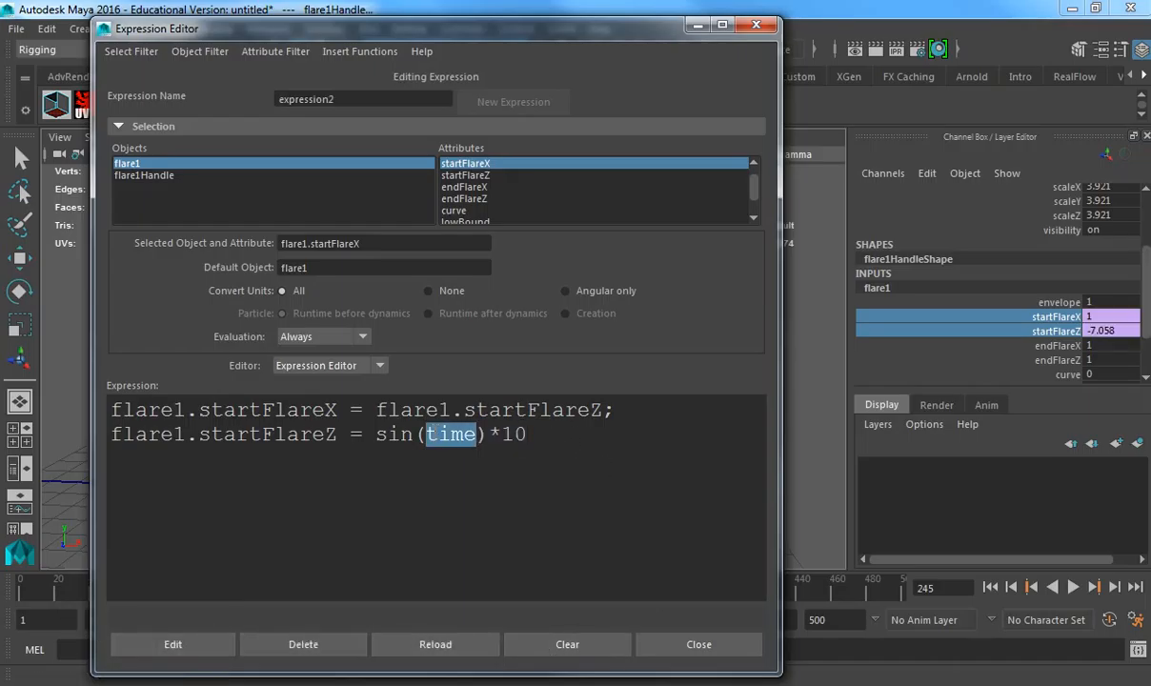
drag(488, 434, 528, 434)
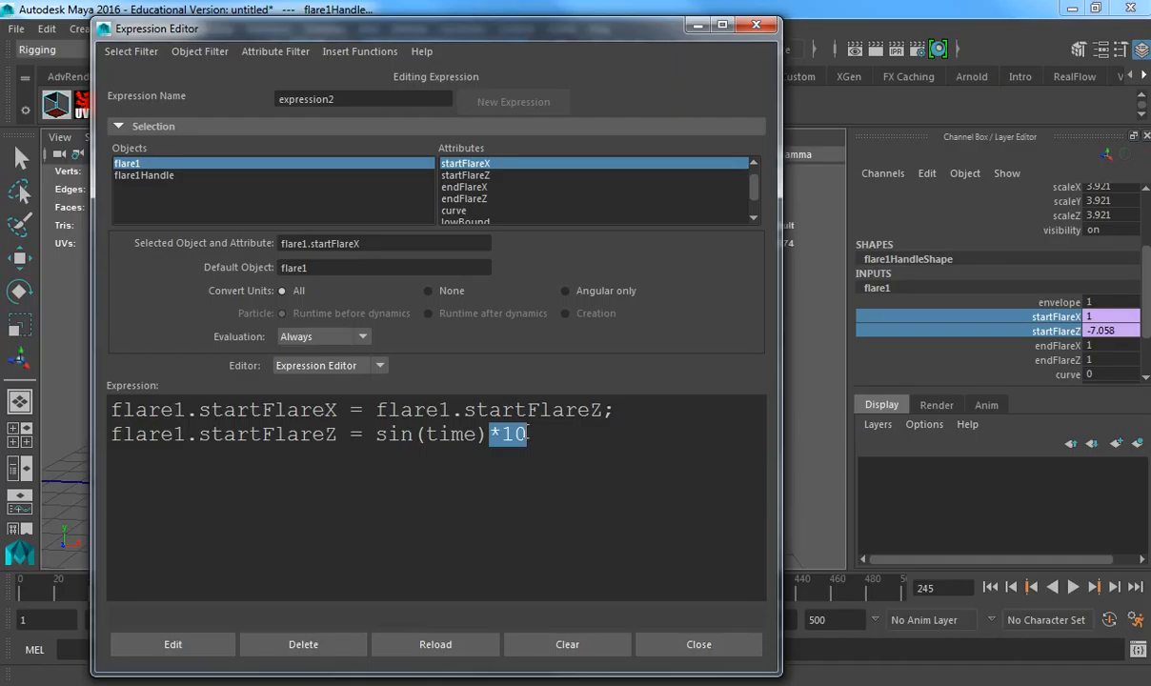
triple_click(529, 435)
key(ctrl+x)
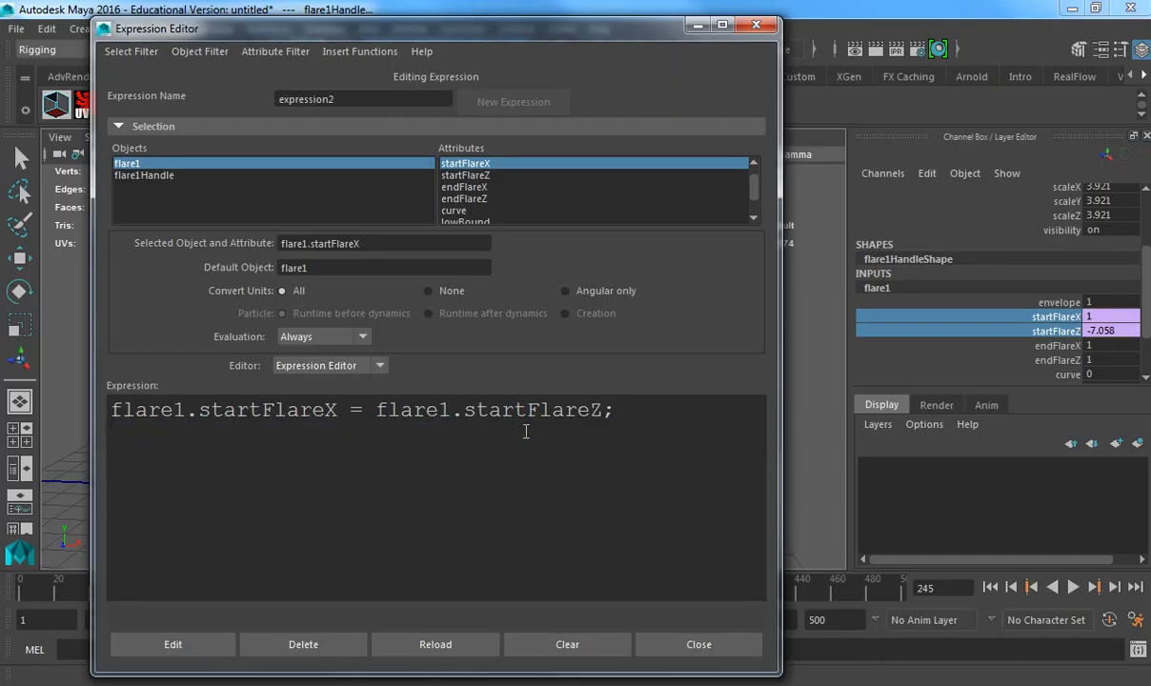
key(Up)
key(Return)
key(Up)
key(ctrl+v)
text(;)
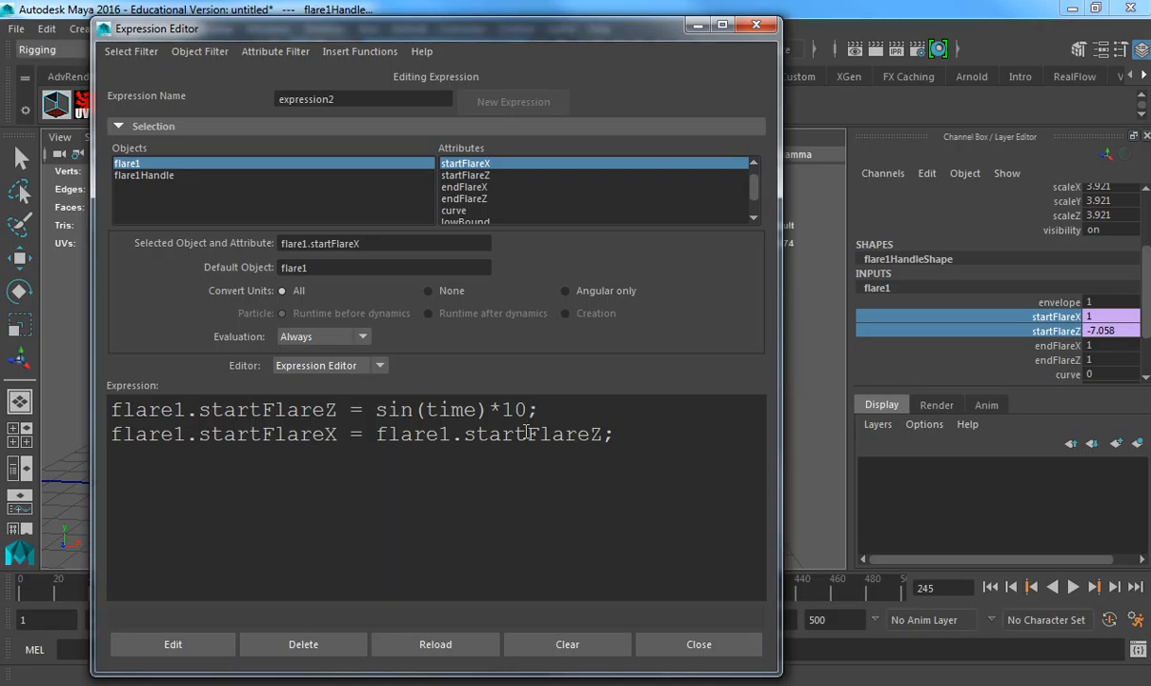
click(172, 646)
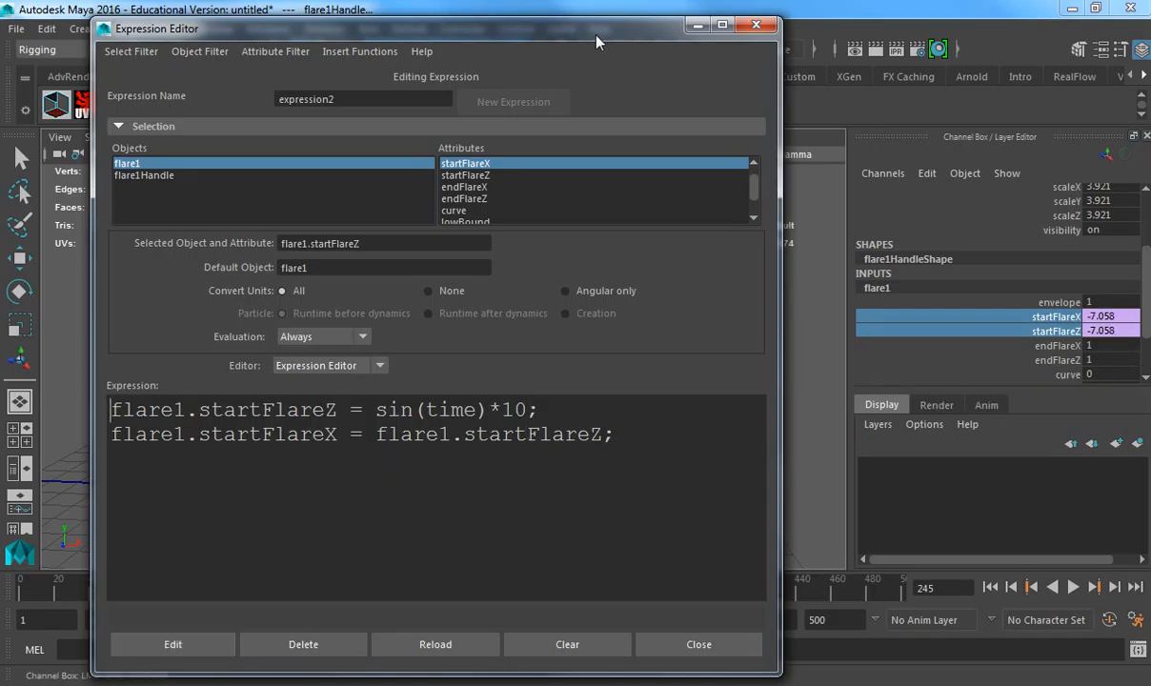
- Play the animation from the first frame and examine how the sine expression flares the middle cylinder
drag(596, 34, 1149, 95)
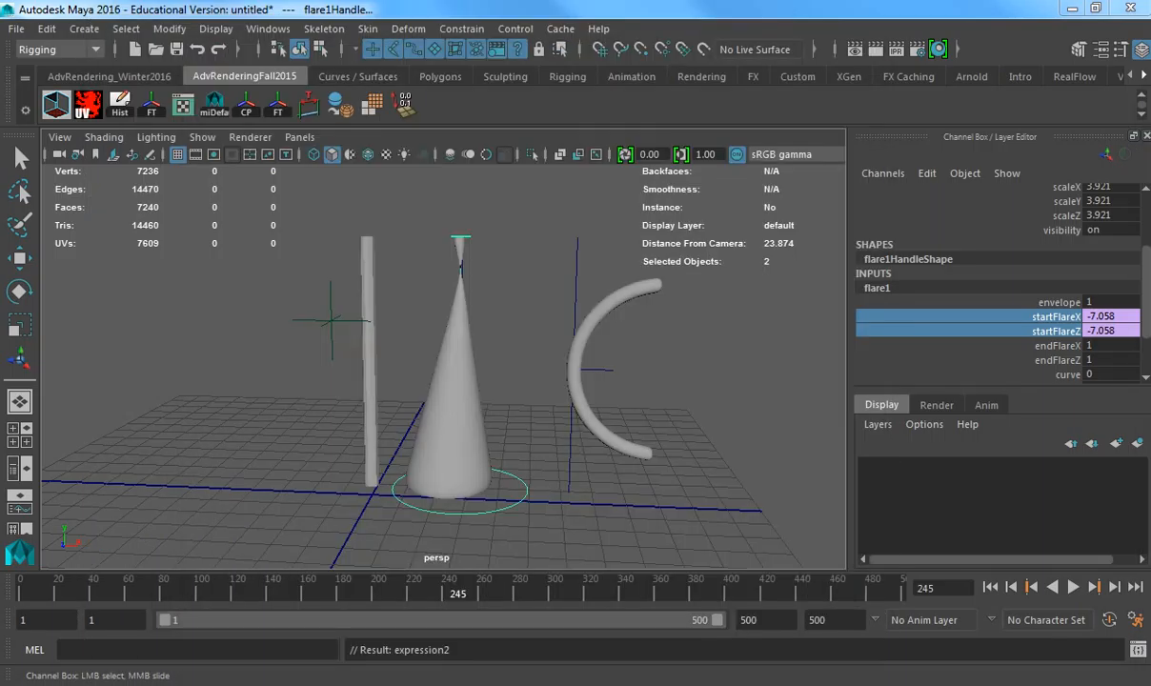
click(991, 587)
click(1072, 587)
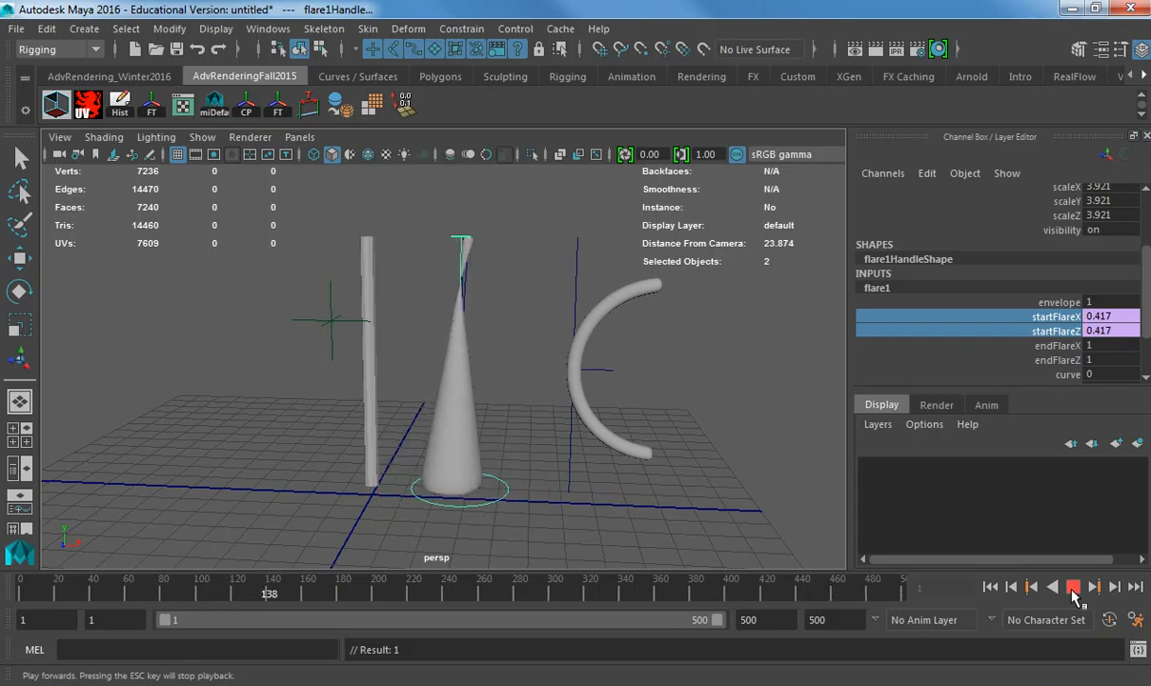
key(Escape)
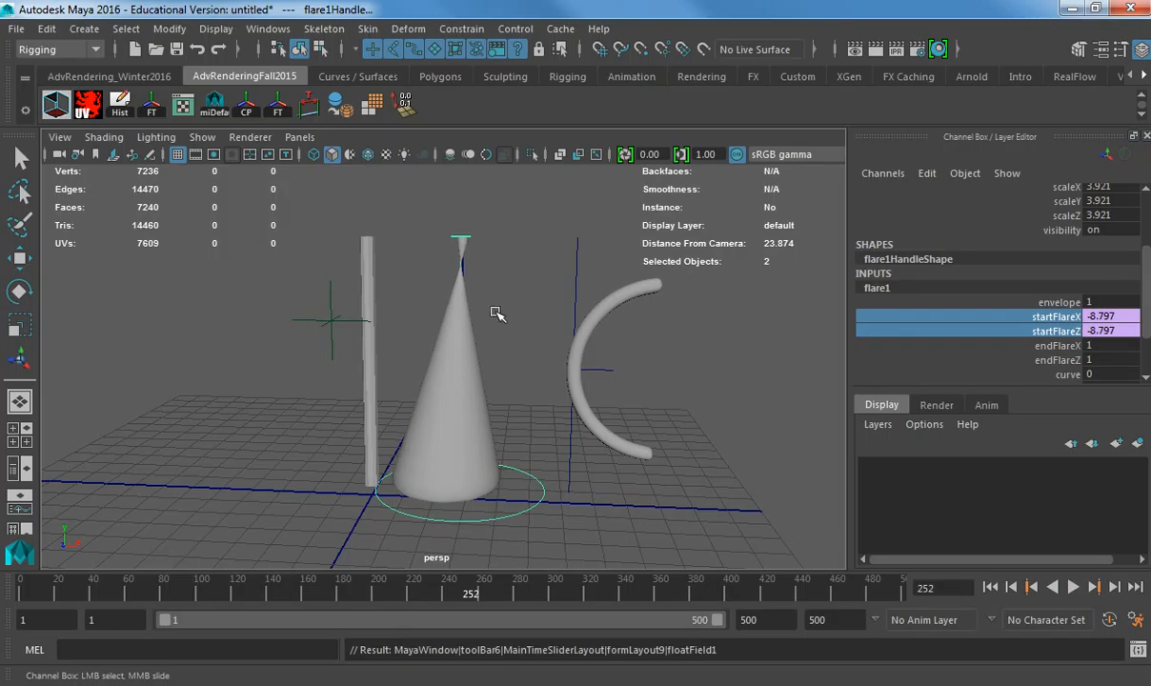
alt+middle_drag(496, 314, 483, 385)
alt+right_drag(484, 386, 397, 410)
key(a)
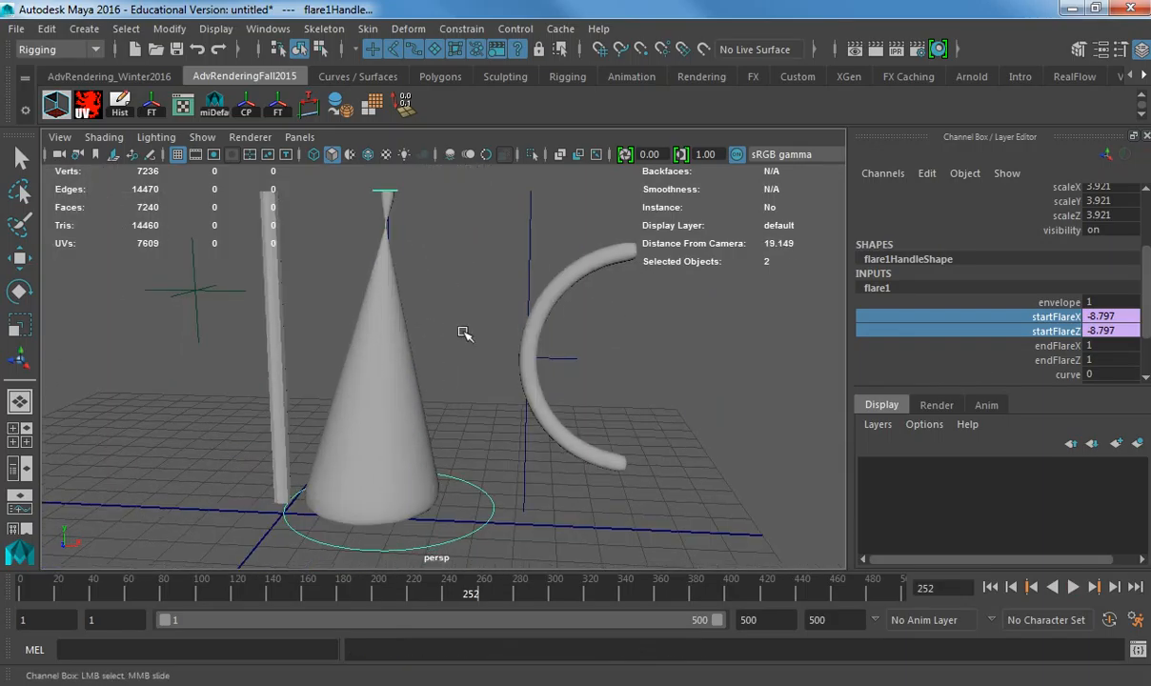
- Wrap the startFlareZ formula in an absolute value, making it abs(sin(time)*10), and apply the expression edit
drag(1150, 85, 477, 27)
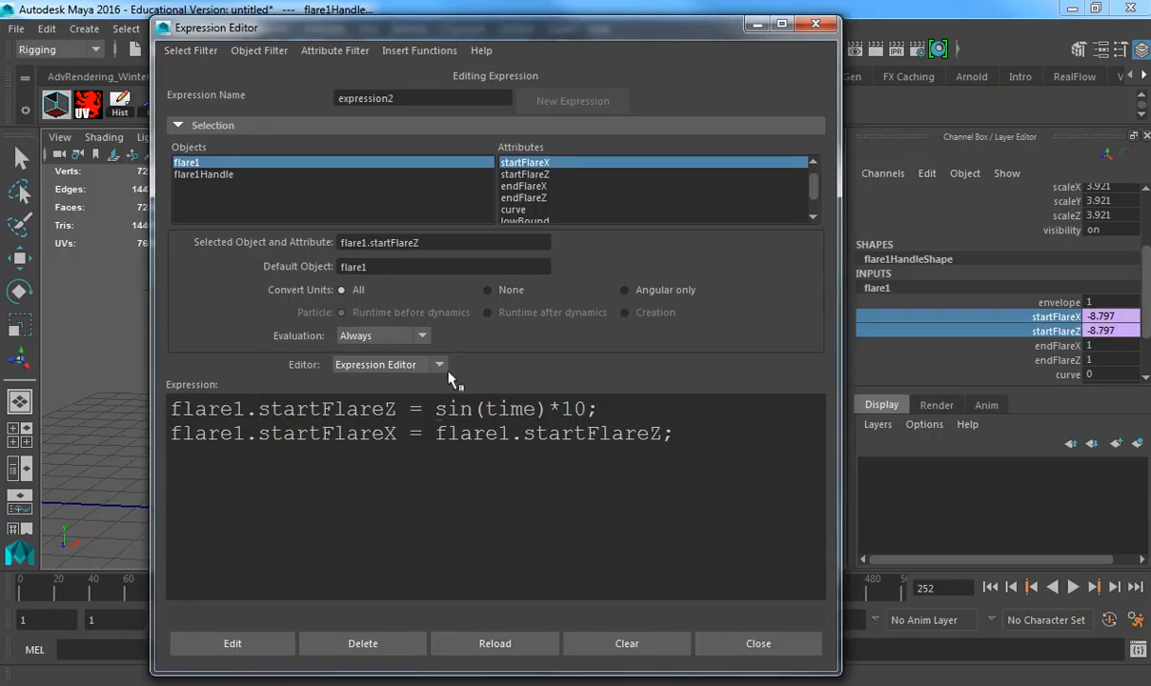
click(445, 421)
text(()
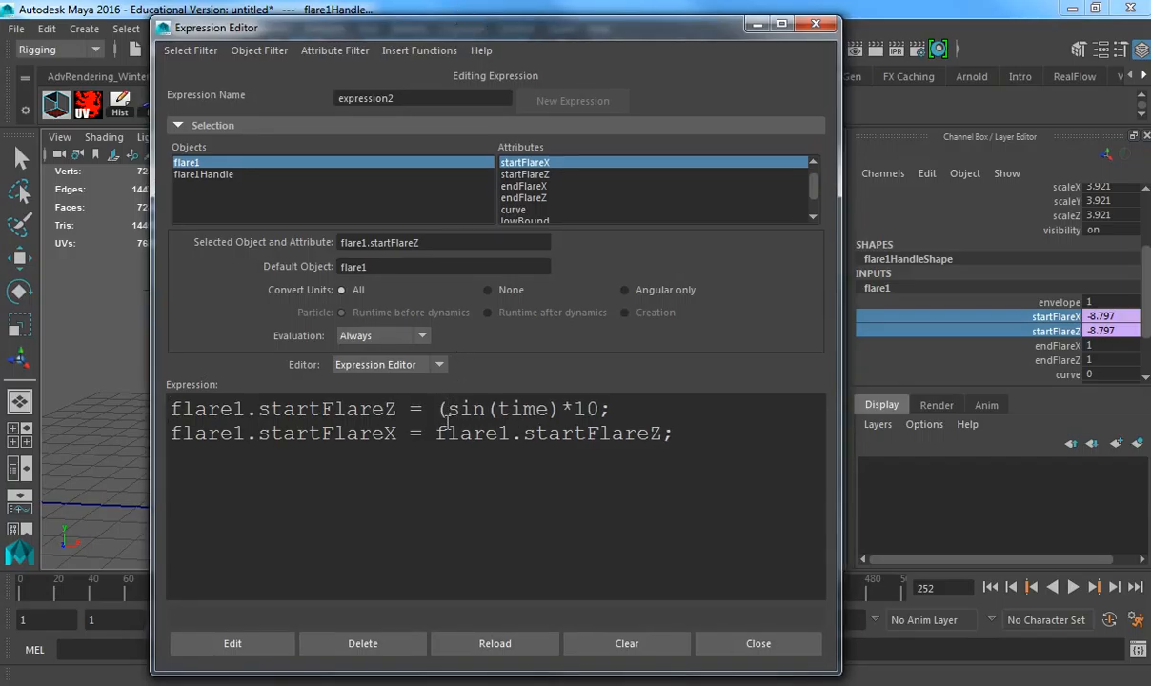
key(End)
key(Left)
text())
click(446, 421)
text(abs)
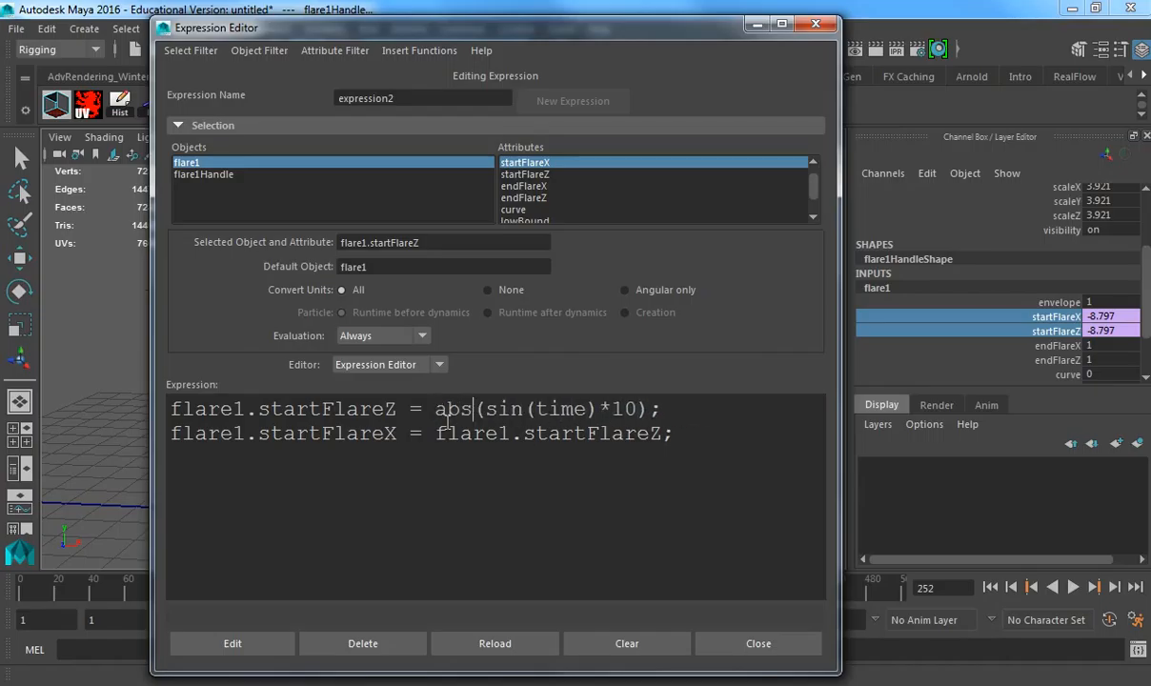
double_click(451, 417)
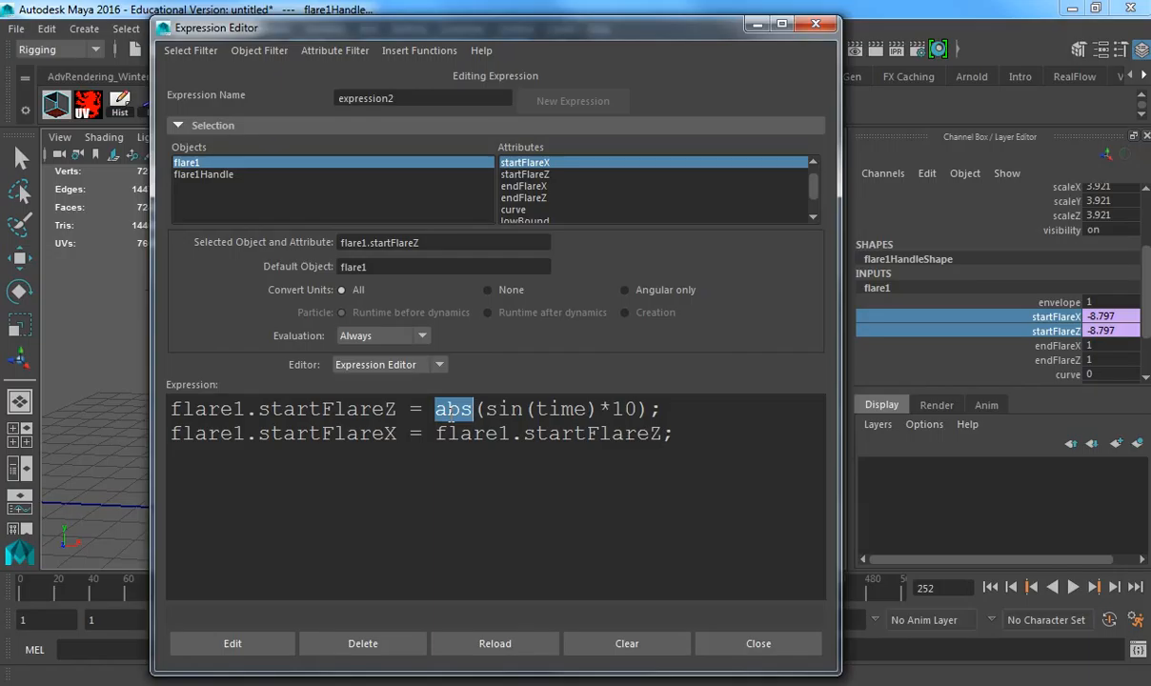
click(232, 643)
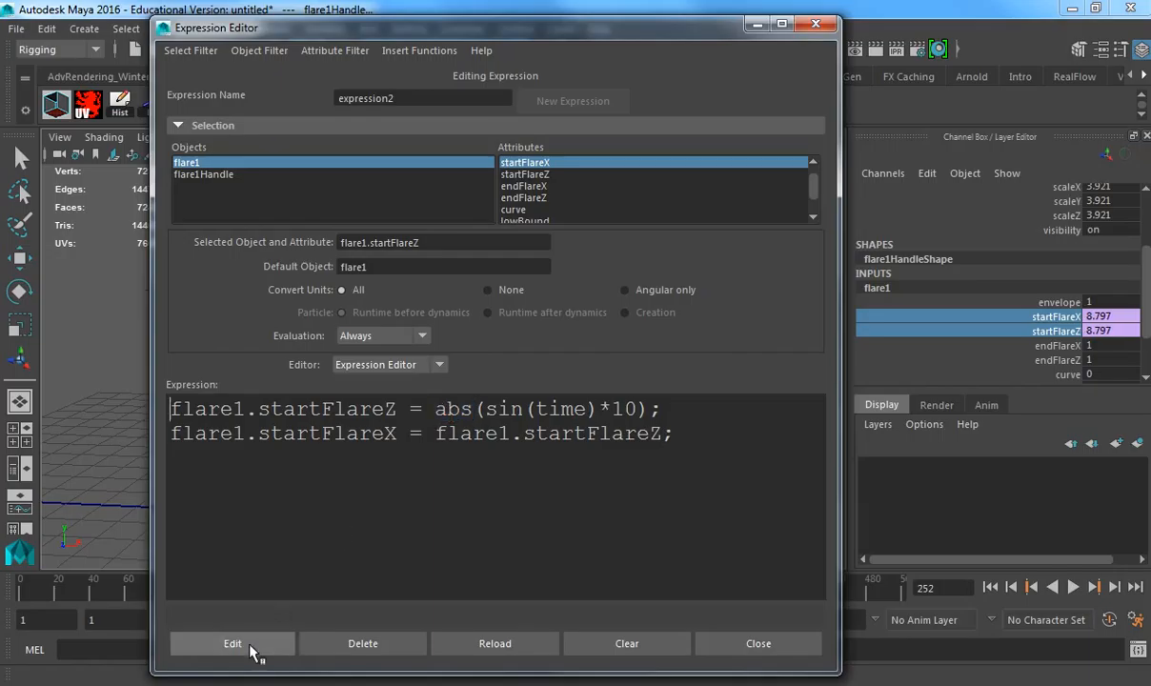
- Play back the animation to check the middle cylinder's flare with the absolute-value expression
drag(512, 33, 1149, 55)
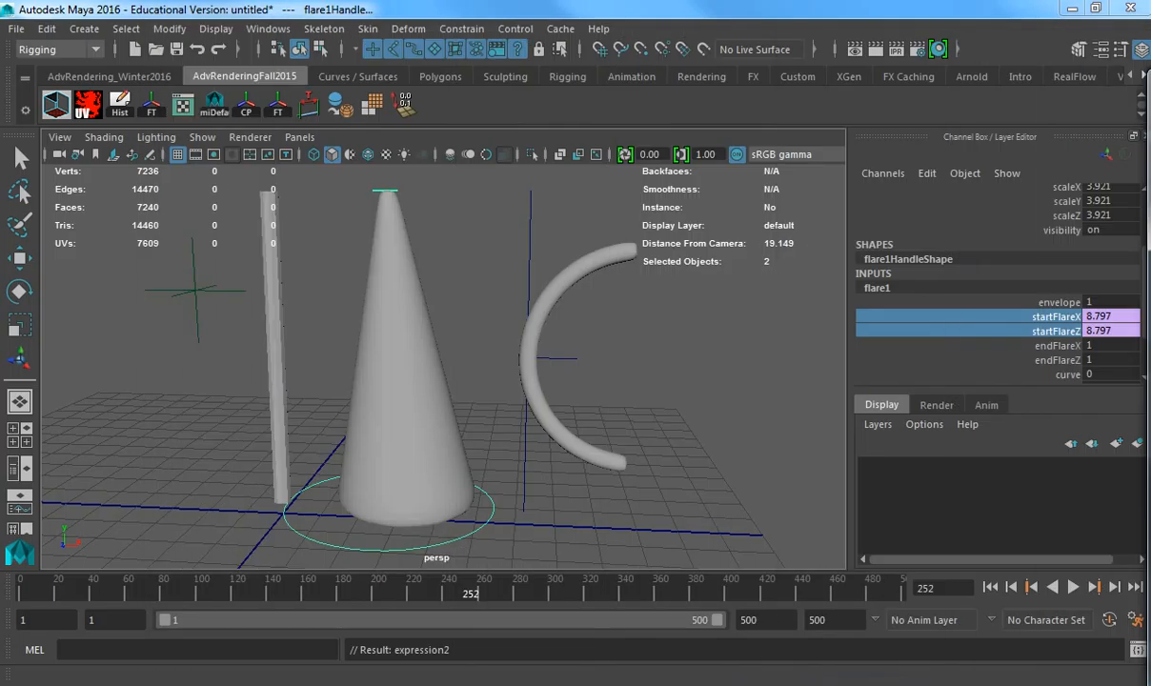
scroll(570, 263, down, 3)
key(alt+v)
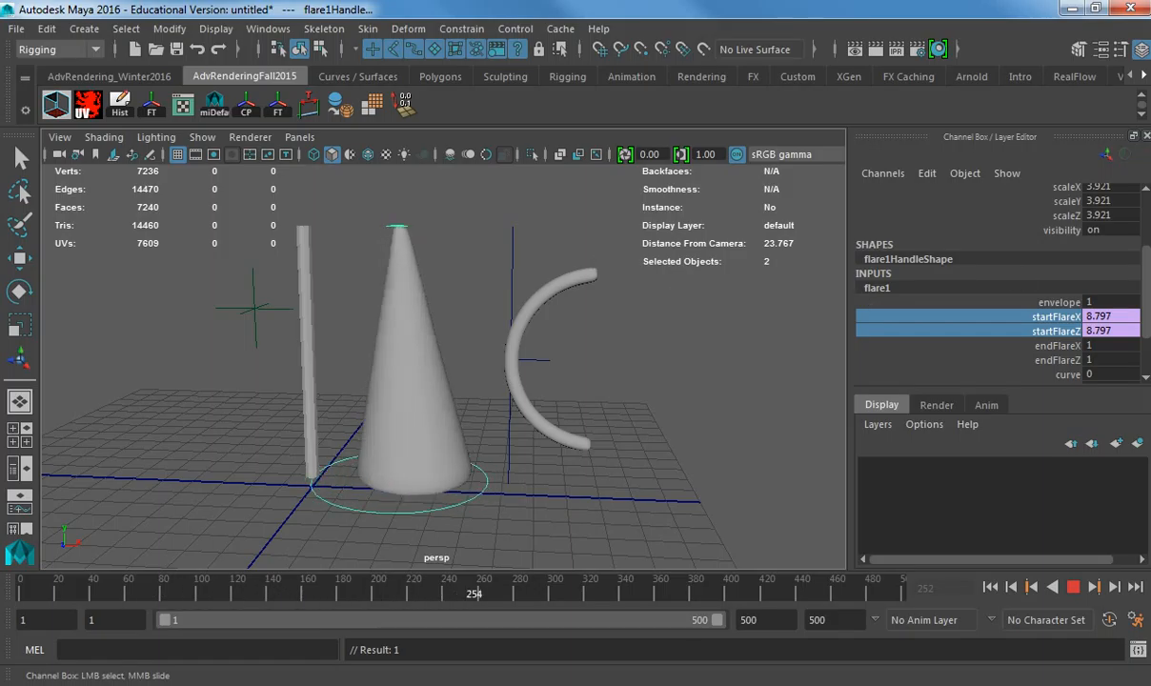
- Multiply time by 10 inside the sine of the startFlareZ expression, apply it, and uncover the cylinders to watch the playback
drag(1147, 72, 345, 54)
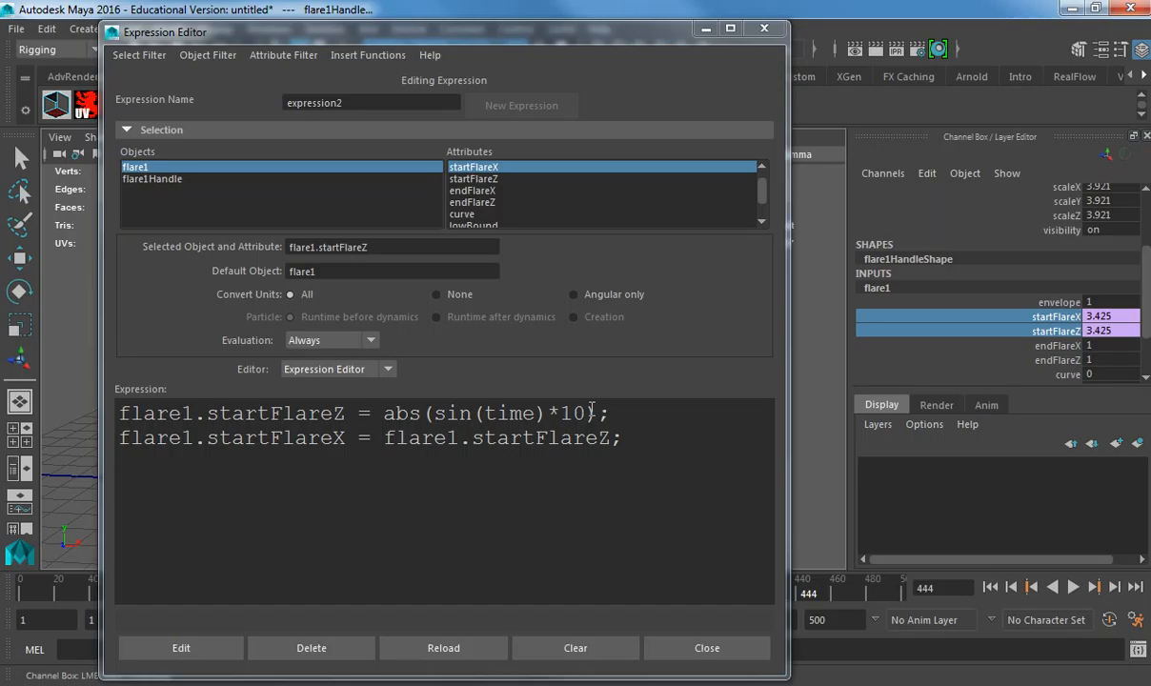
drag(585, 414, 560, 414)
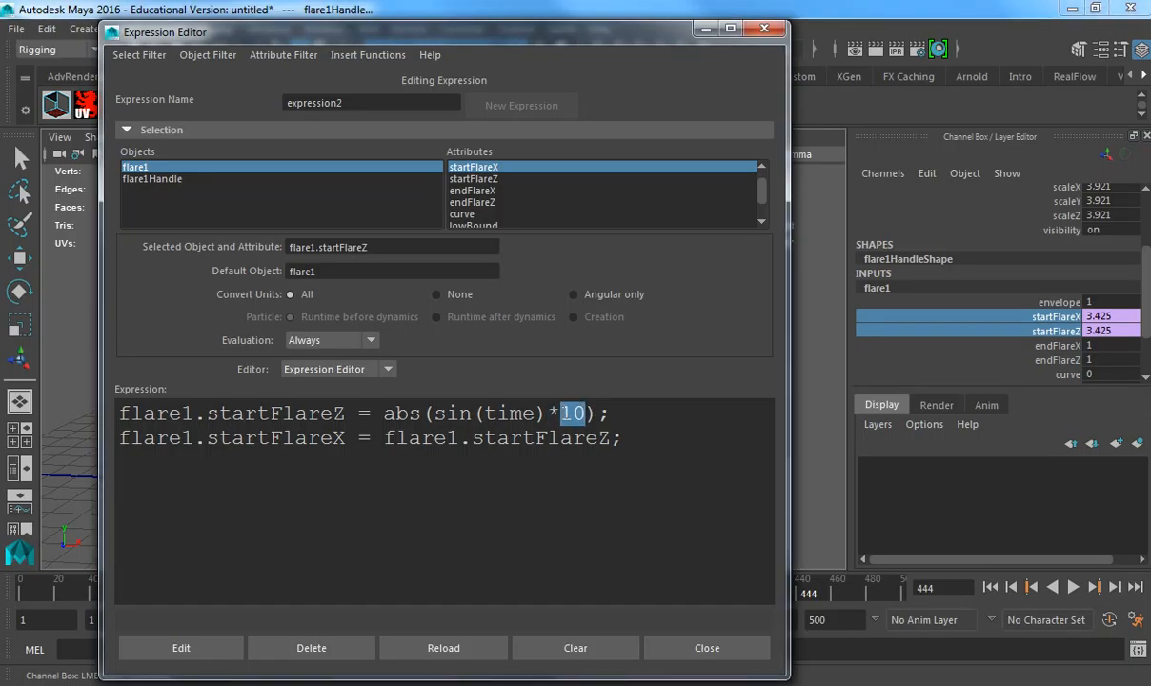
click(539, 414)
text(*10)
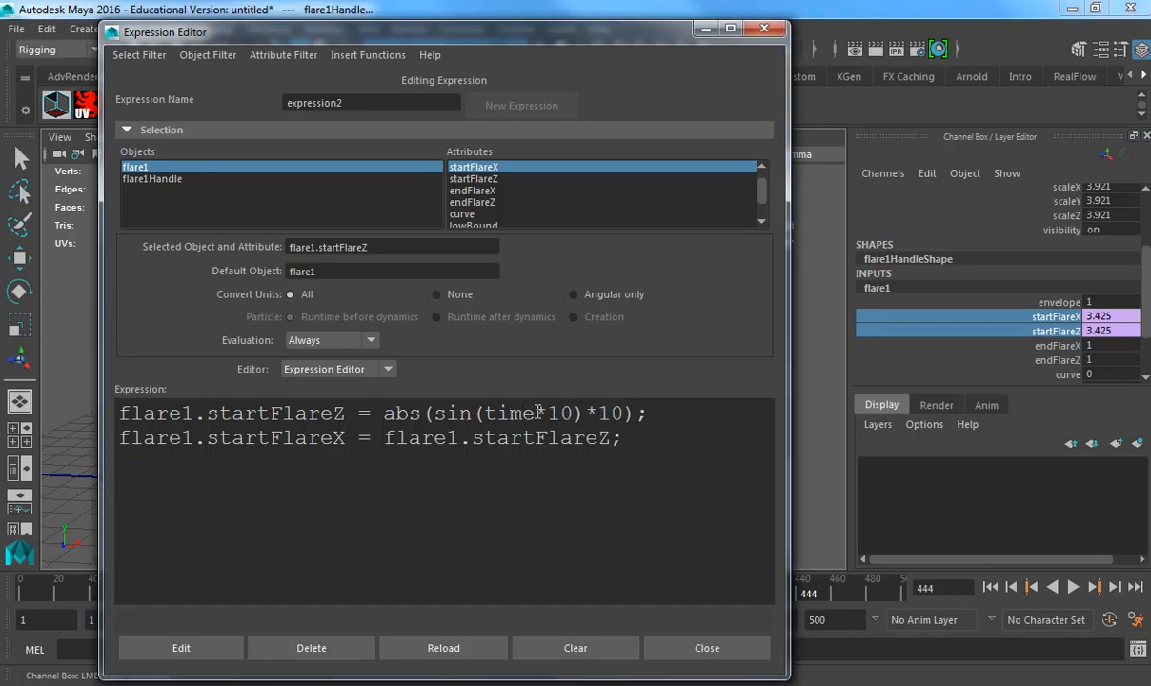
click(217, 650)
drag(437, 32, 903, 53)
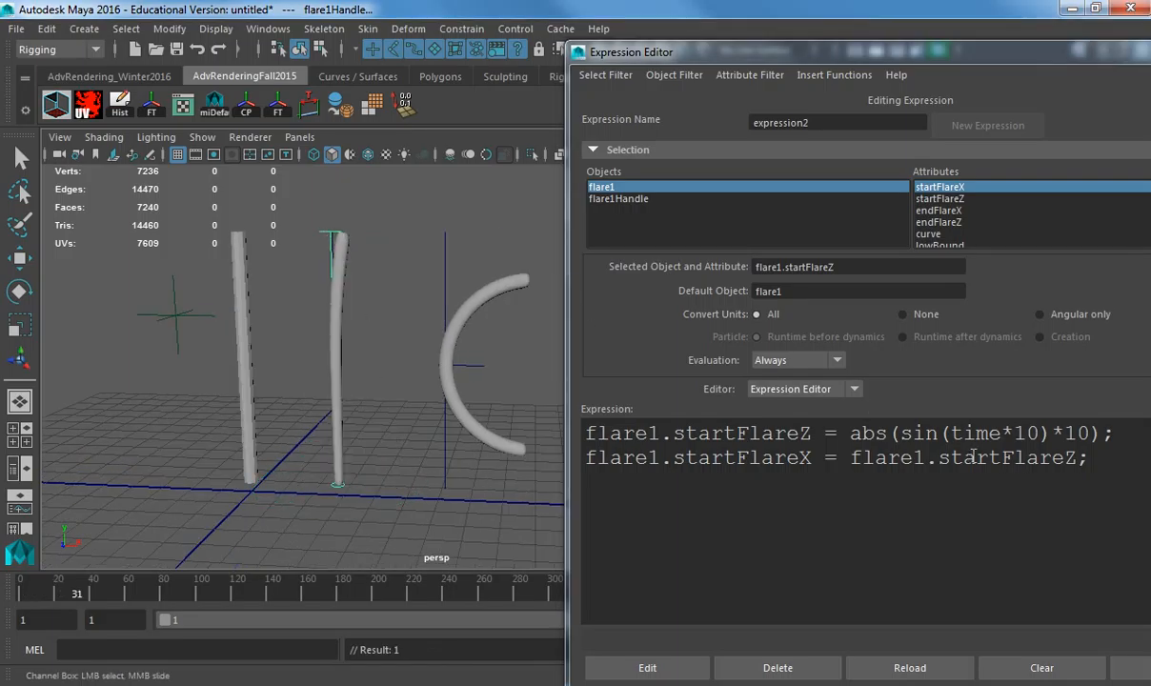
- Change the time multiplier in the startFlareZ expression to 2, apply the edit, and close the Expression Editor
key(BackSpace)
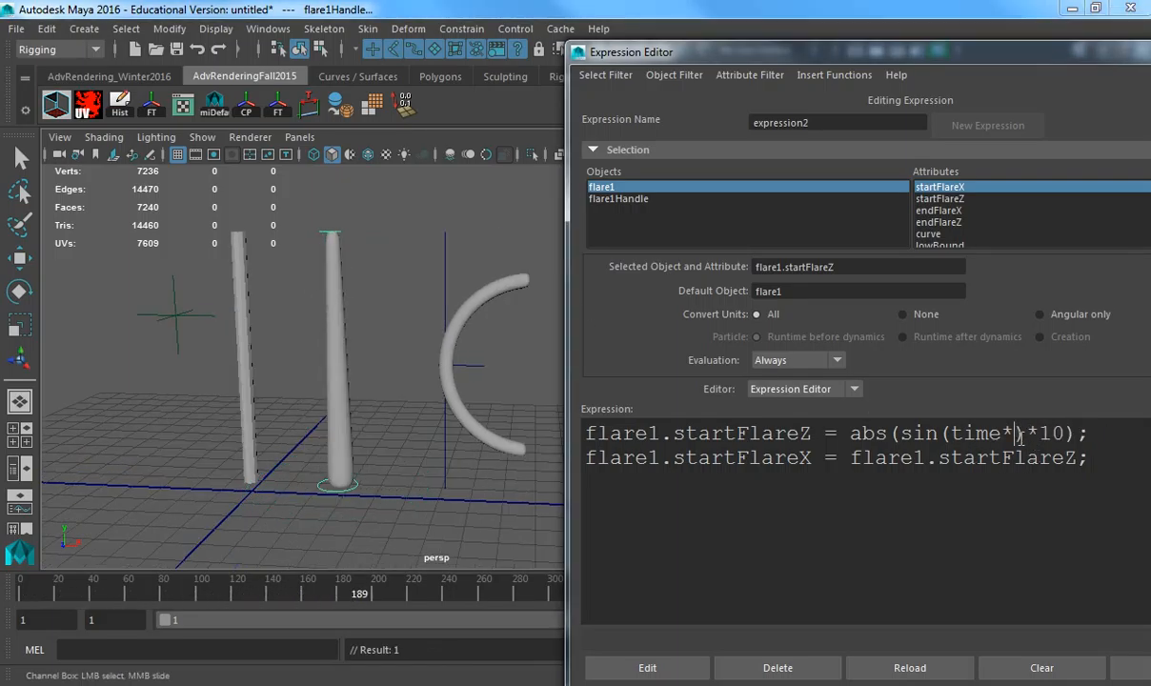
text(2)
click(680, 668)
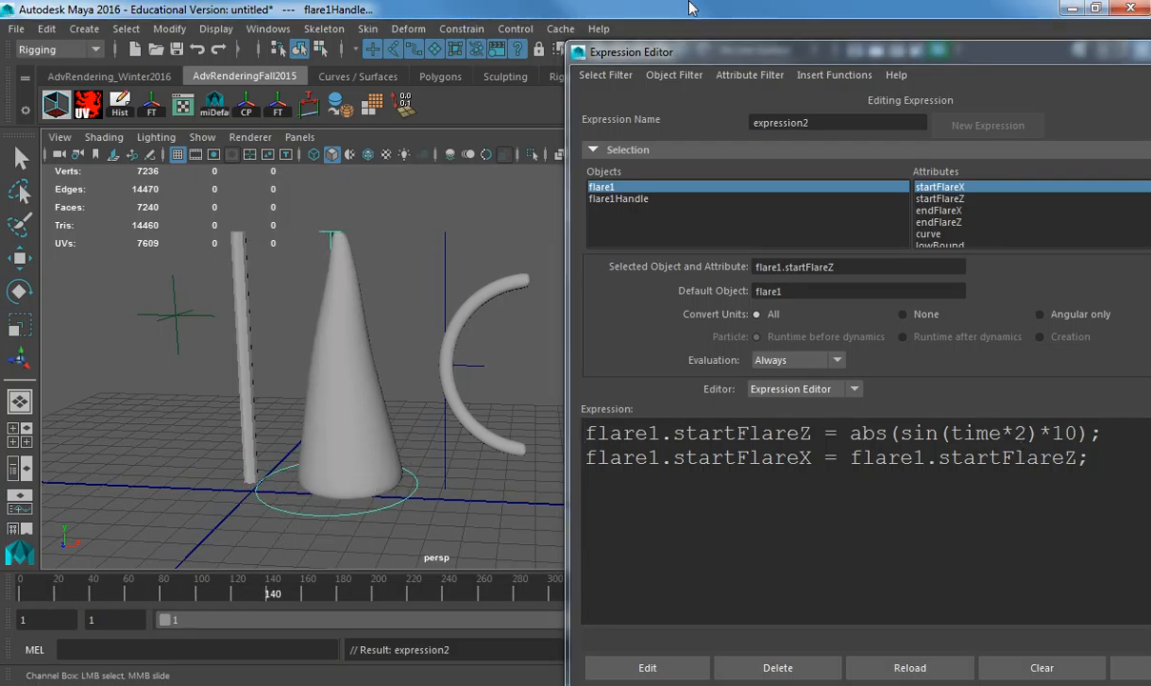
drag(729, 52, 246, 55)
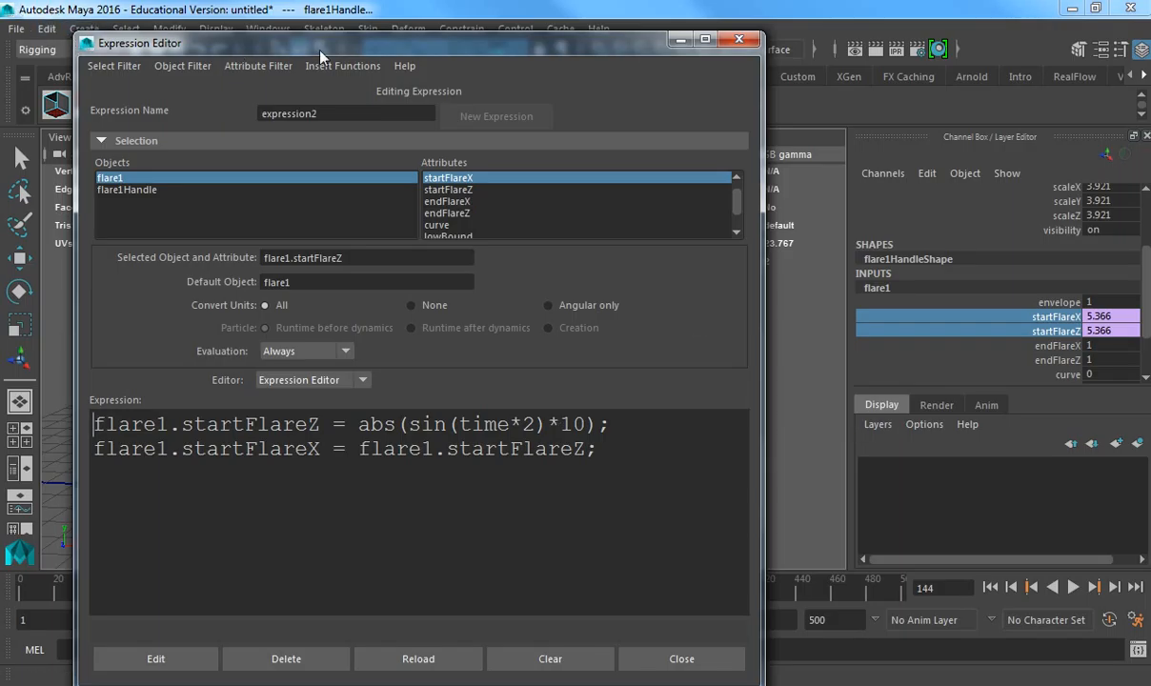
click(749, 44)
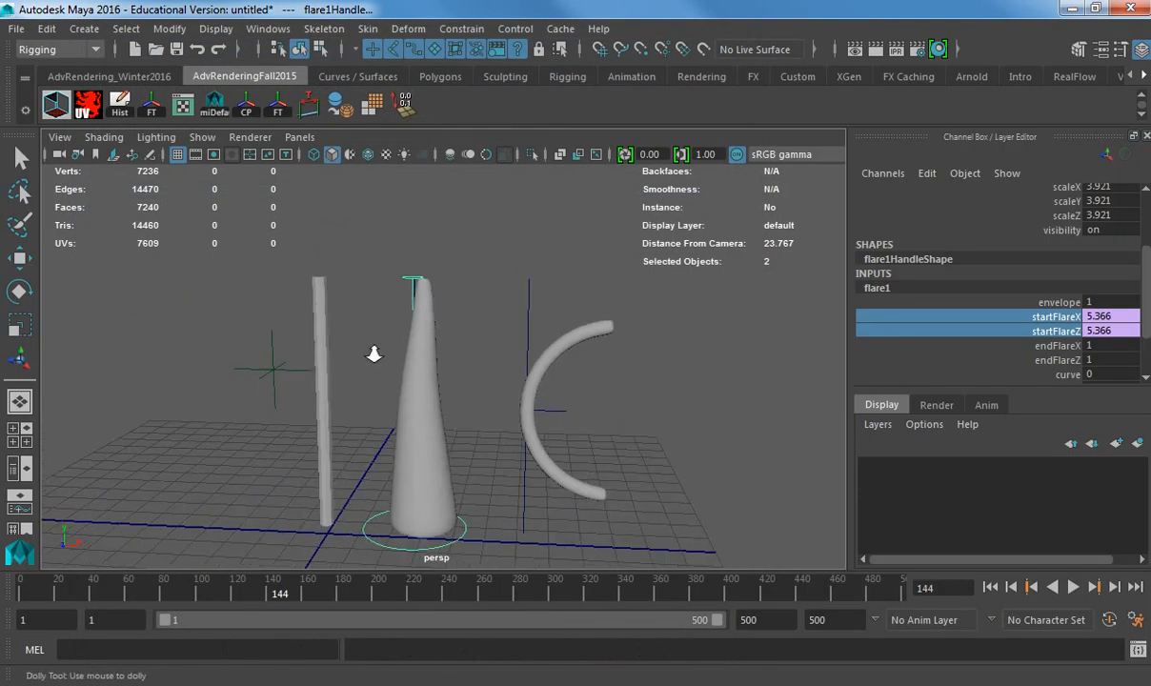
- Add keyable float attributes named flareSpeed and flareDistance to finController
drag(314, 365, 240, 423)
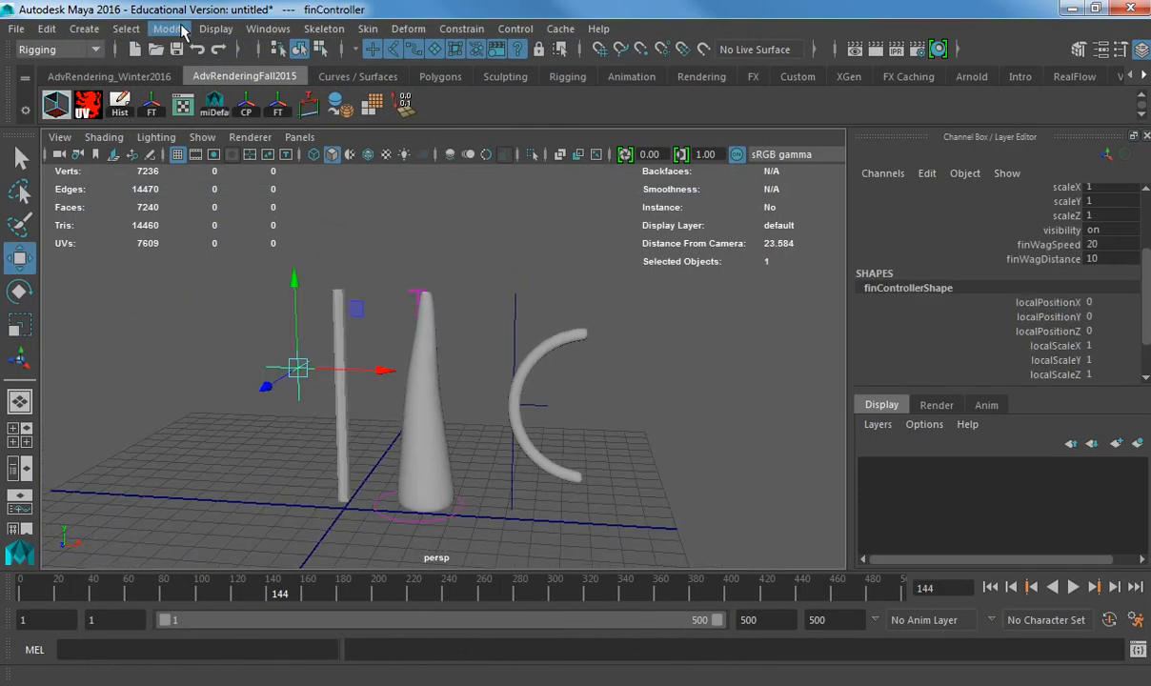
click(170, 29)
click(215, 341)
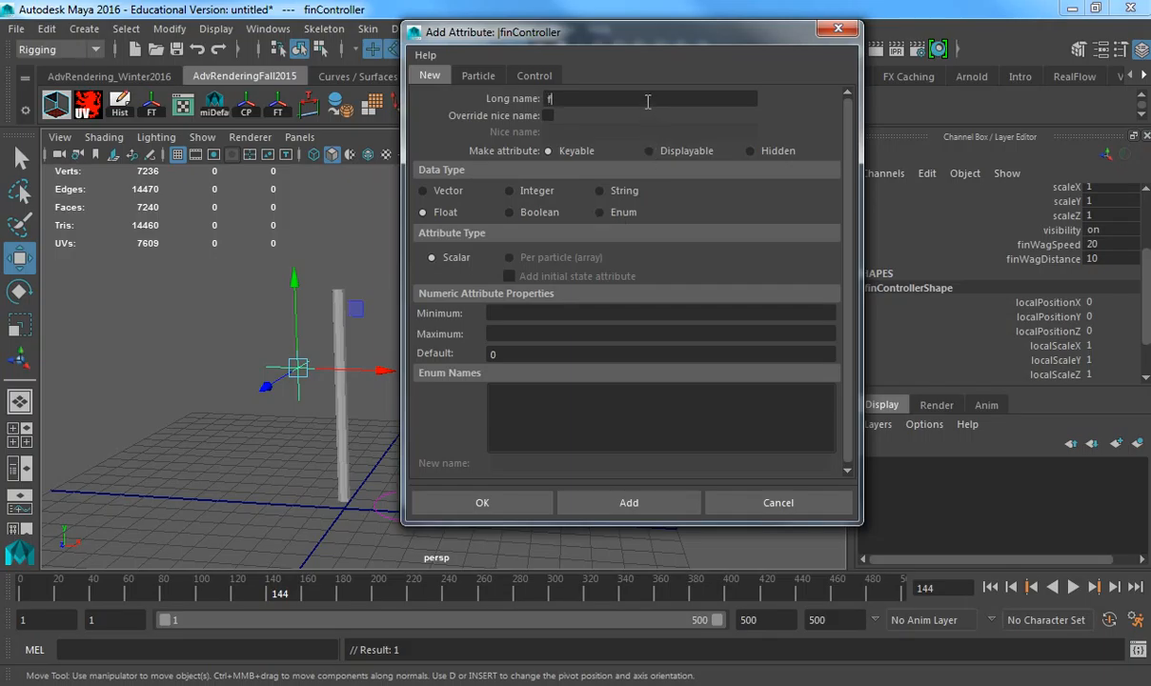
text(flareSpeed)
click(624, 501)
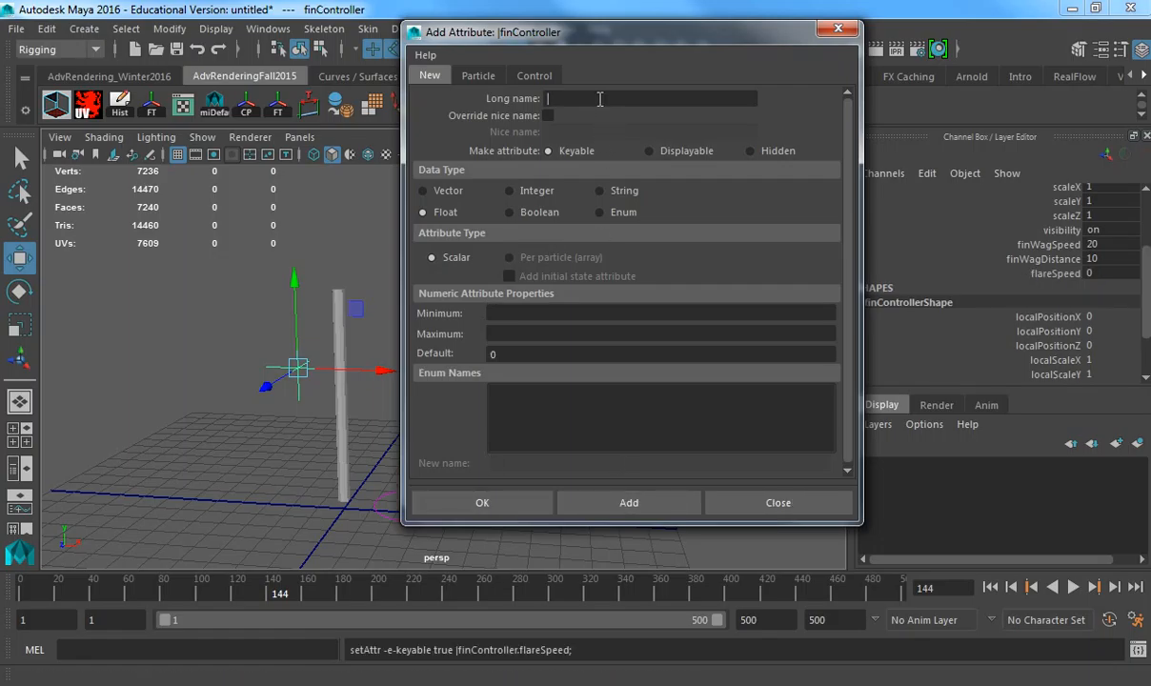
text(flareDistance)
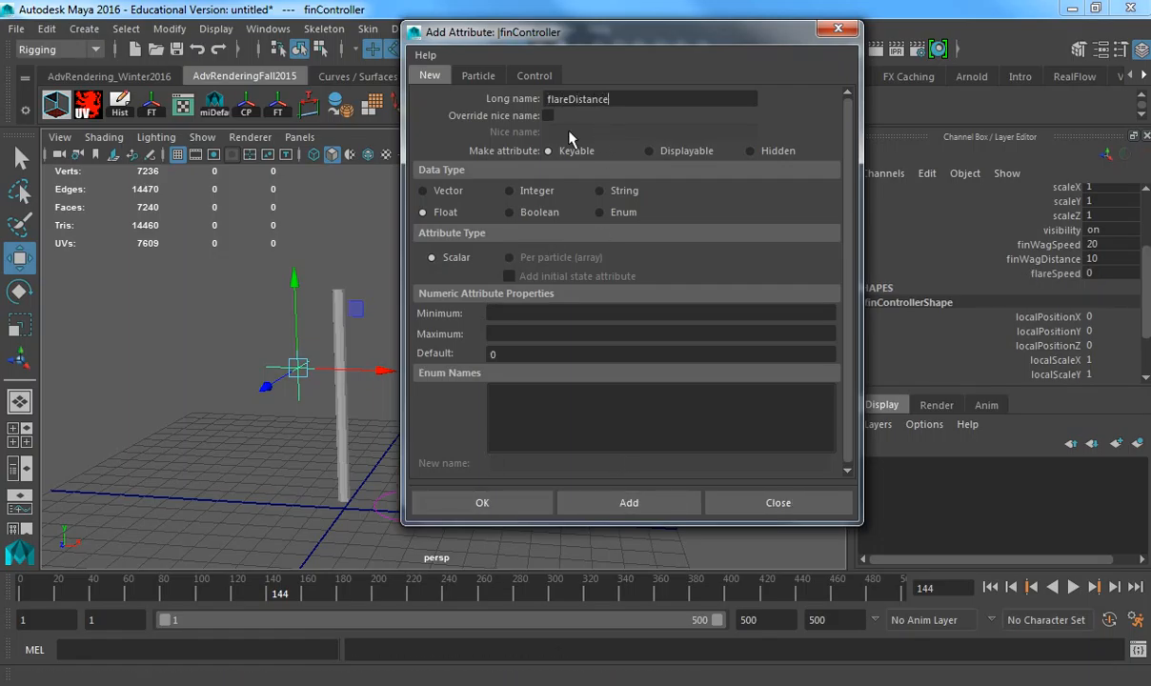
click(624, 502)
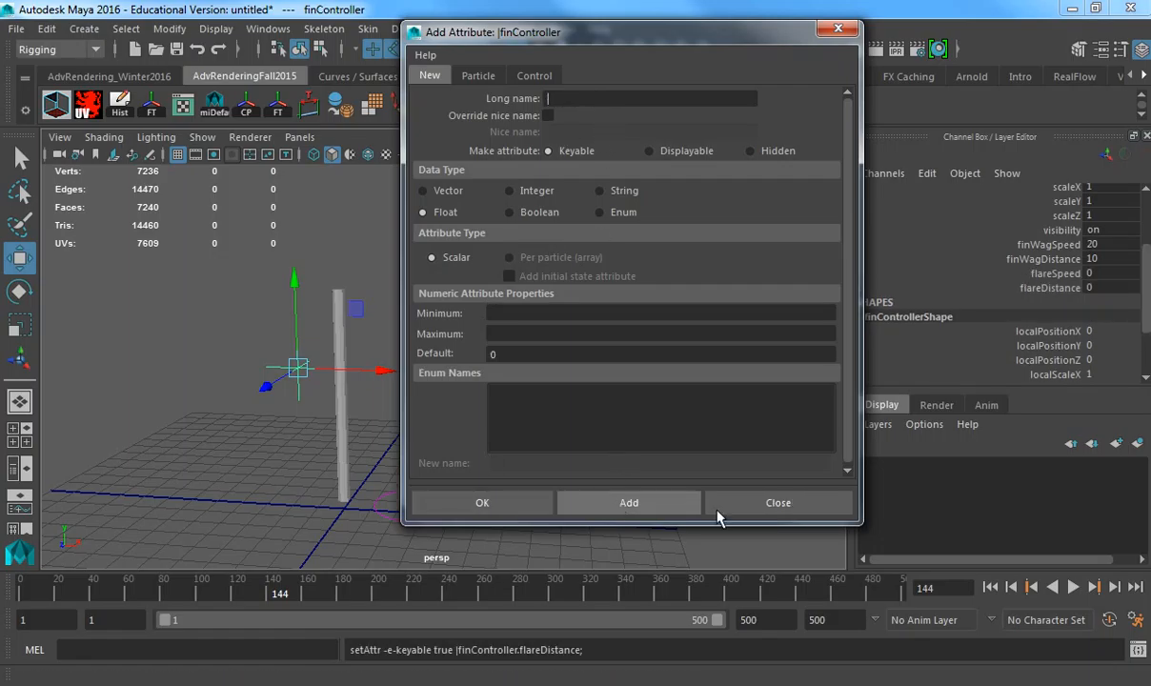
click(777, 502)
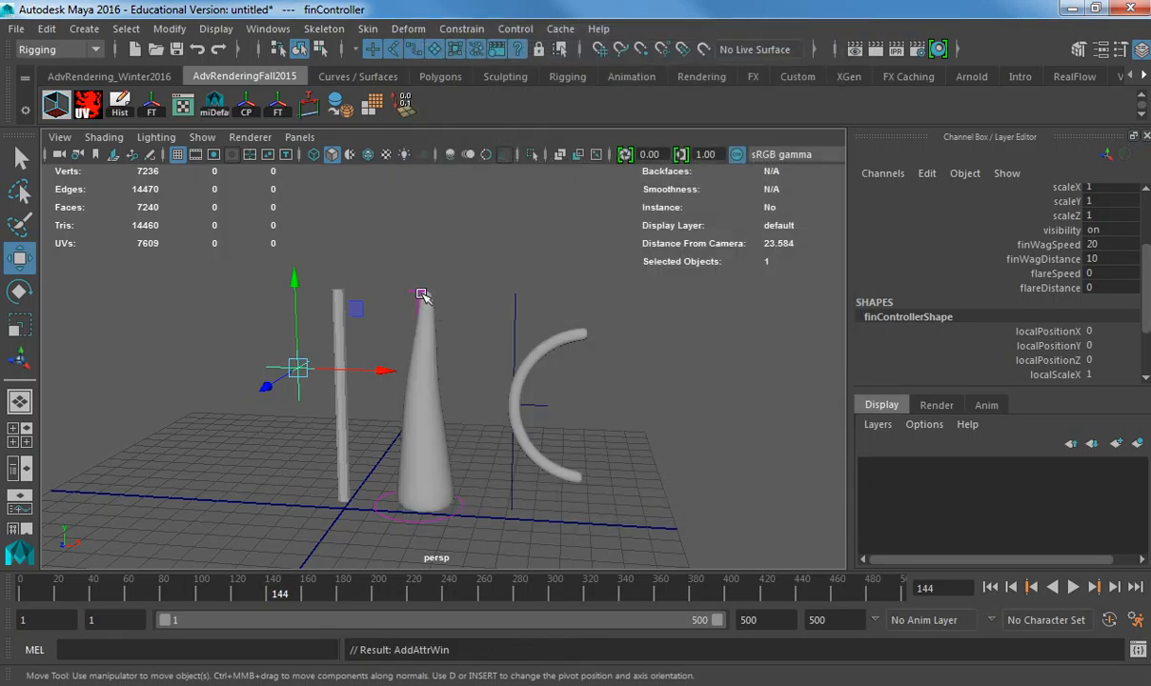
- Copy the startFlareZ and startFlareX formulas from flare1's expression, clear the text, and delete expression2
click(367, 493)
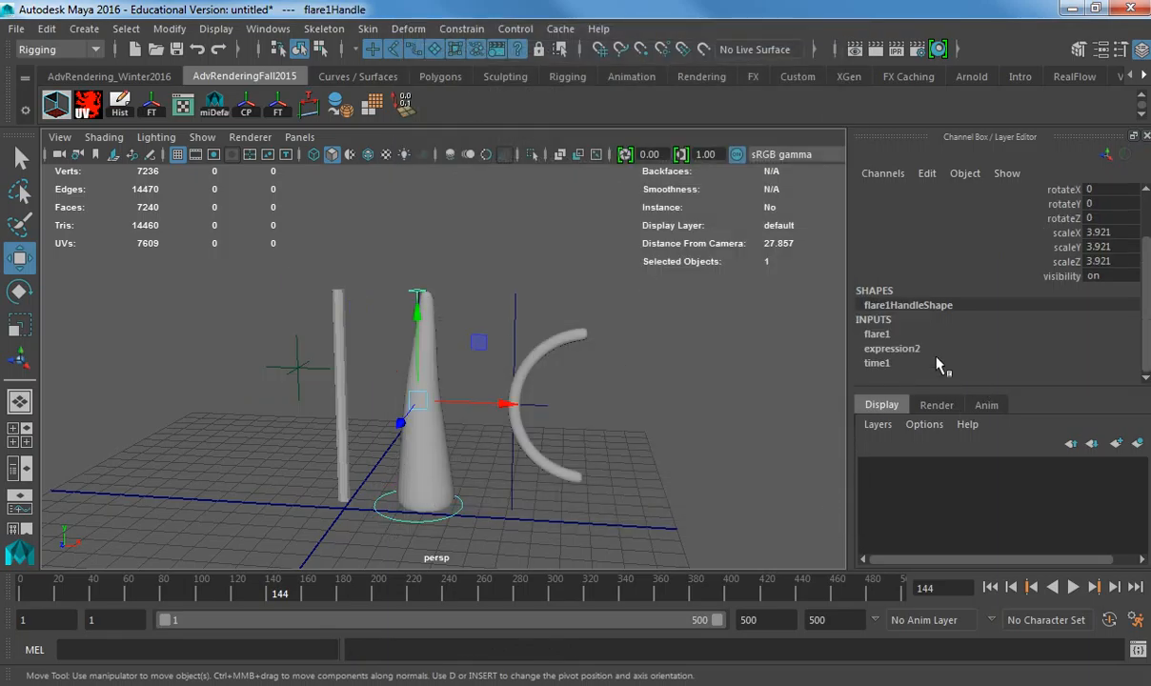
click(888, 335)
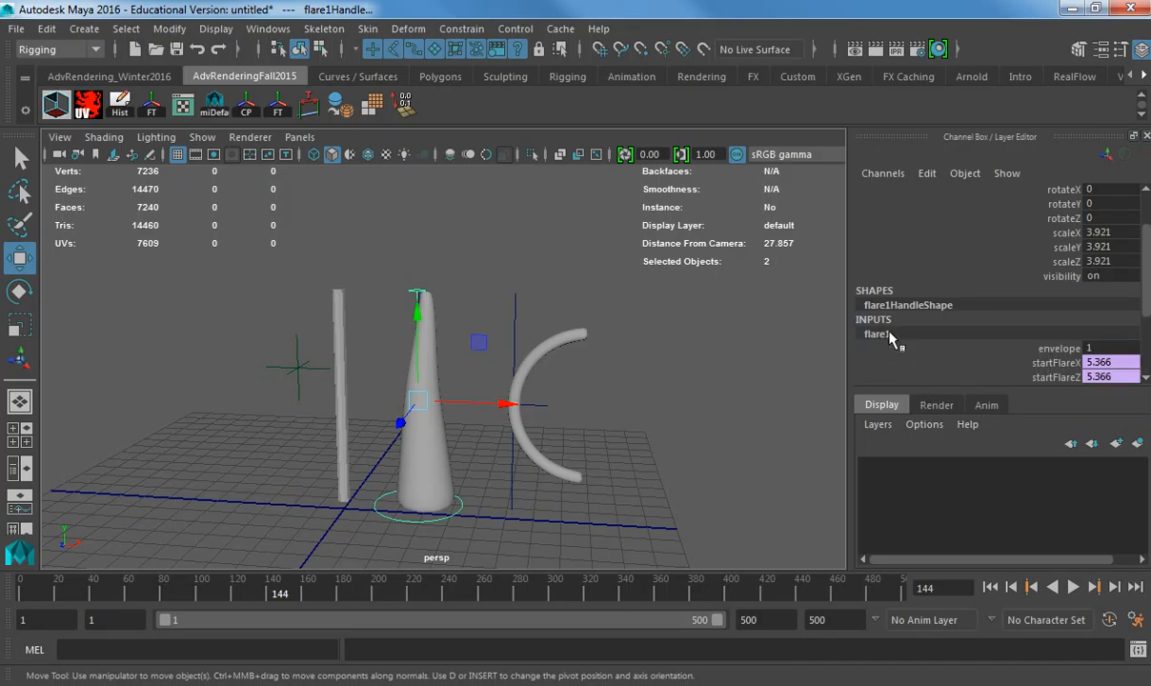
click(1052, 377)
click(926, 173)
click(895, 189)
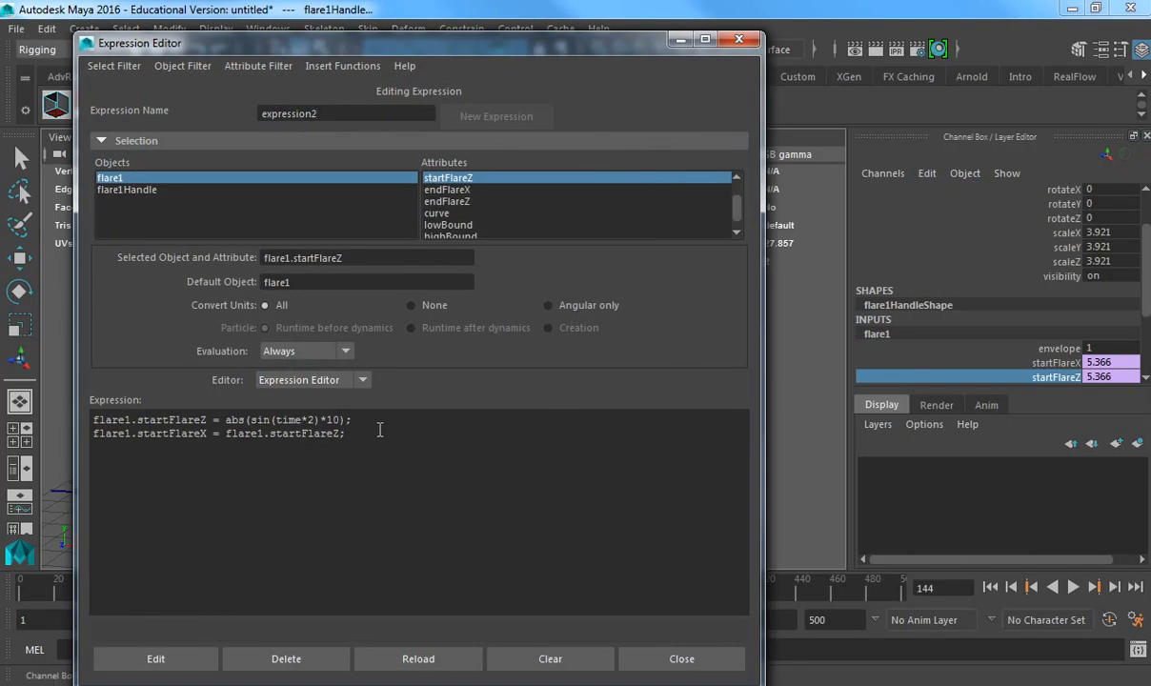
drag(449, 469, 124, 402)
key(ctrl+c)
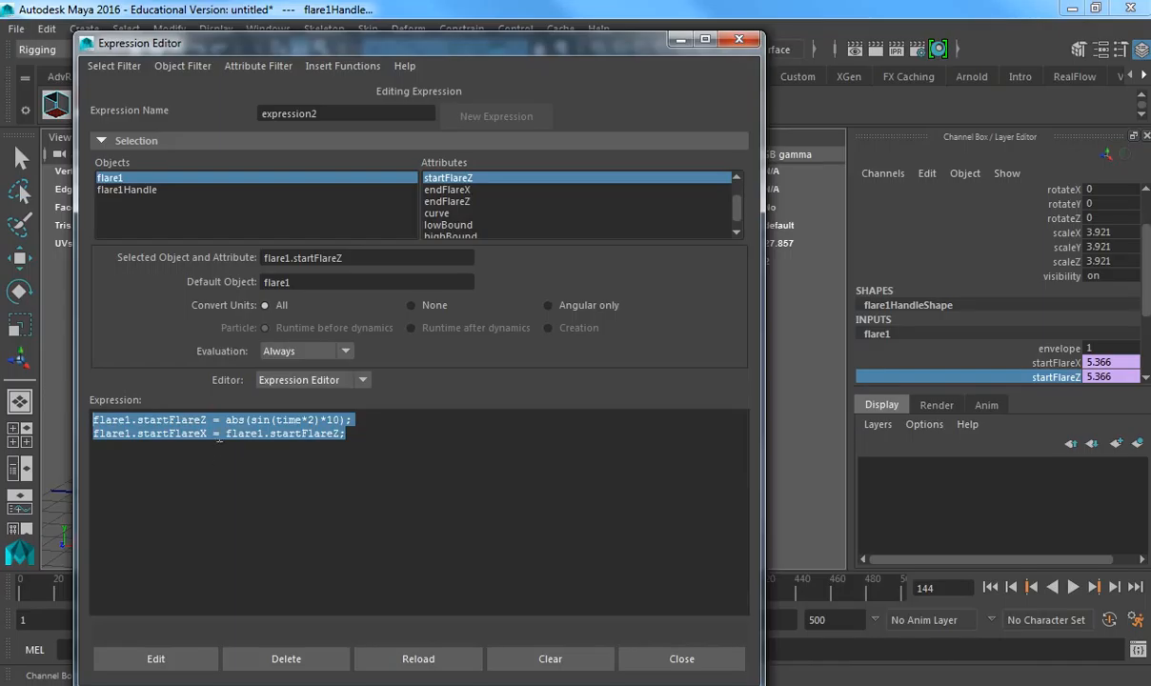
key(Delete)
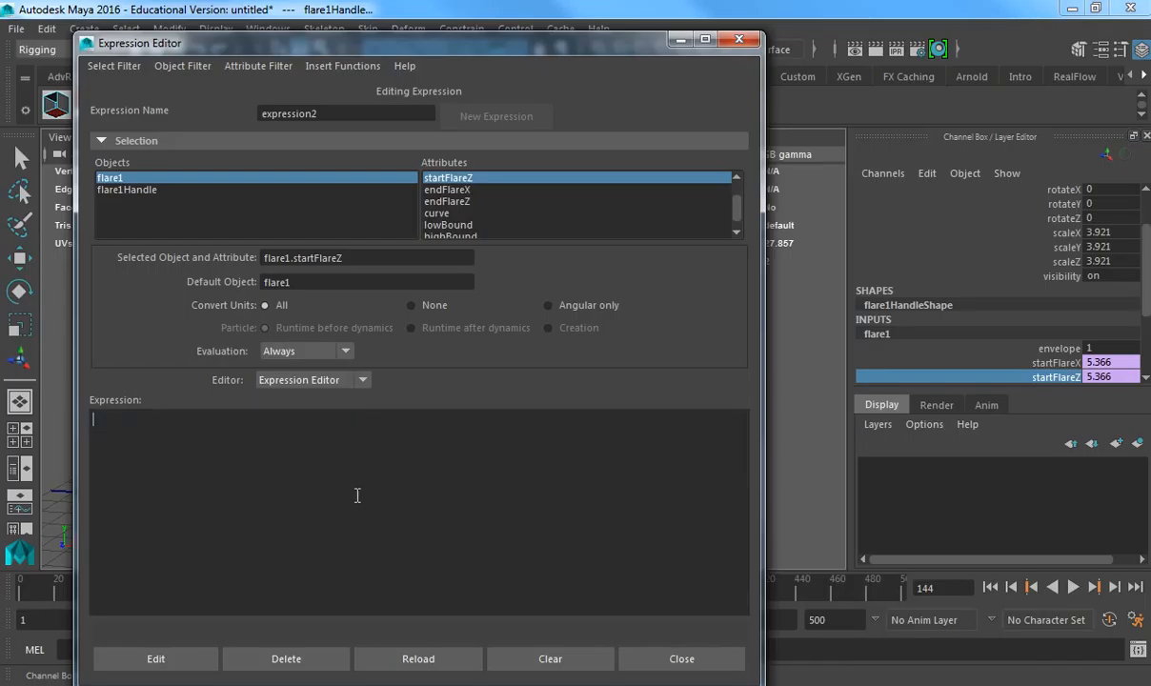
click(293, 658)
- Open expression1 by expression name, end its bend2.curvature line with a semicolon, and paste the two flare formulas below it
click(95, 67)
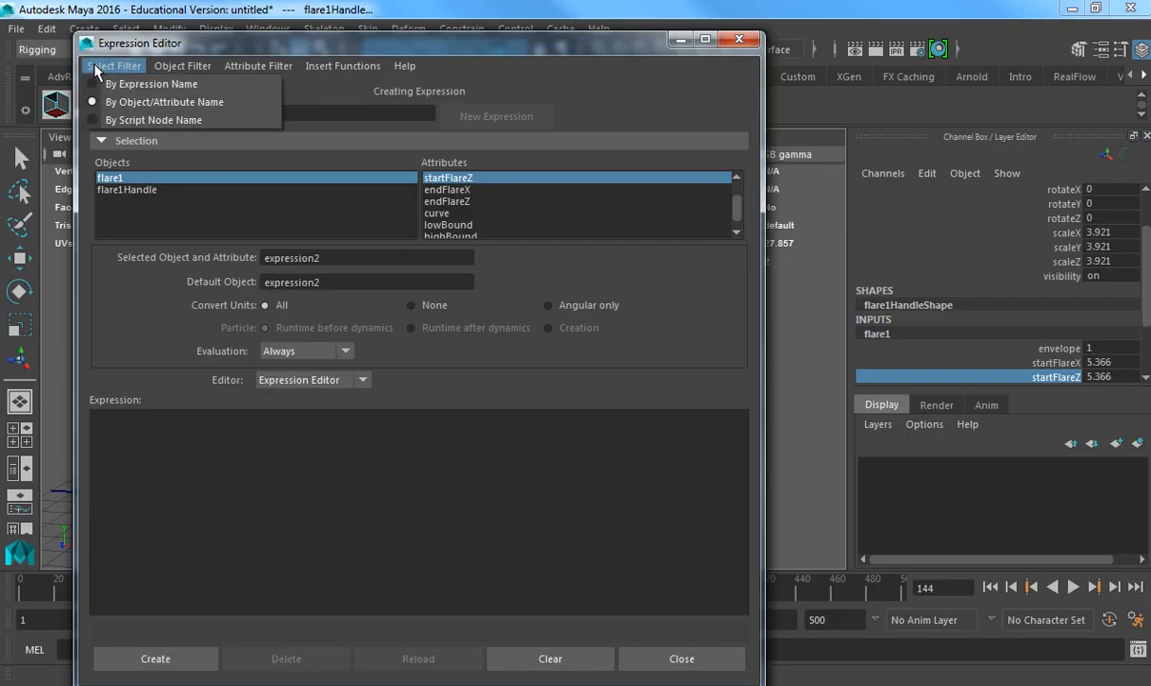
click(107, 84)
click(141, 178)
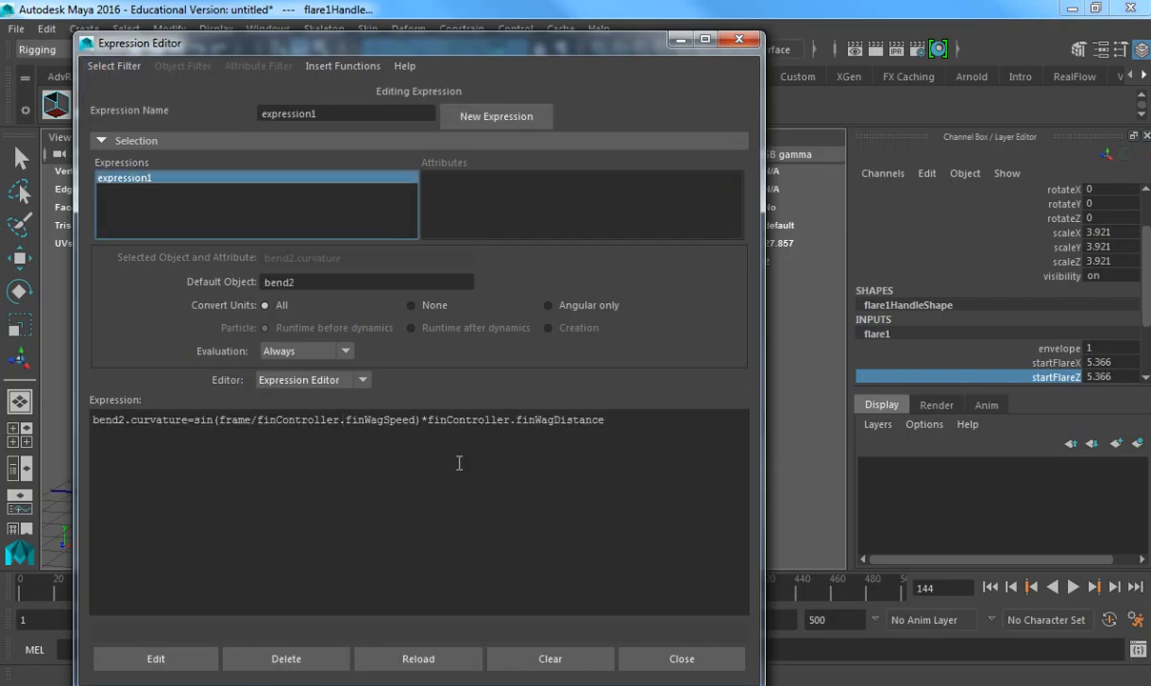
click(621, 420)
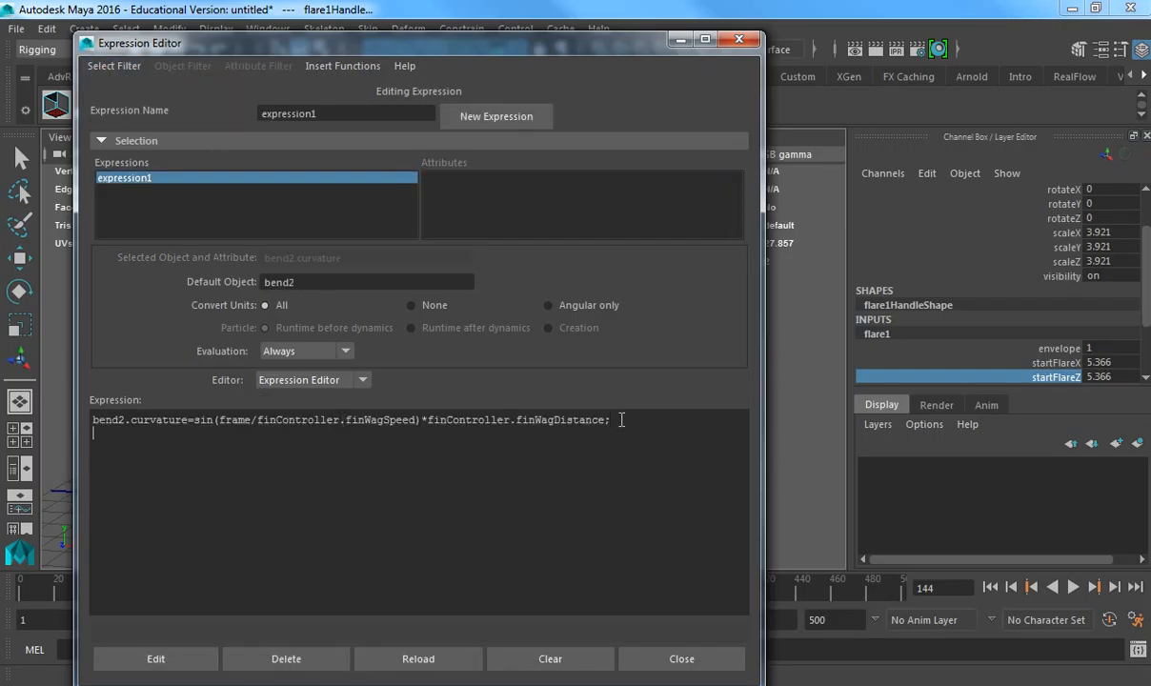
key(ctrl+v)
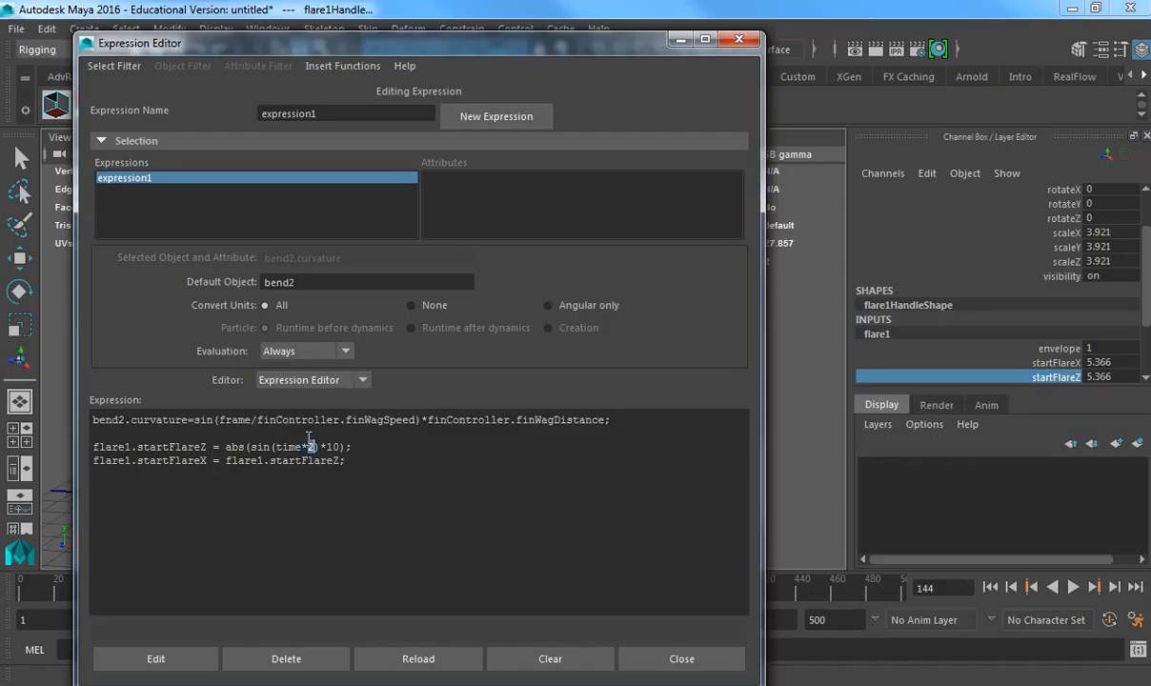
- Change the startFlareZ formula to abs(sin(time*finController.flareSpeed)*finController.flareDistance), apply the expression edit, and close the Expression Editor
text(finController.flareSpeed)*)
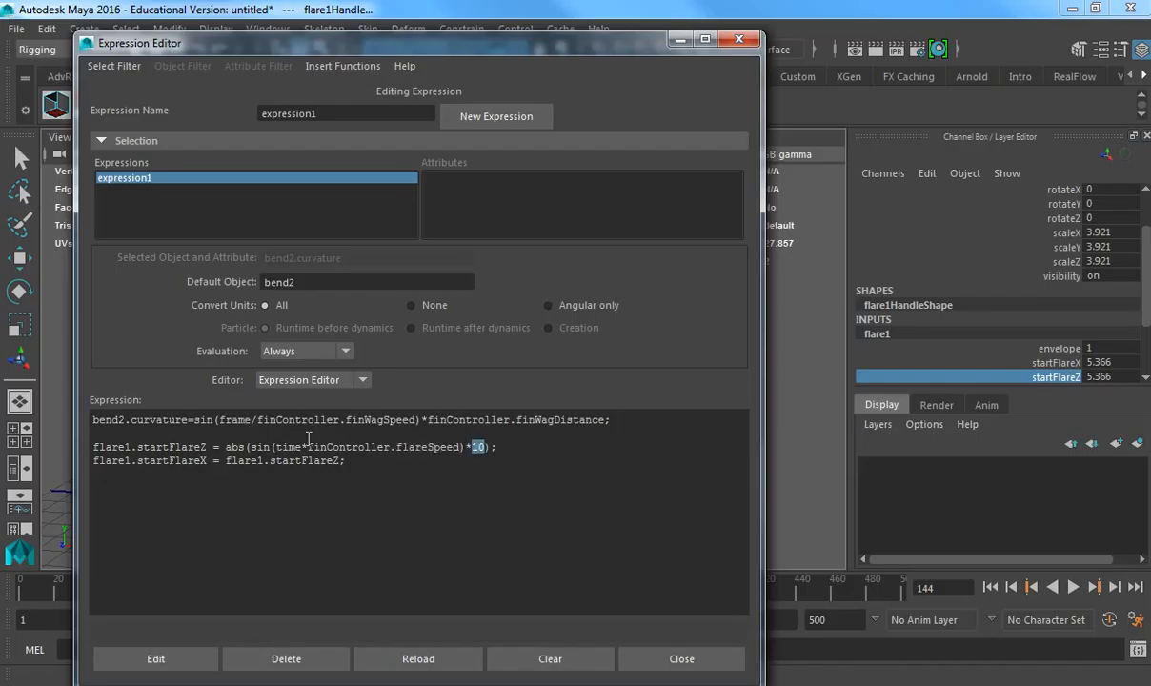
text(finController.flareDistance)
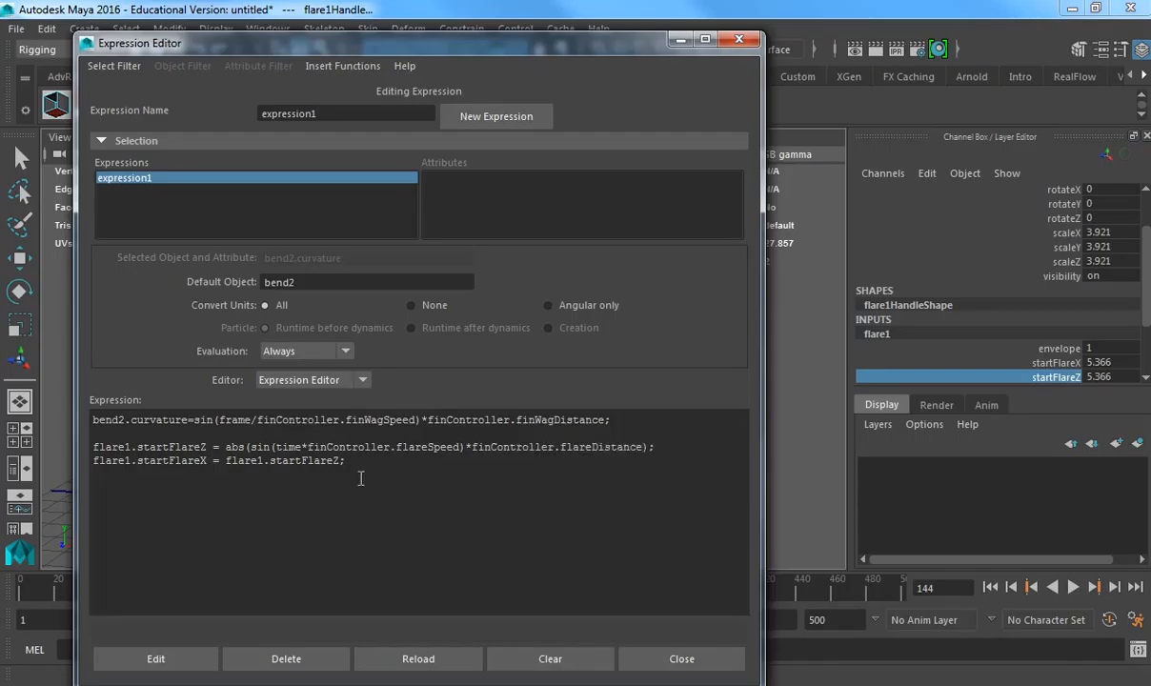
click(164, 658)
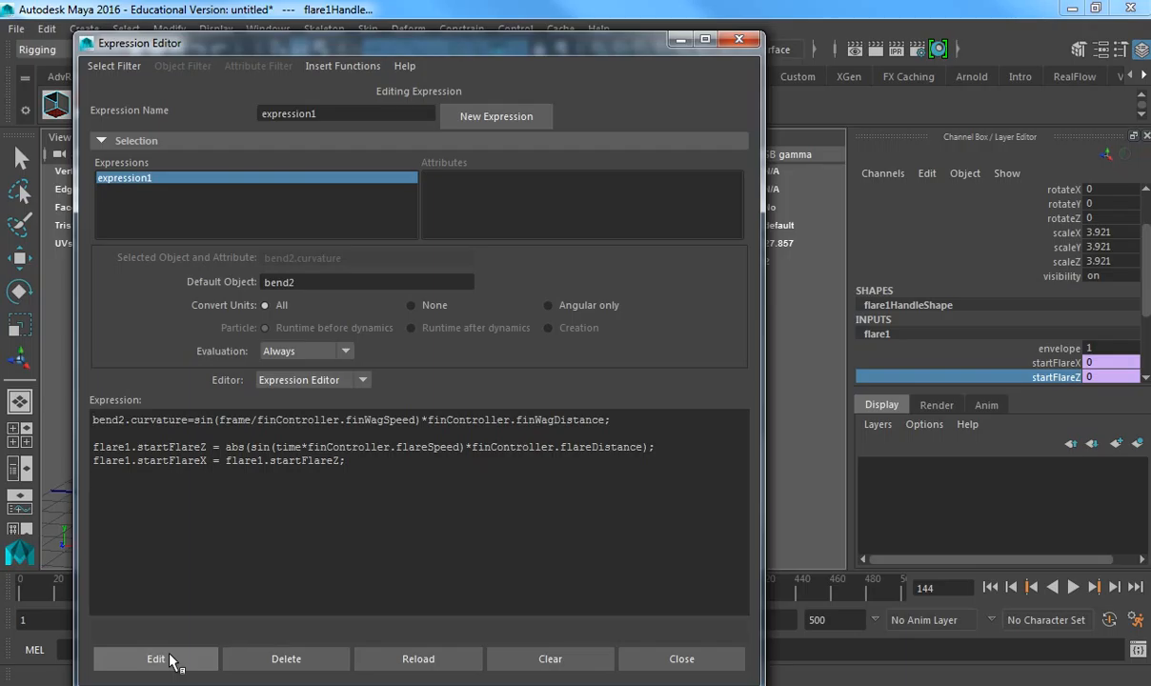
click(701, 658)
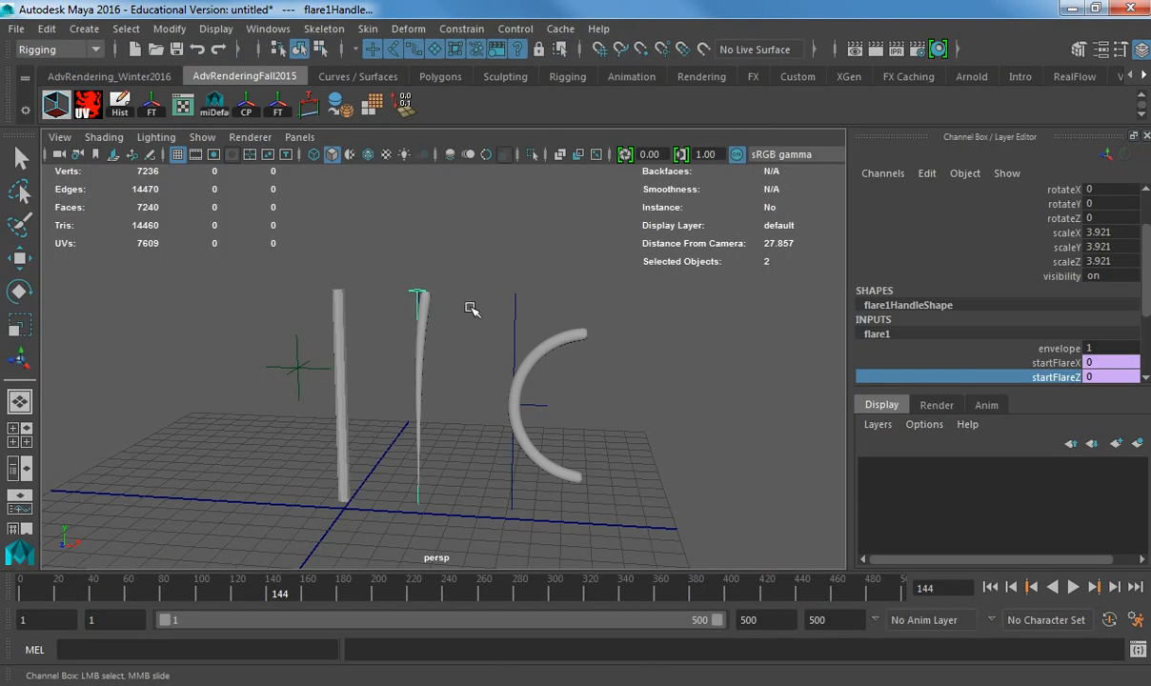
- Set finController's flareSpeed to 1 and flareDistance to 2, and start playing the animation
click(427, 314)
click(282, 379)
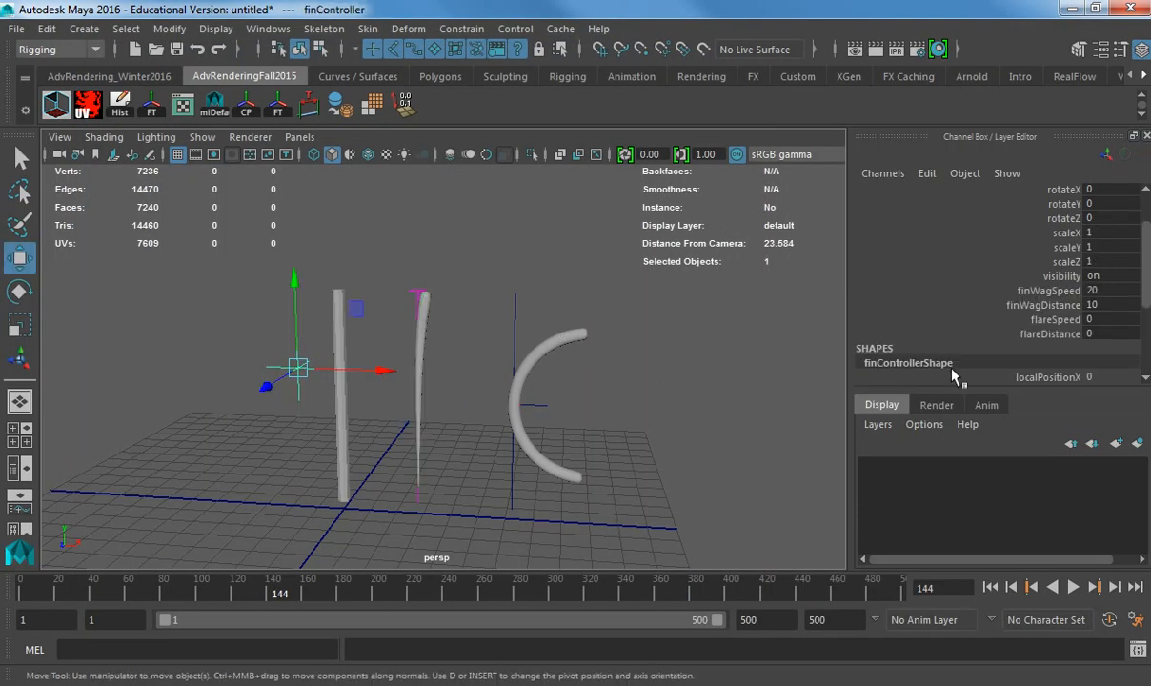
click(1098, 320)
text(1)
click(1099, 334)
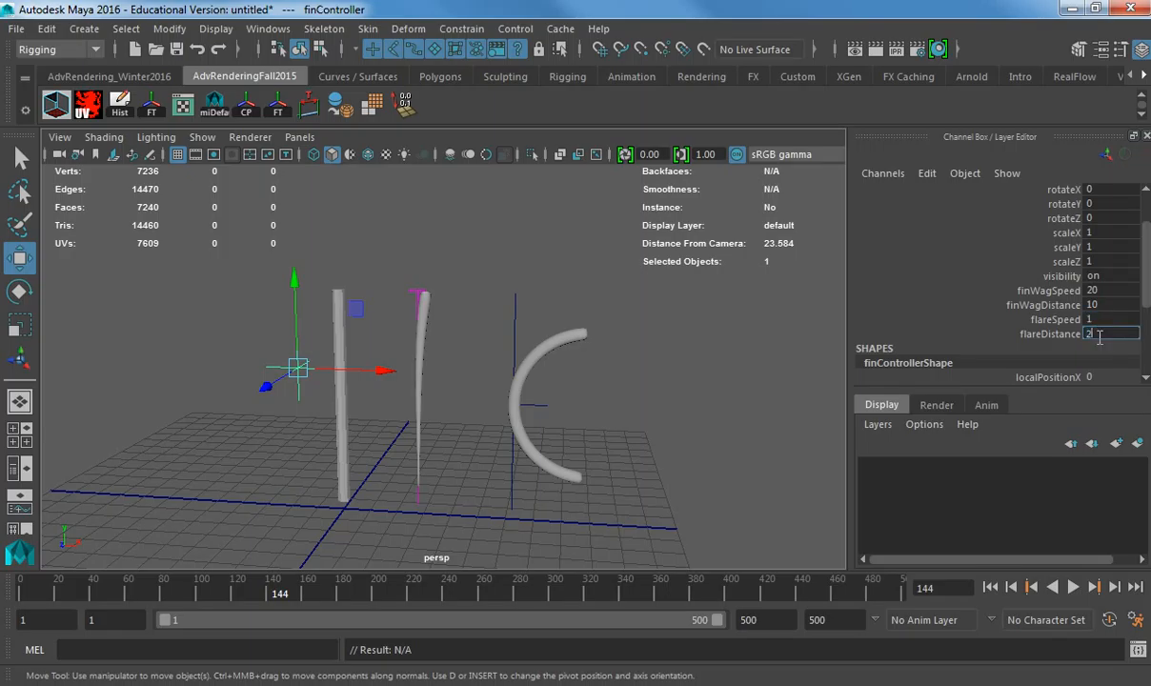
text(2)
key(Return)
key(alt+v)
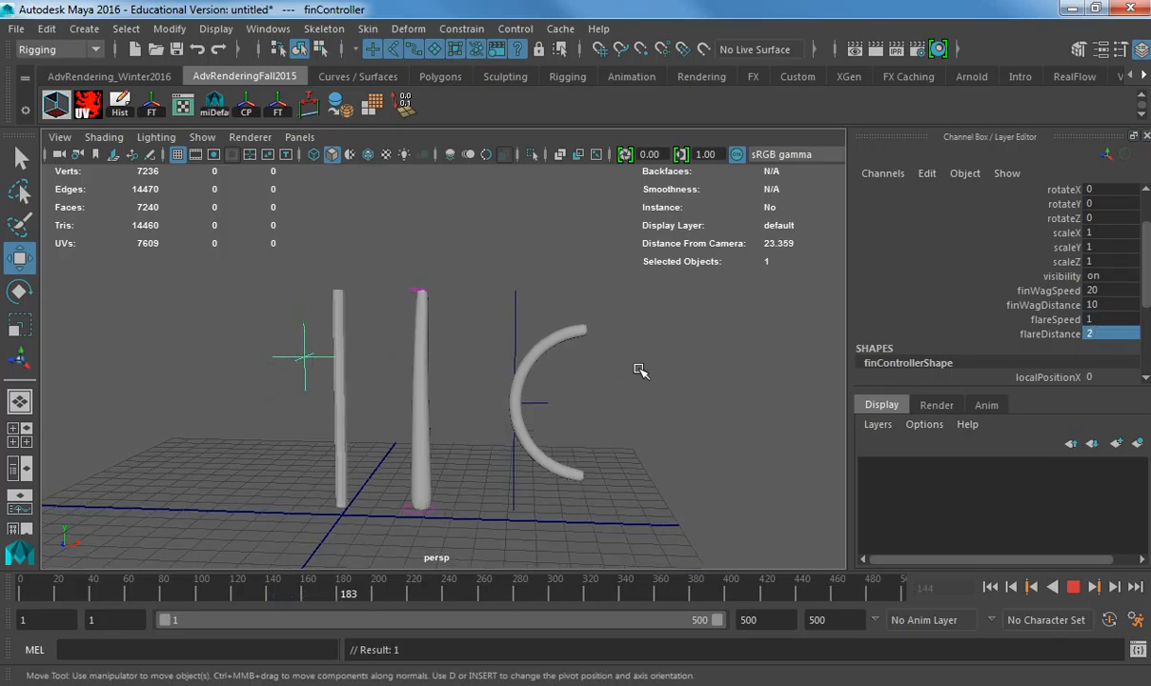
- Set flareDistance to 5 during playback and examine the middle cylinder's motion from a higher angle
click(1089, 333)
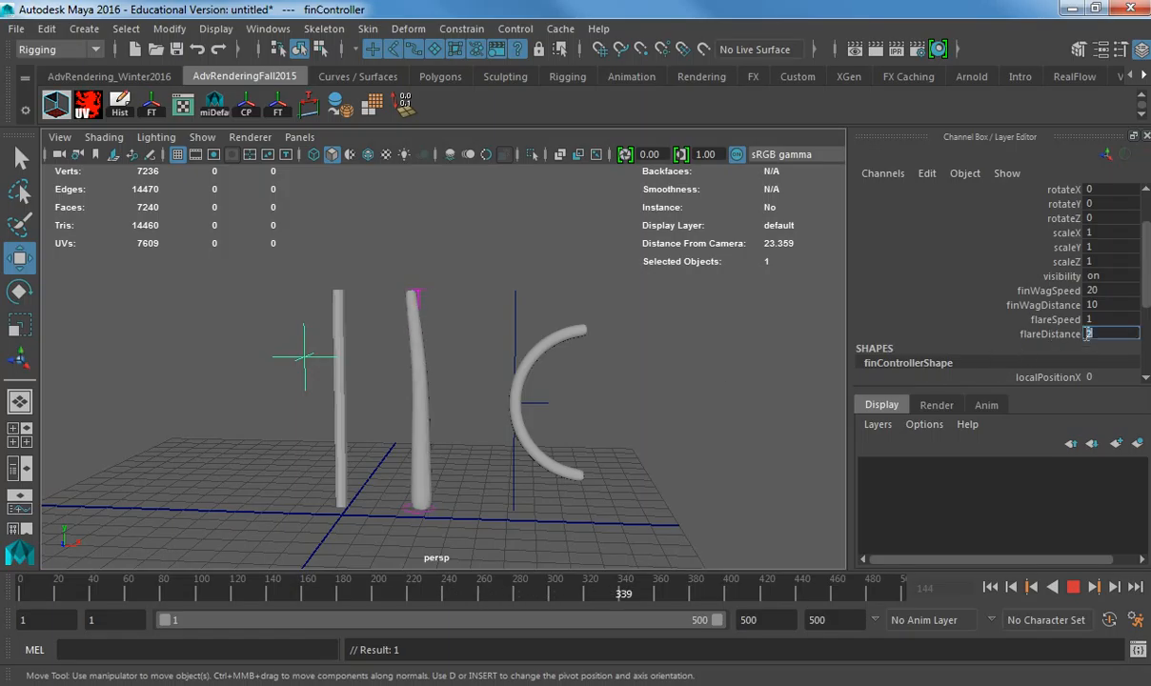
text(5)
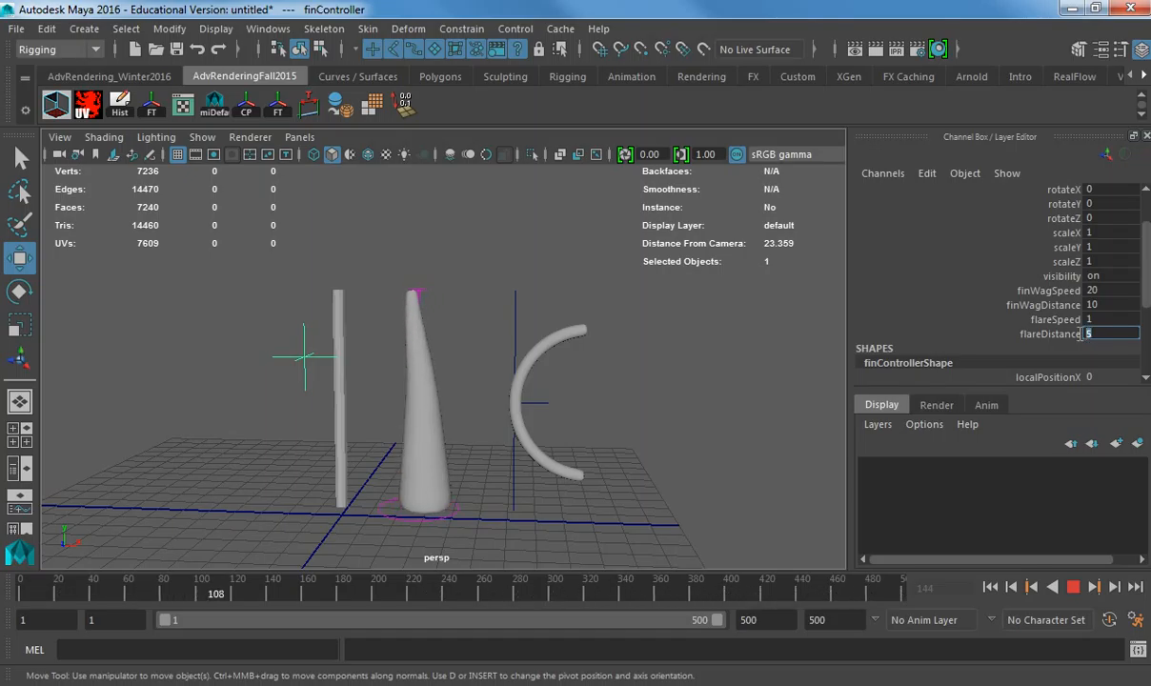
alt+drag(403, 378, 424, 476)
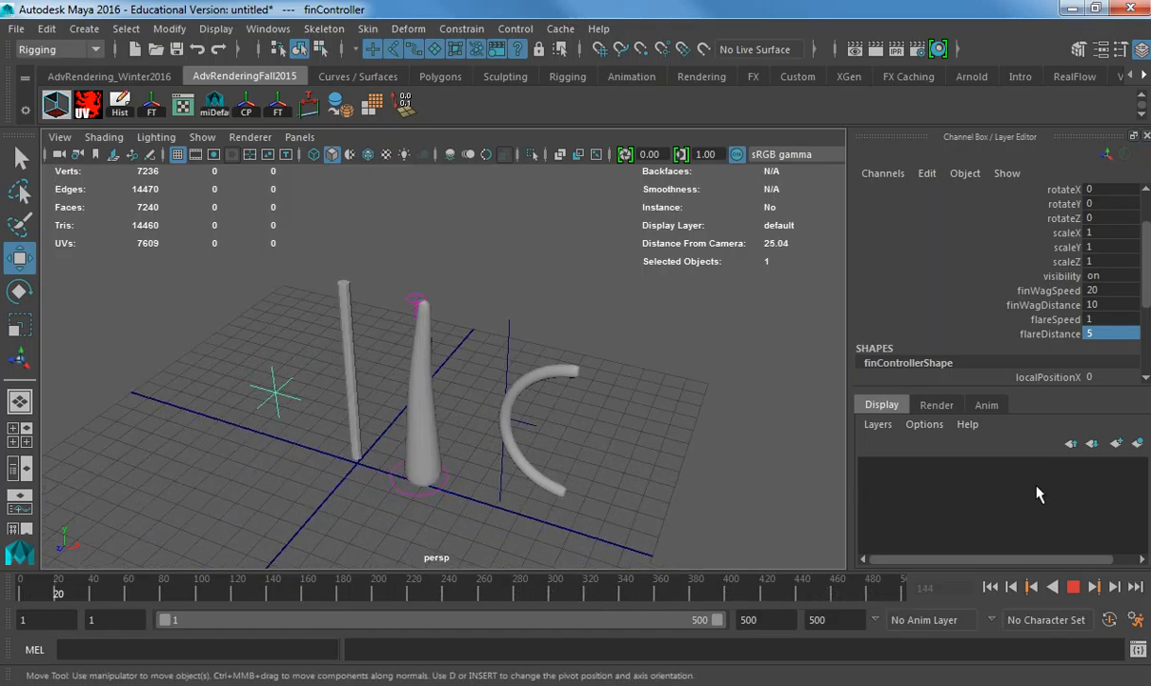
- Try finWagSpeed values of 0.2 and 1 on finController during playback, and settle on 10
click(1106, 291)
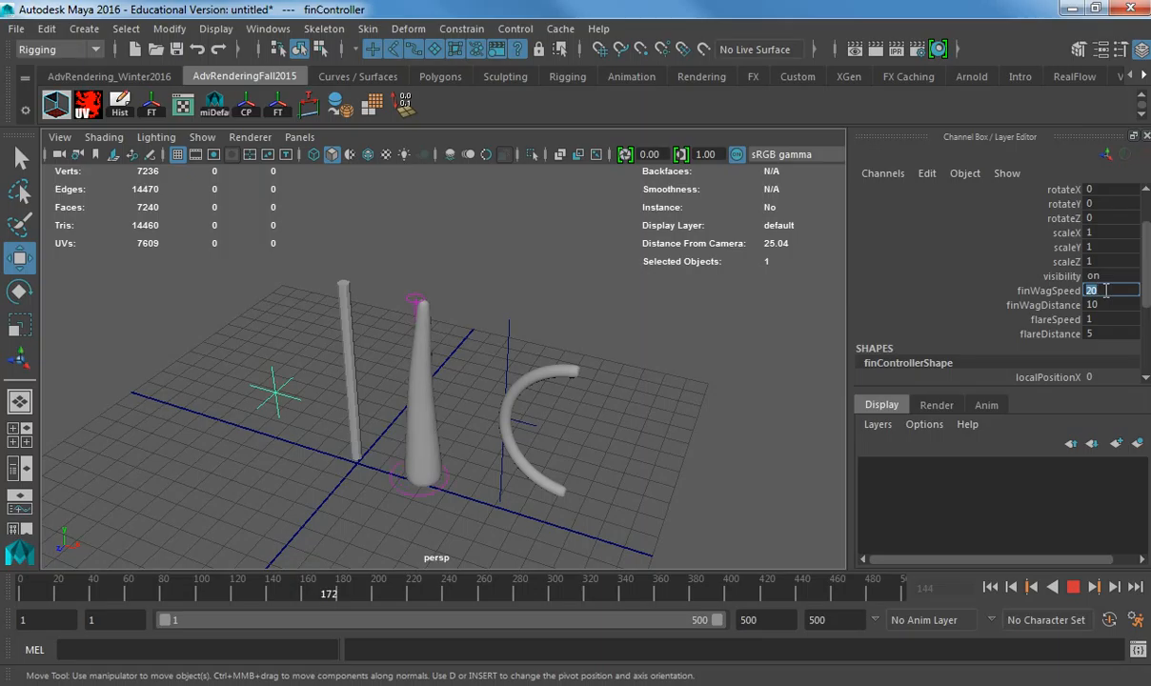
text(0.2)
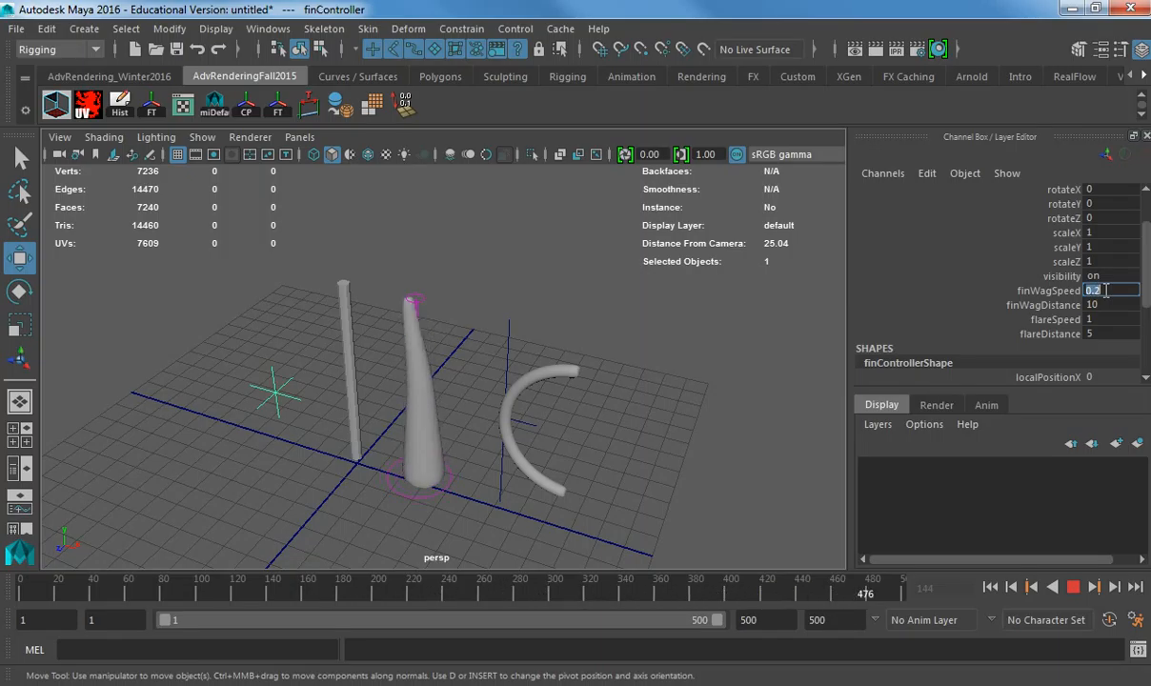
text(1)
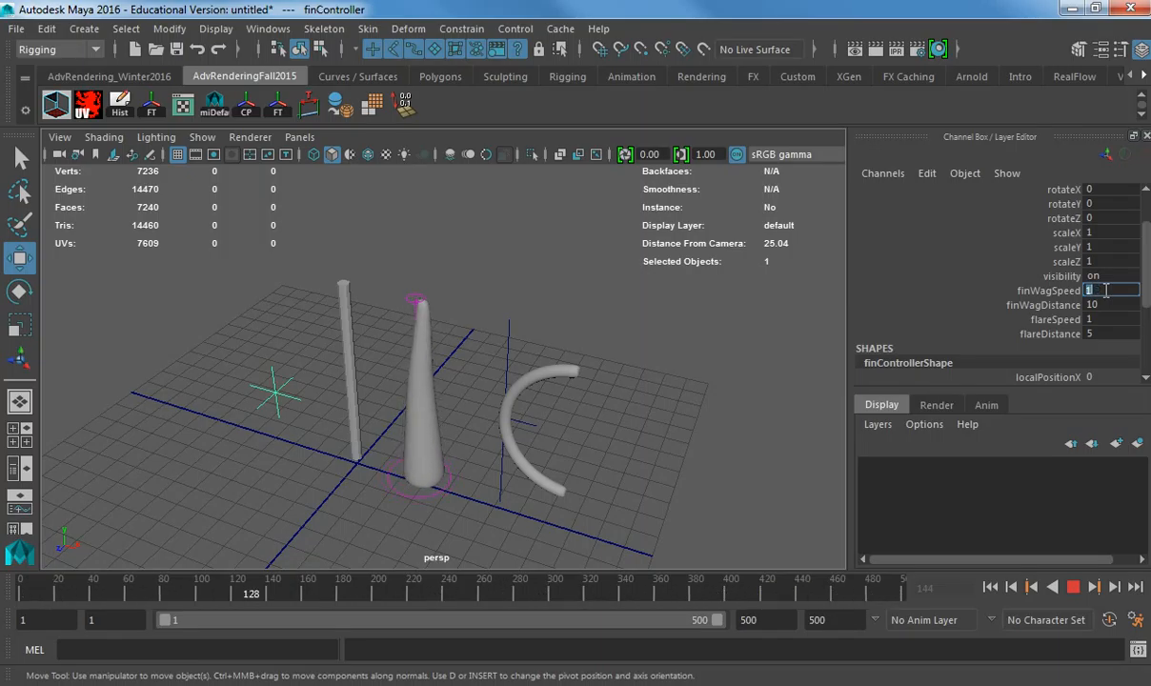
text(10)
key(Return)
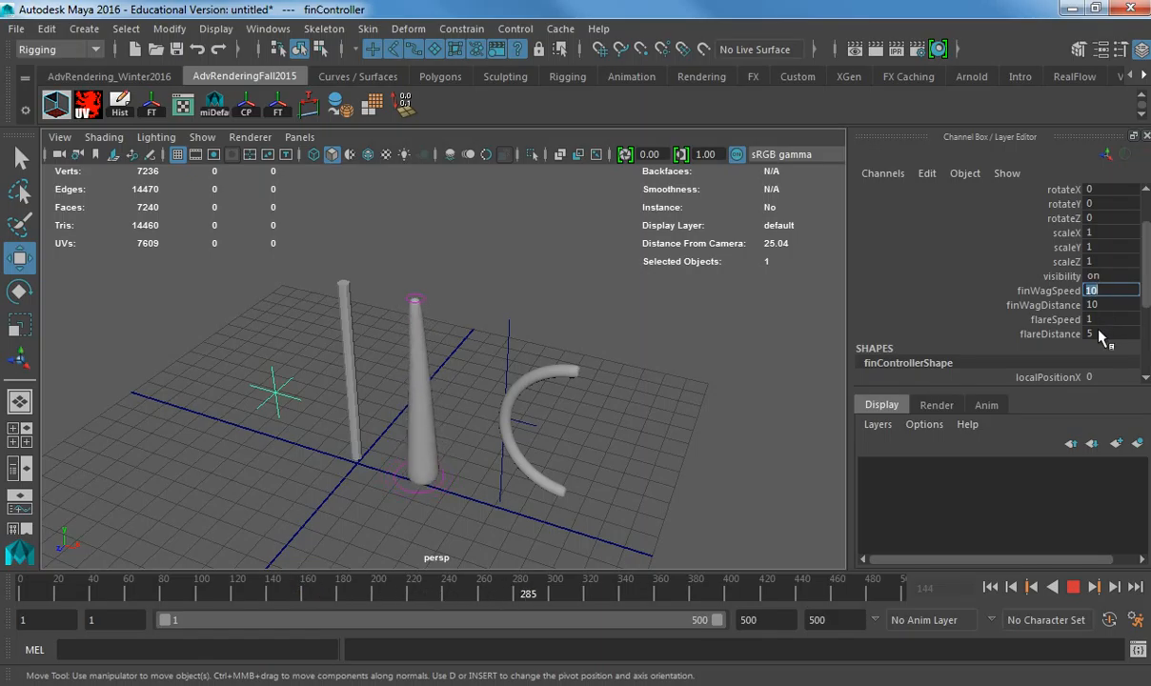
- Set finController's flareSpeed to 5 while the animation plays
click(1104, 334)
click(1099, 321)
text(5)
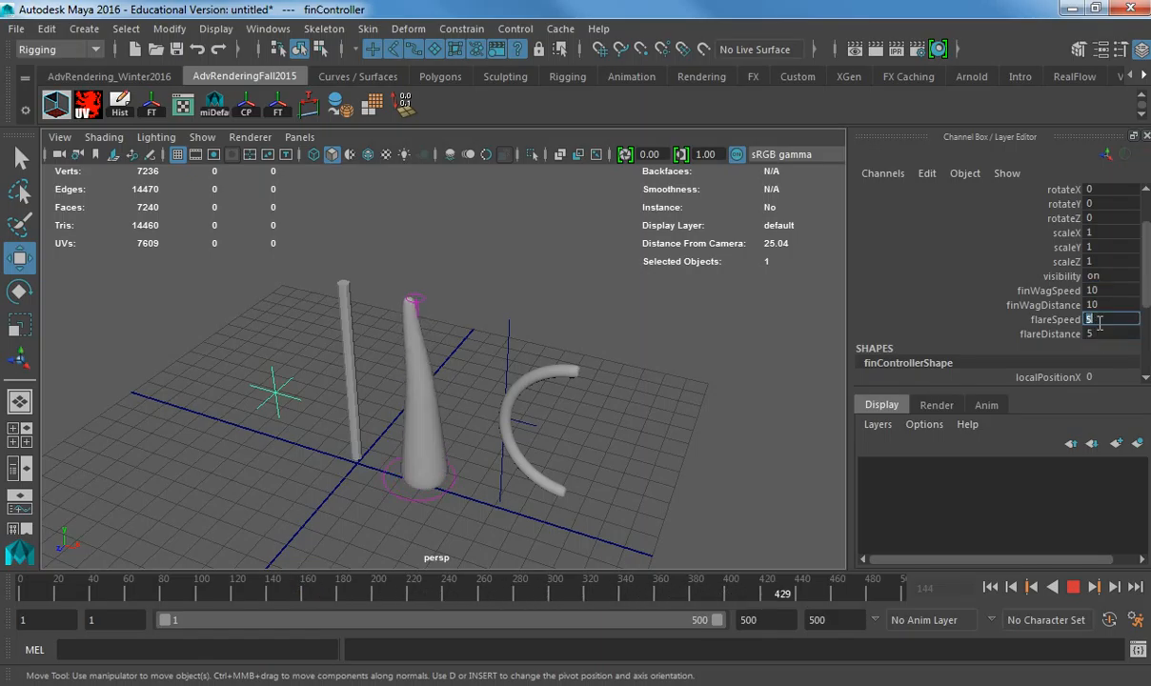
key(Return)
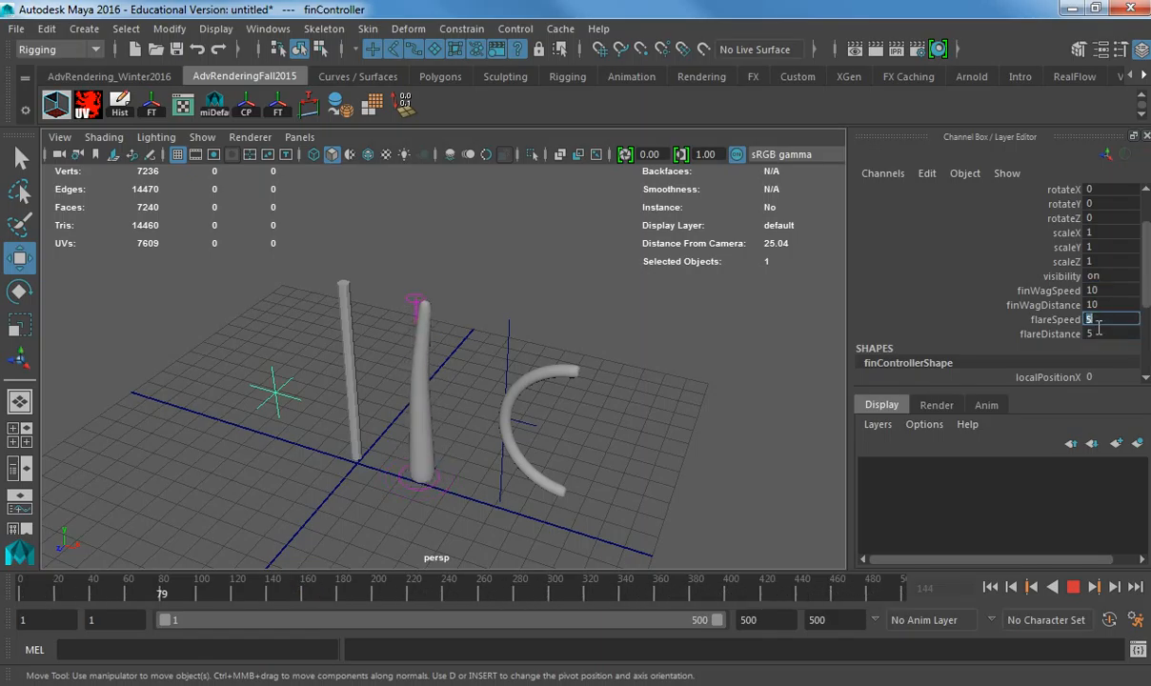
- Try flareDistance values of 0.25 and 1 on finController, set it to 20, and stop the playback
click(1098, 333)
text(25)
key(Return)
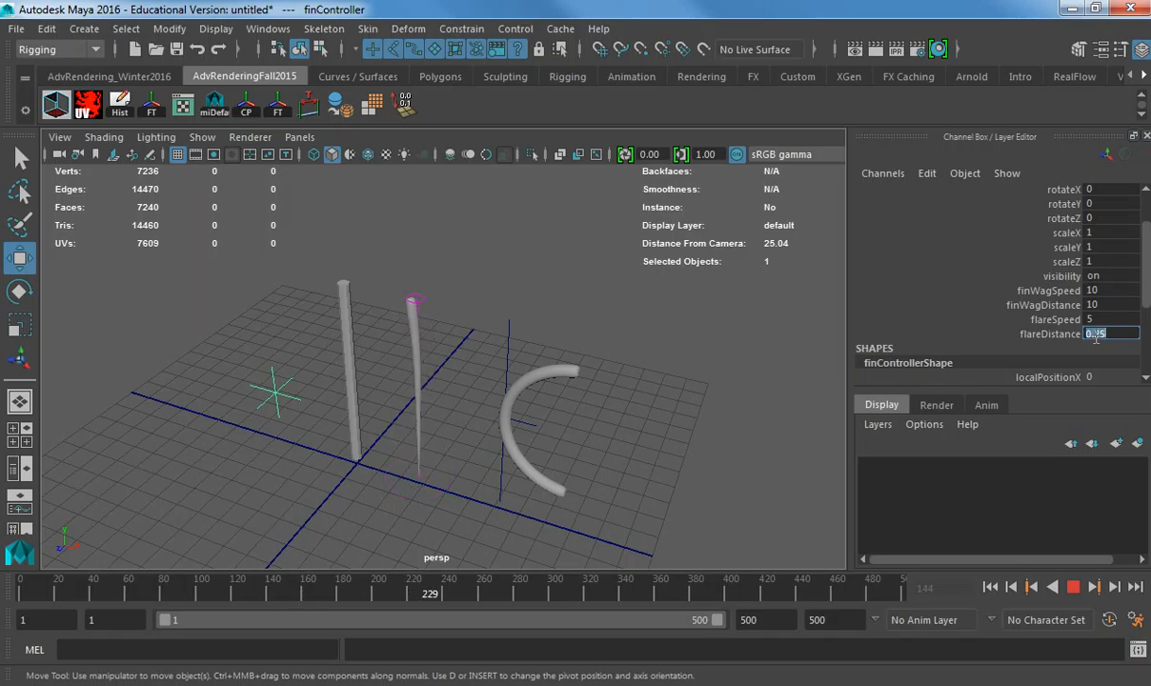
text(20)
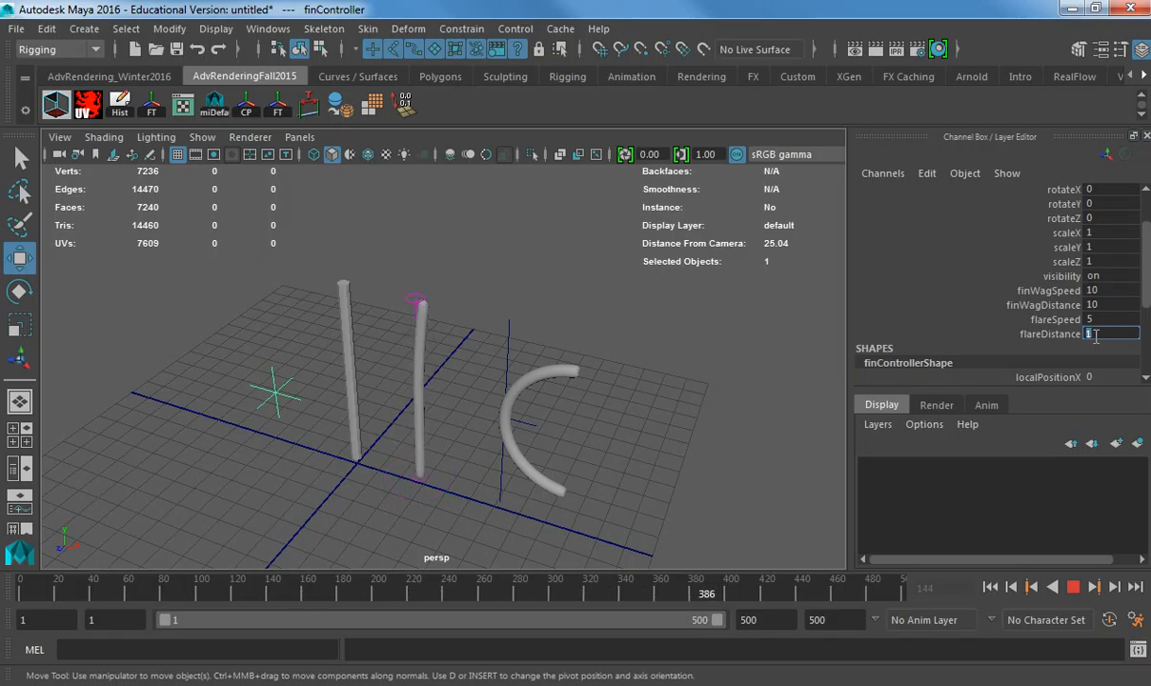
key(Return)
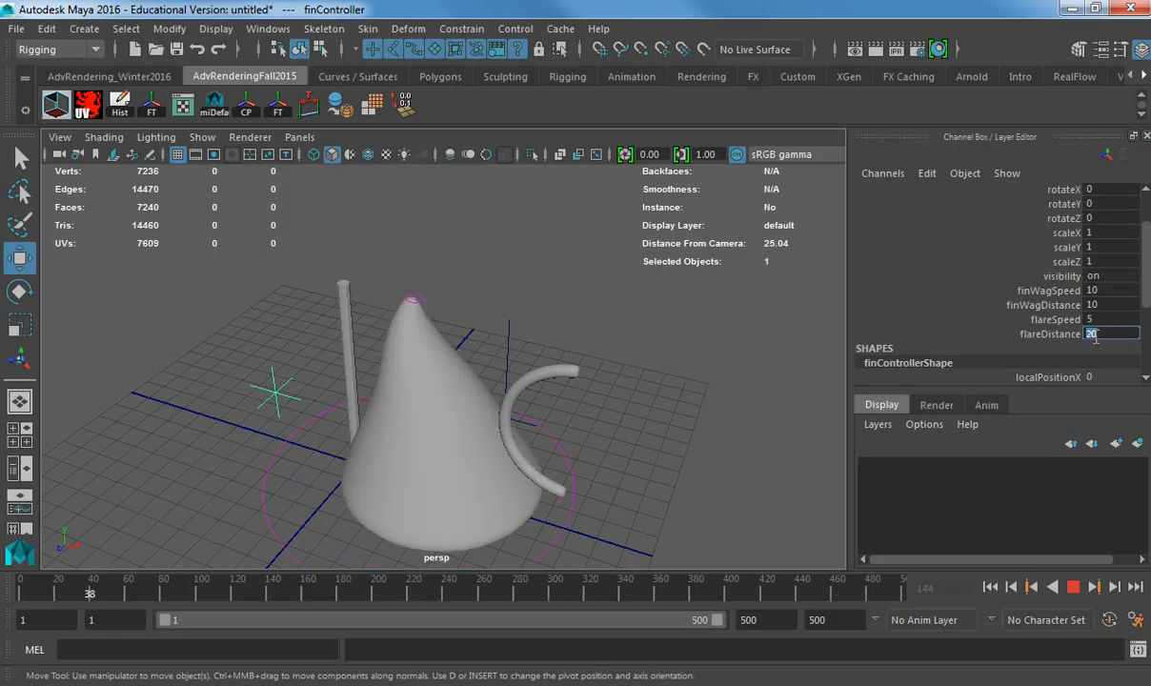
alt+drag(609, 361, 541, 342)
key(Escape)
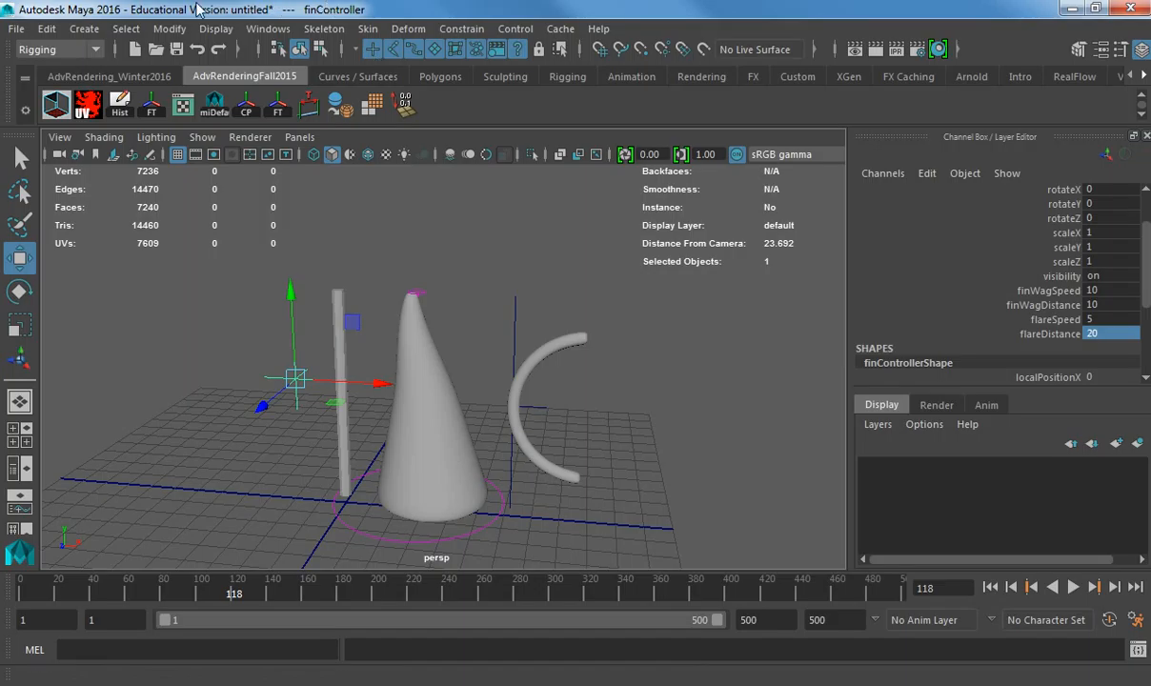
- Open the Connection Editor and move its window aside to clear the view
alt+middle_drag(288, 244, 570, 240)
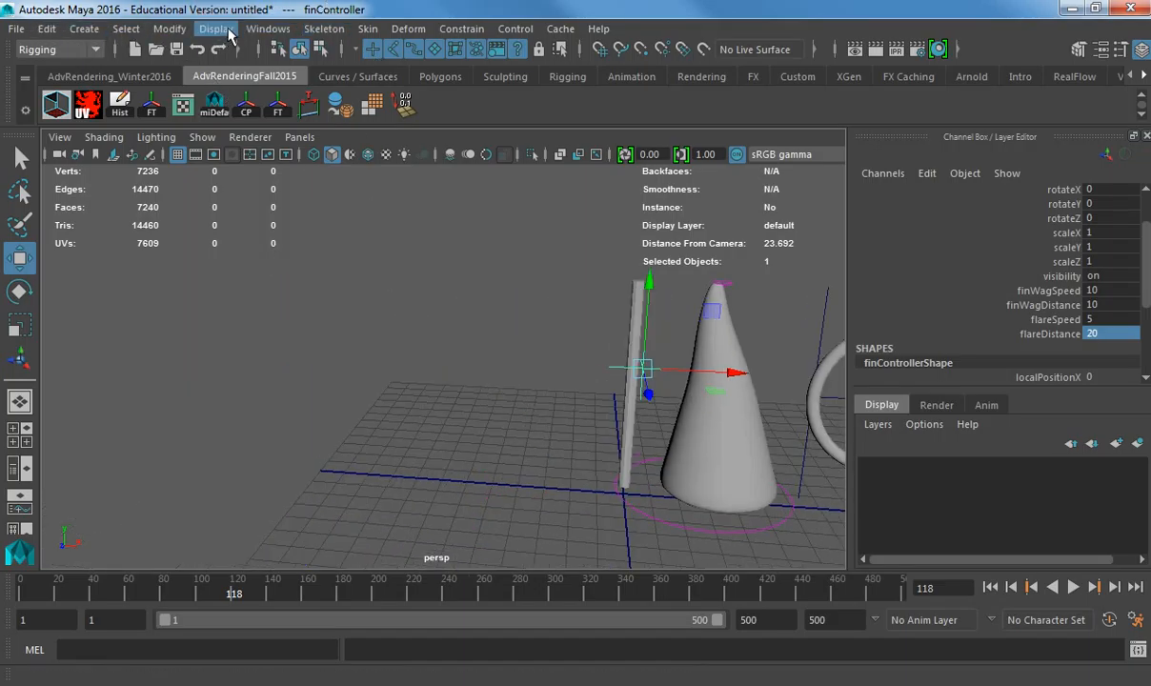
click(267, 29)
mouse_move(309, 92)
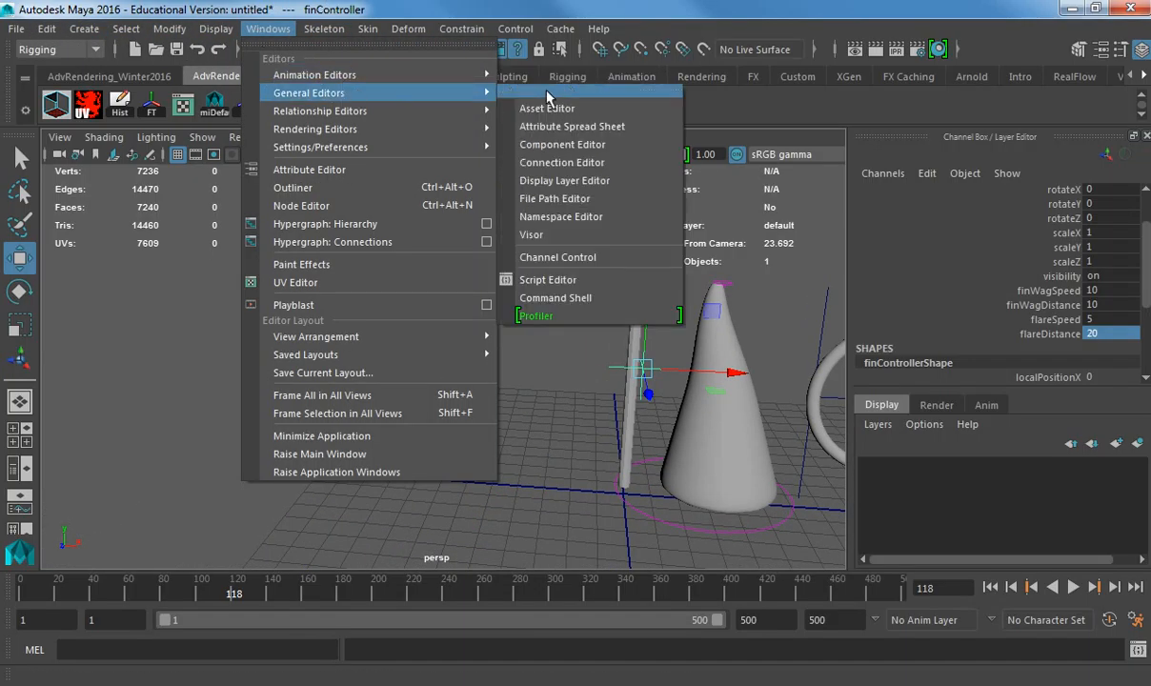
click(583, 164)
drag(585, 236, 476, 61)
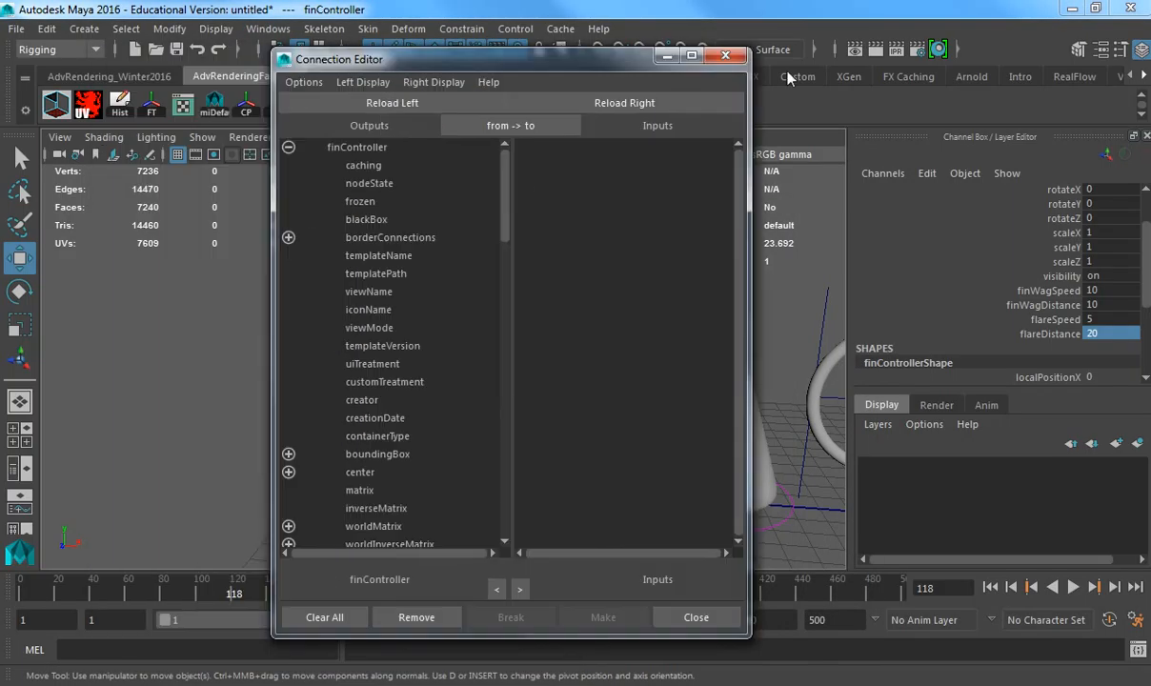
drag(787, 73, 1150, 80)
- Create a polygon sphere and move it to about -11.7 in X and 1.8 in Y
alt+middle_drag(566, 322, 301, 322)
alt+drag(376, 329, 605, 326)
click(84, 29)
mouse_move(154, 78)
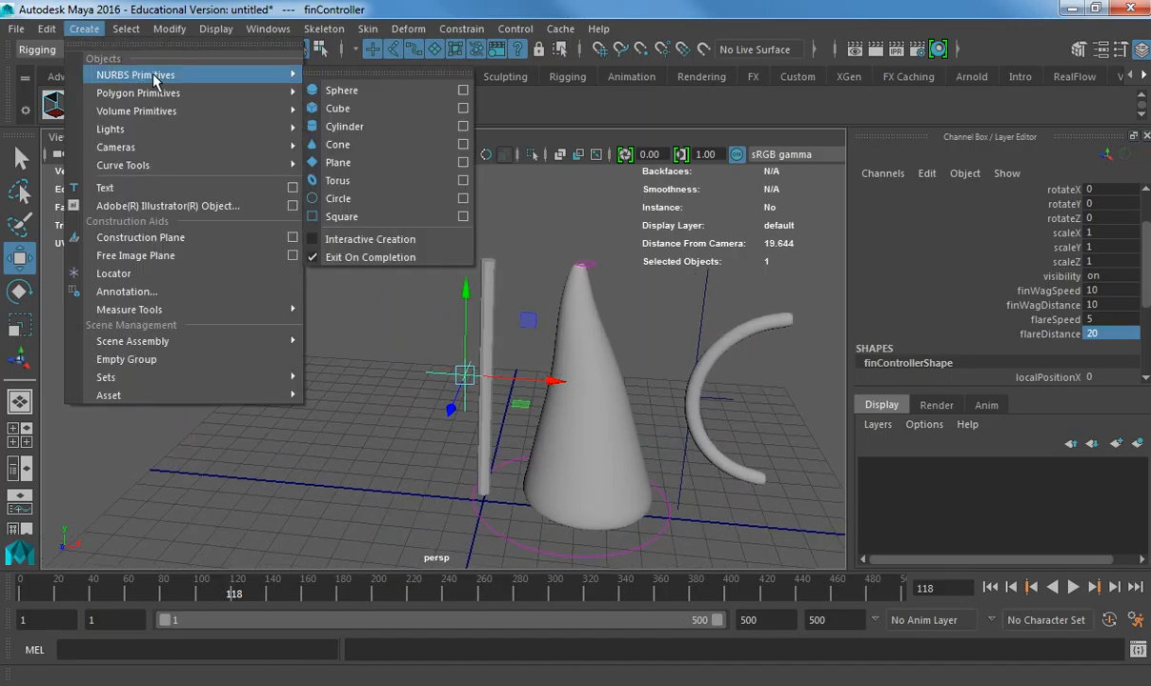
click(436, 108)
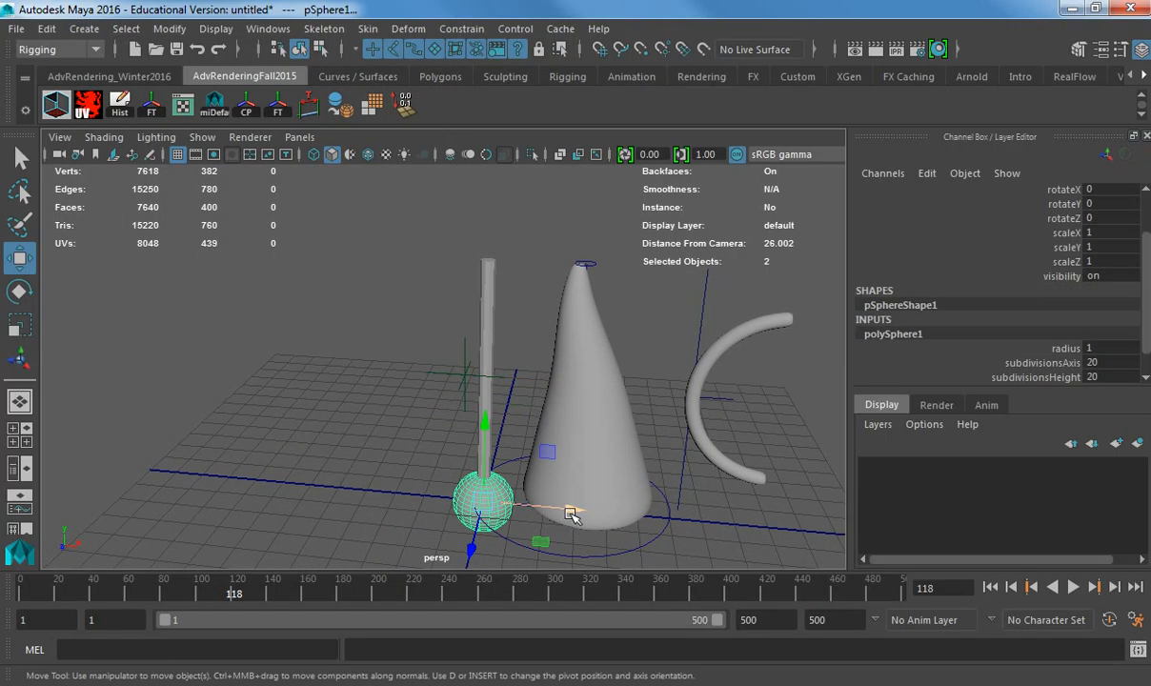
drag(569, 514, 242, 479)
drag(147, 384, 147, 343)
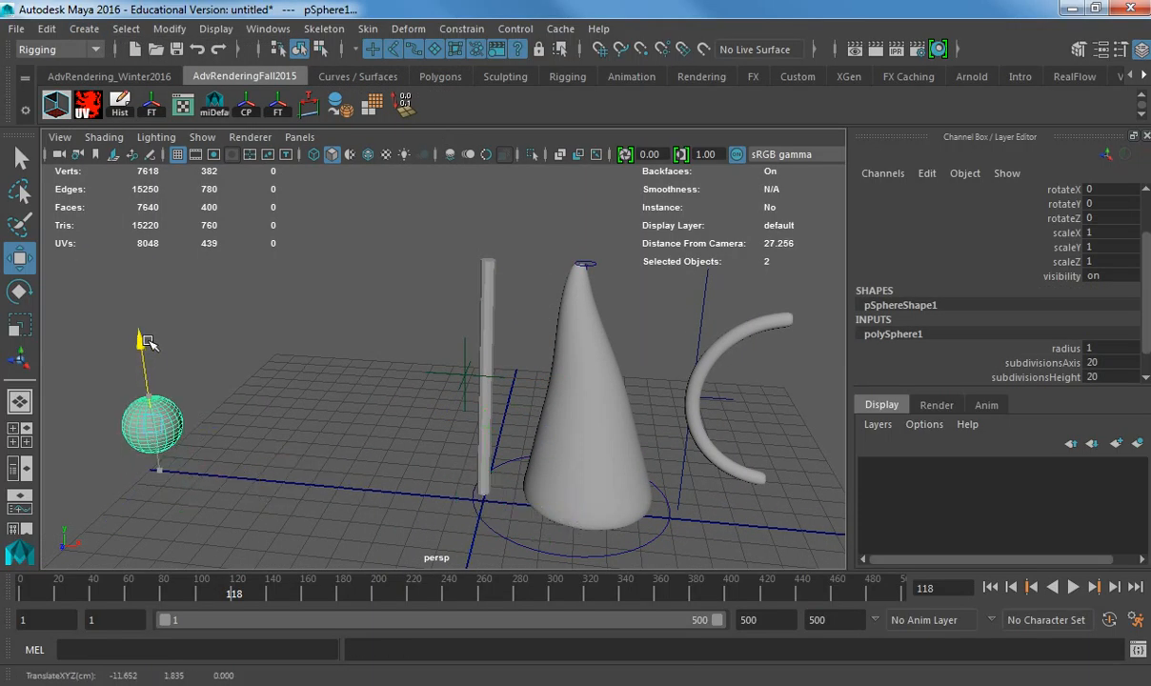
- Frame the sphere in the view and place the Connection Editor beside it
key(f)
alt+drag(354, 333, 401, 366)
alt+right_drag(401, 366, 277, 350)
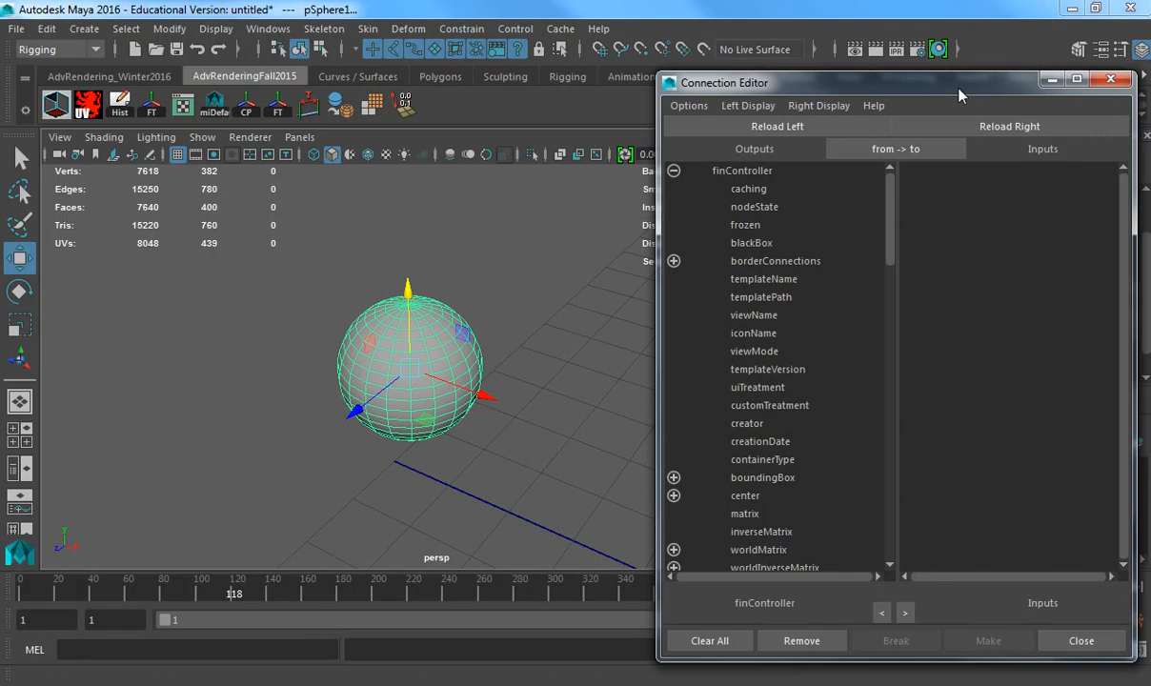
drag(958, 89, 849, 67)
alt+middle_drag(428, 307, 334, 259)
- Try moving the sphere upward and stretching it along Y, undoing each change
alt+drag(333, 257, 351, 6)
key(ctrl+z)
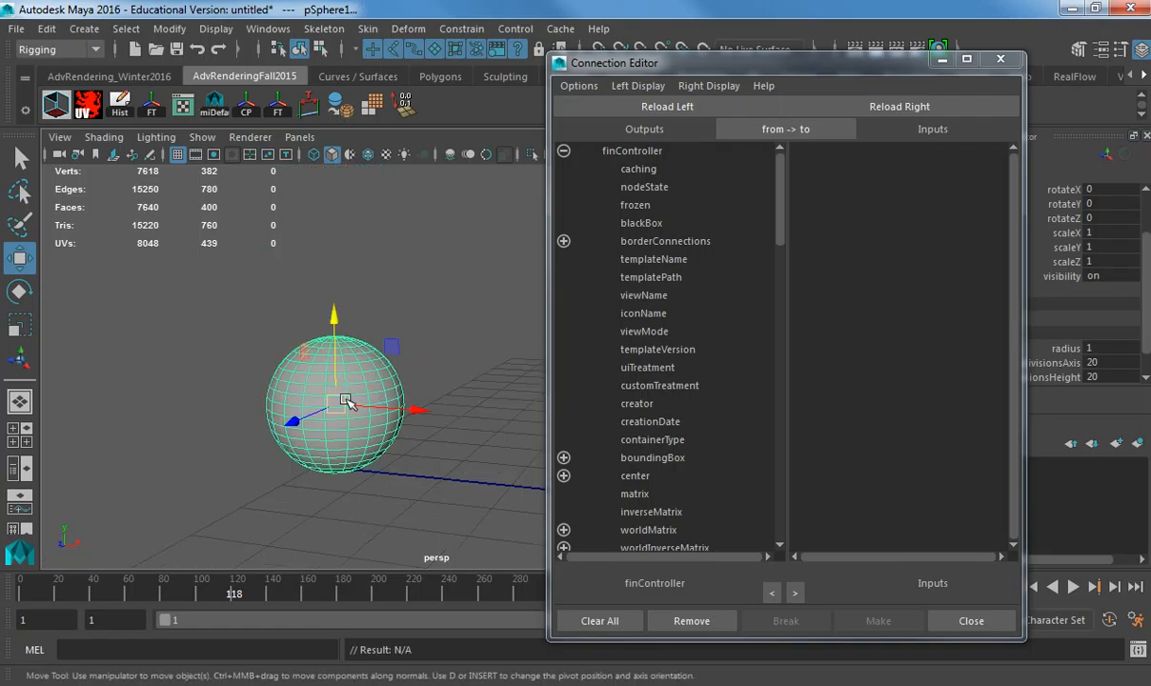
key(r)
drag(332, 314, 341, 48)
key(ctrl+z)
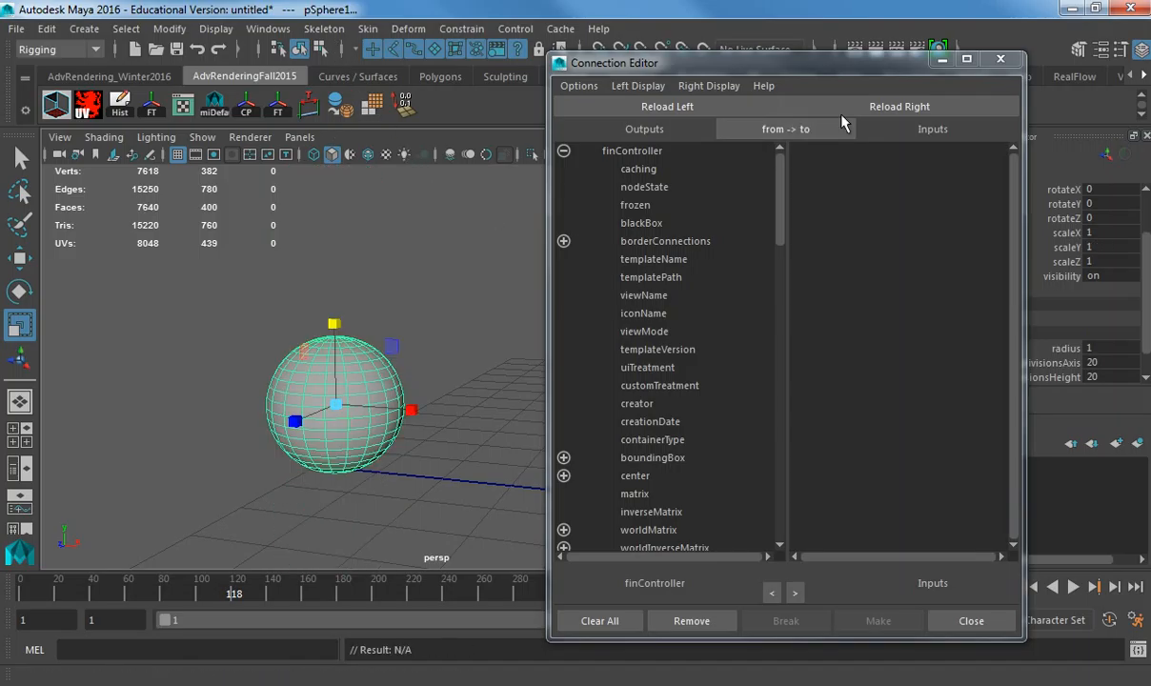
- Load the sphere into both sides of the Connection Editor and select its translateY as the source attribute
click(880, 110)
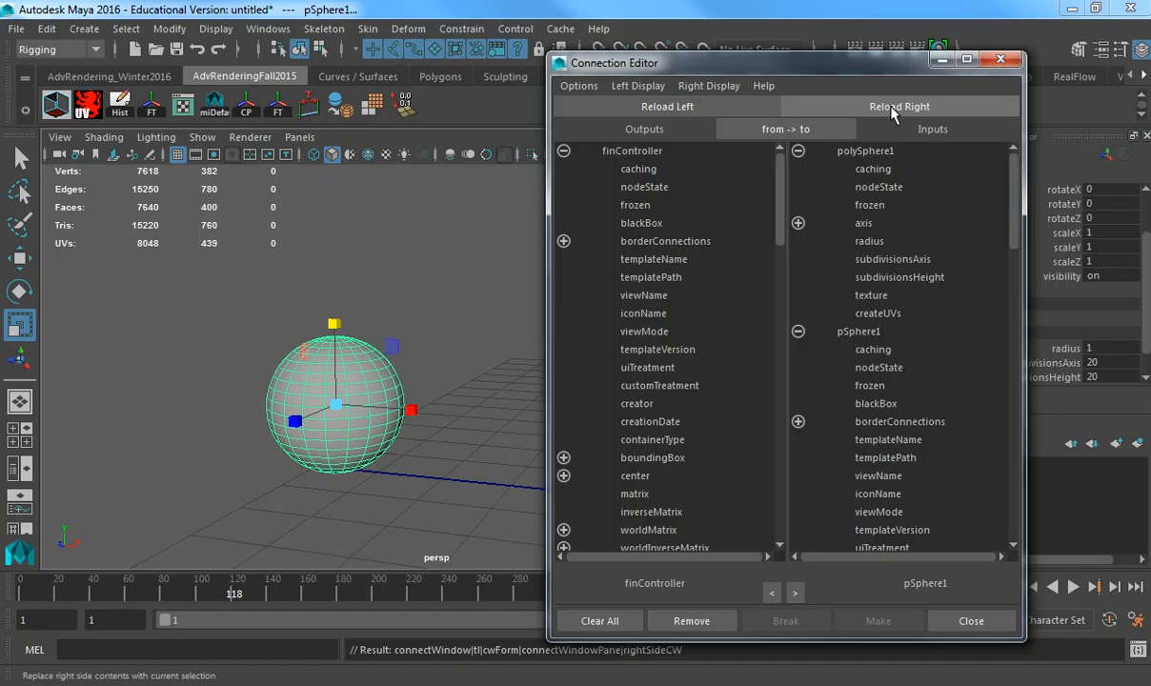
click(700, 105)
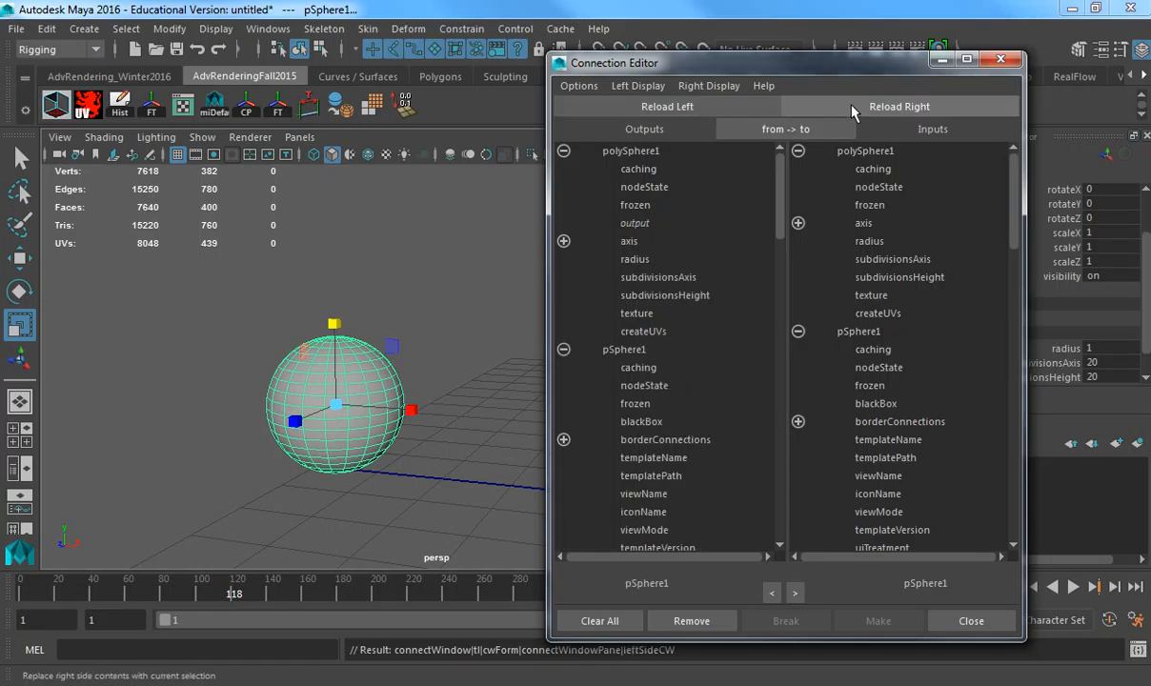
drag(781, 198, 779, 404)
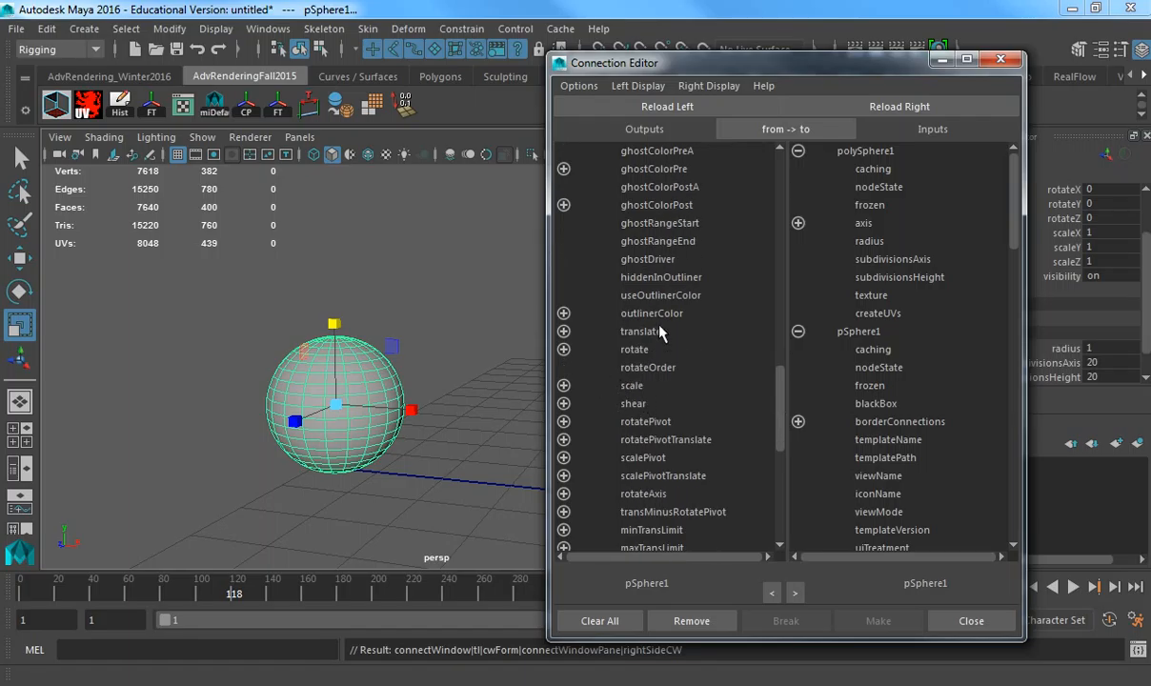
click(563, 332)
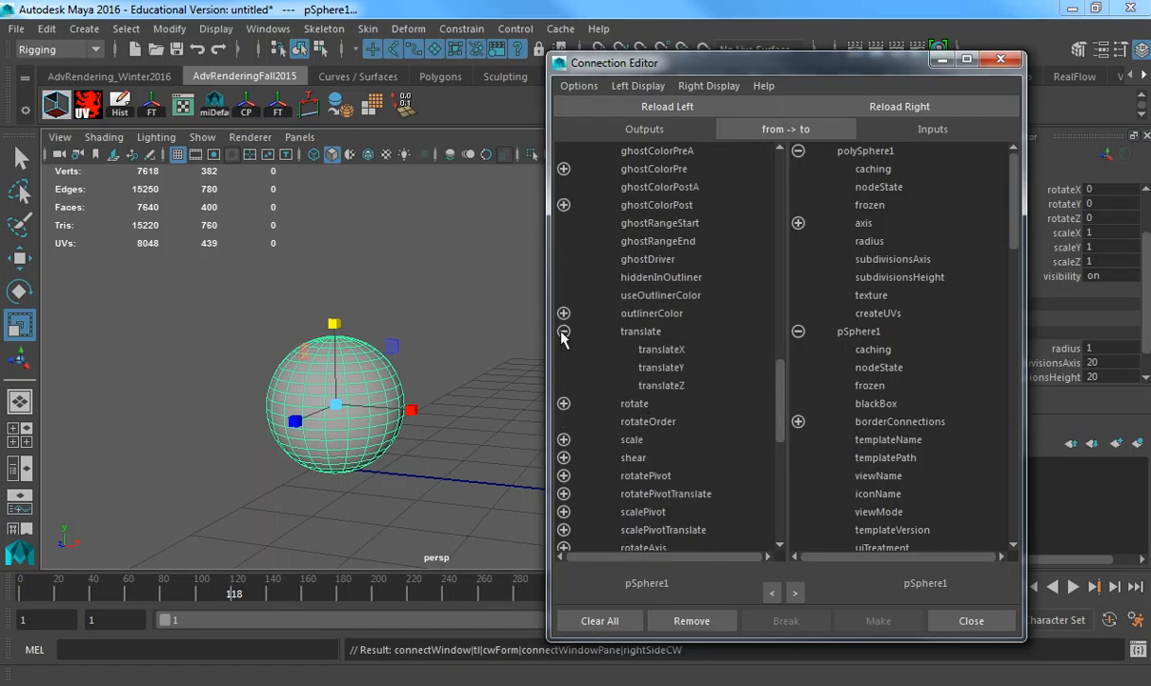
click(659, 370)
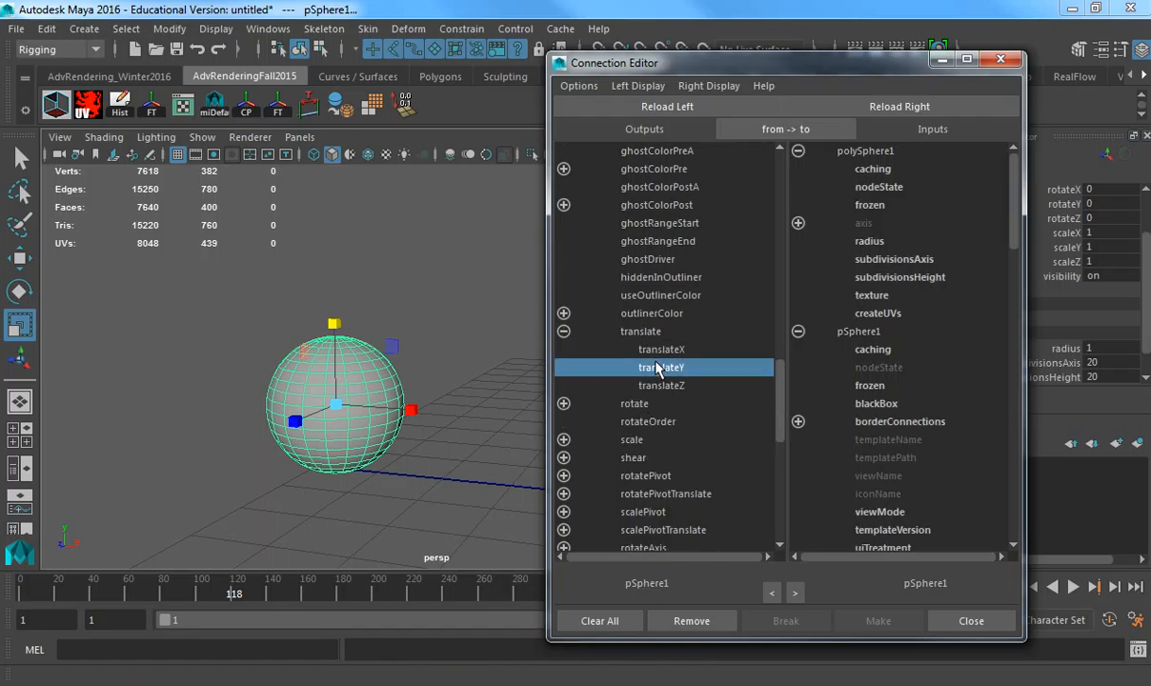
scroll(907, 332, down, 10)
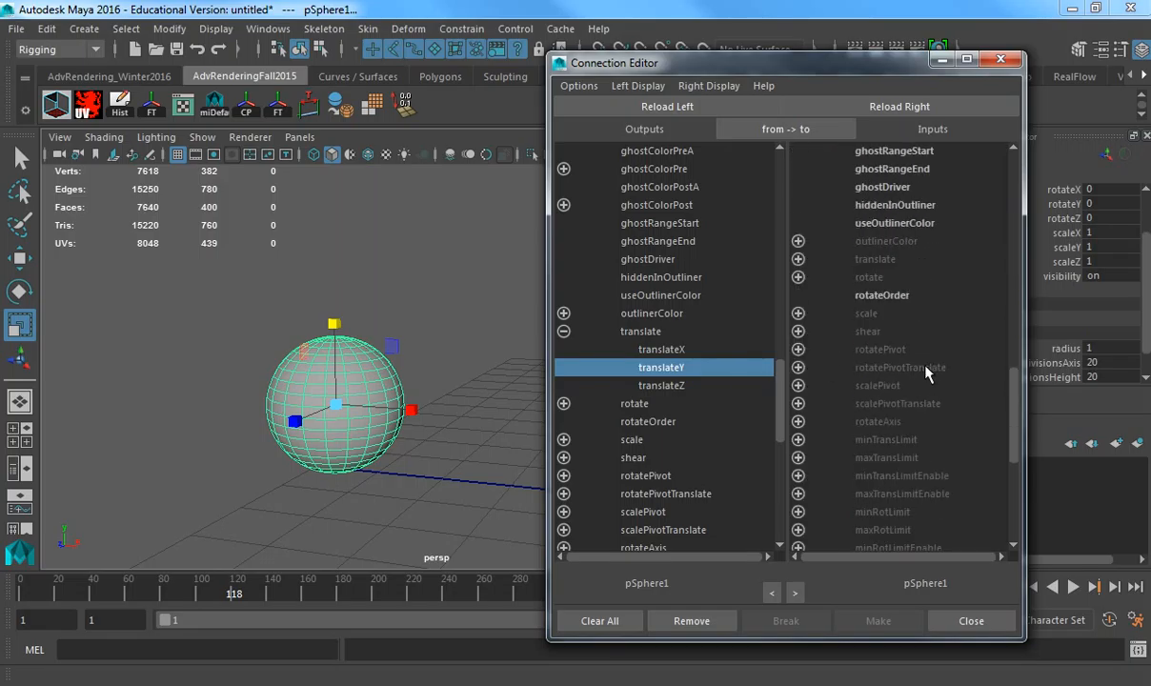
- Connect pSphere1's translateY output to its scaleY input and test the link by moving the sphere vertically
click(797, 314)
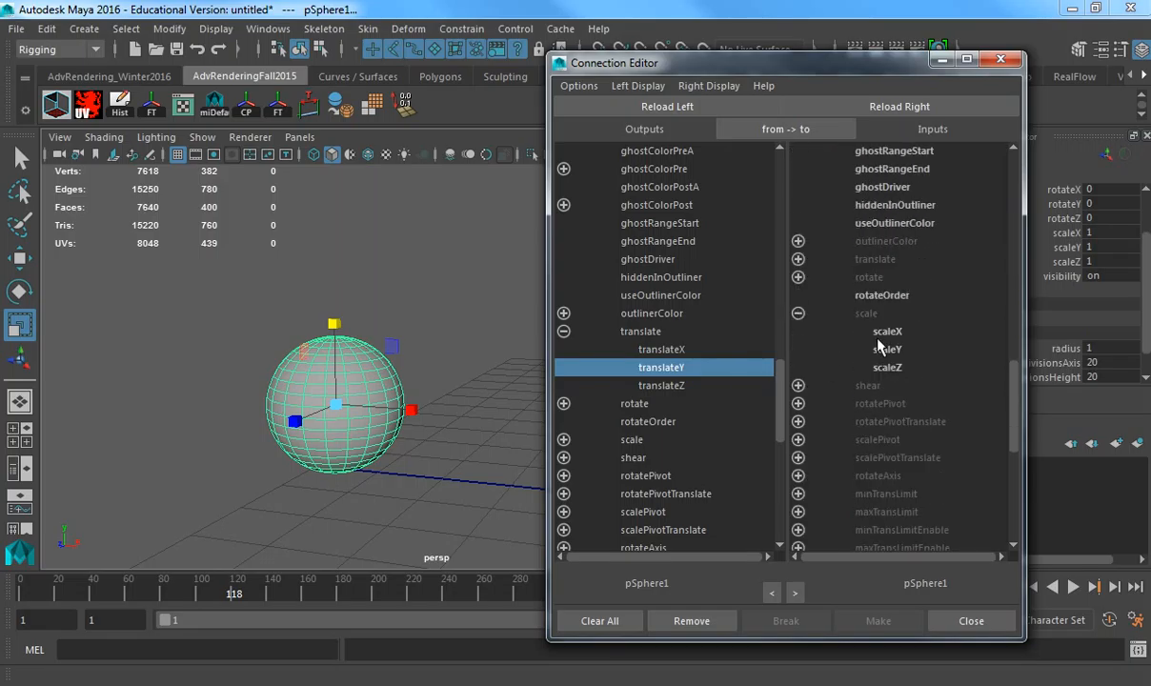
click(887, 350)
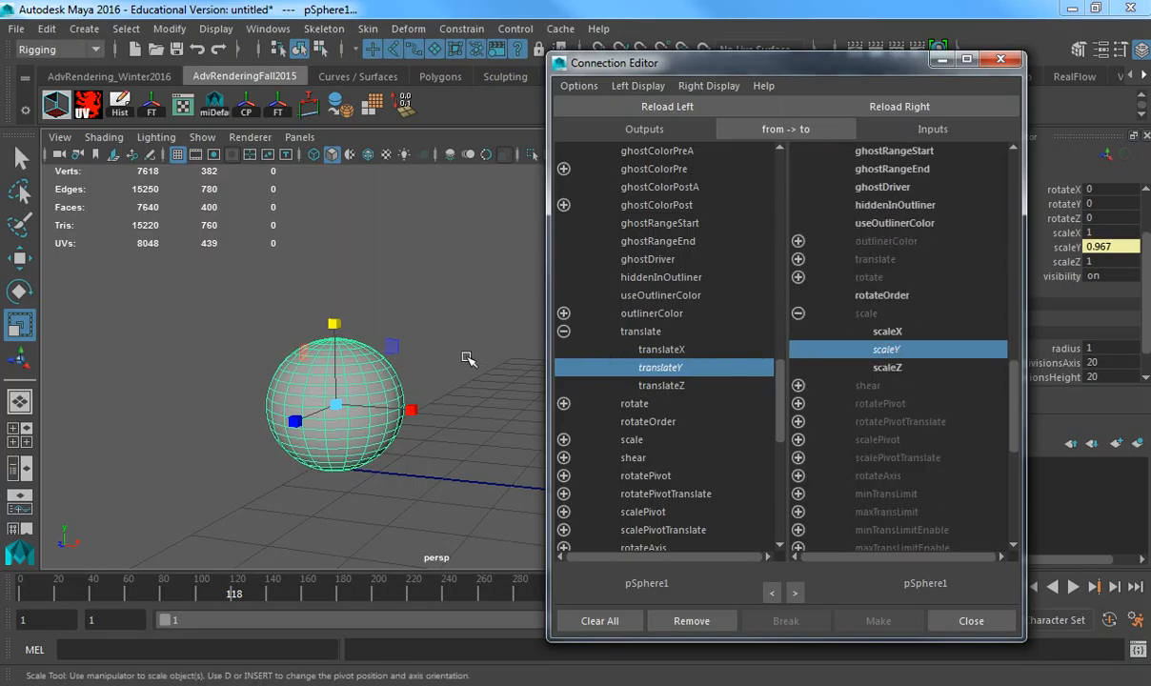
key(w)
mouse_move(337, 328)
mouse_down()
mouse_move(354, 170)
mouse_move(352, 328)
mouse_up()
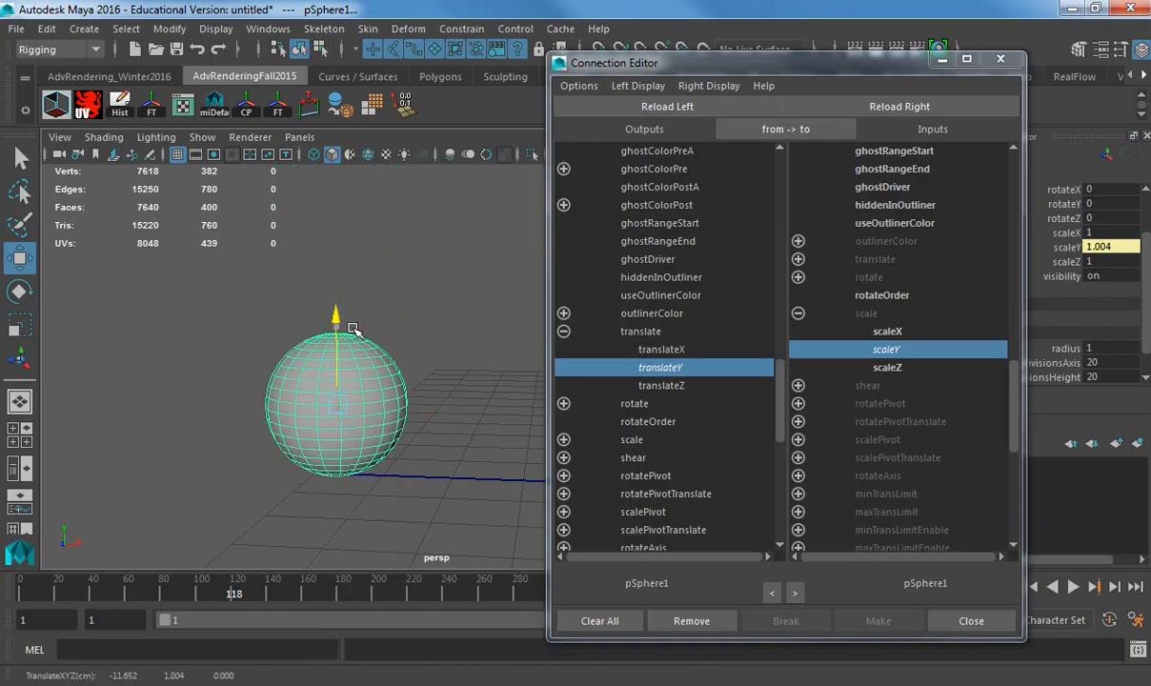
drag(351, 377, 341, 329)
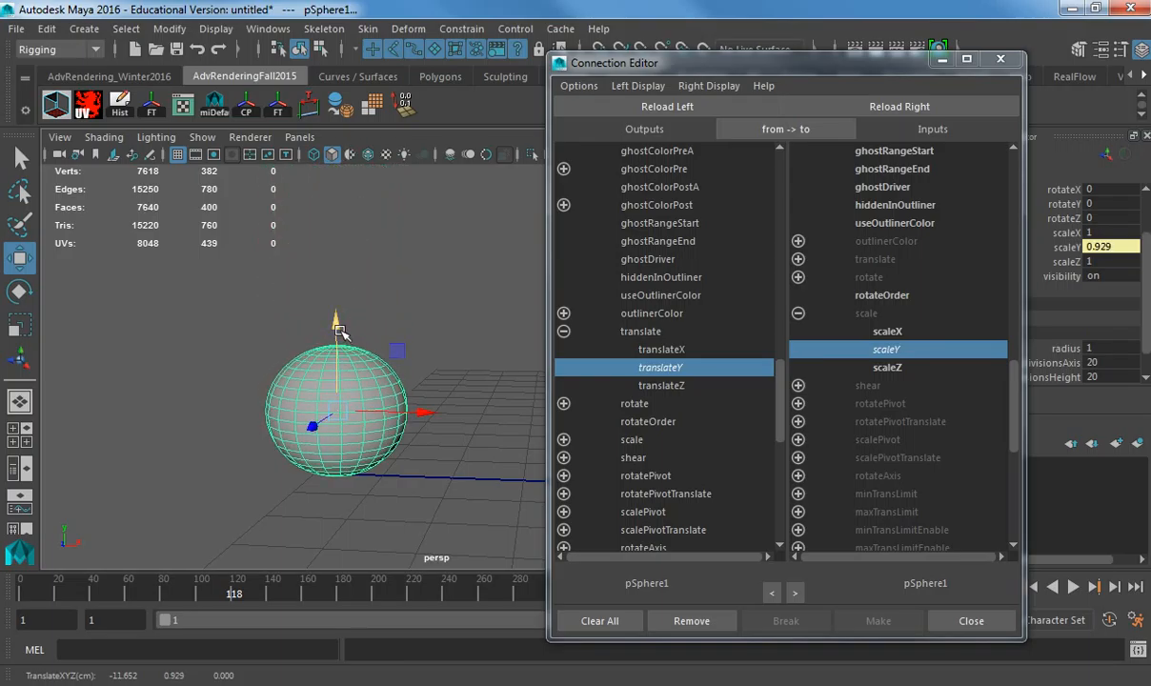
- Replace the scaleY connection with translateY links to scaleX and scaleZ, and test them by moving the sphere vertically
click(891, 351)
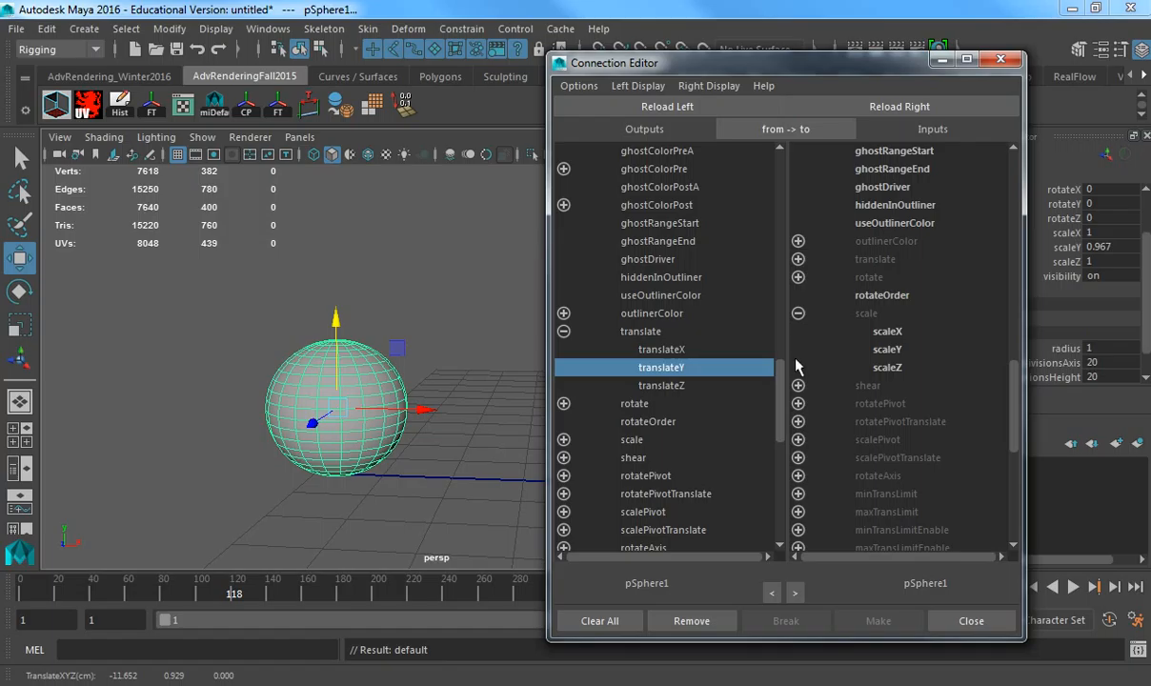
click(887, 331)
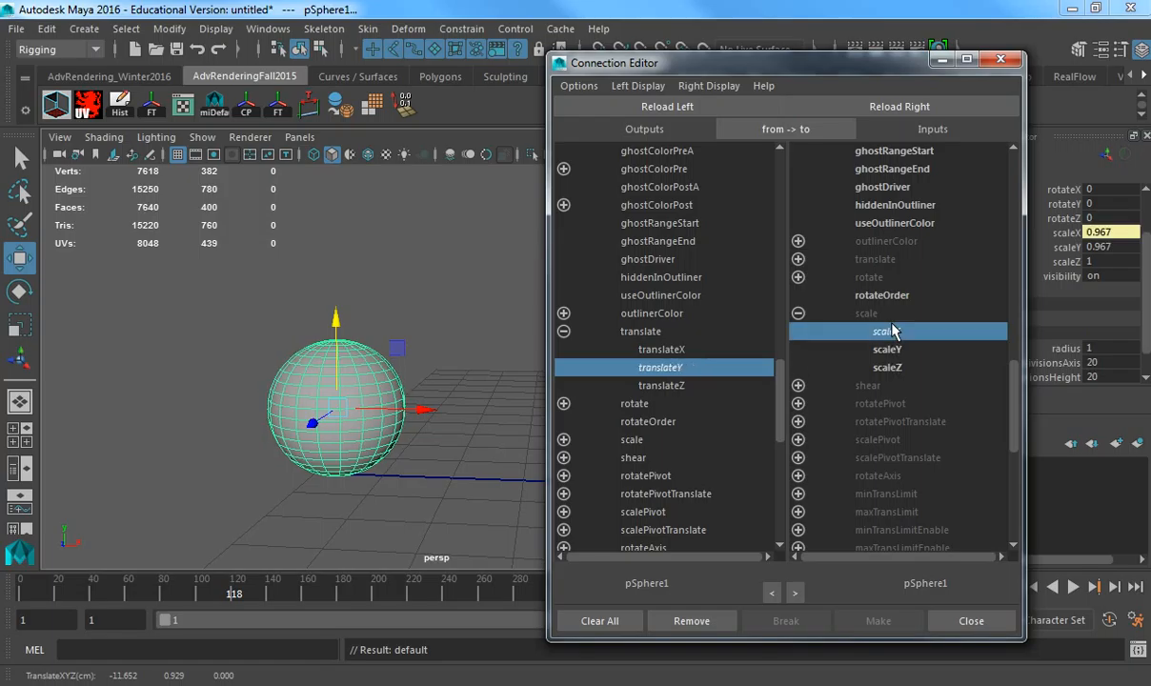
click(891, 368)
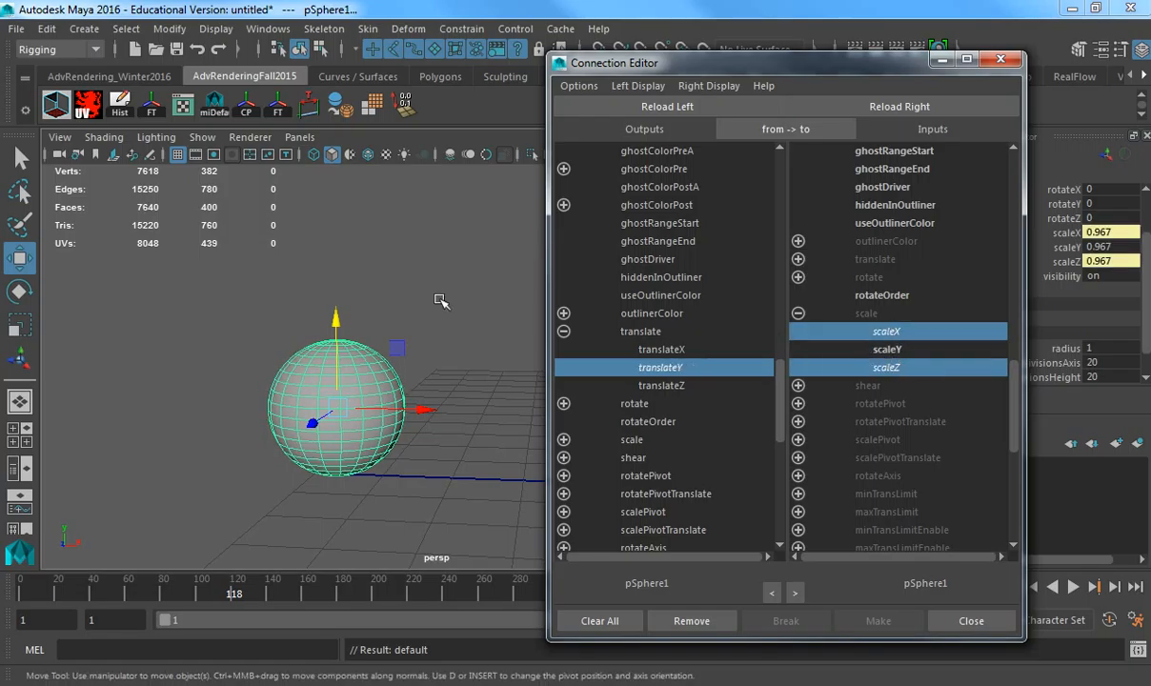
mouse_move(334, 318)
mouse_down()
mouse_move(334, 337)
mouse_move(332, 266)
mouse_move(339, 340)
mouse_move(336, 255)
mouse_move(349, 360)
mouse_move(348, 247)
mouse_move(355, 318)
mouse_up()
- Reduce the links so translateY drives only scaleX, and test this with a vertical sphere move that is undone
click(926, 335)
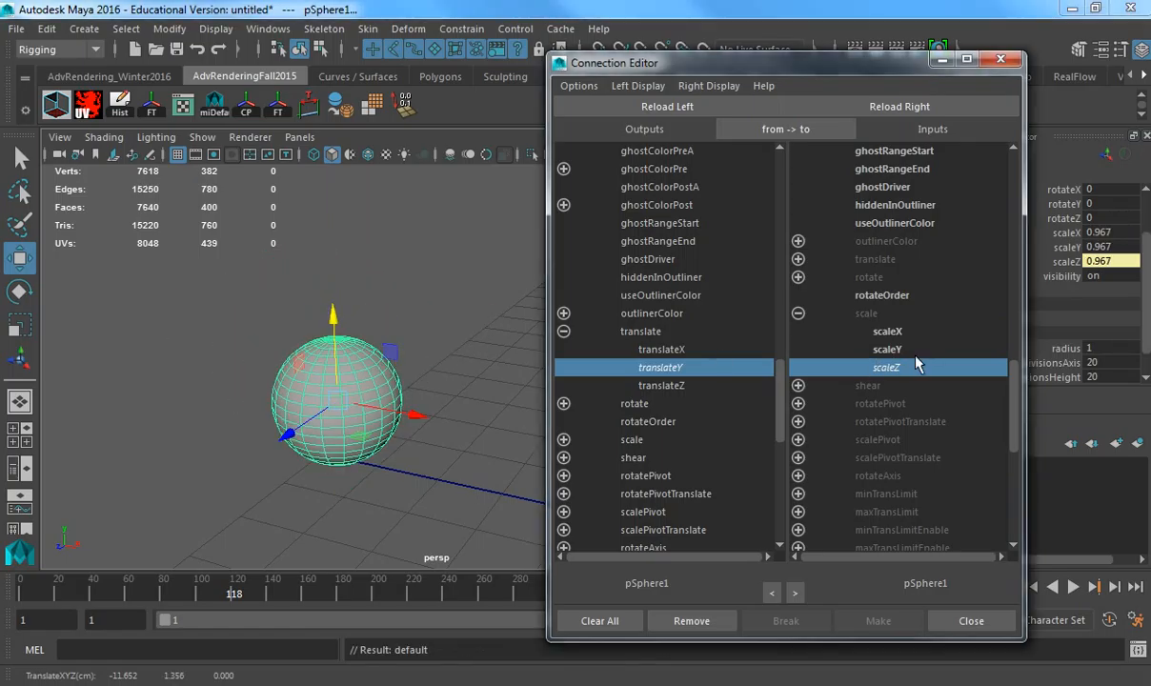
click(912, 364)
click(872, 331)
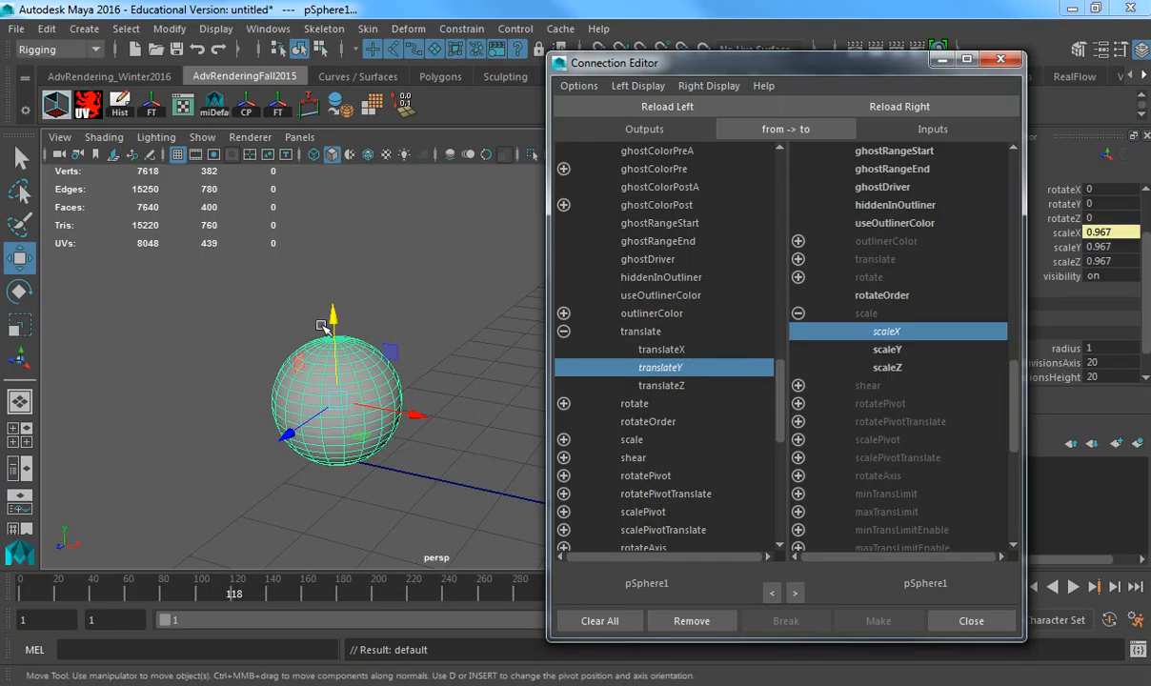
drag(328, 315, 341, 198)
key(ctrl+z)
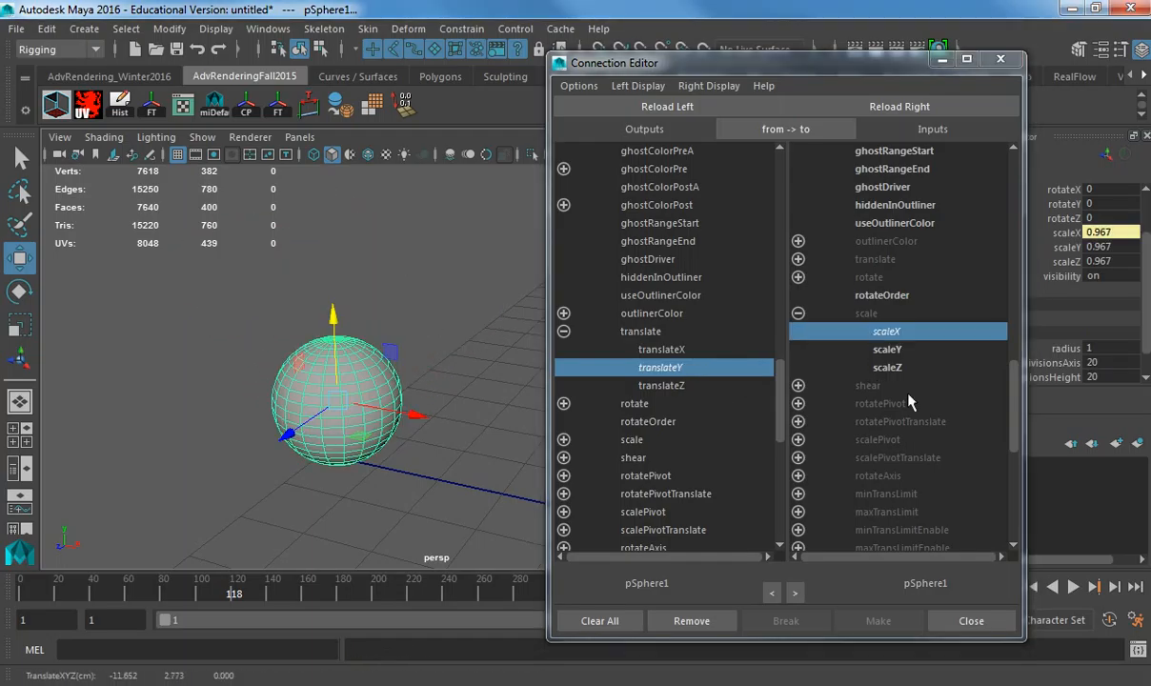
- Switch the translateY connection from scaleX to scaleZ, and break the scaleZ connection as well
click(898, 333)
click(897, 367)
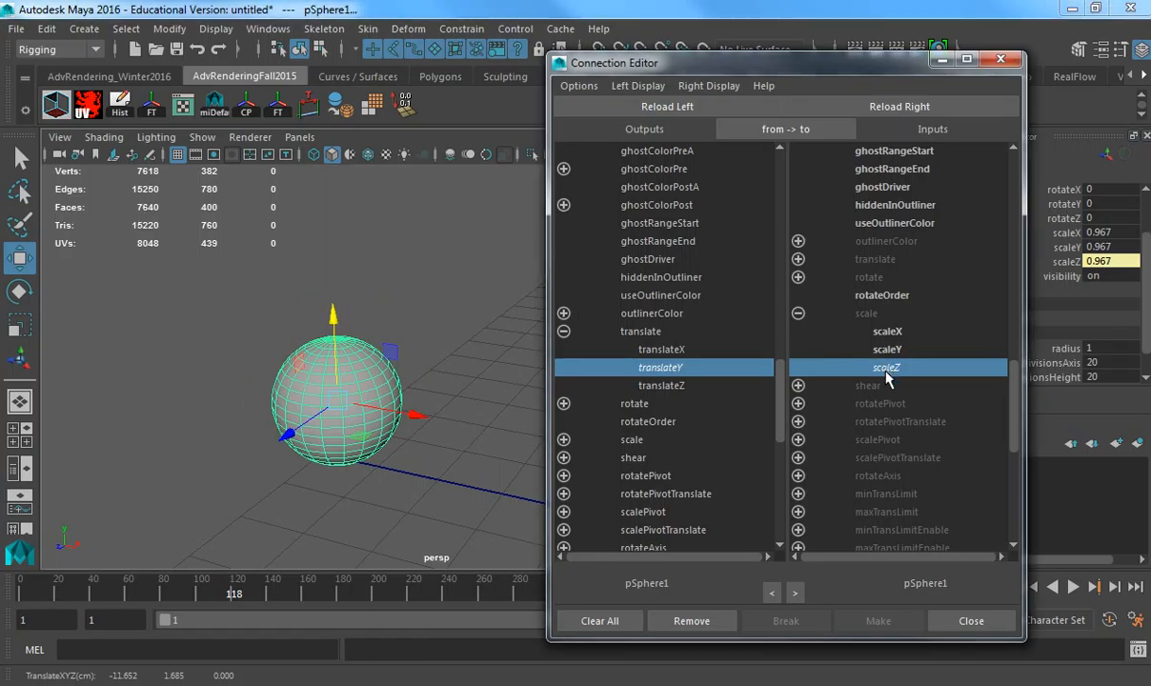
click(862, 367)
- Connect the sphere's translateY output to its rotateX input and test the link with a small vertical move
click(798, 277)
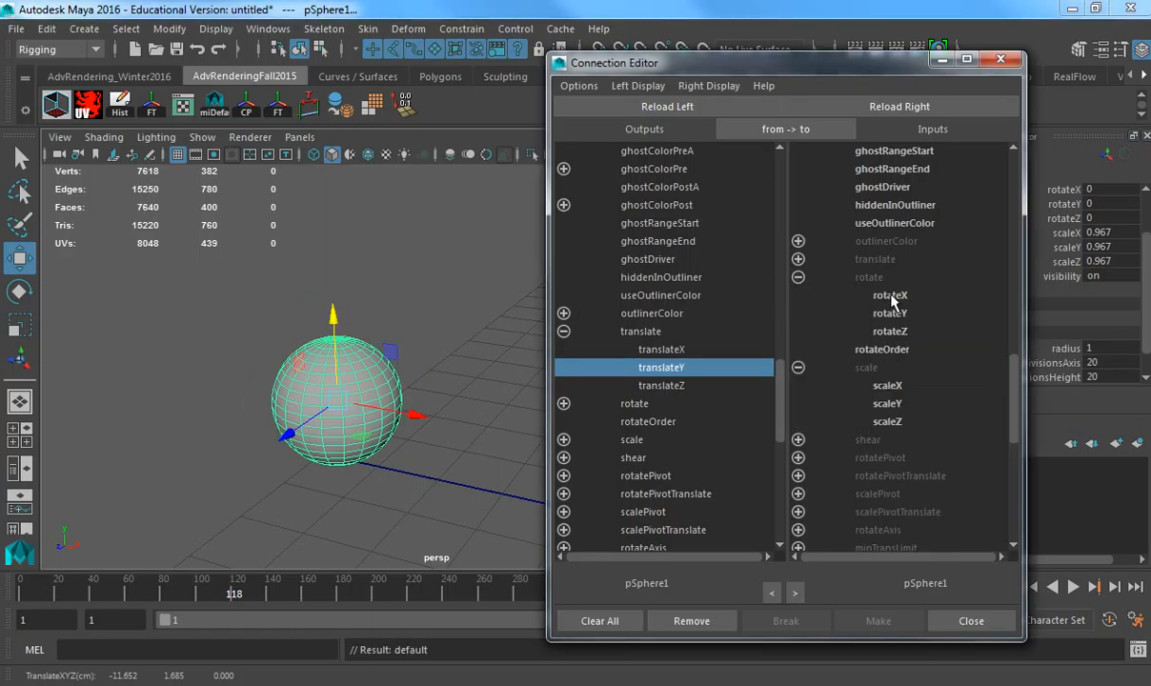
click(890, 297)
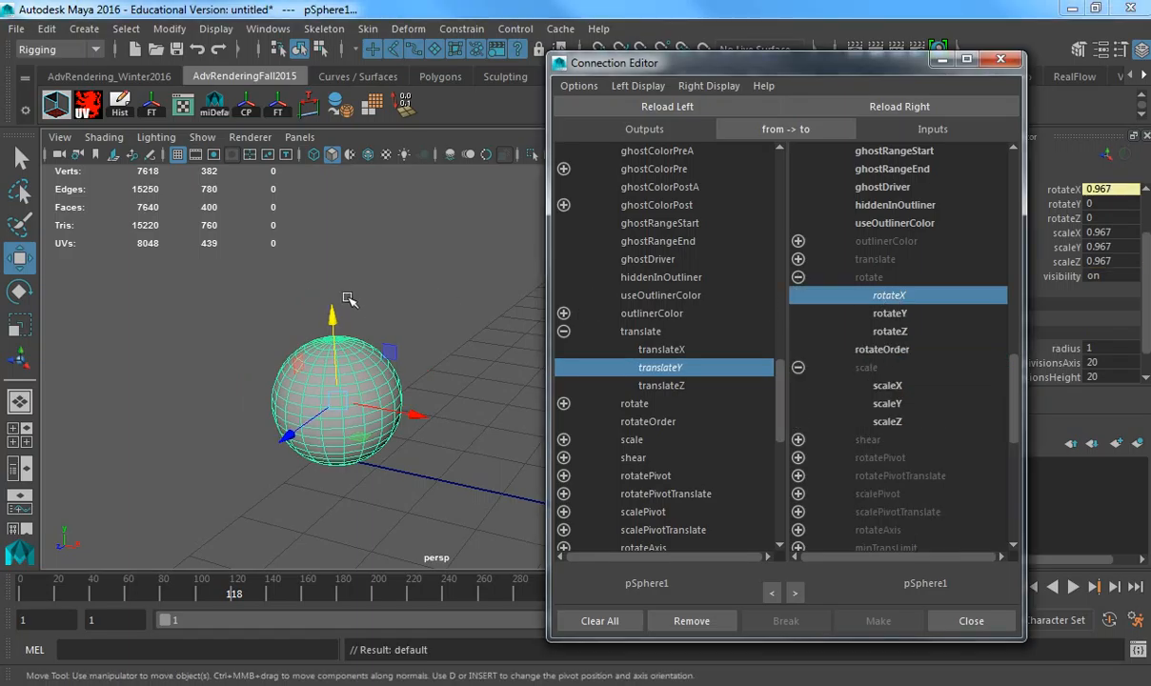
click(330, 324)
mouse_move(330, 324)
mouse_down()
mouse_move(334, 116)
mouse_move(335, 328)
mouse_up()
- Raise the sphere to about 20.3 units in Y to check the rotation link, and undo the move
scroll(257, 346, down, 6)
alt+middle_drag(310, 380, 212, 451)
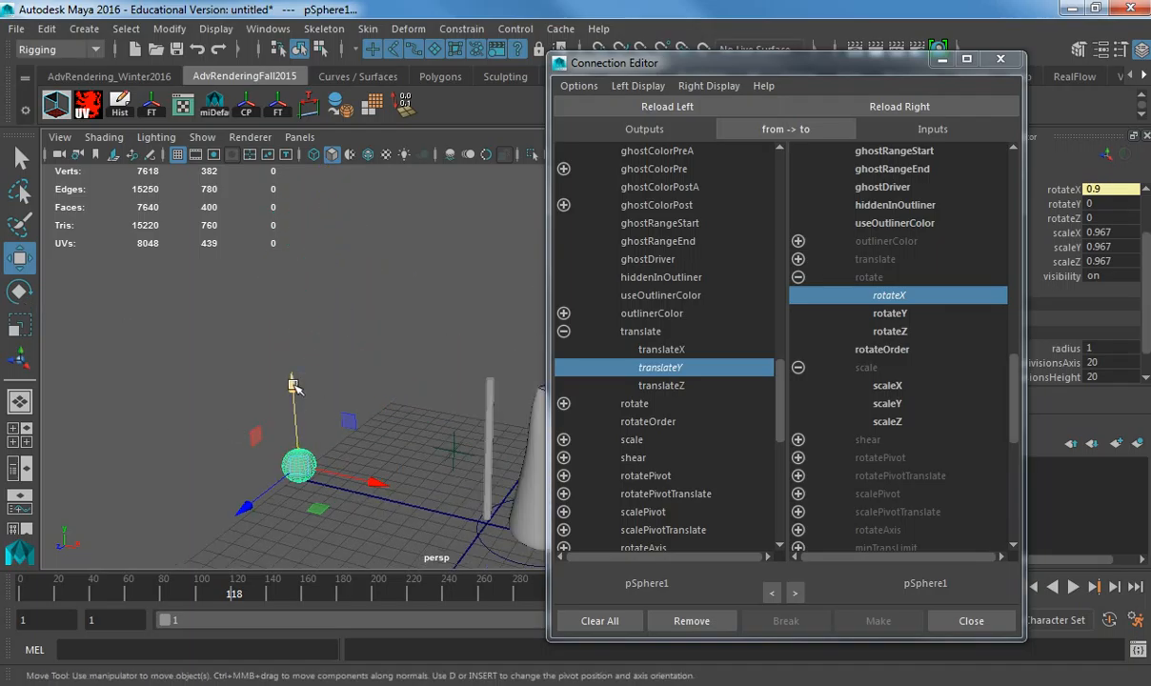
drag(292, 382, 235, 95)
alt+middle_drag(288, 316, 291, 387)
alt+drag(291, 388, 370, 417)
middle_drag(369, 430, 371, 365)
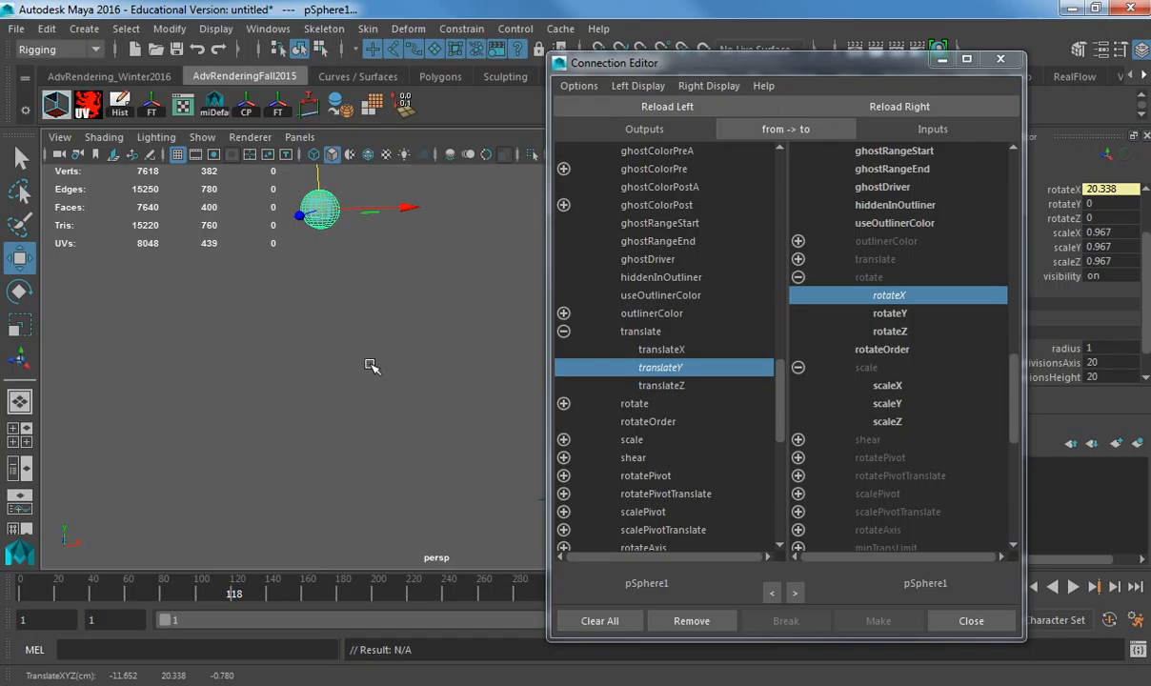
key(ctrl+z)
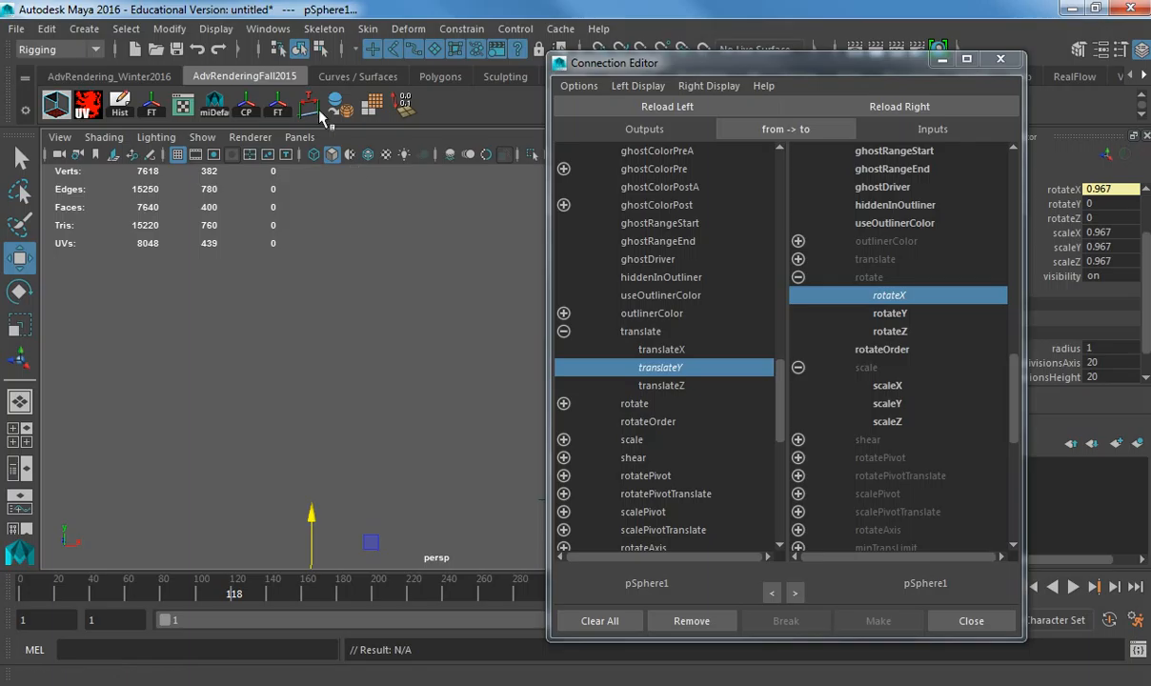
- Open the Hypershade and shrink the Material Viewer to make room for the node list and work area
click(267, 30)
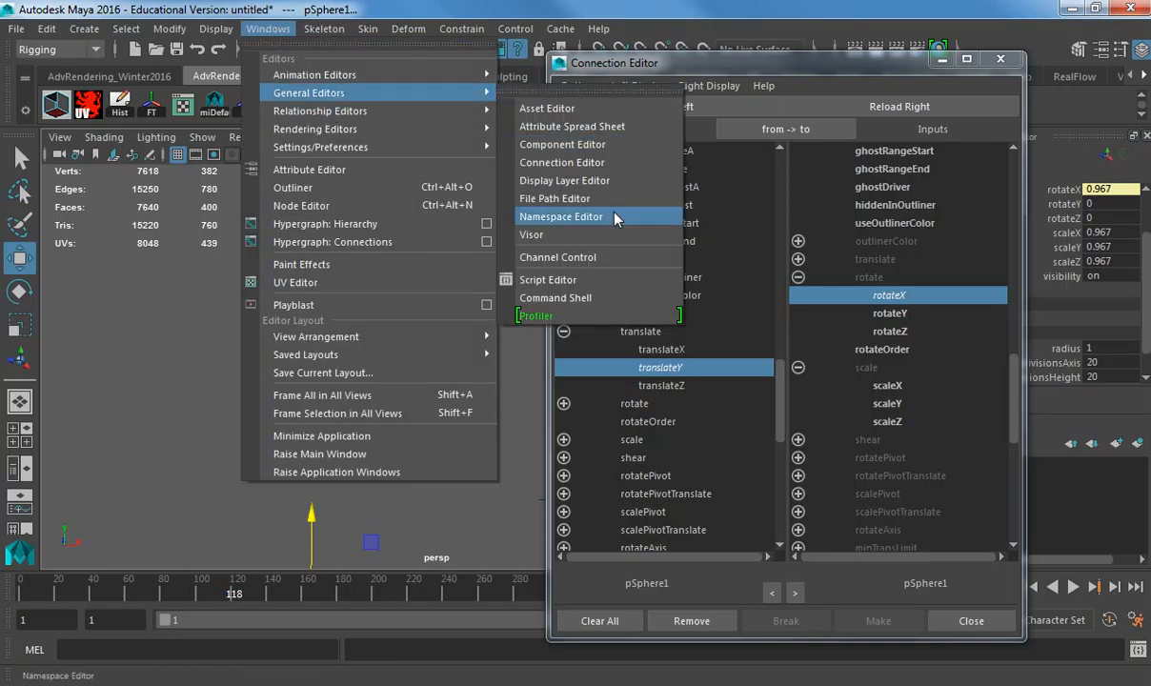
mouse_move(431, 133)
click(535, 172)
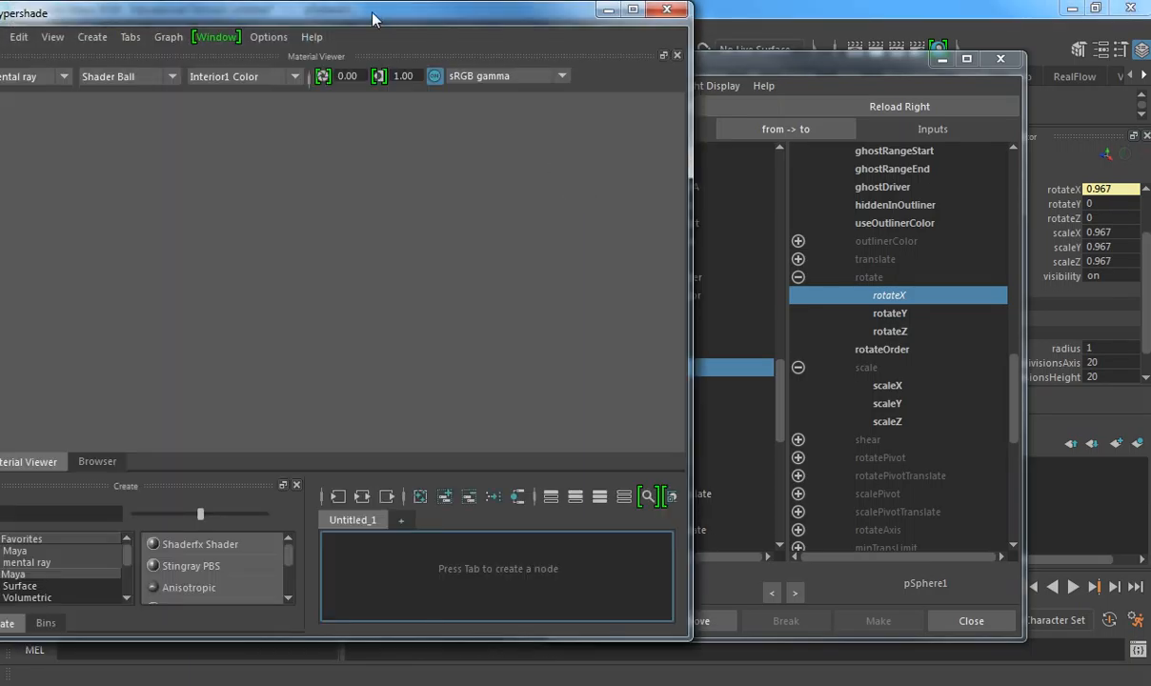
drag(375, 19, 620, 19)
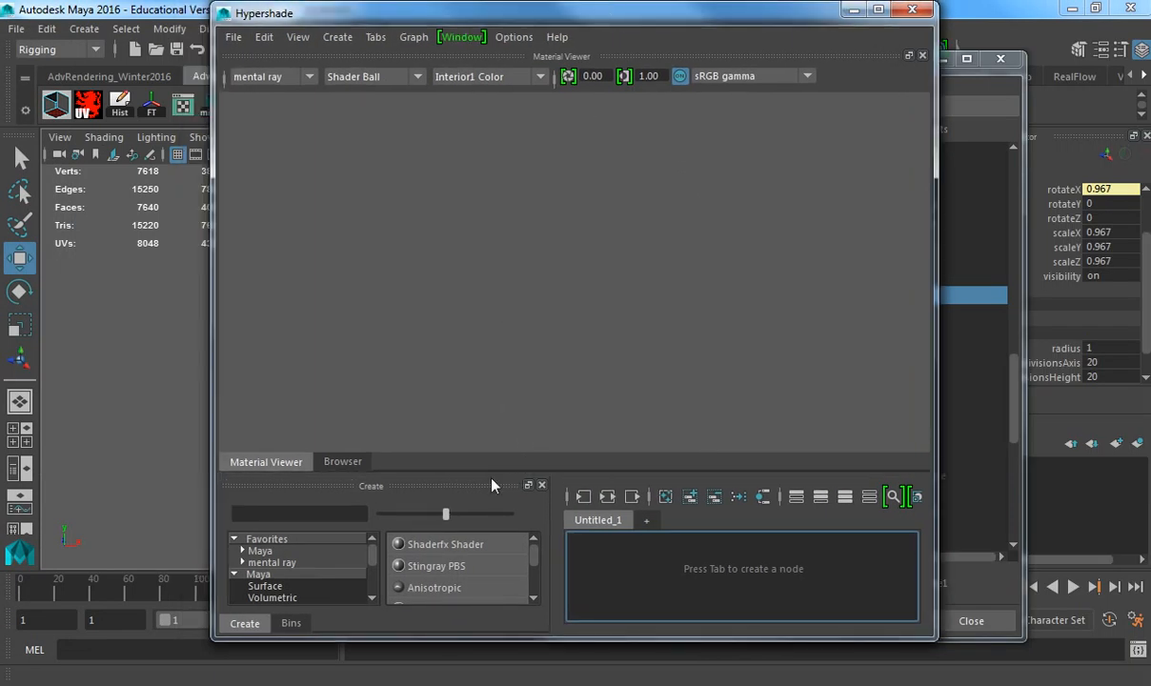
drag(491, 453, 494, 158)
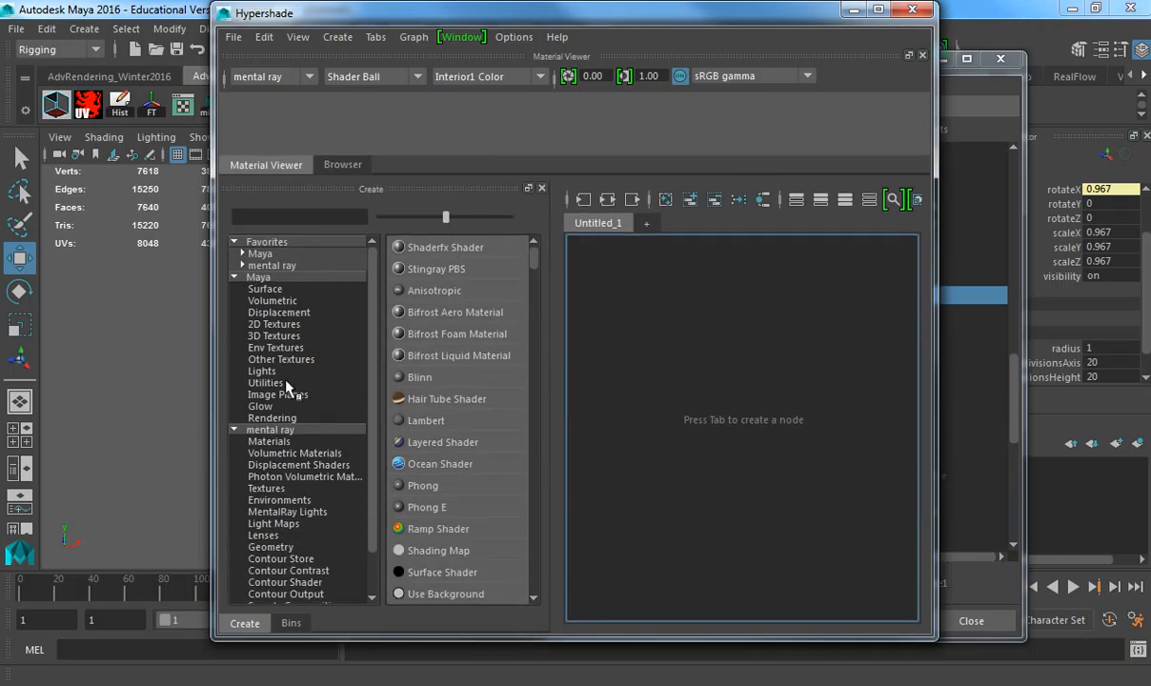
- Create a Multiply Divide node from the Maya Utilities category in the Hypershade
click(266, 382)
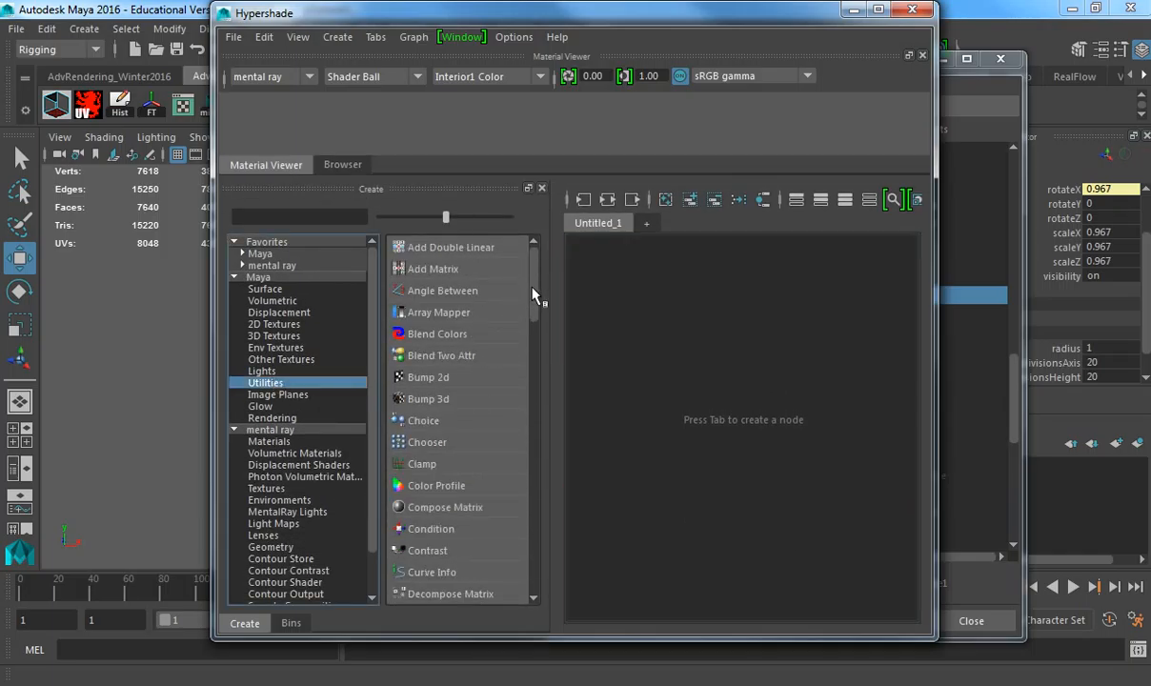
drag(533, 295, 534, 376)
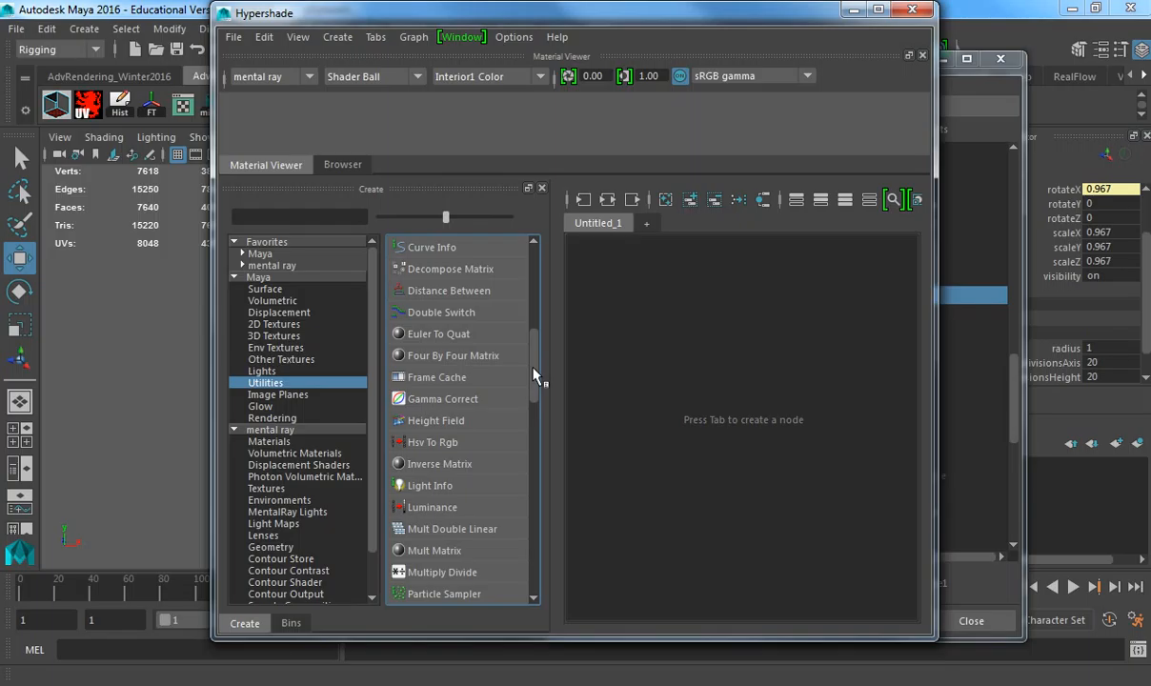
drag(533, 374, 535, 403)
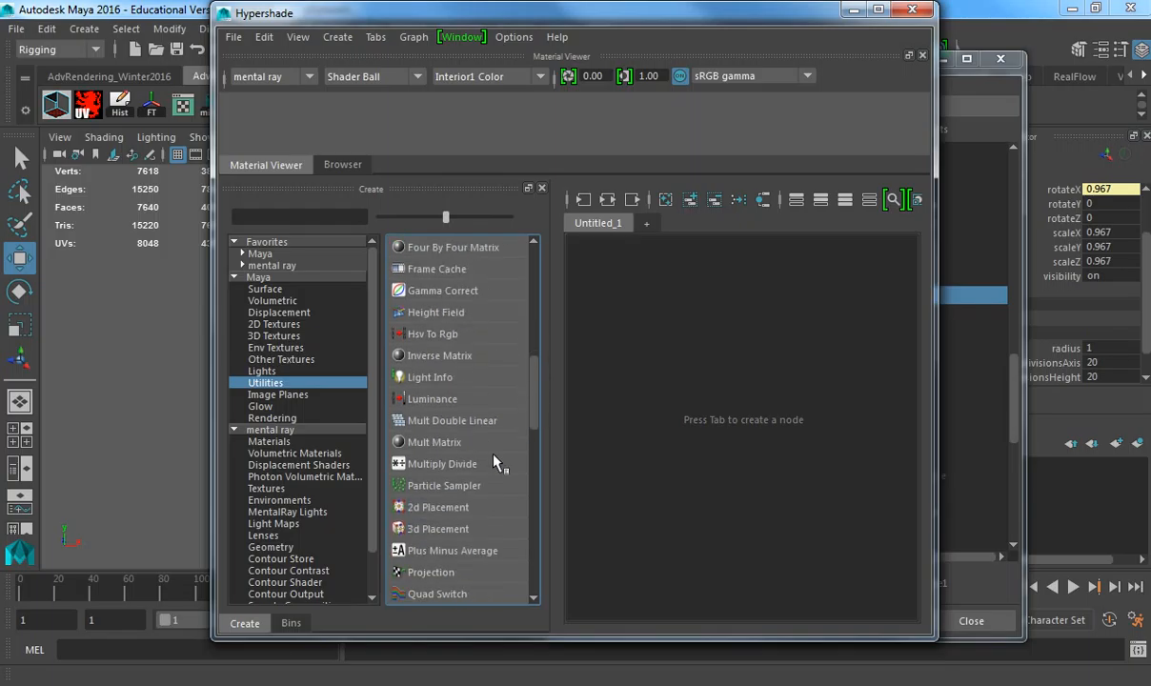
click(476, 464)
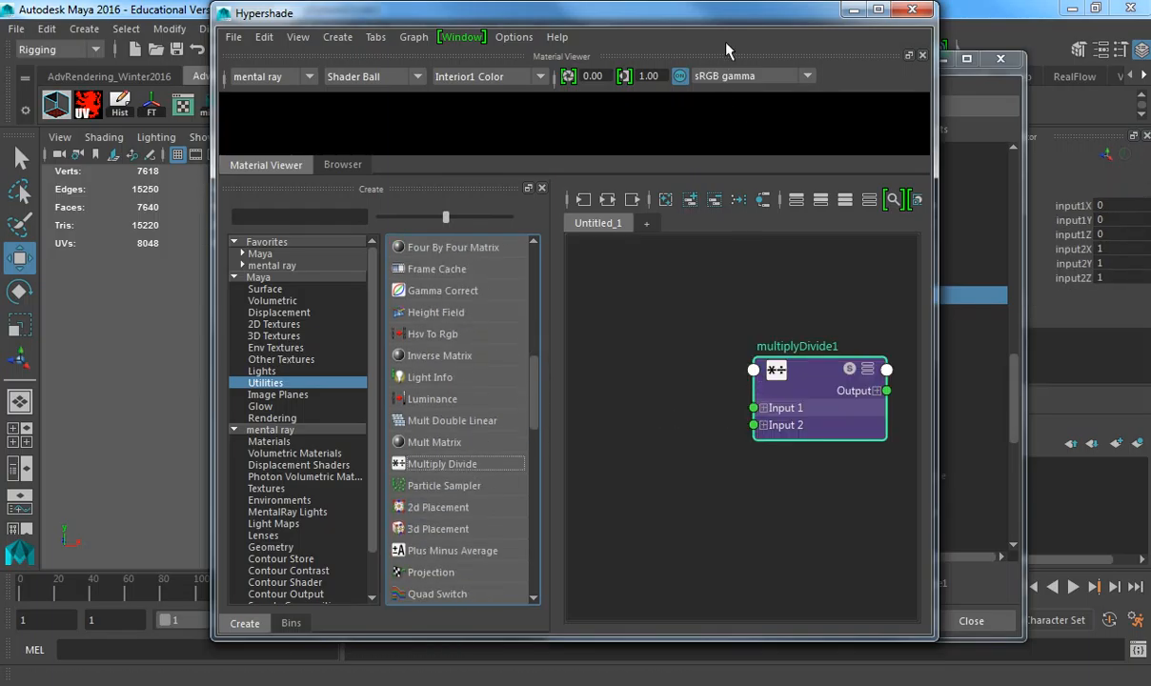
- Reposition the Hypershade and open the Outliner alongside it
drag(721, 24, 498, 36)
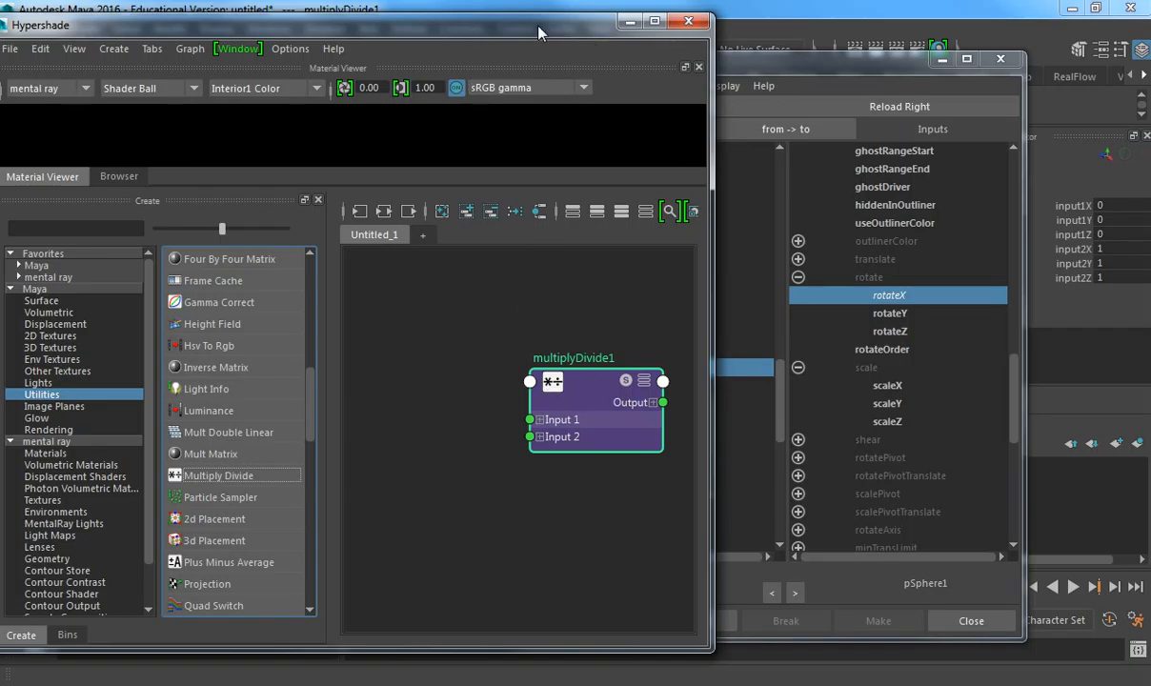
drag(538, 34, 807, 68)
click(268, 29)
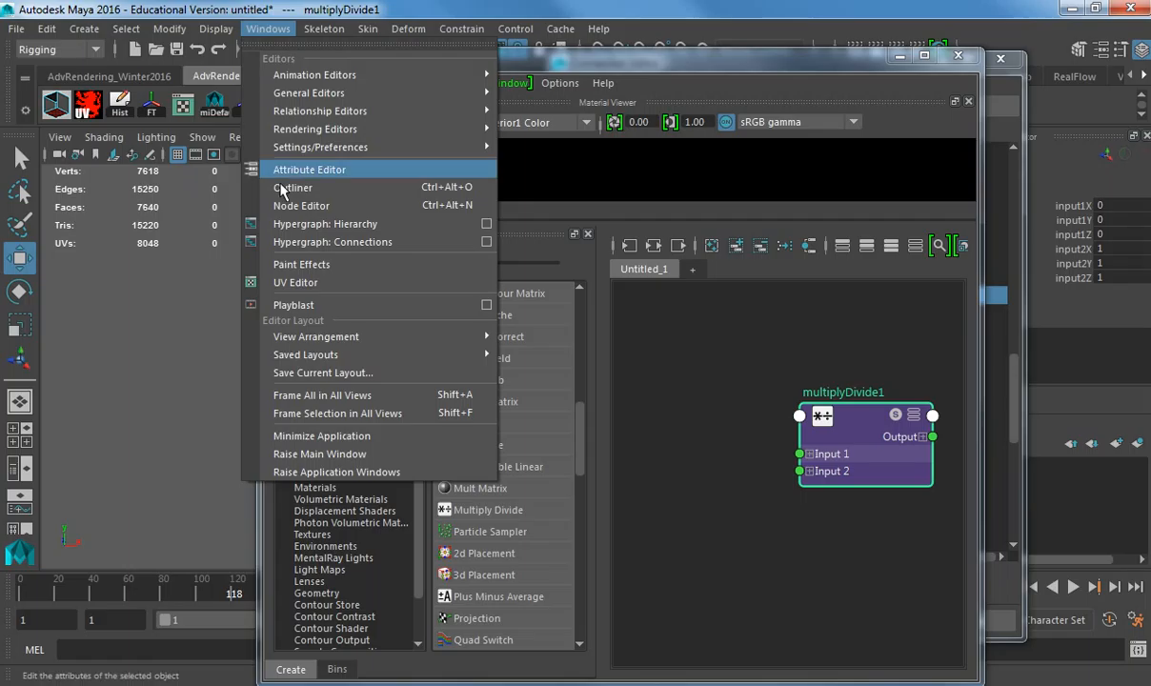
click(288, 188)
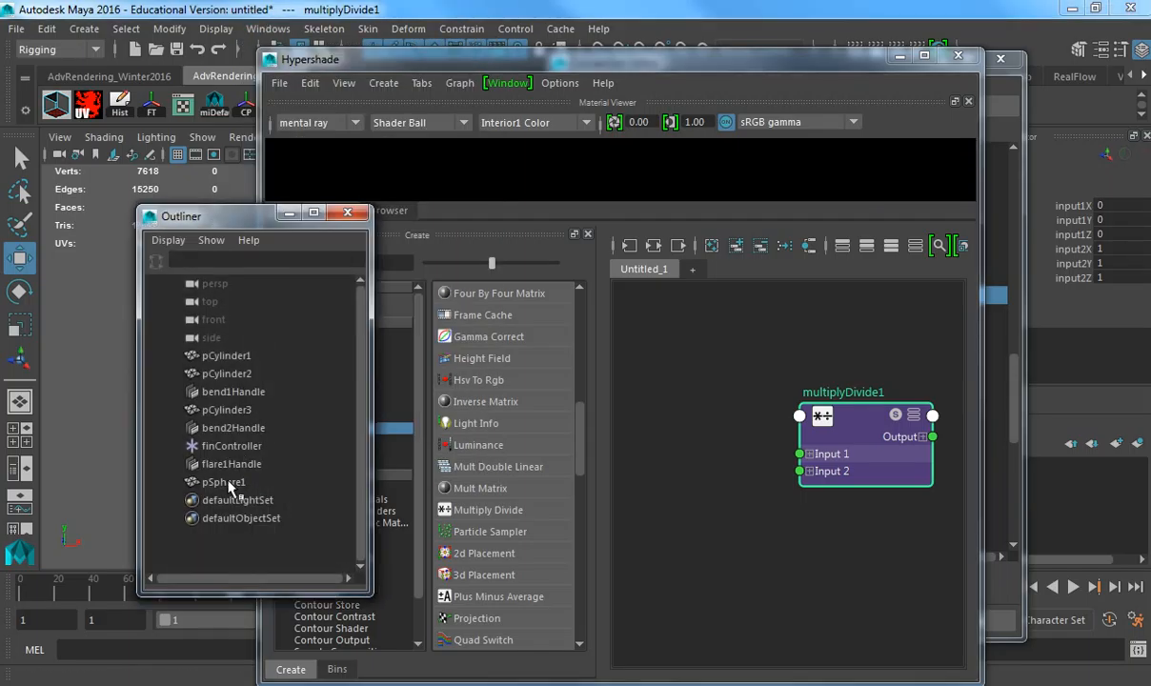
- Try to add pSphere1 from the Outliner to the Hypershade work area beside the Multiply Divide node
middle_drag(231, 486, 719, 441)
click(234, 481)
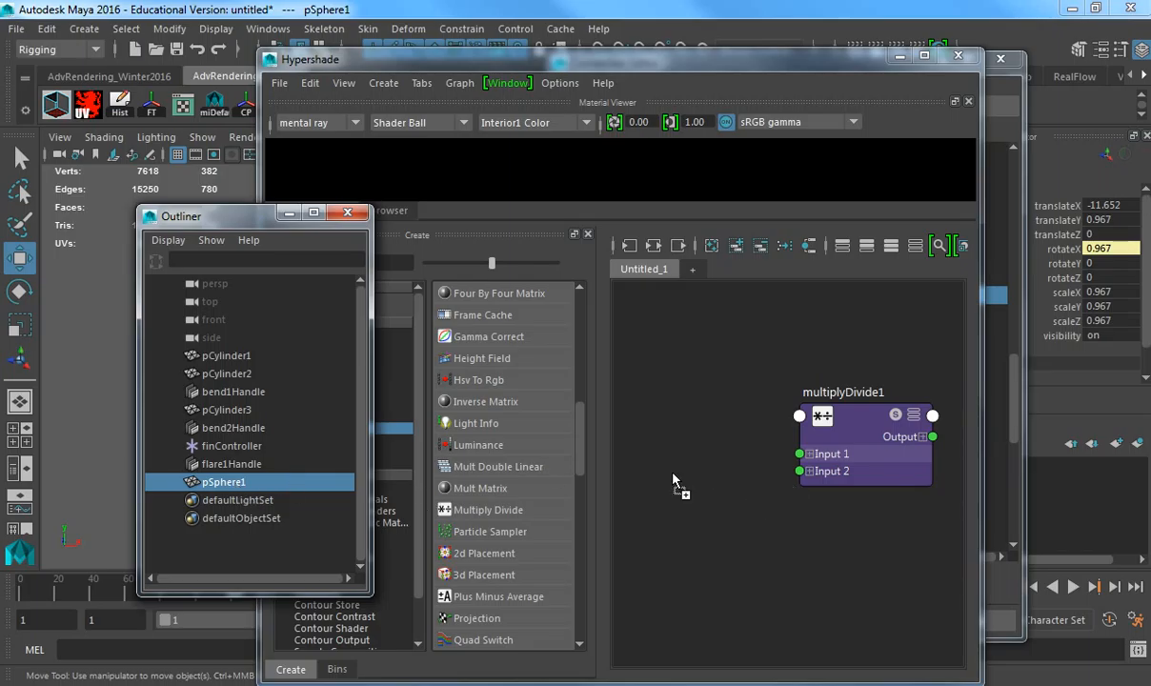
middle_drag(674, 474, 707, 456)
mouse_move(843, 453)
alt+right_down()
mouse_move(860, 446)
mouse_move(832, 438)
mouse_move(857, 435)
alt+right_up()
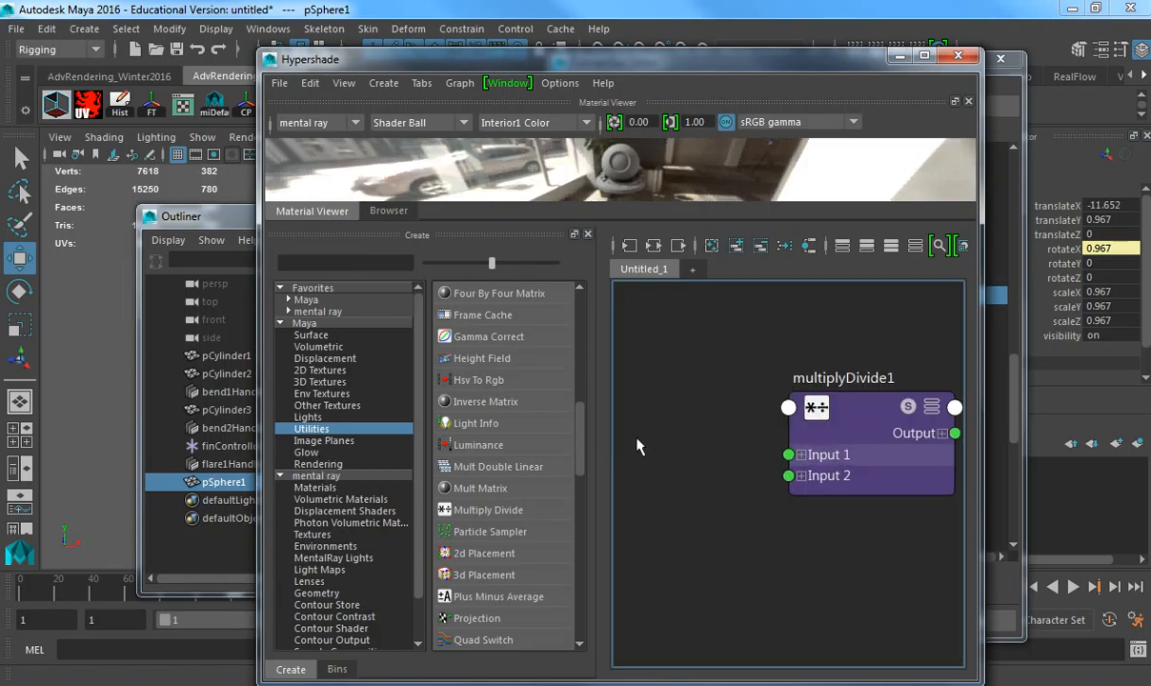
- Graph the Multiply Divide node's input connections, and replace that graph with pSphere1's input and output connections
click(825, 402)
click(628, 246)
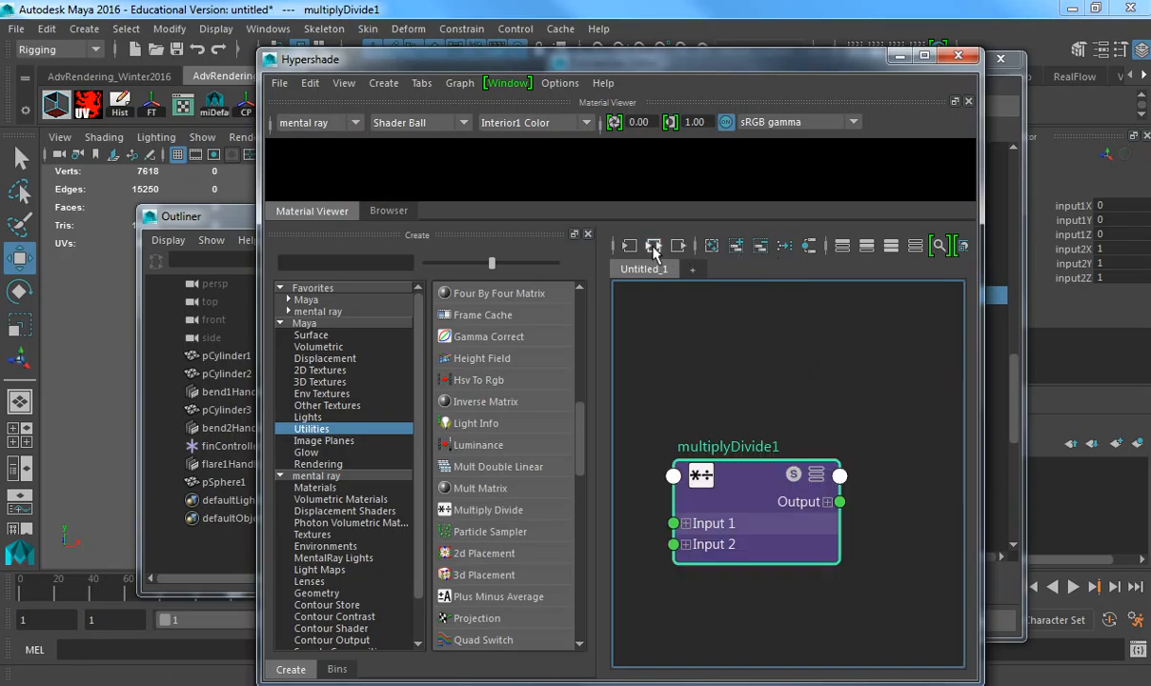
click(744, 345)
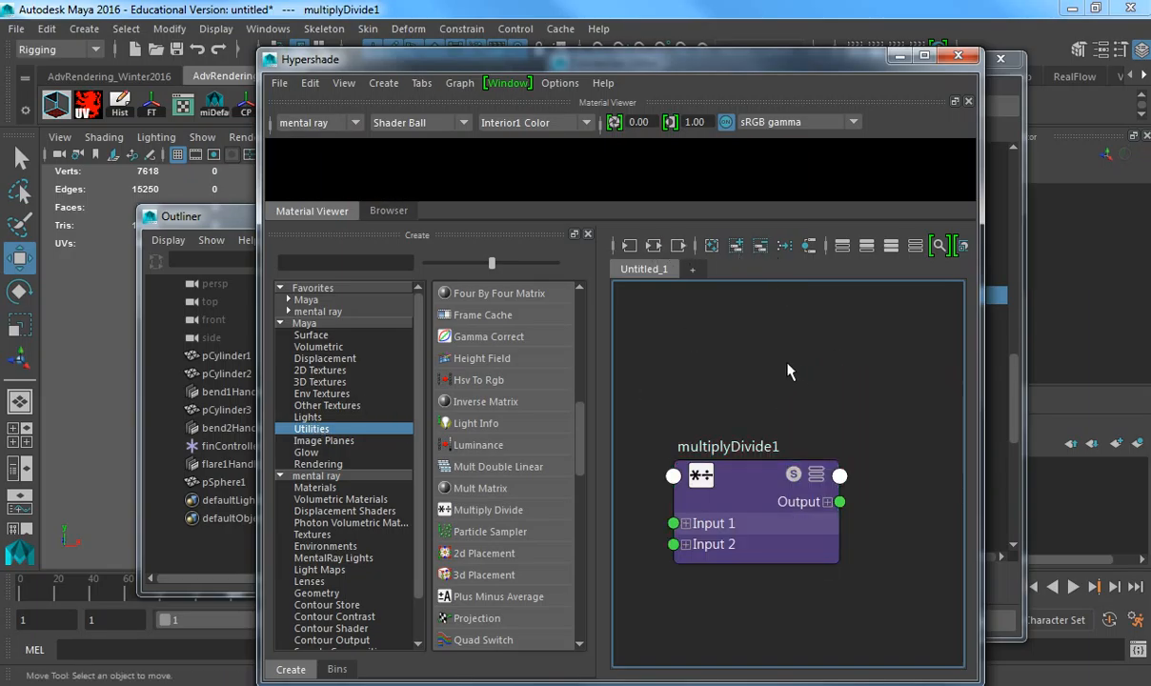
click(221, 481)
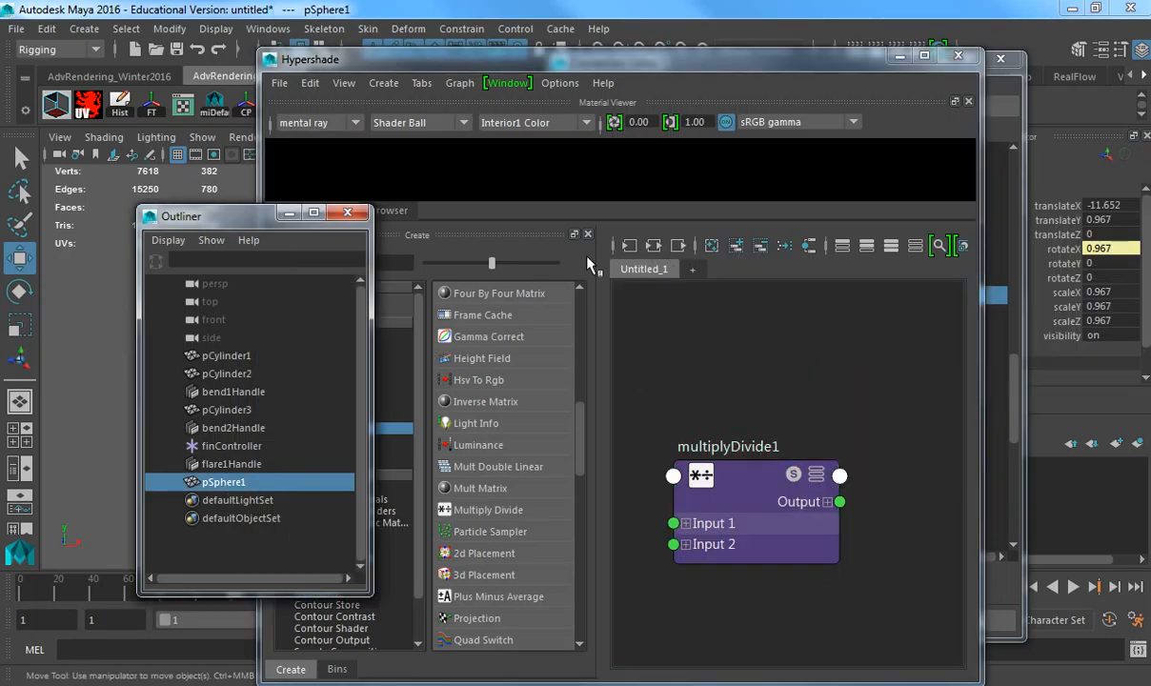
click(653, 245)
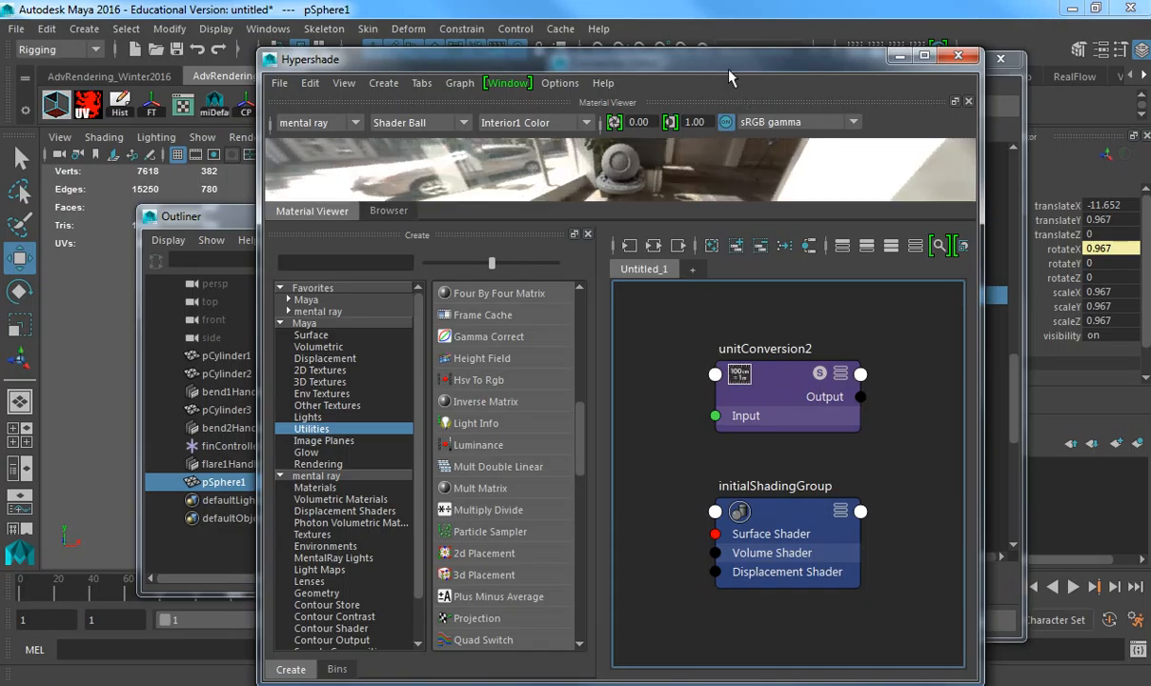
- Open the Node Editor and move the Hypershade window out of the way
drag(610, 65, 412, 57)
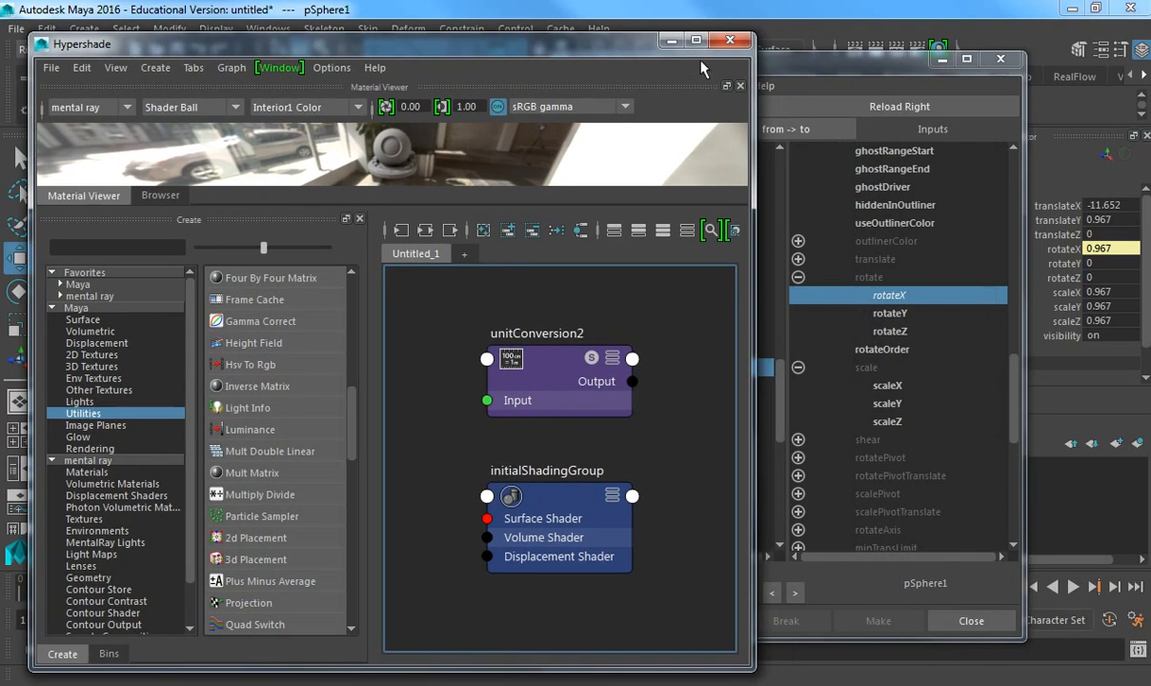
drag(590, 55, 630, 493)
click(268, 28)
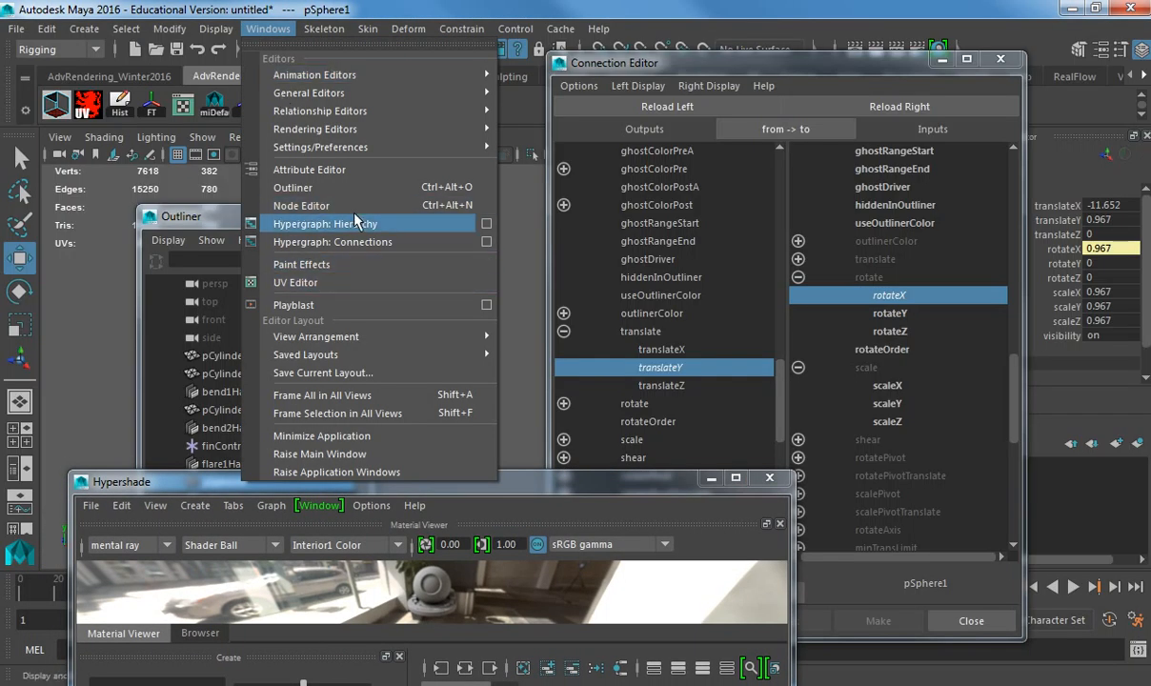
click(333, 187)
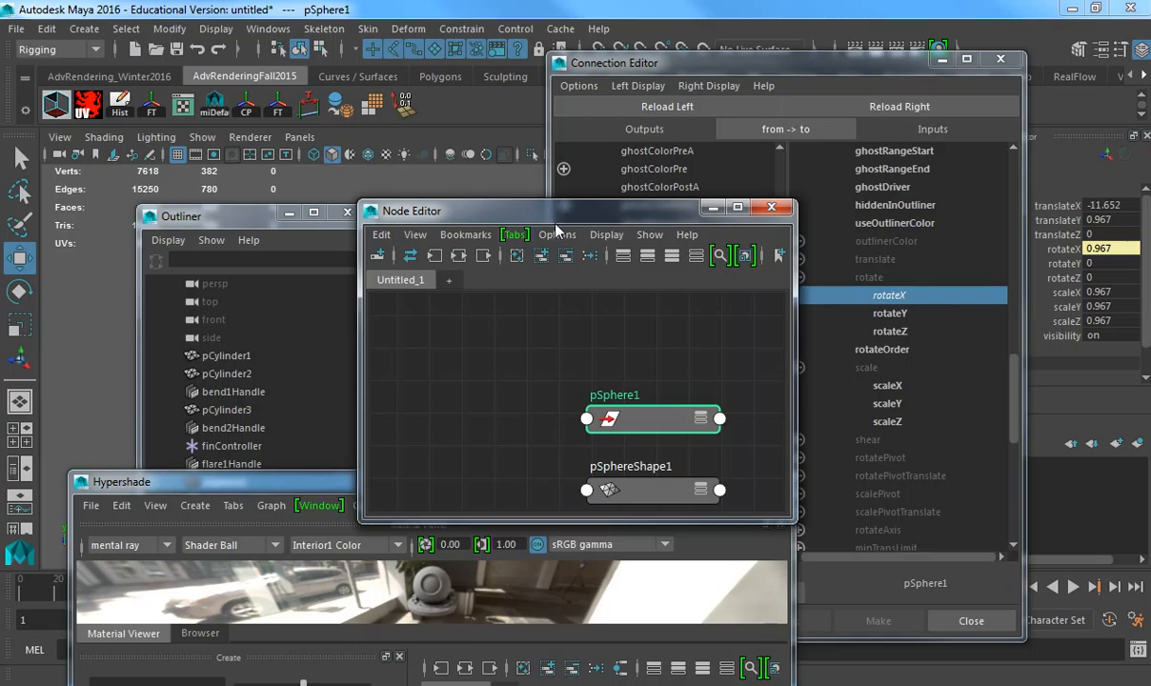
drag(348, 474, 338, 11)
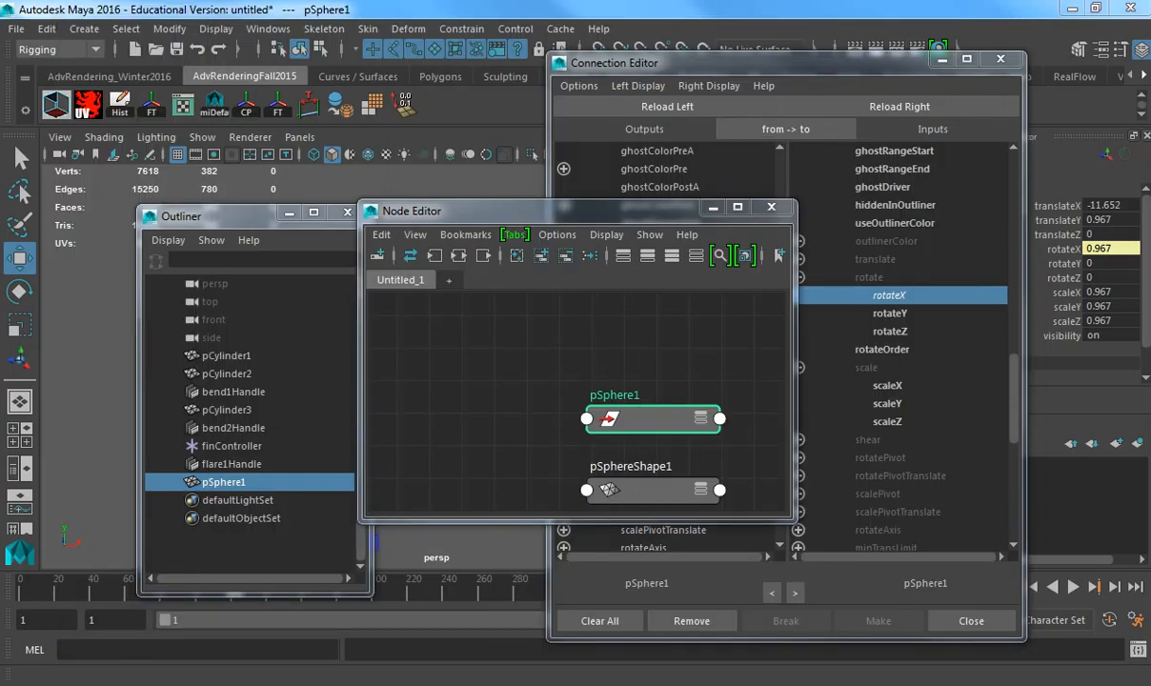
- Add the unitConversion2 node to the Node Editor graph and spread it and pSphere1 apart
middle_drag(1150, 409, 519, 331)
drag(578, 346, 755, 341)
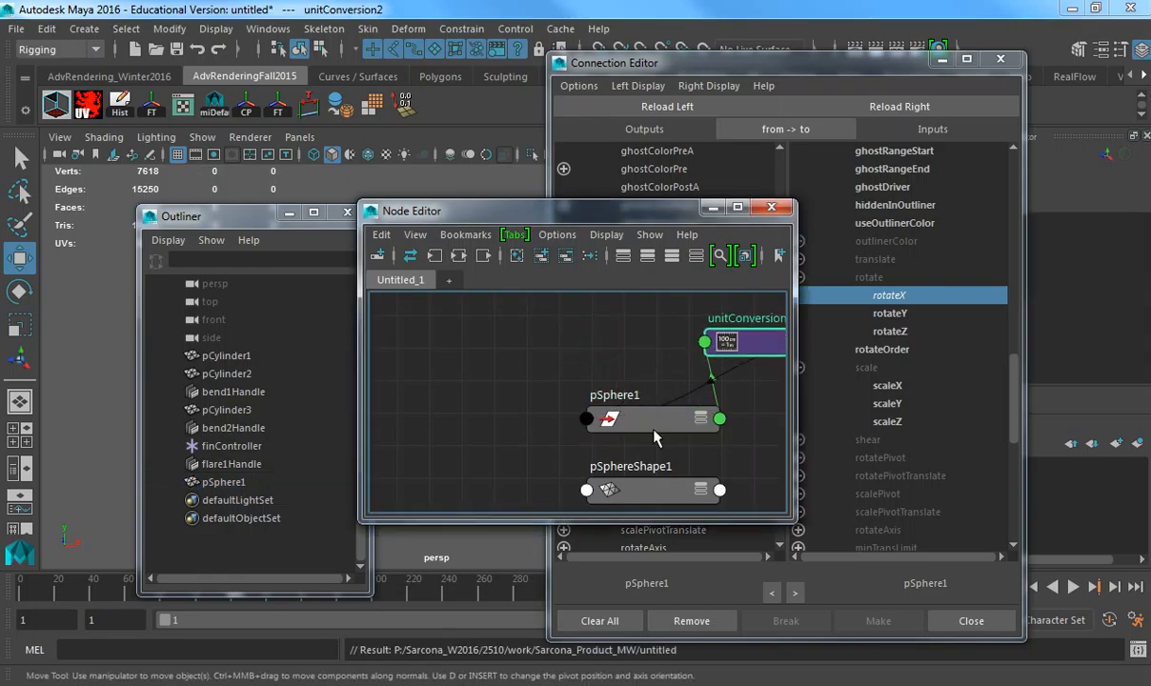
drag(623, 417, 464, 417)
middle_drag(716, 394, 555, 402)
alt+right_drag(666, 399, 610, 400)
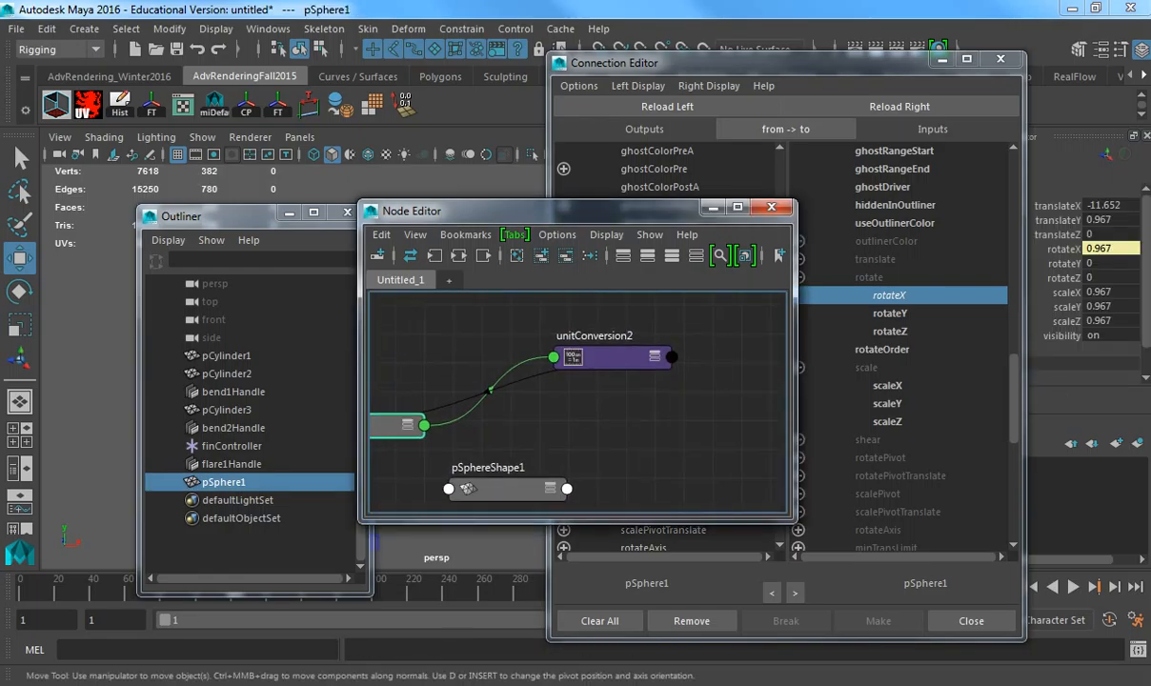
- Add the multiplyDivide1 node from the Hypershade to the Node Editor graph, placed beside pSphereShape1
click(938, 48)
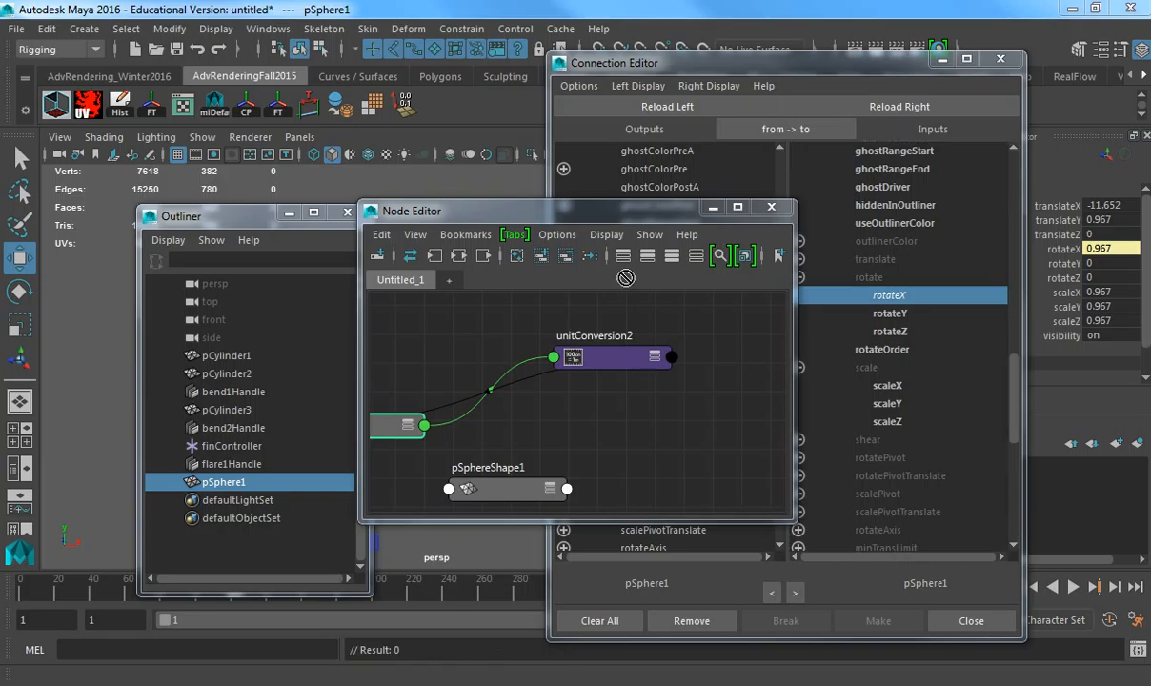
middle_drag(625, 277, 616, 440)
mouse_move(607, 408)
alt+right_down()
mouse_move(653, 374)
mouse_move(611, 399)
alt+right_up()
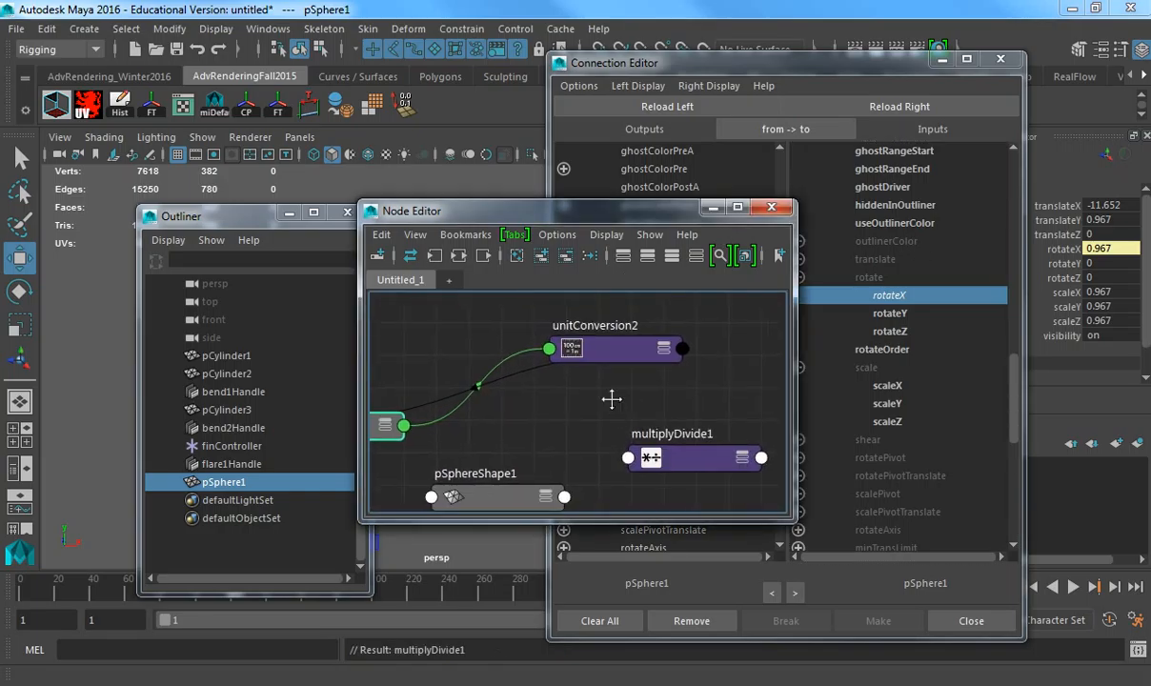
alt+middle_drag(611, 398, 669, 336)
mouse_move(728, 394)
mouse_down()
mouse_move(714, 430)
mouse_move(723, 410)
mouse_up()
alt+middle_drag(615, 407, 719, 441)
click(504, 402)
alt+right_drag(703, 387, 639, 385)
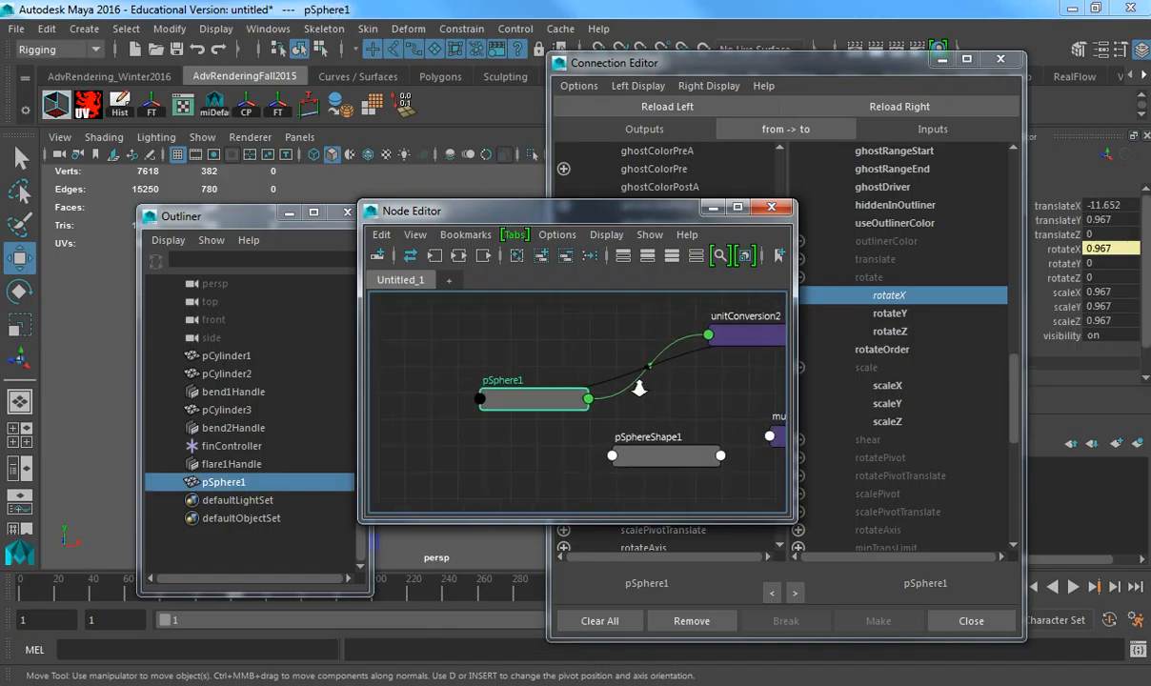
alt+middle_drag(668, 386, 545, 371)
- Expand the pSphere1 and multiplyDivide1 nodes to show their input and output attributes
click(738, 418)
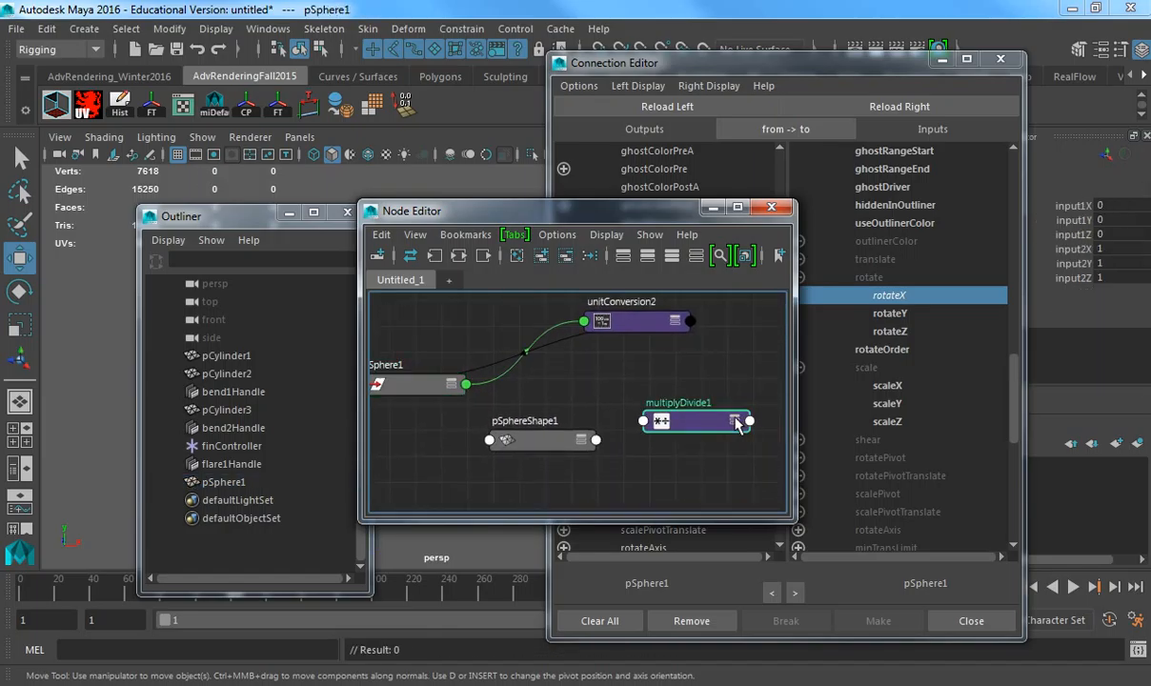
click(419, 381)
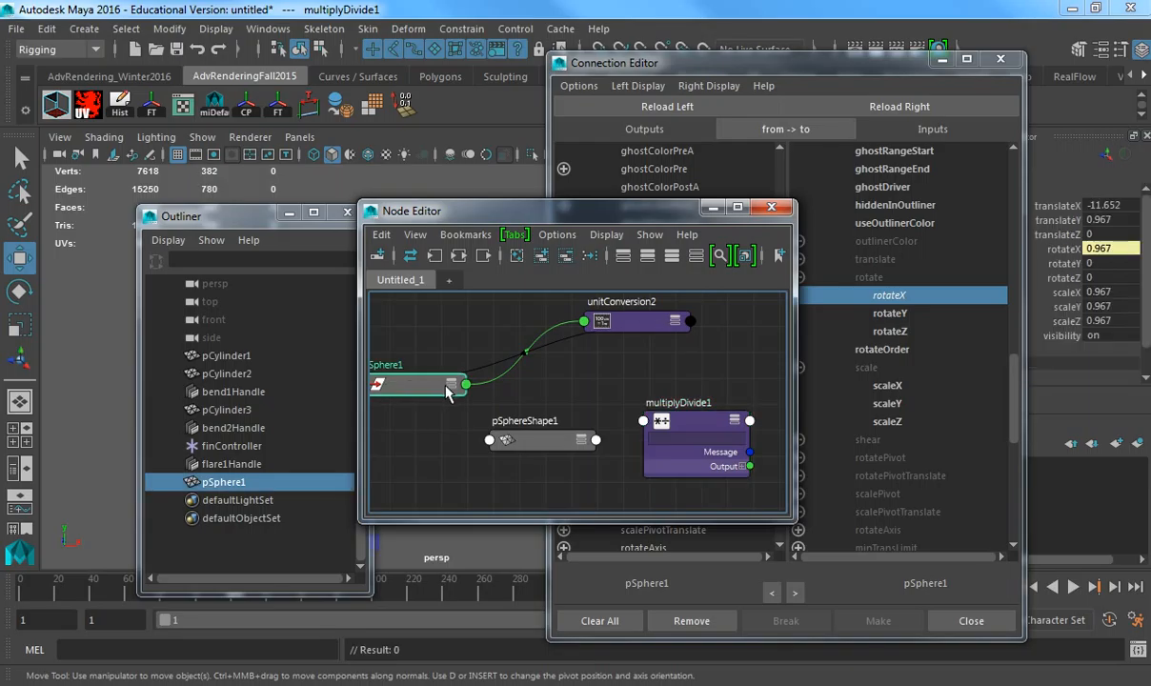
alt+middle_drag(516, 402, 592, 340)
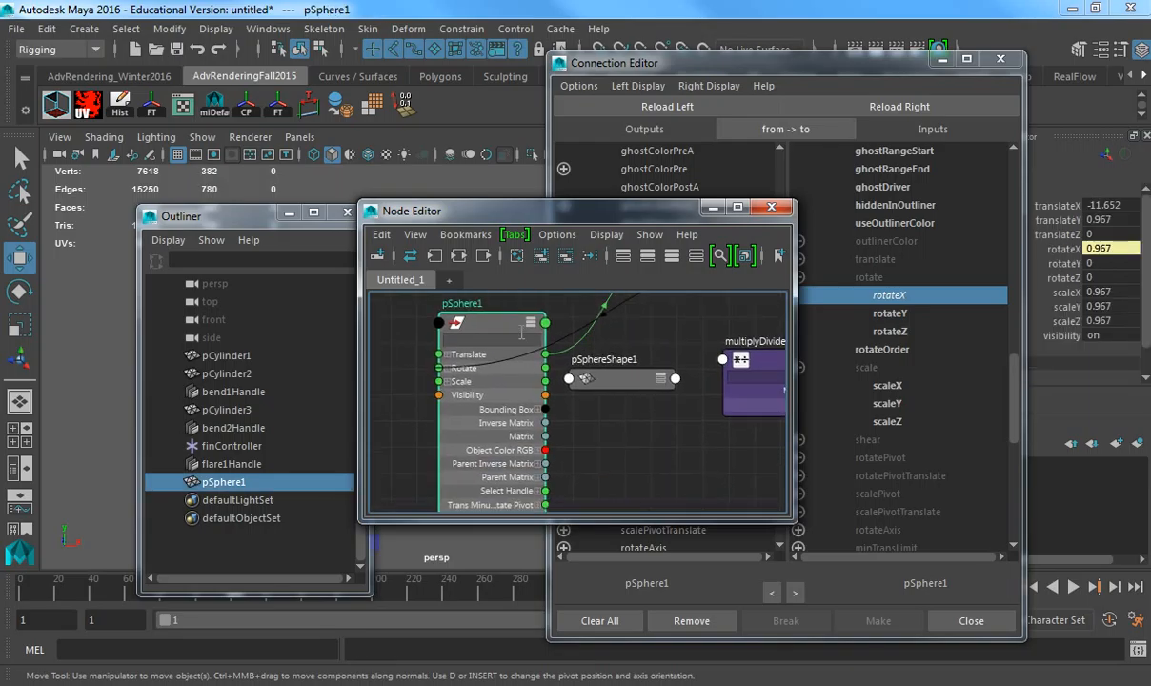
click(531, 325)
click(531, 325)
click(532, 325)
alt+middle_drag(666, 349, 564, 361)
click(712, 370)
click(713, 371)
click(712, 370)
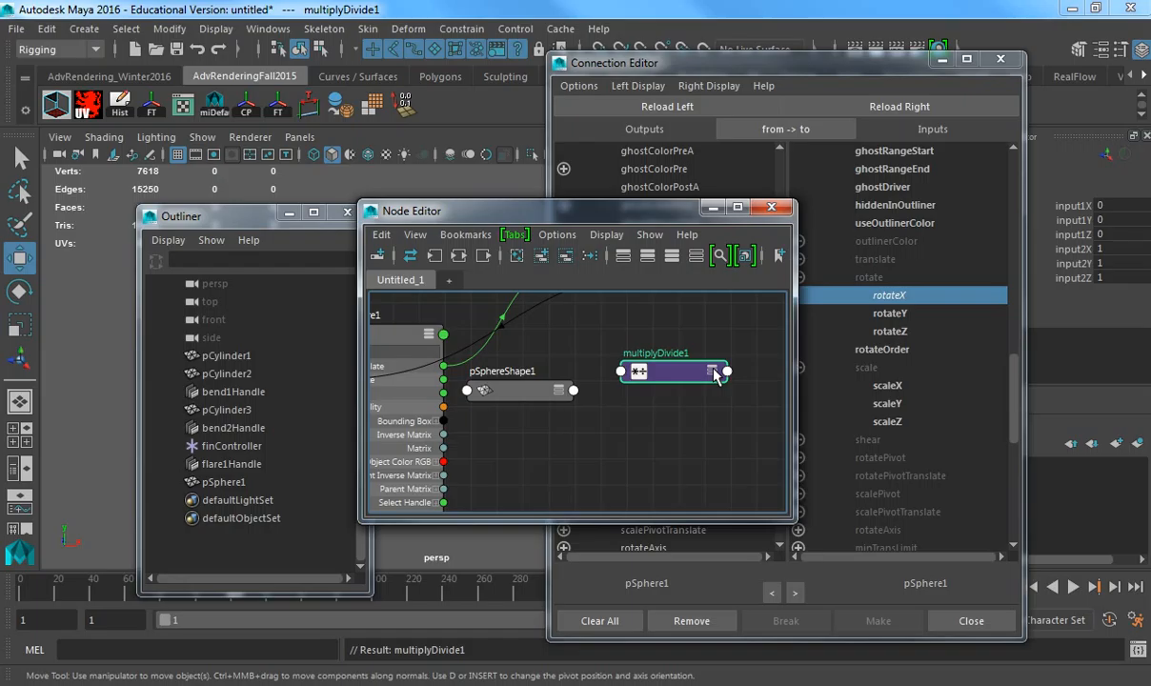
click(712, 371)
- Connect pSphere1's Translate output to multiplyDivide1's Input 1
alt+middle_drag(529, 417, 650, 394)
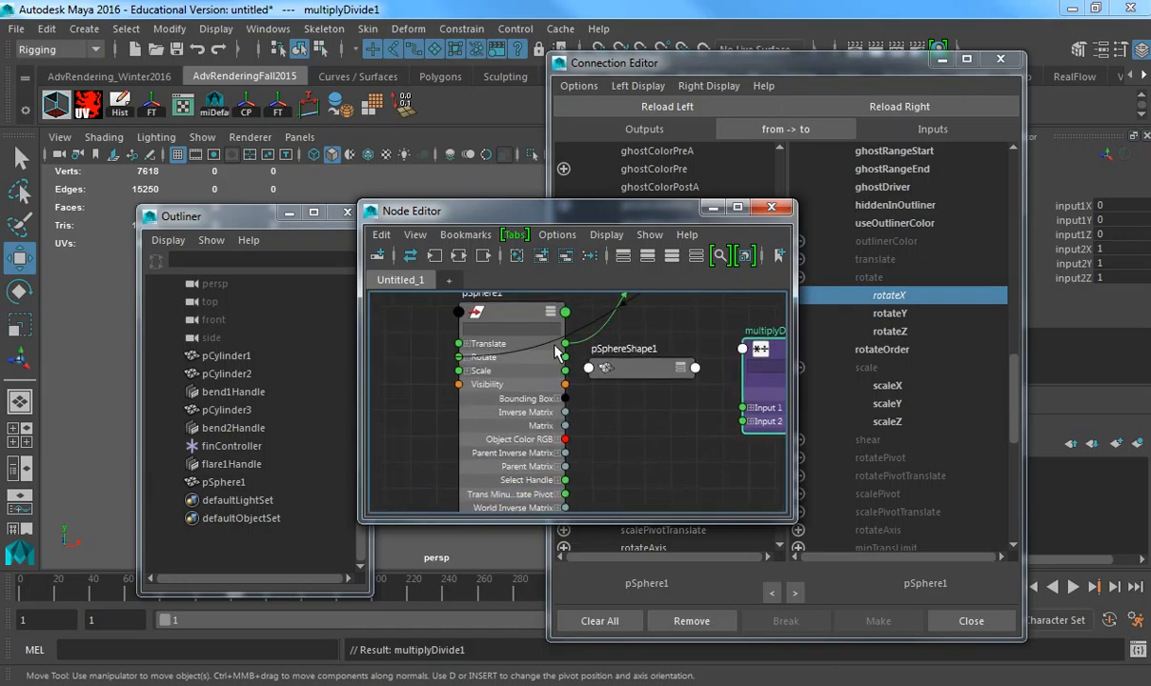
mouse_move(566, 351)
drag(567, 351, 742, 407)
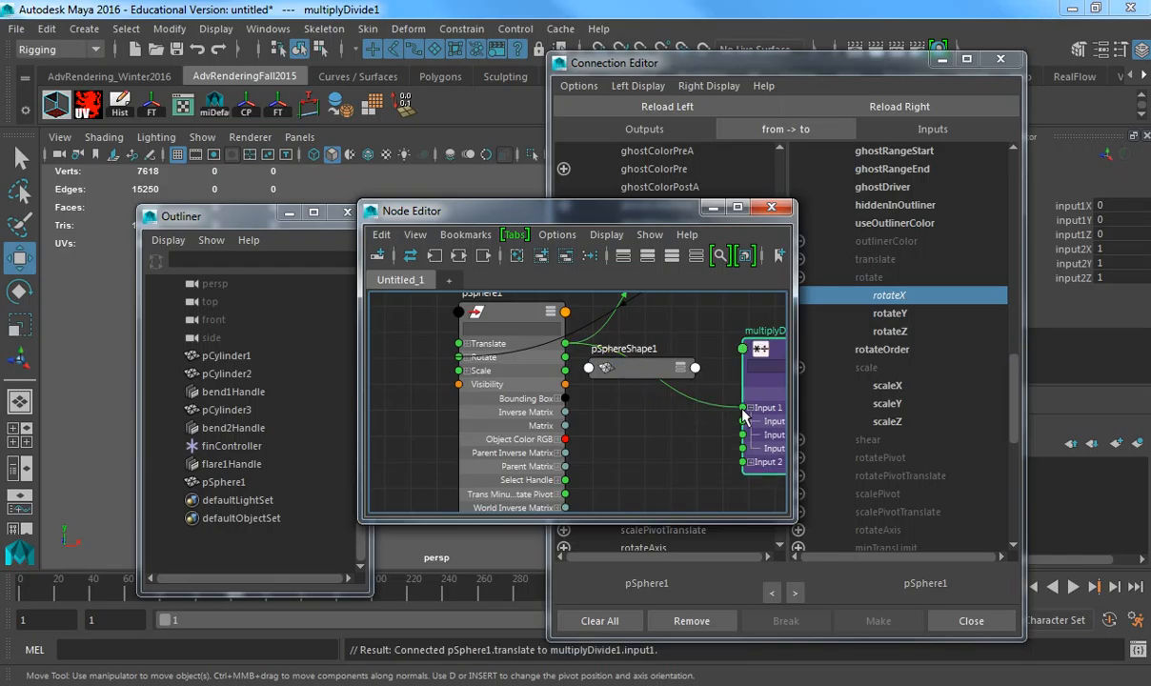
- Try to connect multiplyDivide1's Output back to pSphere1
alt+middle_drag(685, 433, 481, 444)
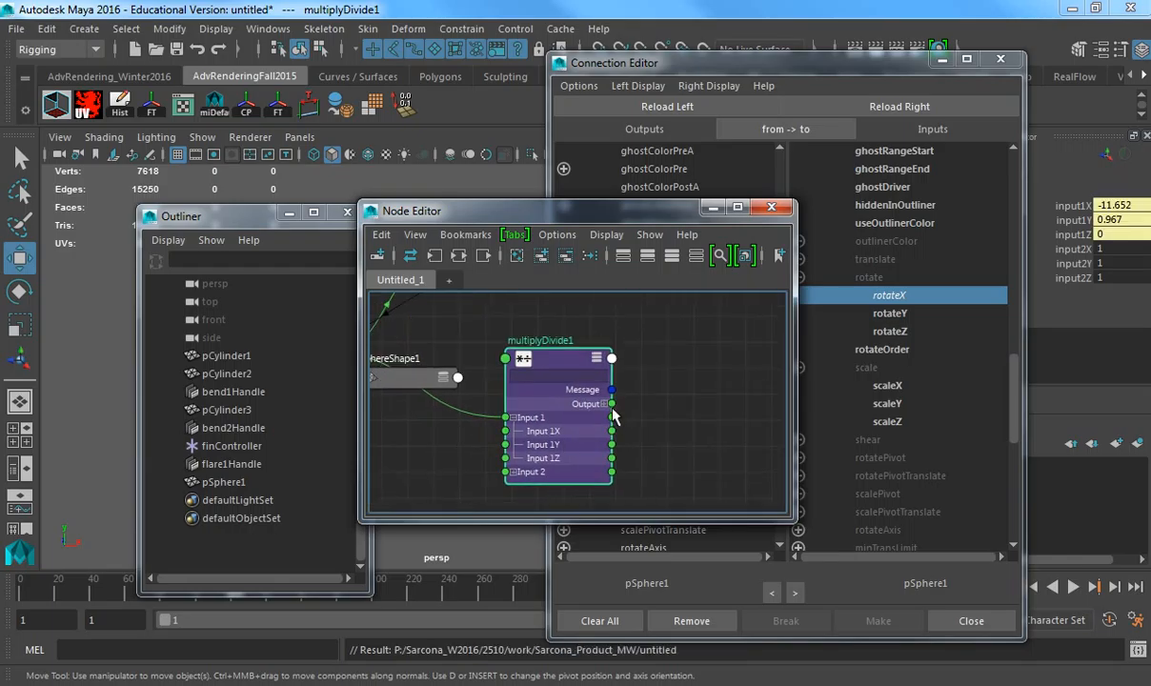
alt+middle_drag(638, 448, 752, 372)
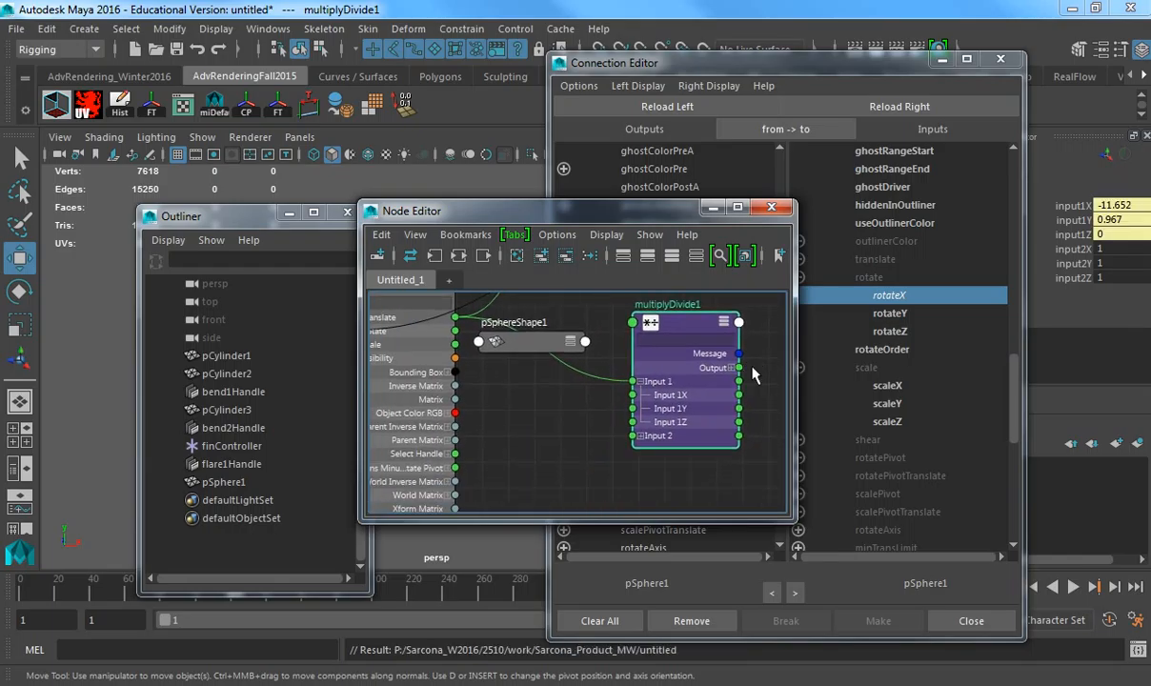
drag(739, 367, 533, 408)
alt+middle_drag(517, 426, 641, 435)
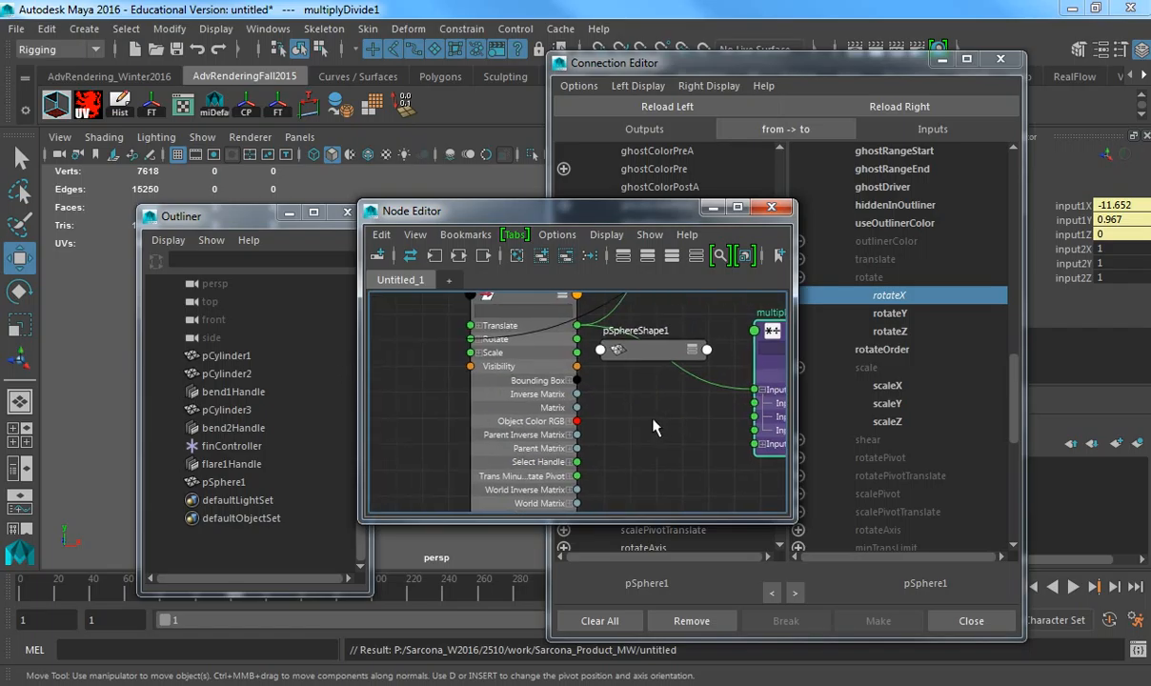
click(741, 193)
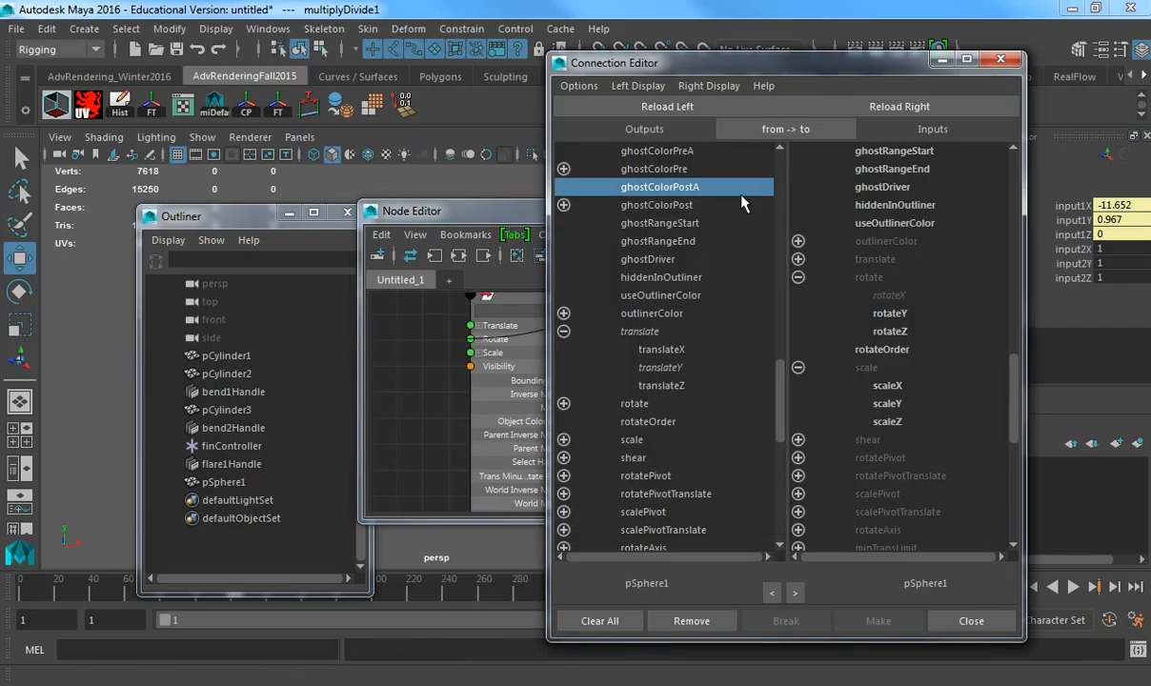
- Maximize the Node Editor, connect multiplyDivide1's Output to pSphere1's Rotate input, and spread the two nodes apart
double_click(536, 210)
alt+middle_drag(683, 265, 612, 443)
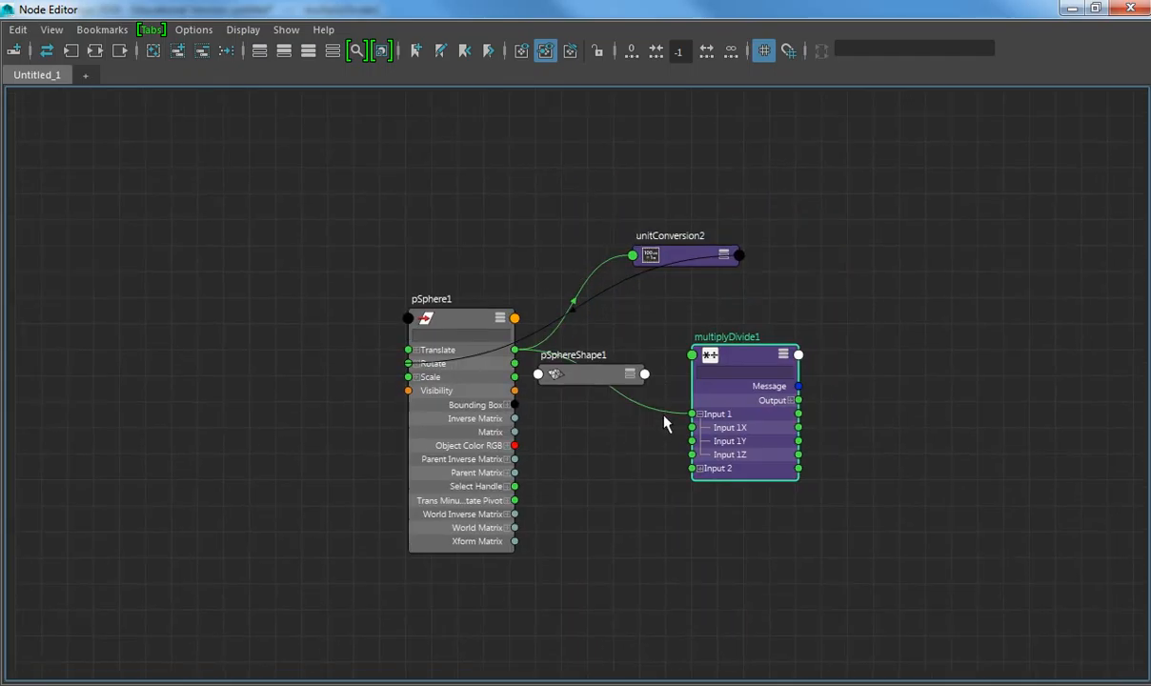
scroll(662, 411, up, 3)
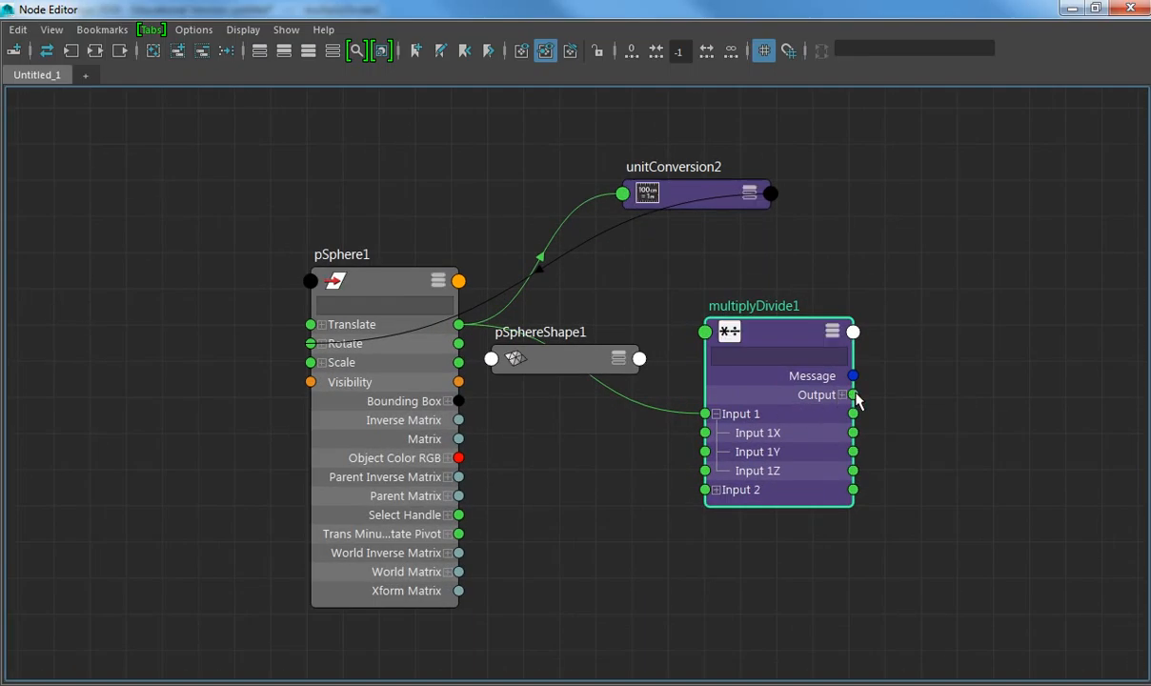
drag(853, 394, 311, 344)
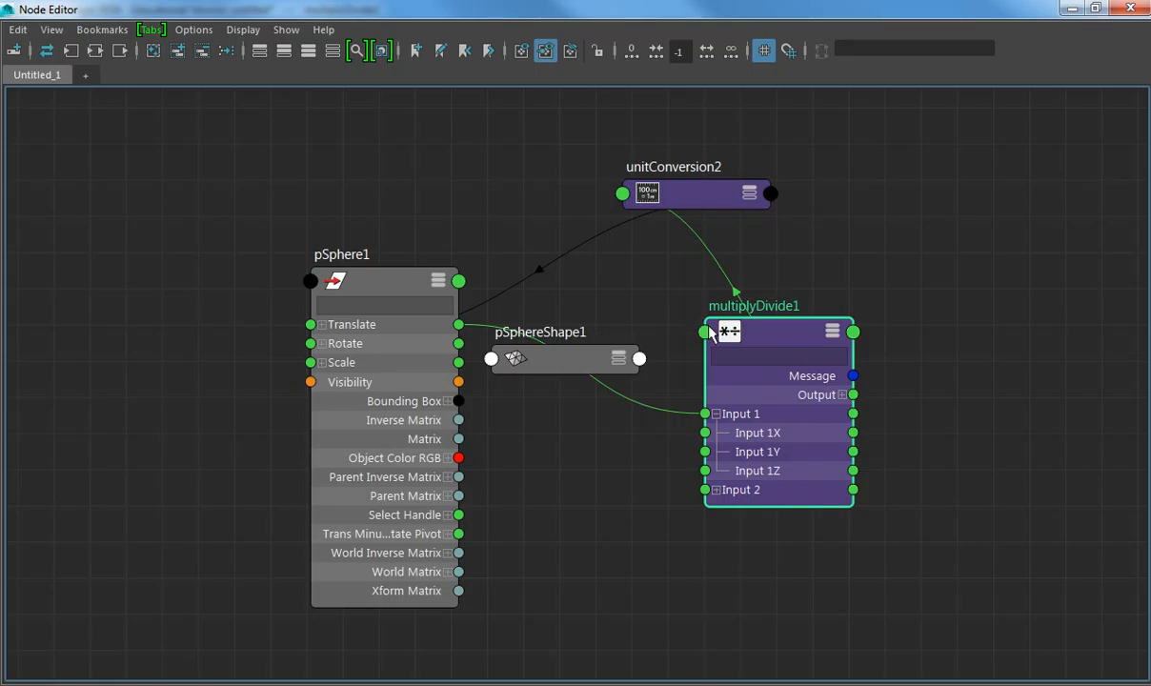
drag(783, 345, 832, 352)
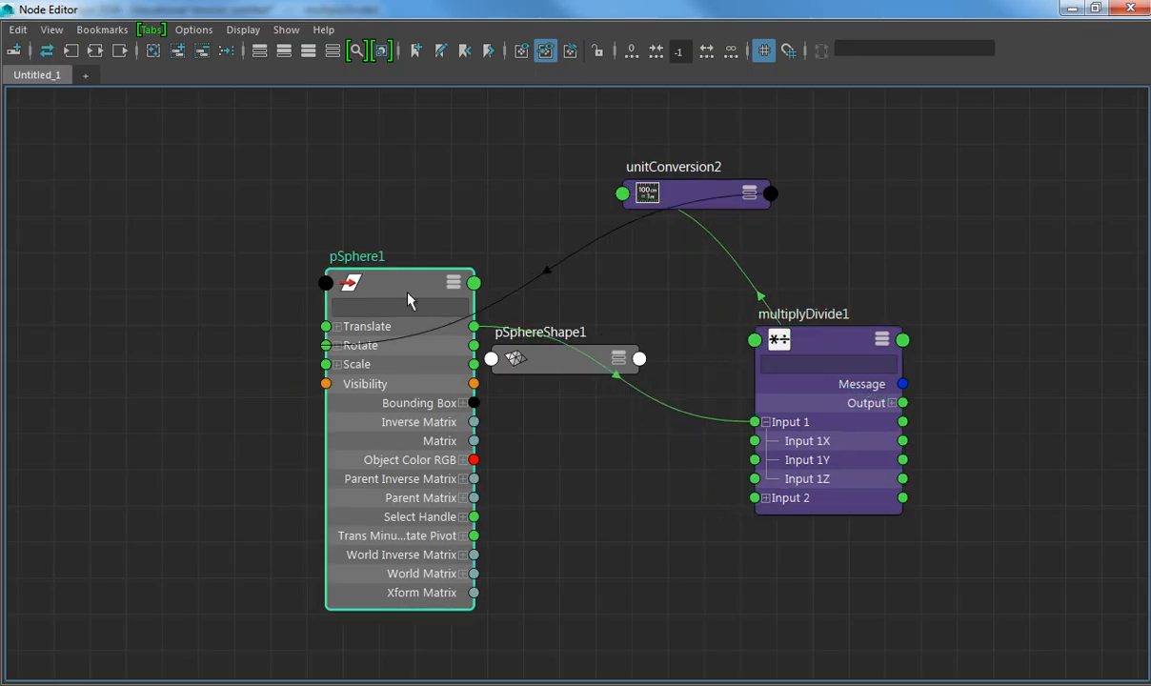
drag(463, 297, 277, 303)
- Restore the Node Editor to window size and review multiplyDivide1's Input 1 and Input 2 values in the Attribute Editor
double_click(484, 11)
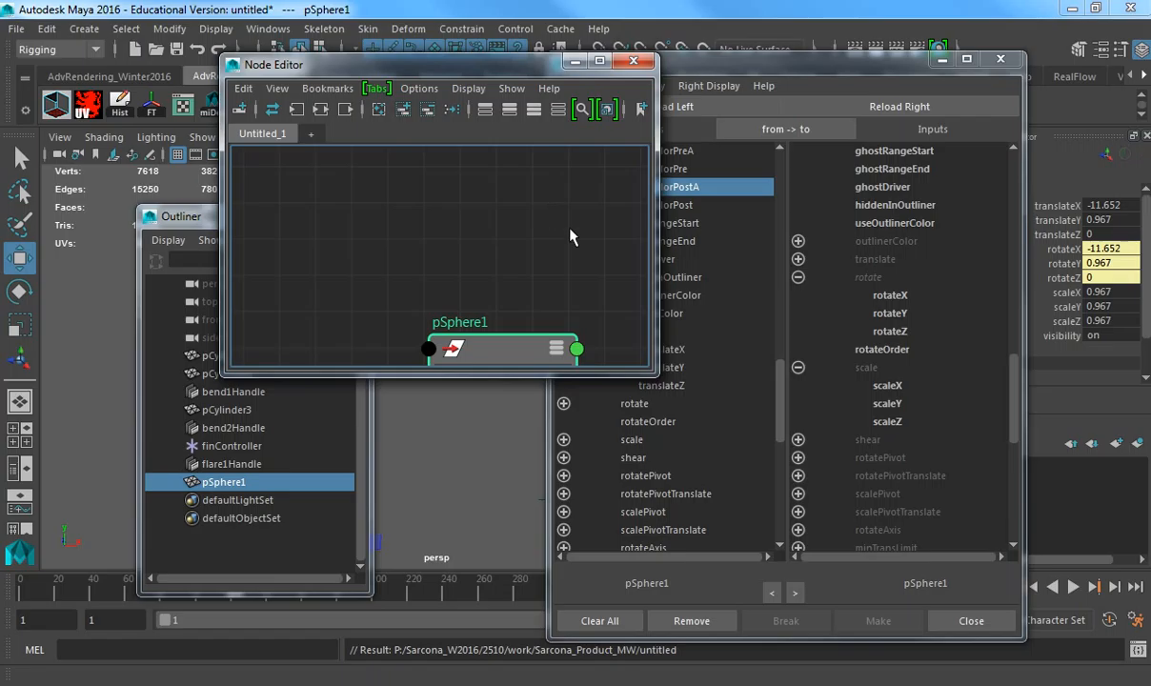
alt+middle_drag(608, 271, 375, 266)
double_click(484, 192)
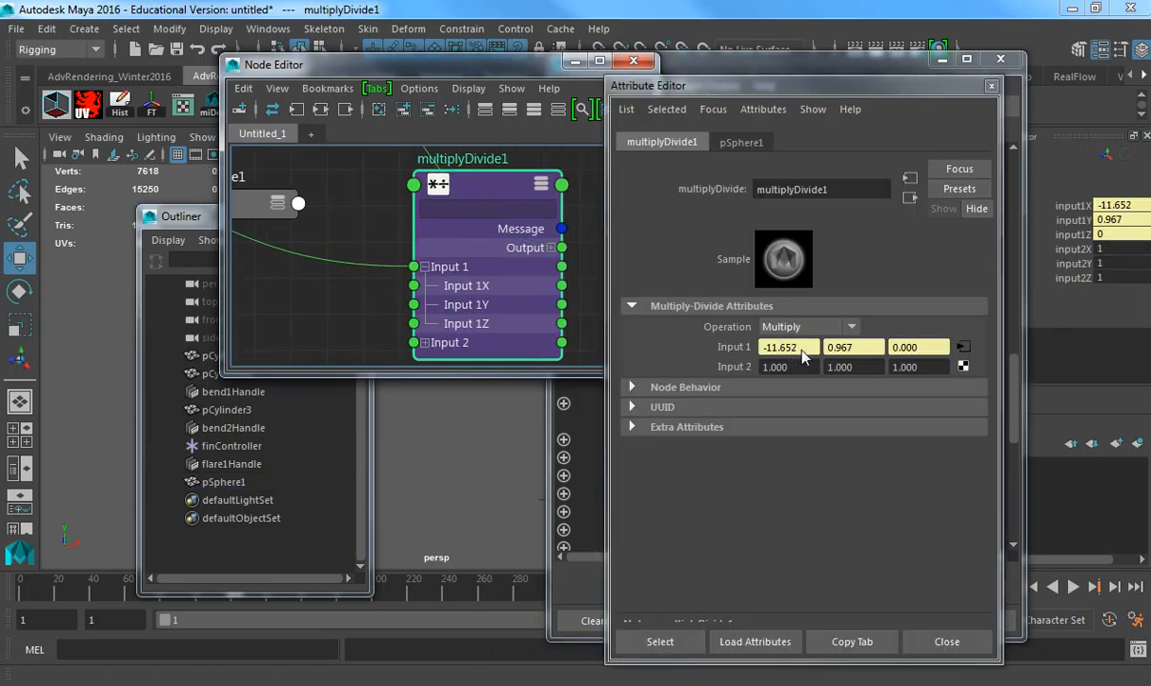
click(812, 346)
key(Tab)
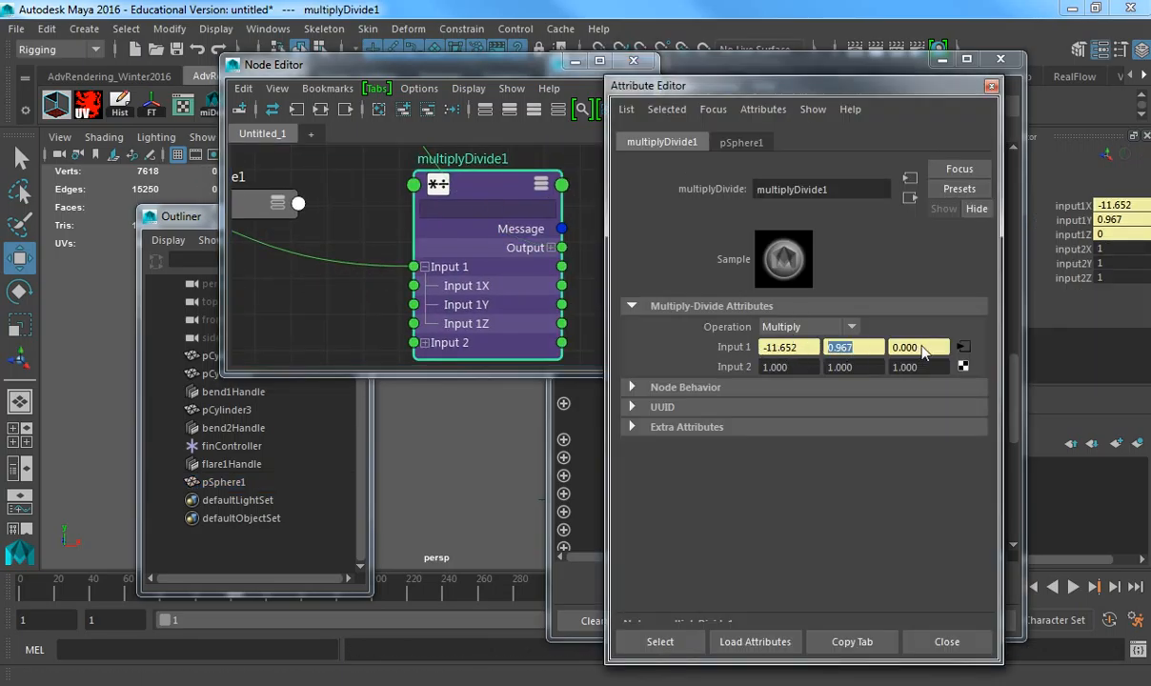
key(Tab)
key(Tab)
key(Tab)
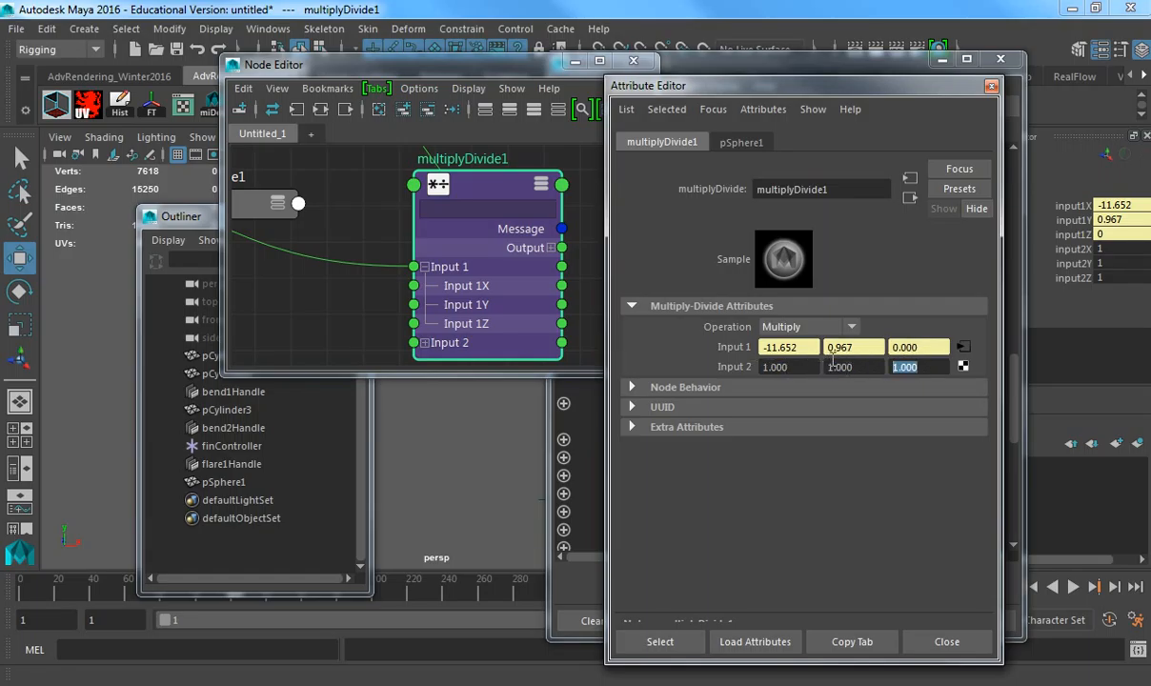
- Move the Node Editor aside, close the Outliner, and select and frame pSphere1 in the perspective view
drag(461, 62, 1149, 114)
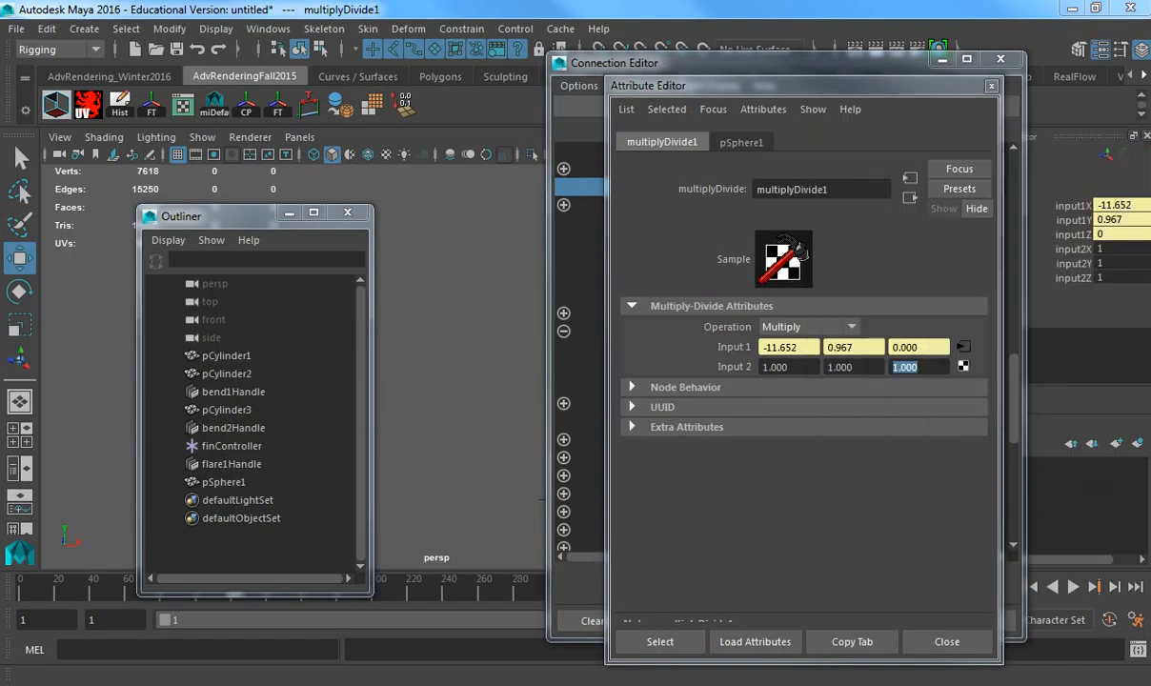
click(349, 214)
alt+middle_drag(437, 318, 215, 290)
alt+drag(400, 314, 431, 324)
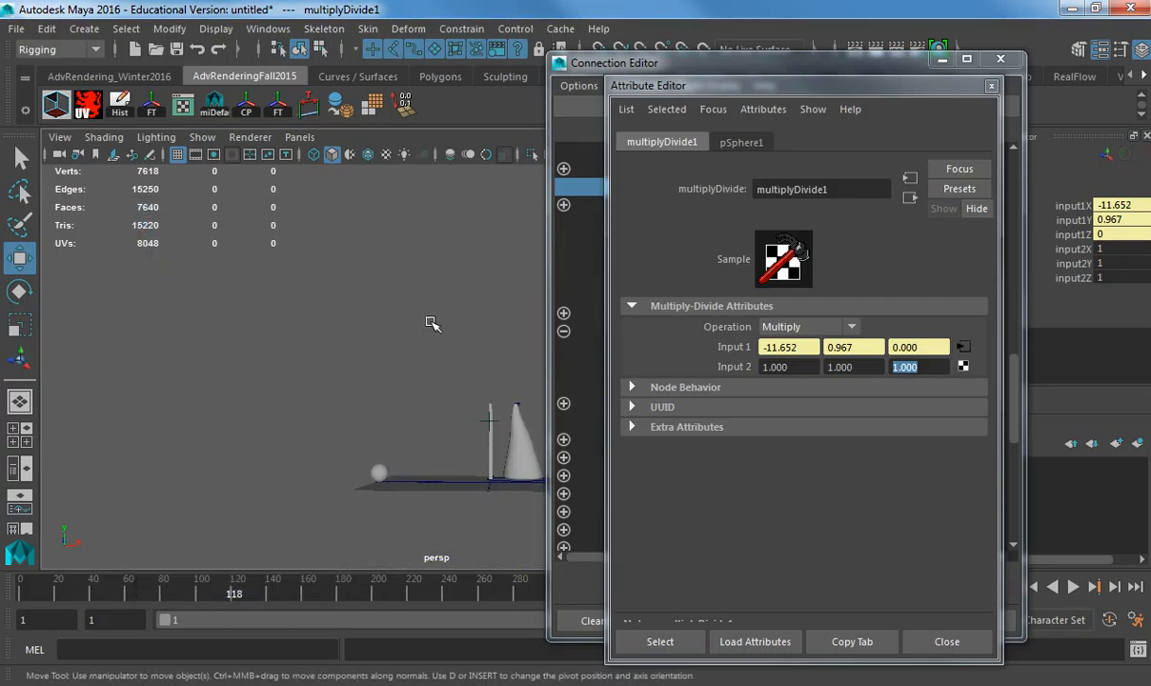
click(380, 472)
key(f)
alt+drag(438, 421, 350, 469)
scroll(381, 429, down, 5)
alt+middle_drag(533, 313, 370, 336)
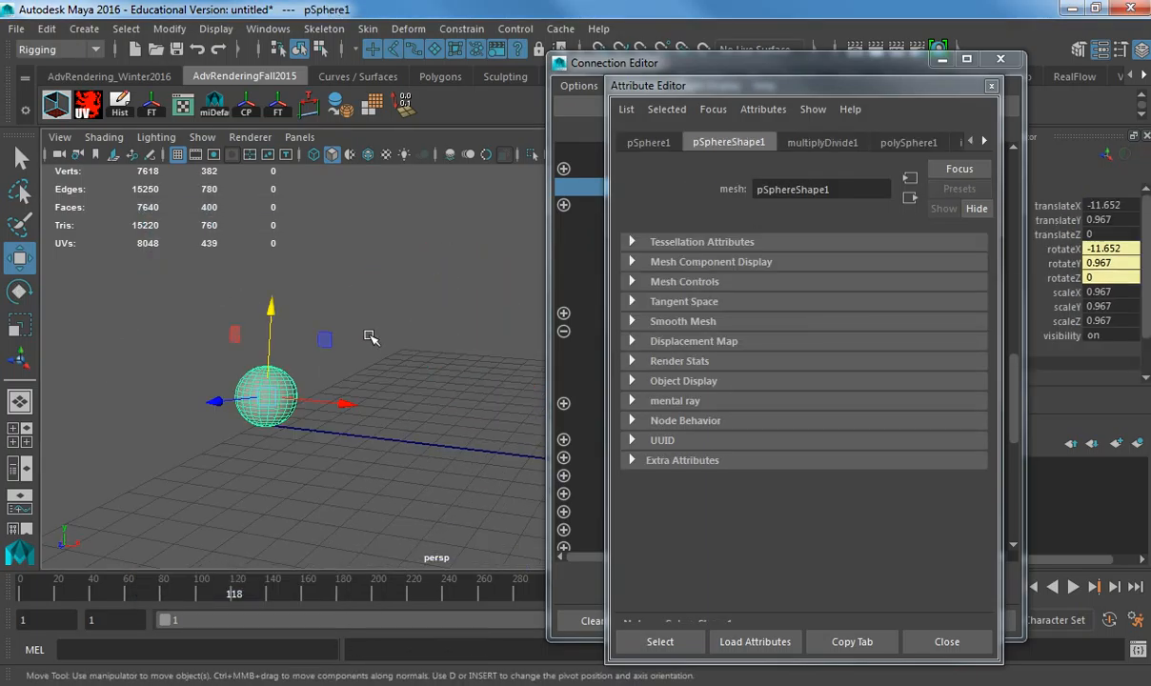
alt+drag(370, 336, 338, 328)
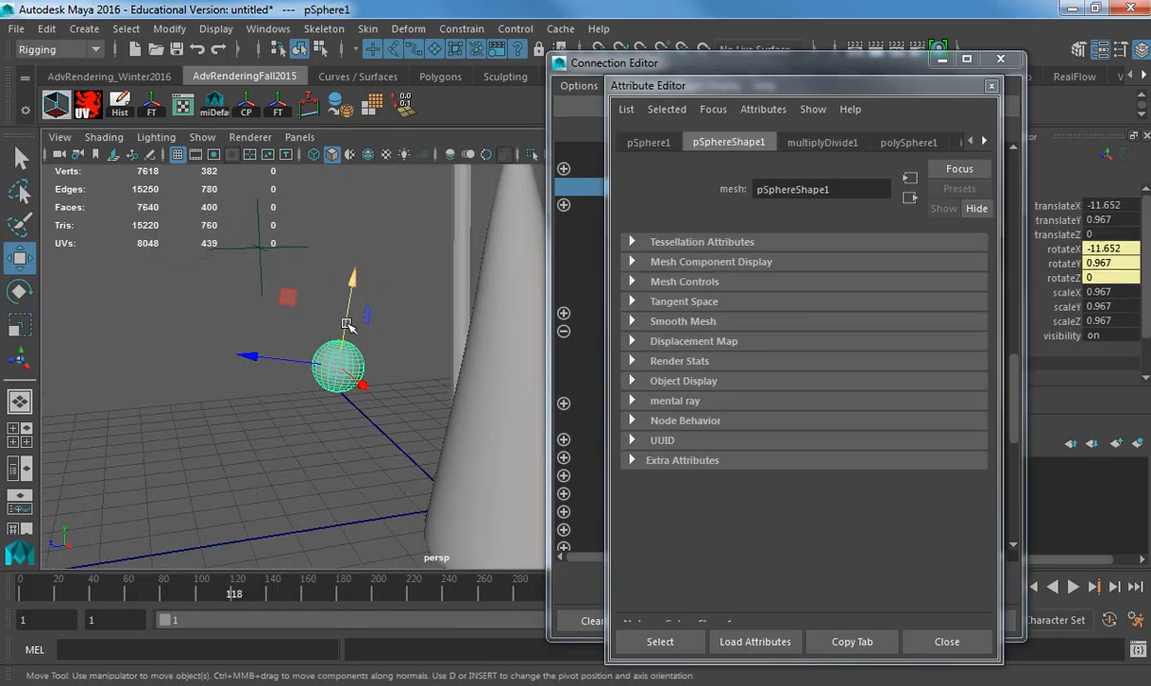
- Move pSphere1 along its X axis to a translateX of about 12.98 to test the driven rotation
drag(353, 286, 346, 328)
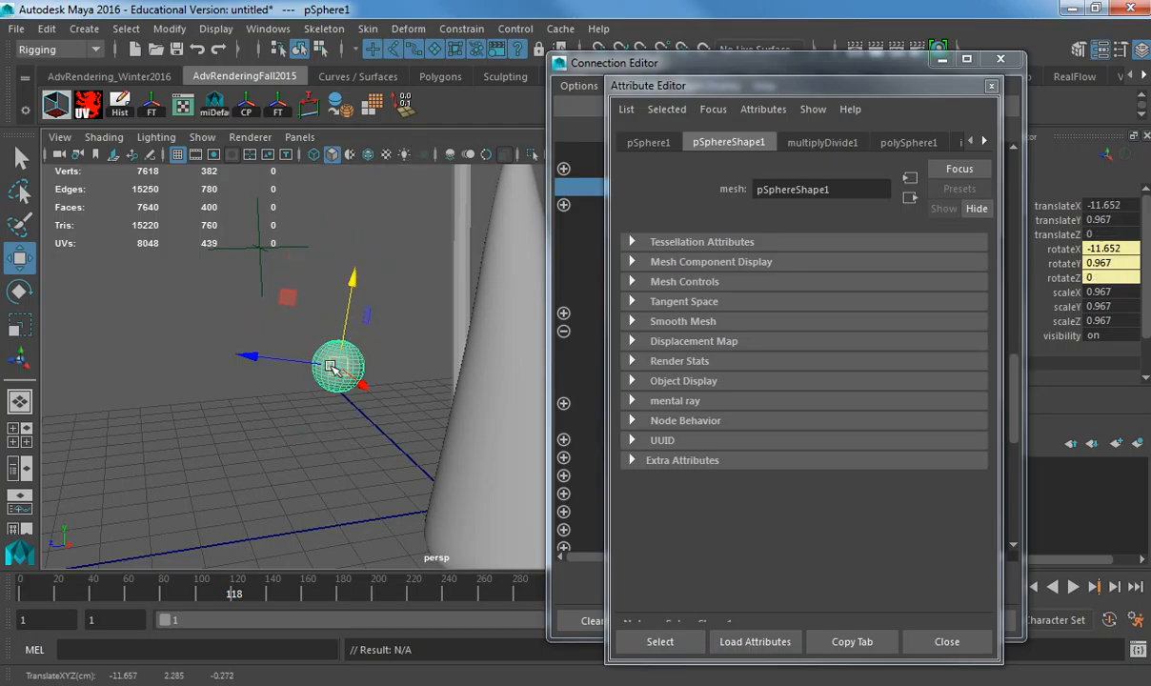
drag(361, 383, 487, 436)
alt+right_drag(485, 436, 277, 399)
middle_drag(367, 433, 419, 398)
- Set multiplyDivide1's Input 2 values to 60, 0 and 0
click(808, 145)
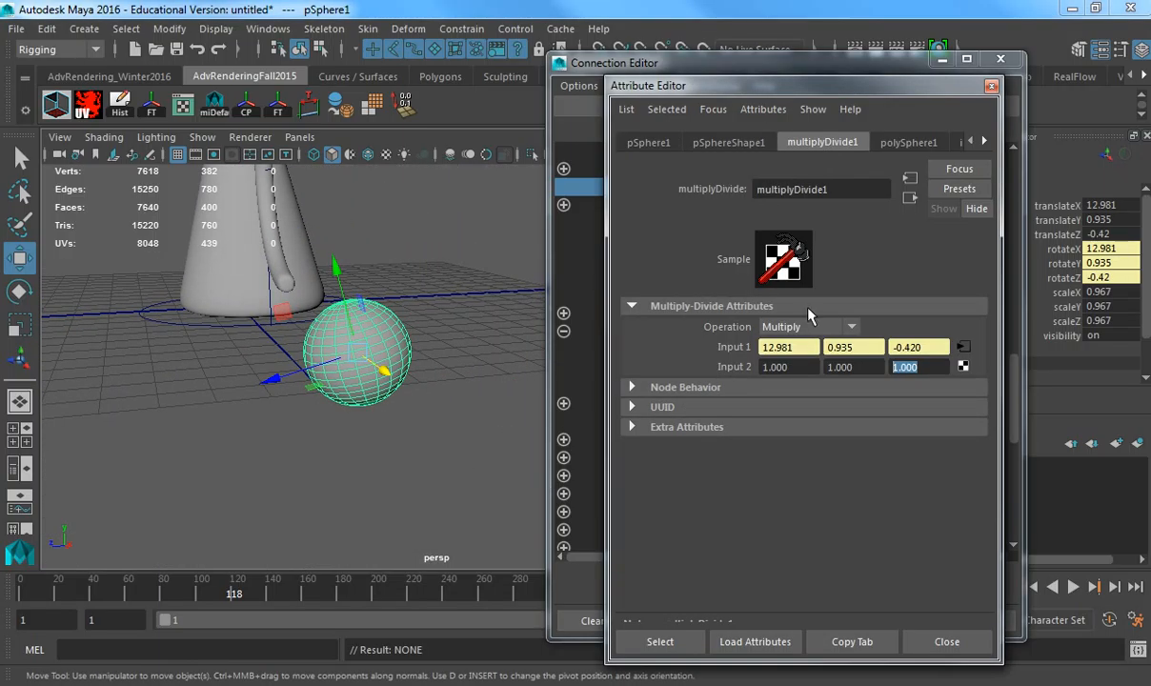
drag(806, 372, 687, 369)
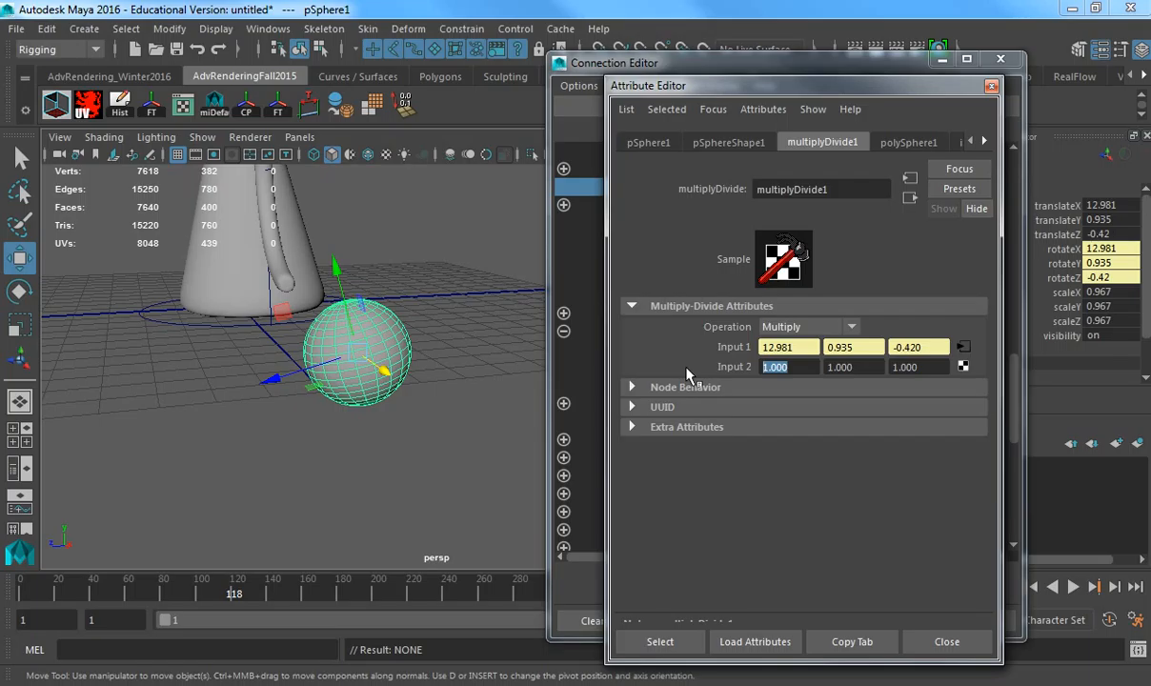
key(Tab)
text(0)
key(Tab)
text(60)
key(Return)
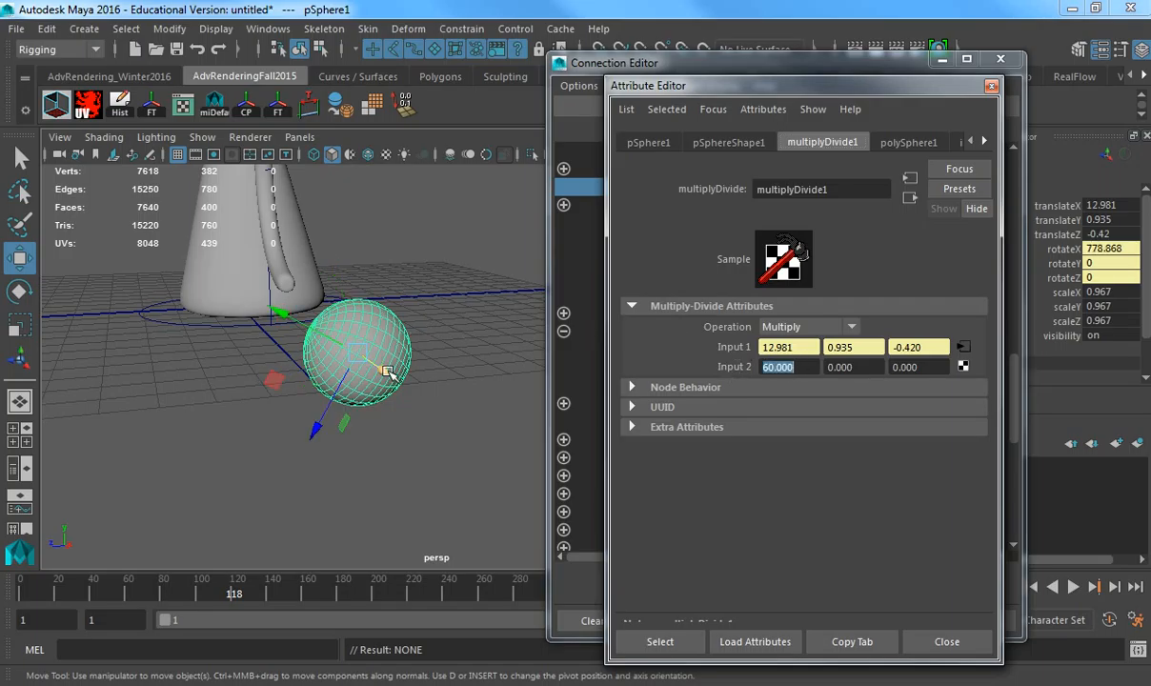
- Move pSphere1 along X to a translateX of about 11.2, and enlarge the Node Editor to frame the connected nodes
alt+drag(388, 371, 484, 357)
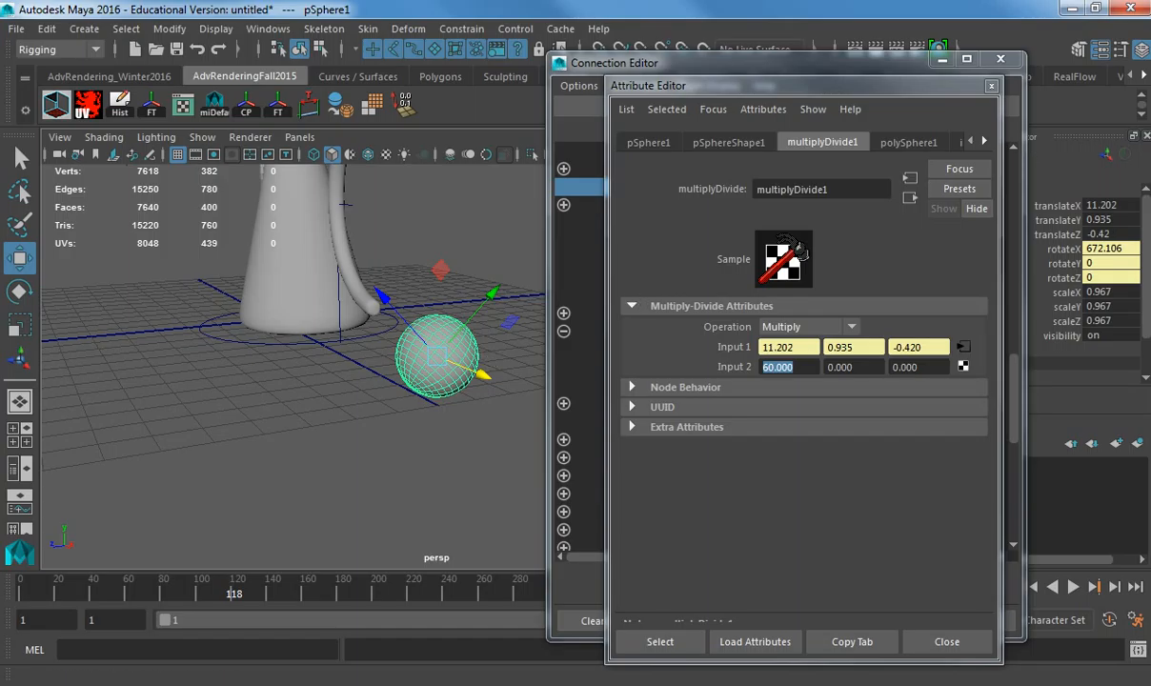
drag(1149, 176, 392, 125)
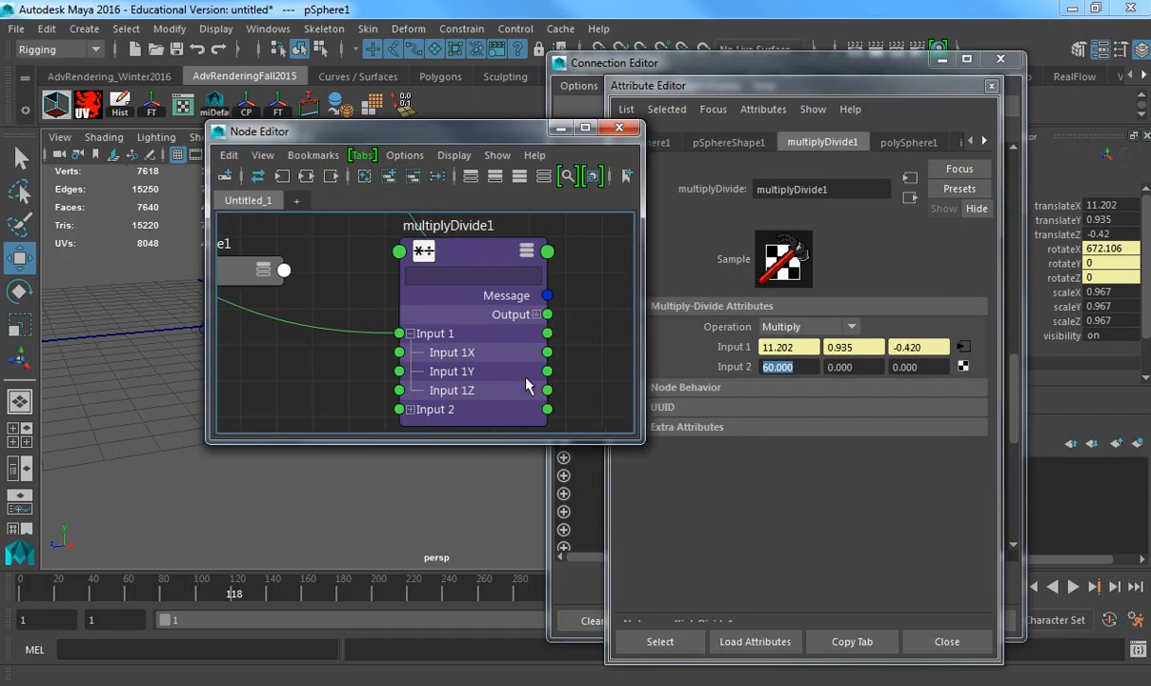
alt+right_drag(408, 287, 339, 311)
alt+middle_drag(467, 345, 583, 369)
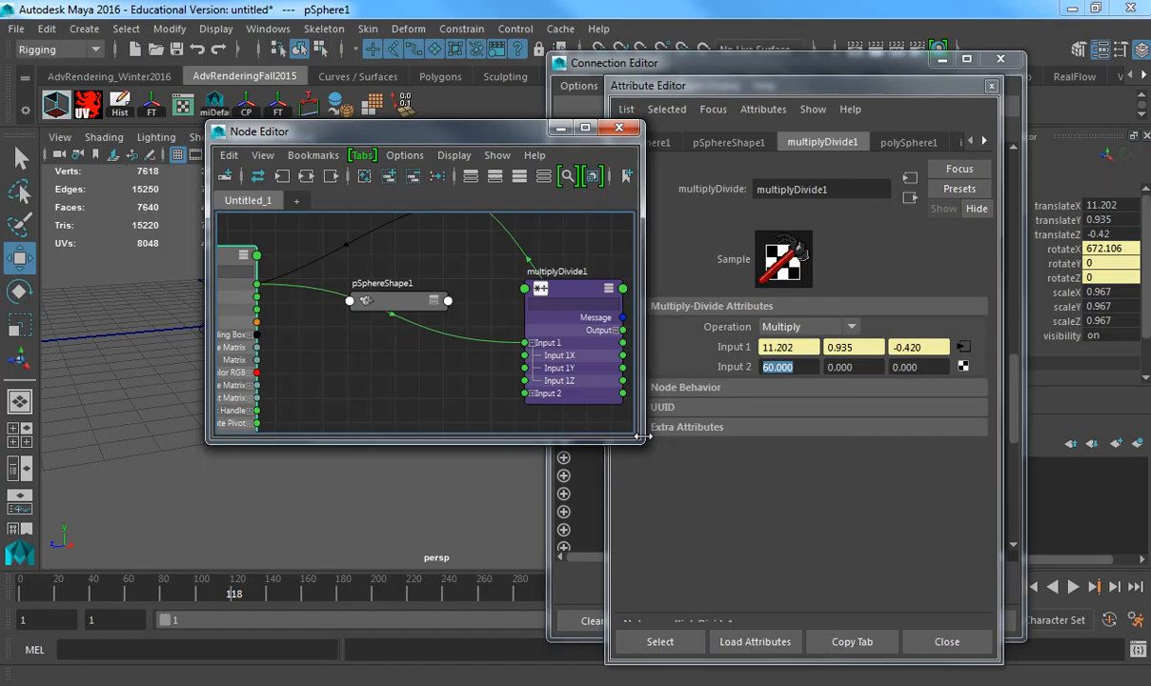
drag(641, 437, 883, 439)
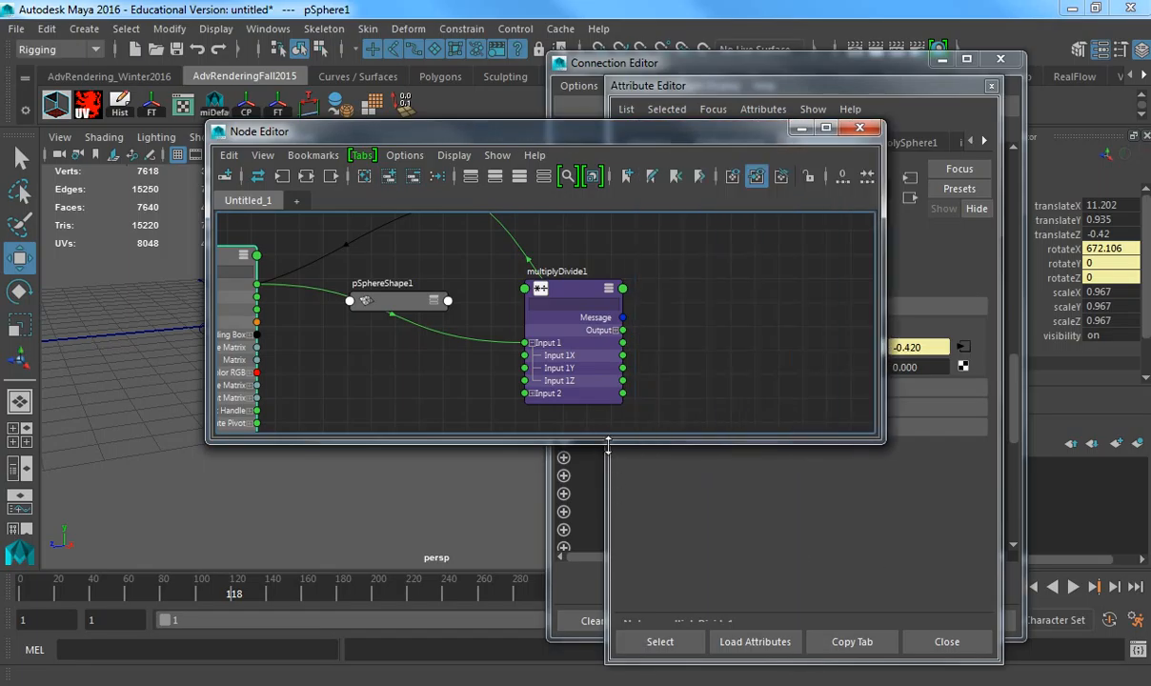
drag(608, 444, 607, 646)
alt+middle_drag(424, 347, 633, 490)
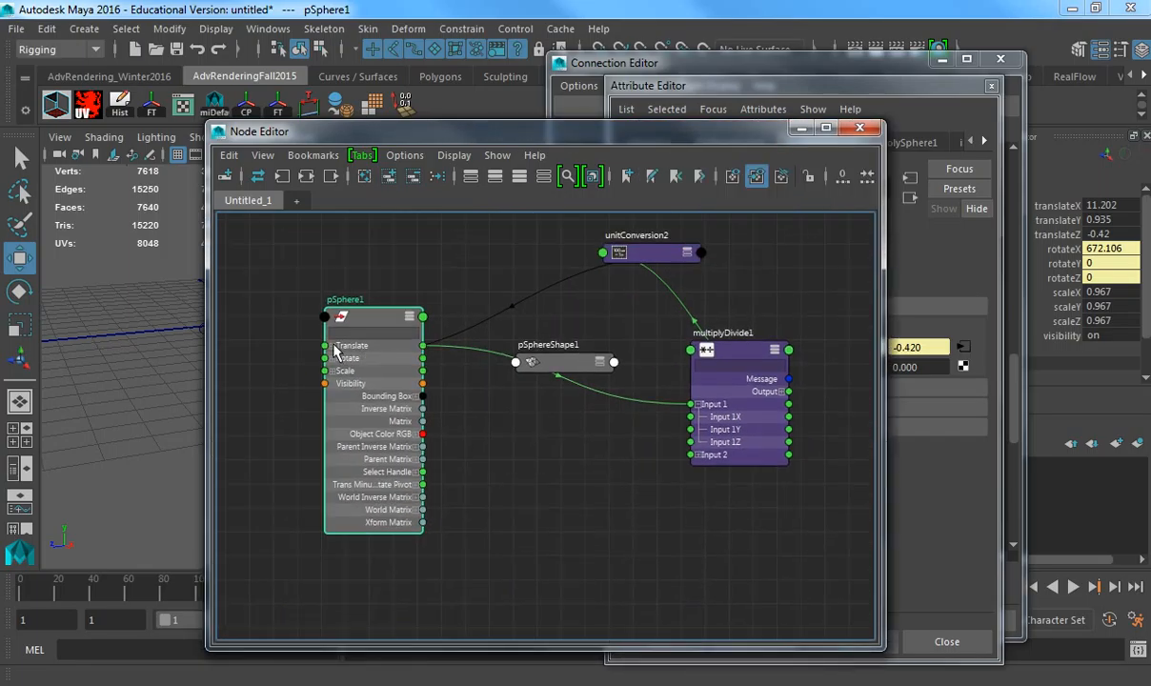
- Break the existing connections between pSphere1 and multiplyDivide1, and connect pSphere1's Translate X to multiplyDivide1's Input 1X
click(334, 347)
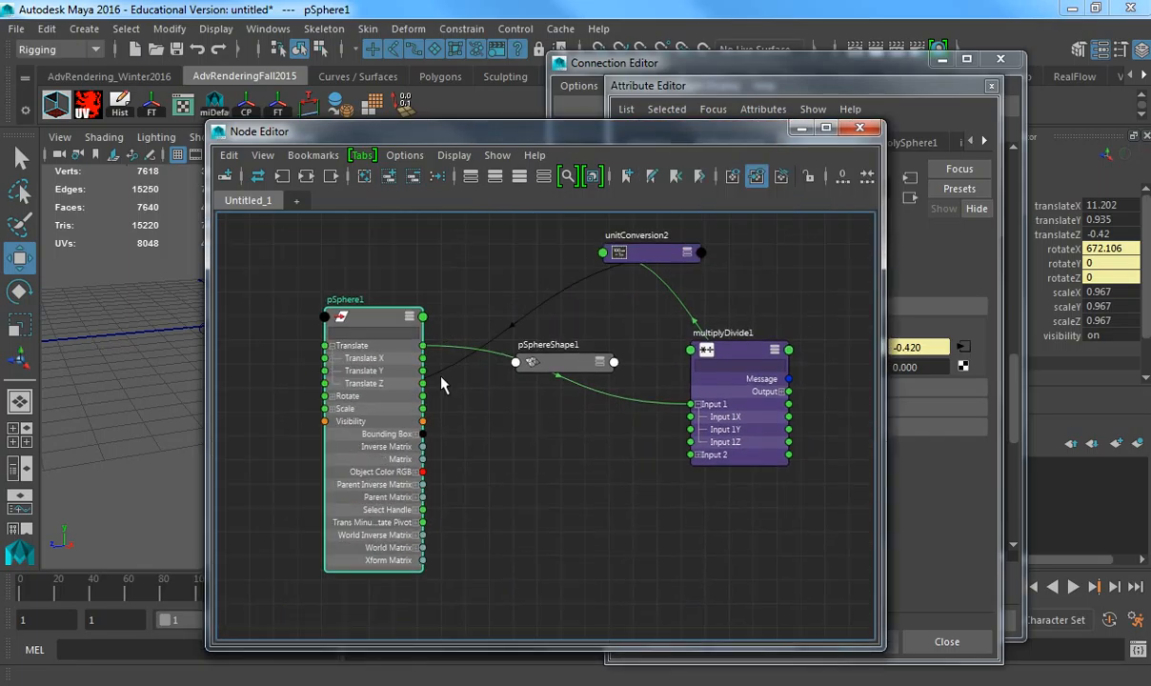
drag(441, 384, 486, 296)
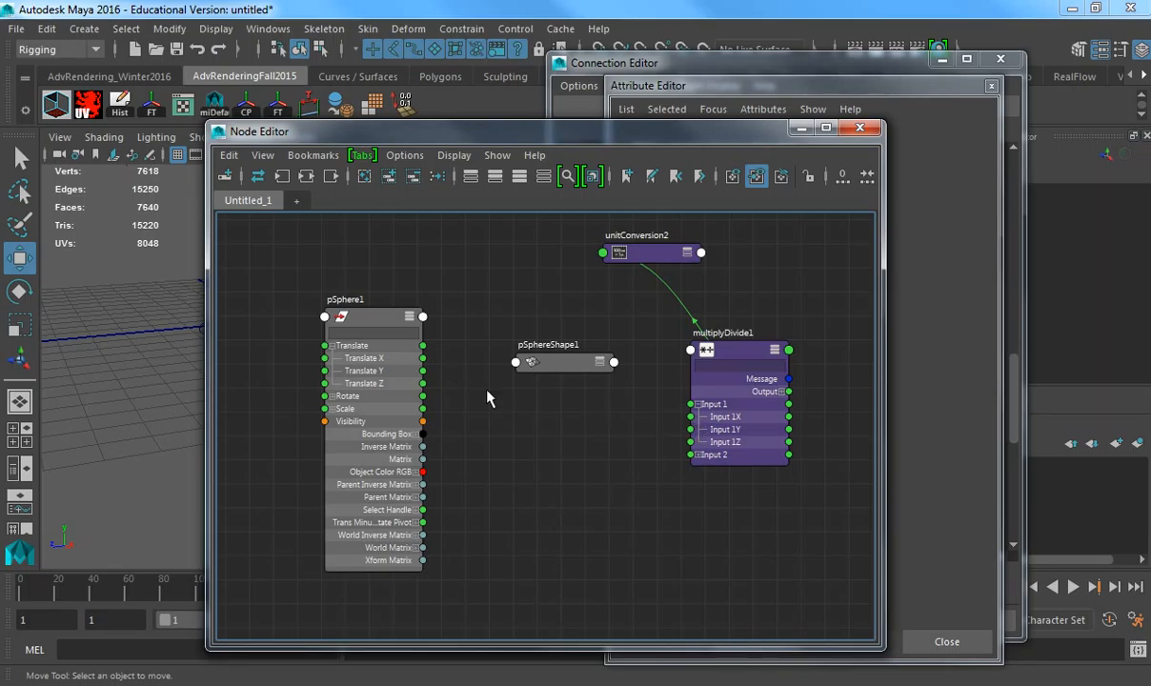
drag(422, 358, 690, 416)
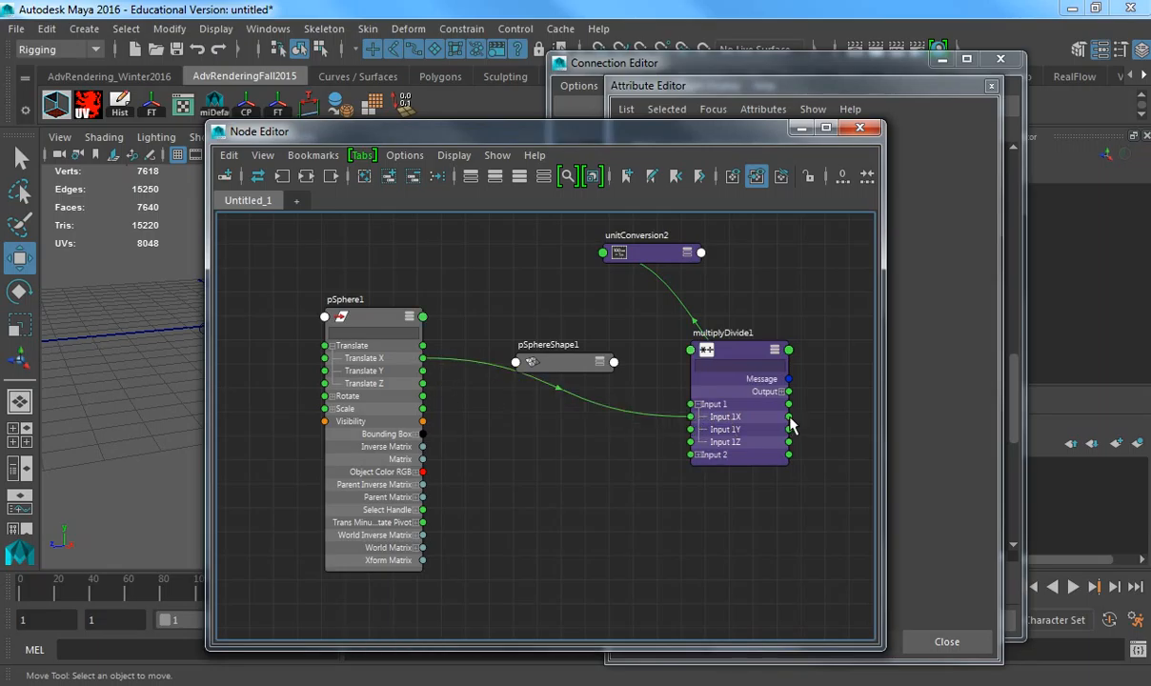
- Expand pSphere1's Rotate attributes and connect multiplyDivide1's Input 1X output to Rotate Z
drag(789, 416, 357, 396)
click(333, 396)
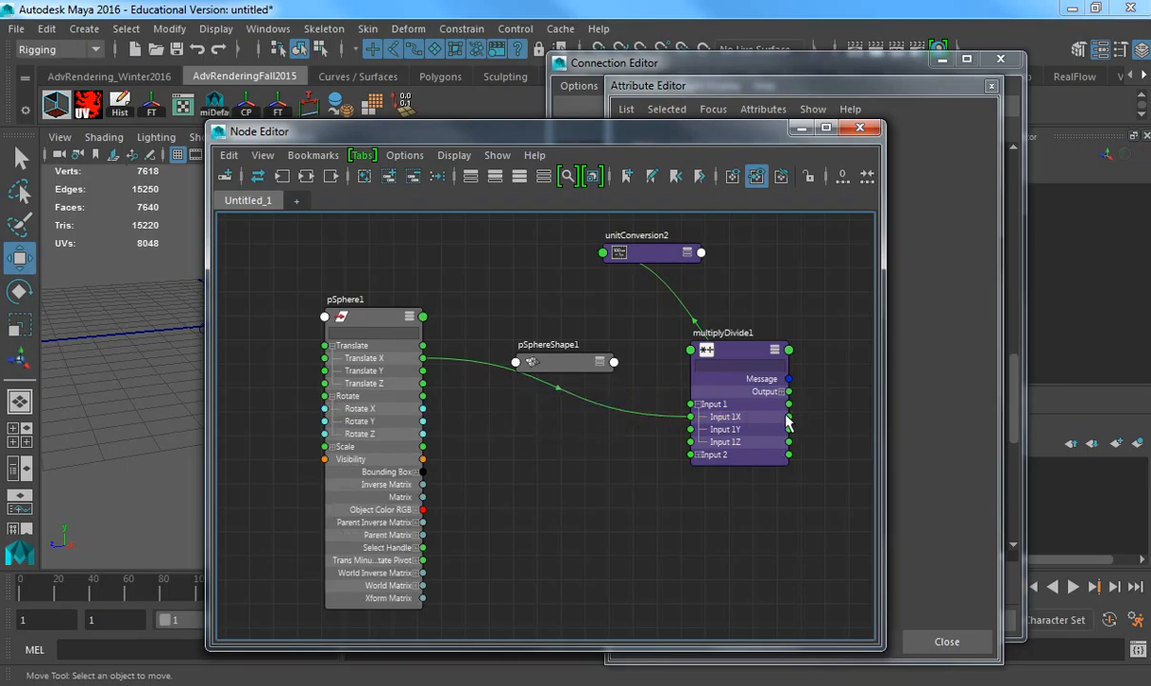
drag(788, 417, 325, 434)
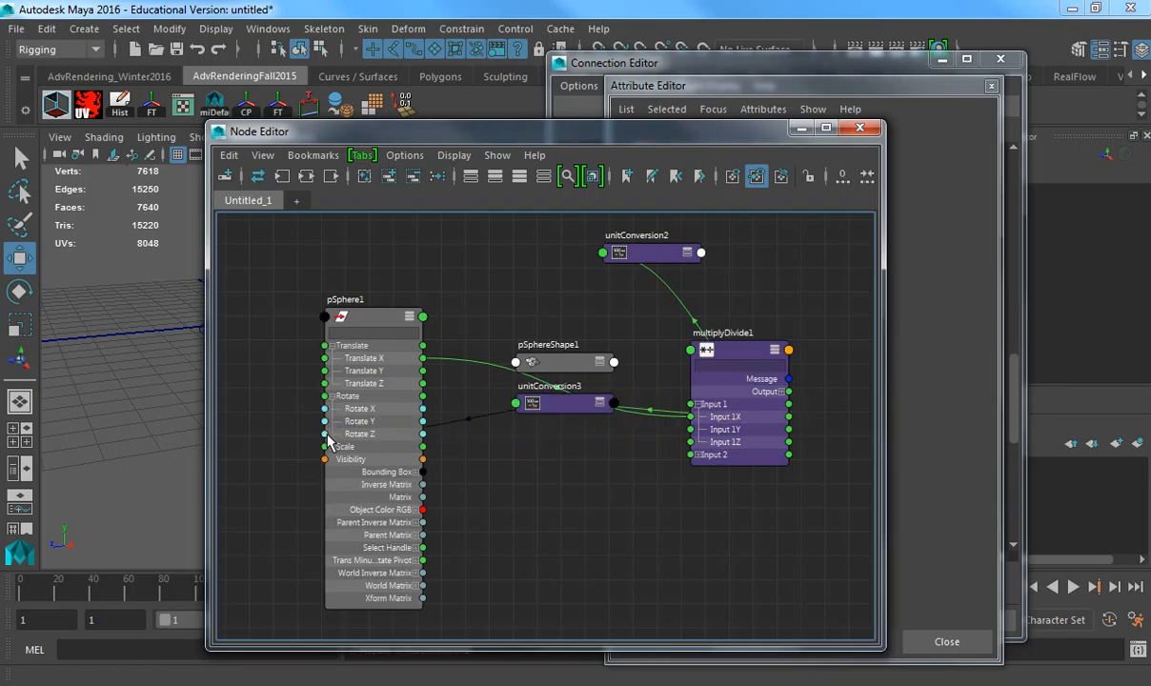
- Move the Node Editor aside, select pSphere1 in the perspective view and move it to a translateX of about 14.17
drag(716, 133, 1150, 148)
click(456, 333)
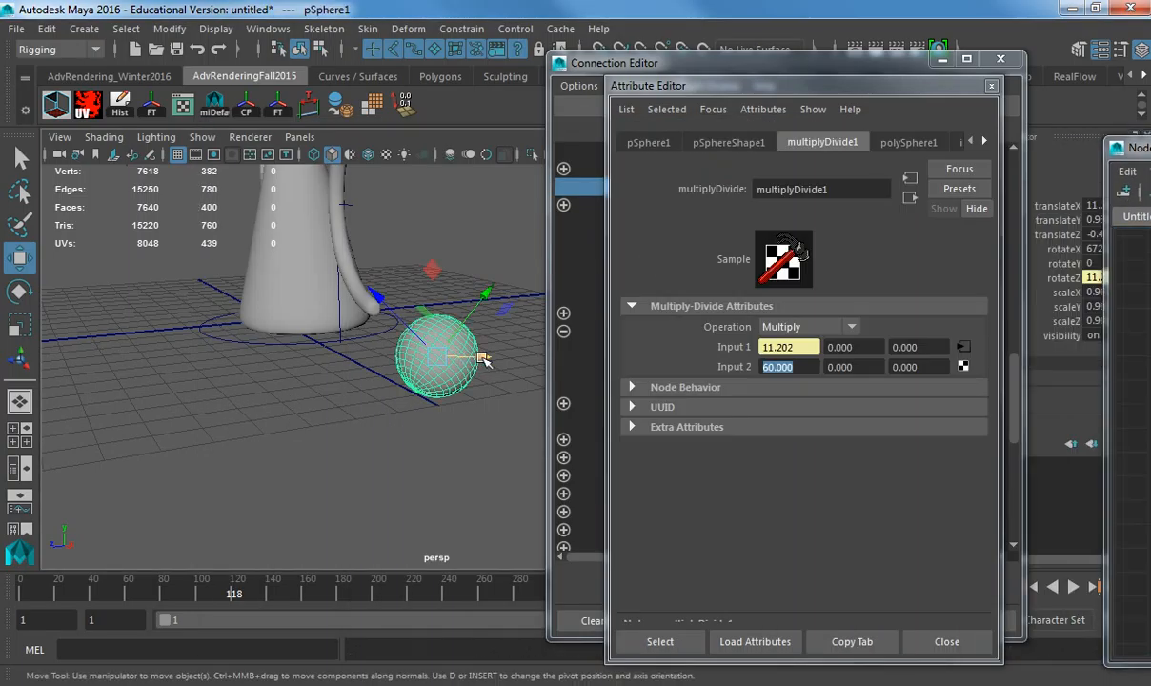
drag(480, 359, 390, 354)
alt+middle_drag(390, 354, 228, 467)
alt+drag(229, 466, 362, 377)
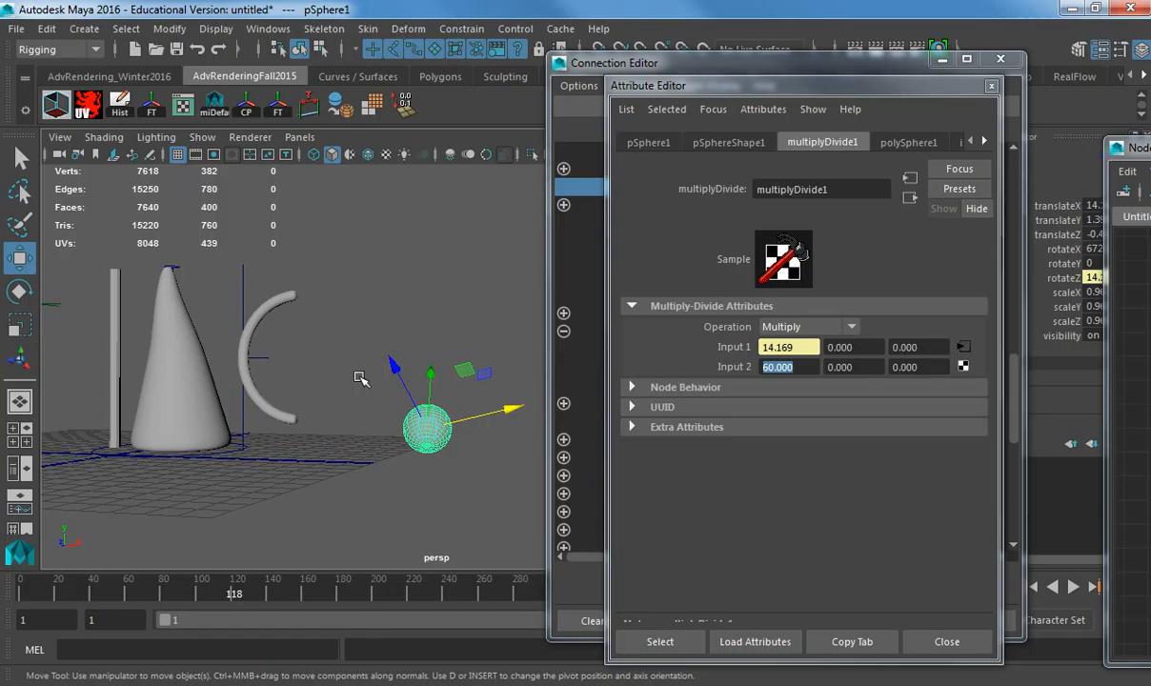
- Set pSphere1's rotateX to 0
key(w)
click(359, 378)
click(1091, 291)
click(1093, 251)
text(0)
key(Return)
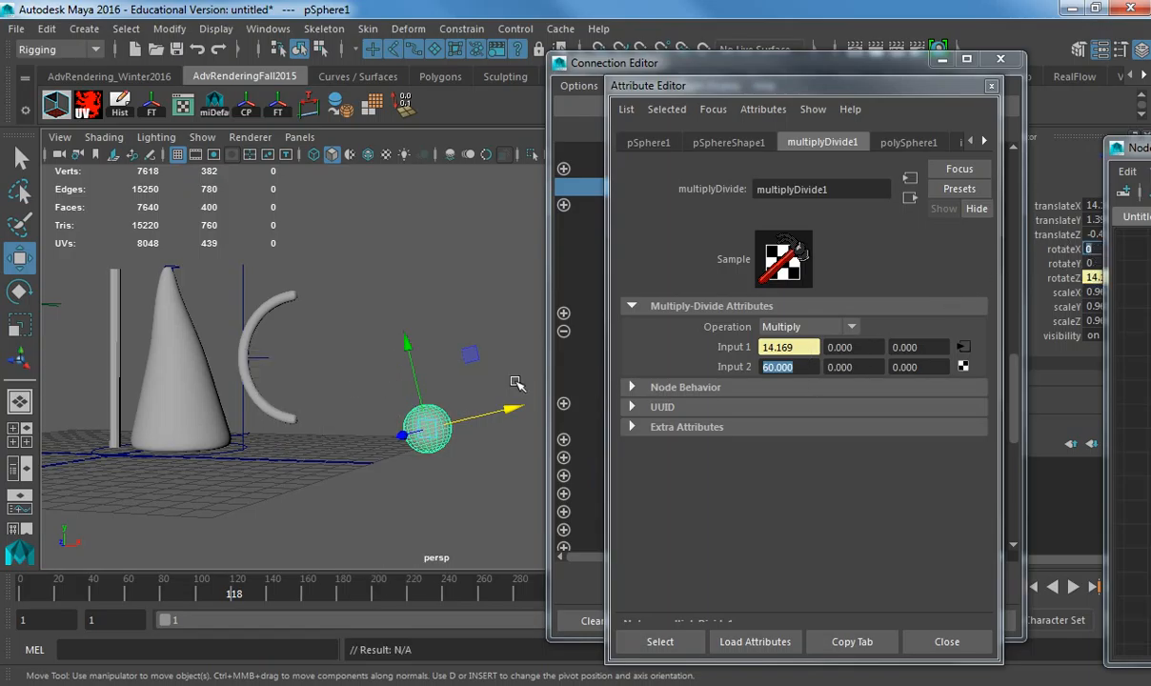
- Test the driven Rotate Z by moving pSphere1 along its X axis to a translateX of about -2.44
mouse_move(506, 410)
mouse_down()
mouse_move(362, 424)
mouse_move(504, 416)
mouse_up()
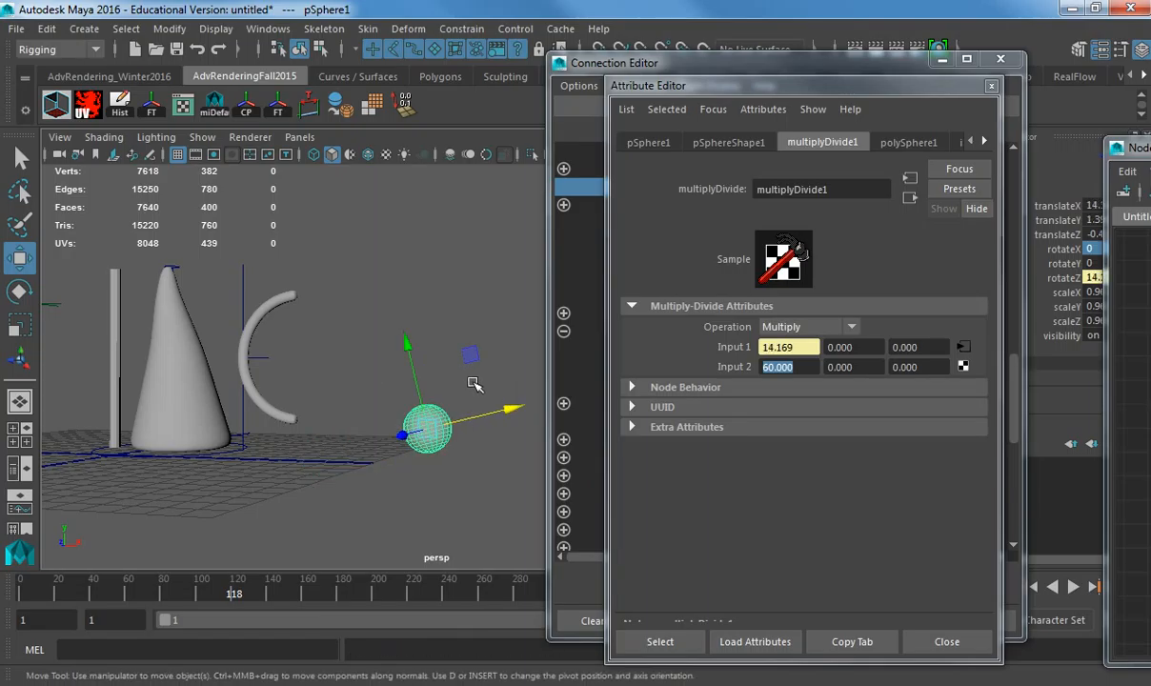
key(e)
drag(483, 368, 471, 505)
key(w)
click(512, 410)
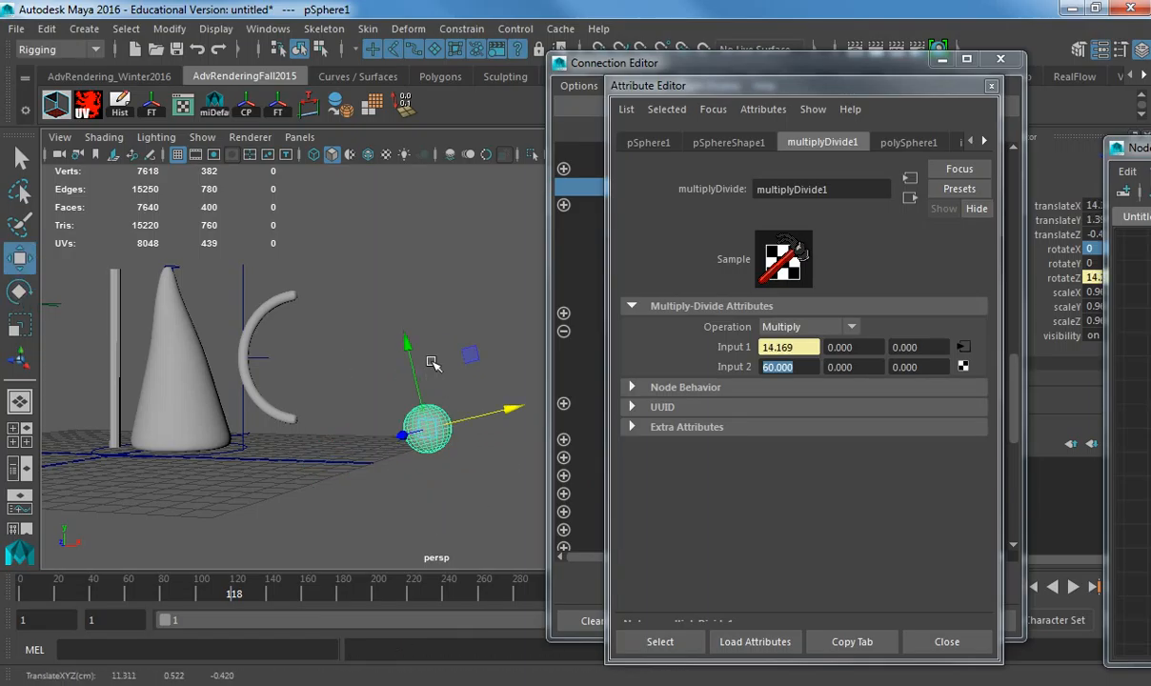
key(w)
drag(432, 362, 362, 296)
key(w)
drag(512, 426, 150, 429)
alt+middle_drag(149, 429, 409, 419)
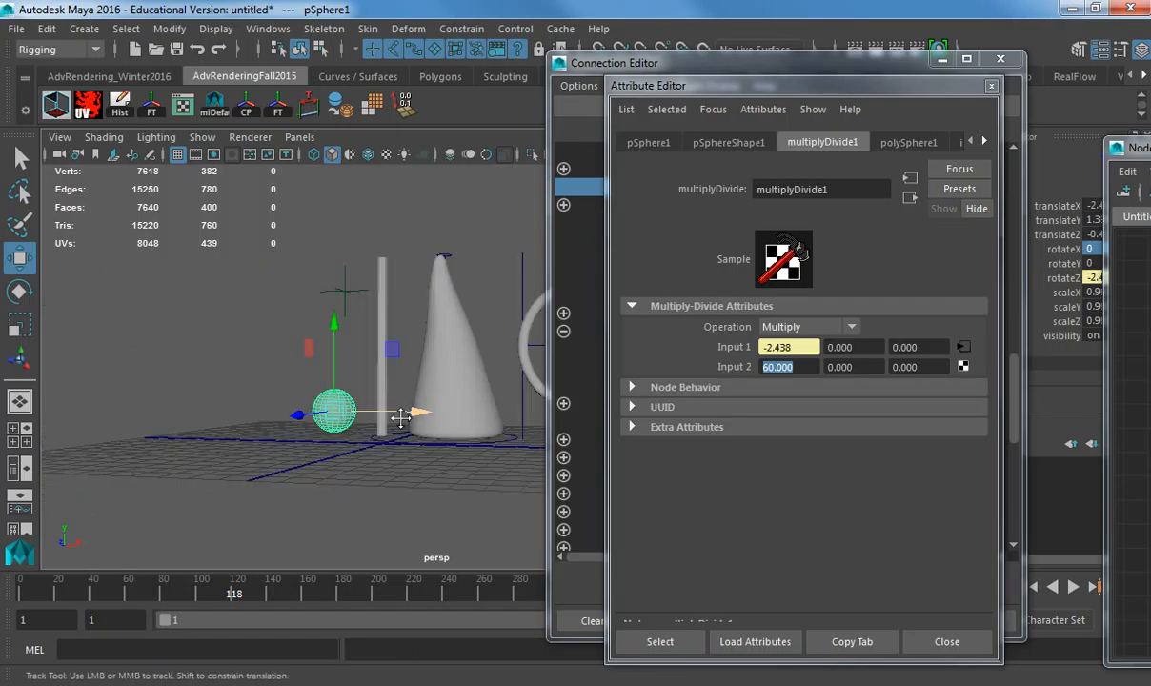
- Set multiplyDivide1's Input 2 X to 500 and move pSphere1 along X to a translateX of about -18.92
alt+drag(410, 419, 381, 448)
alt+middle_drag(443, 409, 530, 313)
middle_drag(463, 454, 72, 410)
alt+middle_drag(72, 410, 366, 458)
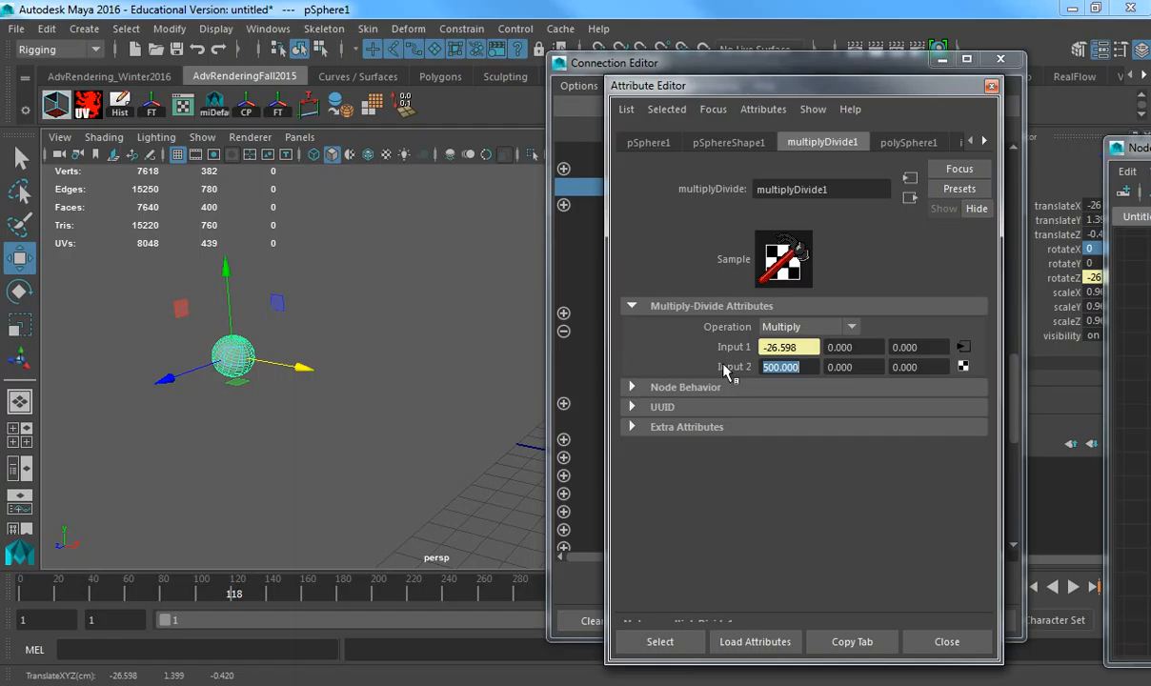
drag(305, 368, 455, 391)
- Try multiplyDivide1's Input 2 X at 15 and at 1, moving pSphere1 slightly along X after each change
text(15)
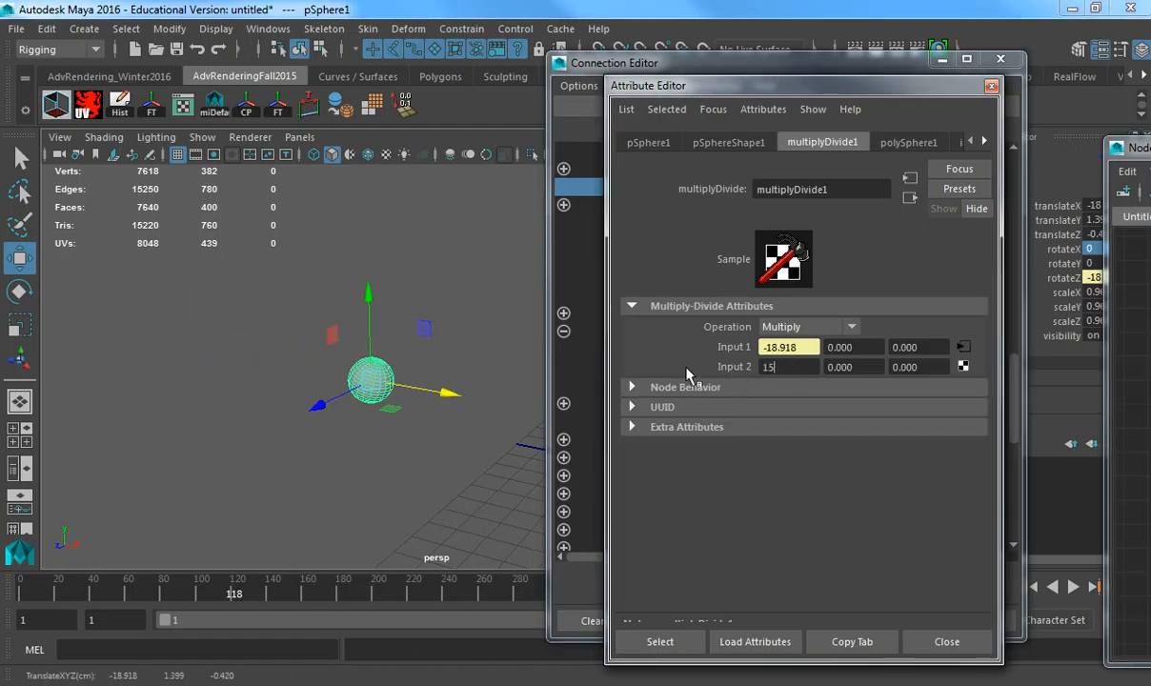
key(Return)
mouse_move(444, 391)
mouse_down()
mouse_move(297, 362)
mouse_move(462, 390)
mouse_move(361, 377)
mouse_move(427, 376)
mouse_up()
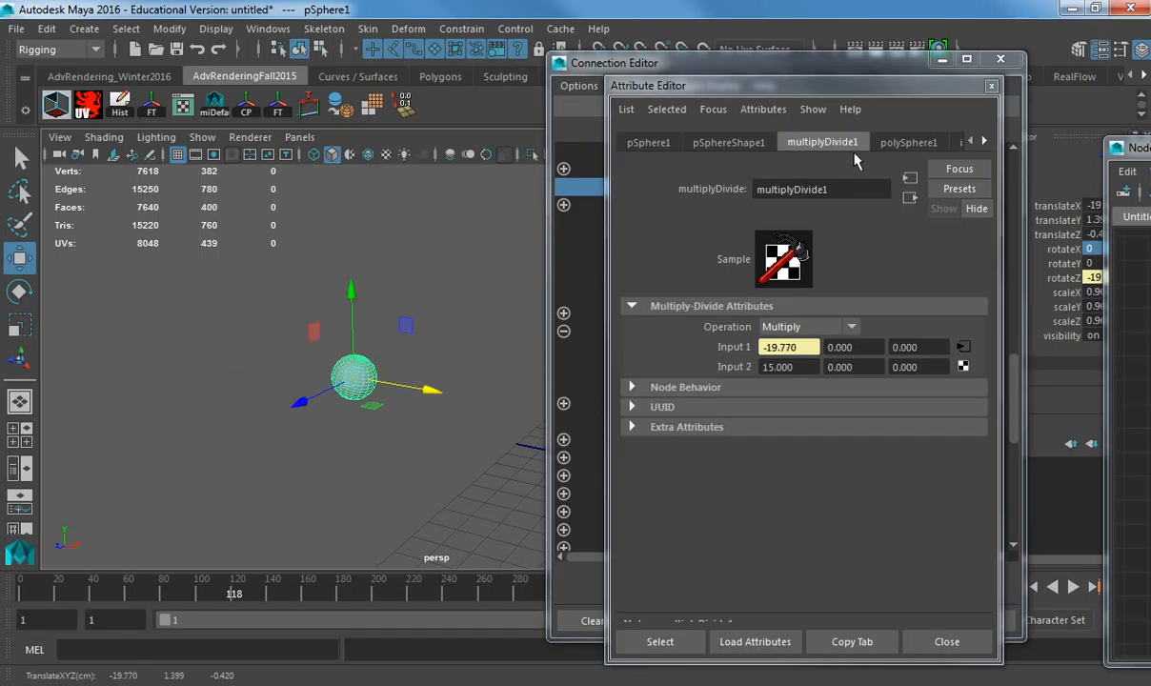
click(808, 366)
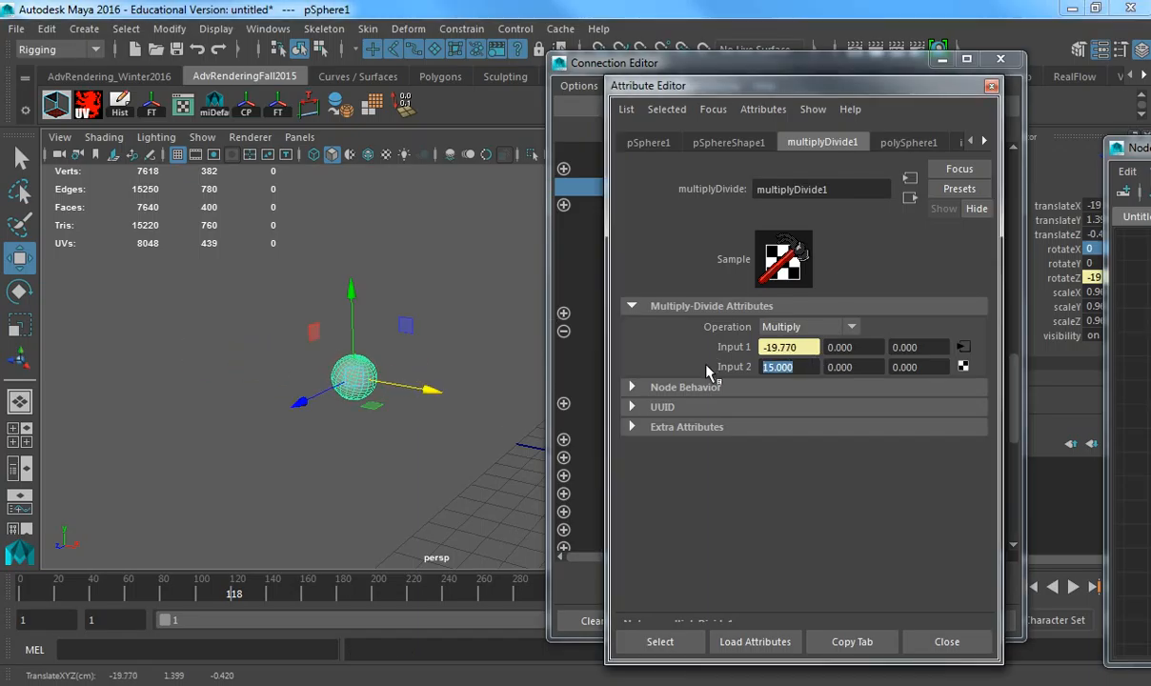
text(1)
key(Return)
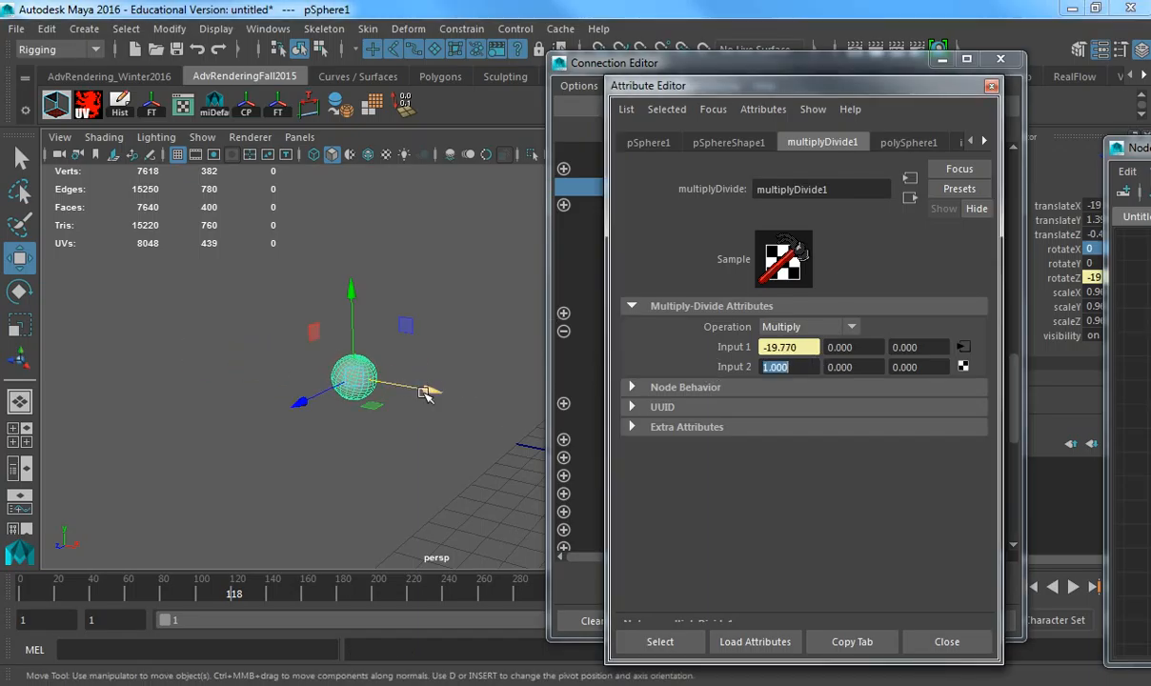
drag(425, 394, 460, 398)
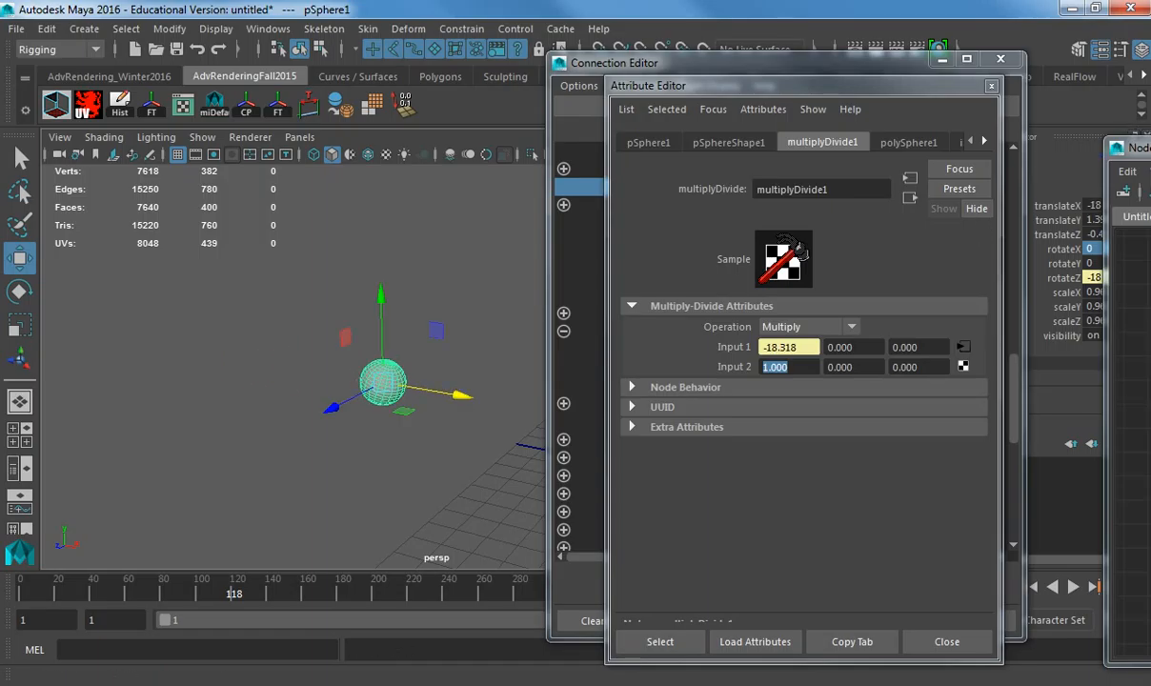
- Set multiplyDivide1's Input 2 X to 3 and move pSphere1 along X to a translateX of about -19.42
drag(802, 367, 698, 364)
text(3)
key(Tab)
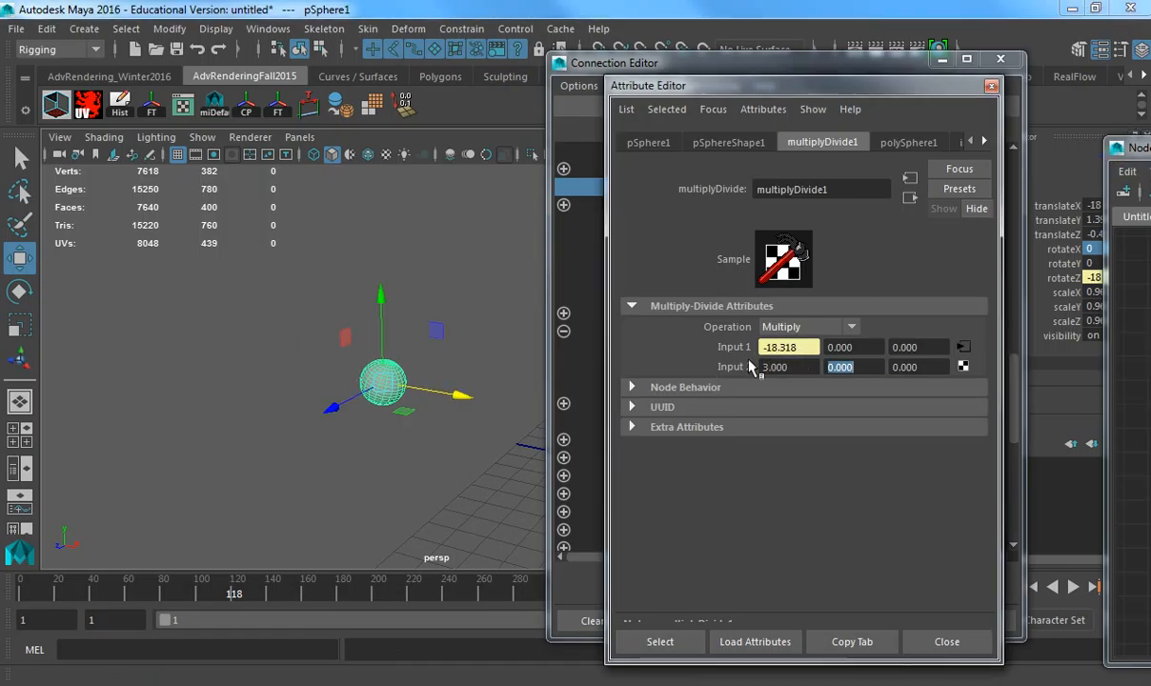
mouse_move(434, 390)
mouse_down()
mouse_move(416, 396)
mouse_move(459, 397)
mouse_move(429, 392)
mouse_up()
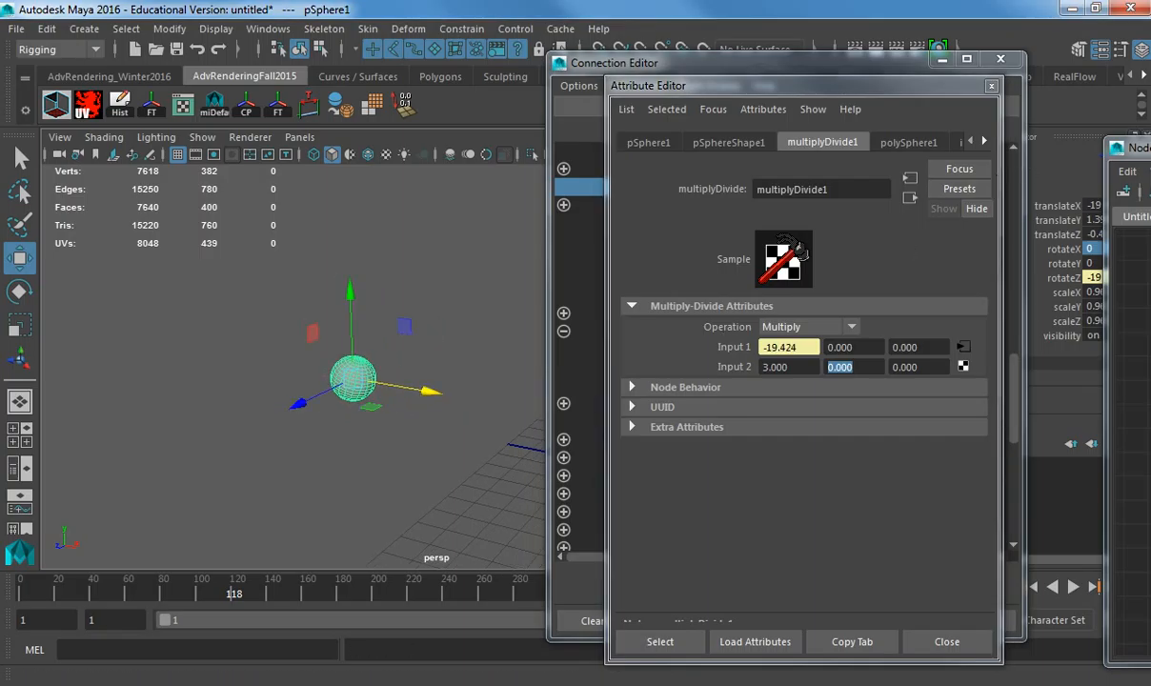
- Bring the Node Editor back into view and move the unitConversion3 node down, clear of pSphereShape1 and the connection lines
drag(1145, 148, 576, 75)
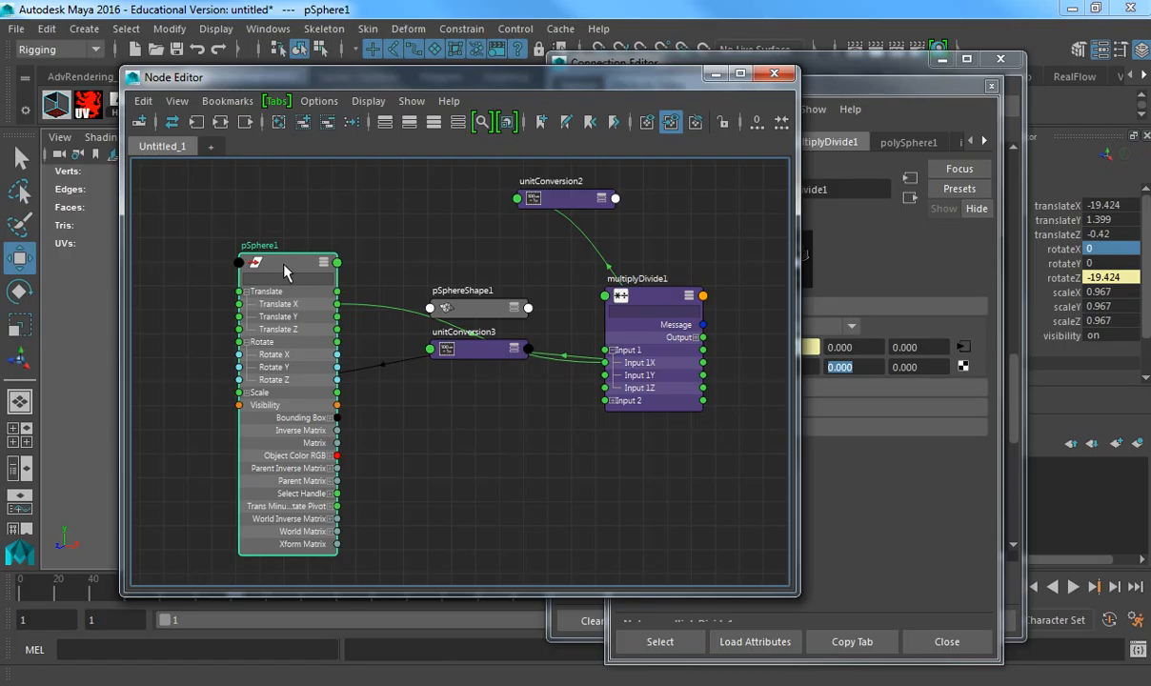
scroll(411, 342, up, 5)
click(531, 383)
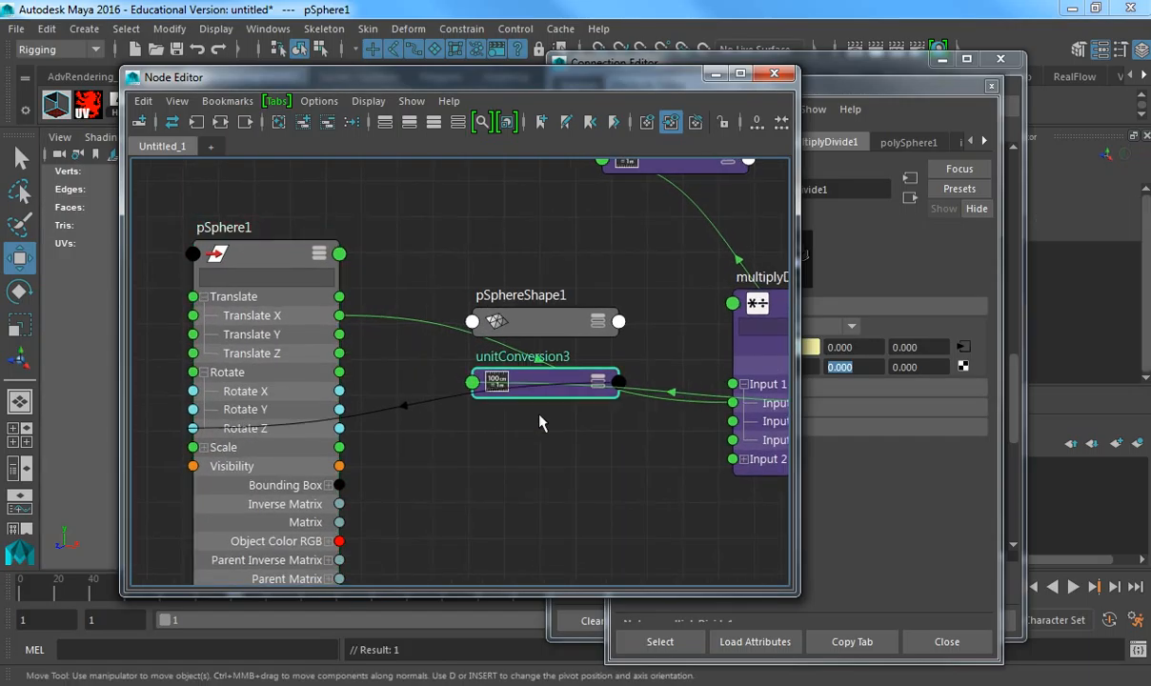
drag(552, 386, 514, 496)
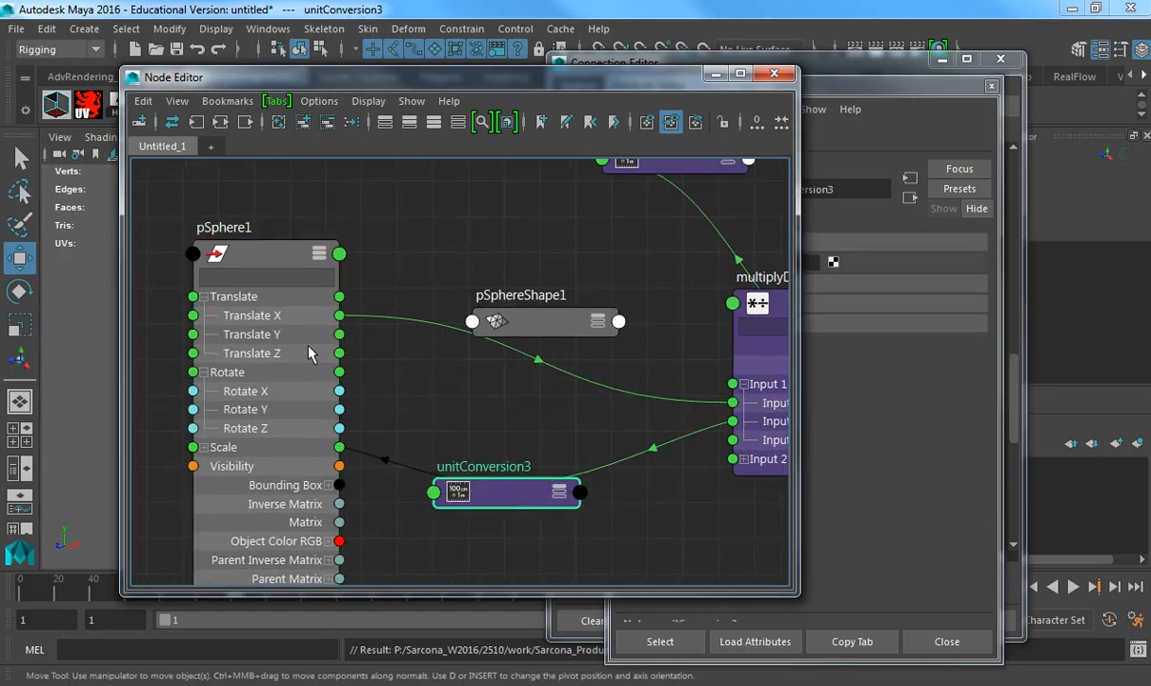
scroll(505, 373, down, 2)
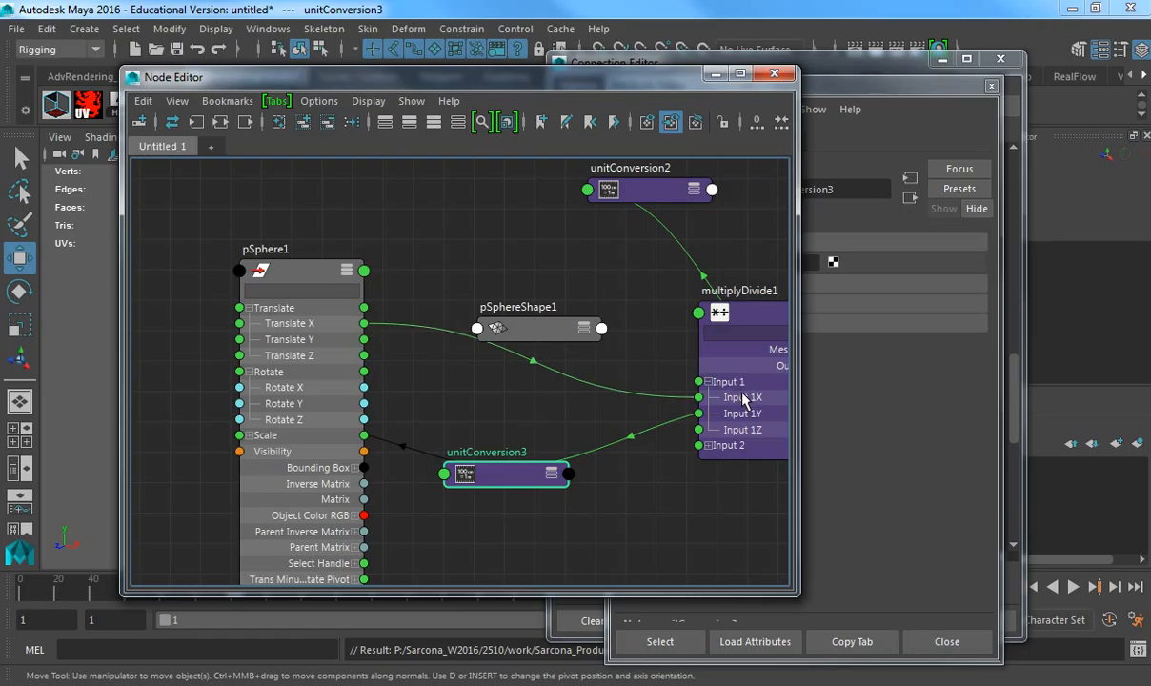
scroll(628, 408, down, 3)
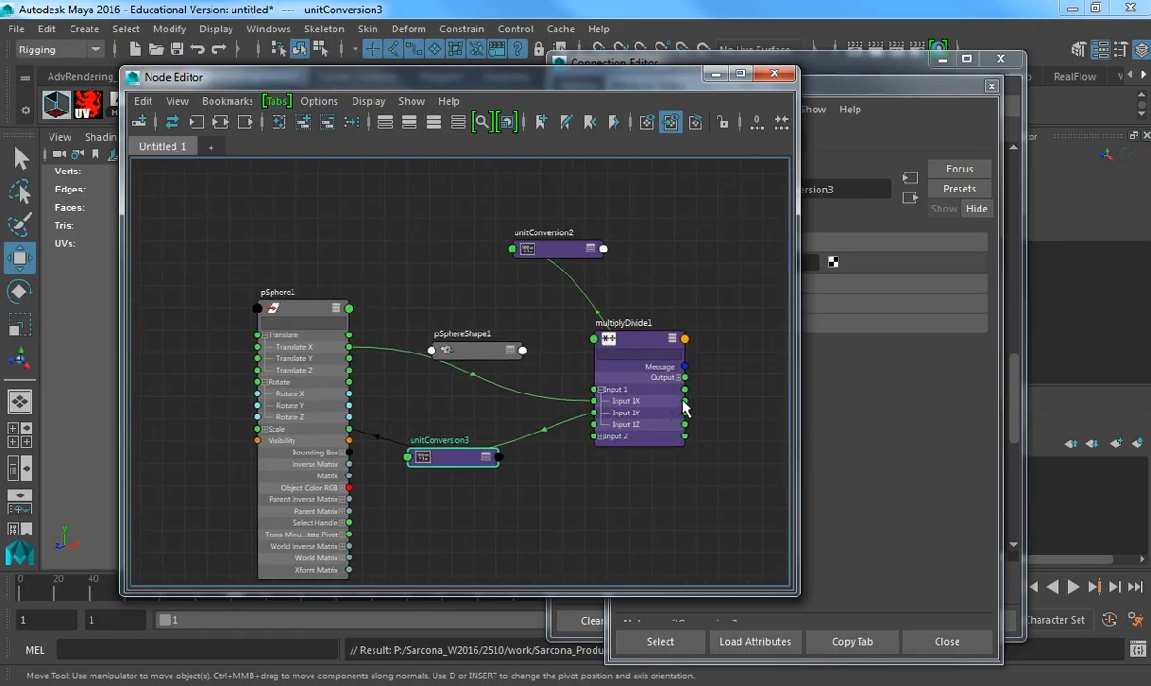
- Disconnect unitConversion3 from both neighbouring nodes, and reconnect multiplyDivide1's Input 1X output to pSphere1's Rotate Z
drag(685, 402, 258, 417)
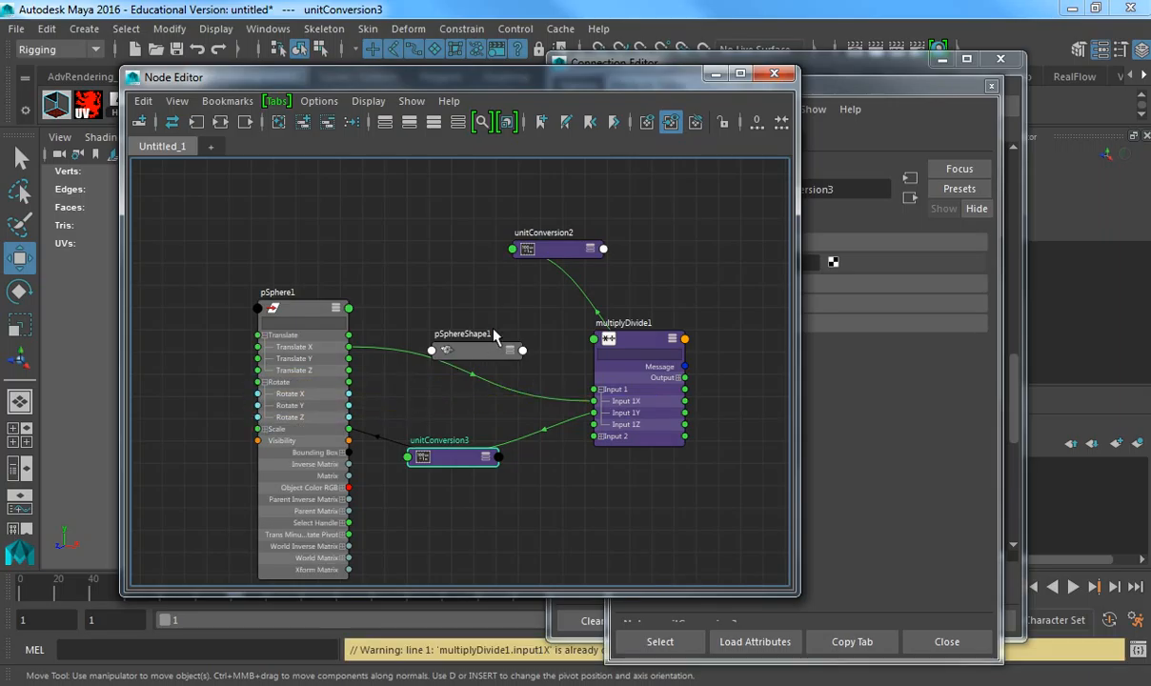
drag(569, 422, 535, 463)
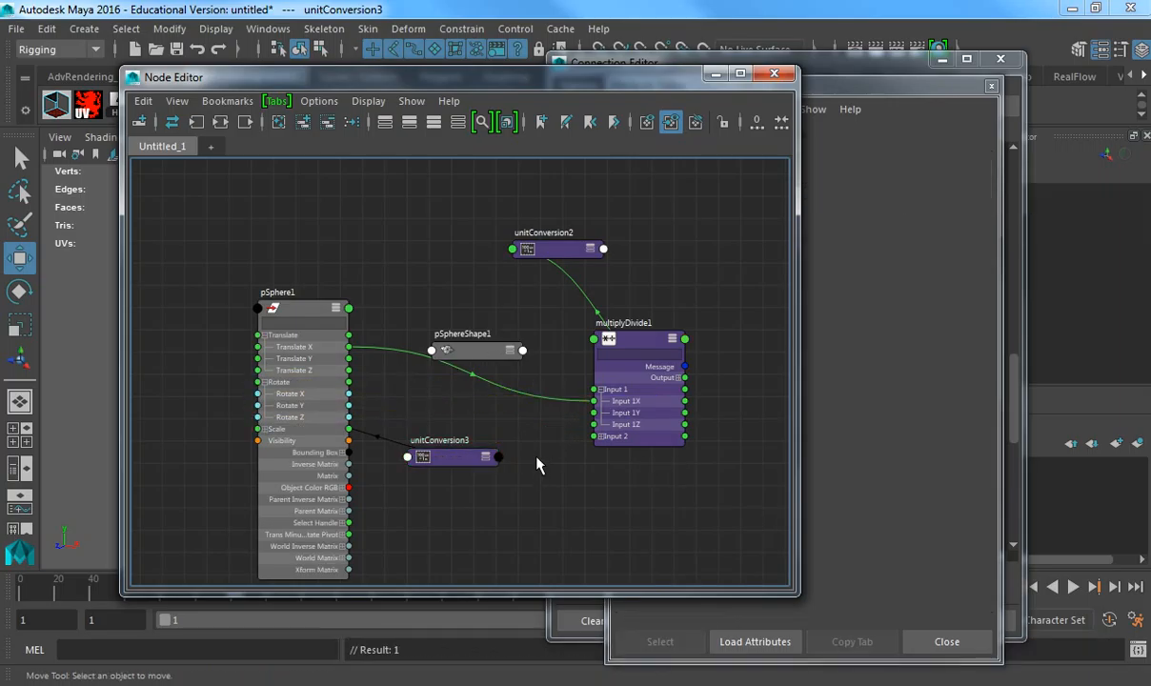
drag(374, 442, 694, 517)
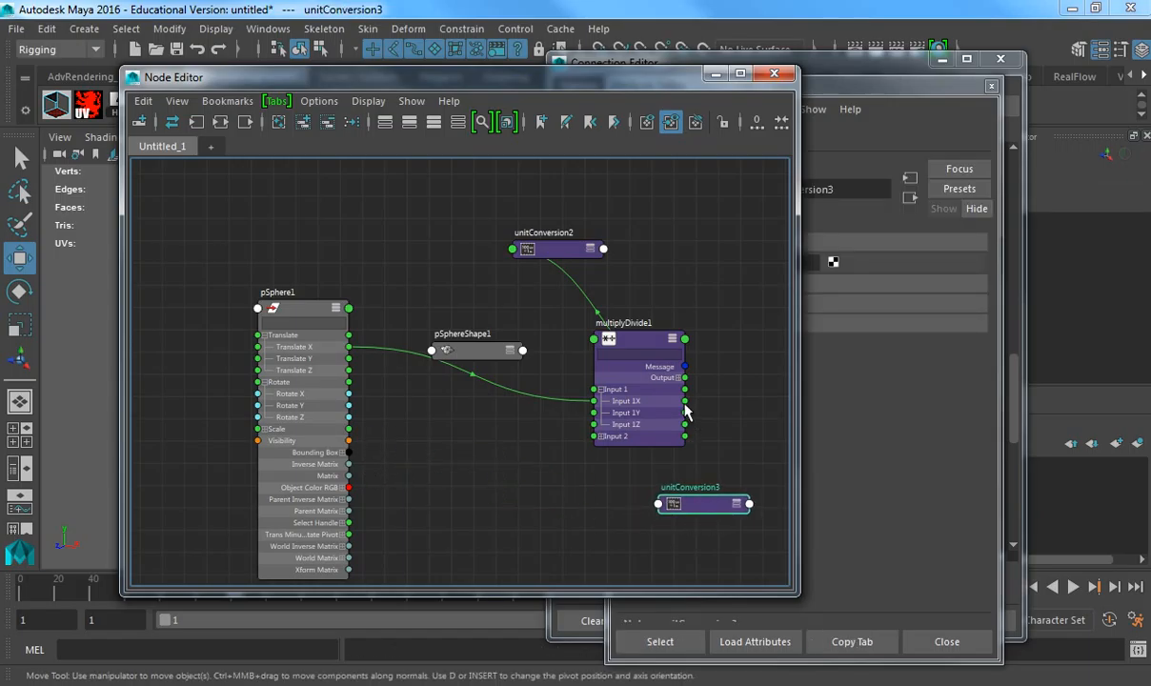
drag(638, 404, 256, 416)
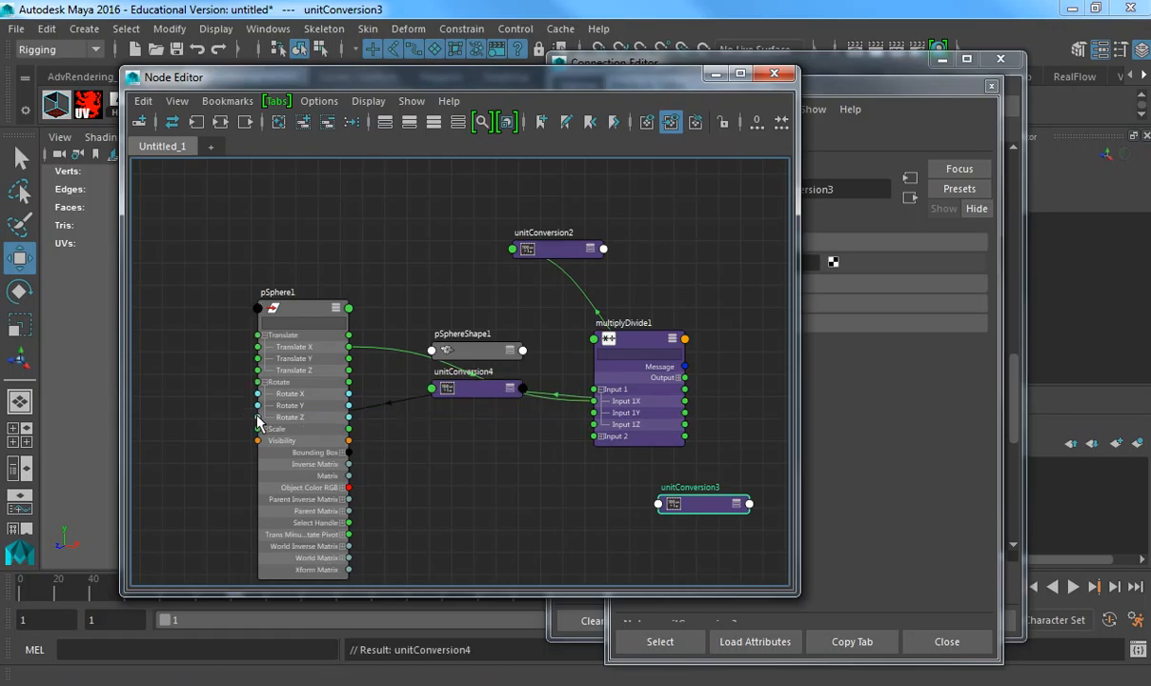
- Move the Node Editor aside, select pSphere1 and move it along its X axis to test the new connection
drag(326, 90, 864, 102)
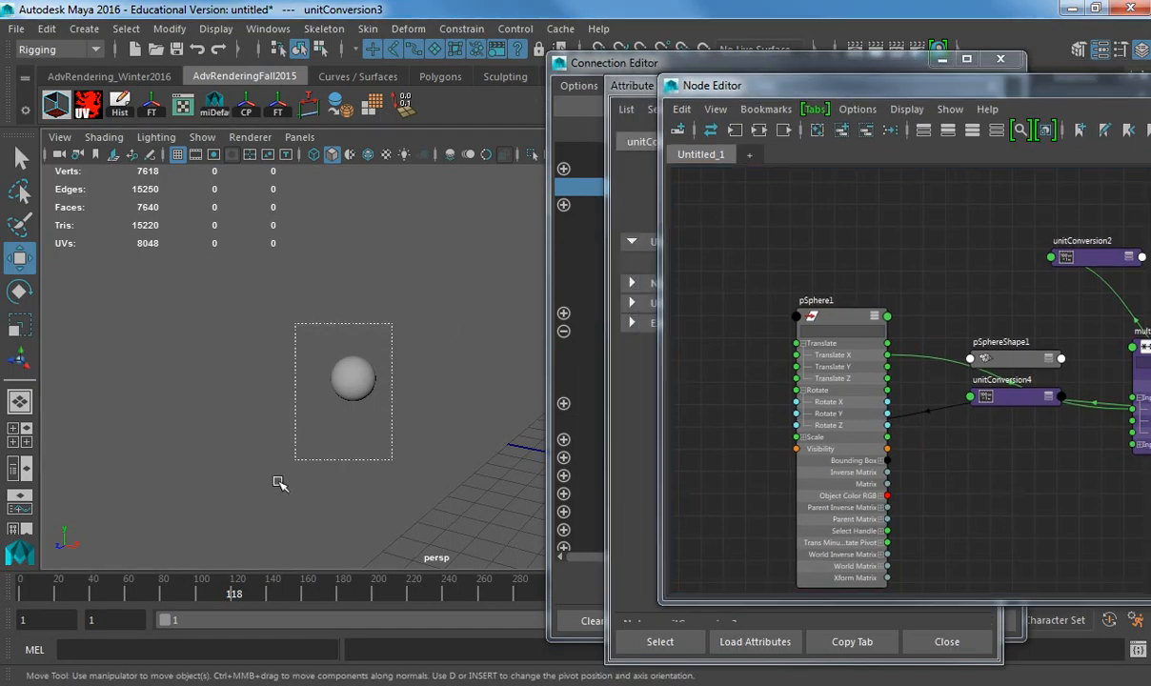
click(352, 379)
mouse_move(398, 393)
mouse_down()
mouse_move(221, 391)
mouse_move(503, 392)
mouse_move(251, 391)
mouse_move(391, 385)
mouse_up()
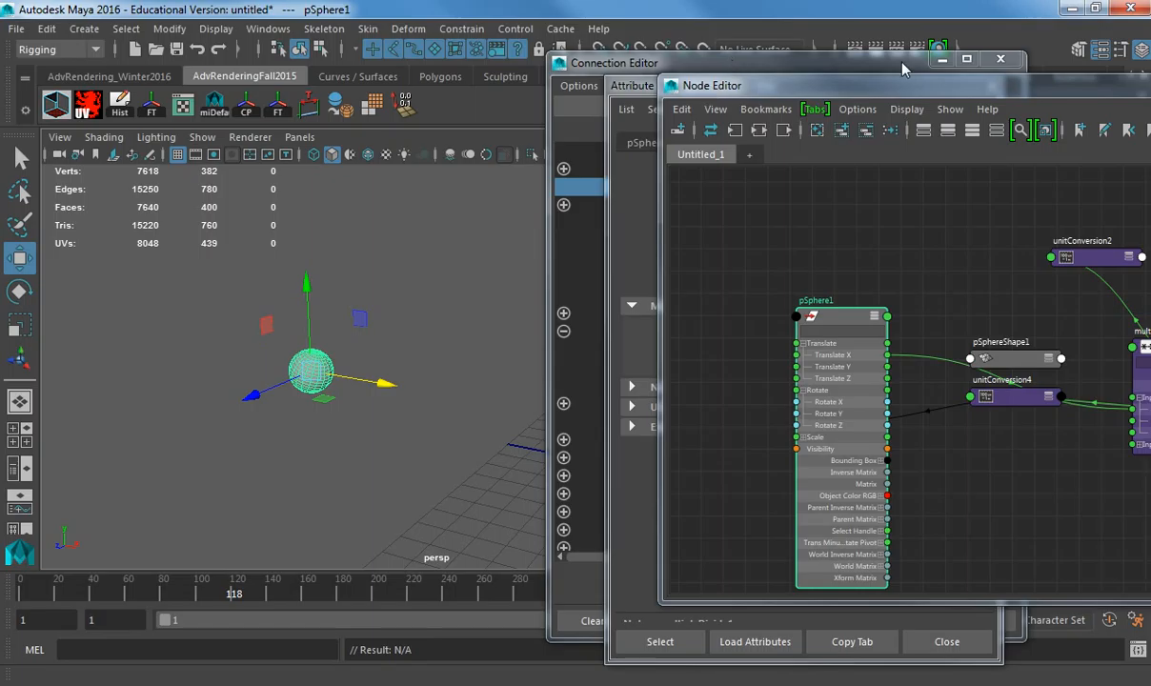
- Close the Node Editor, the Attribute Editor and the Connection Editor to clear the viewport
drag(952, 84, 338, 96)
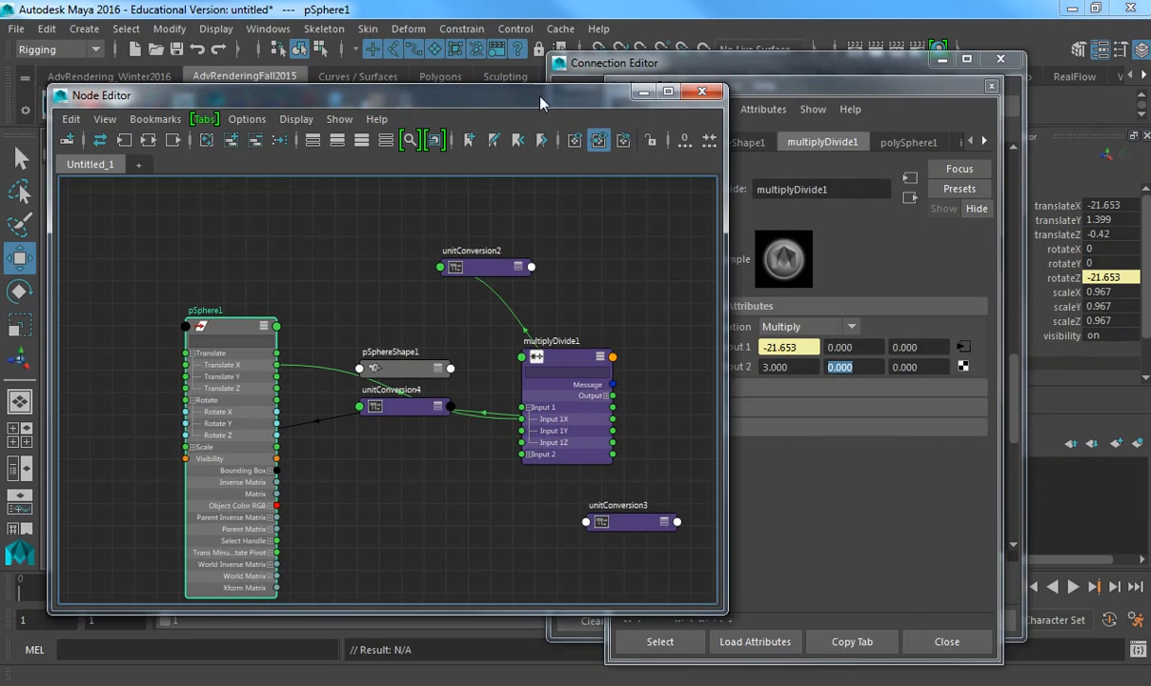
click(703, 92)
click(992, 87)
click(1001, 61)
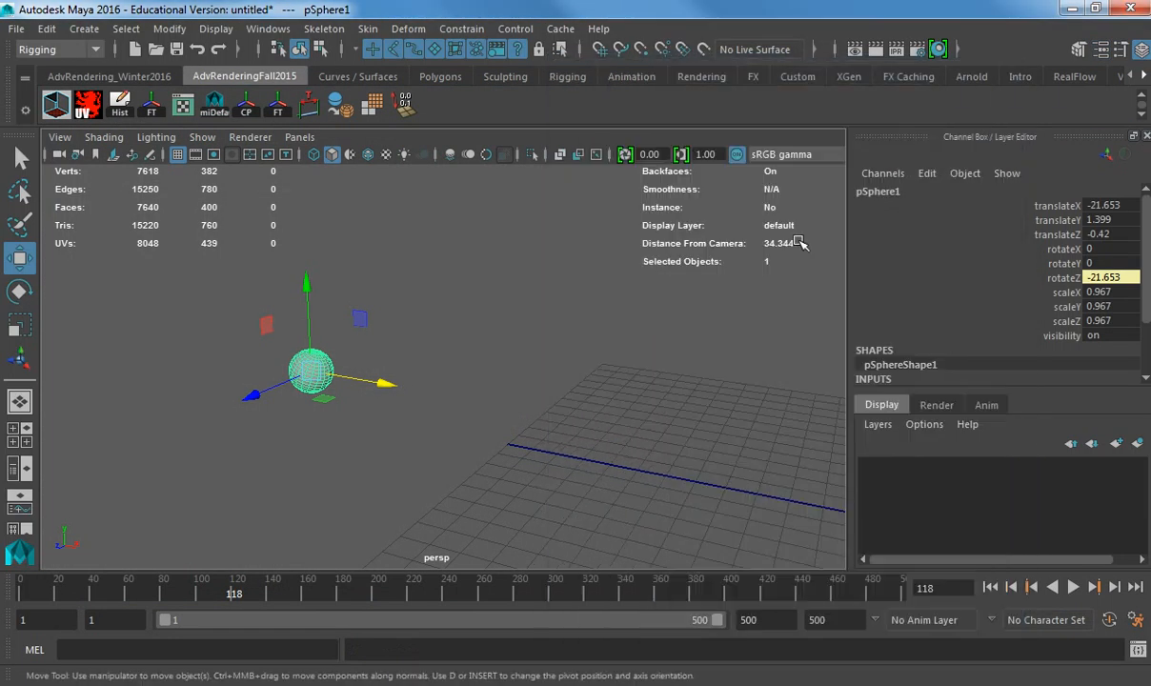
- Move pSphere1 along its X axis across the grid to a translateX of about 30.71
alt+drag(602, 267, 646, 250)
alt+right_drag(646, 250, 425, 319)
alt+middle_drag(425, 319, 238, 357)
alt+drag(238, 357, 241, 333)
drag(256, 402, 701, 399)
middle_drag(703, 438, 853, 441)
alt+middle_drag(753, 435, 318, 440)
alt+right_drag(318, 439, 370, 467)
middle_drag(370, 467, 527, 465)
- In the Attribute Editor, set multiplyDivide1's Input 2 X to 60, and change it to -60
key(ctrl+a)
click(783, 368)
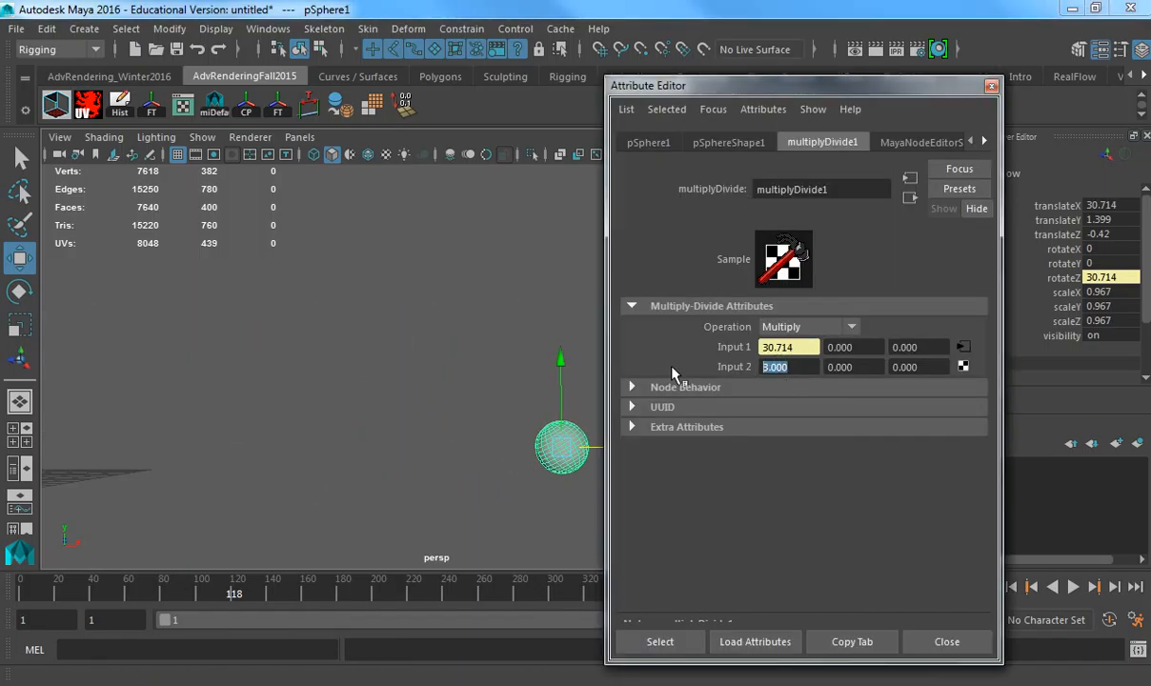
text(60)
key(Return)
text(-60)
key(Return)
- Move pSphere1 back and forth along X to test the multiplier, ending at a translateX of about 27.02
alt+drag(444, 423, 498, 447)
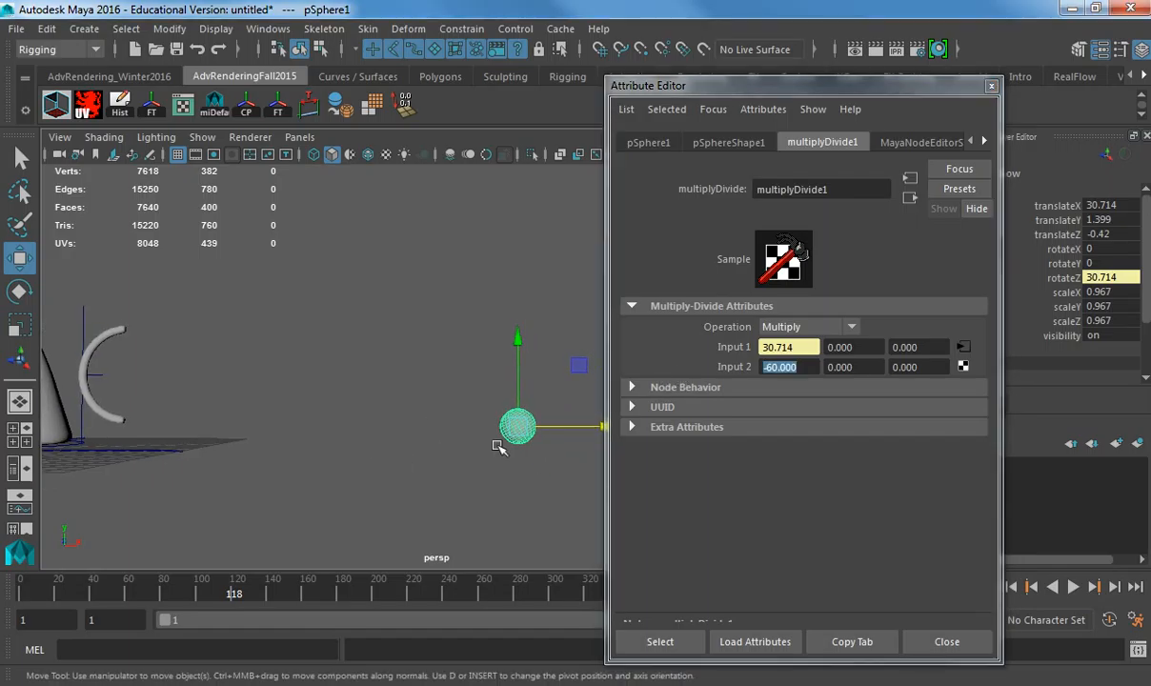
drag(572, 426, 348, 427)
middle_drag(424, 486, 484, 483)
middle_drag(478, 482, 858, 458)
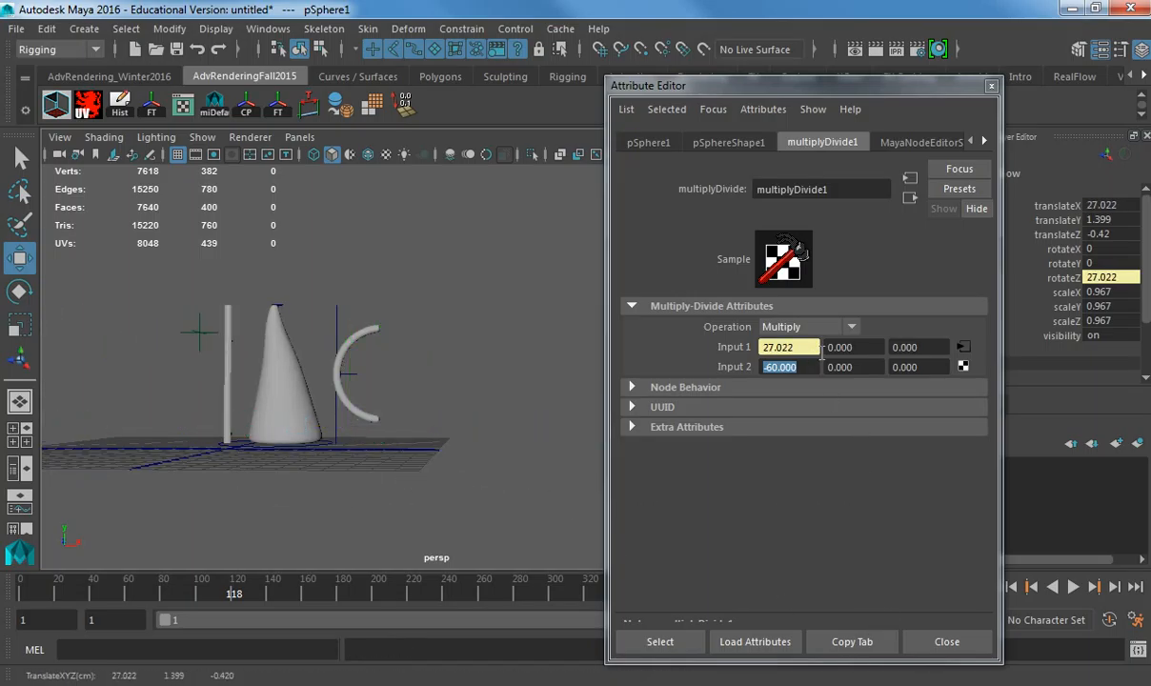
click(1116, 205)
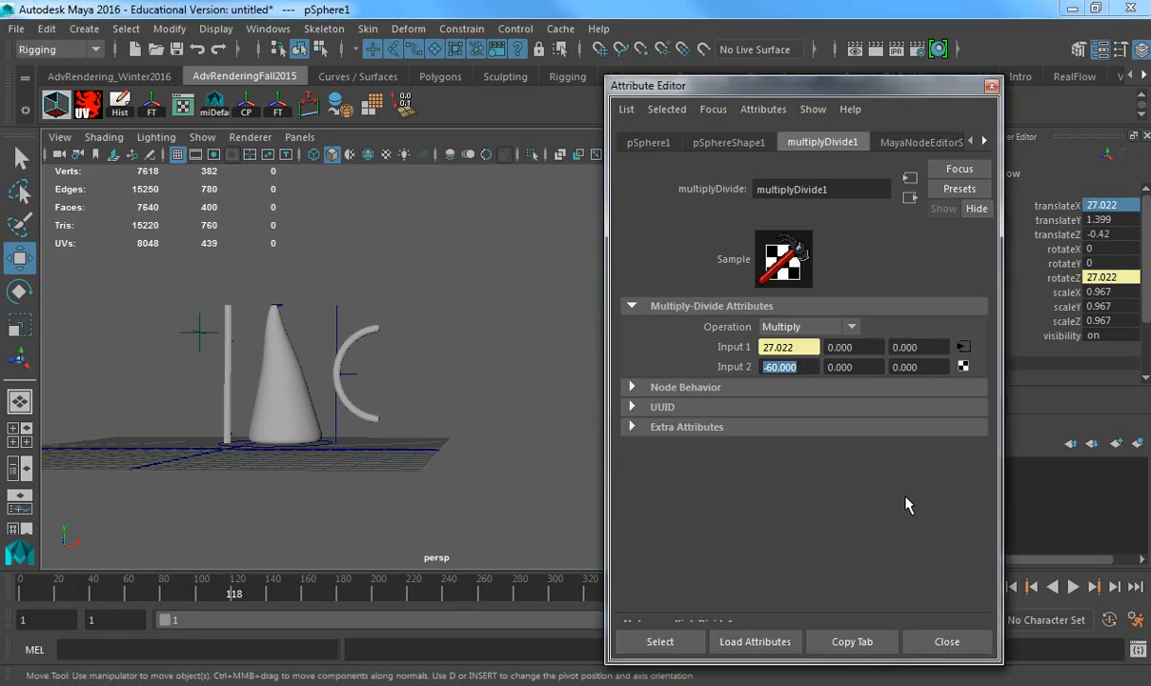
- Check the available Operation choices of multiplyDivide1, keep Multiply, and close the Attribute Editor
click(819, 329)
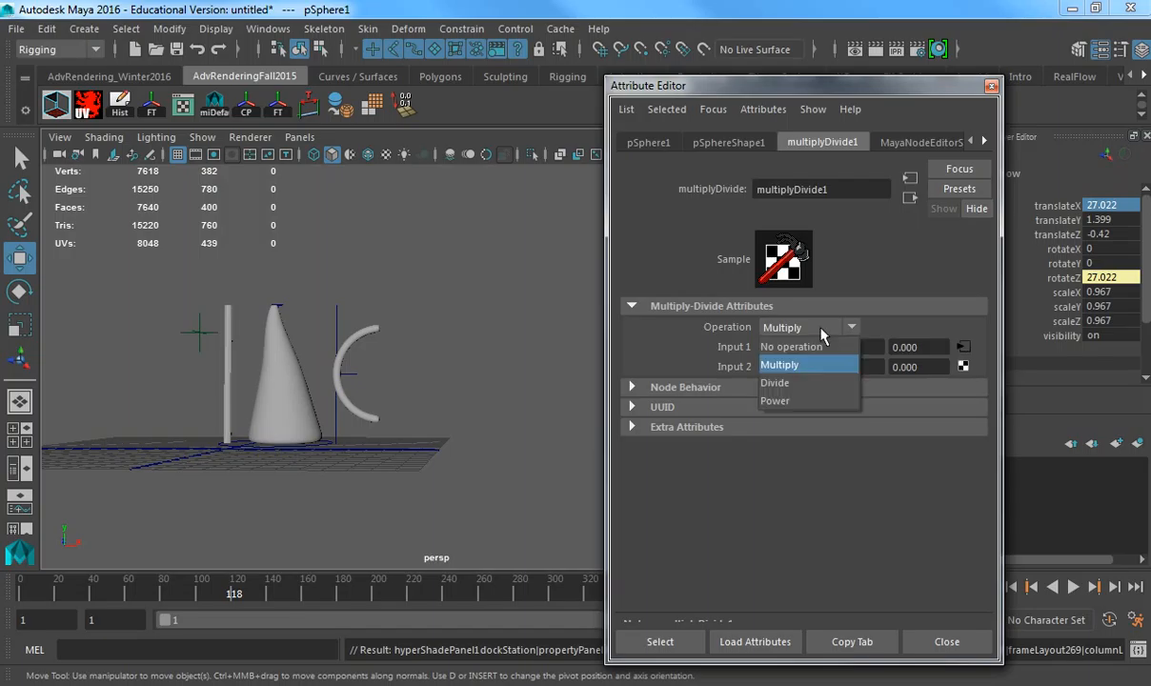
click(920, 535)
click(958, 644)
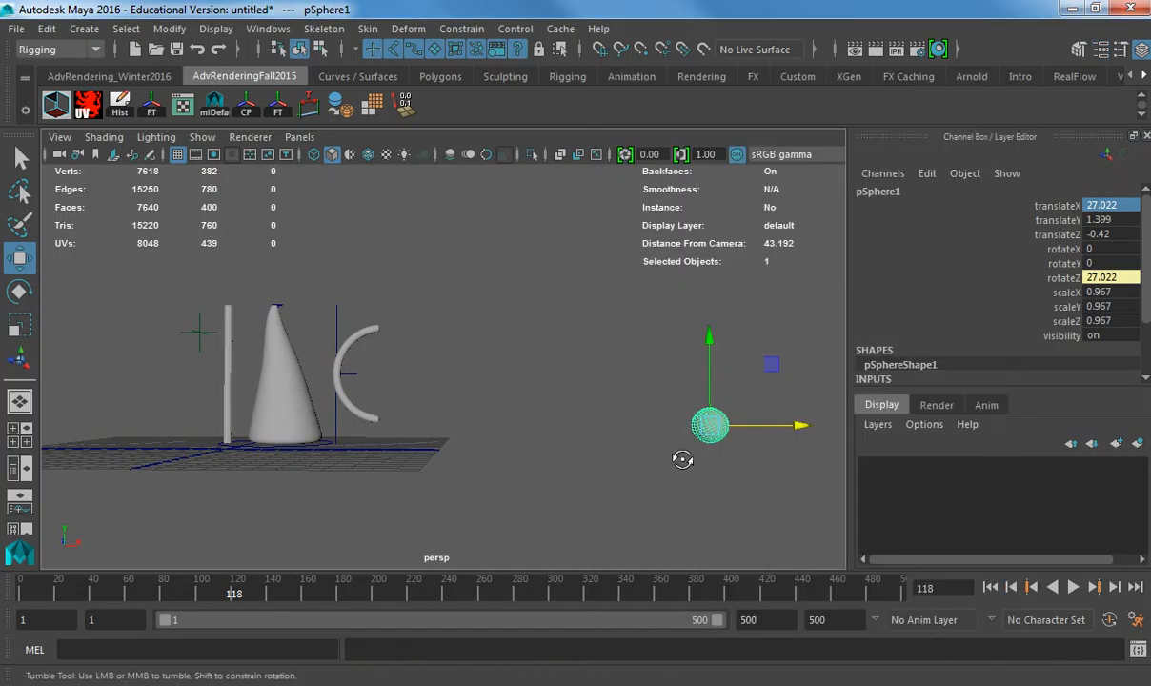
- Delete the connected sphere pSphere1 from the scene
alt+drag(681, 457, 535, 464)
alt+middle_drag(535, 464, 527, 460)
key(Delete)
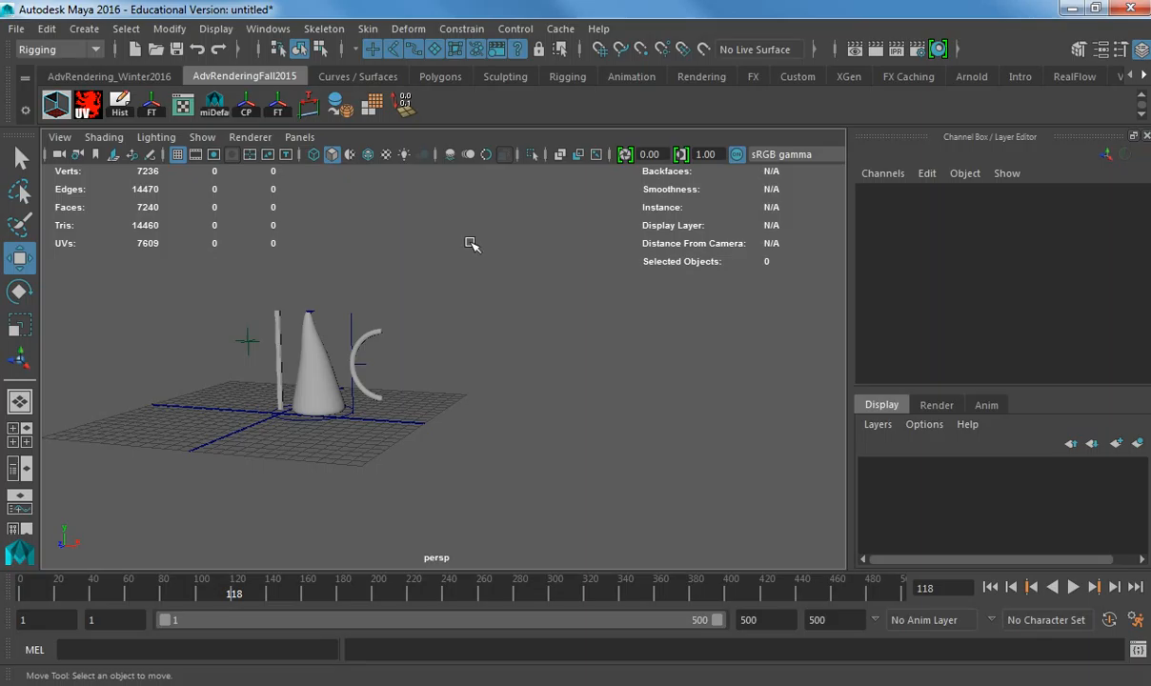
- Create a new polygon sphere and raise it to a translateY of about 13.49
click(93, 36)
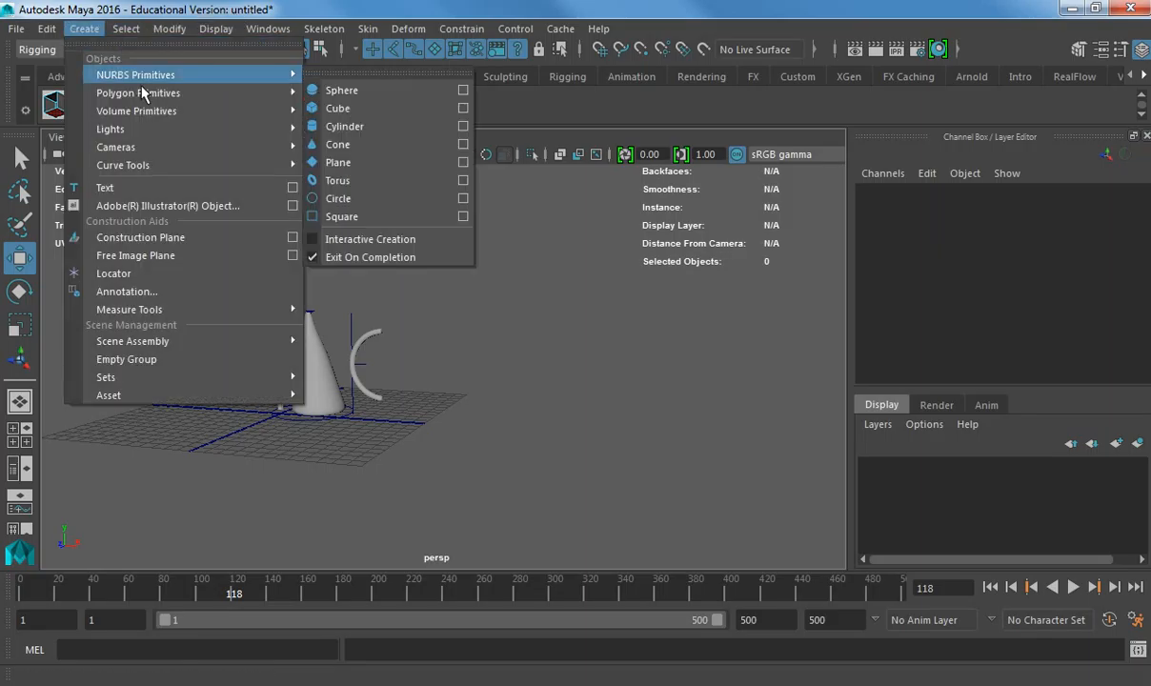
mouse_move(143, 92)
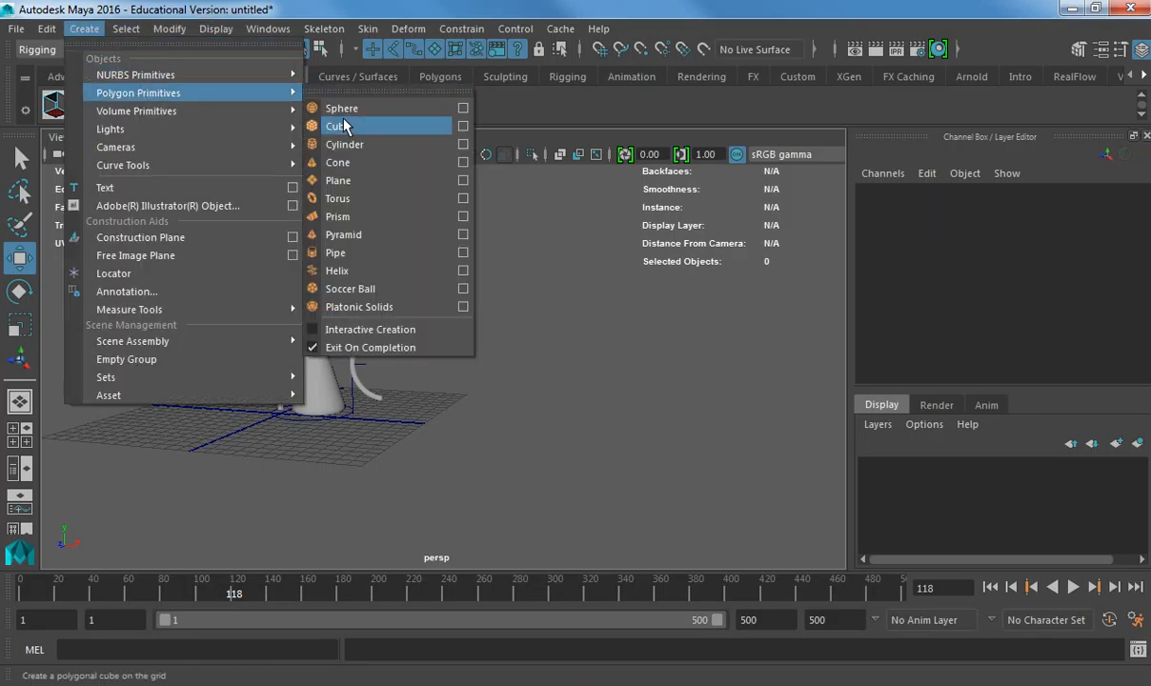
click(340, 112)
drag(282, 335, 278, 162)
alt+middle_drag(279, 162, 554, 356)
alt+right_drag(553, 356, 696, 358)
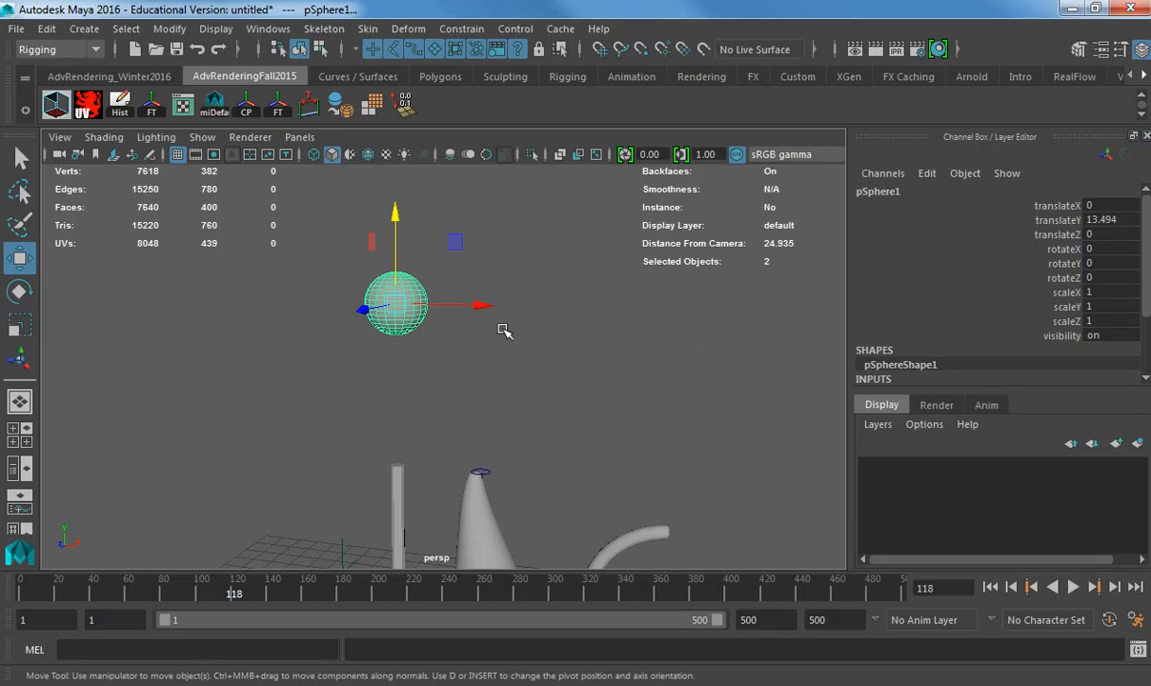
- Place the new sphere near the grid beside the pole, at a translateX of about -7.53 and translateY of about 0.86
drag(400, 217, 422, 462)
key(ctrl+z)
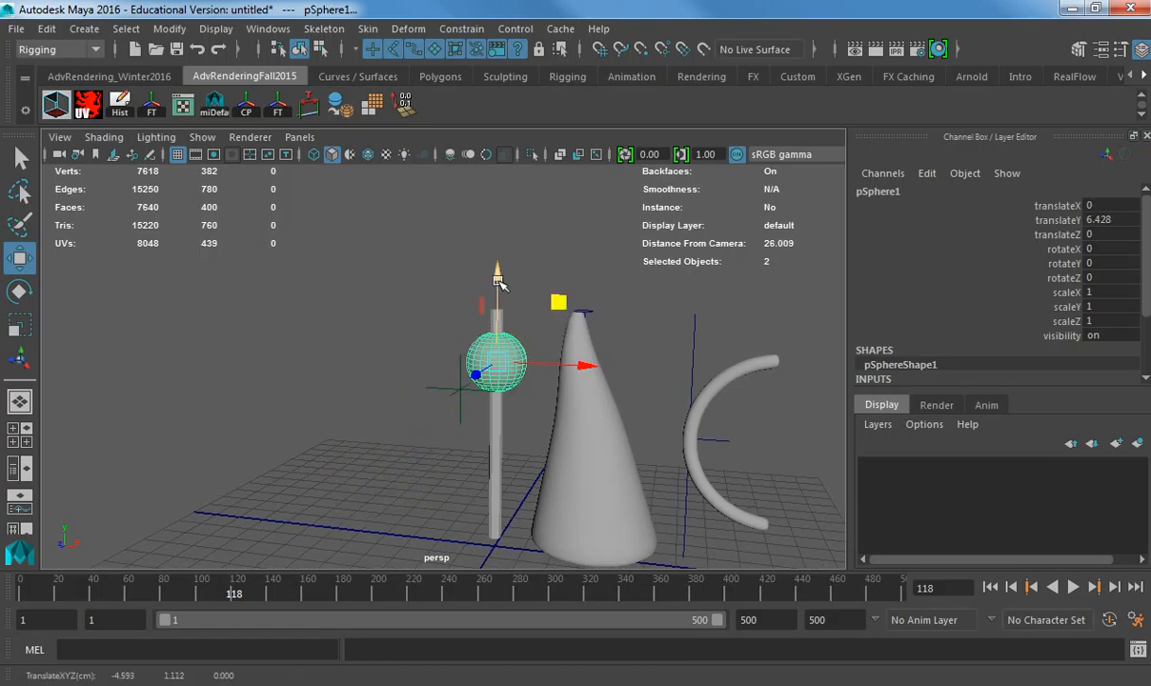
drag(558, 303, 350, 448)
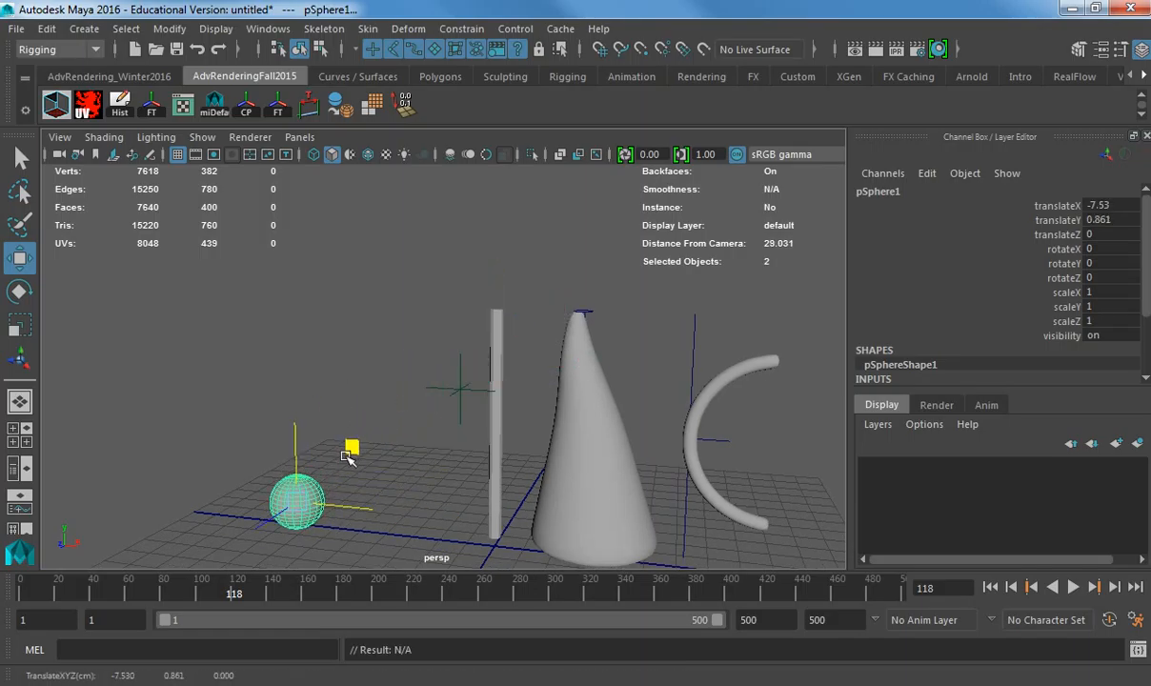
- Raise the sphere high above the grid to a translateY of about 14.13
key(f)
alt+drag(576, 430, 611, 414)
alt+right_drag(481, 425, 379, 386)
alt+middle_drag(485, 419, 439, 472)
alt+right_drag(439, 472, 267, 338)
alt+middle_drag(445, 297, 384, 362)
drag(371, 359, 375, 187)
- Scale the raised sphere in X and Z together to about 2.89, and shrink it to about 0.35
key(r)
alt+drag(441, 269, 408, 178)
key(w)
alt+middle_drag(407, 178, 410, 253)
key(r)
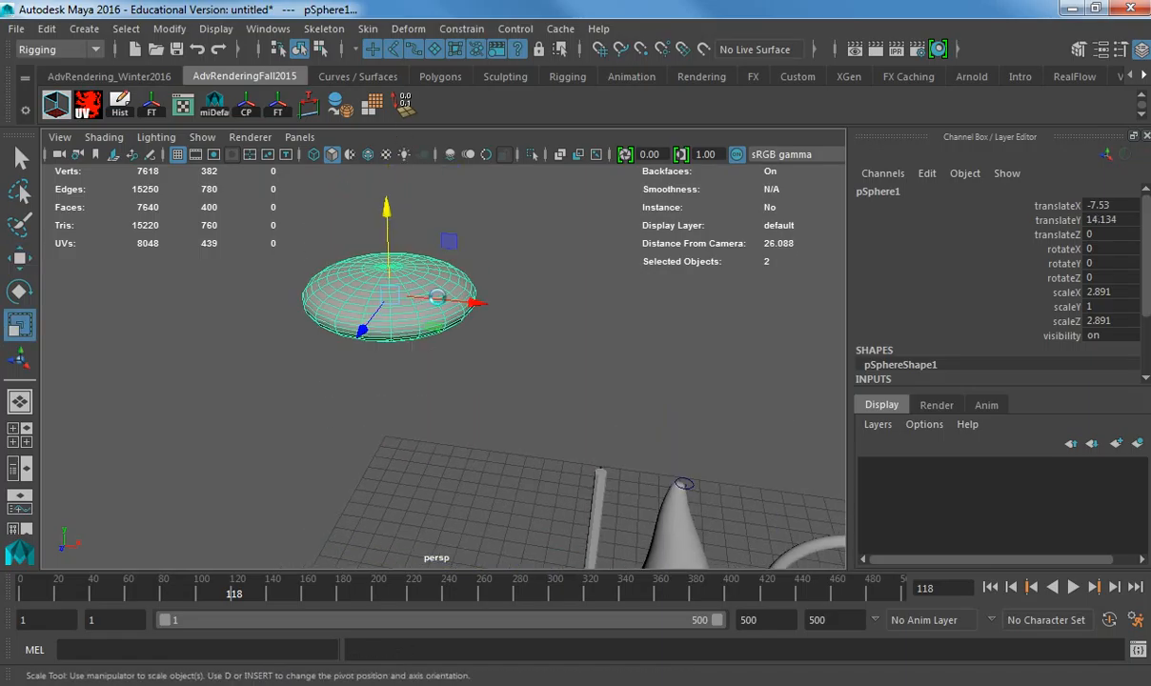
drag(428, 319, 410, 302)
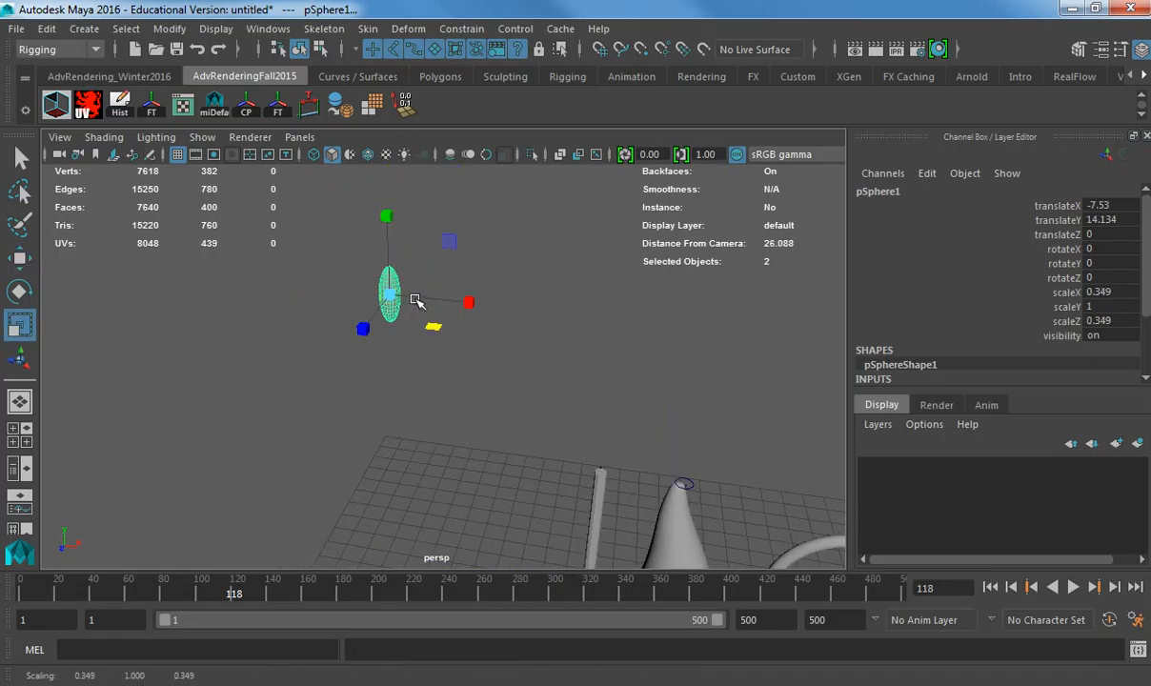
- Undo the sphere's X and Z scaling and its upward move
key(ctrl+z)
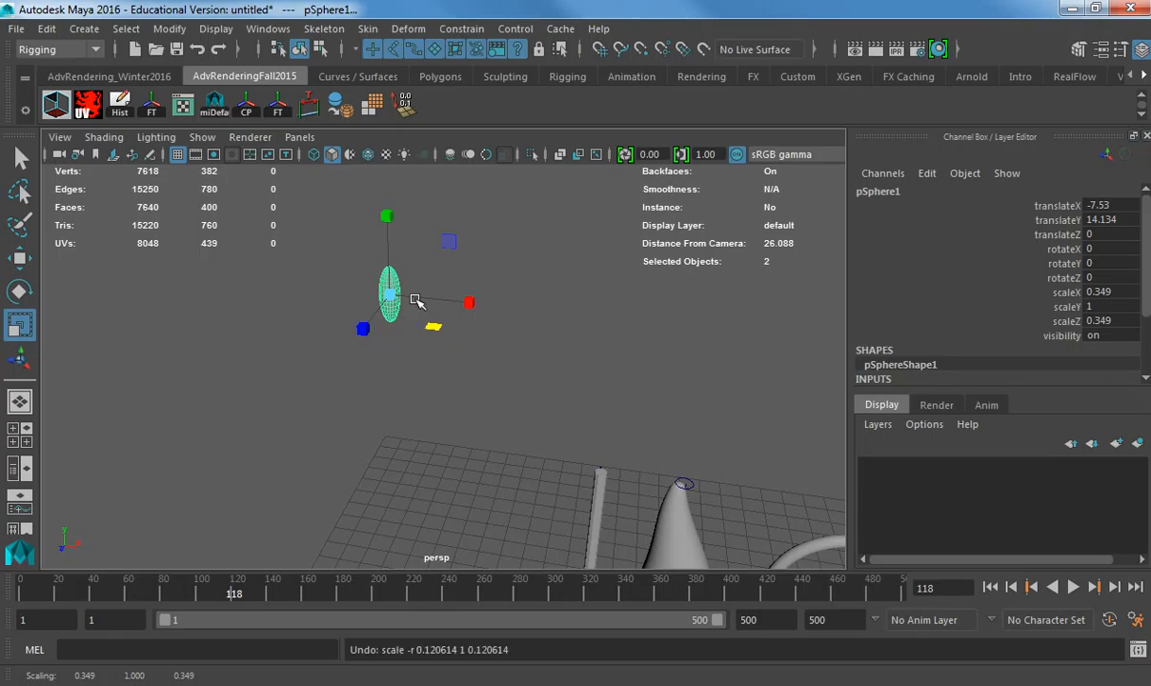
key(ctrl+z)
key(ctrl+z)
key(ctrl+z)
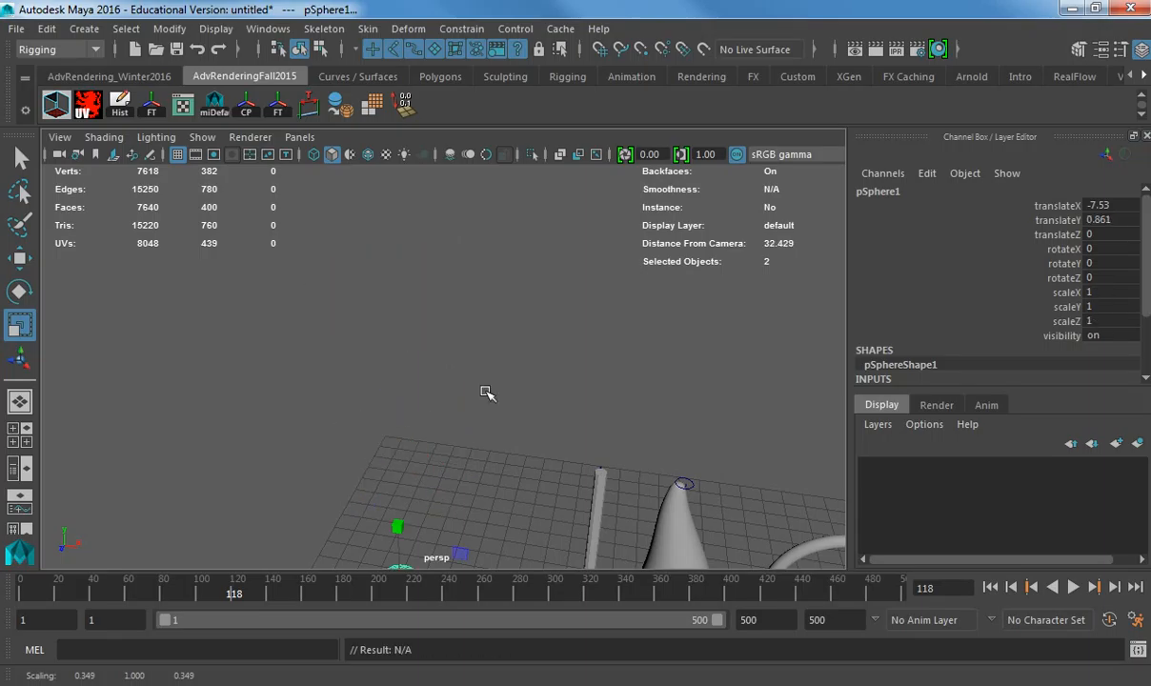
- Open the Set Driven Key window for the sphere and move it so the sphere stays visible
alt+drag(524, 401, 527, 352)
alt+right_drag(527, 351, 431, 371)
alt+middle_drag(431, 371, 428, 324)
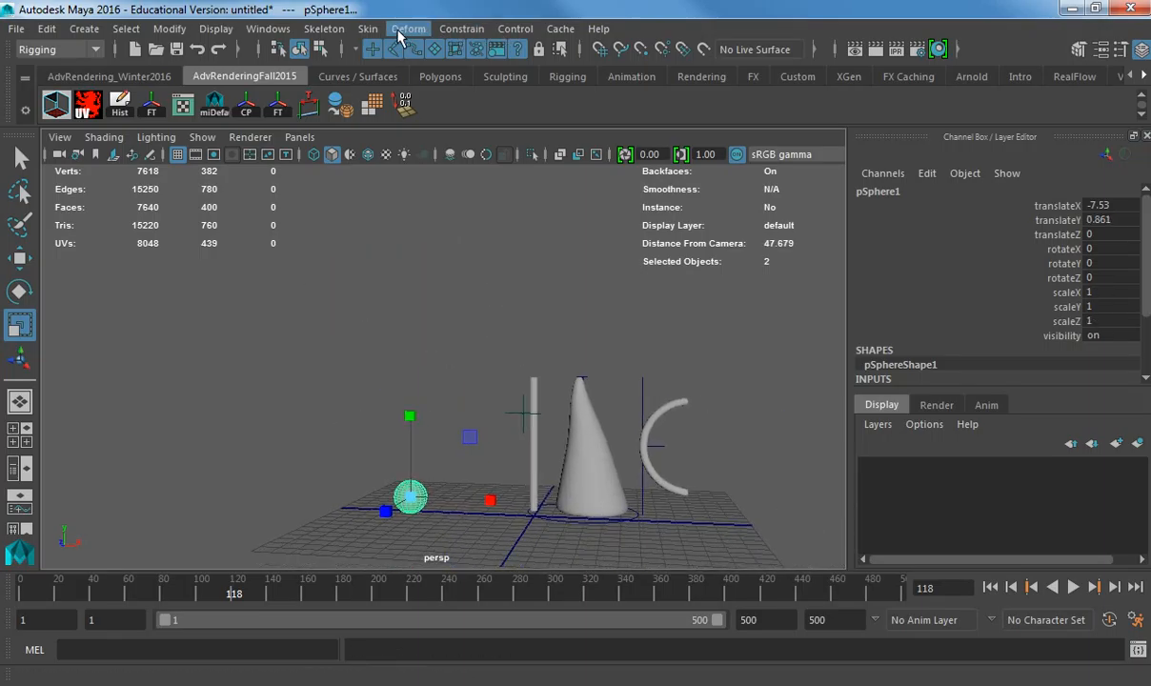
click(315, 30)
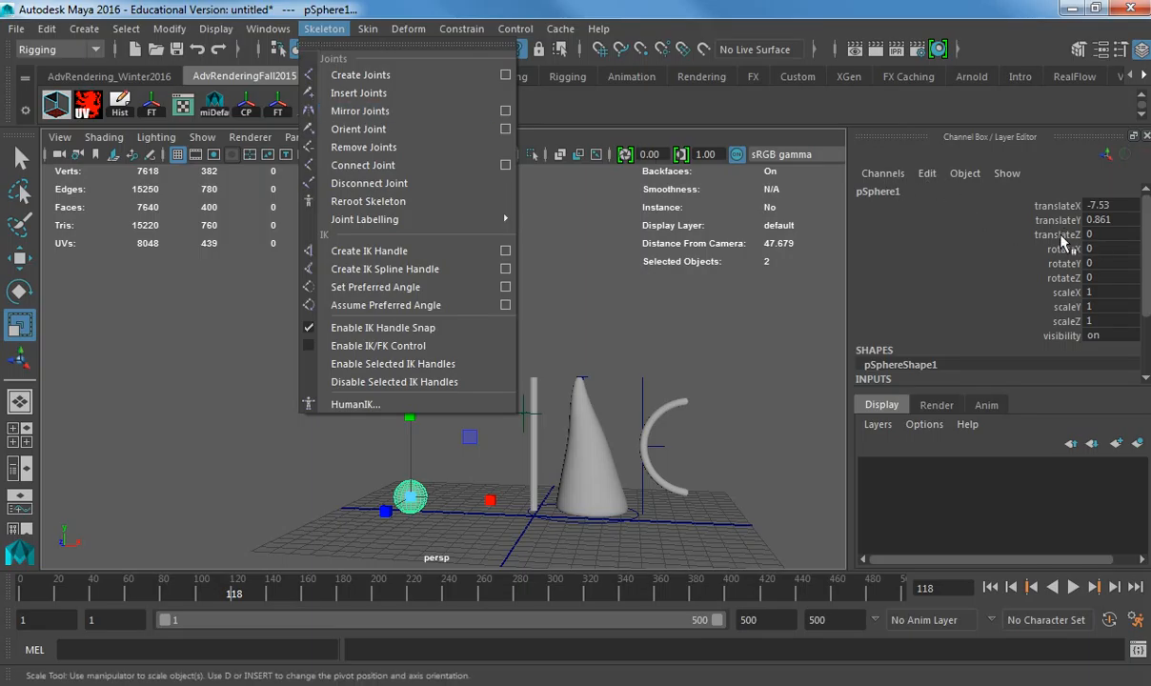
click(1008, 233)
click(926, 172)
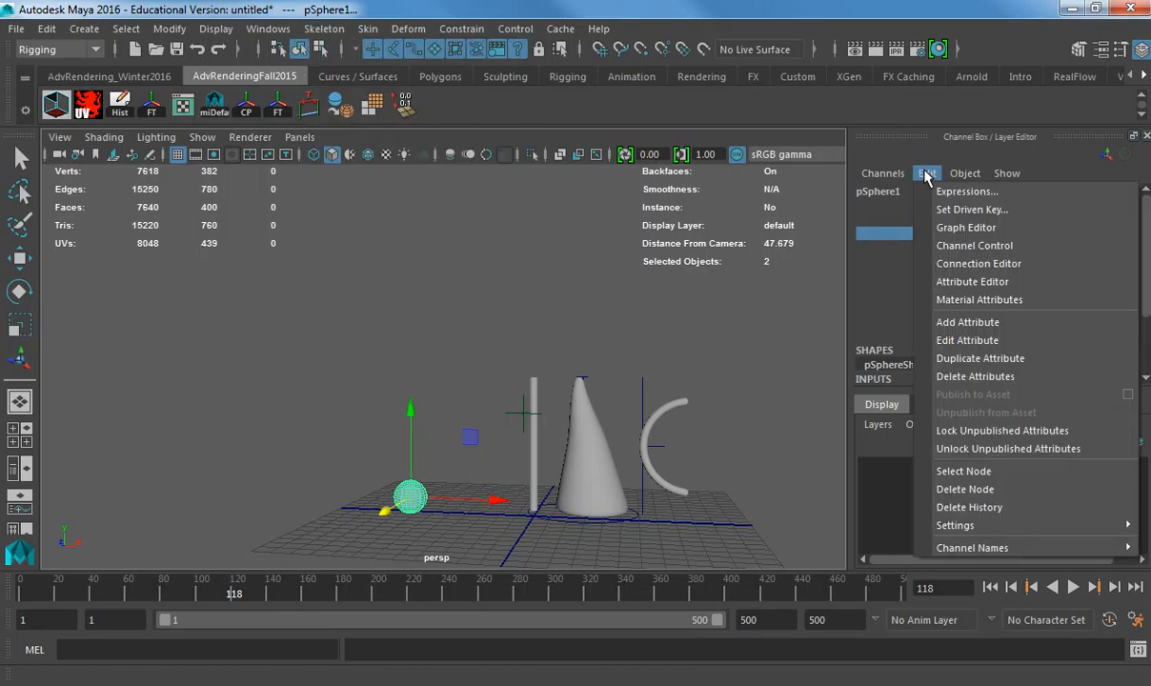
click(962, 209)
drag(560, 235, 663, 45)
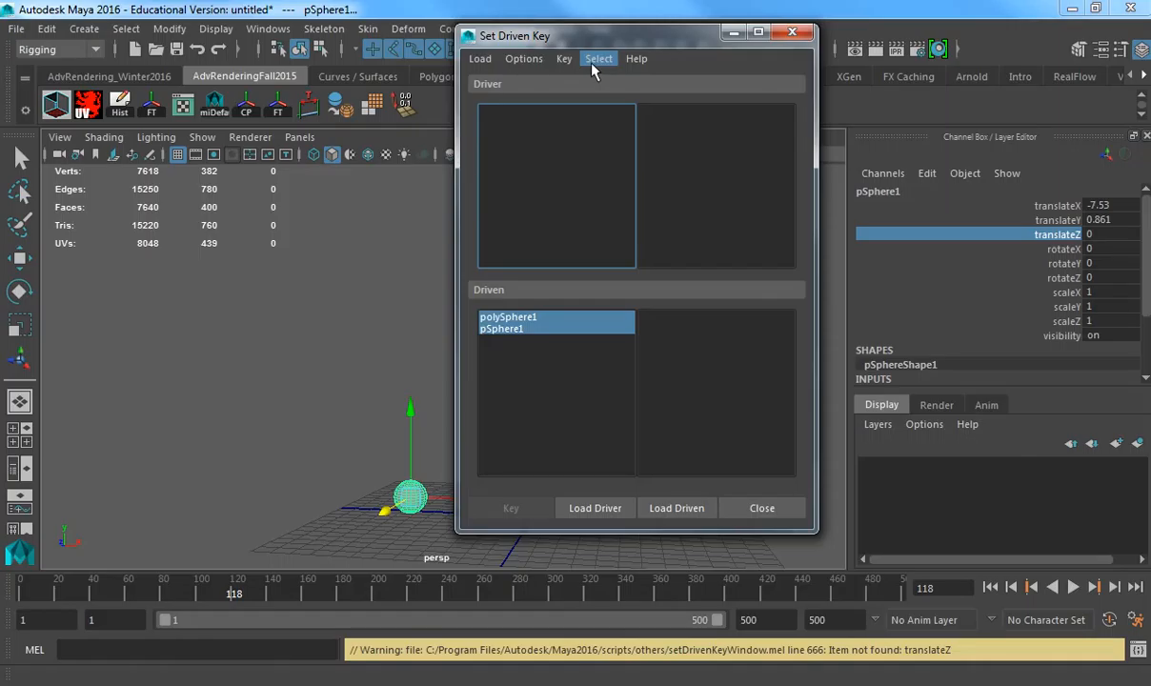
- Select only the sphere's transform and load pSphere1 as both driver and driven, replacing the entries that include polySphere1
click(600, 510)
click(664, 516)
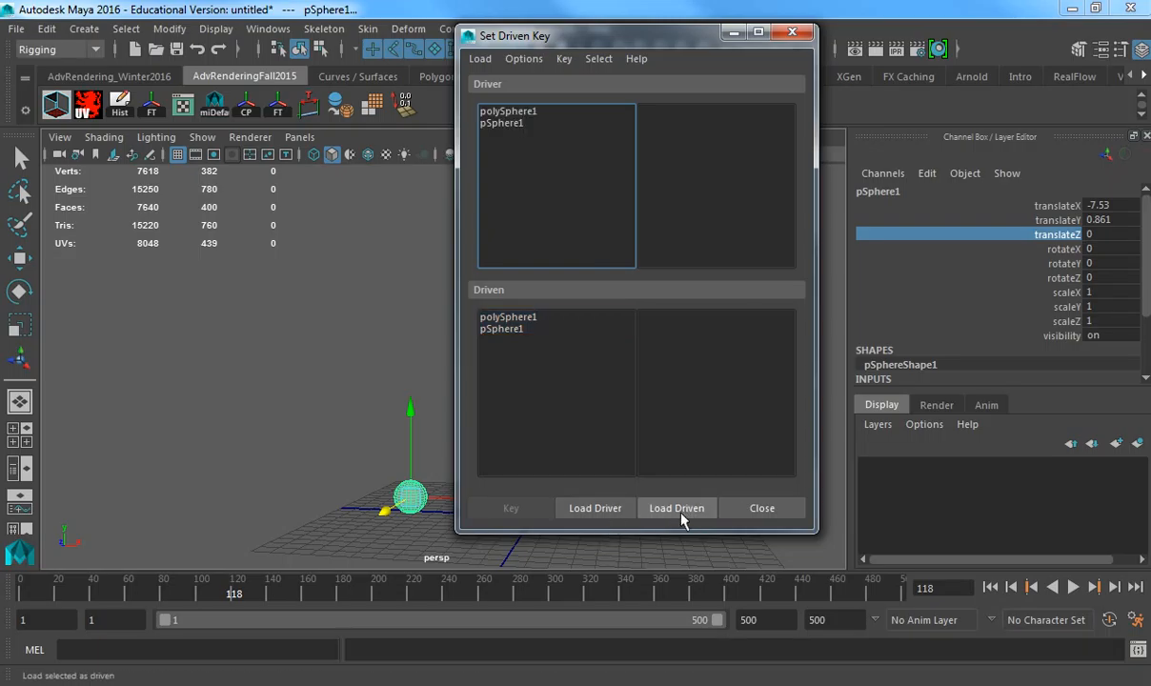
drag(347, 446, 413, 515)
click(601, 515)
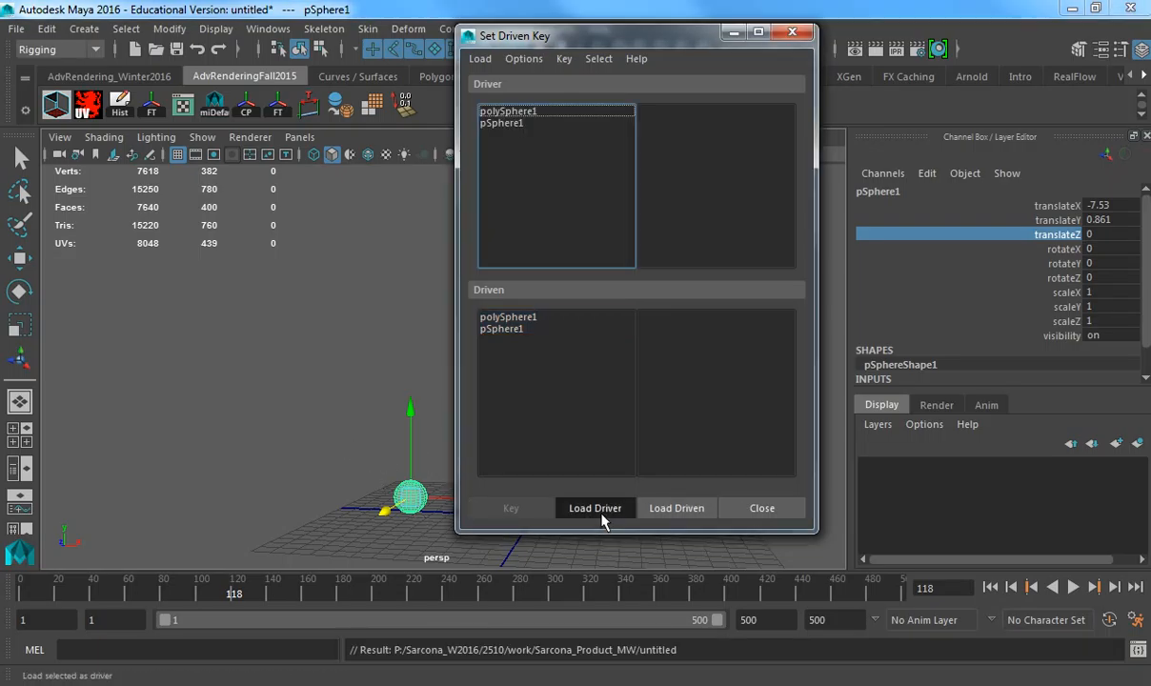
click(684, 511)
- Reload pSphere1 as driver and choose its Translate Y to drive its Scale X, Scale Y and Scale Z
drag(375, 449, 422, 521)
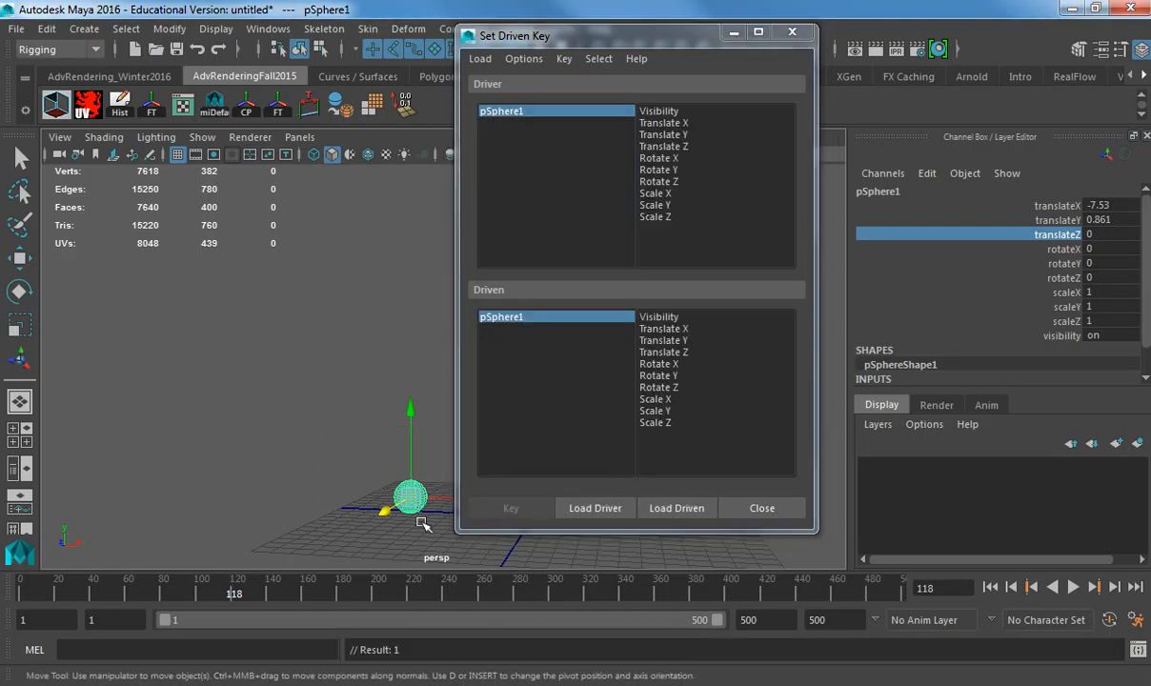
click(597, 509)
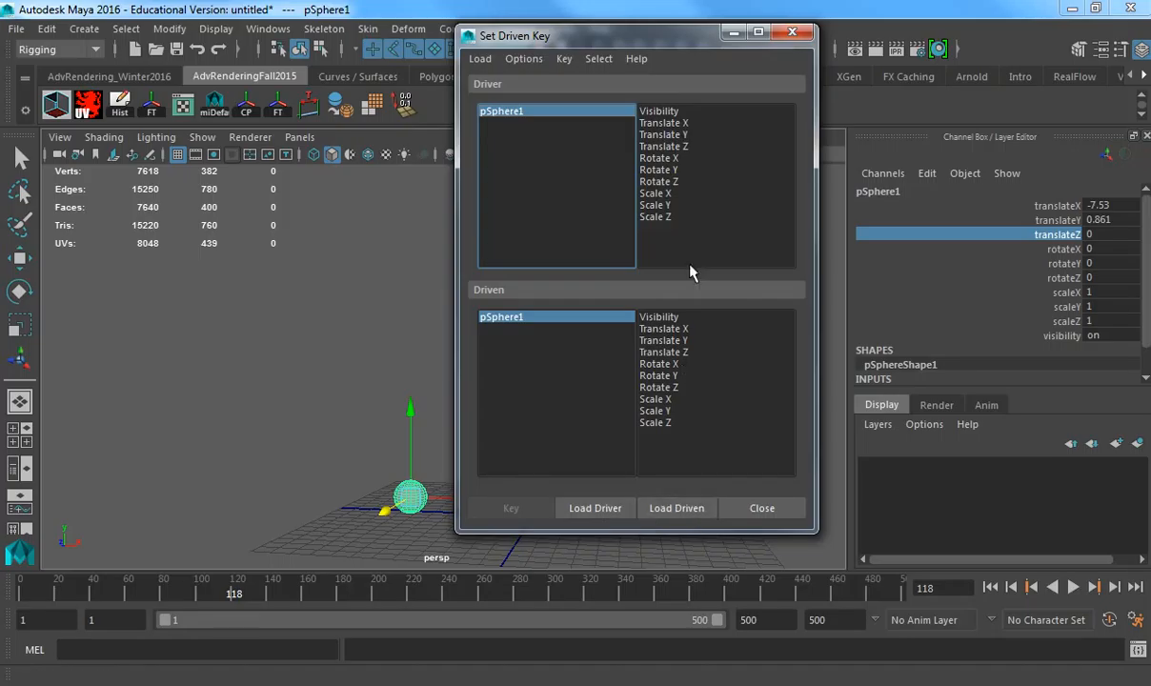
click(684, 135)
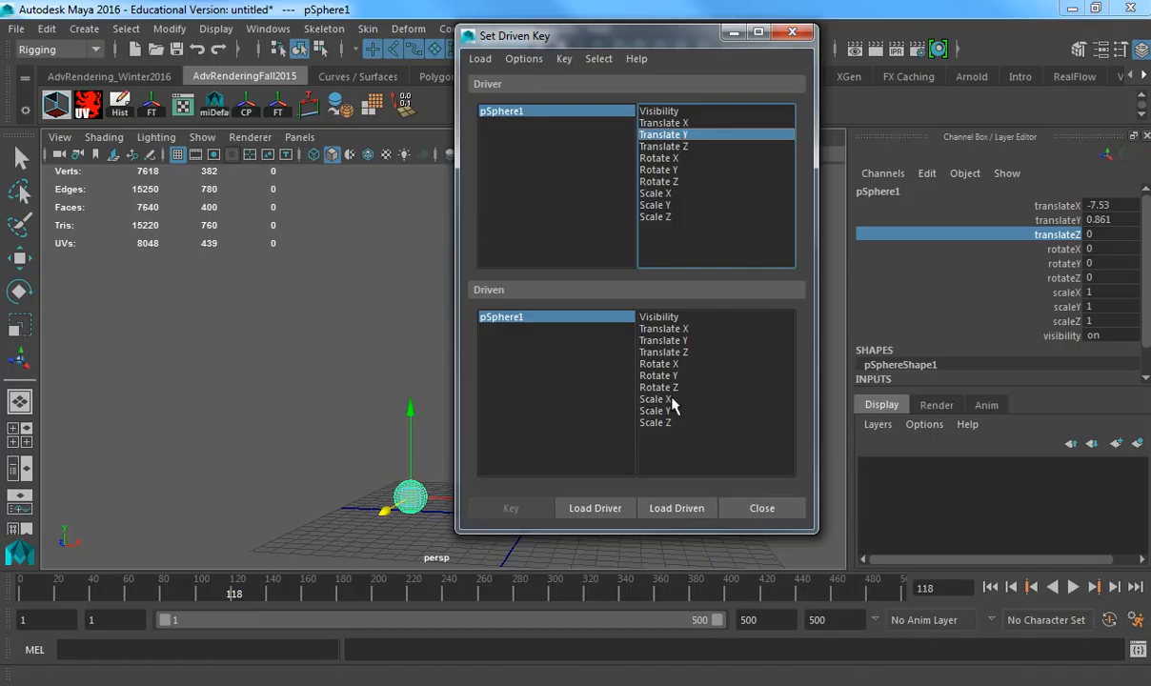
drag(662, 400, 665, 426)
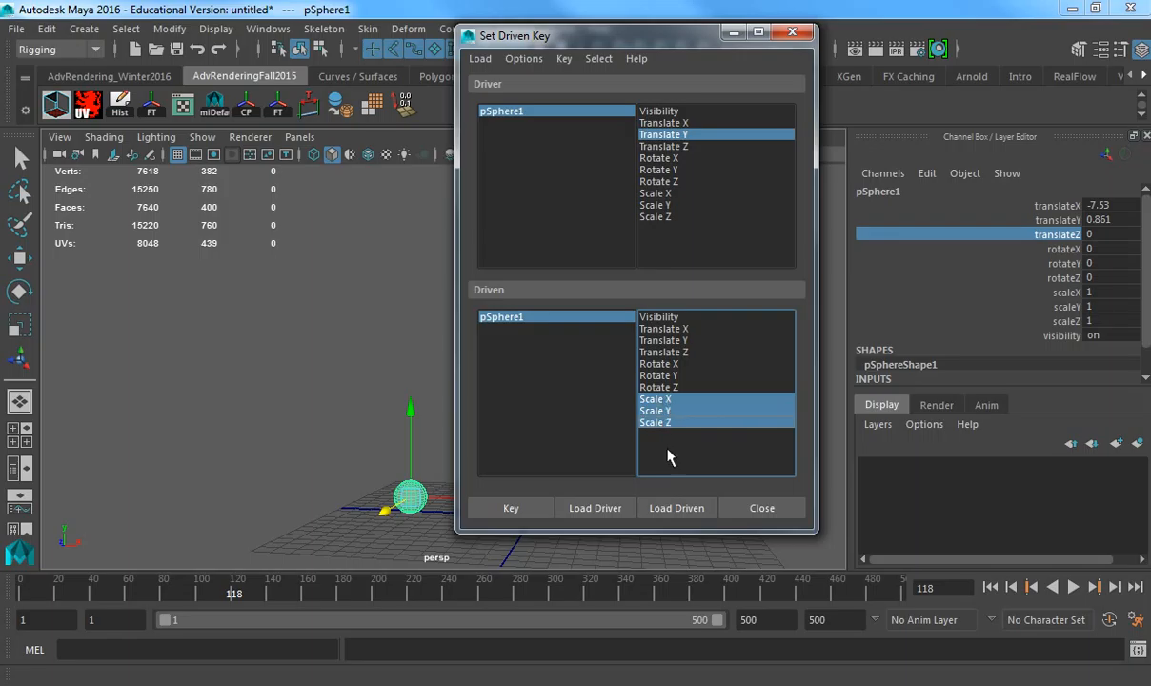
- Set pSphere1's translateY to 0 and key the driven scale attributes at that height
alt+drag(400, 434, 238, 462)
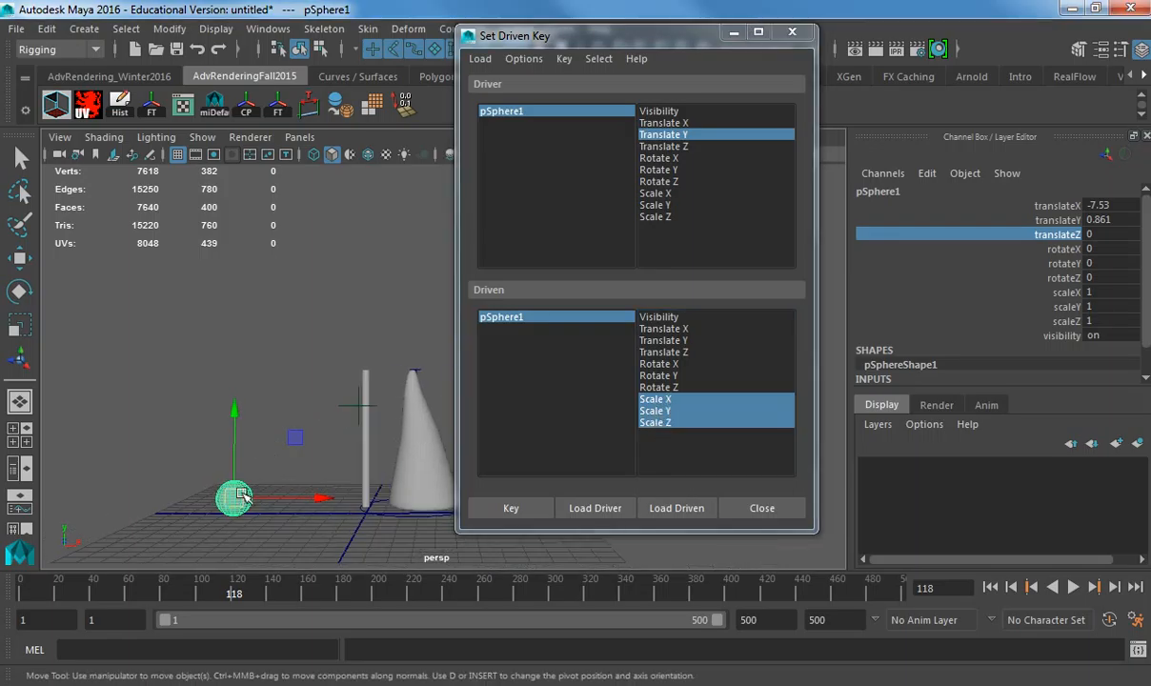
double_click(1100, 219)
text(0)
key(Return)
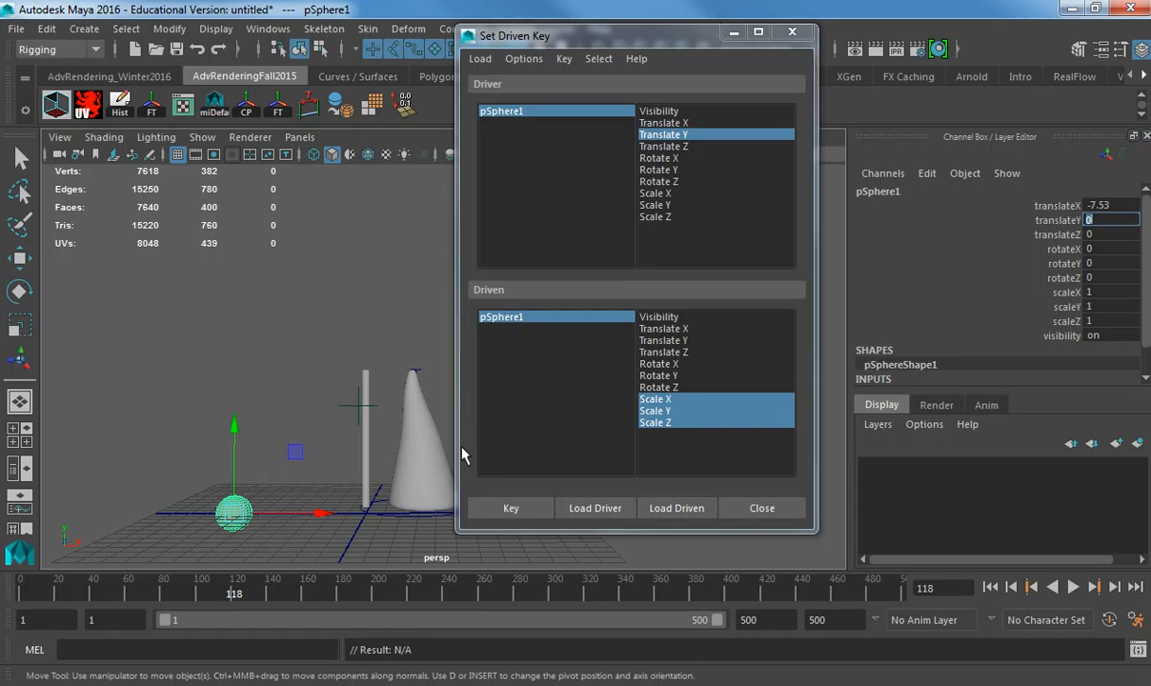
alt+drag(394, 438, 386, 427)
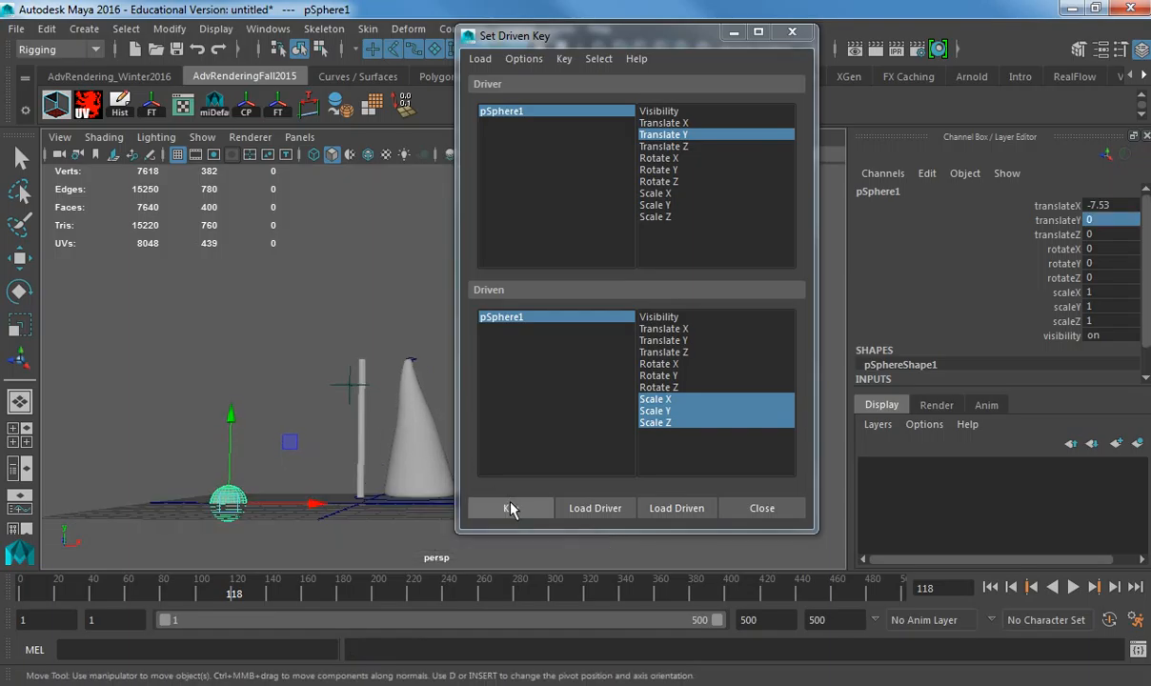
click(509, 509)
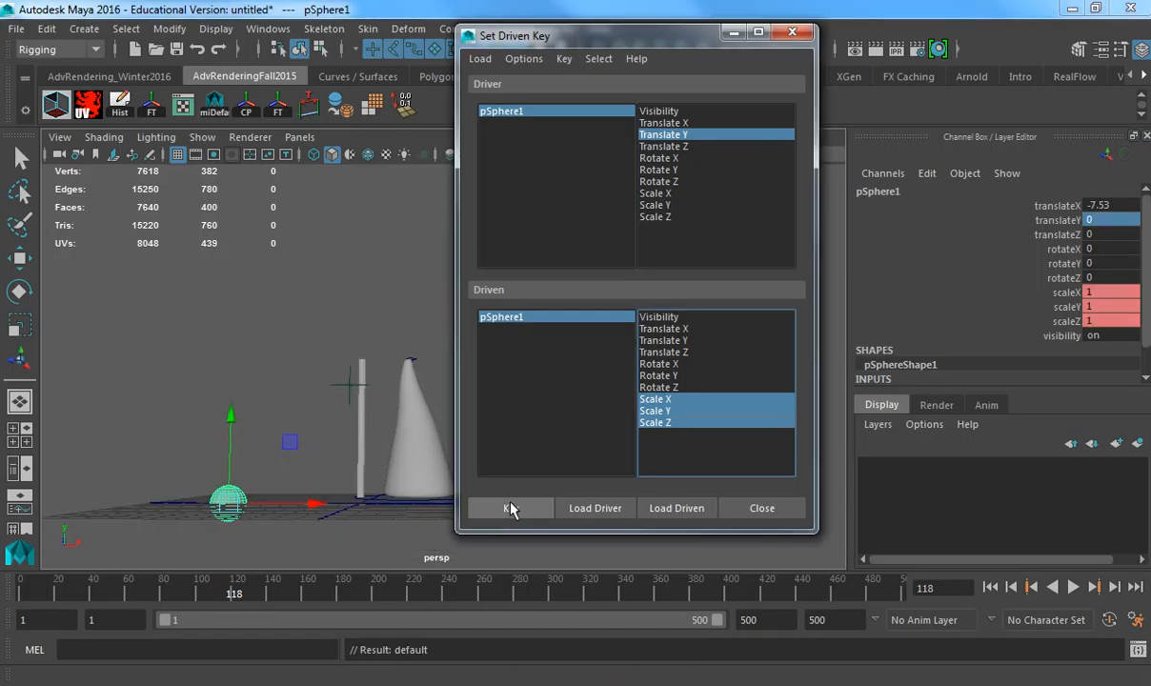
- Set pSphere1's translateY to 5, stretch it to scale about 0.436, 1.934, 0.436 and key the driven scale attributes
click(1089, 220)
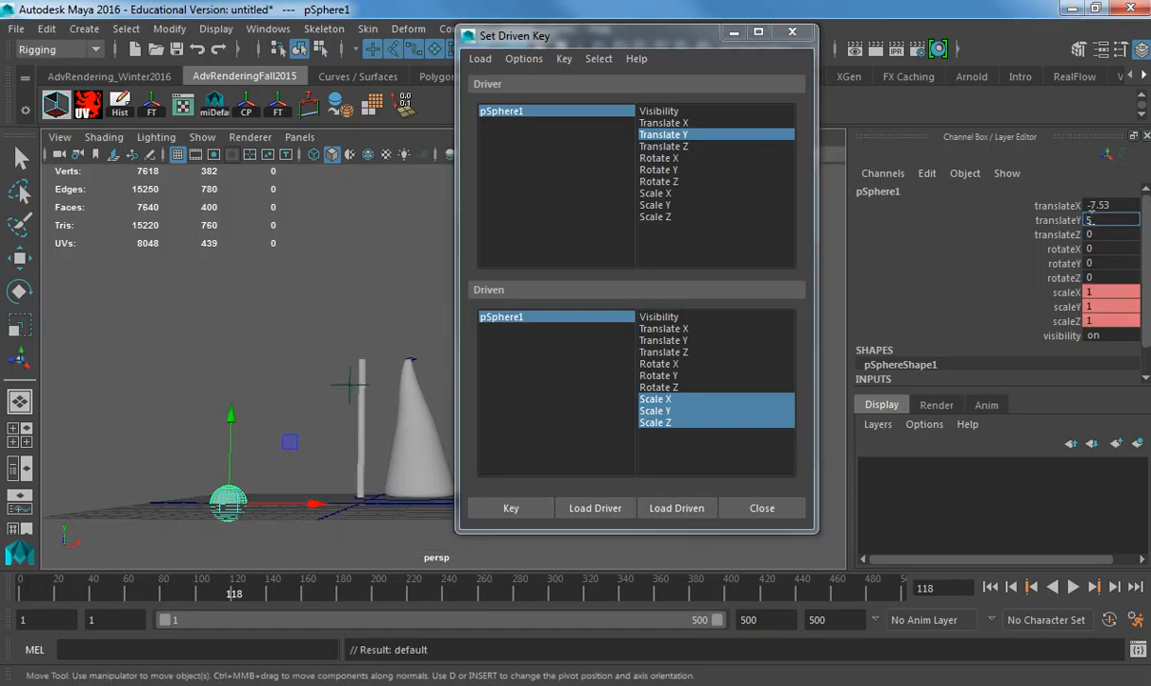
key(Return)
alt+drag(320, 380, 343, 462)
alt+middle_drag(362, 463, 475, 424)
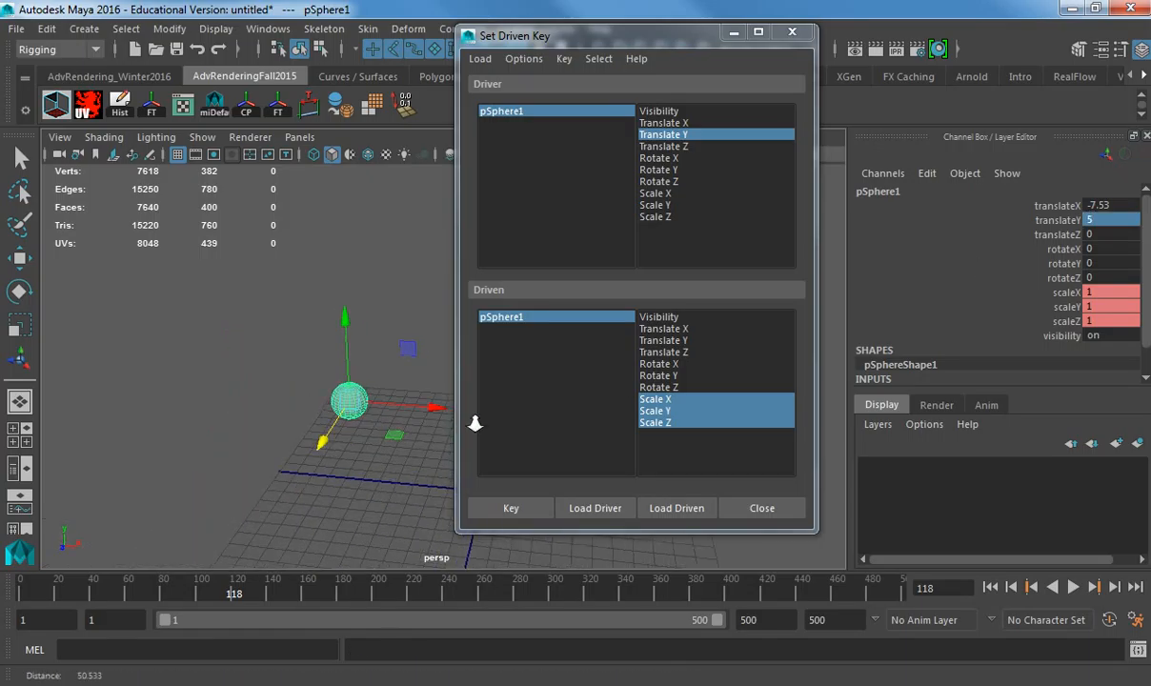
alt+drag(347, 404, 368, 472)
key(r)
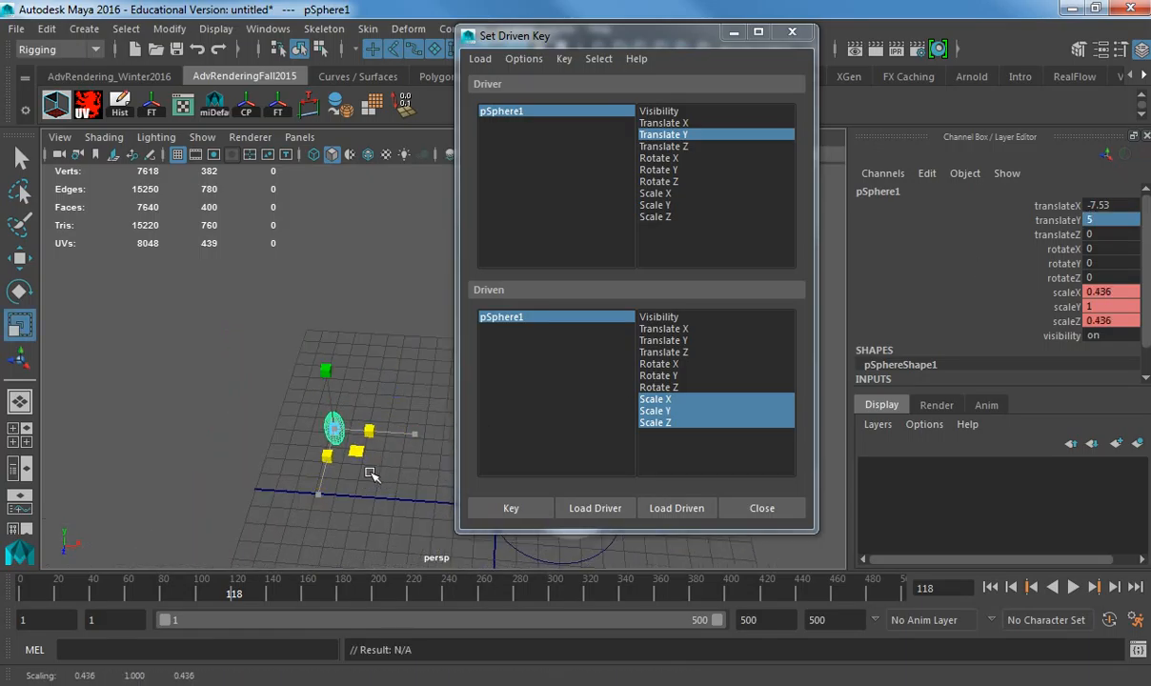
drag(327, 371, 317, 300)
alt+drag(375, 419, 339, 356)
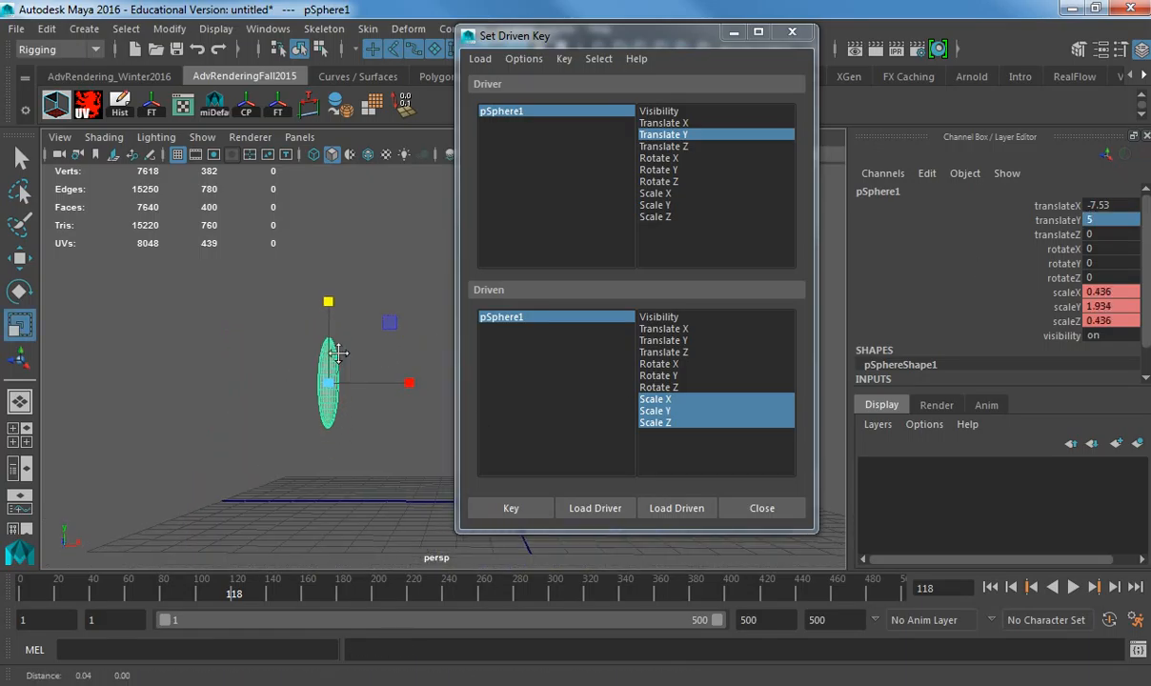
alt+middle_drag(338, 356, 286, 339)
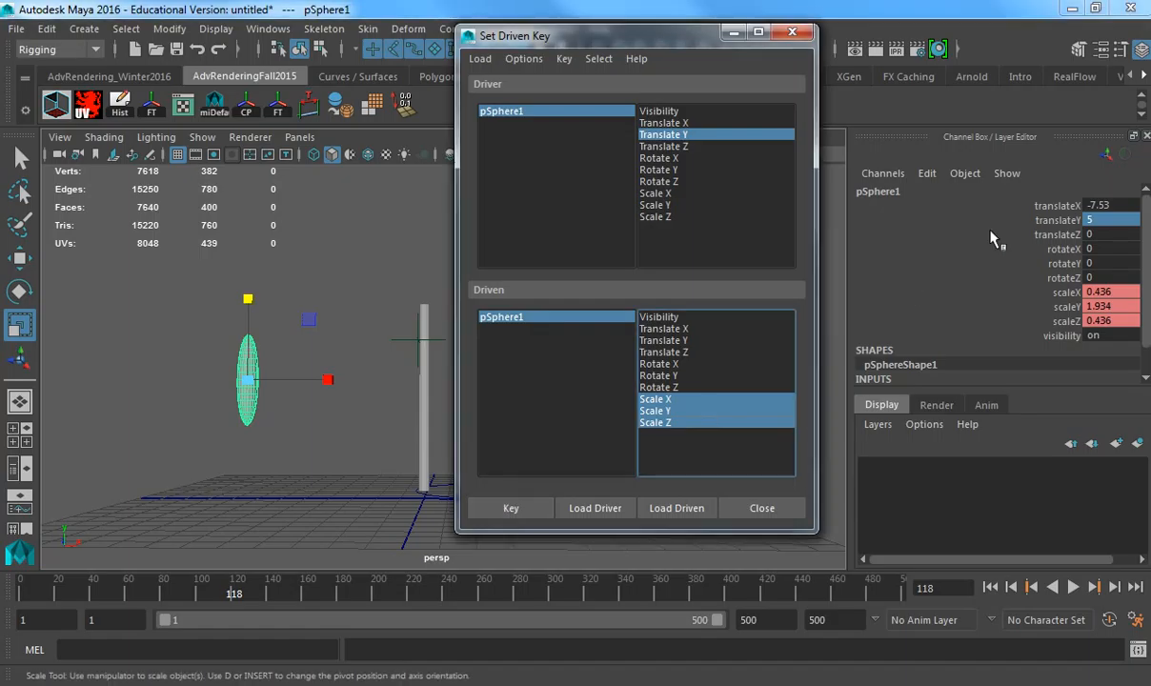
- Set pSphere1's translateY to 10, flatten it to scale about 1.585, 0.607, 1.585 and key the driven scale attributes
click(1093, 220)
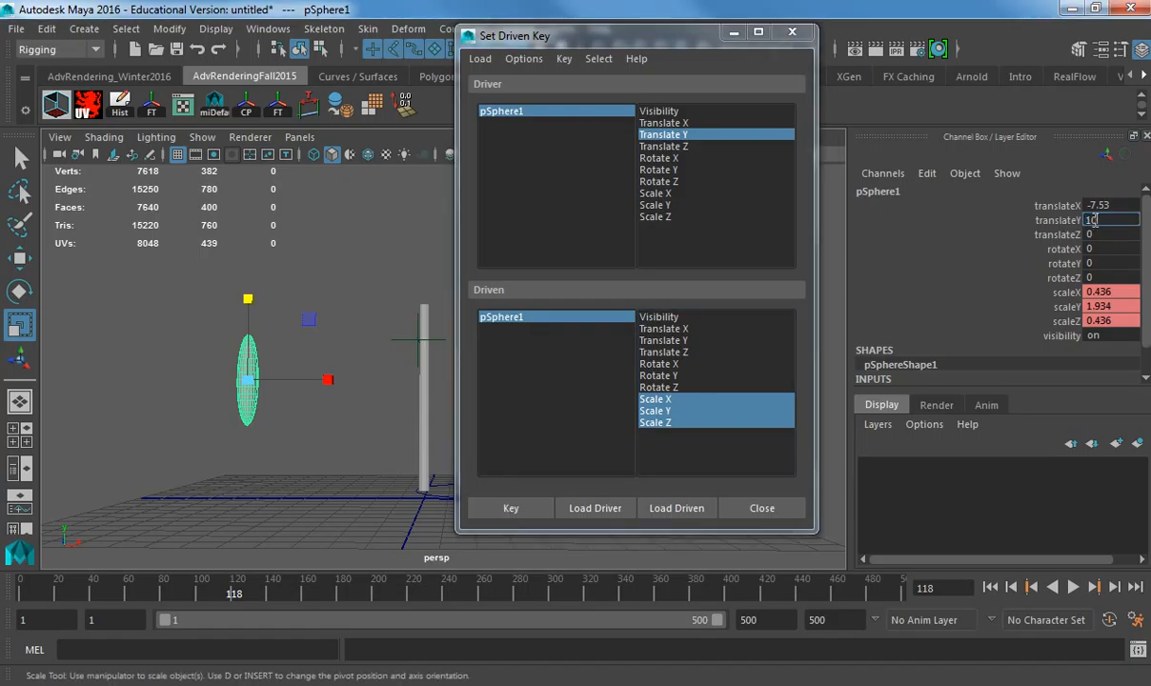
text(10)
key(Return)
alt+drag(324, 231, 339, 336)
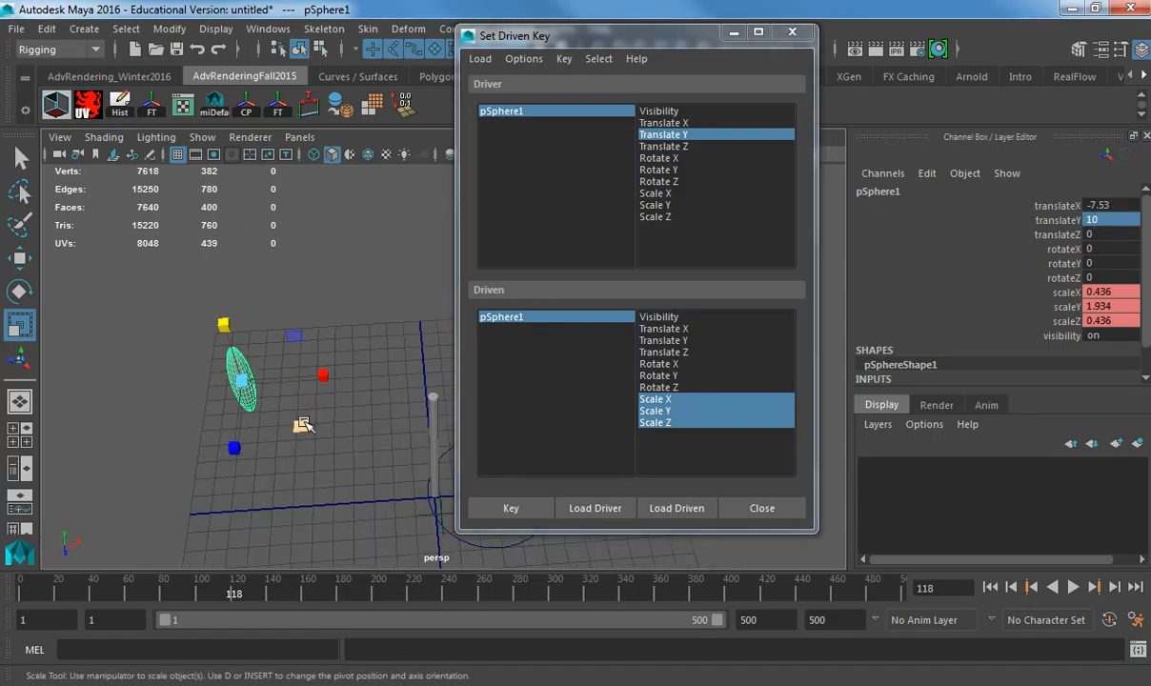
drag(304, 424, 394, 460)
drag(226, 326, 352, 360)
click(545, 505)
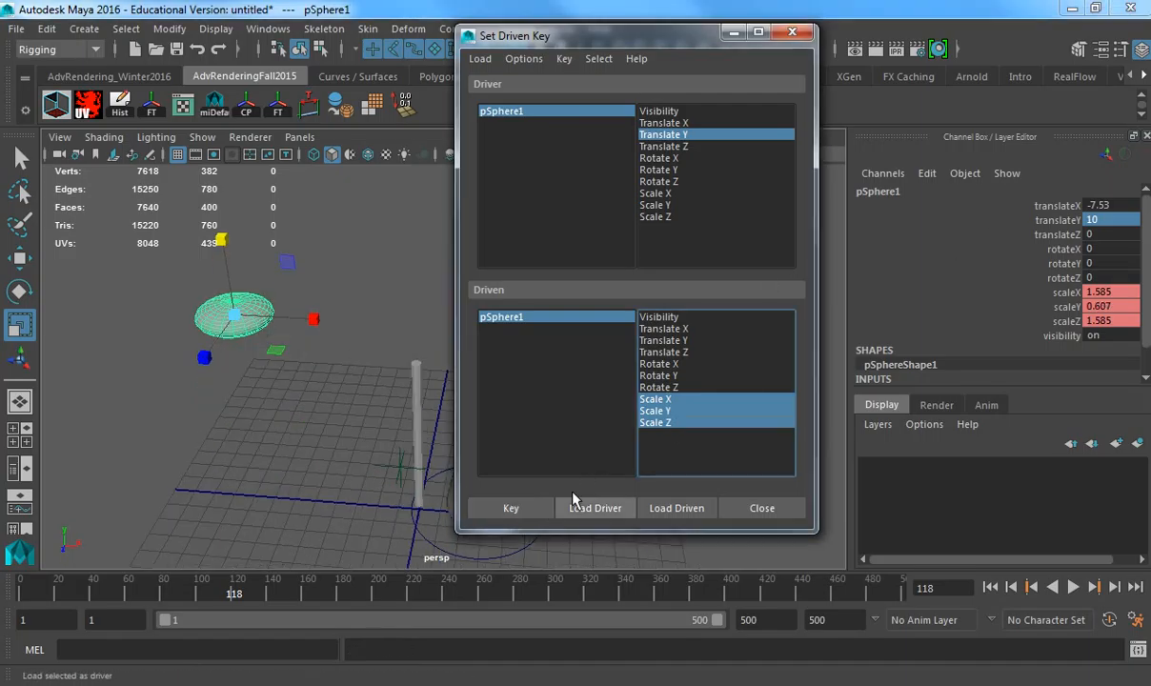
- Set pSphere1's translateY to 15, reset Scale X, Y and Z to 1 and key the driven scale attributes
double_click(1094, 221)
text(15)
key(Return)
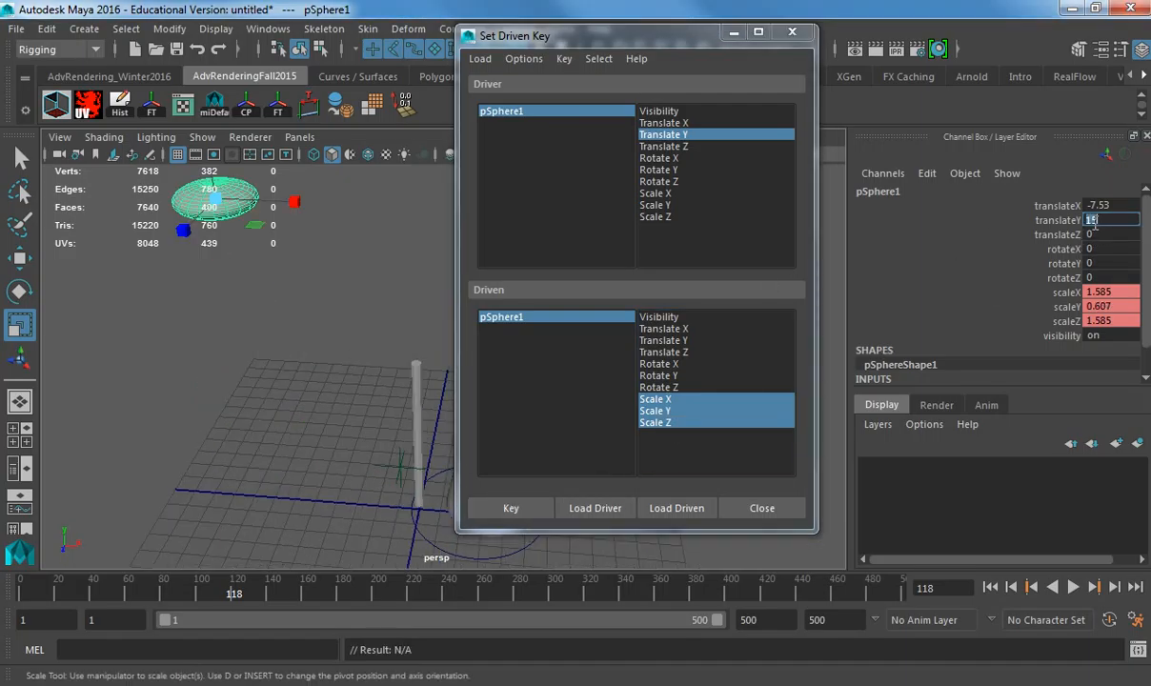
alt+middle_drag(287, 266, 339, 360)
drag(1106, 294, 1113, 321)
text(1)
key(Tab)
click(495, 514)
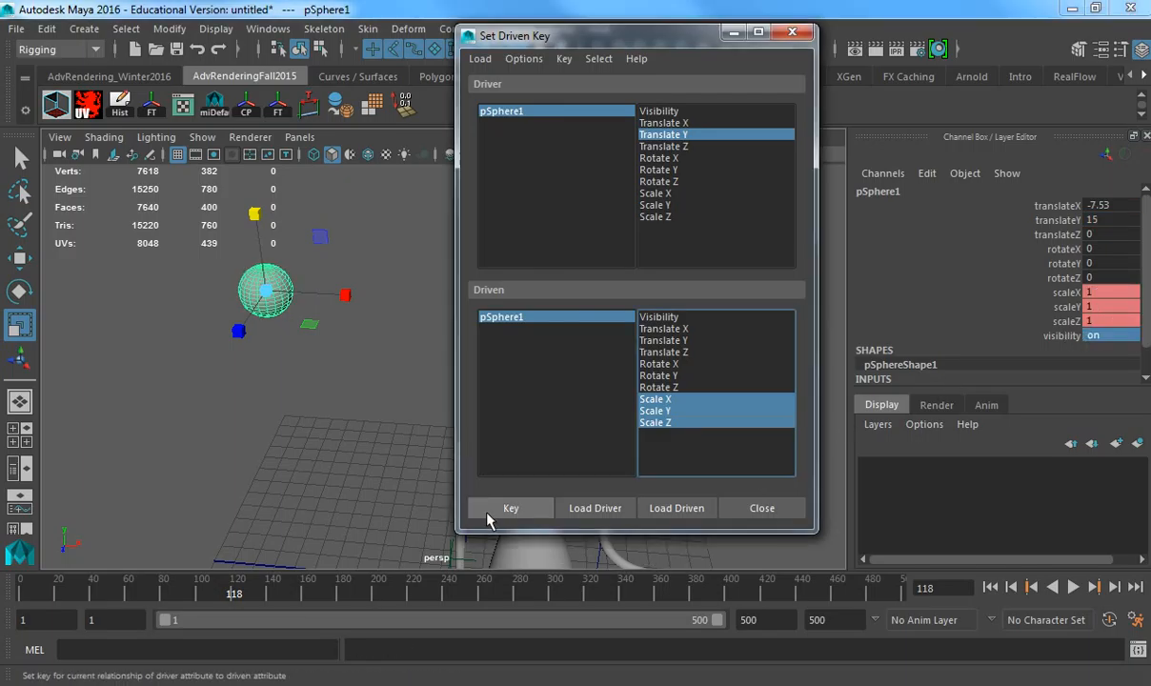
- Lower the sphere along Y to a height of about 7.176 to test its driven scale
alt+drag(408, 501, 364, 455)
key(w)
alt+drag(300, 301, 249, 318)
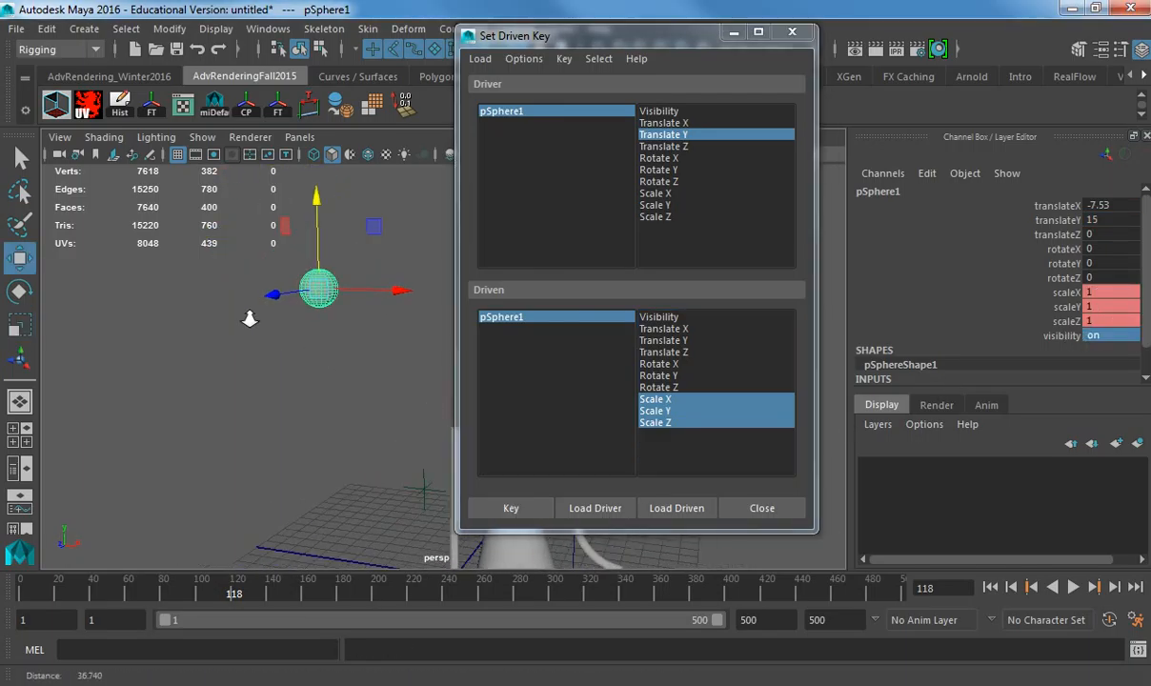
drag(311, 192, 333, 358)
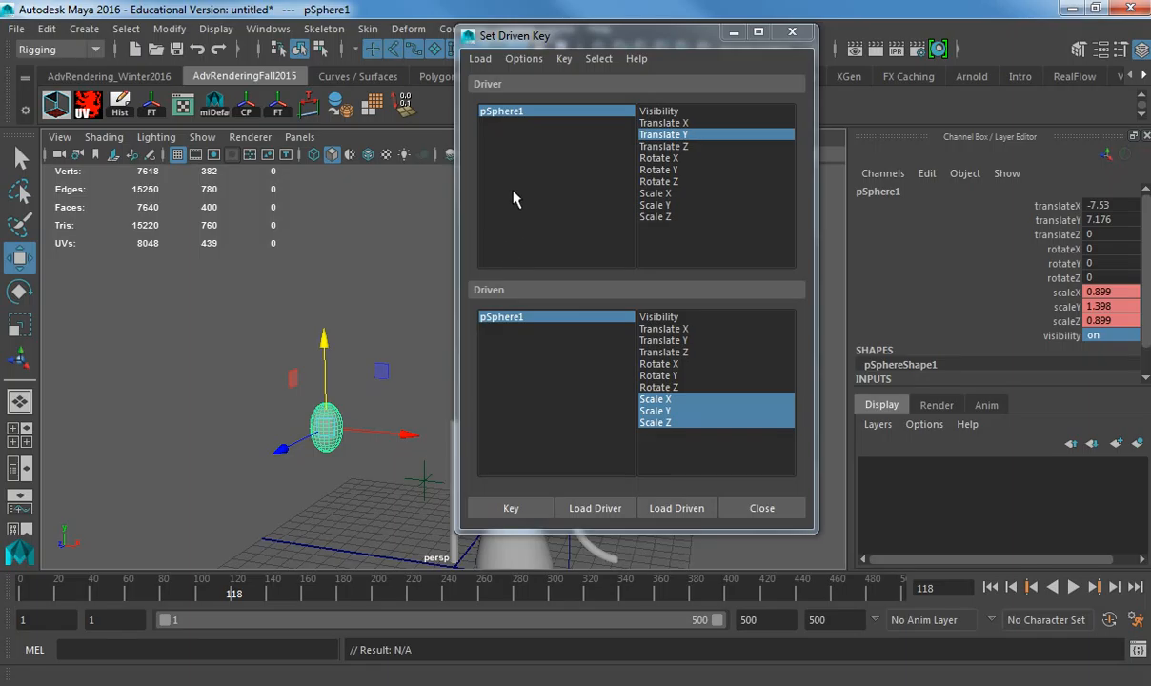
- Switch to Windows Explorer and search the whole computer and the SAVE (P:) drive for "andi"
key(ctrl+o)
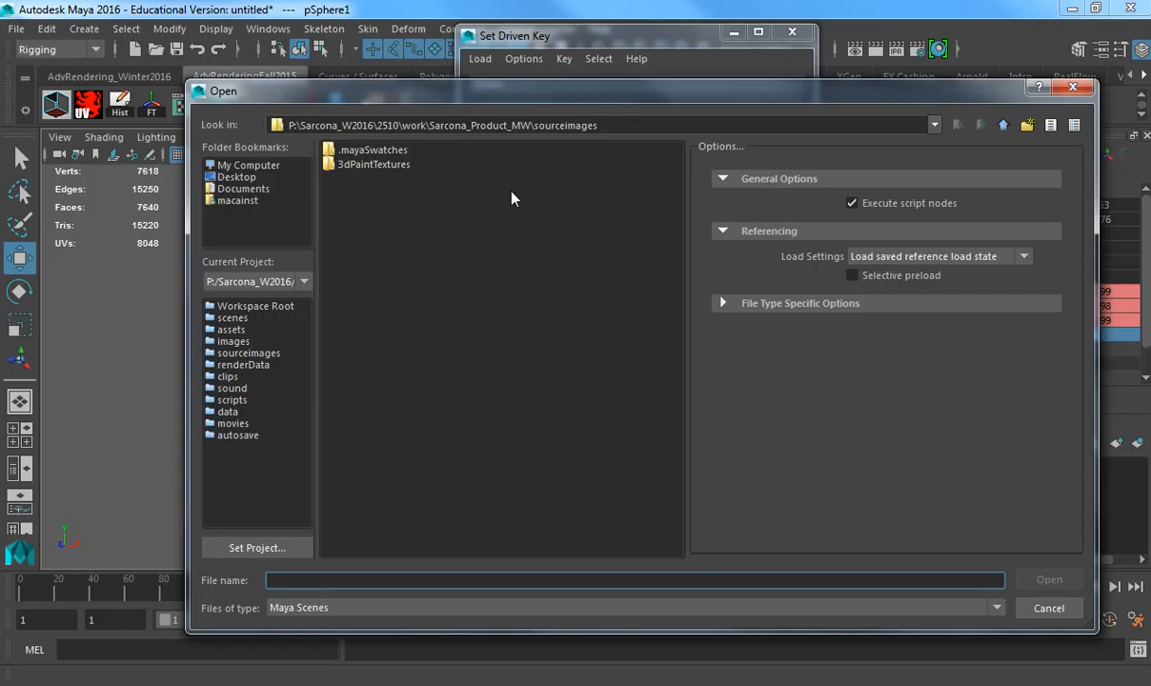
key(Escape)
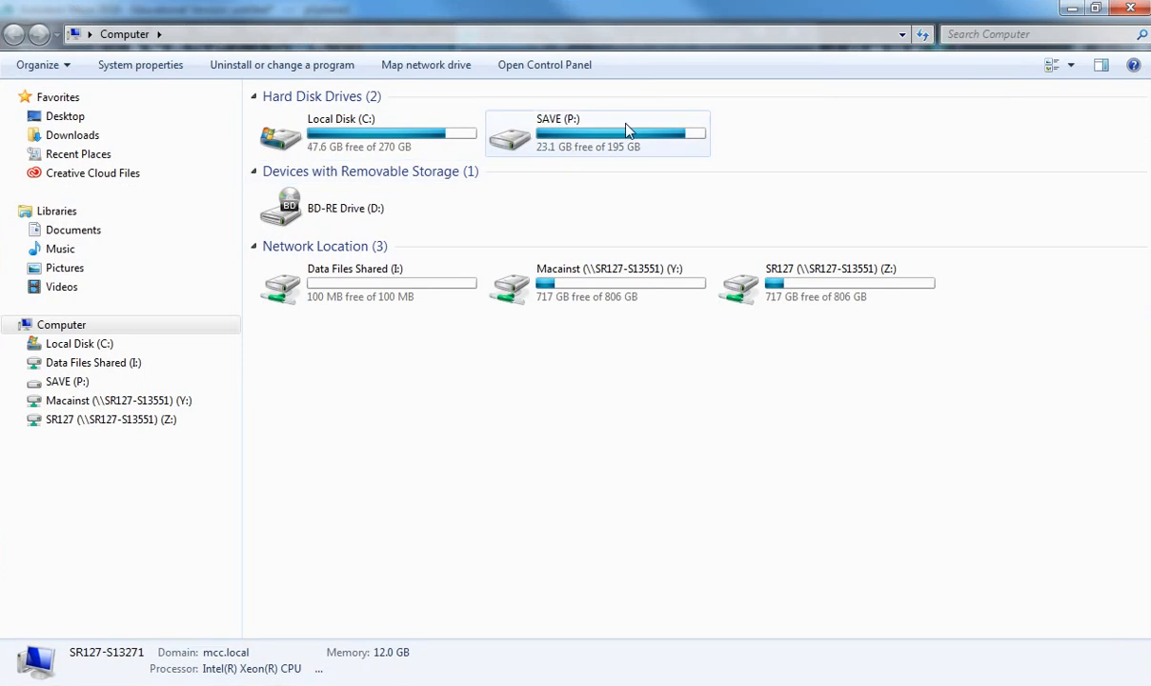
click(991, 35)
text(andi)
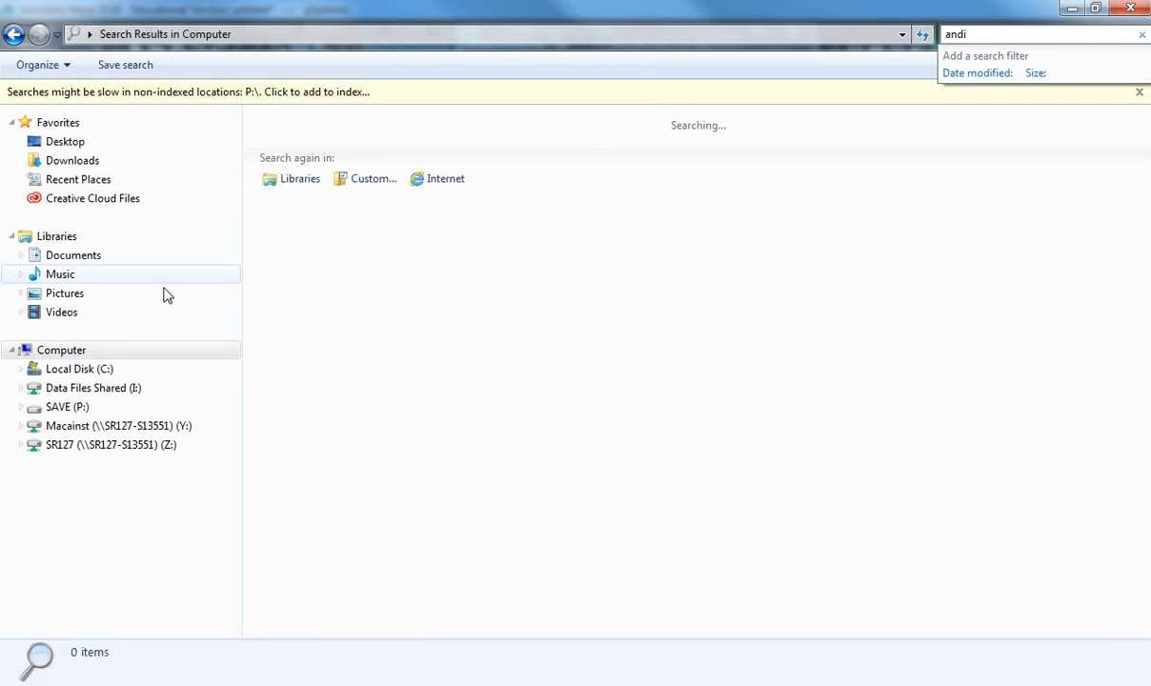
click(102, 406)
click(990, 33)
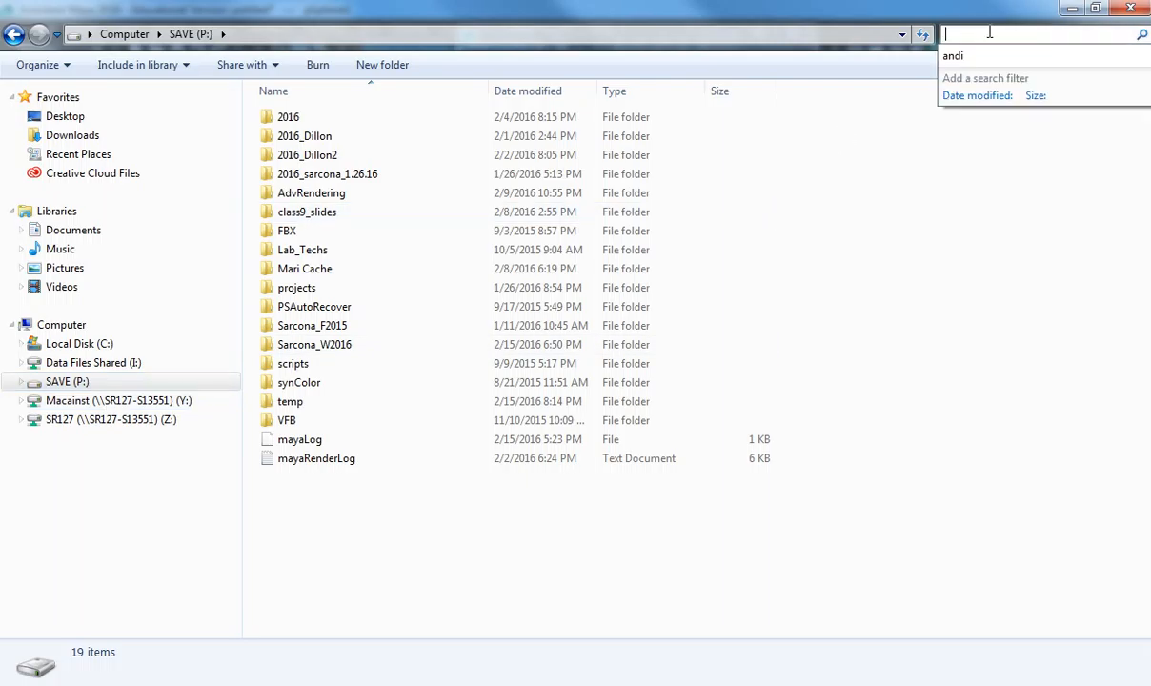
text(andi)
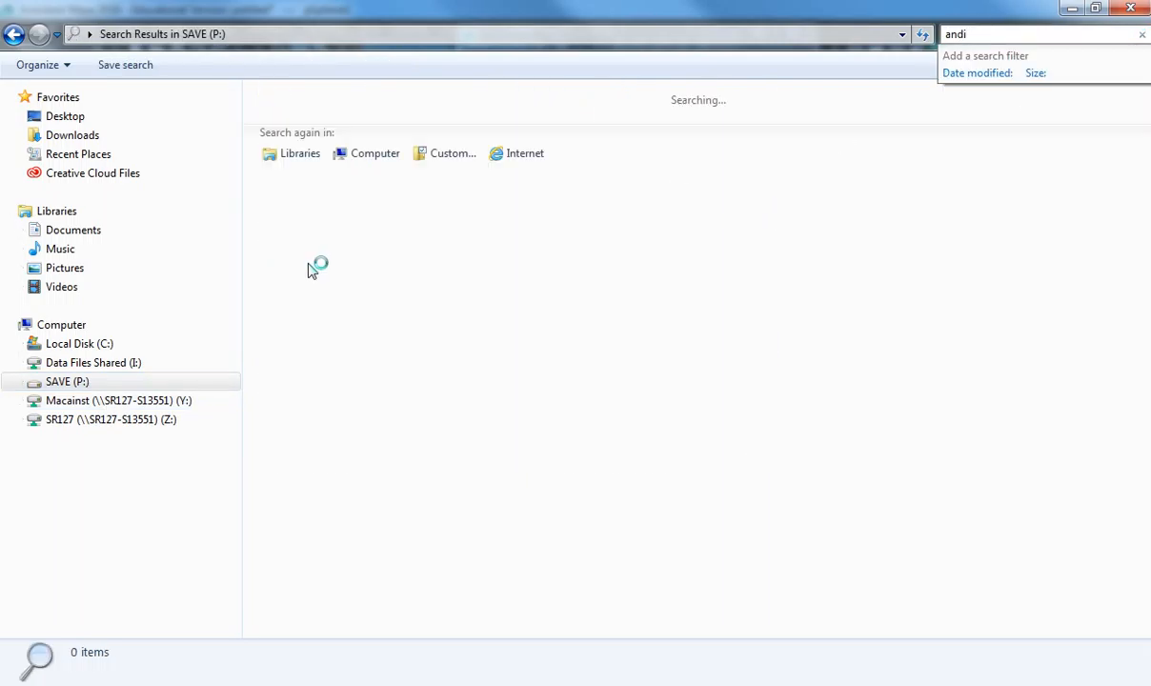
drag(467, 9, 562, 55)
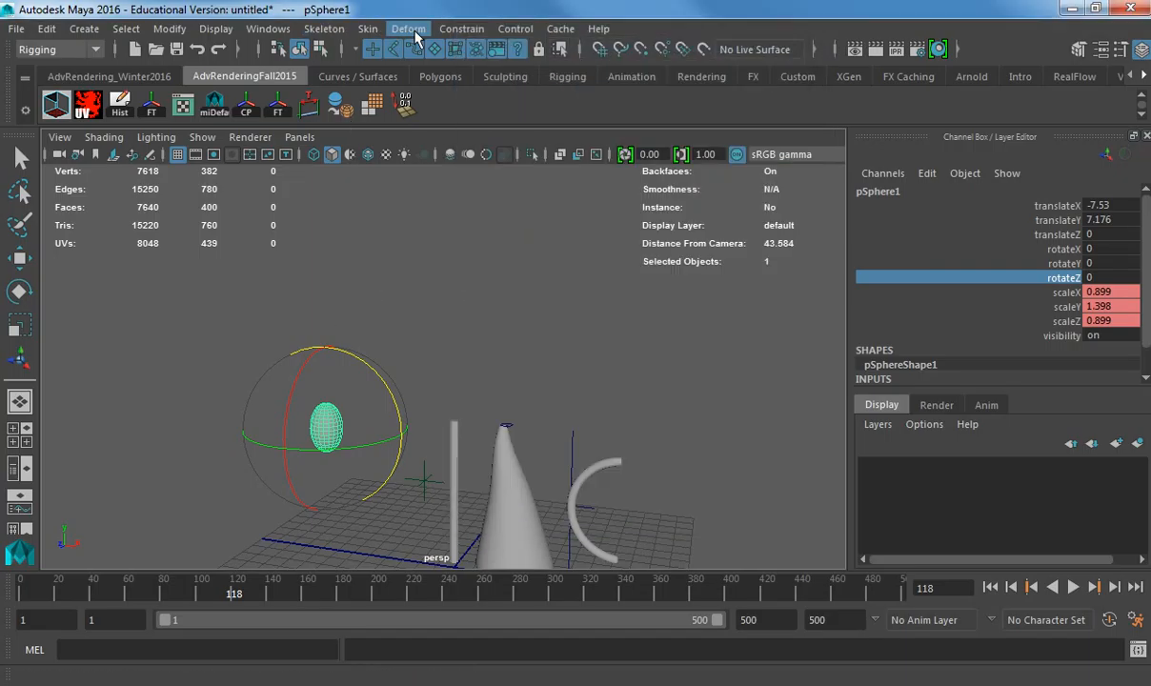
- Start a HumanIK control rig in Maya and choose to create a character skeleton for it
click(346, 31)
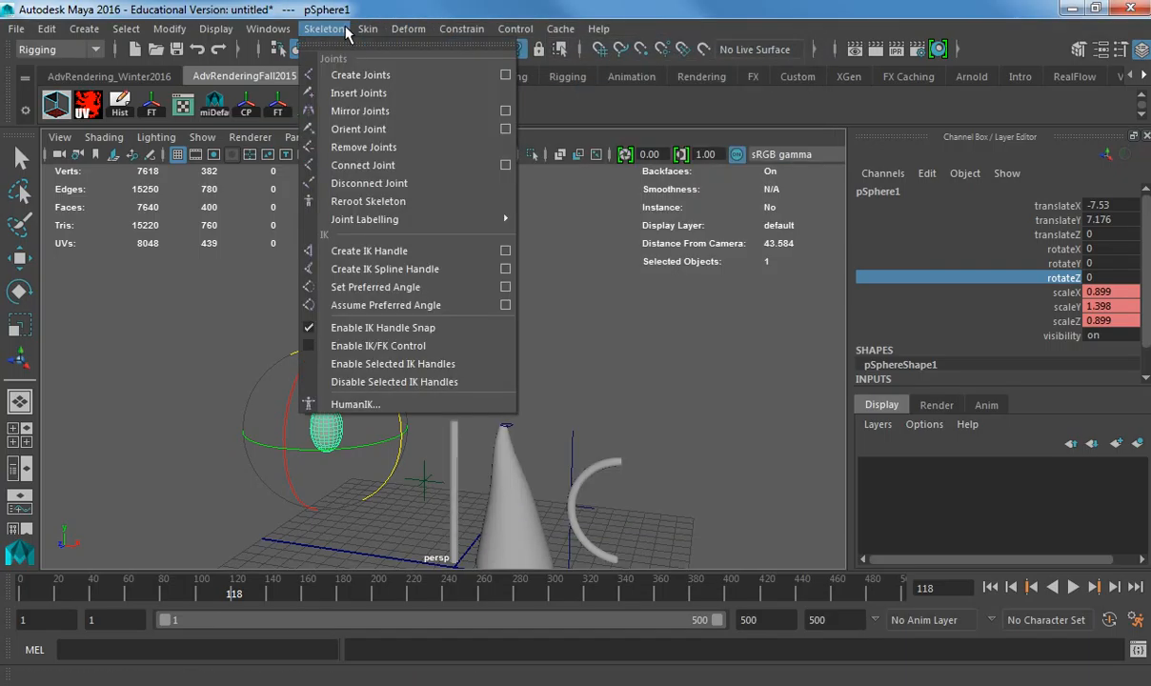
mouse_move(387, 30)
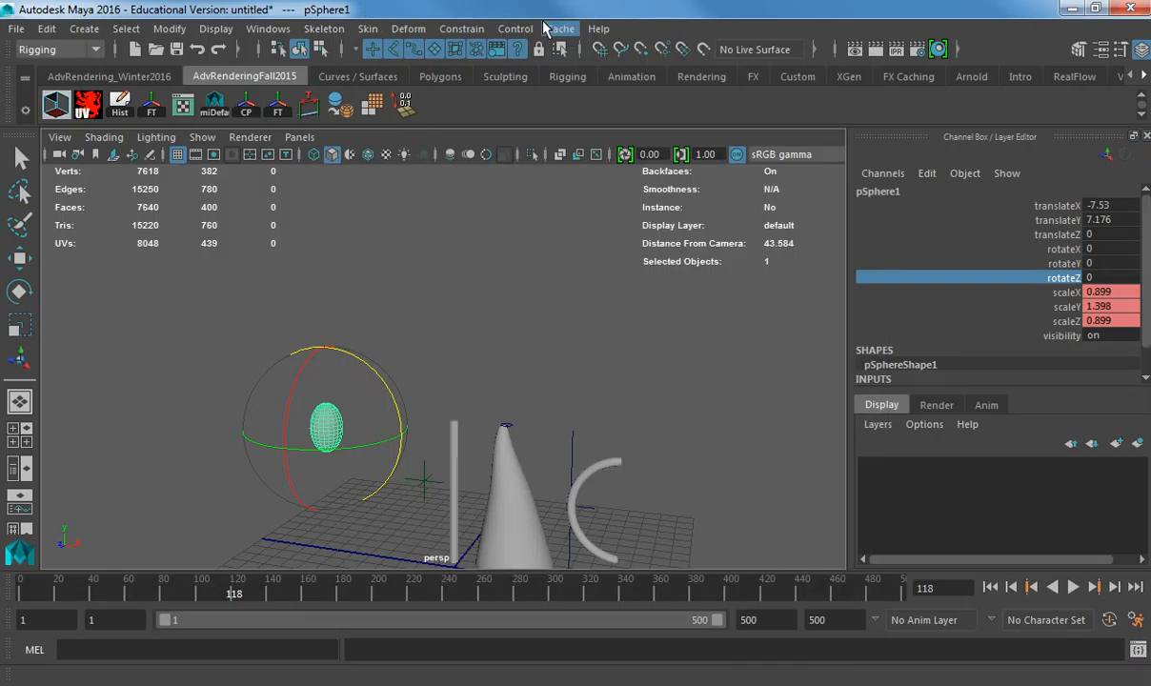
click(522, 29)
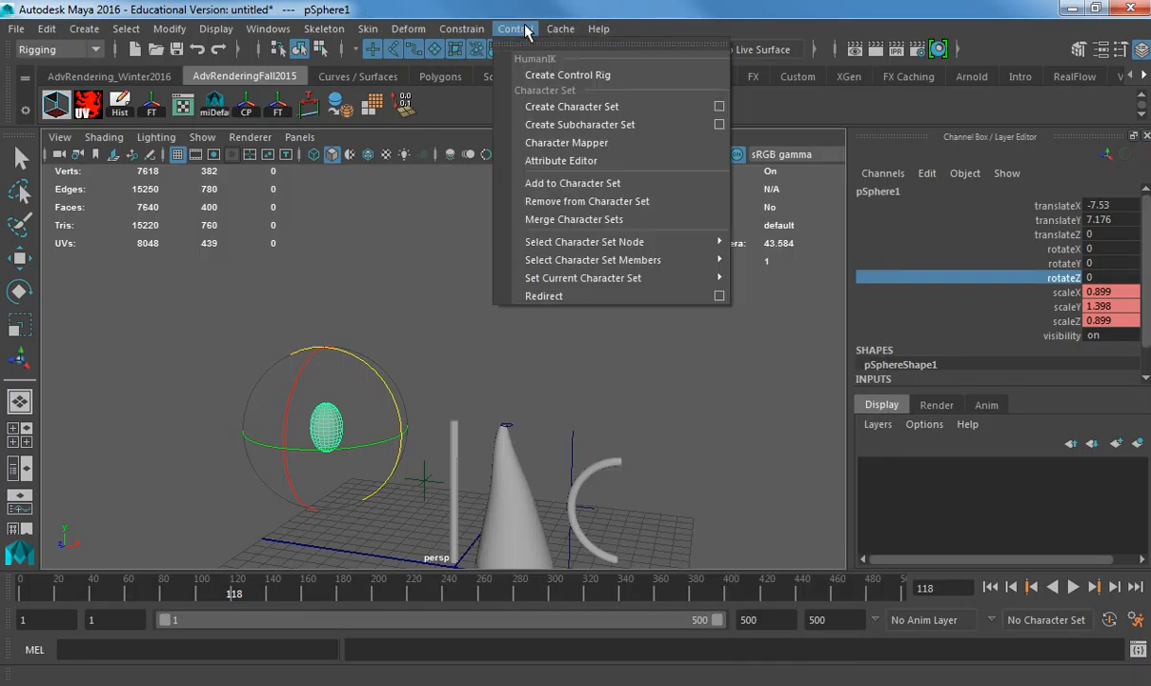
click(590, 76)
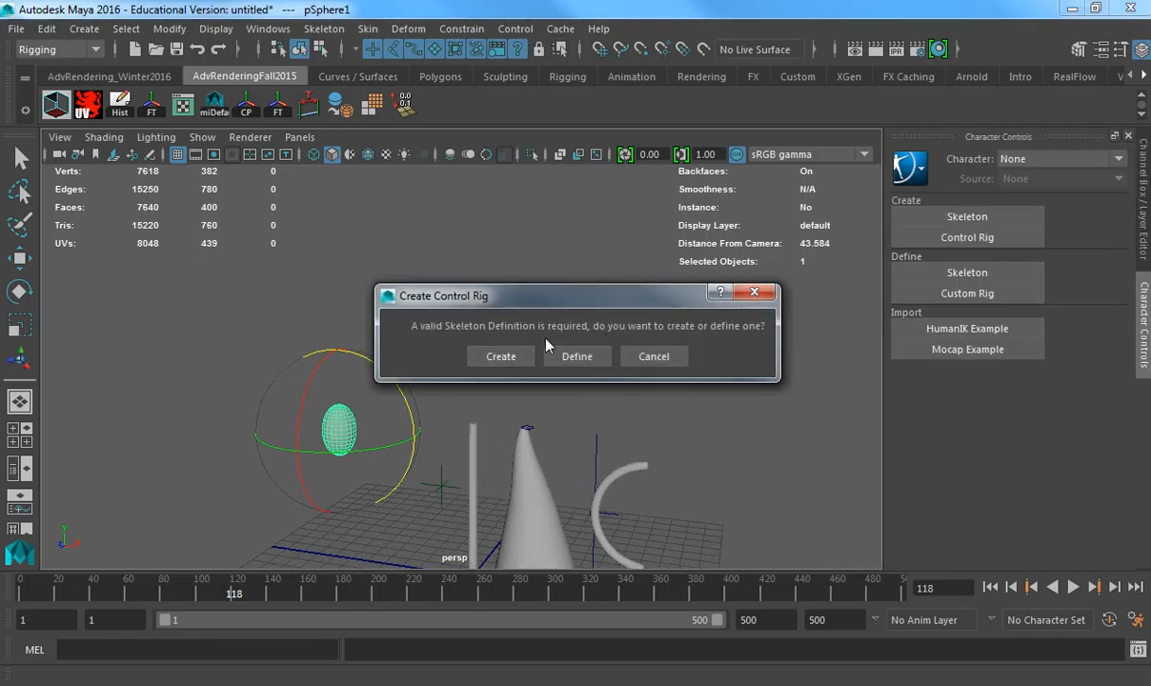
click(505, 356)
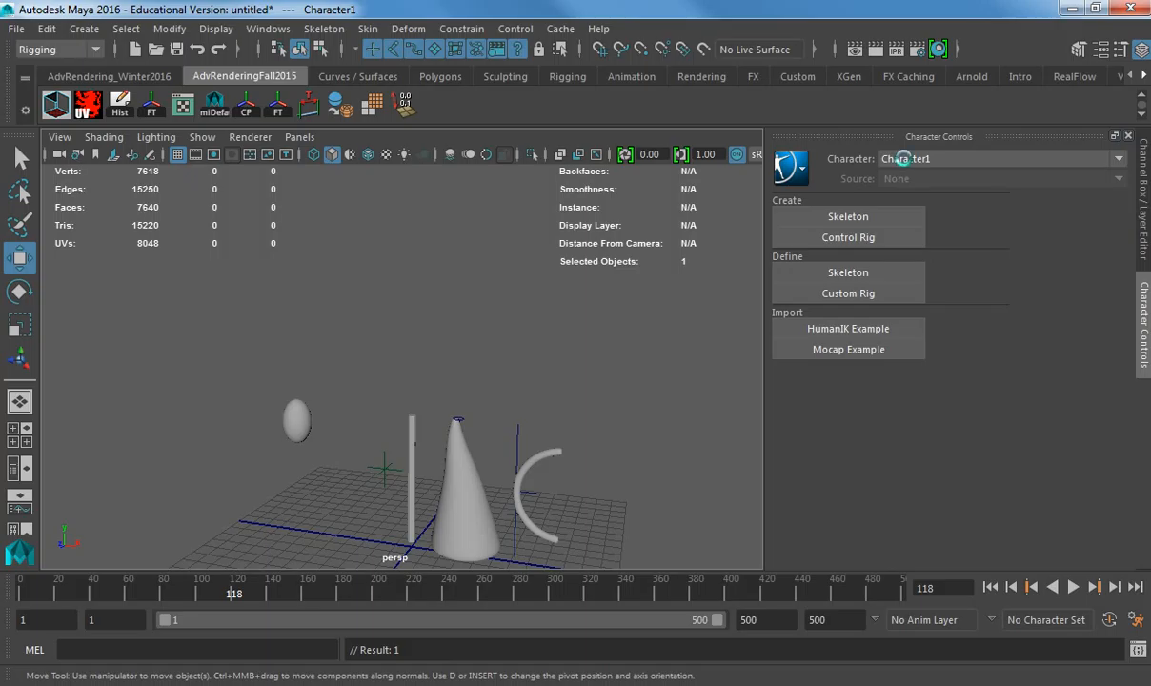
click(847, 216)
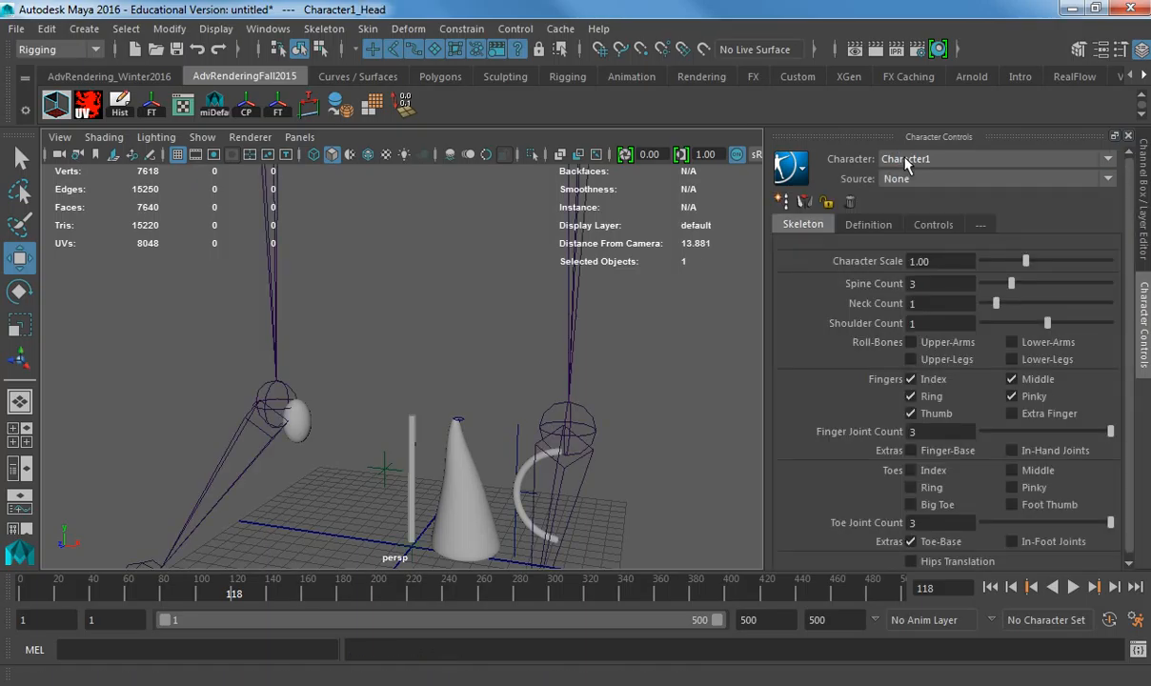
- Display the character's skeleton definition and select the left hand joint in its body map
scroll(419, 373, down, 5)
scroll(419, 373, down, 5)
alt+middle_drag(404, 467, 398, 606)
alt+middle_drag(475, 324, 451, 503)
alt+middle_drag(460, 434, 478, 345)
scroll(595, 379, up, 3)
alt+drag(595, 379, 423, 381)
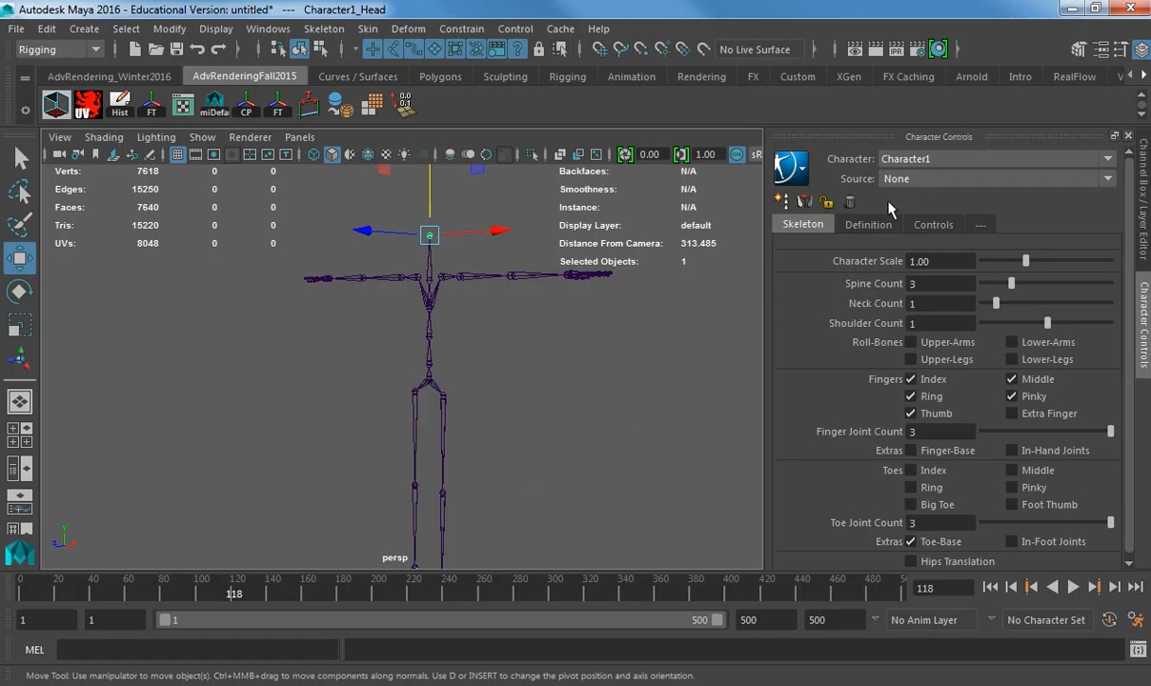
click(868, 226)
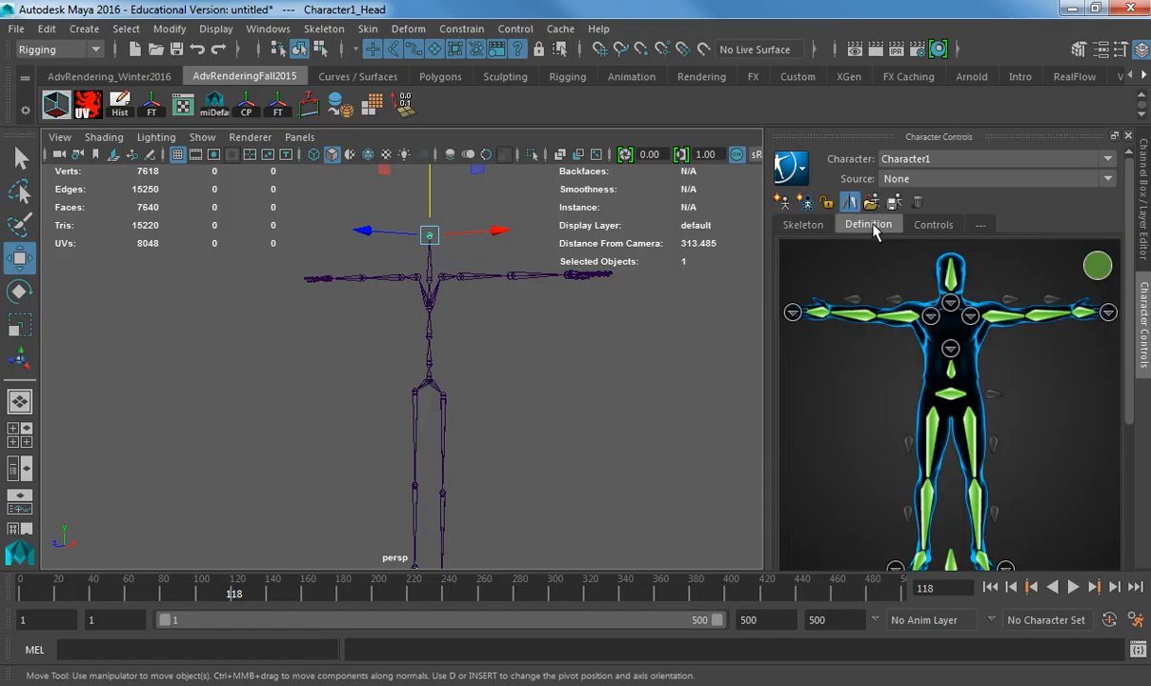
click(1076, 316)
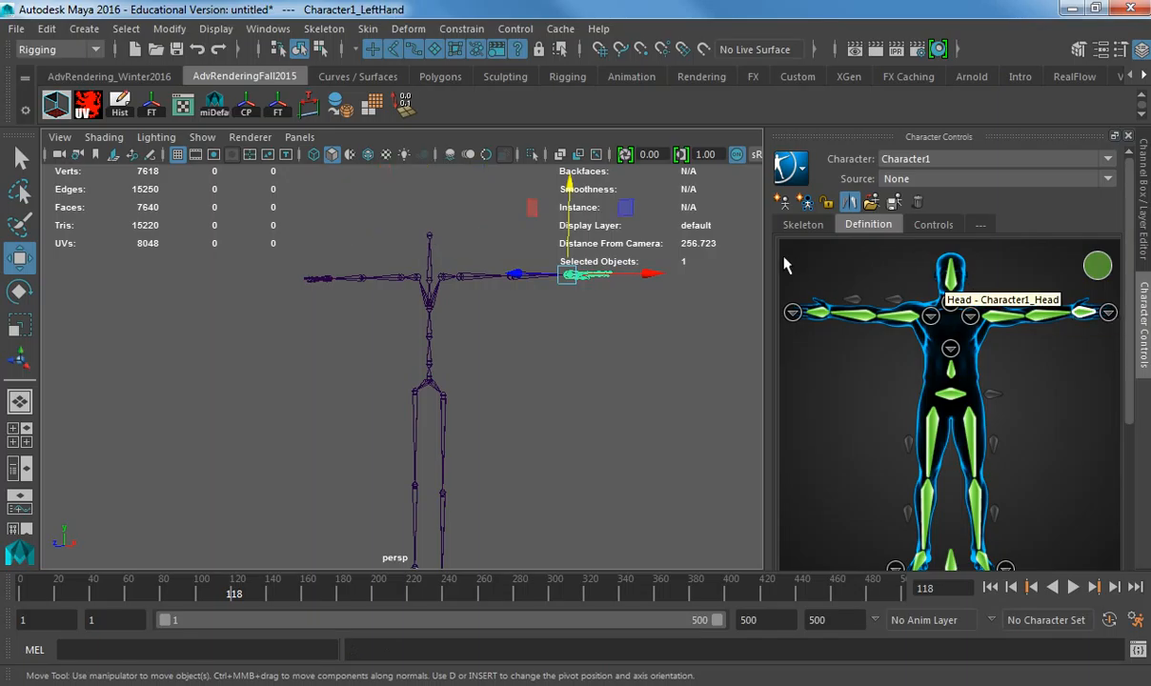
- Display the detailed hand map and select the right middle finger's joints one by one up to its tip
alt+drag(621, 308, 571, 364)
alt+right_drag(571, 364, 748, 386)
alt+middle_drag(701, 379, 545, 374)
alt+right_drag(545, 373, 601, 382)
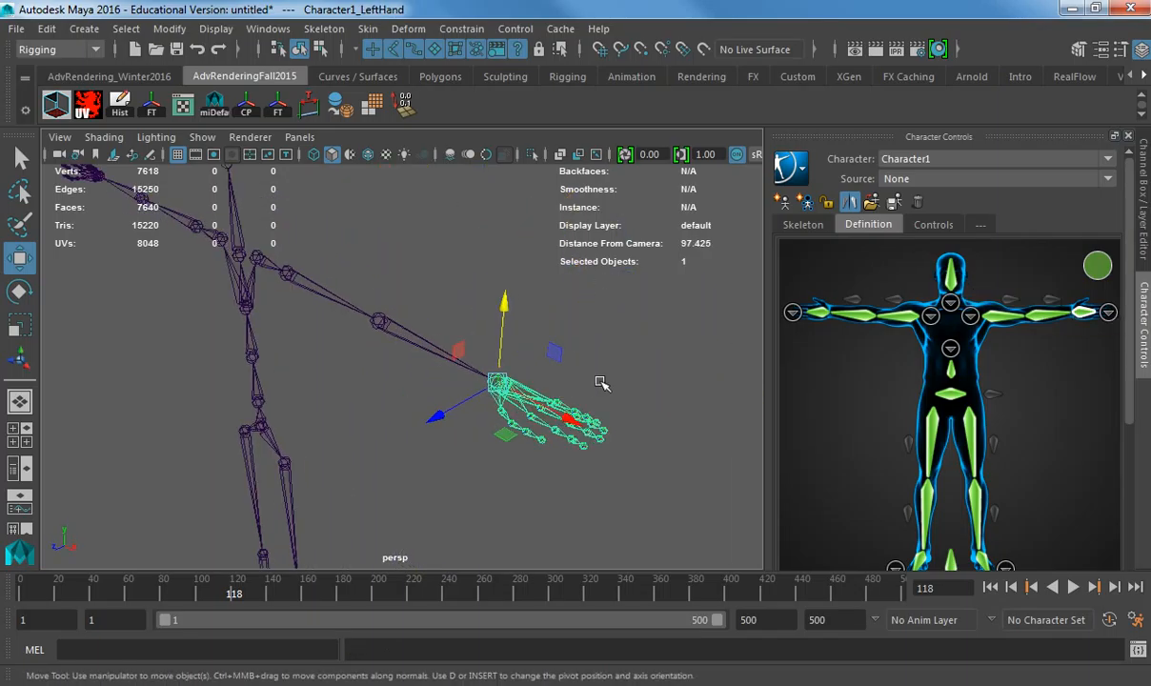
click(1108, 311)
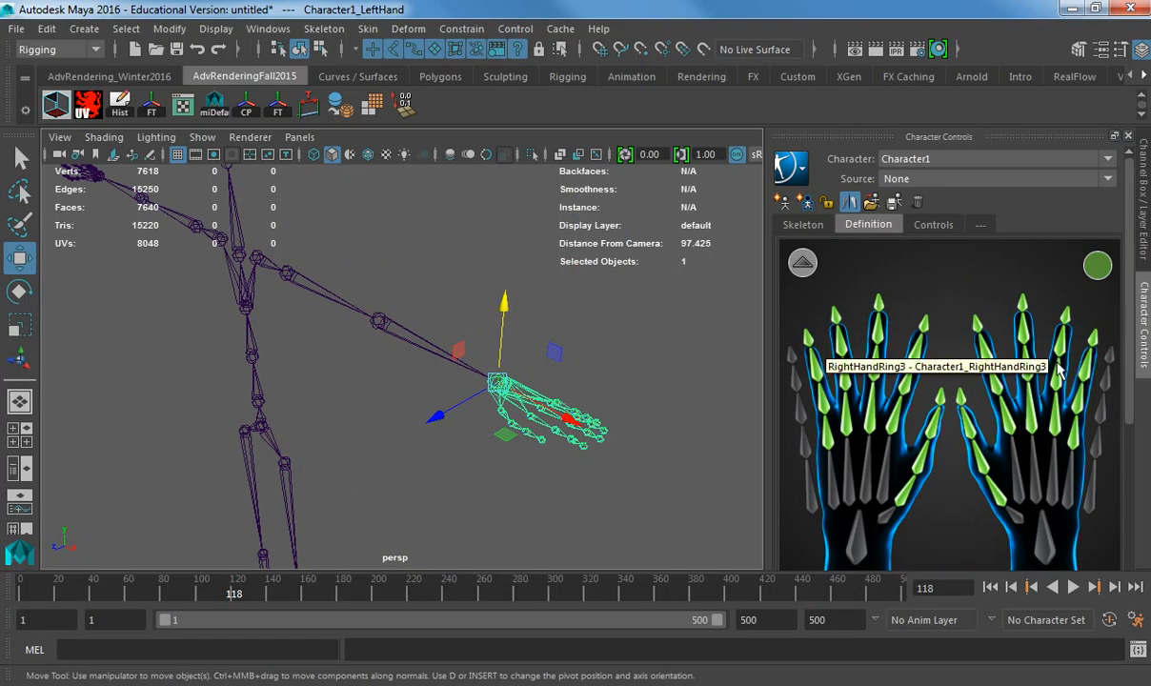
click(1028, 373)
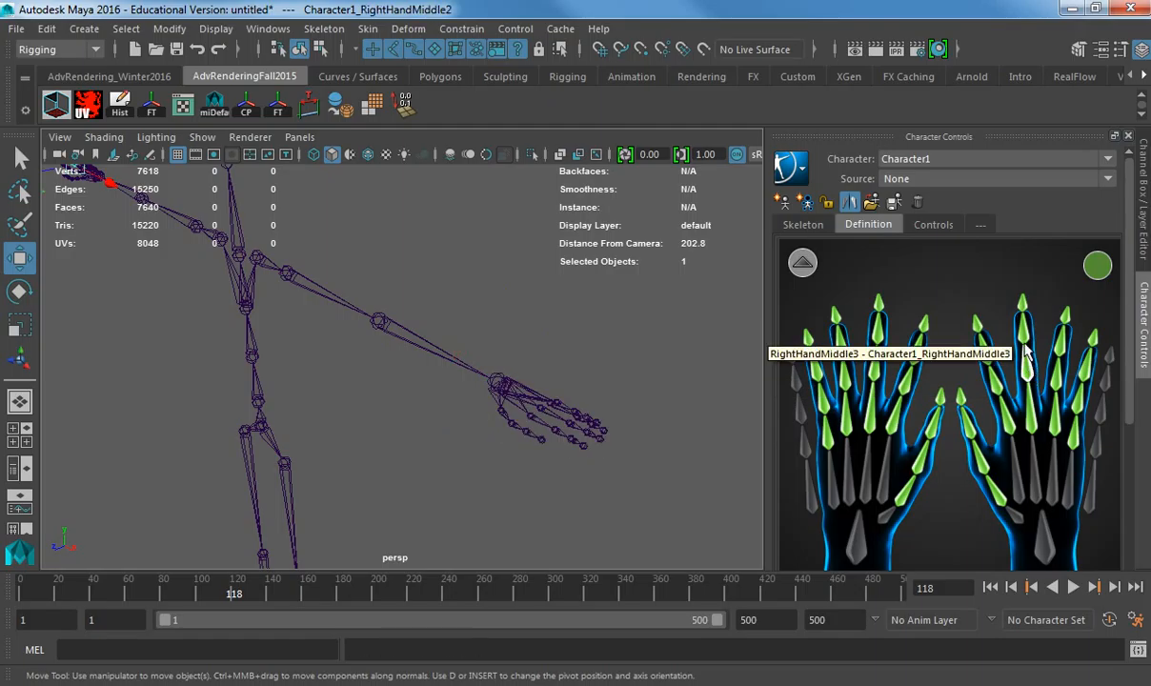
click(1023, 332)
click(1023, 305)
- Frame the right hand's fingertips and select the right index finger's joints one by one up to its tip
key(e)
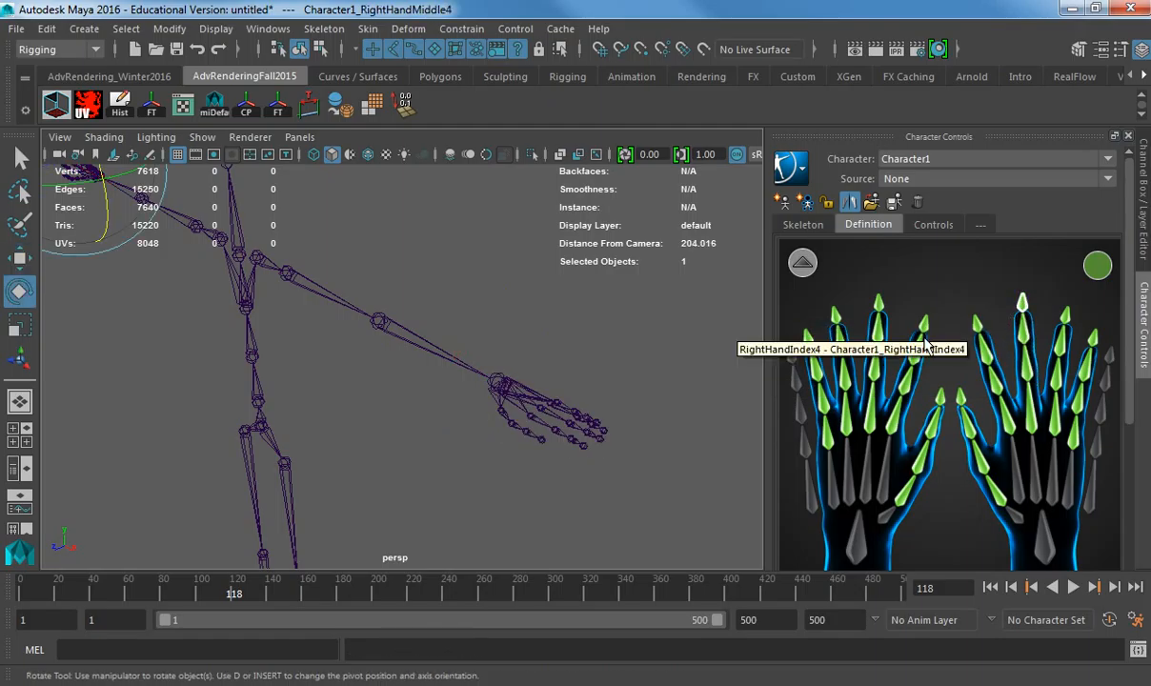
key(f)
scroll(571, 403, down, 3)
alt+middle_drag(612, 397, 566, 369)
click(1011, 415)
click(997, 381)
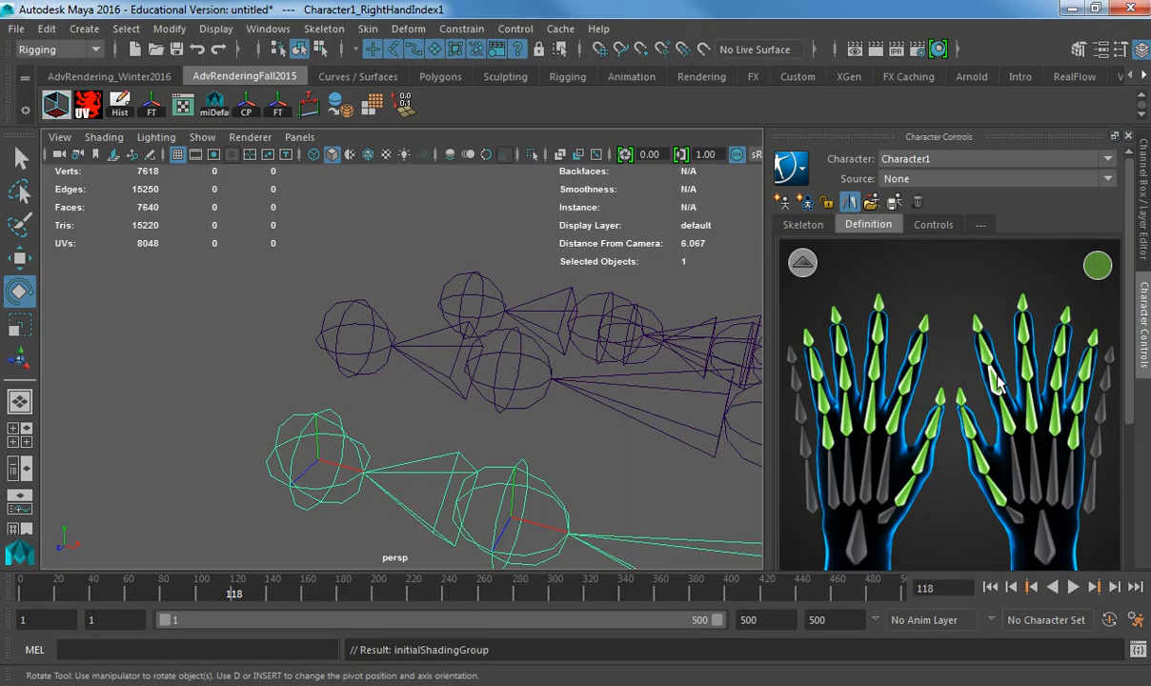
click(987, 359)
click(979, 329)
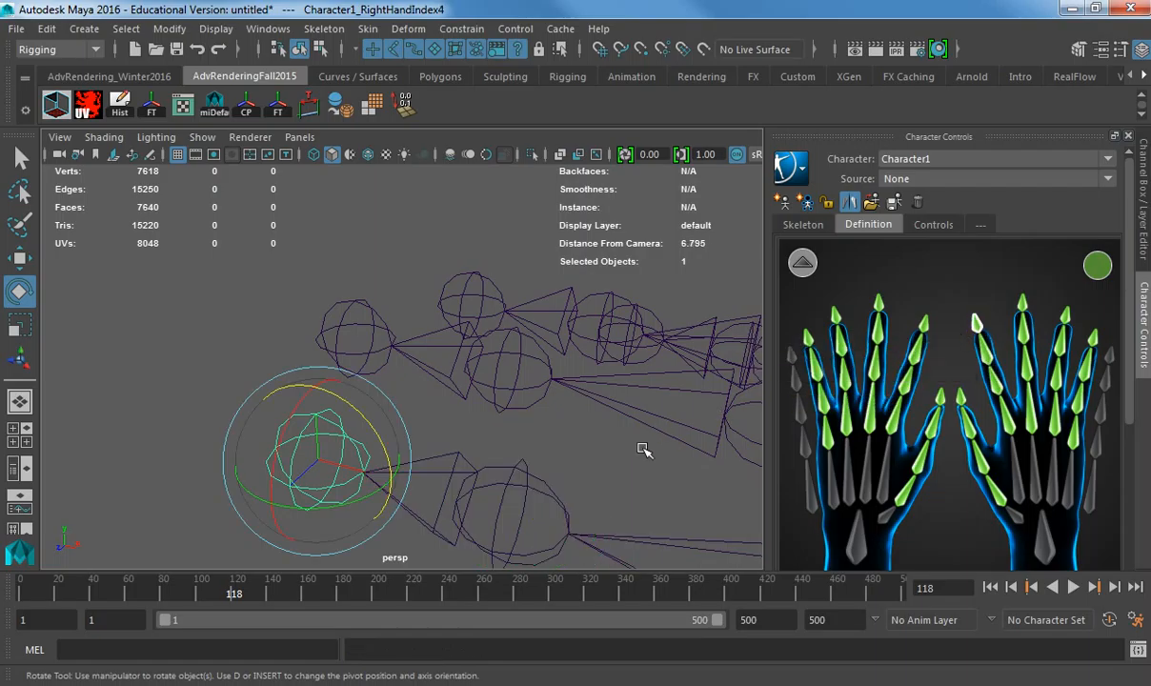
- Select the RightHandIndex2 joint and rotate it about 45 degrees around Z to bend the finger
click(992, 358)
click(998, 381)
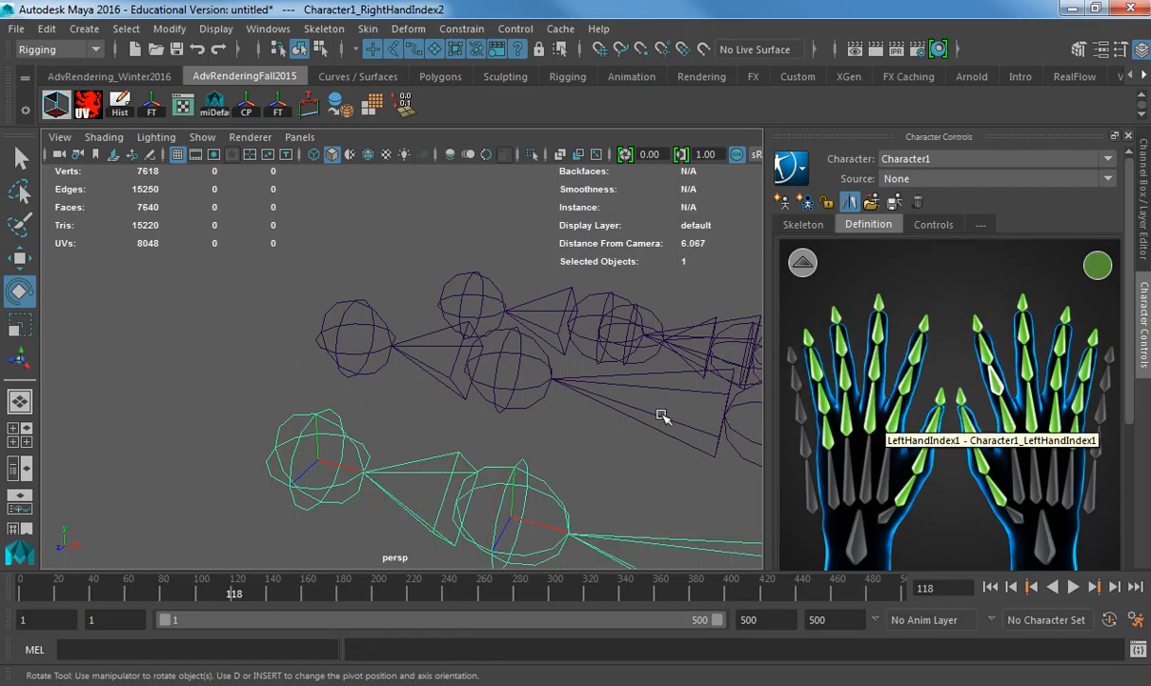
scroll(660, 416, down, 4)
alt+middle_drag(660, 416, 530, 339)
drag(606, 359, 543, 334)
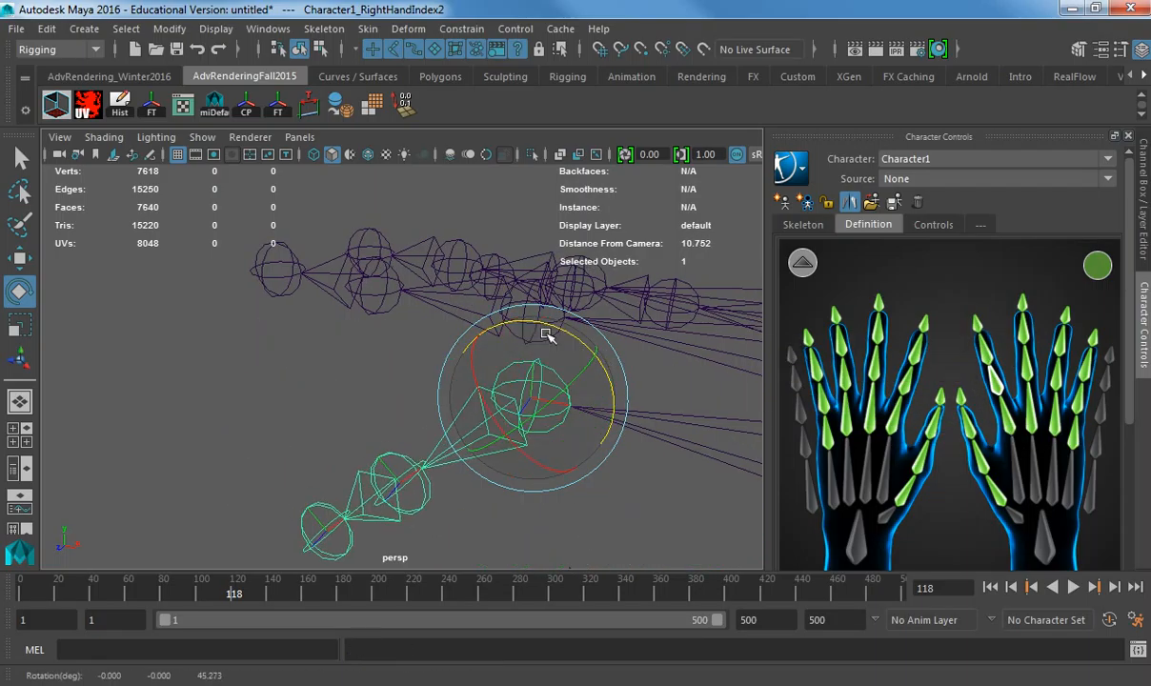
- Undo the index finger's rotation and set the character's source to Control Rig
key(ctrl+z)
click(792, 226)
click(932, 225)
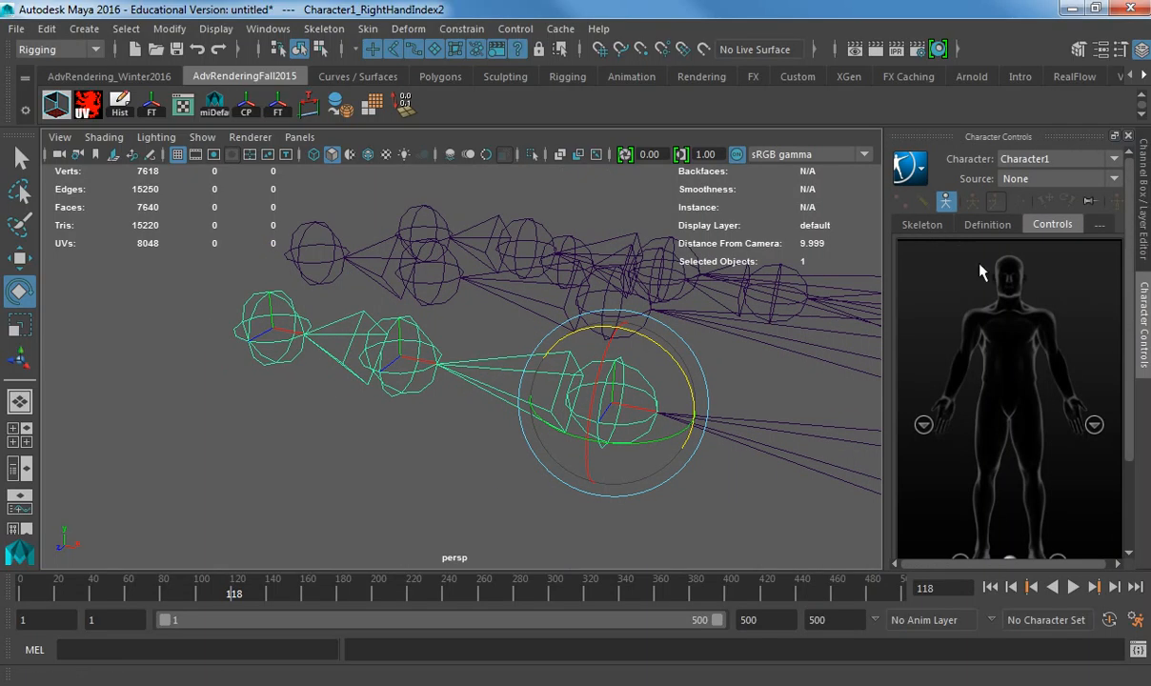
click(922, 425)
click(938, 307)
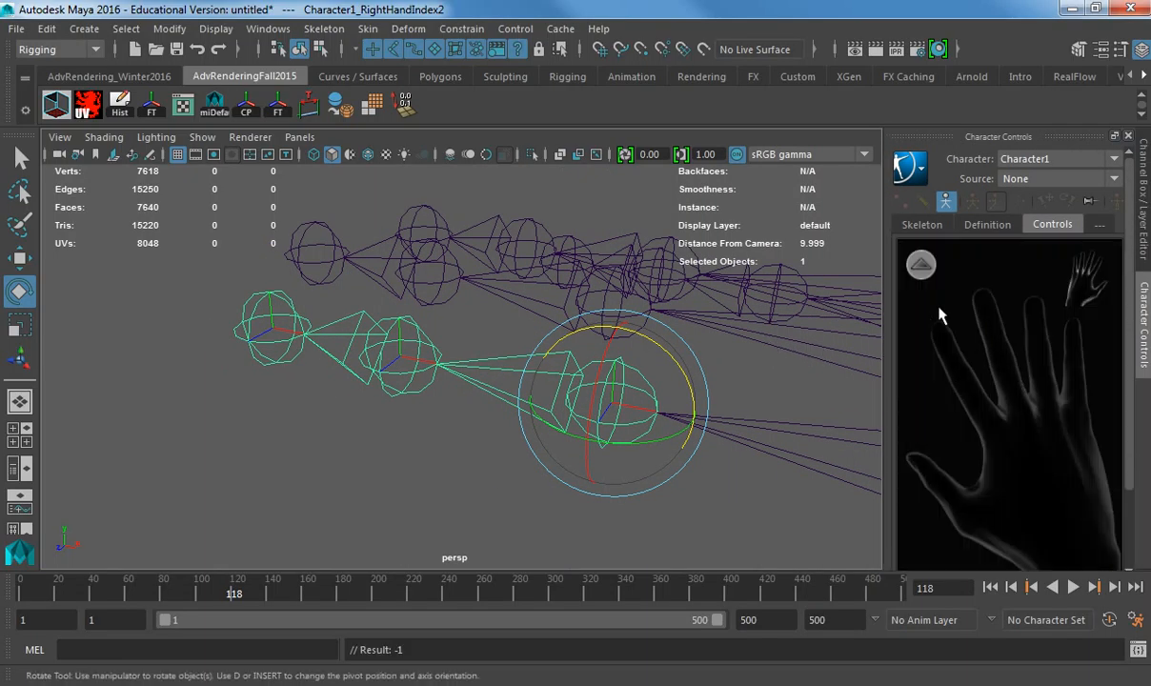
click(921, 267)
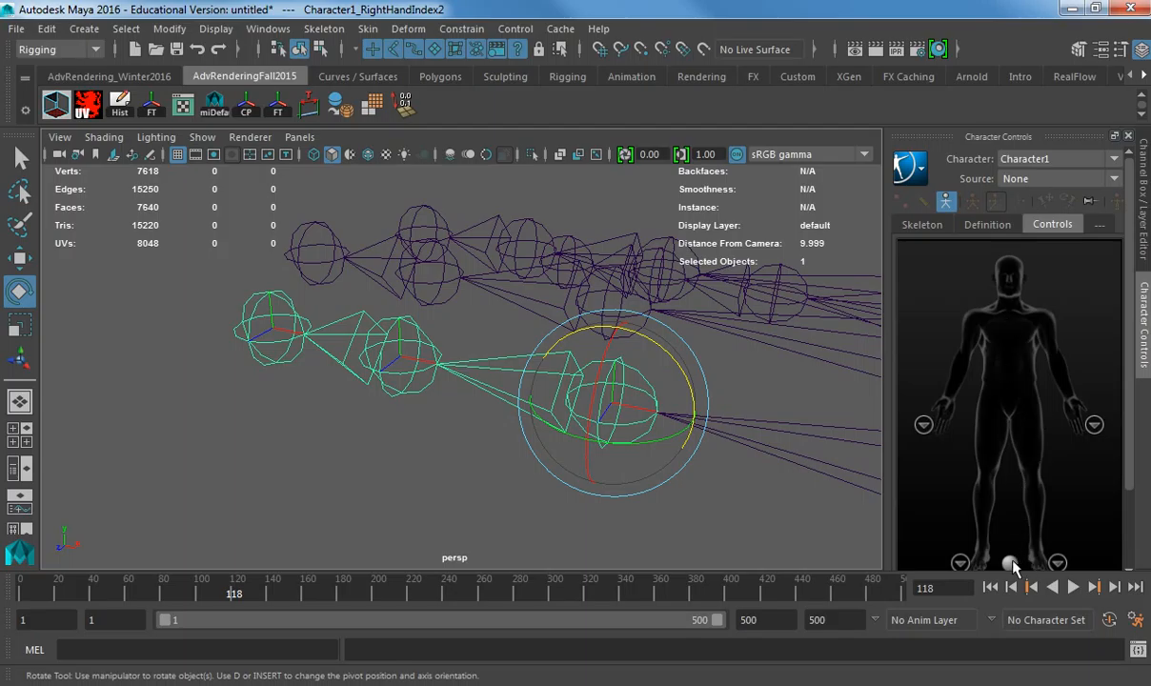
click(1016, 179)
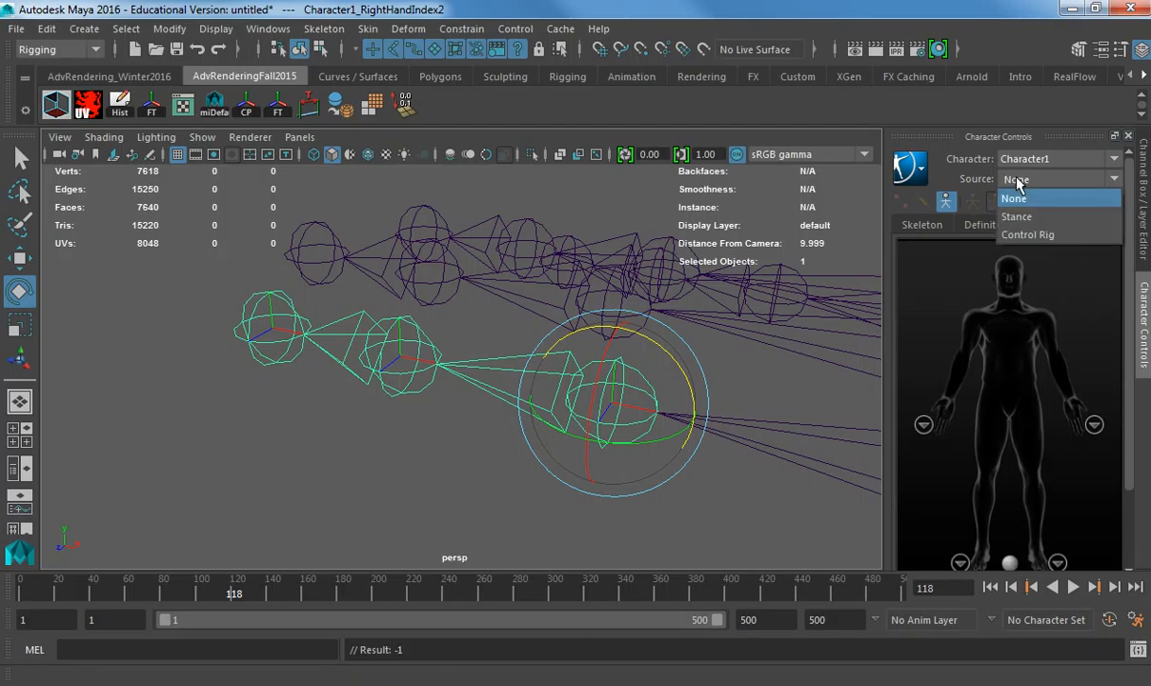
click(1021, 234)
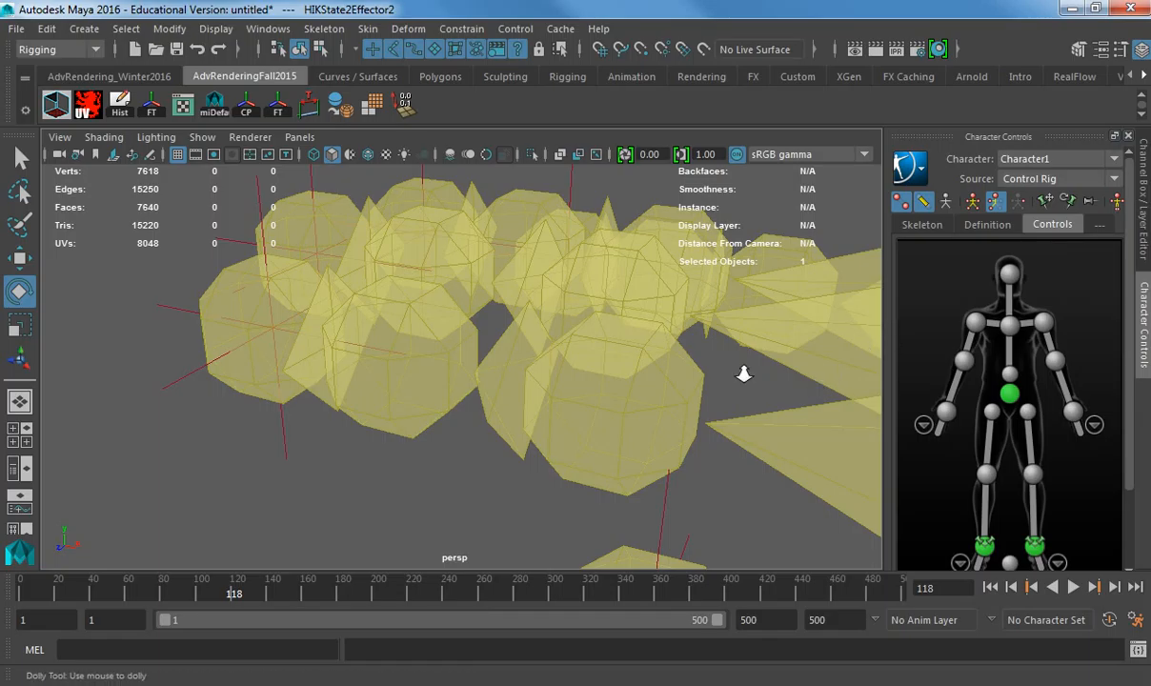
- Select the control rig's right wrist effector and frame it in the perspective view
alt+right_drag(744, 373, 555, 385)
alt+drag(555, 385, 327, 352)
alt+middle_drag(327, 352, 488, 416)
alt+right_drag(488, 416, 444, 381)
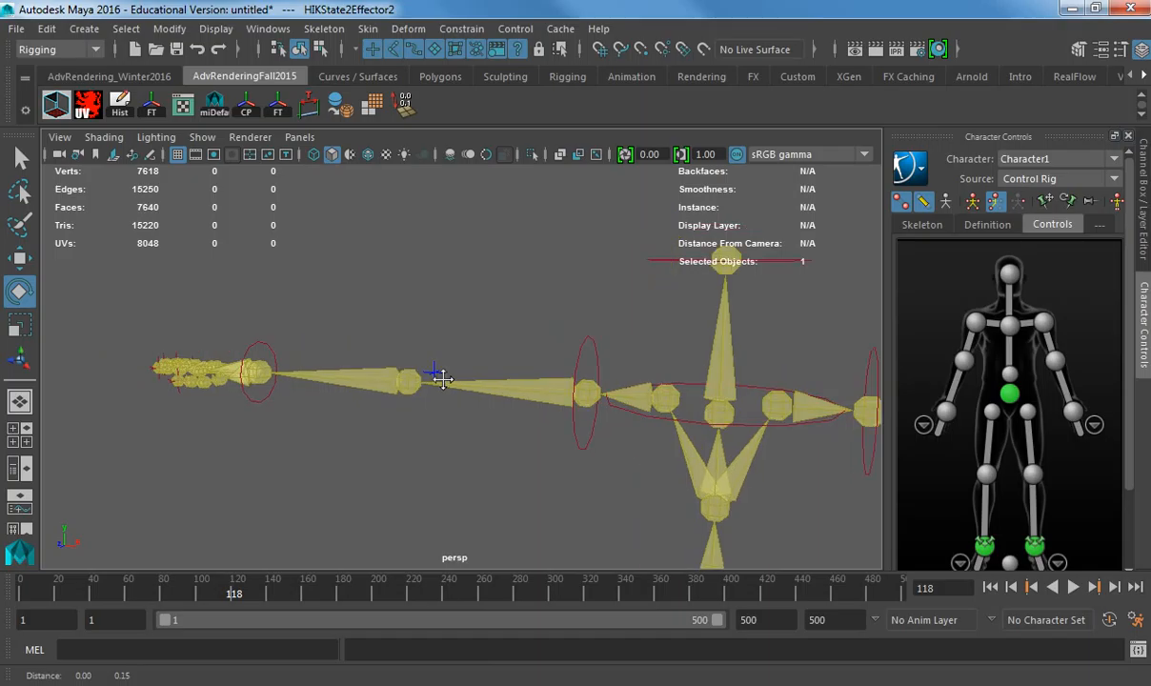
alt+middle_drag(443, 381, 500, 401)
click(250, 357)
key(f)
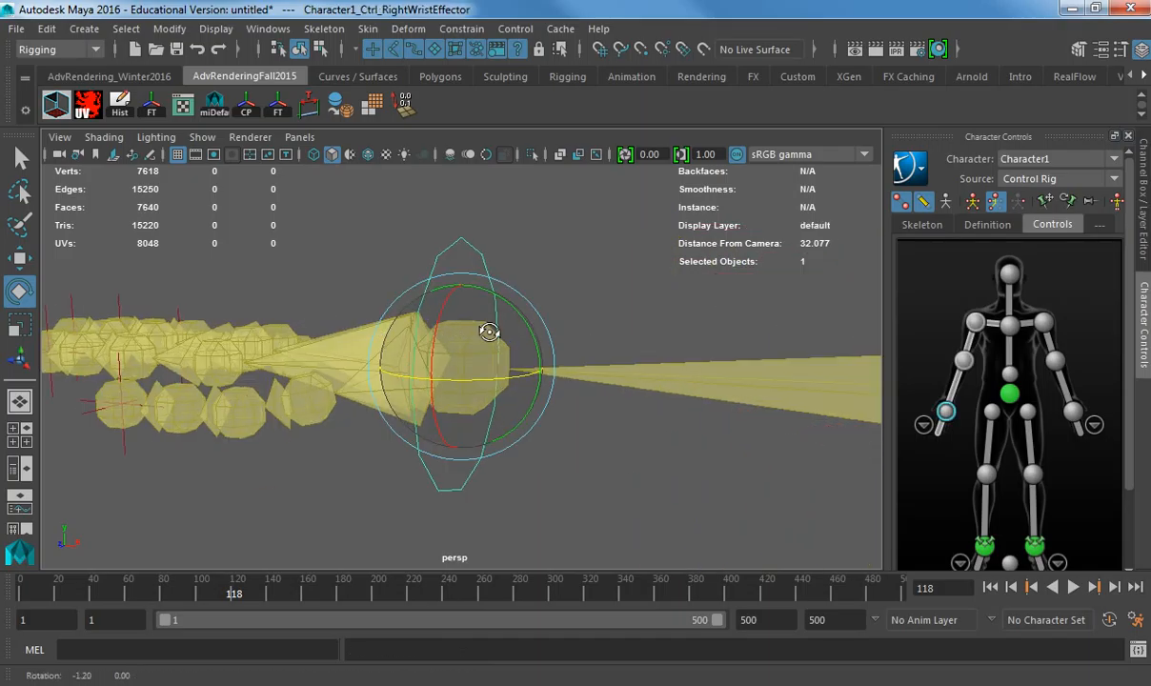
- Examine the right wrist effector's channels, from its rotation values down to pull and stiffness
click(1142, 230)
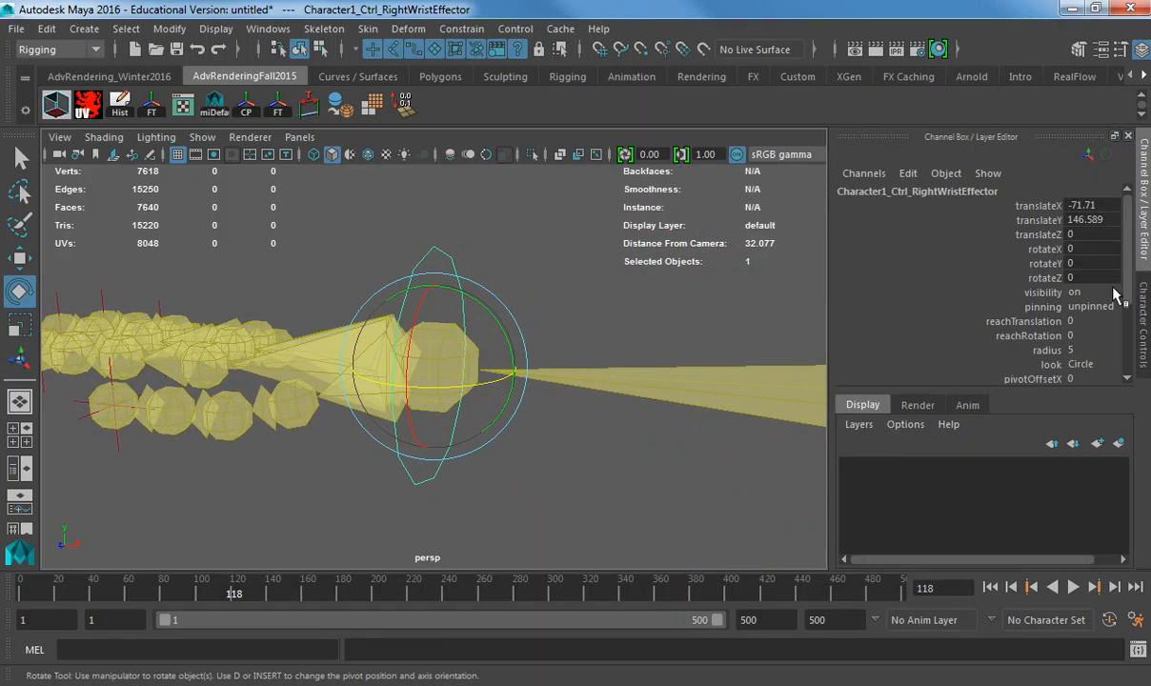
scroll(1048, 267, down, 2)
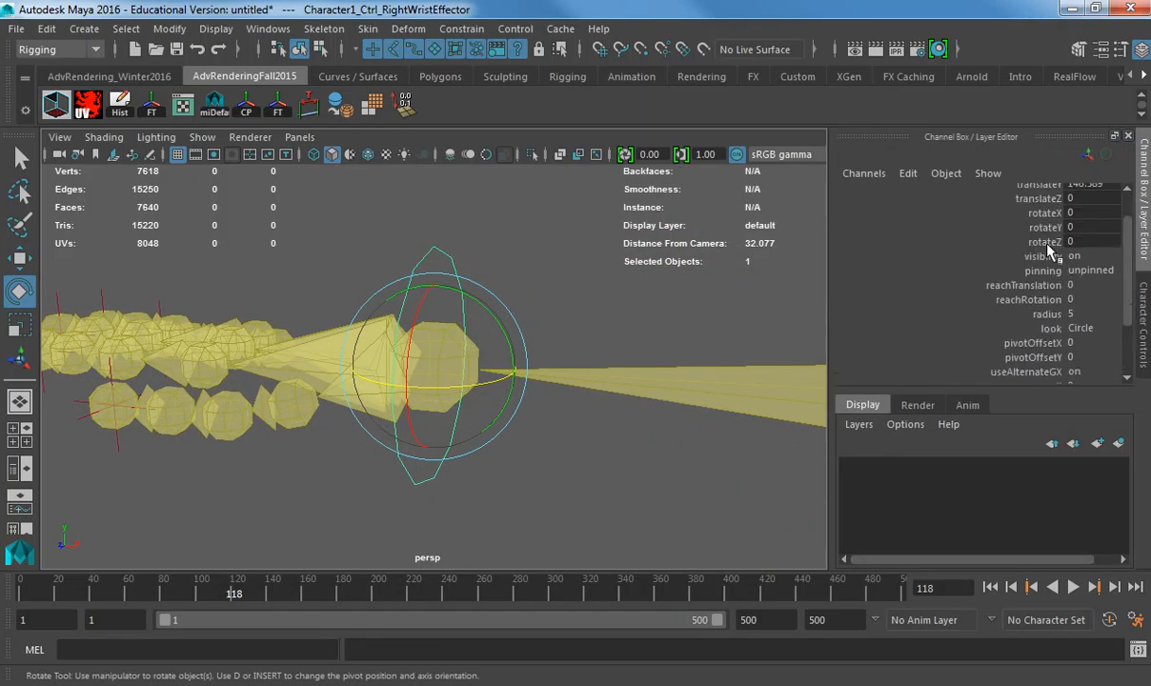
click(1044, 258)
click(1044, 272)
click(1043, 288)
click(1043, 301)
click(1044, 316)
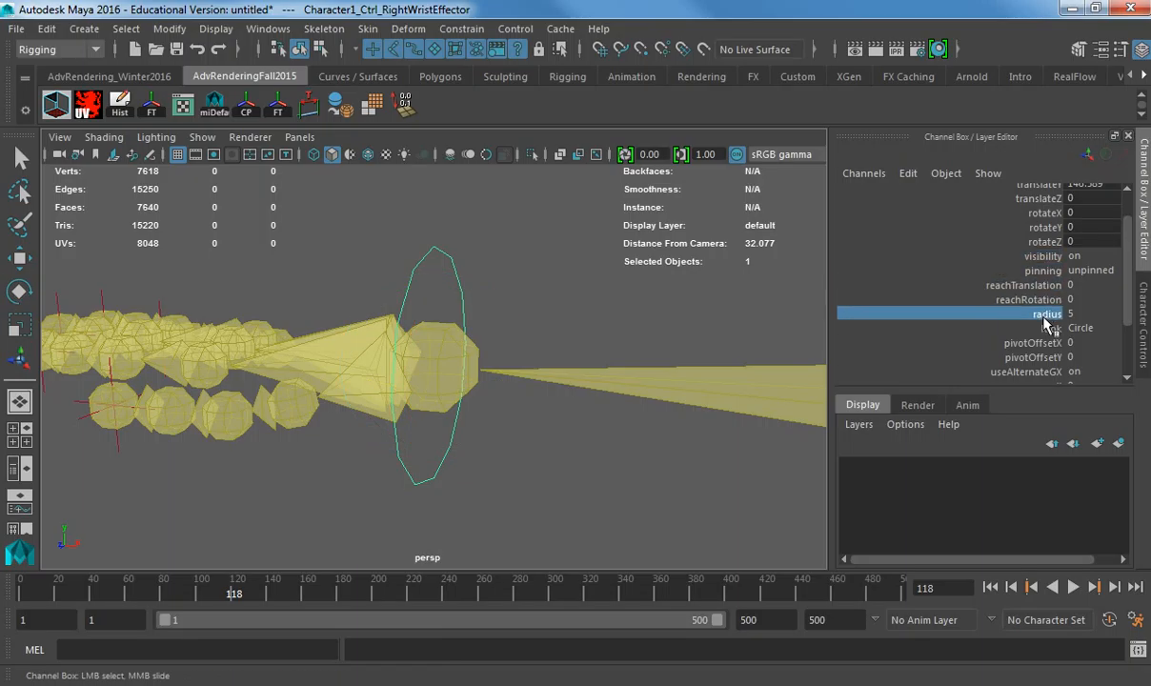
click(1044, 330)
click(1045, 354)
click(1045, 370)
scroll(1045, 366, down, 2)
click(1049, 306)
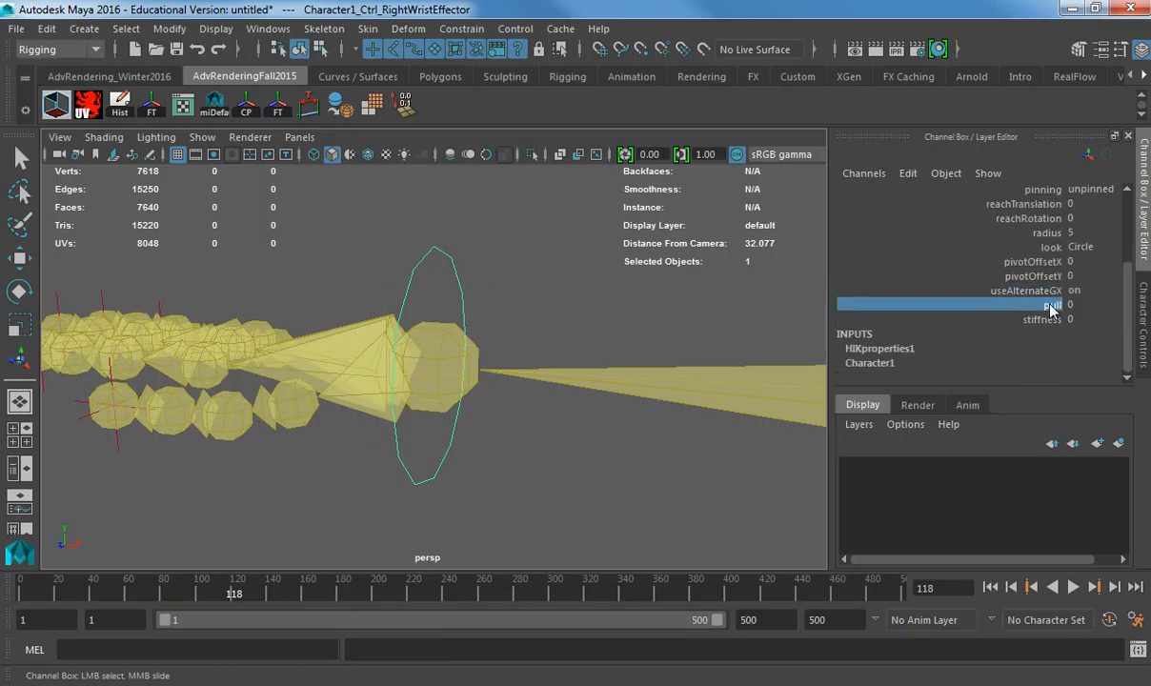
click(1043, 262)
click(1040, 247)
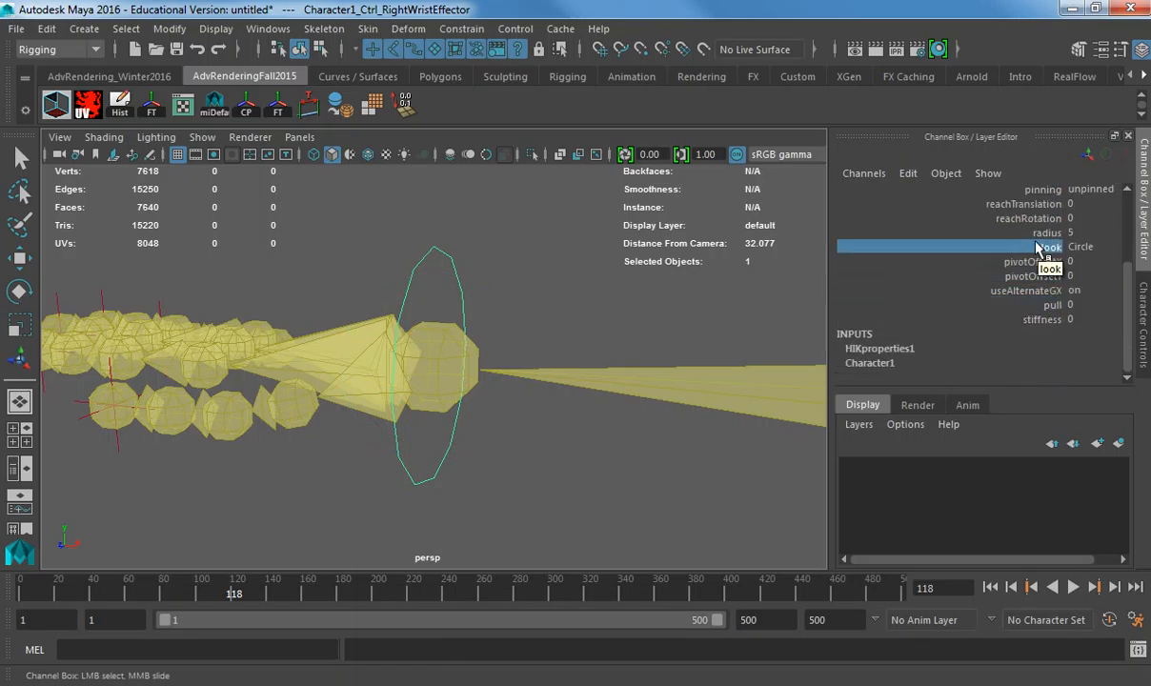
- Try moving the right thumb effector and the right hand's four other finger effectors as a group, undoing each move
alt+middle_drag(270, 286, 531, 277)
alt+drag(442, 367, 428, 368)
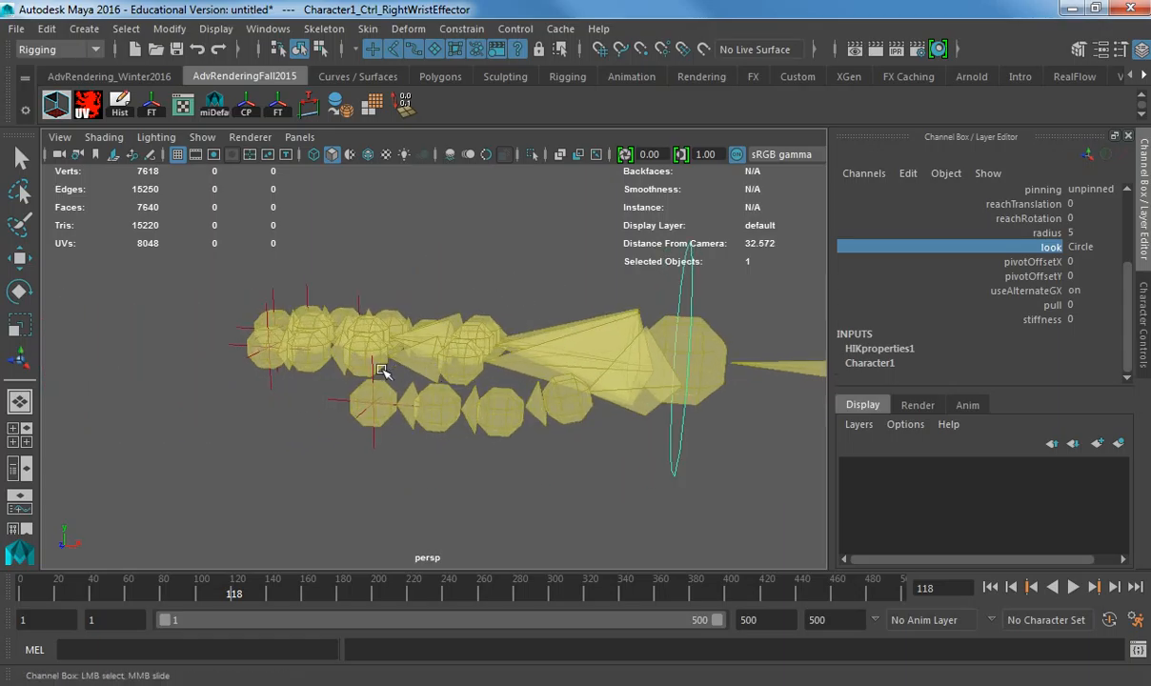
click(374, 370)
key(w)
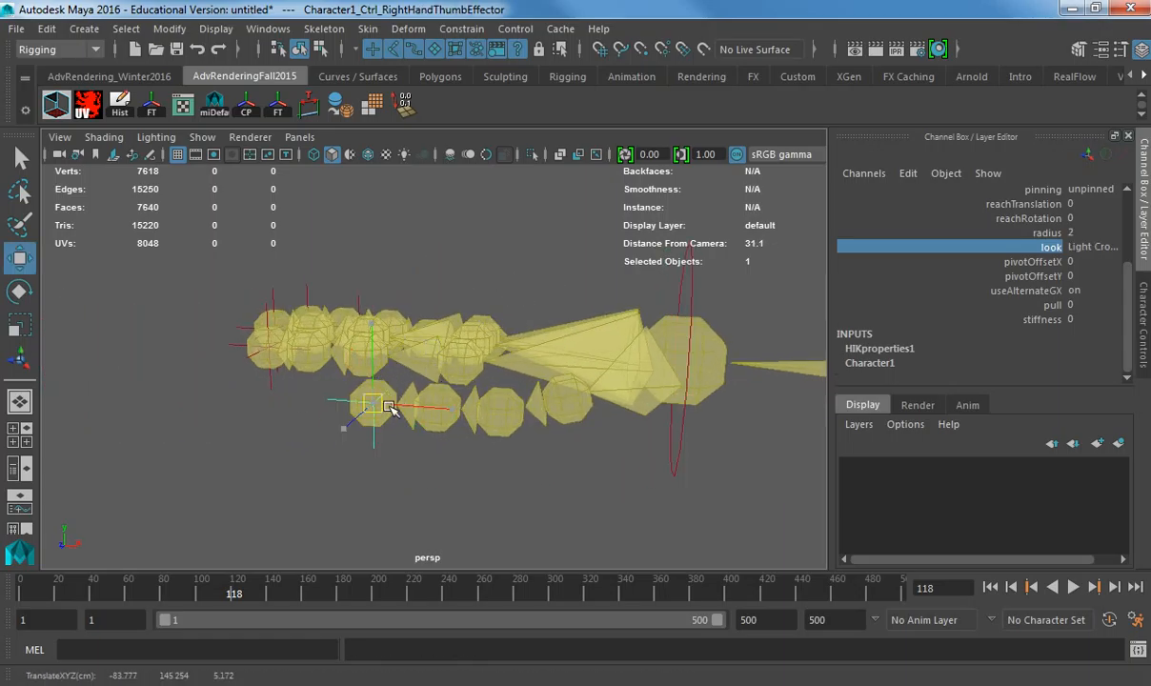
drag(404, 407, 441, 467)
key(ctrl+z)
drag(248, 308, 358, 271)
drag(359, 331, 481, 350)
key(ctrl+z)
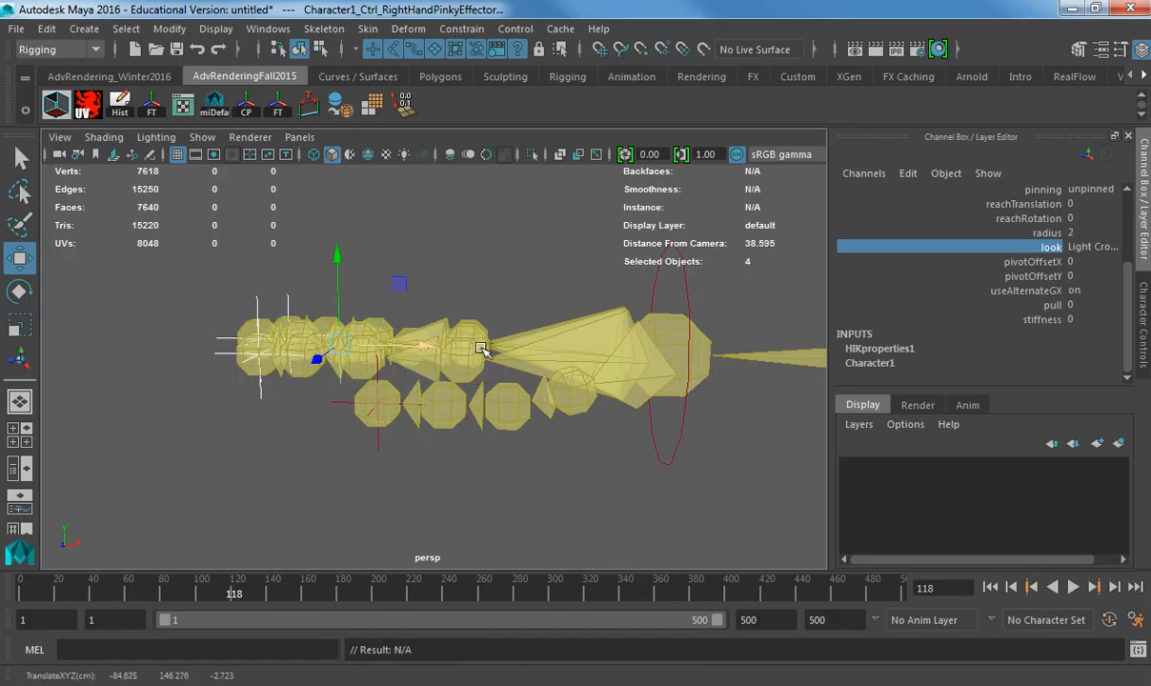
key(alt+Tab)
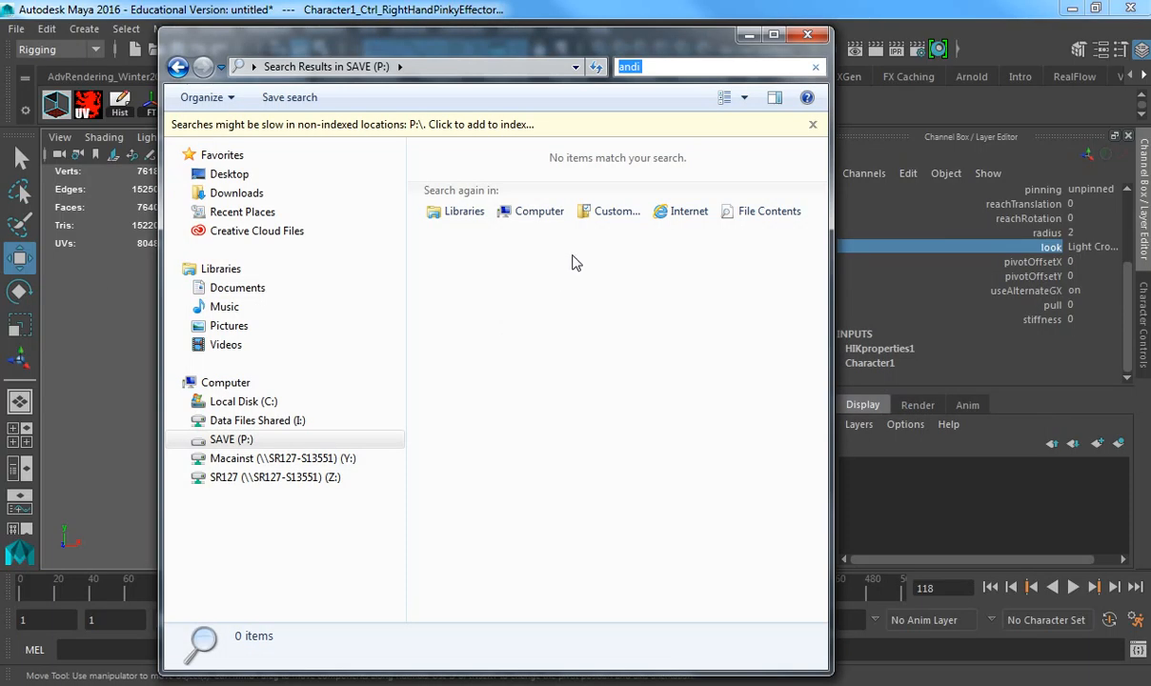
key(alt+Tab)
- Select the right wrist effector and review its translate, rotate and pinning channels
alt+right_drag(697, 328, 590, 329)
alt+middle_drag(717, 330, 615, 330)
alt+right_drag(615, 331, 533, 329)
click(459, 328)
scroll(943, 302, up, 3)
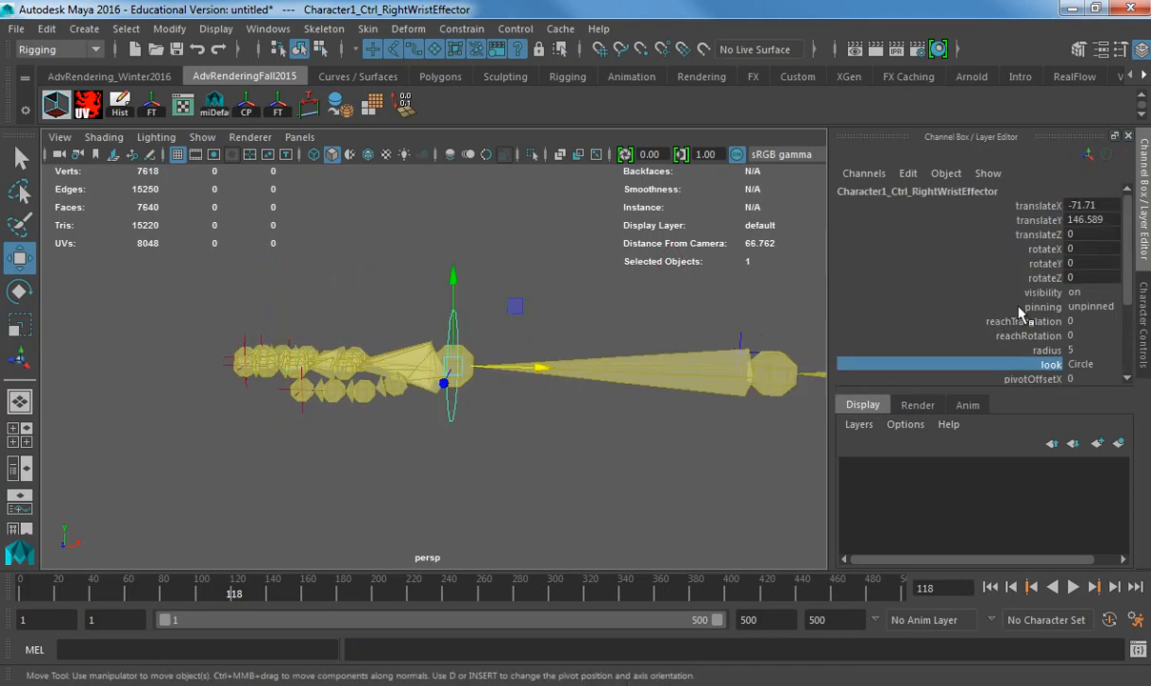
alt+right_drag(692, 339, 476, 341)
alt+middle_drag(476, 341, 185, 343)
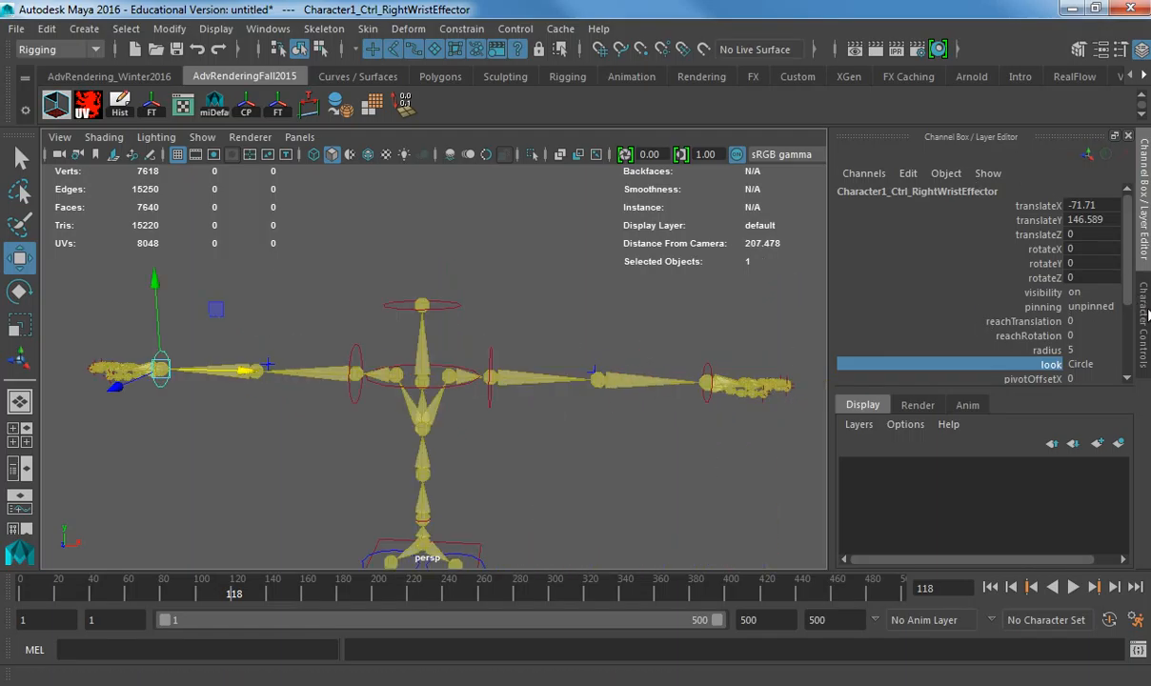
- Inspect the right hand's effectors in the control rig map and compare them with the skeleton definition's hand joints
click(1145, 312)
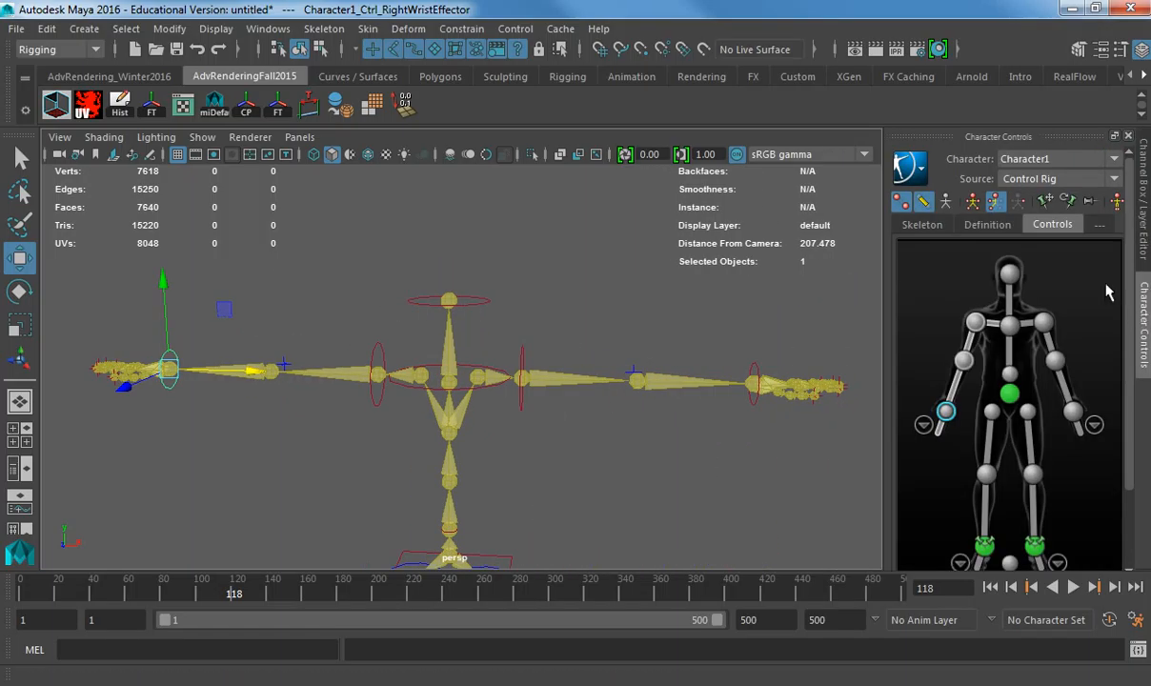
click(923, 424)
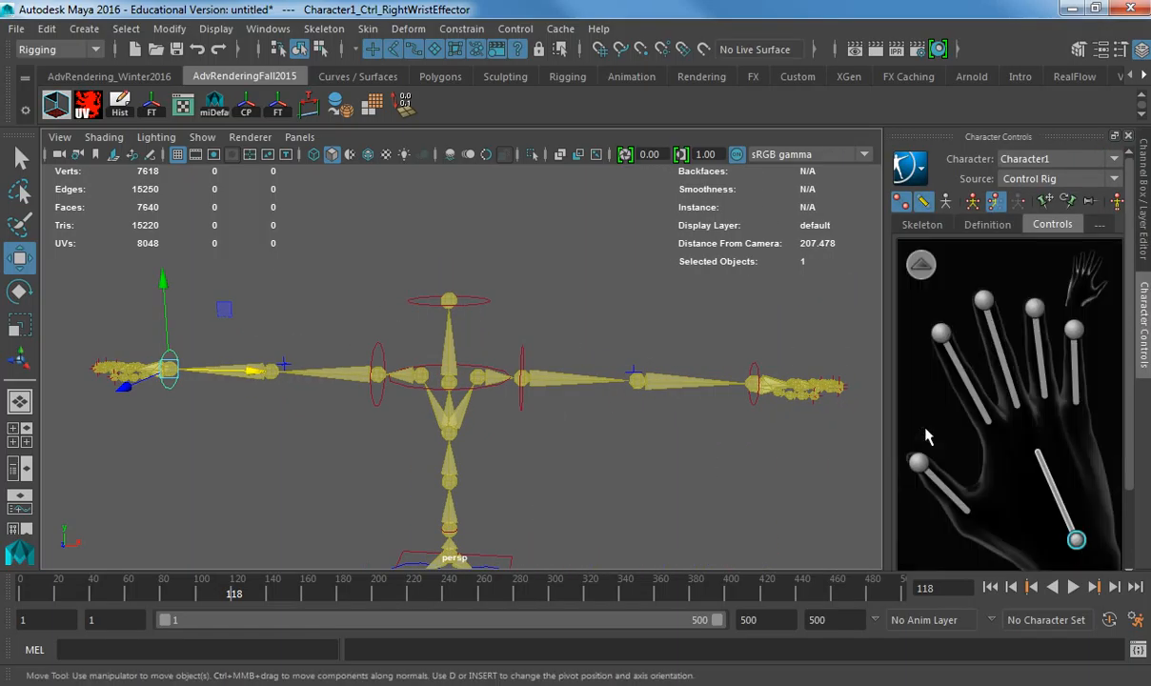
click(943, 339)
click(960, 305)
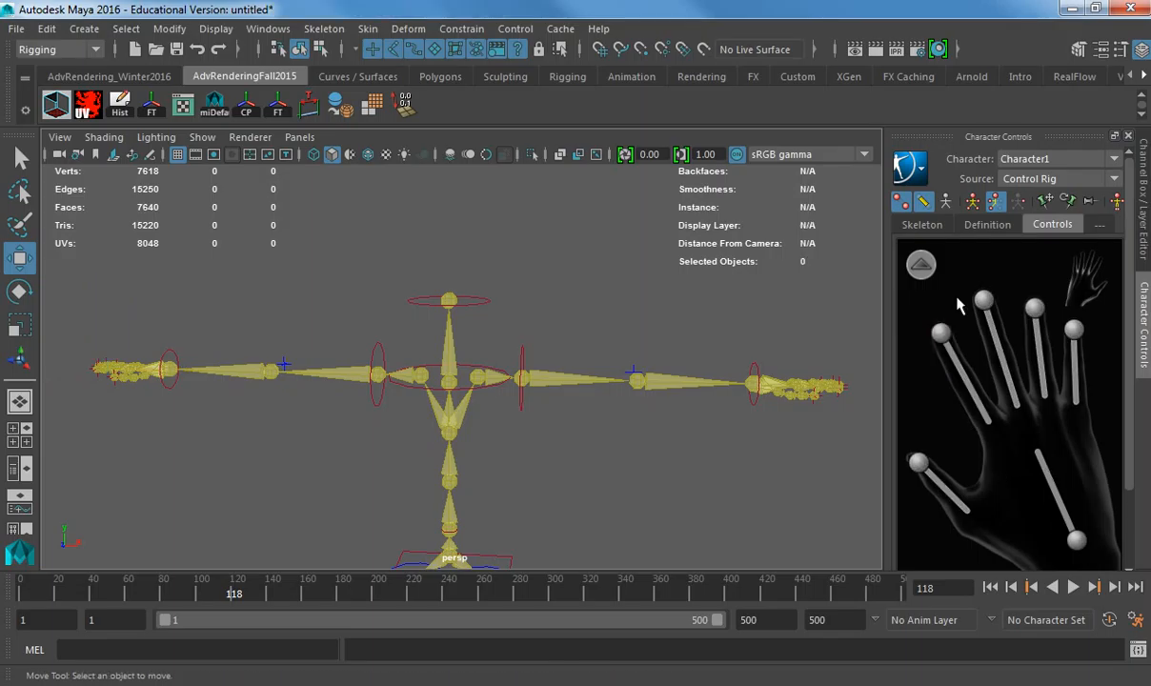
click(993, 226)
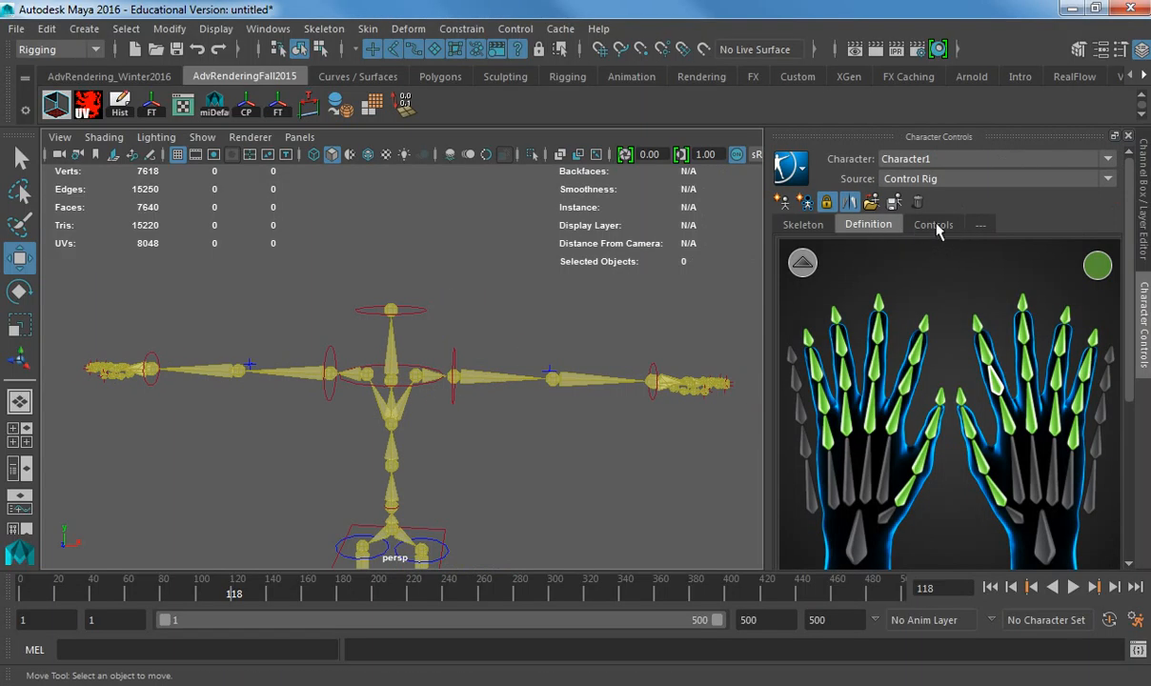
click(1049, 225)
click(921, 265)
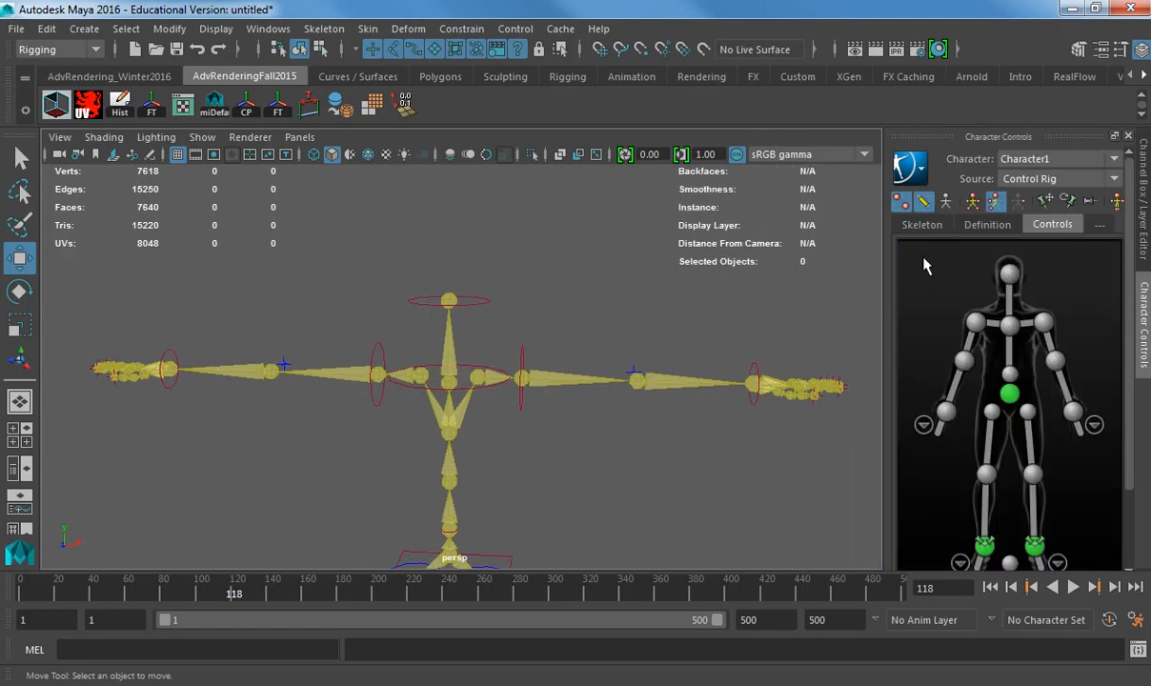
- Try moving the control rig's hips effector to bend the legs with the feet pinned
click(1009, 563)
alt+middle_drag(718, 403, 729, 195)
scroll(550, 353, down, 3)
click(512, 366)
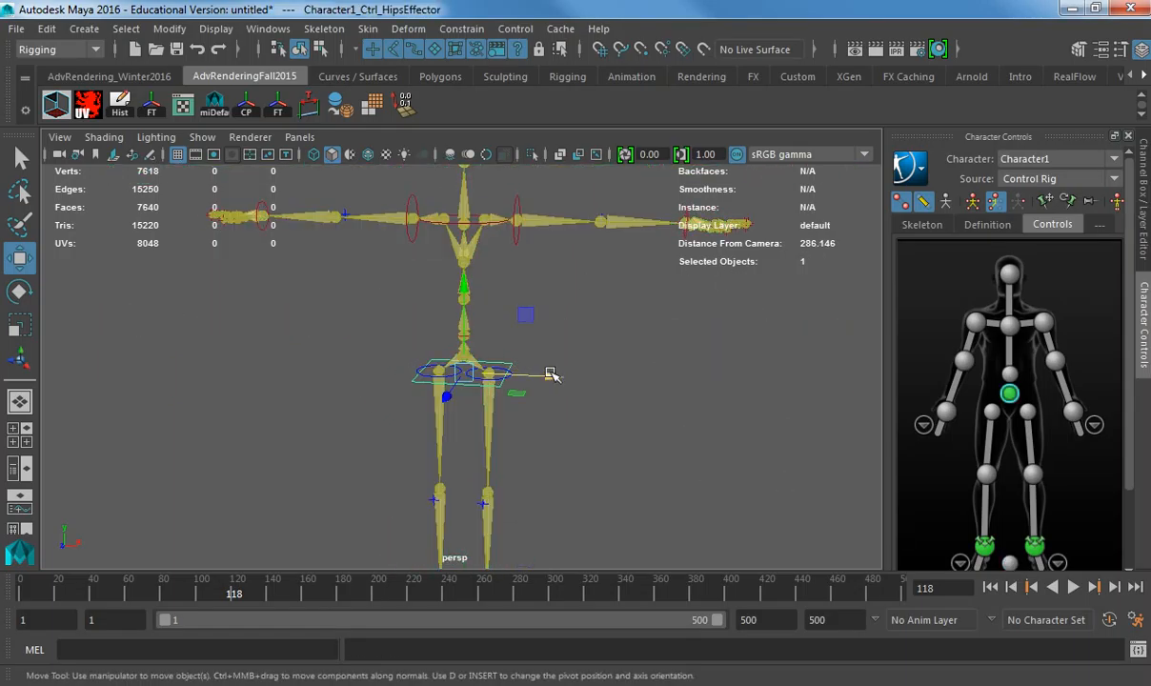
drag(547, 369, 444, 367)
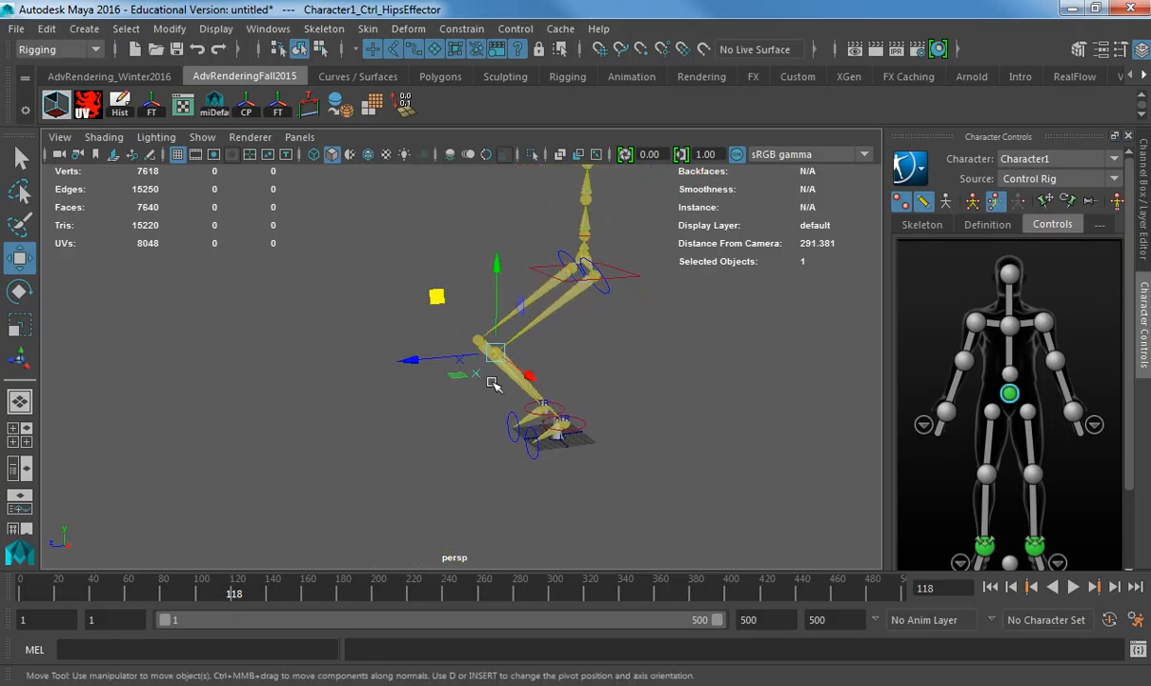
- Try moving the left knee effector and undo the move
click(527, 371)
drag(527, 371, 556, 388)
key(ctrl+z)
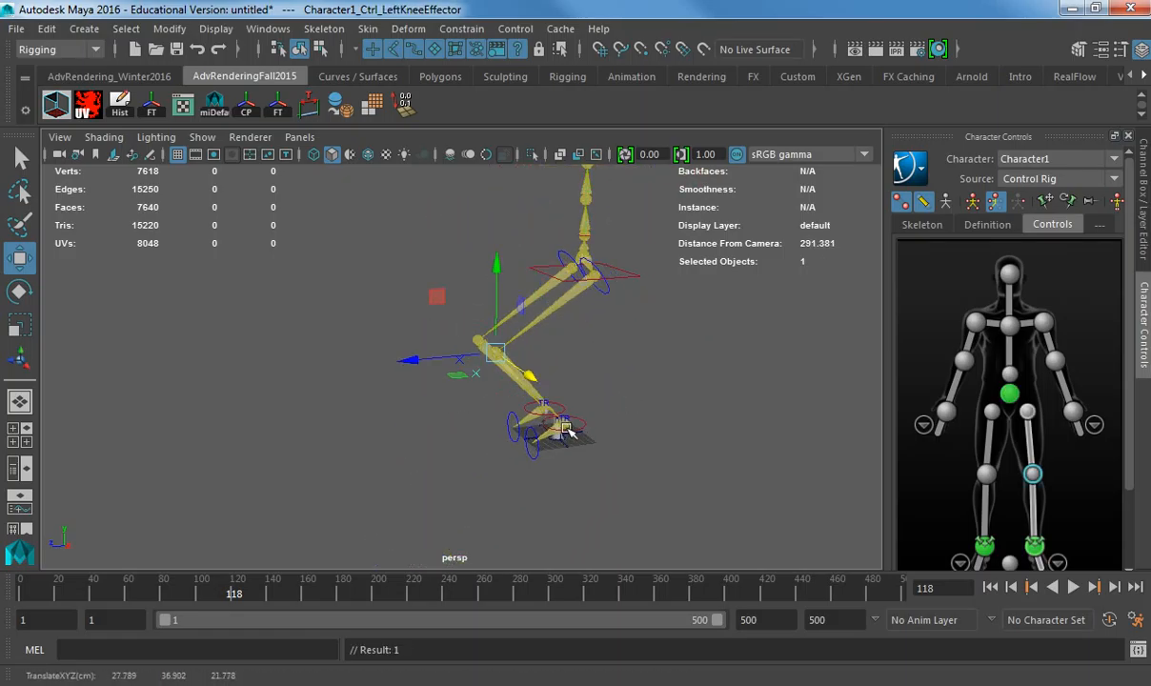
- Select the left ankle effector for rotation and review its pinning and reach channels
click(565, 428)
key(e)
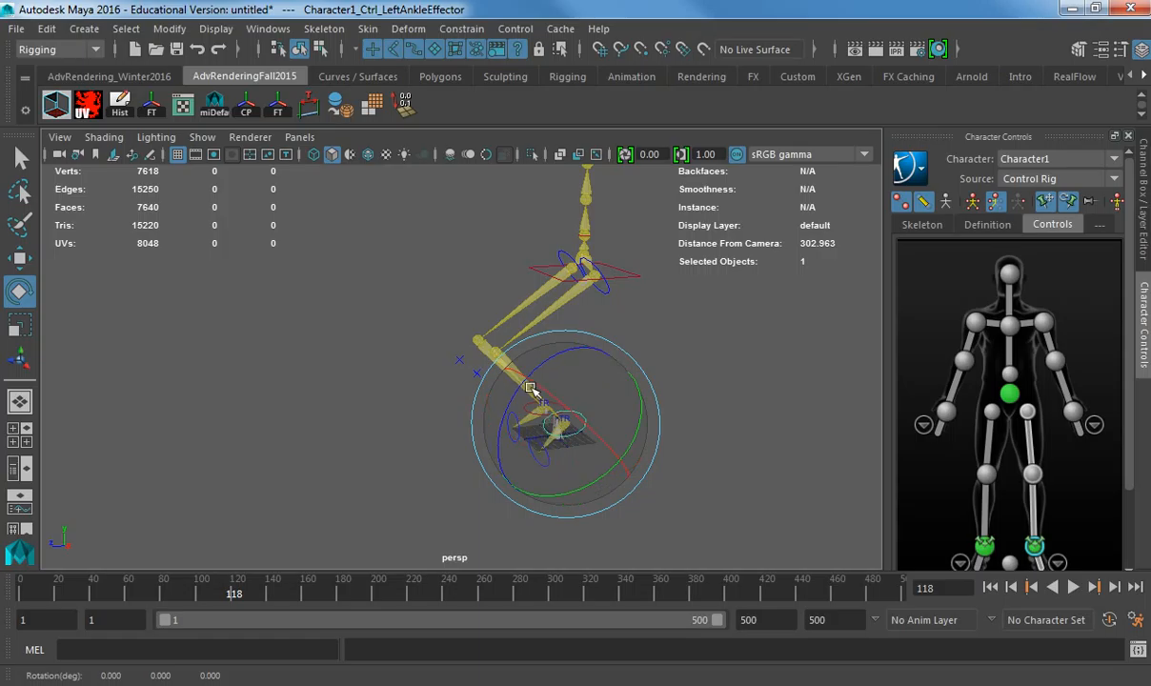
click(1139, 233)
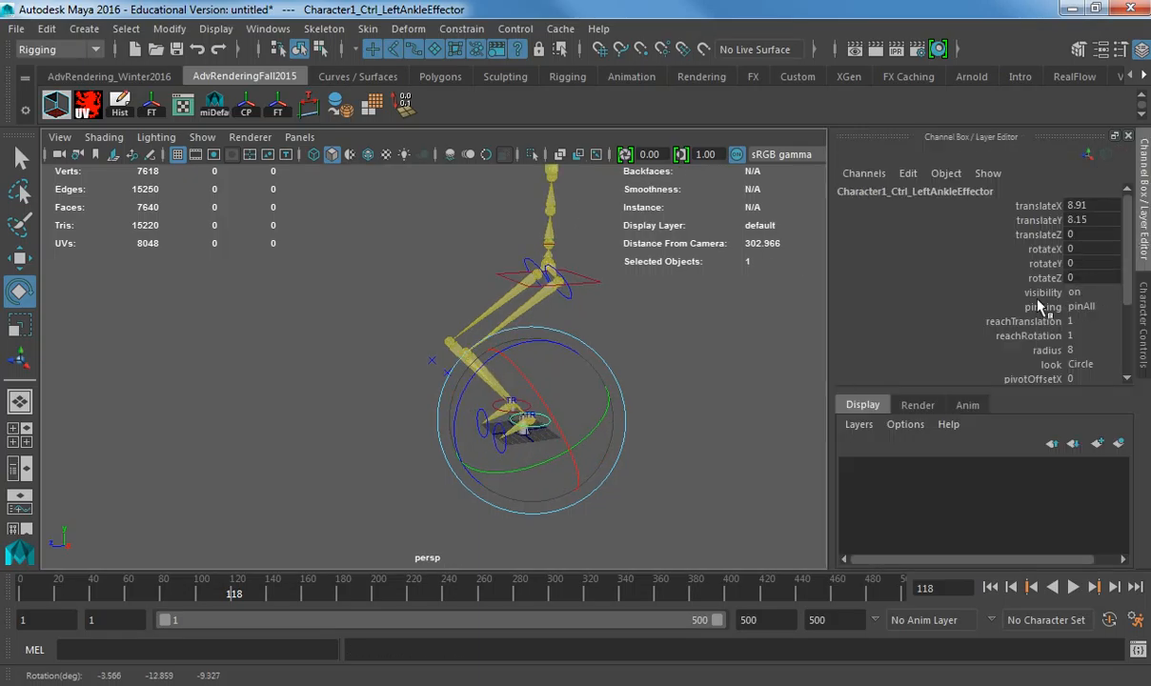
scroll(1041, 267, down, 3)
- Select the left foot effector, try raising it and undo the move
alt+right_drag(557, 398, 641, 326)
alt+drag(641, 325, 715, 355)
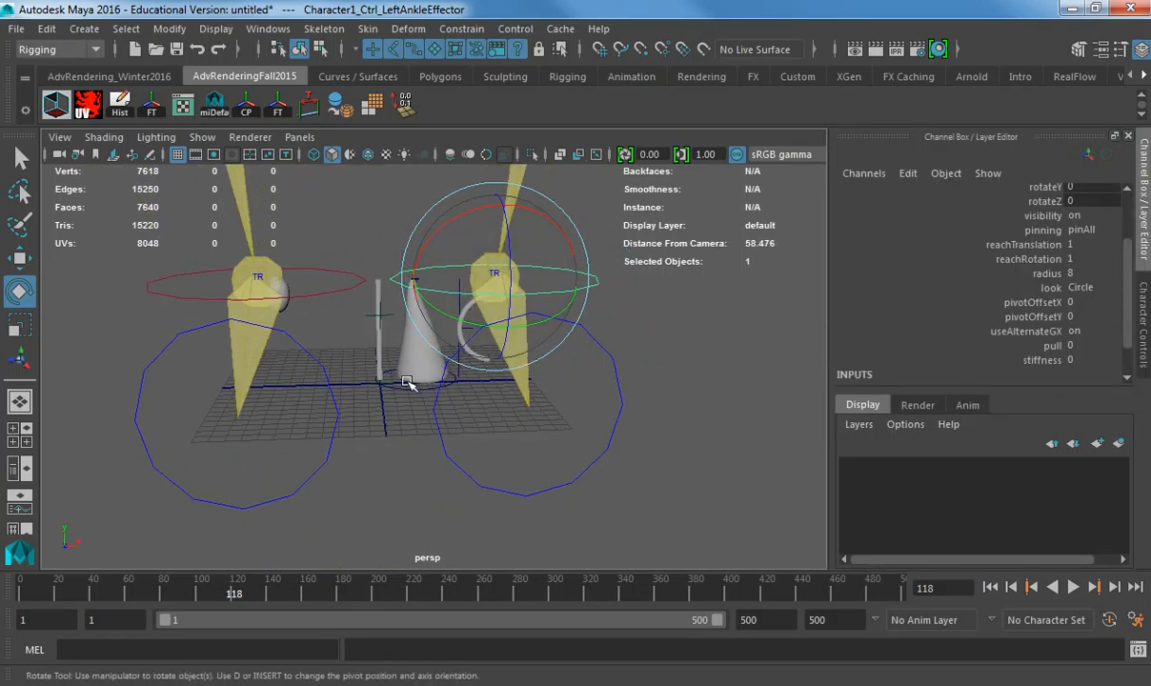
click(414, 384)
drag(560, 432, 624, 481)
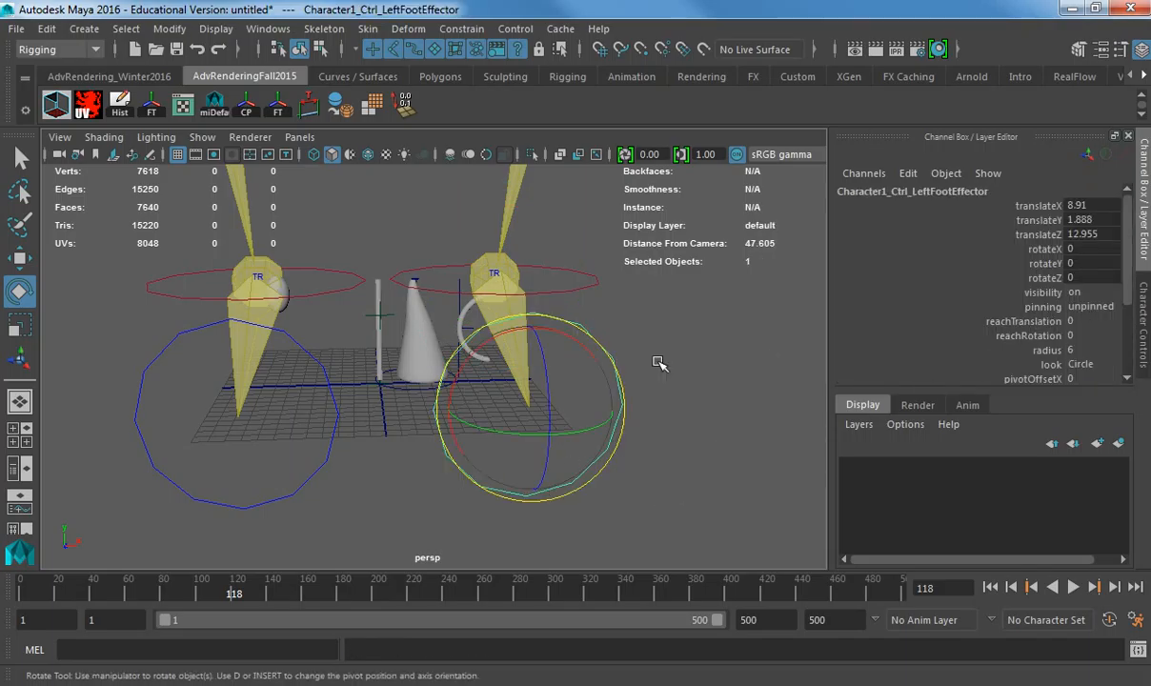
key(w)
mouse_move(532, 322)
mouse_down()
mouse_move(539, 251)
mouse_move(539, 314)
mouse_up()
key(ctrl+z)
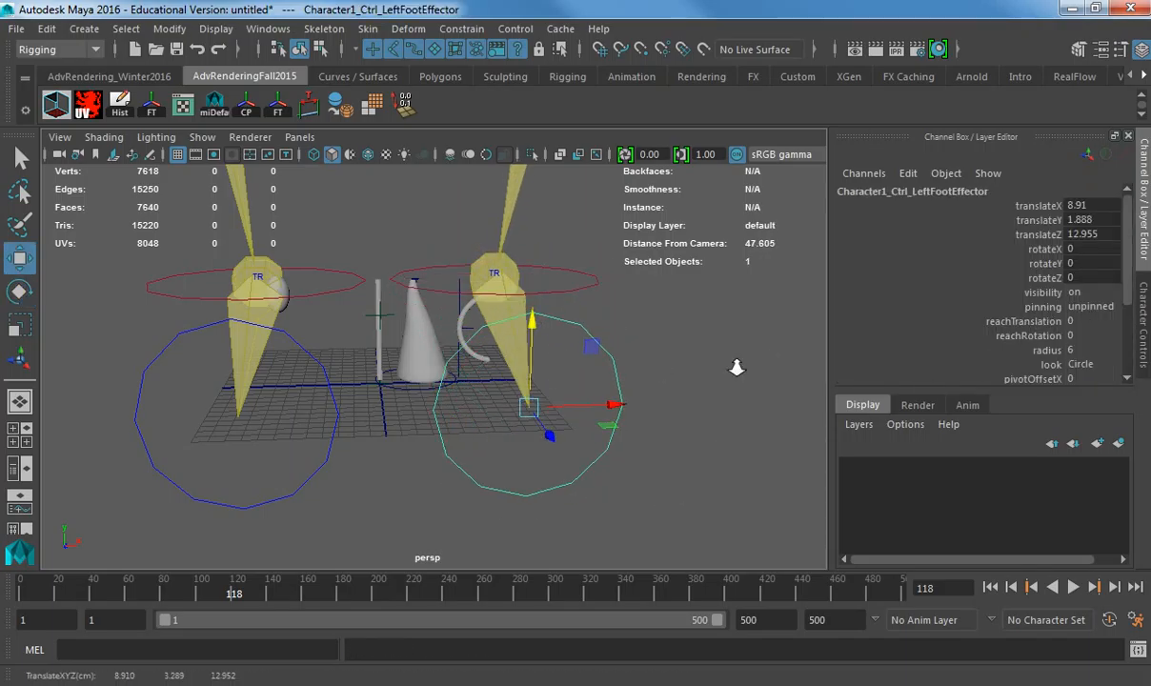
- Undo the remaining control rig pose changes and clear the selection
alt+right_drag(738, 366, 383, 332)
alt+middle_drag(382, 329, 384, 472)
key(ctrl+z)
key(ctrl+z)
key(ctrl+z)
key(ctrl+z)
key(ctrl+z)
key(ctrl+z)
key(ctrl+z)
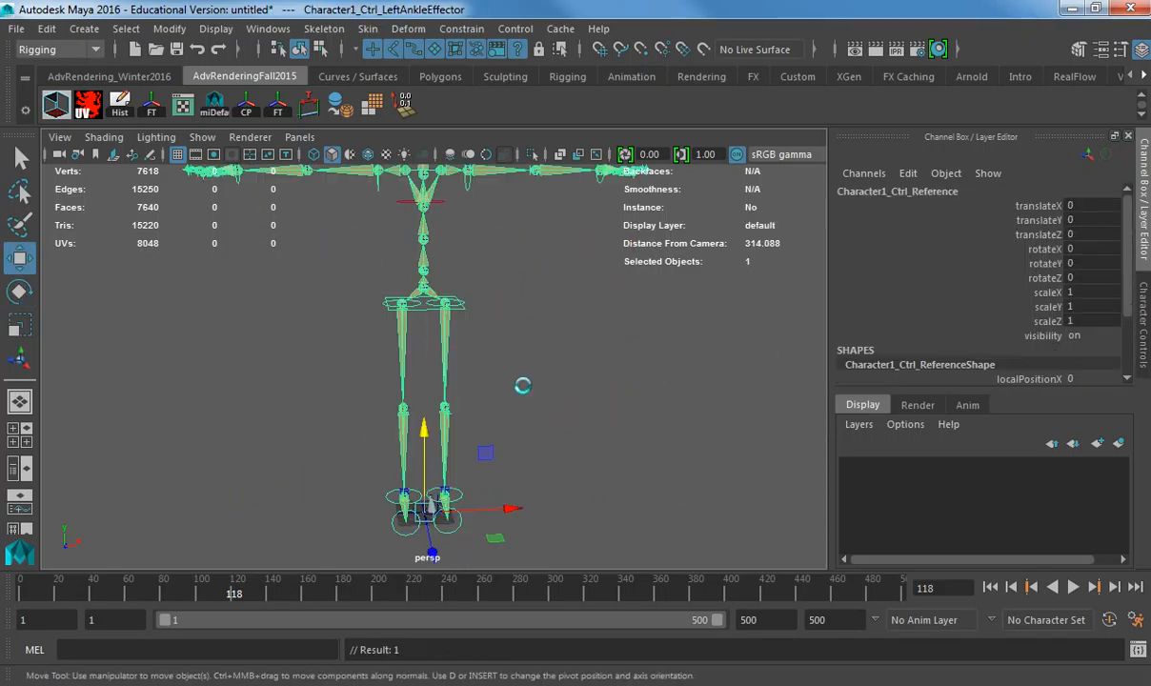
click(583, 363)
alt+middle_drag(383, 343, 368, 423)
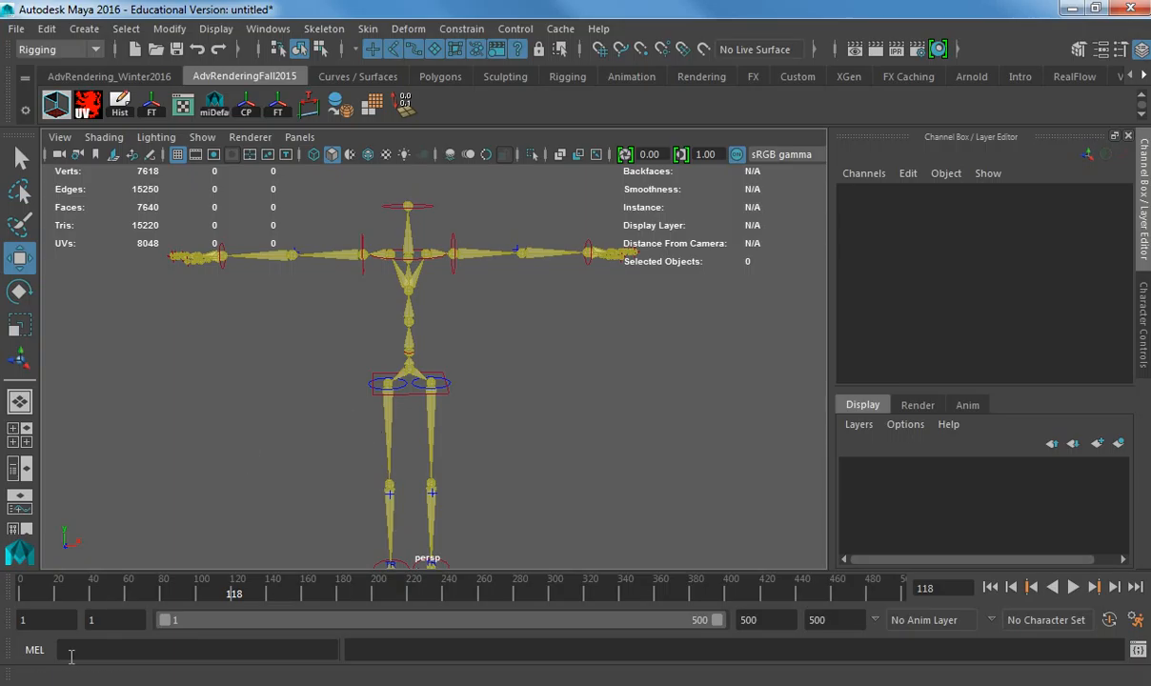
- Switch to the web browser and search Google for "convertible top mechanics"
click(72, 683)
click(174, 33)
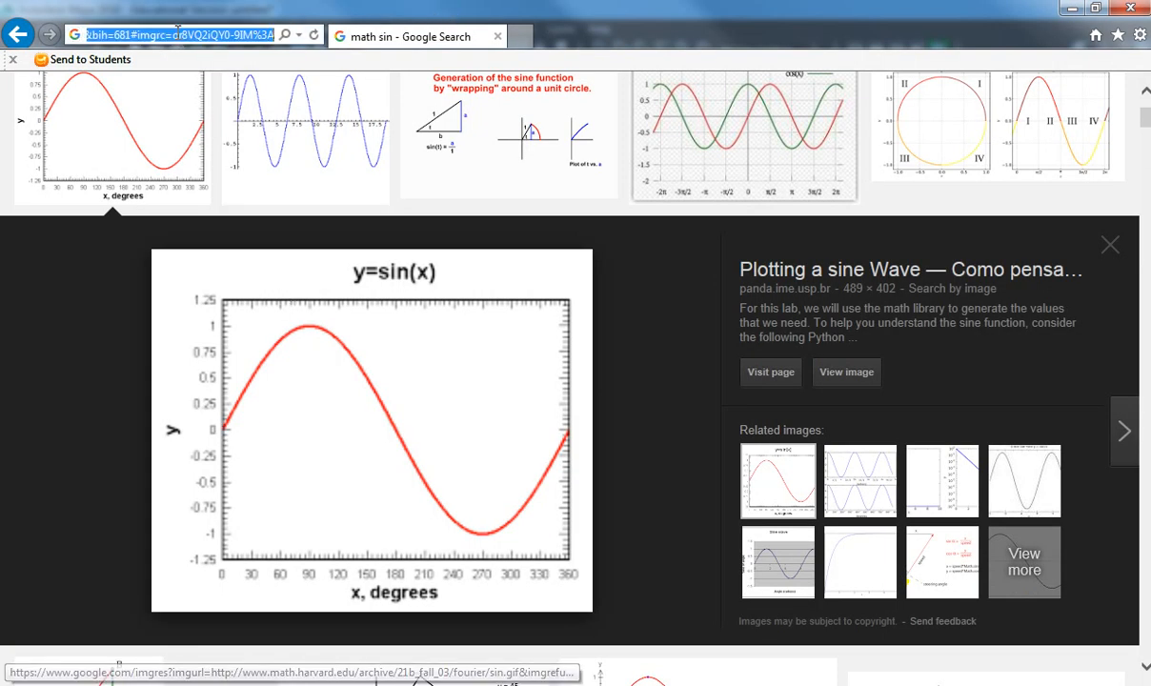
key(BackSpace)
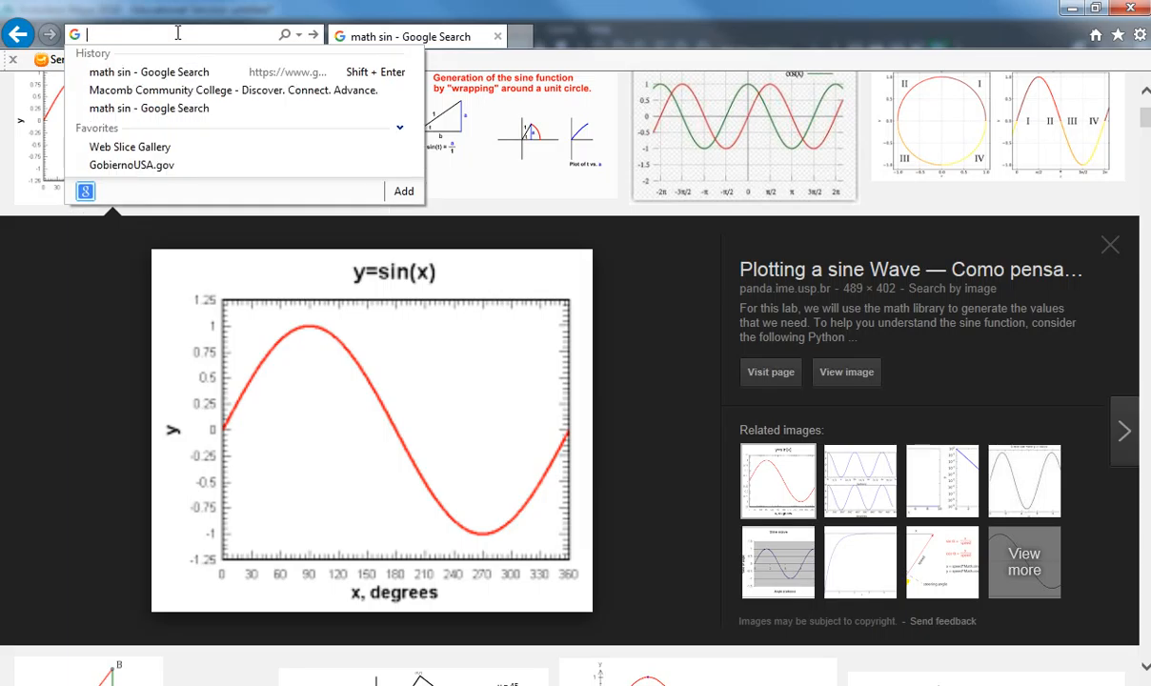
text(con)
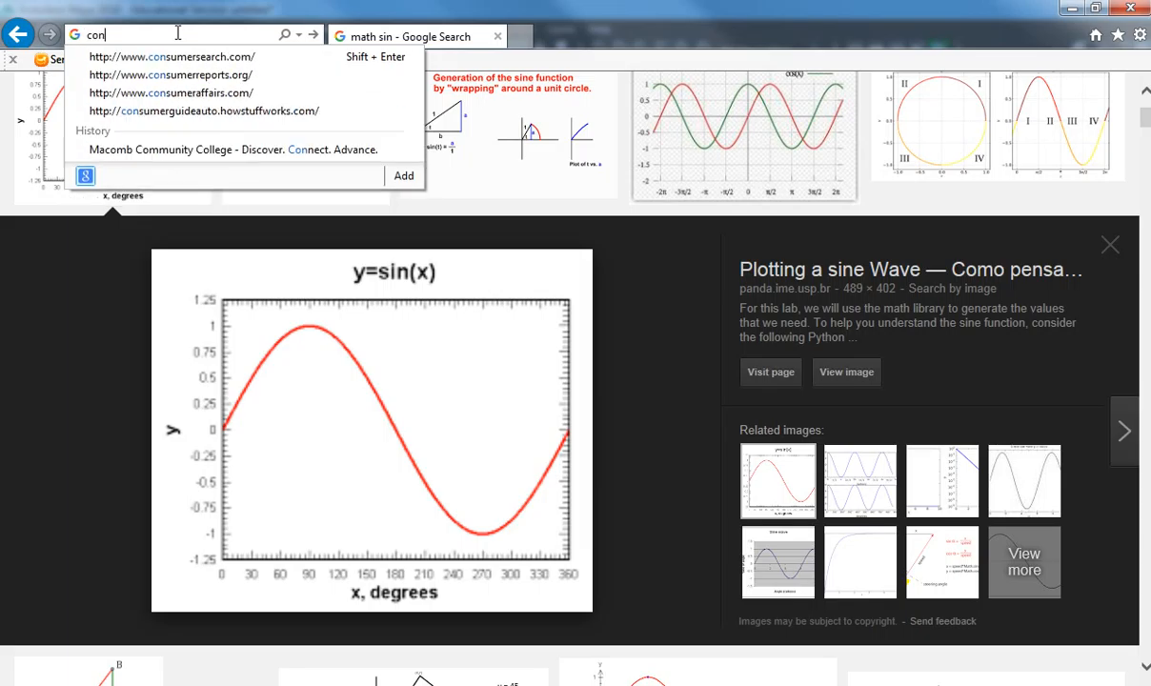
text(vertible top)
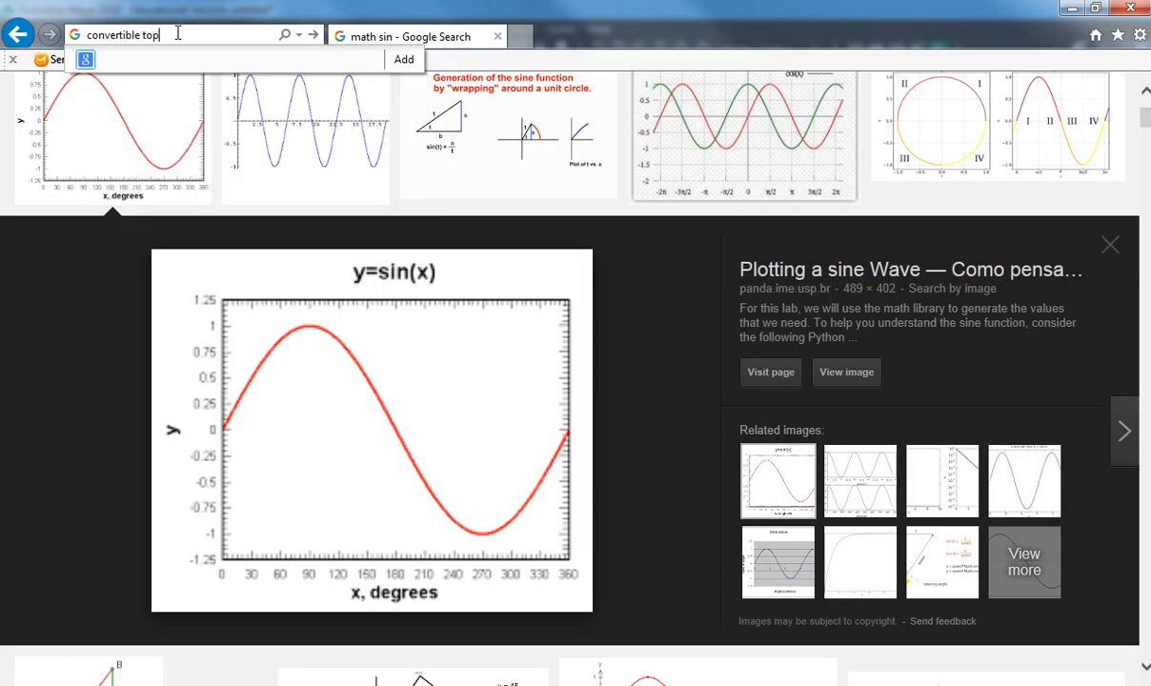
key(Return)
click(229, 97)
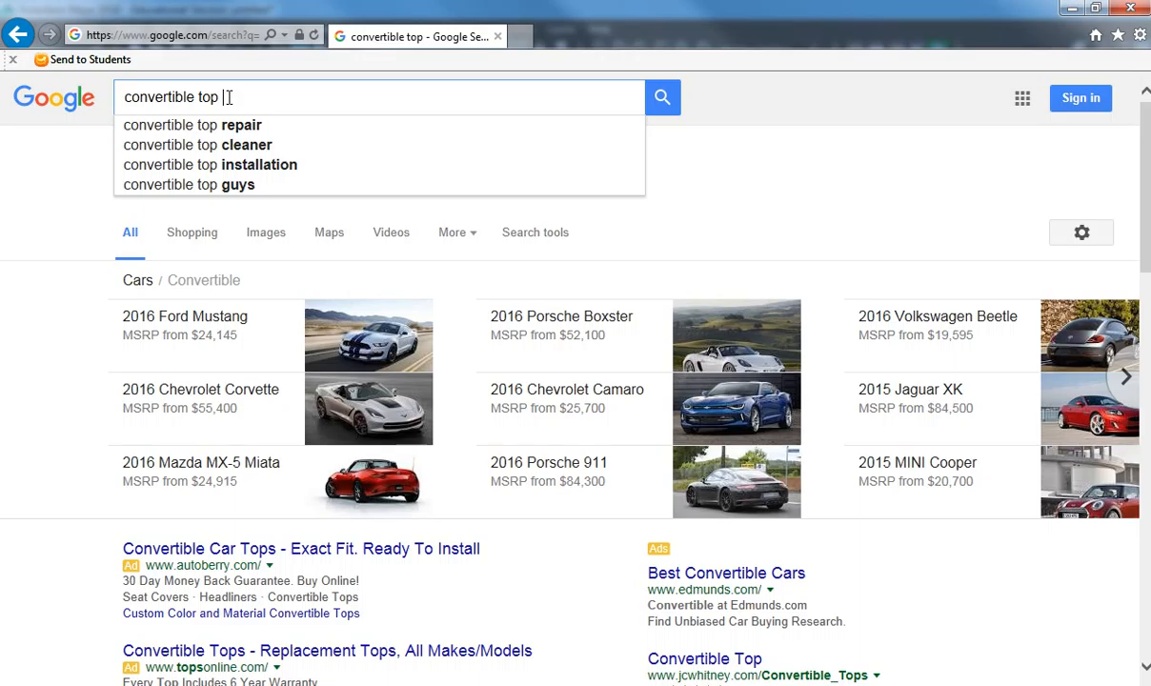
text(mechanics)
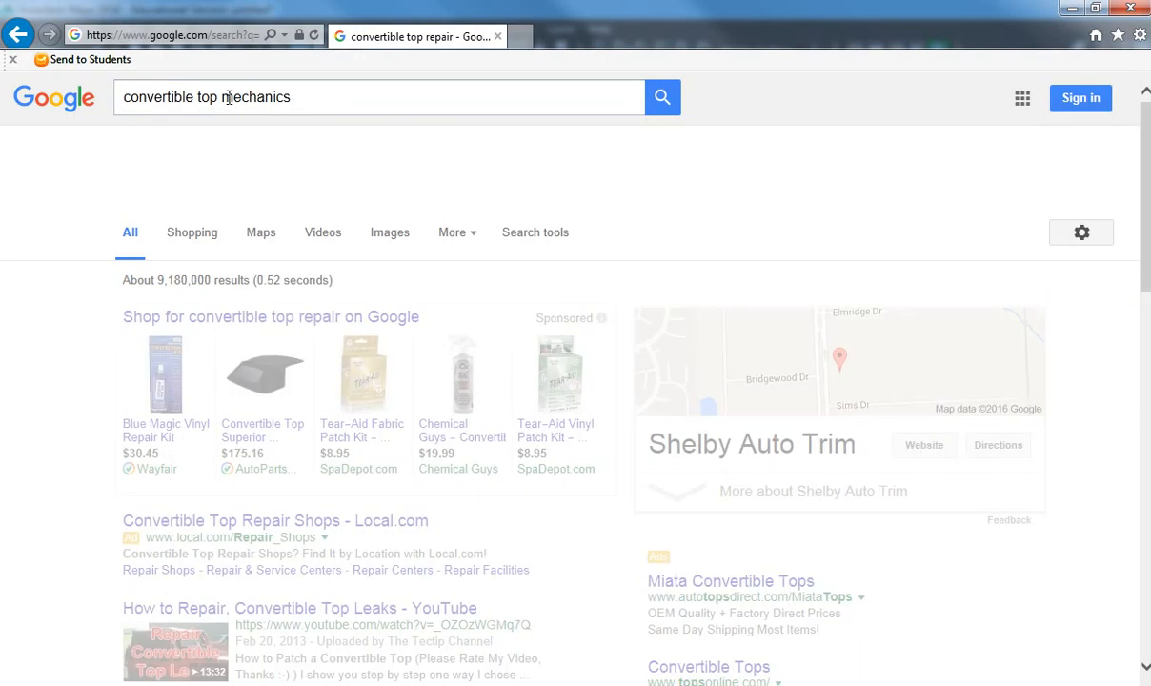
- Open the BMW repair manual's labelled convertible top frame diagram from the image results at its original size
click(326, 235)
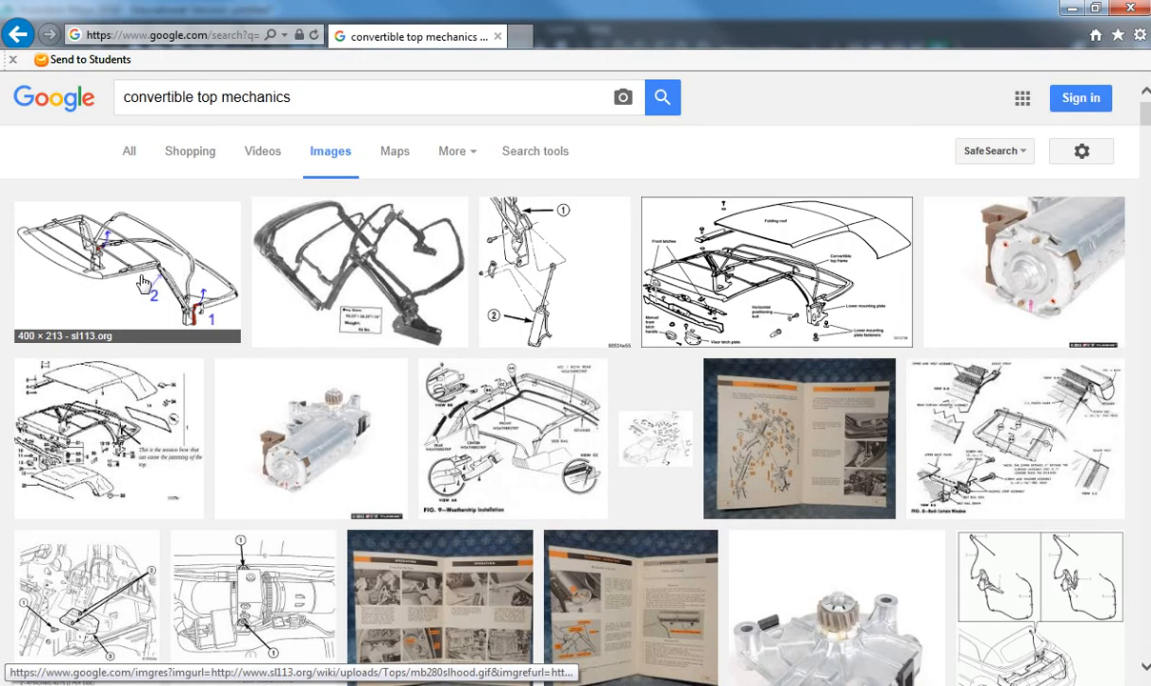
click(677, 265)
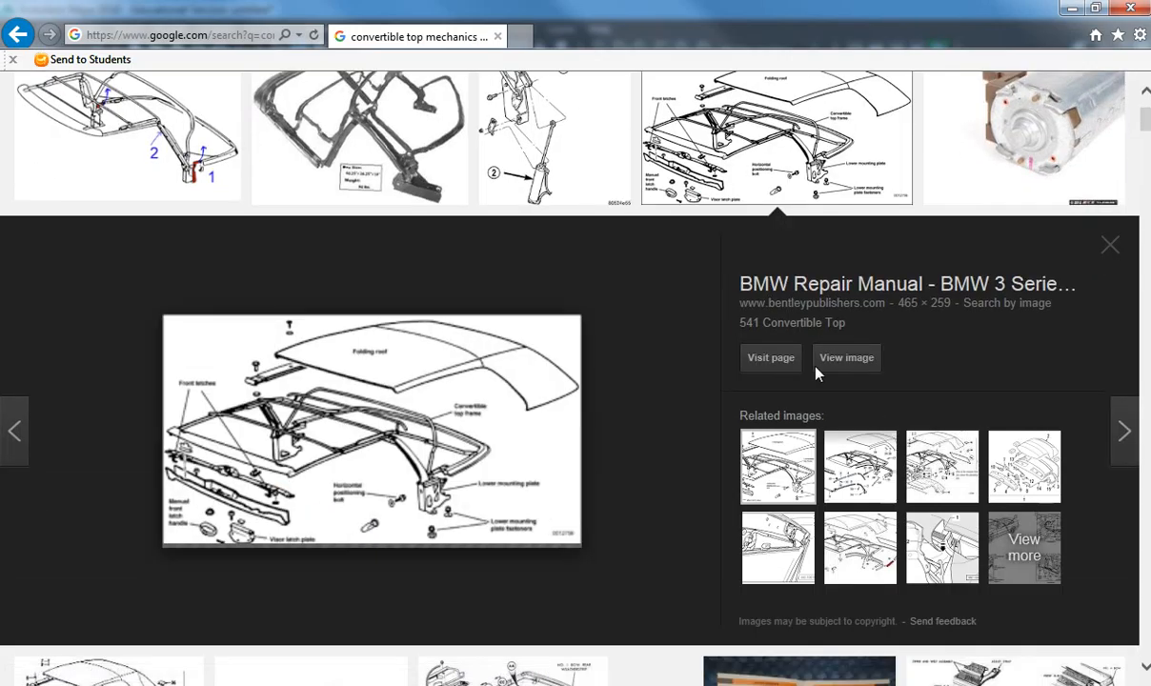
click(860, 362)
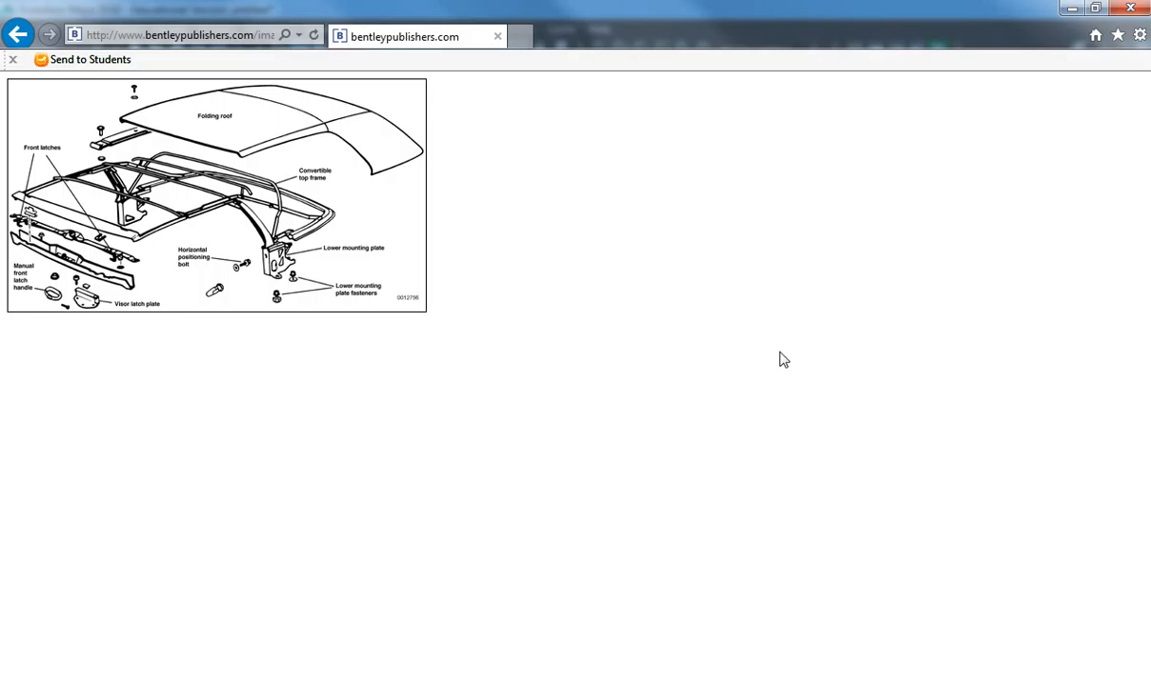
- Switch to the file explorer and open the scenes folder inside AndyRig_v1.4.6 on the SAVE (P:) drive
key(alt+Tab)
alt+drag(585, 402, 512, 430)
key(alt+Tab)
key(alt+Tab)
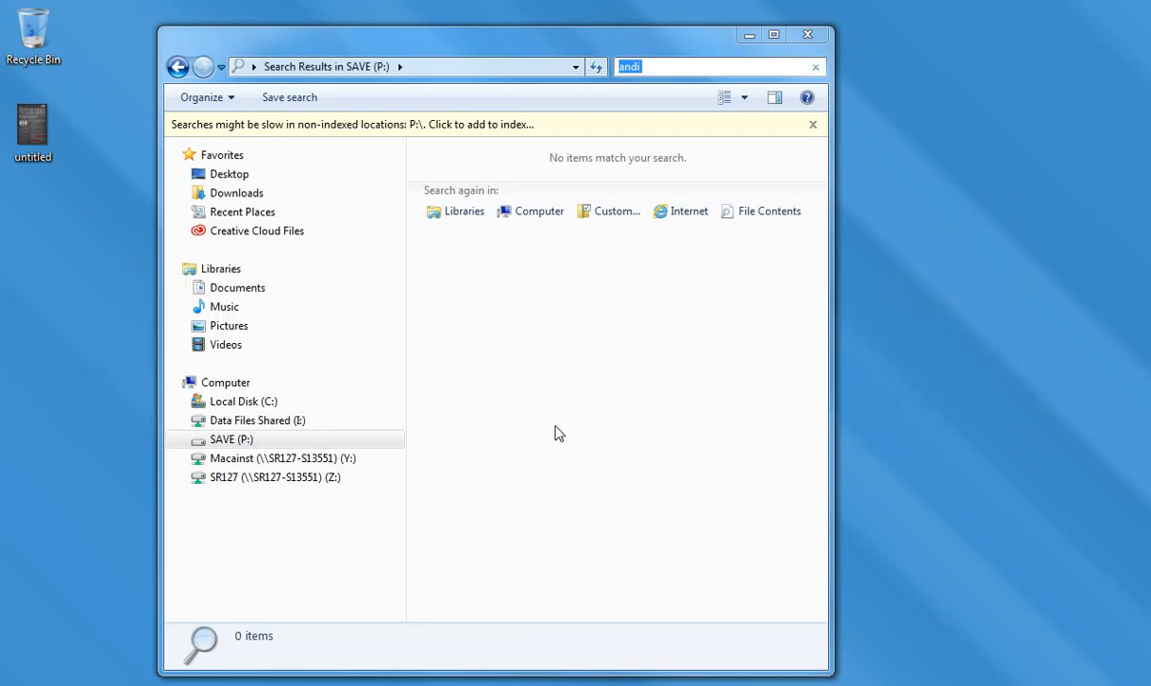
click(296, 416)
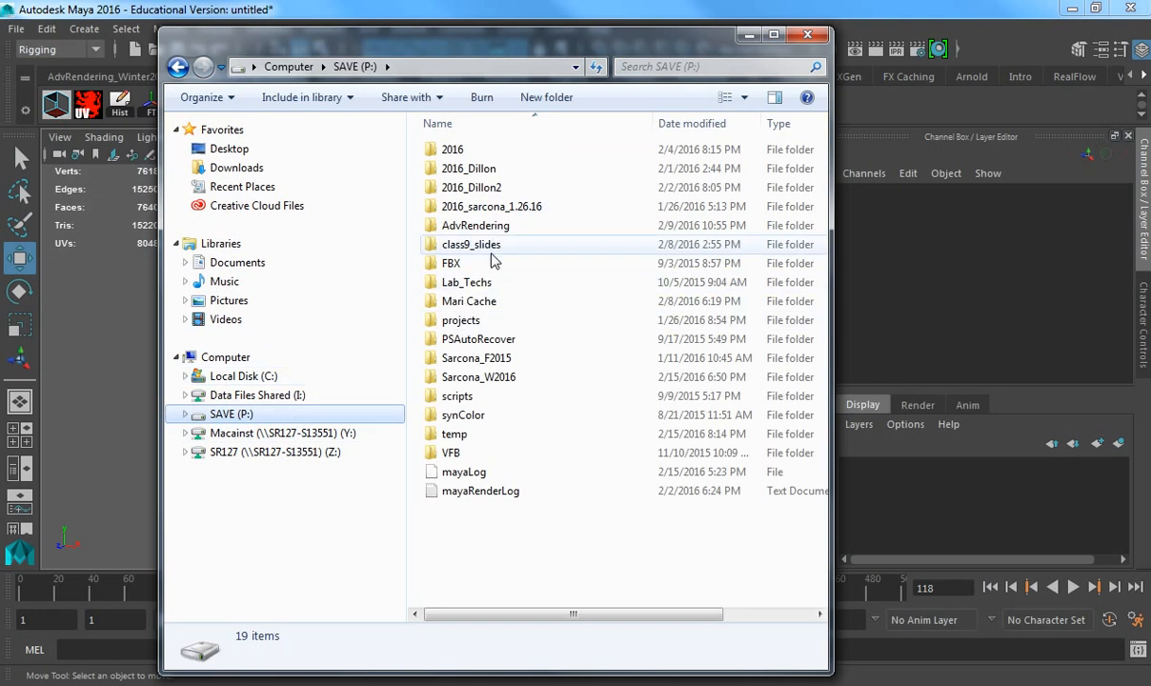
click(240, 169)
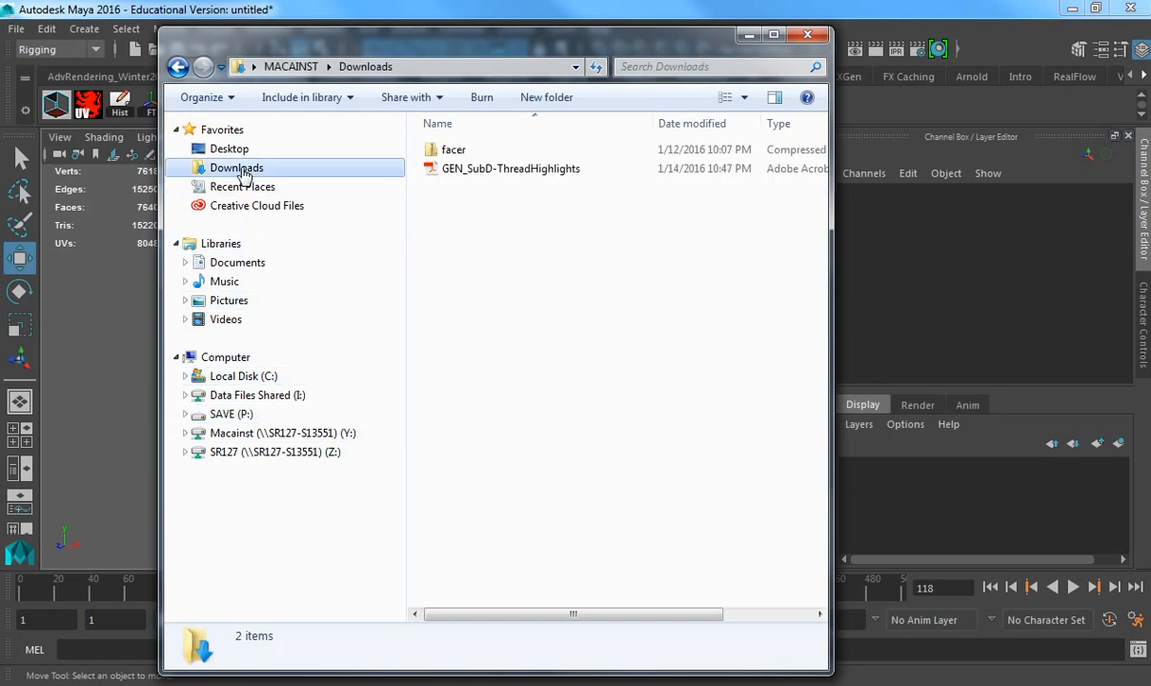
click(177, 67)
click(481, 378)
double_click(476, 358)
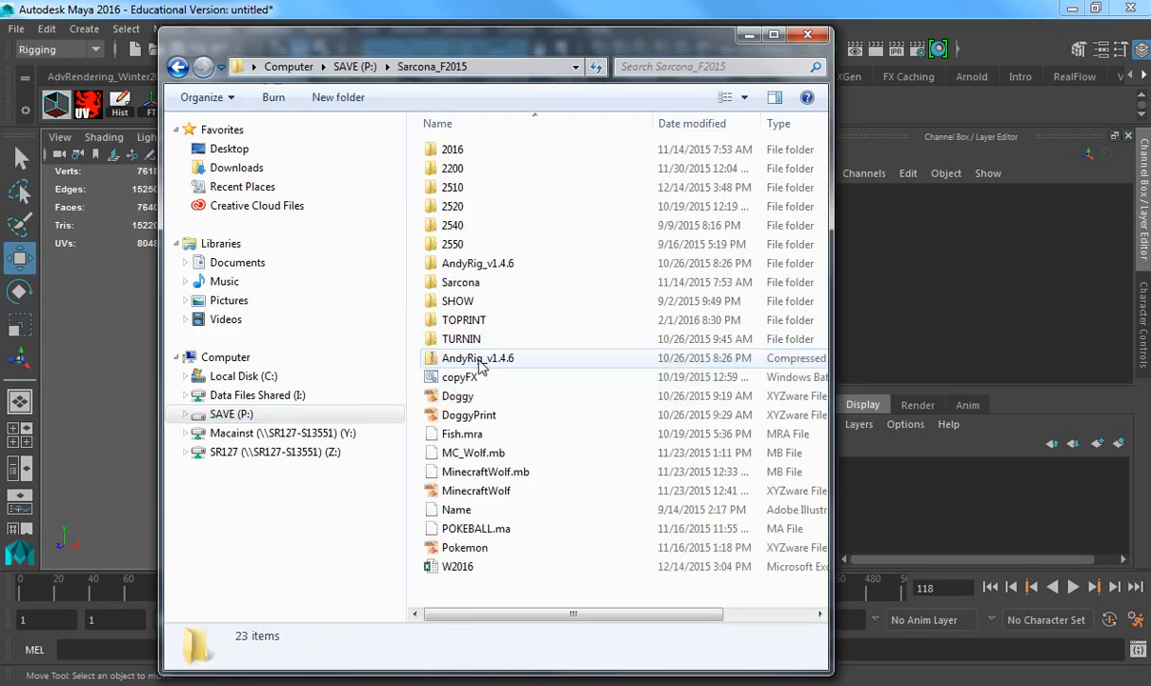
double_click(476, 267)
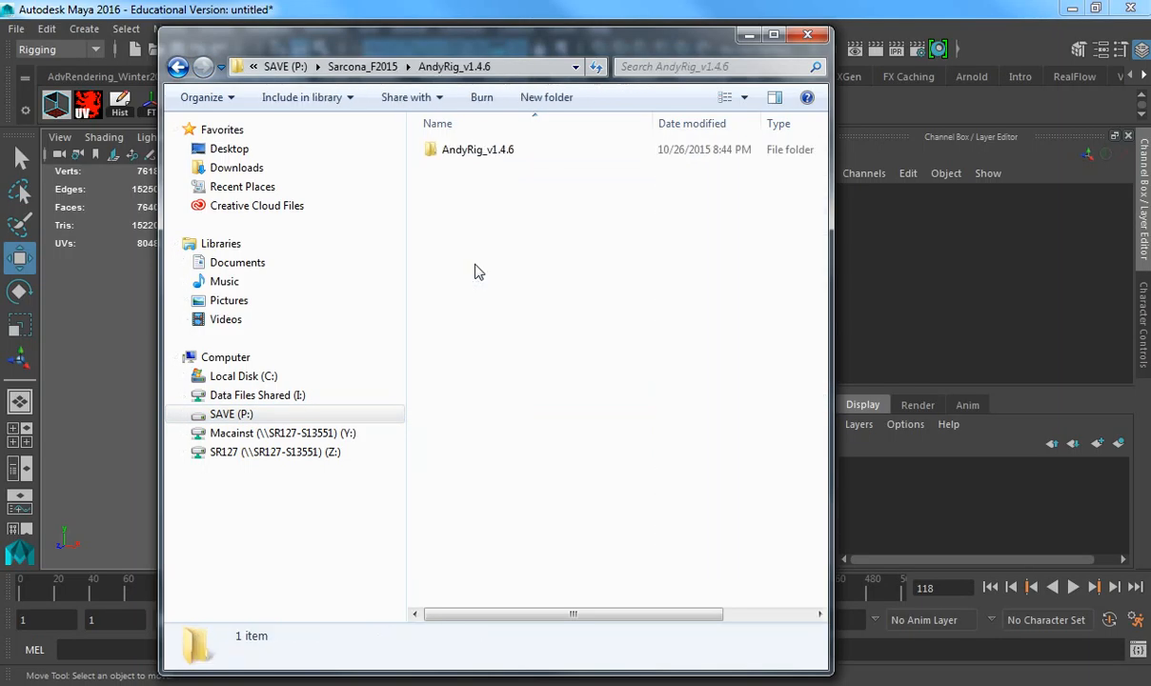
double_click(476, 155)
double_click(459, 188)
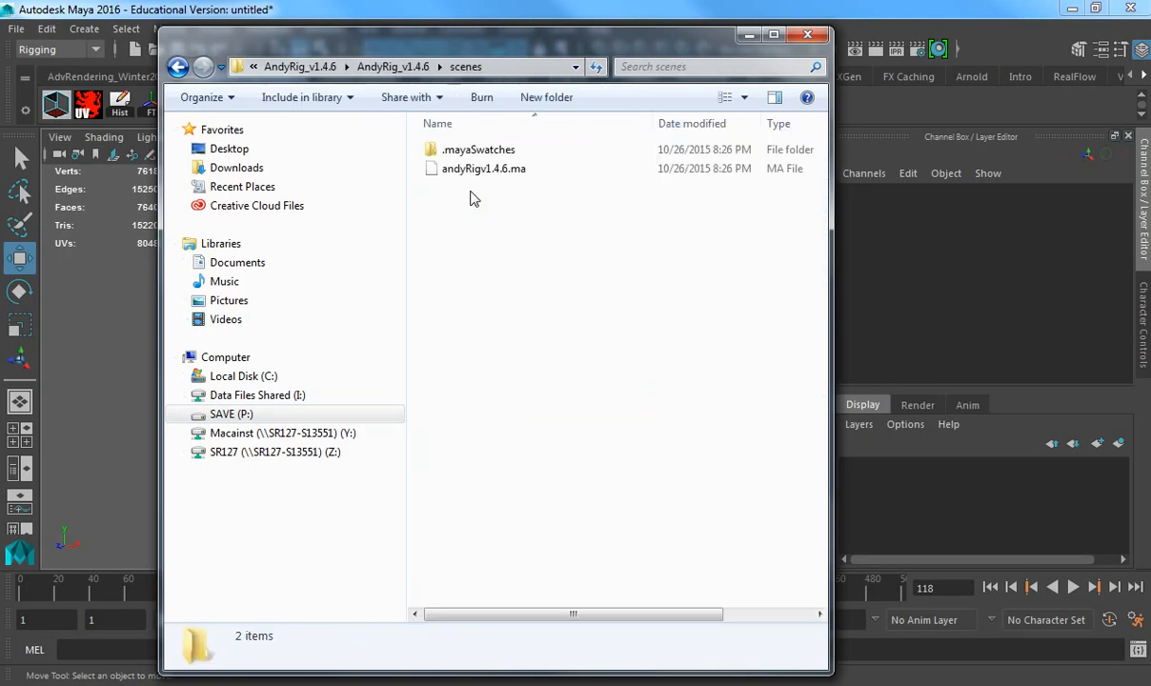
- Load andyRigv1.4.6.ma from the scenes folder into Maya and minimize the file explorer window
double_click(476, 169)
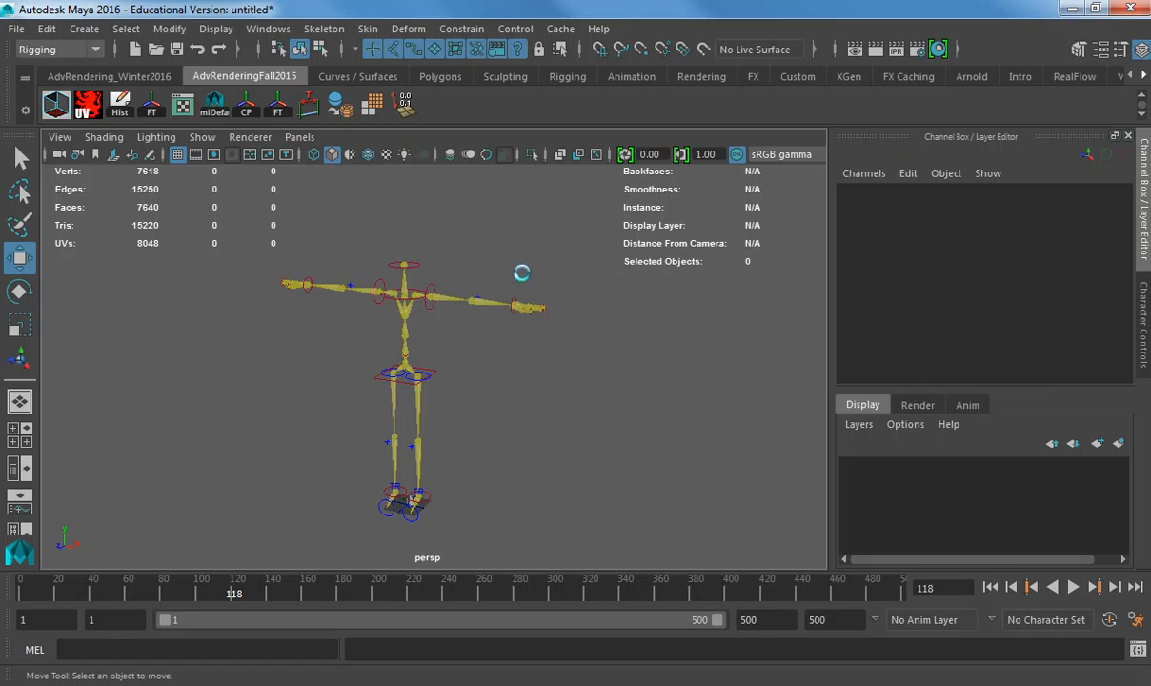
key(alt+Tab)
drag(474, 170, 118, 308)
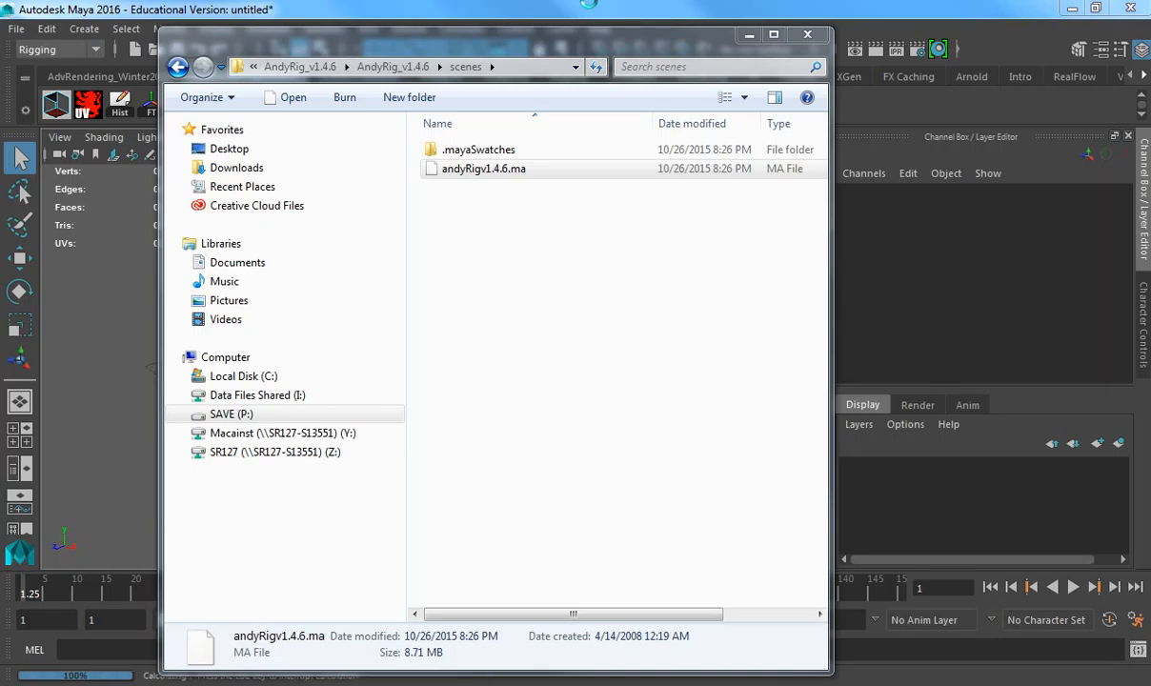
click(747, 34)
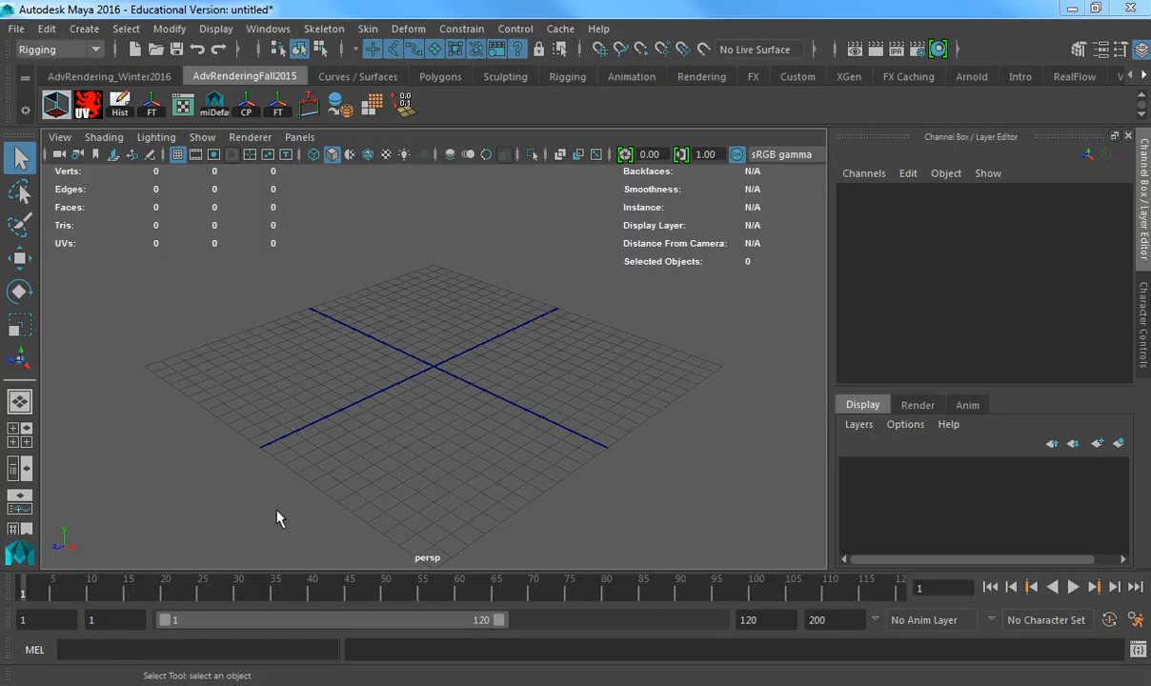
- Switch to the web browser, go to YouTube and search for "animation mentor reel"
key(alt+Tab)
key(alt+Tab)
key(Tab)
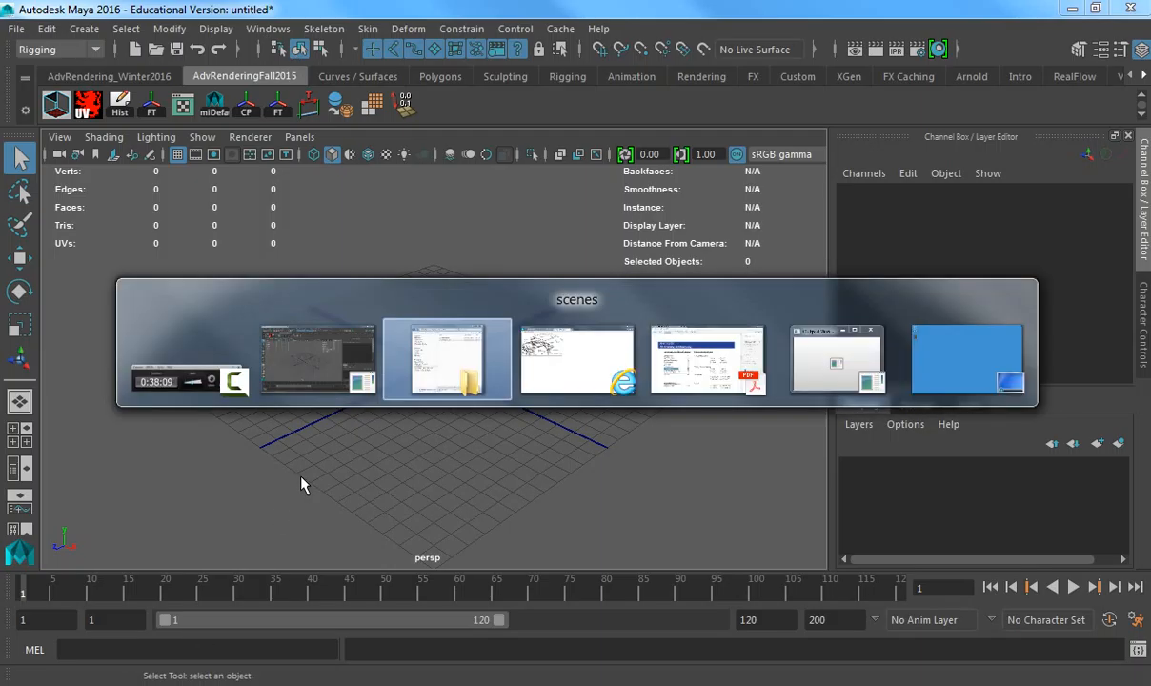
key(alt+Tab)
key(alt+d)
text(youtube)
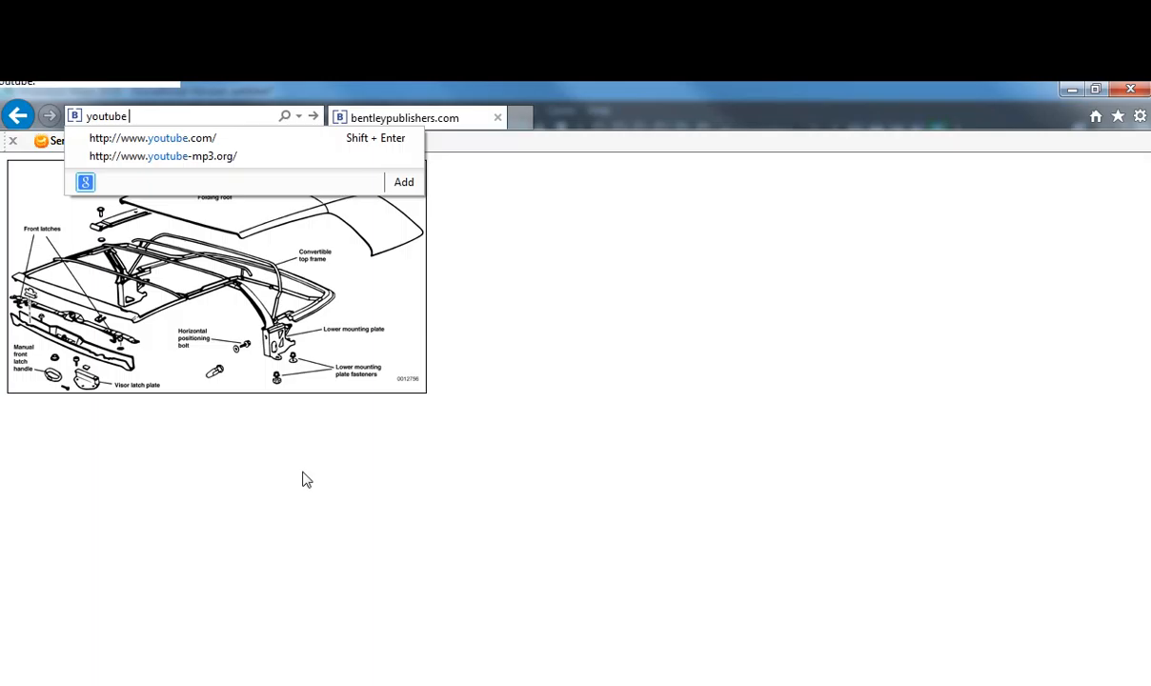
key(Return)
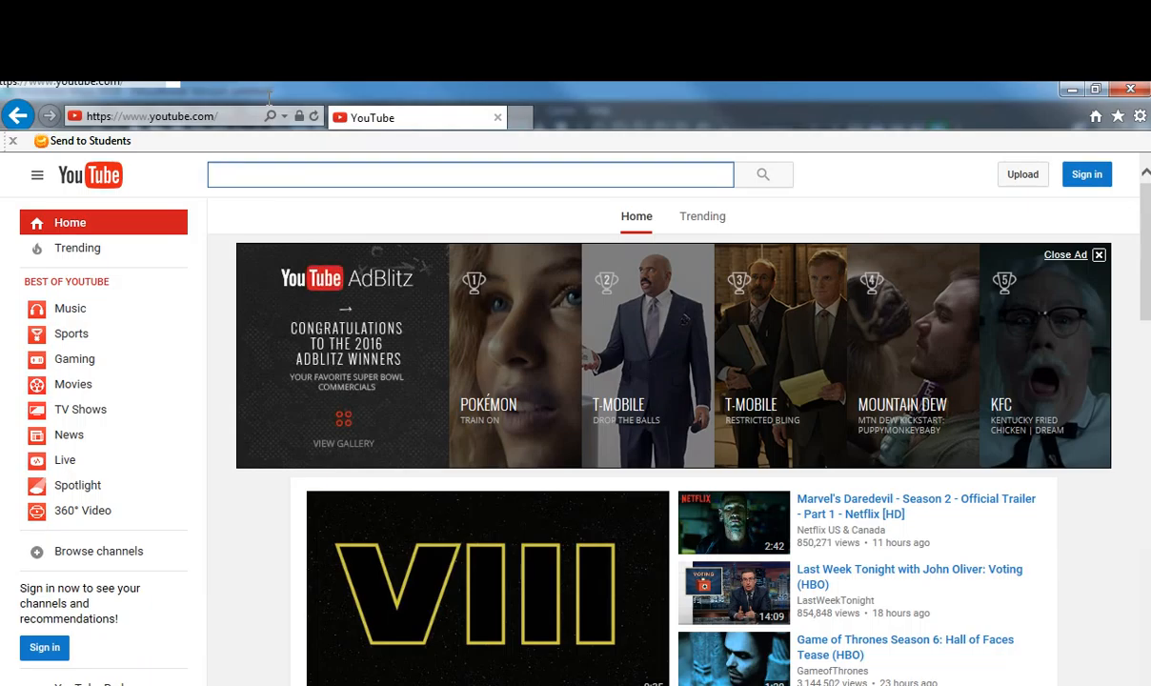
text(animation )
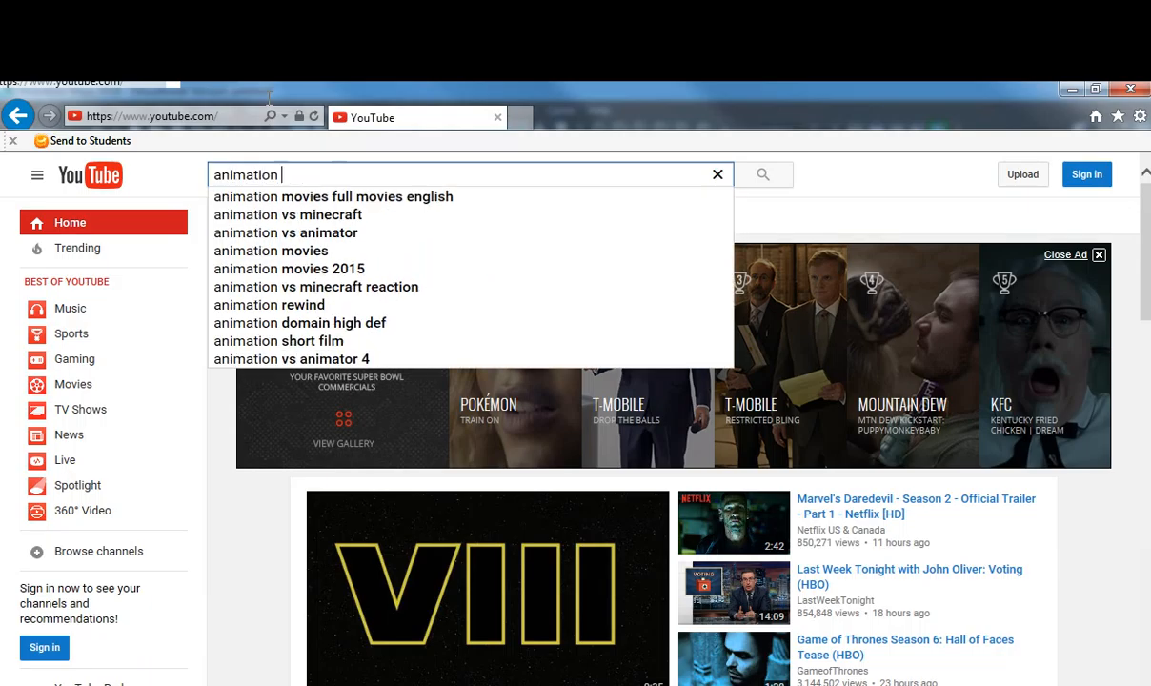
text(mentor reel)
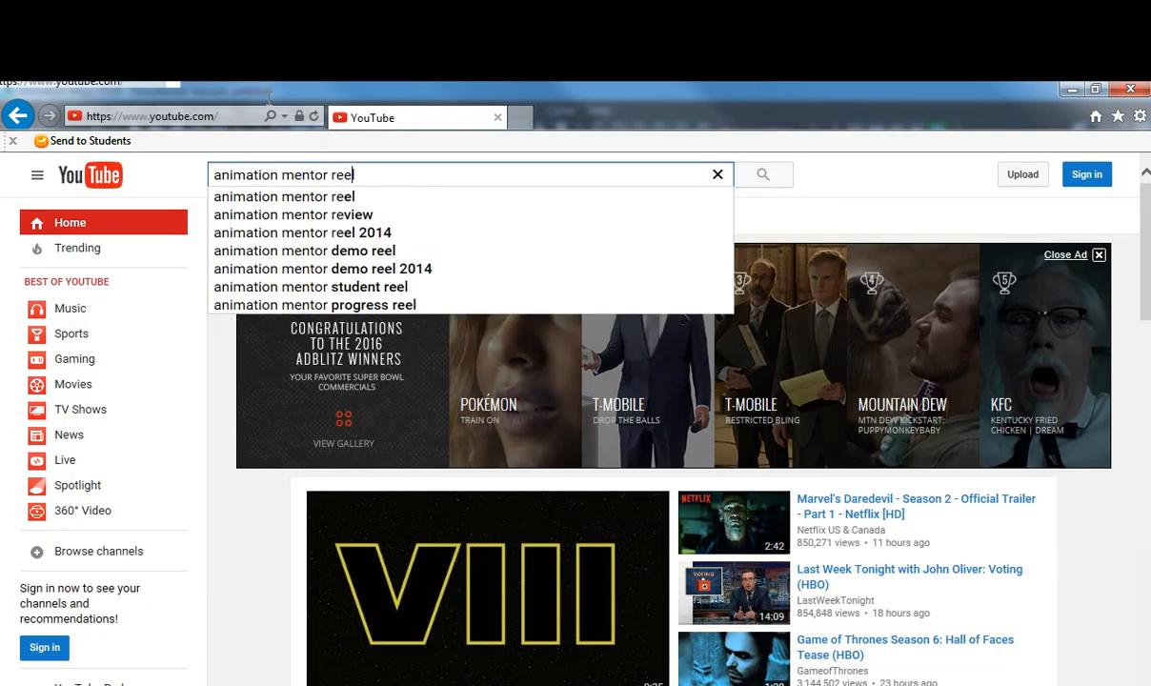
key(Return)
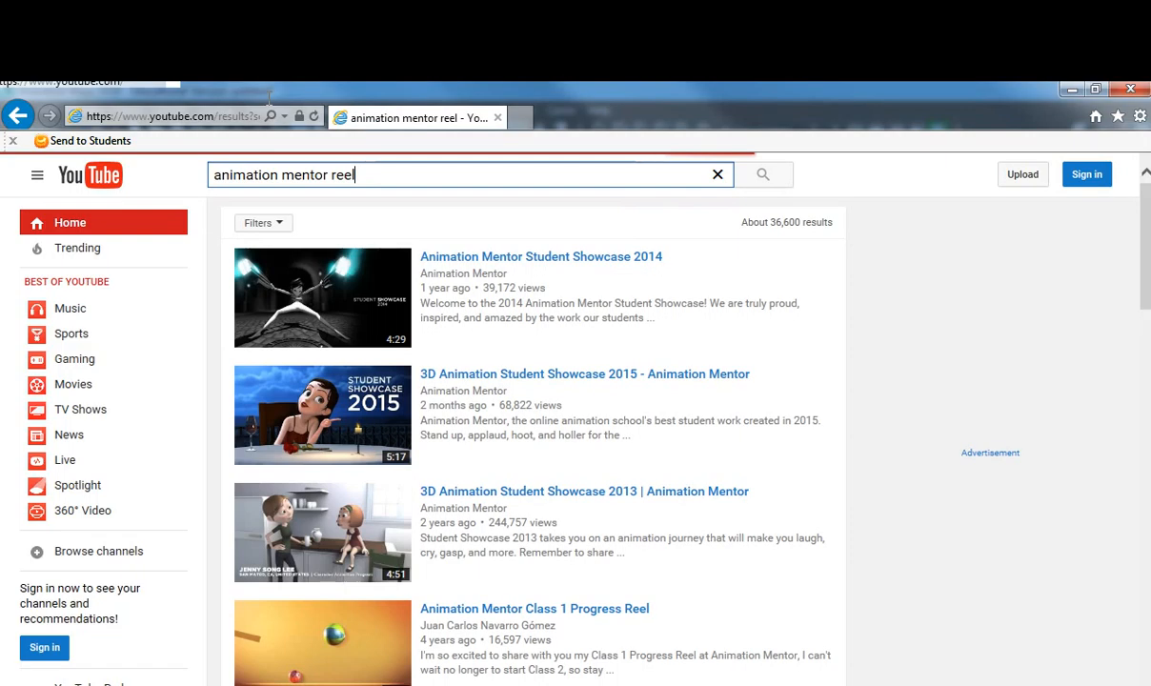
- Look through the Animation Mentor reel results for examples of the character rigs used in student animations
scroll(387, 260, down, 3)
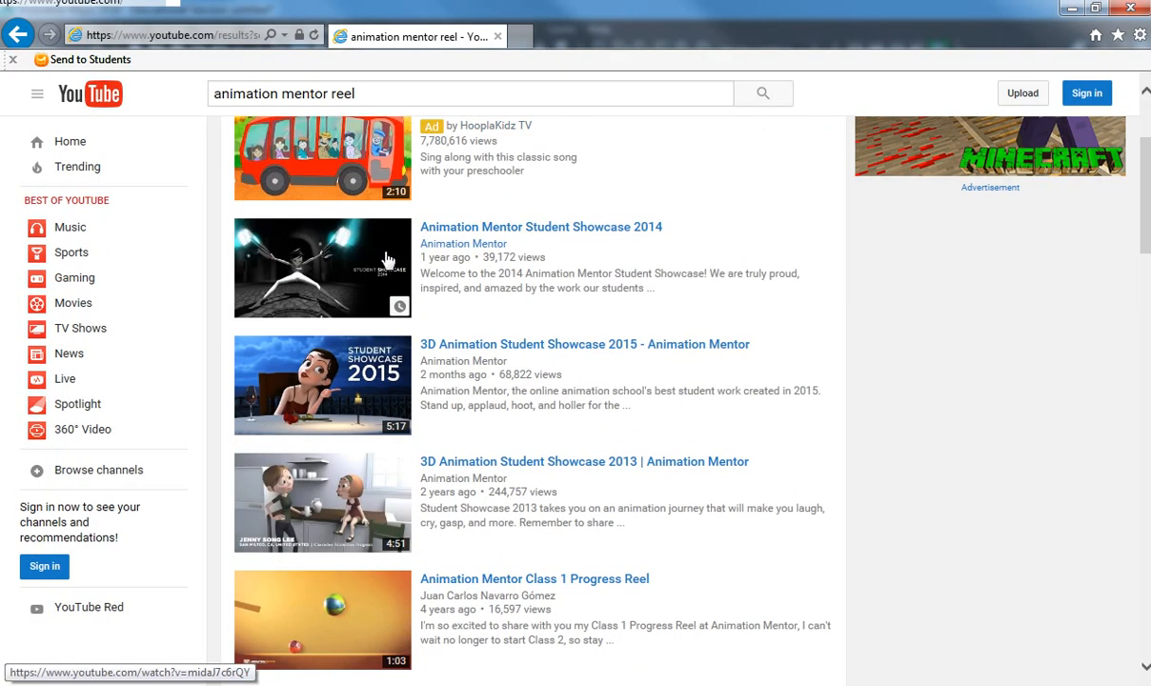
scroll(388, 260, down, 6)
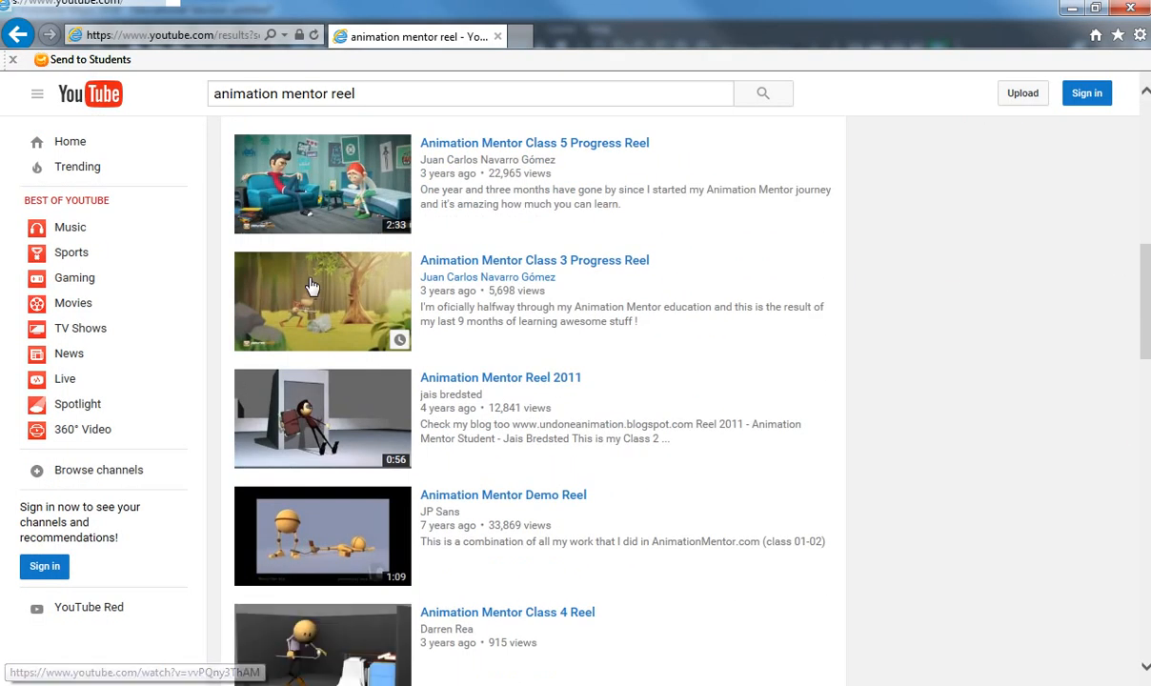
scroll(343, 202, down, 5)
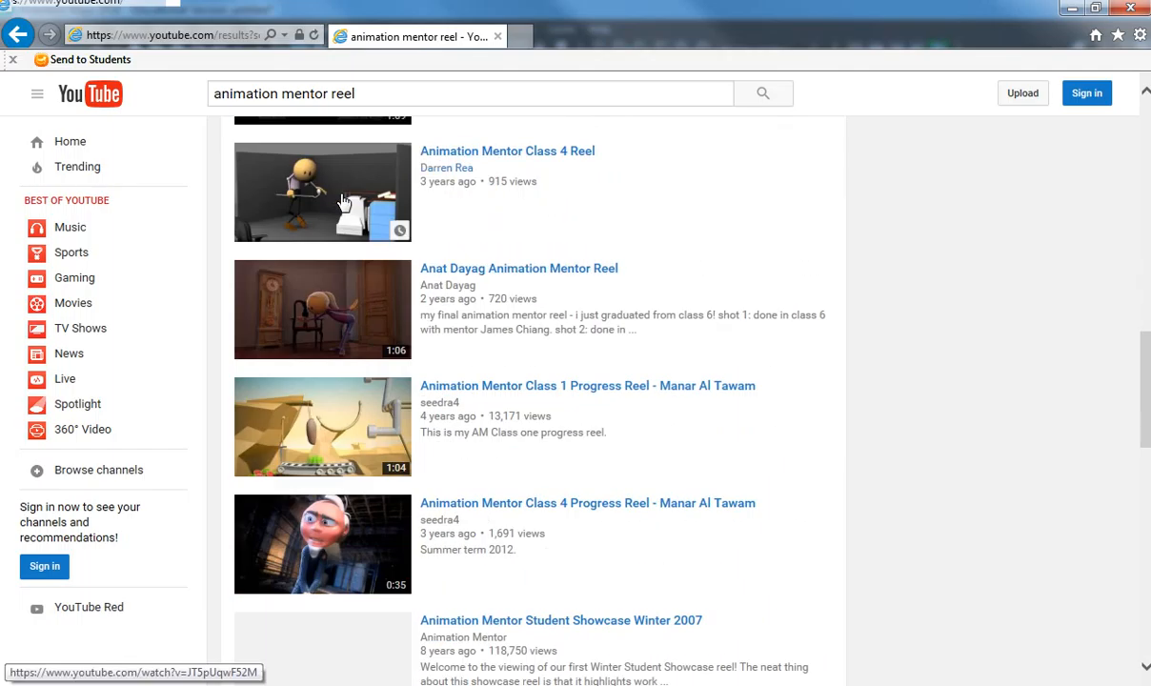
scroll(343, 202, down, 7)
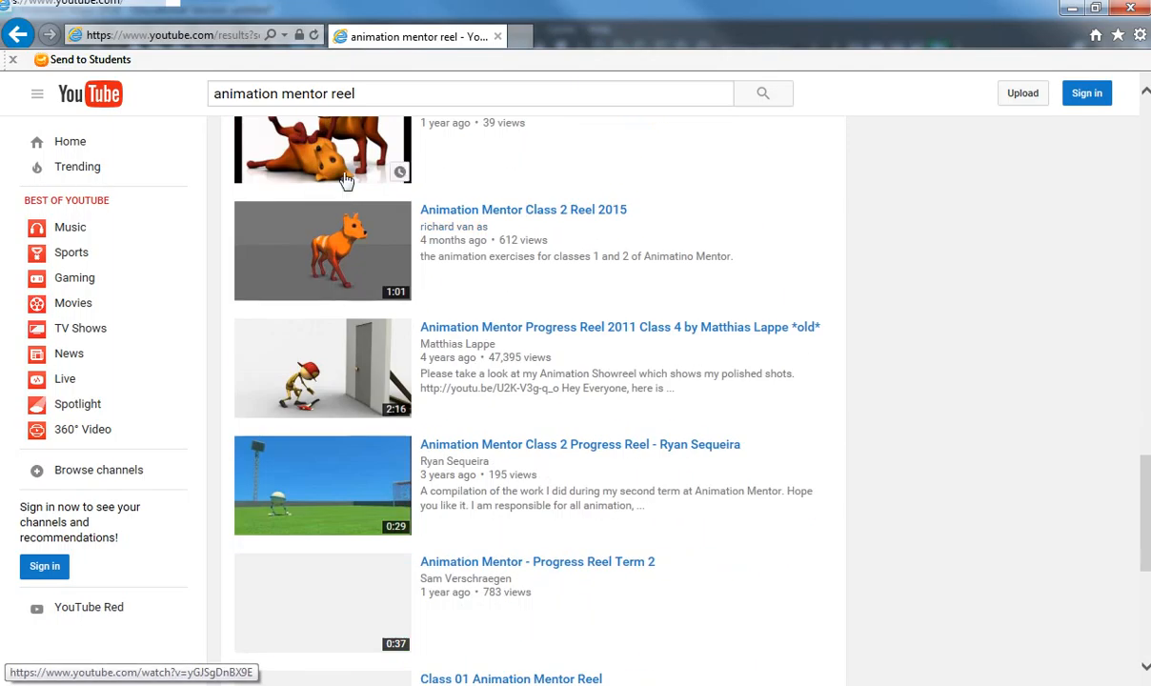
scroll(348, 190, up, 3)
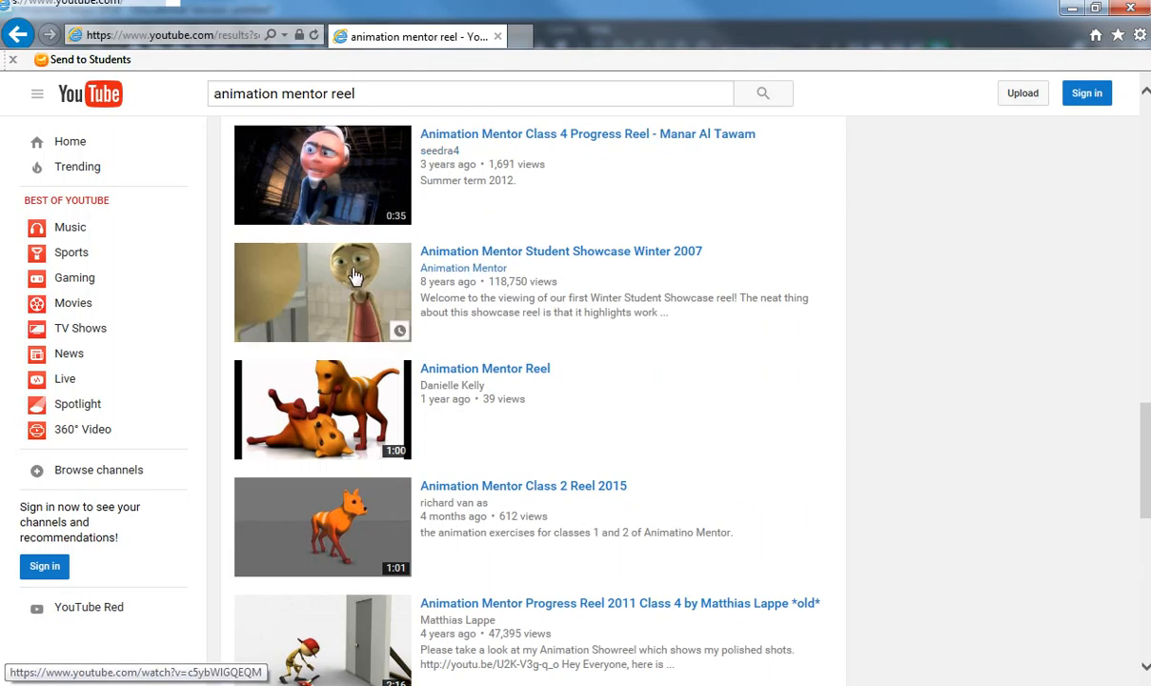
scroll(351, 274, down, 6)
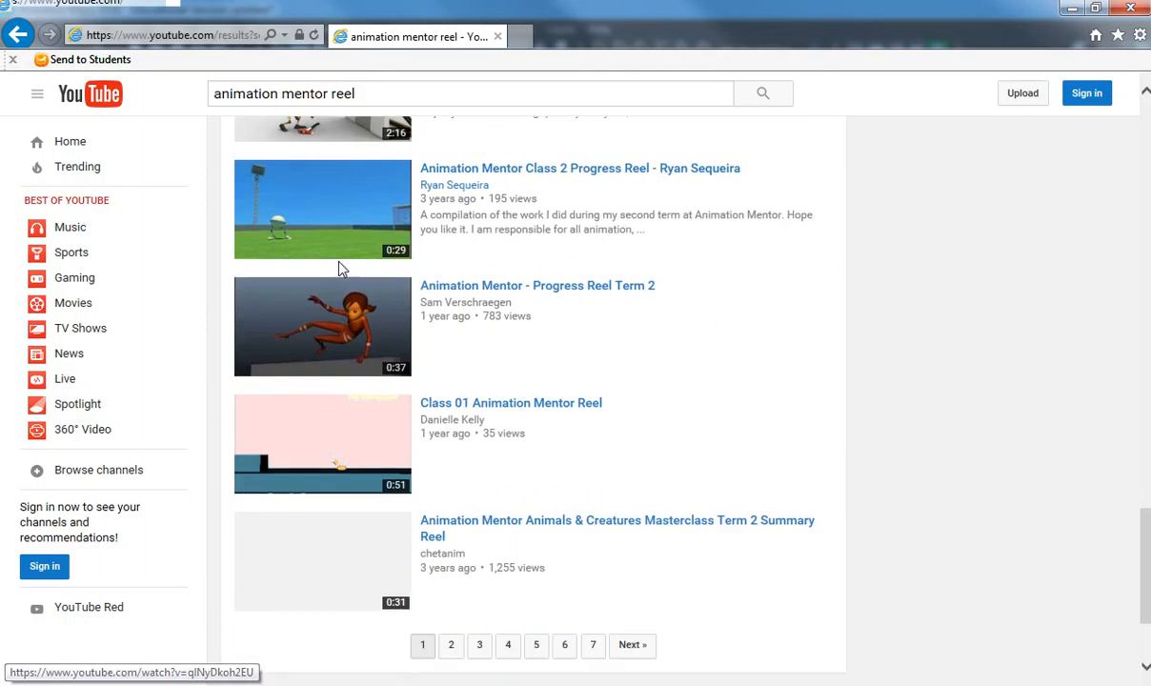
scroll(342, 269, down, 2)
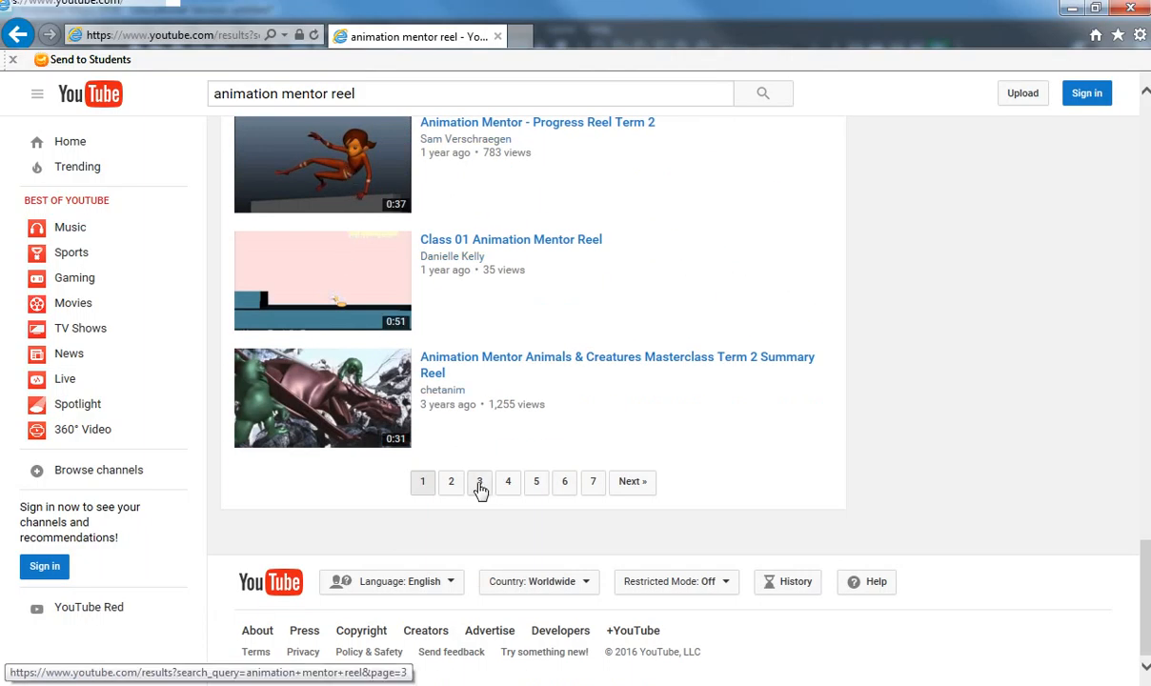
scroll(457, 487, up, 18)
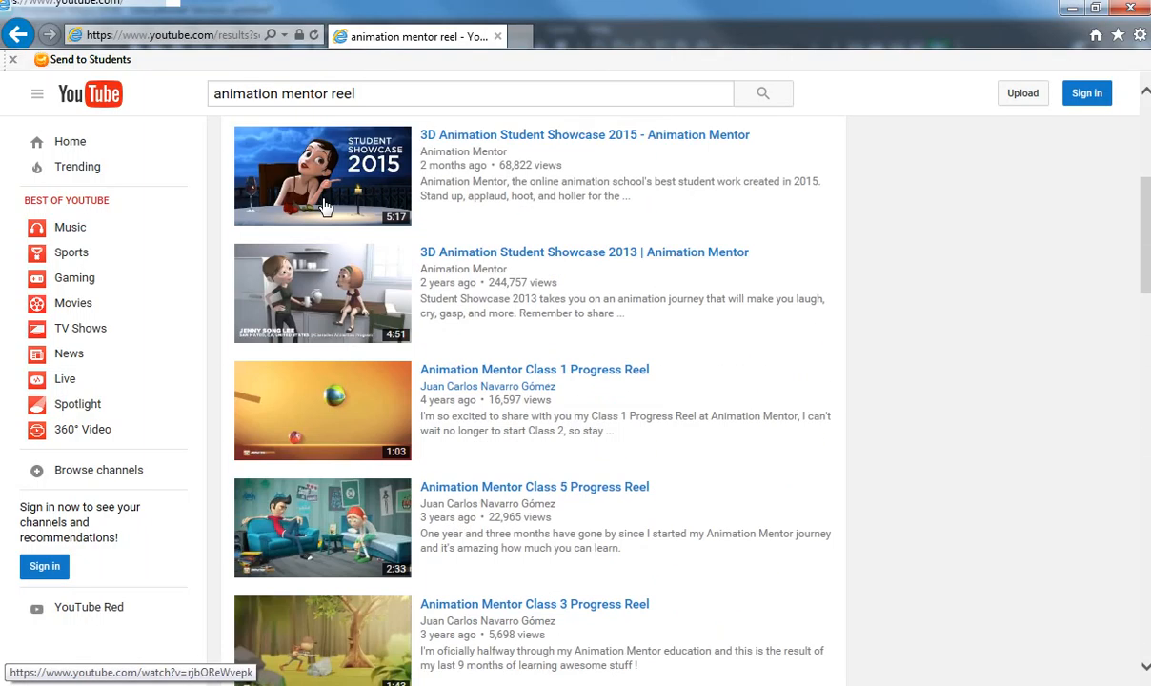
- Search YouTube for "andy rig" and browse the resulting animation examples
scroll(324, 205, up, 4)
drag(368, 96, 175, 97)
text(andy)
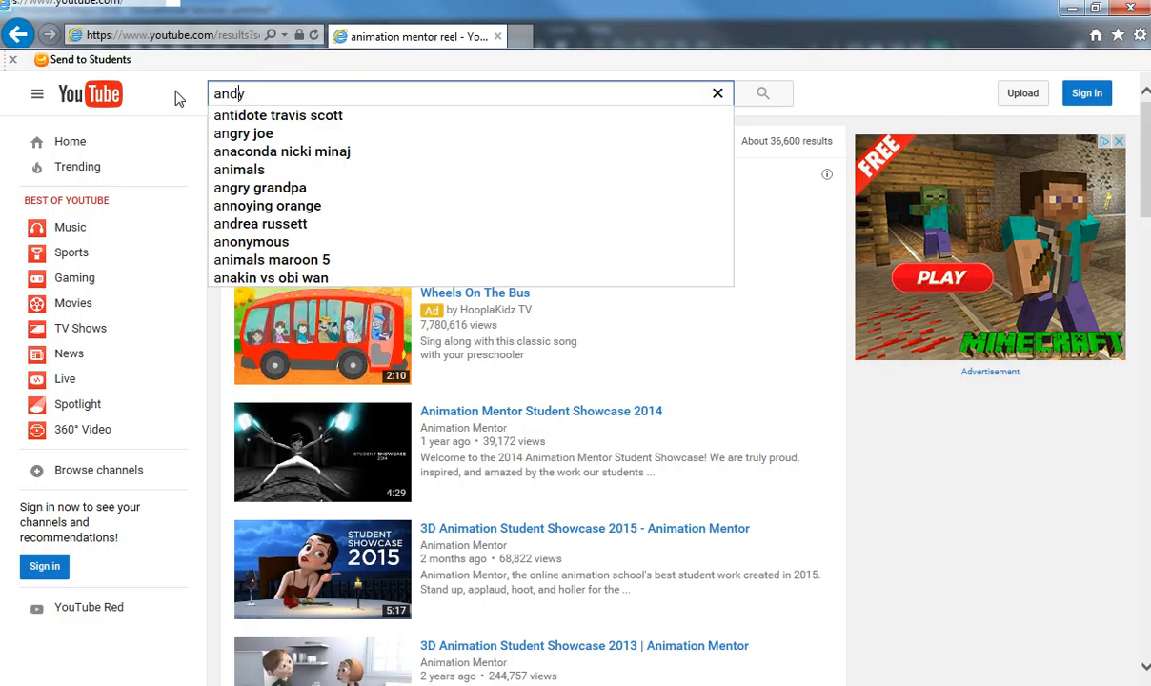
text( rig)
key(Return)
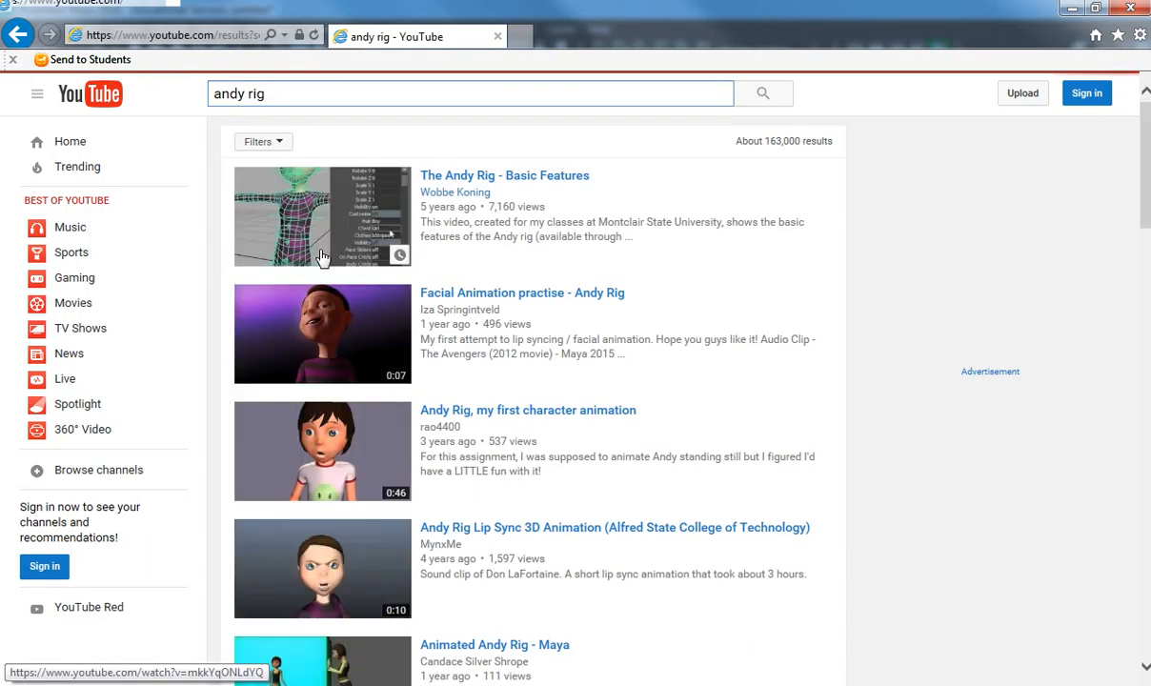
scroll(307, 379, down, 3)
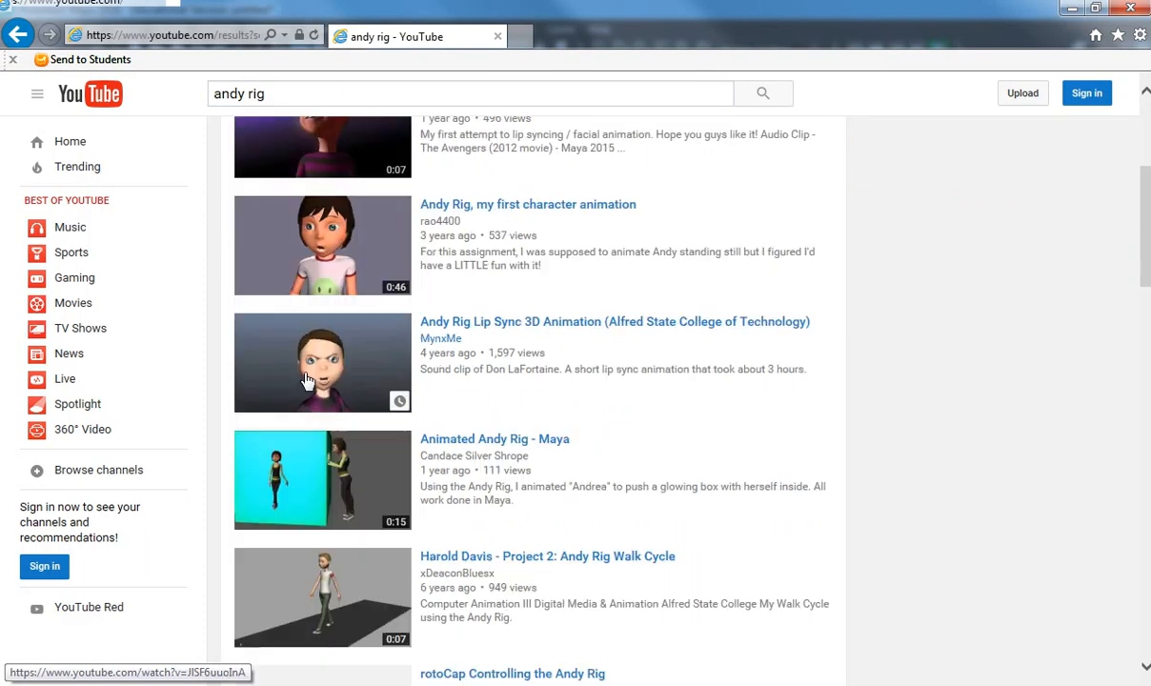
- Browse further down the "andy rig" results on YouTube, checking briefly on Maya before returning to the browser
scroll(306, 379, down, 7)
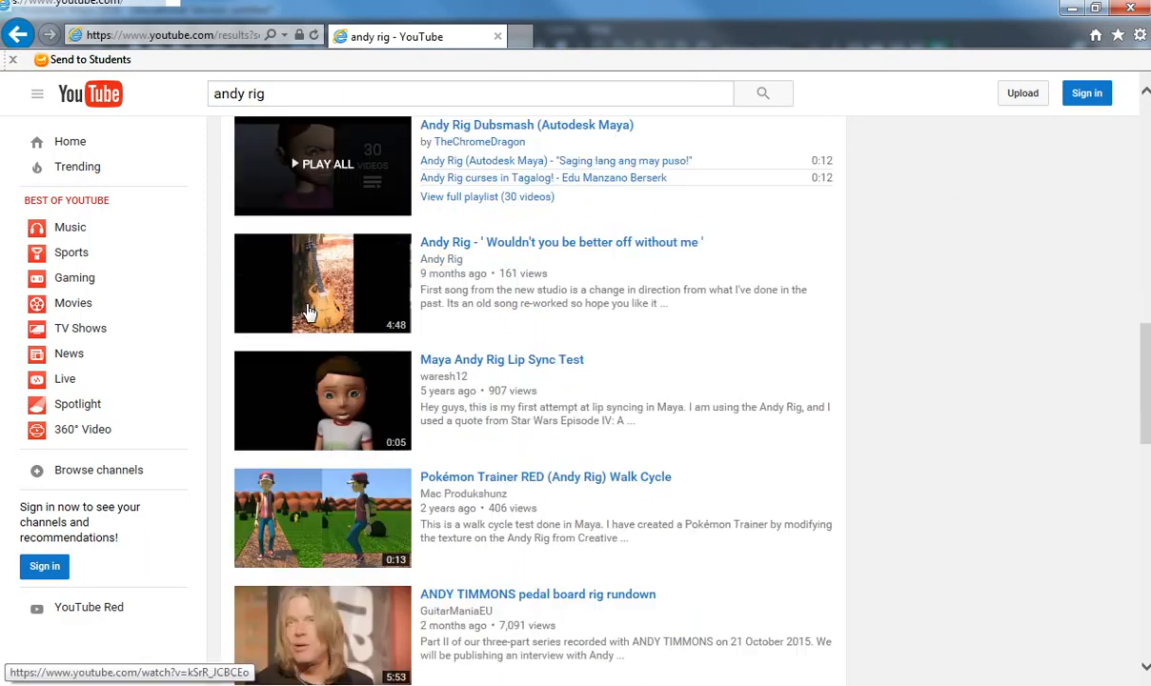
scroll(307, 312, down, 5)
key(alt+Tab)
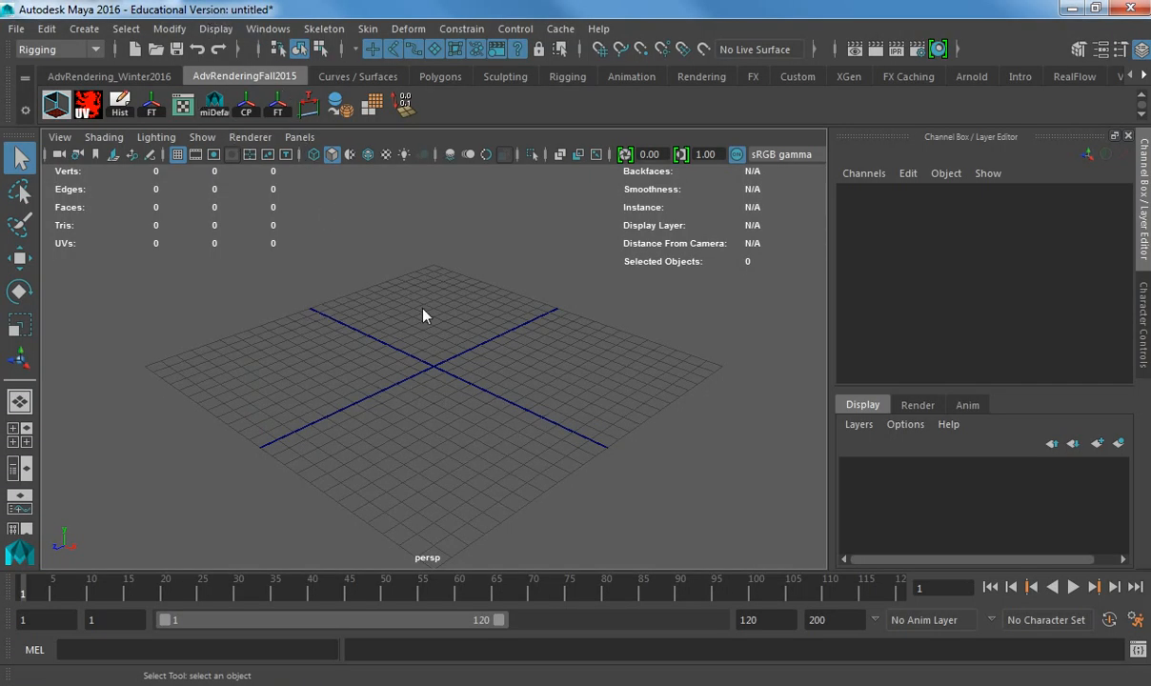
key(alt+Tab)
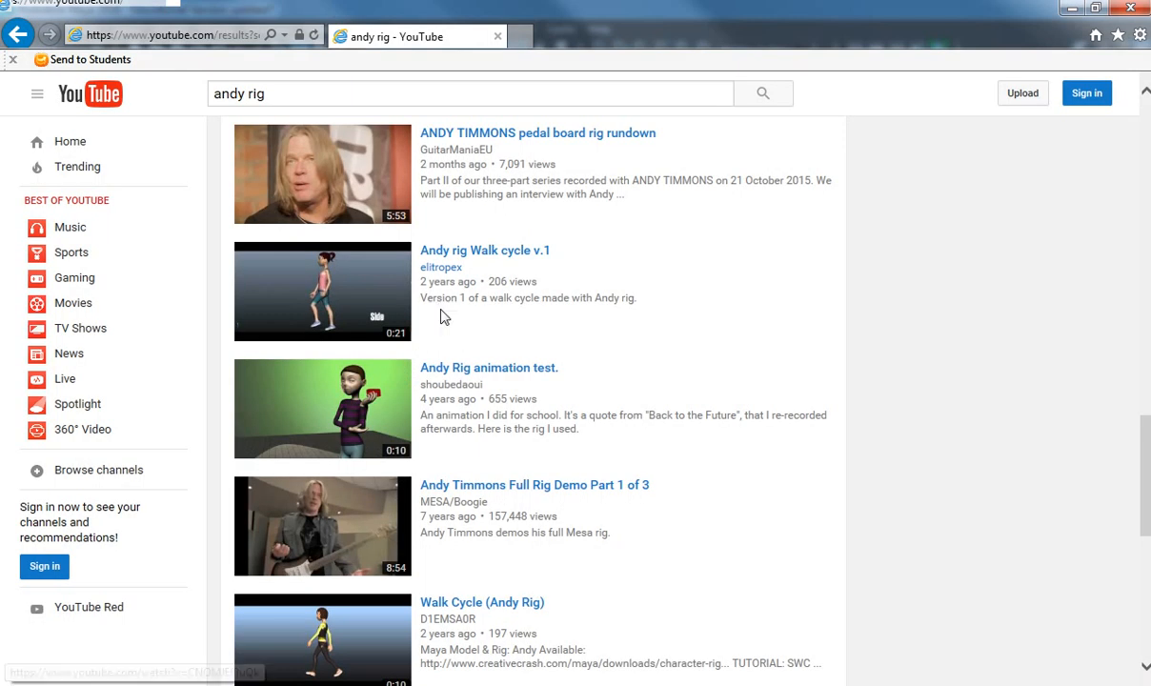
- Play the Blake Character Rig Overview video full screen and examine the rig's appearance options and foot control attributes
click(321, 407)
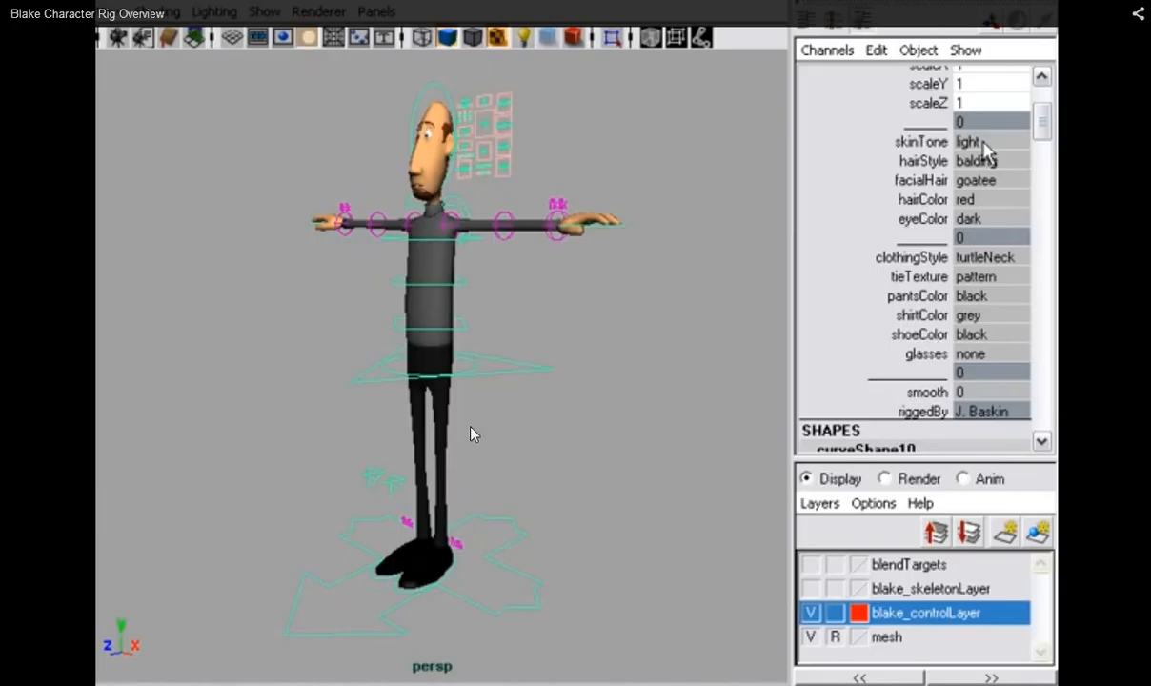
click(289, 542)
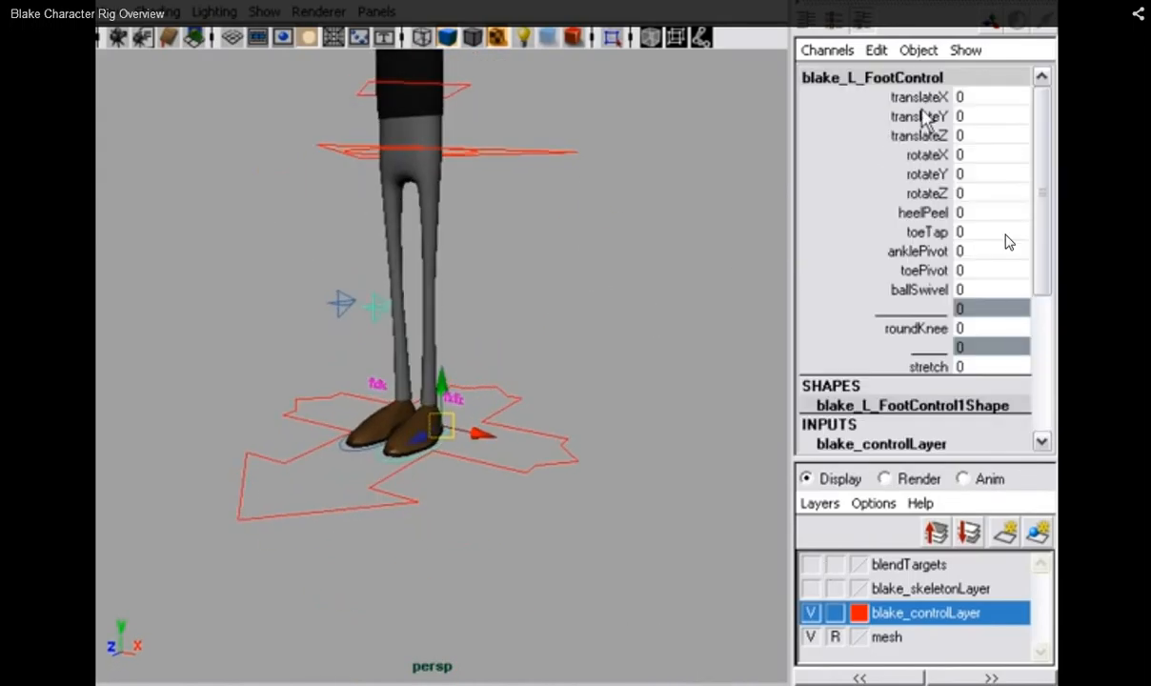
click(998, 200)
click(932, 303)
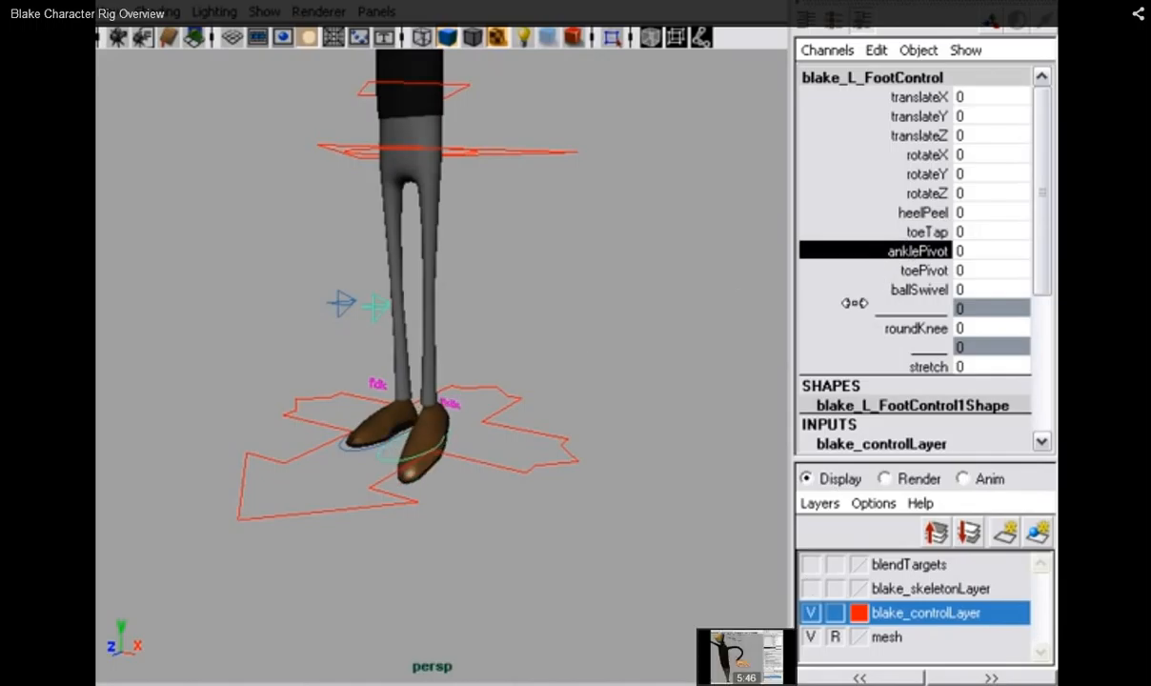
- Skip ahead through the hand and arm control sections of the Blake rig video, pause at 6:20 and leave full screen
click(760, 685)
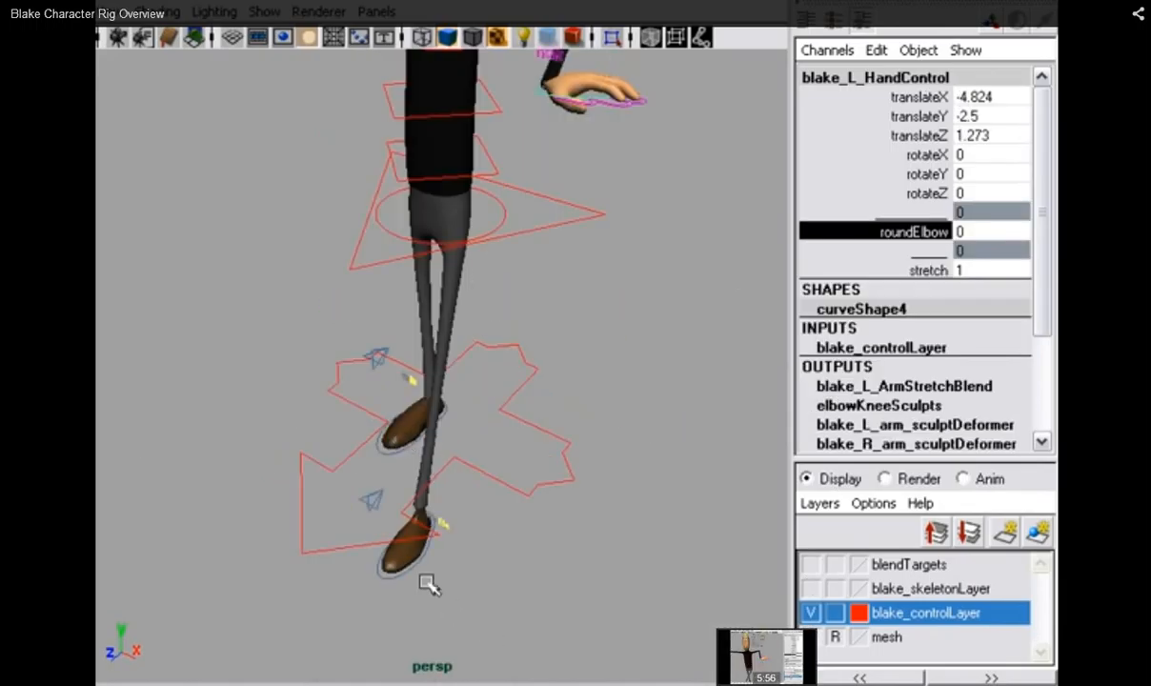
click(778, 685)
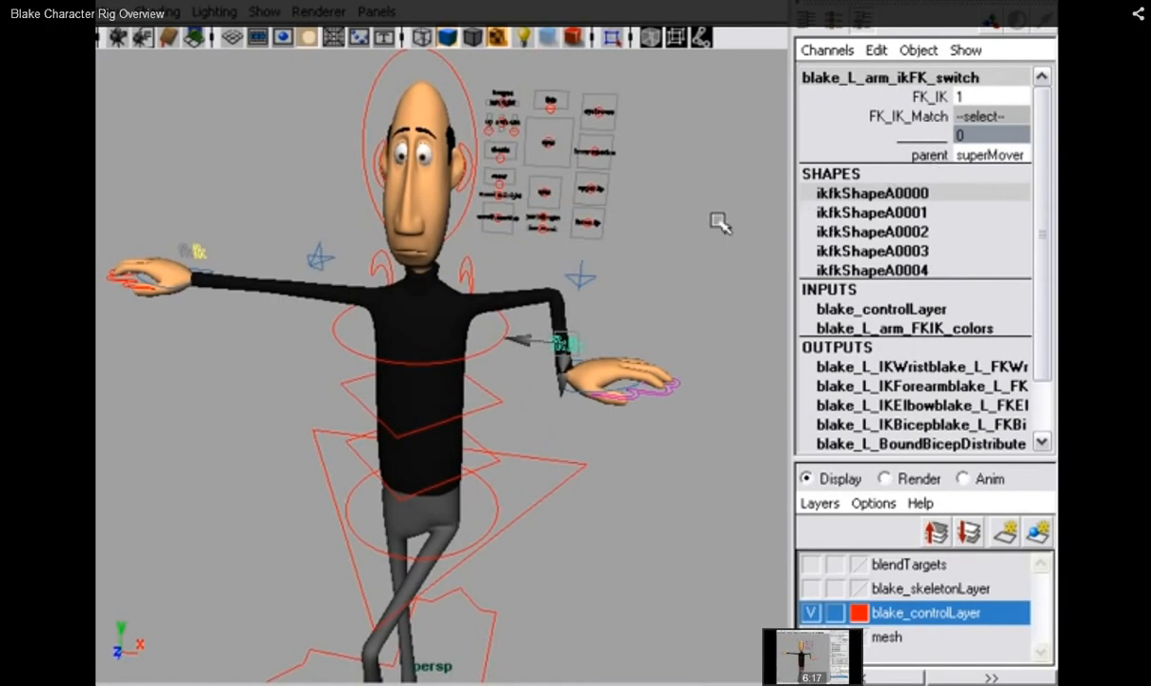
click(813, 685)
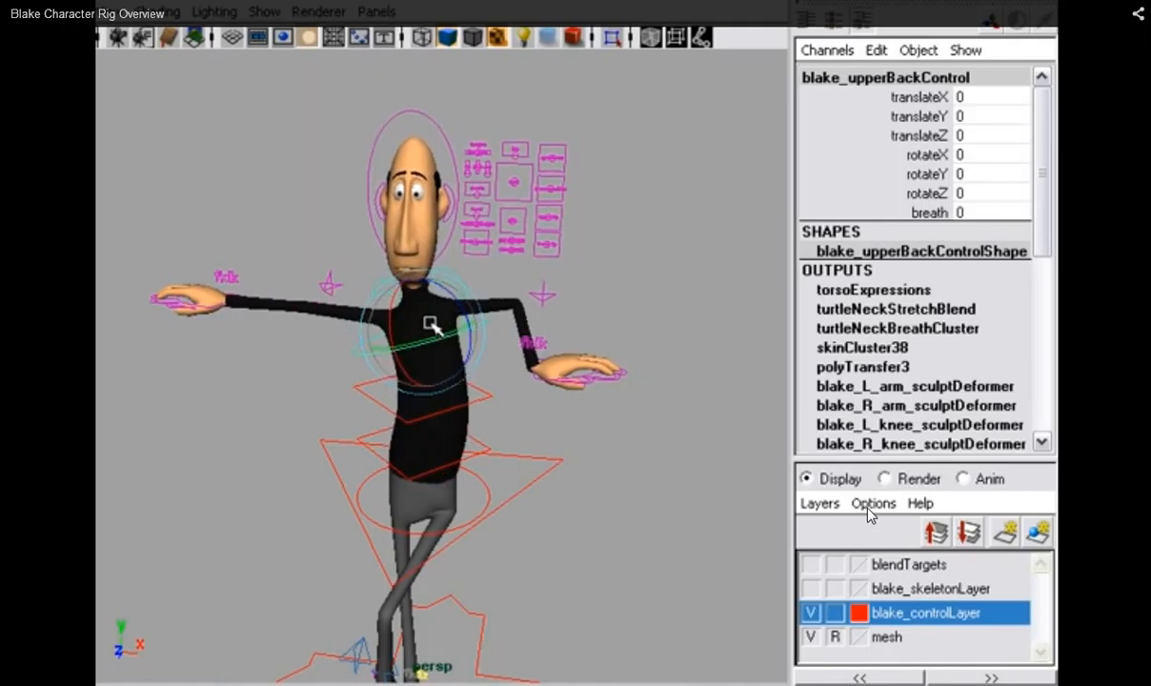
key(space)
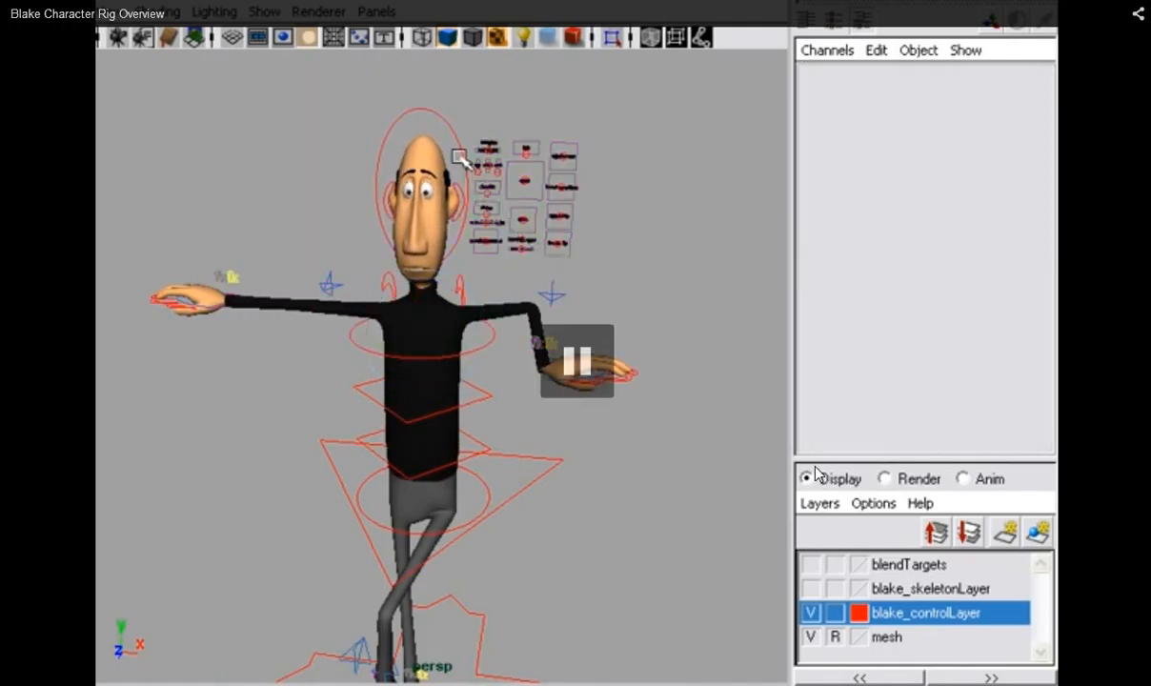
key(Escape)
key(alt+Tab)
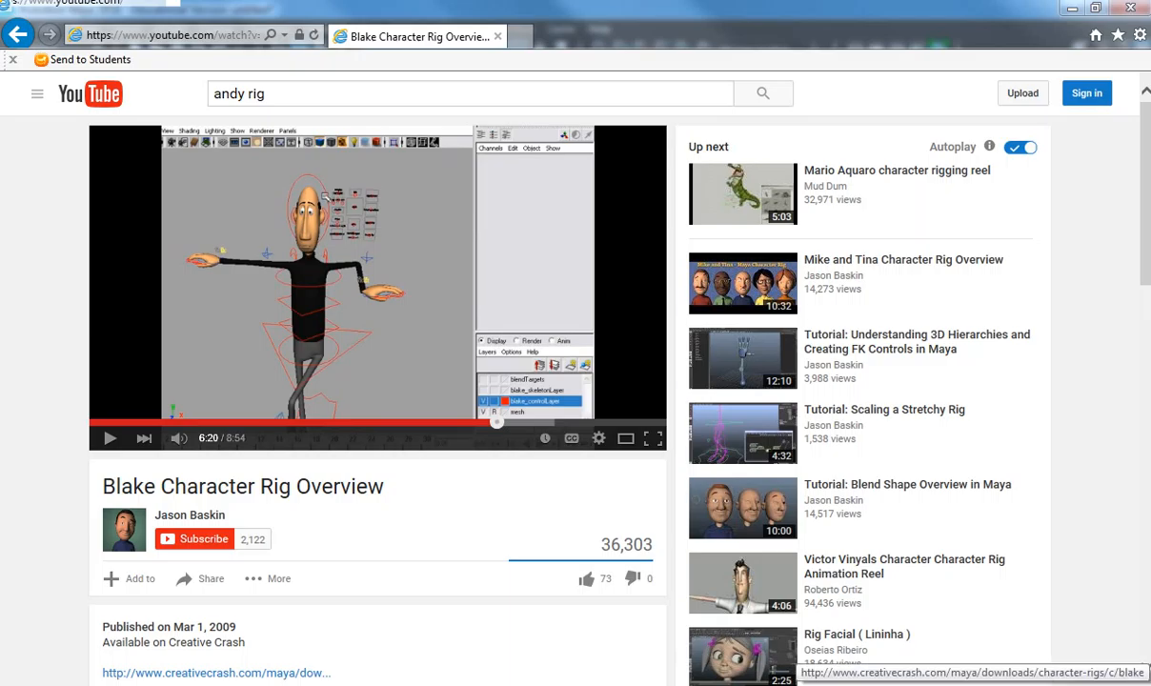
- Search YouTube for "elvis rig" and look through the first results
double_click(389, 105)
text(e)
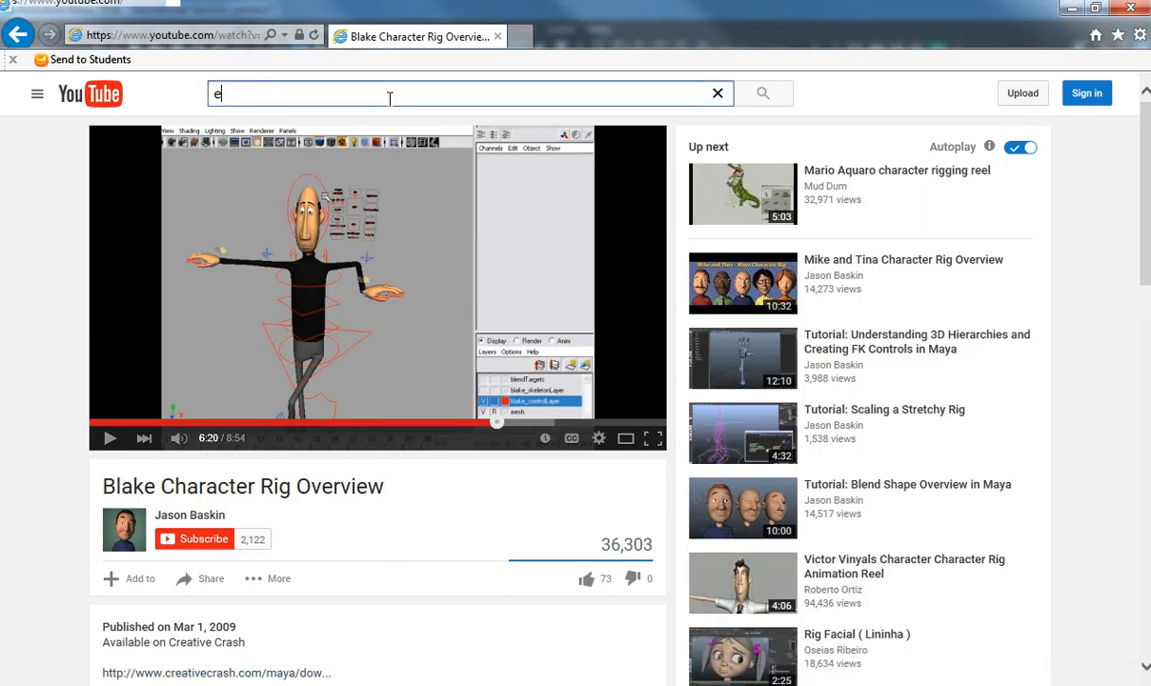
text(lvis rig)
key(Return)
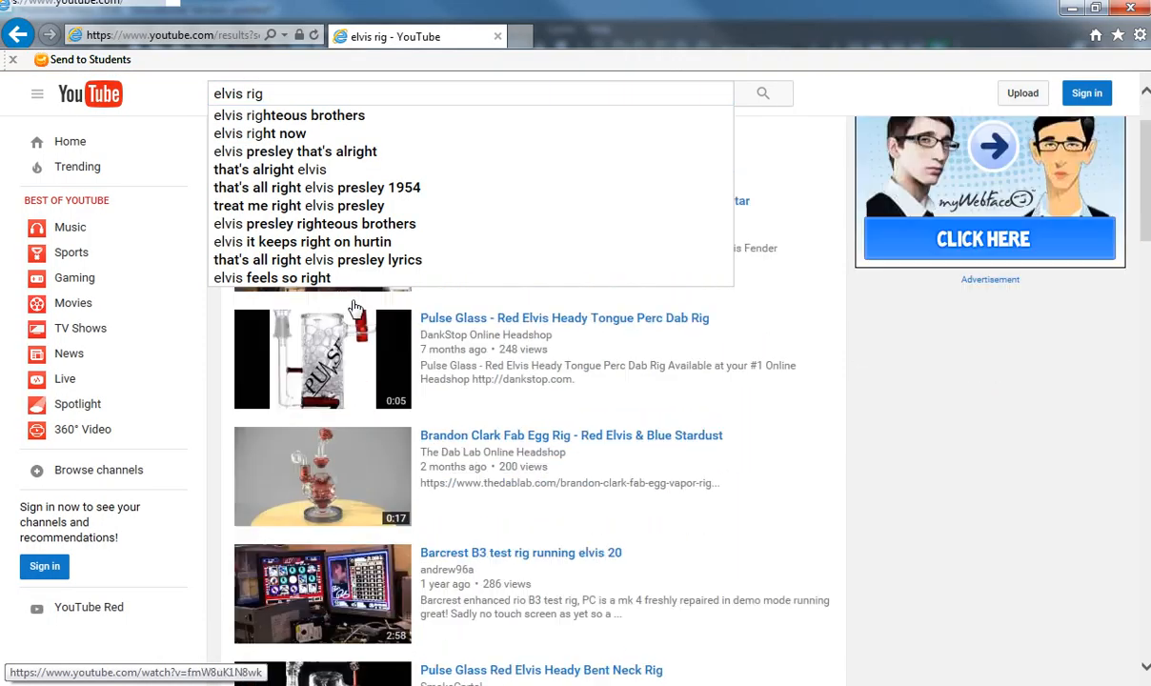
scroll(355, 308, down, 2)
- Narrow the YouTube search to "elvis rig maya" and browse the results for the character rig
click(329, 89)
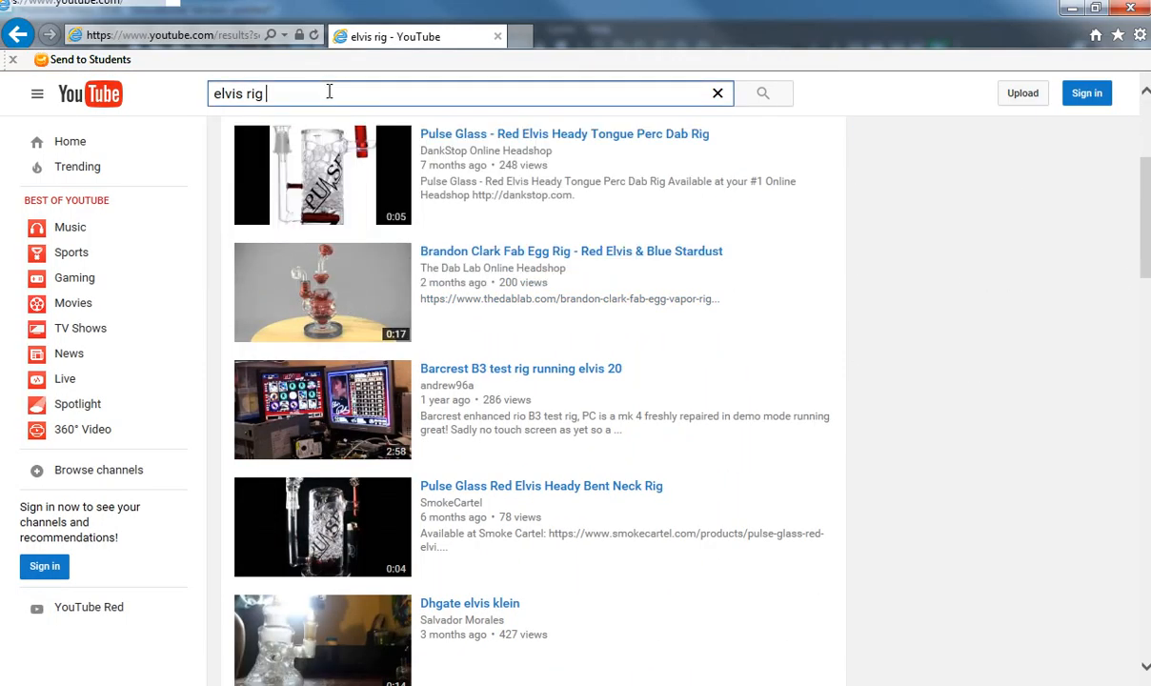
text(maya)
key(Return)
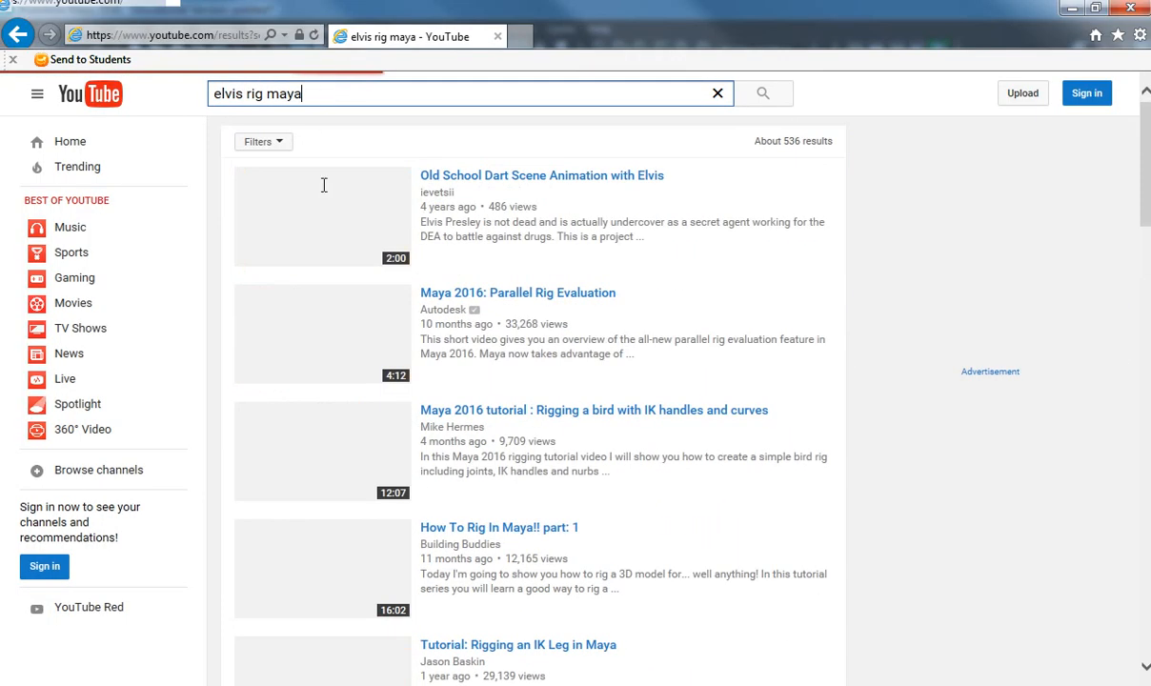
scroll(334, 286, down, 5)
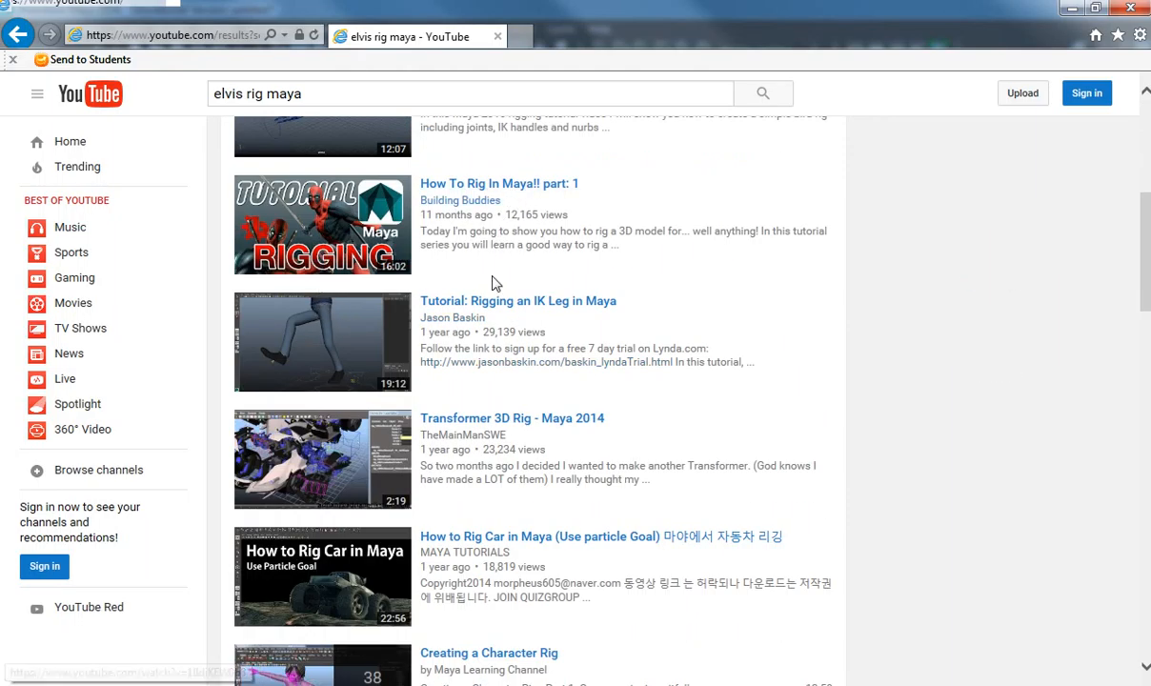
scroll(381, 284, down, 3)
scroll(379, 282, up, 8)
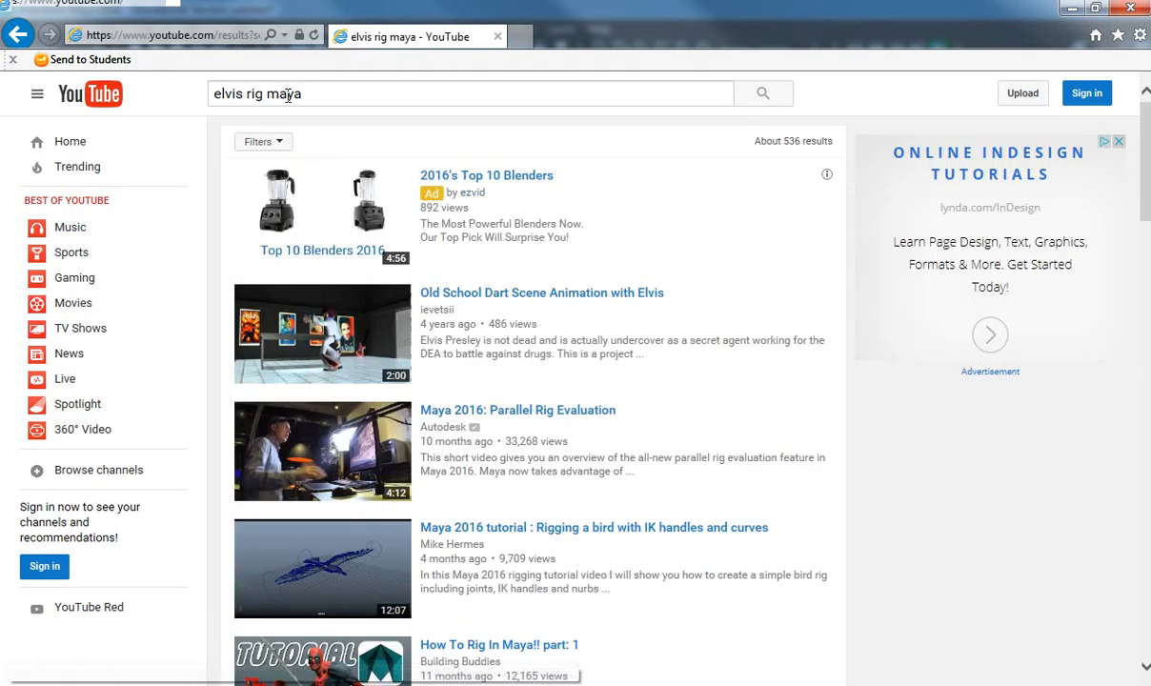
- Change the YouTube search to "elvis rig character" and look through the results
double_click(286, 94)
text(character)
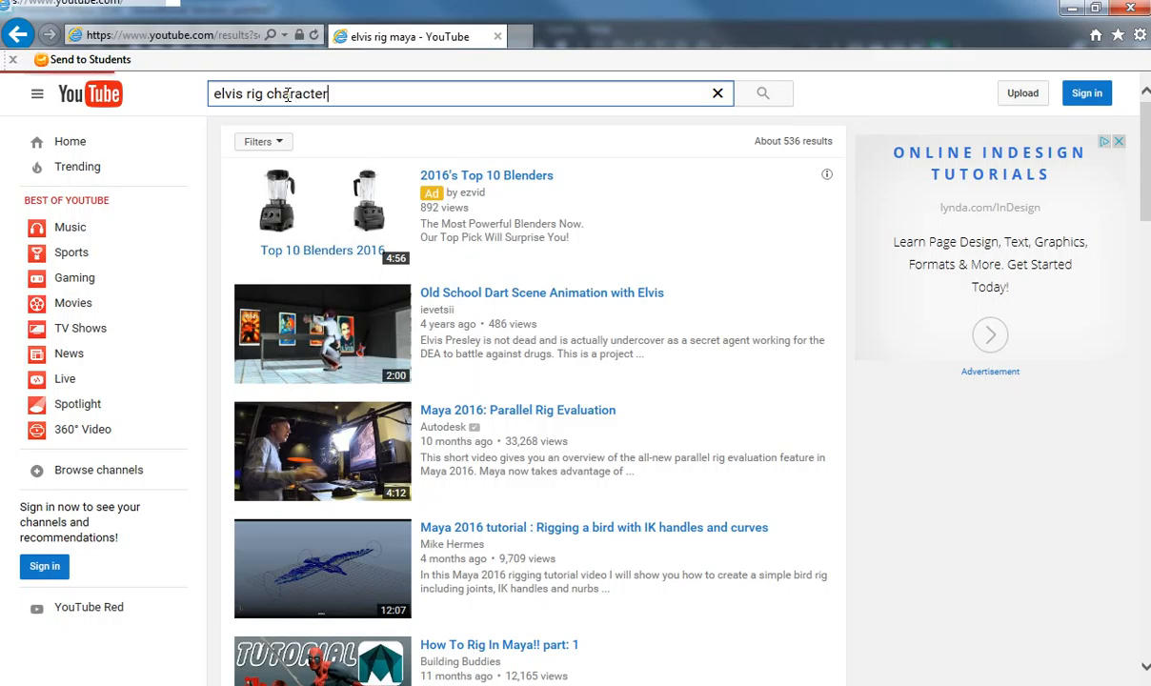
key(Return)
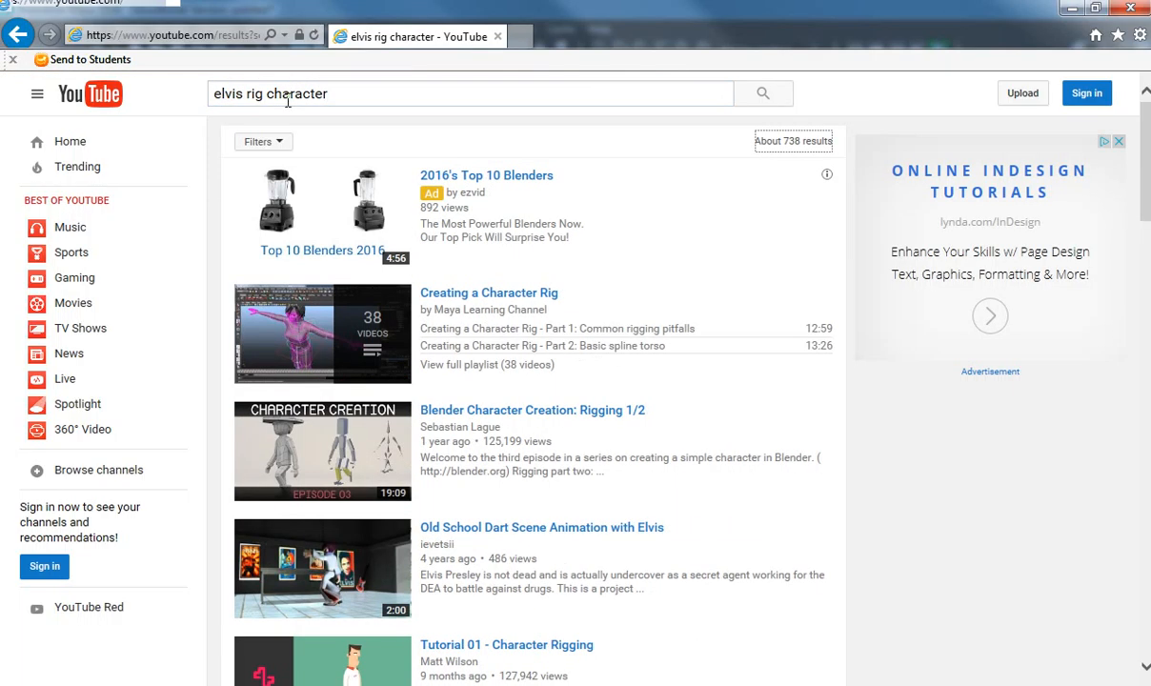
scroll(338, 354, down, 2)
scroll(338, 354, down, 1)
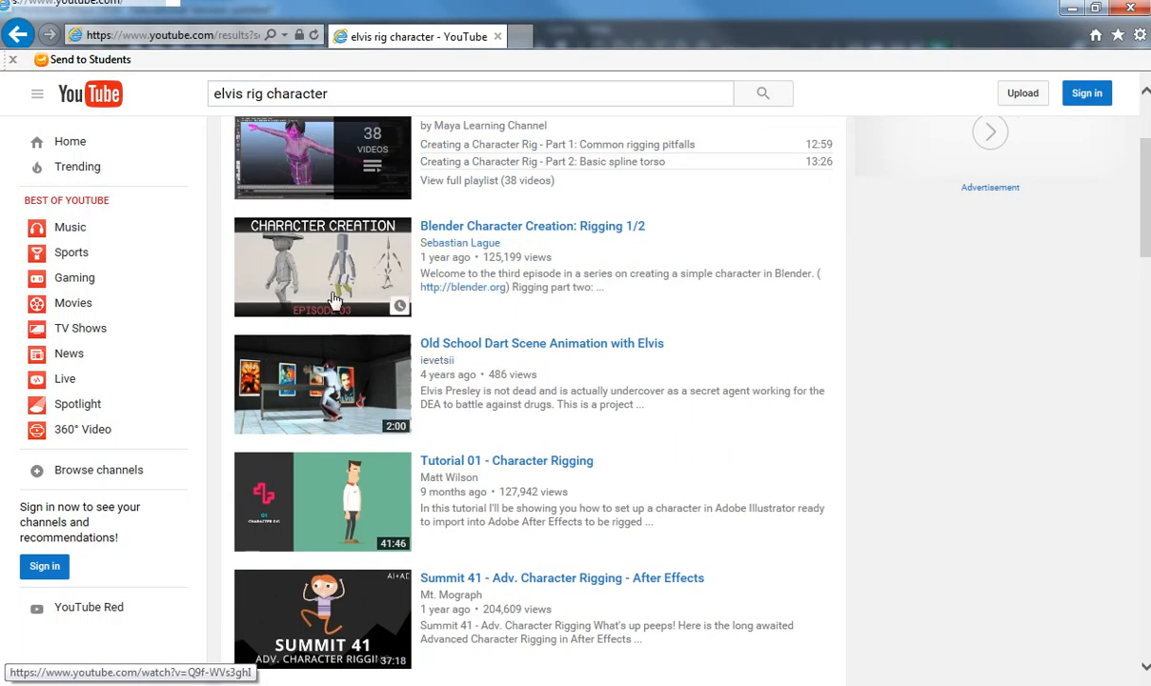
scroll(335, 324, down, 2)
scroll(333, 289, down, 4)
scroll(333, 288, up, 8)
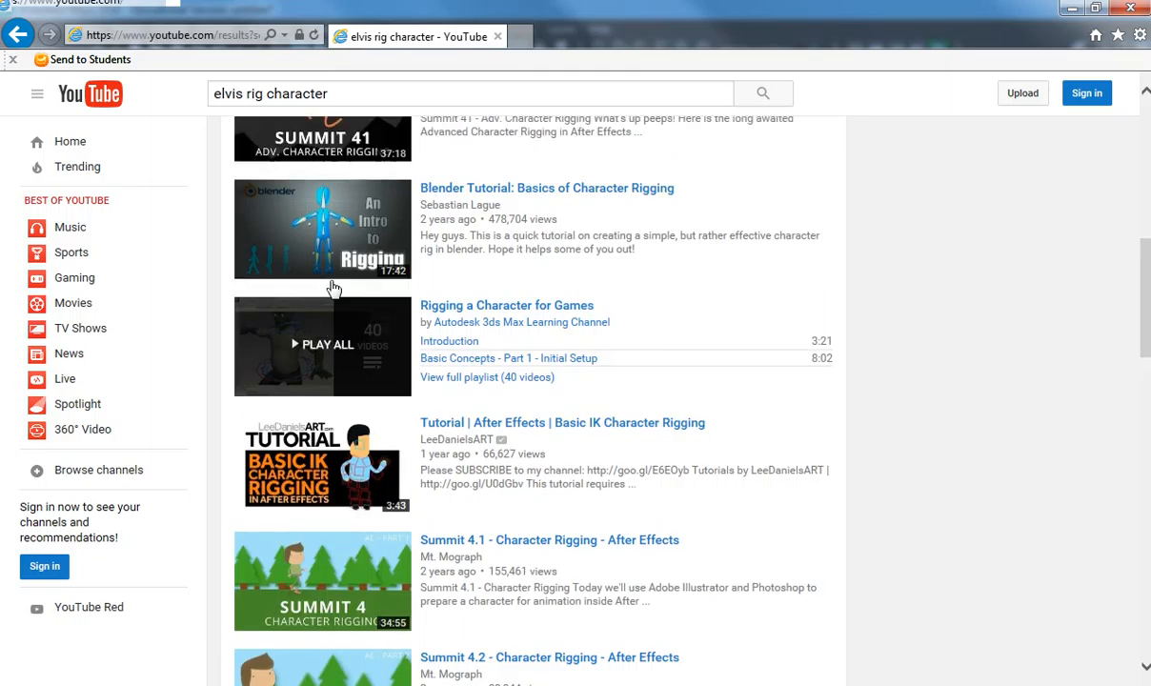
- Search YouTube for "librarian rig" and browse the resulting rig demonstrations
drag(337, 96, 149, 98)
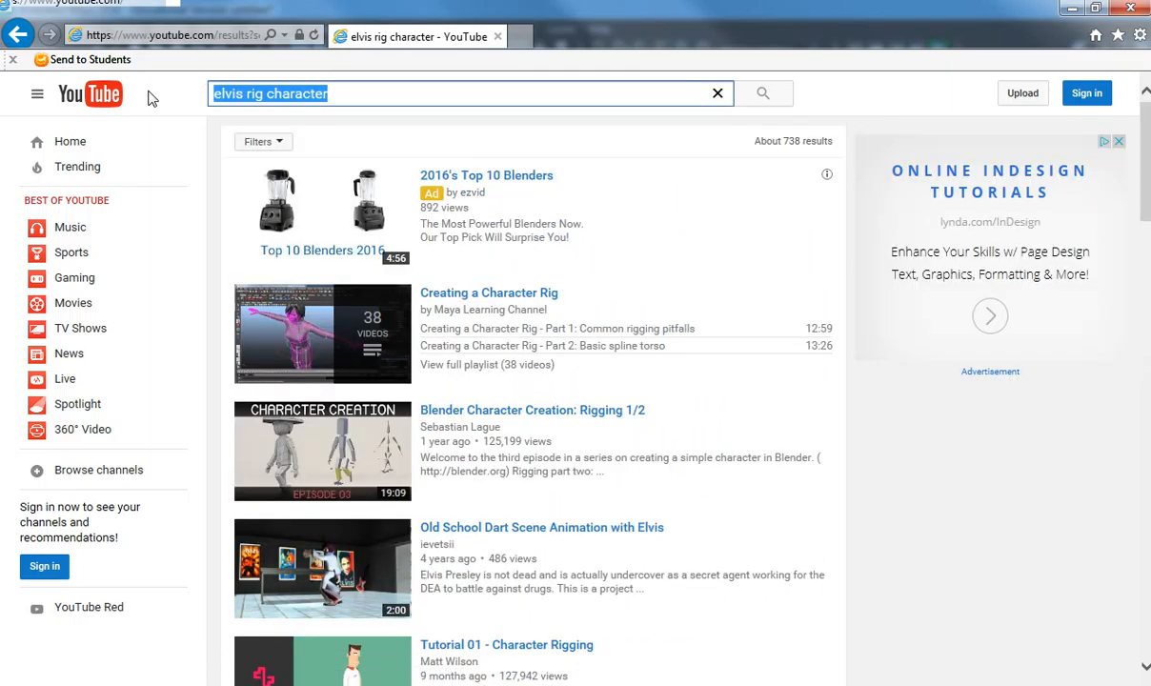
text(librarian rig)
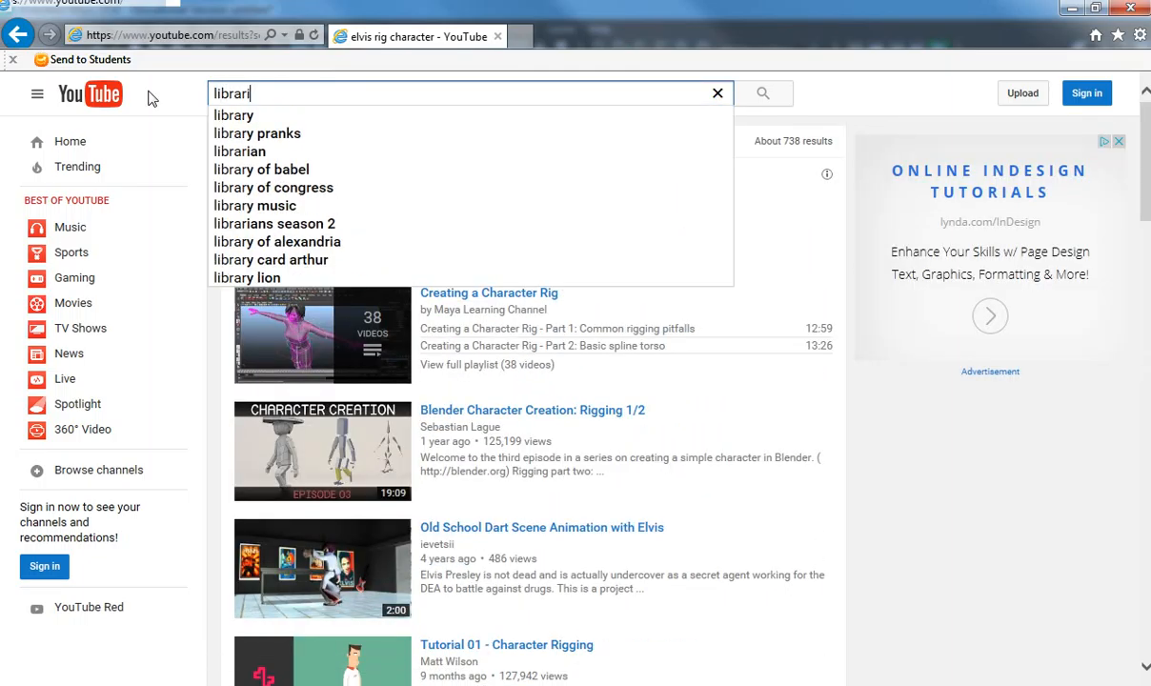
key(Return)
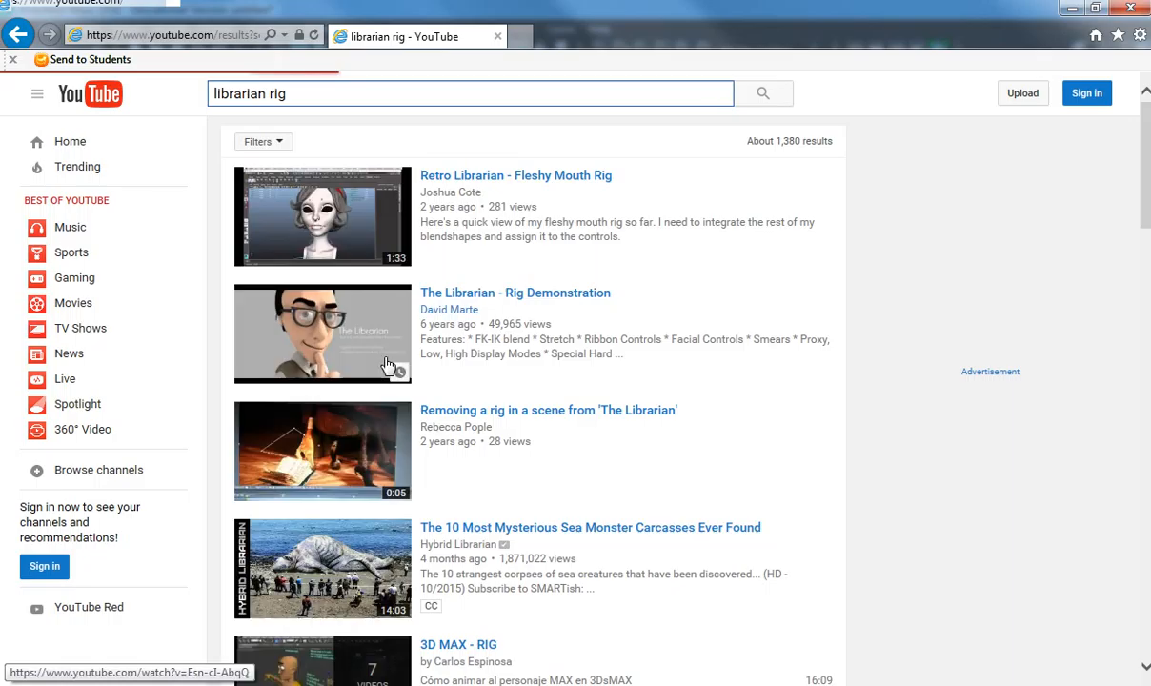
scroll(322, 420, down, 2)
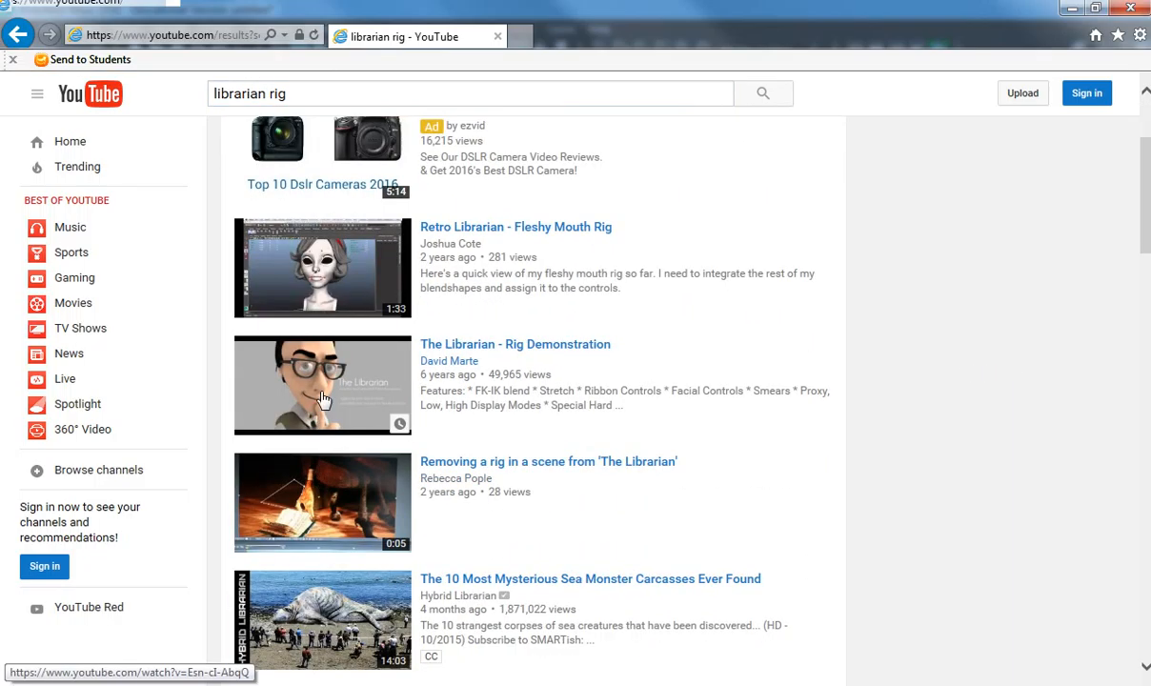
scroll(324, 400, down, 3)
- Search the web for "creative crash rigs character" and open Creative Crash's Maya Character Rigs page
key(alt+d)
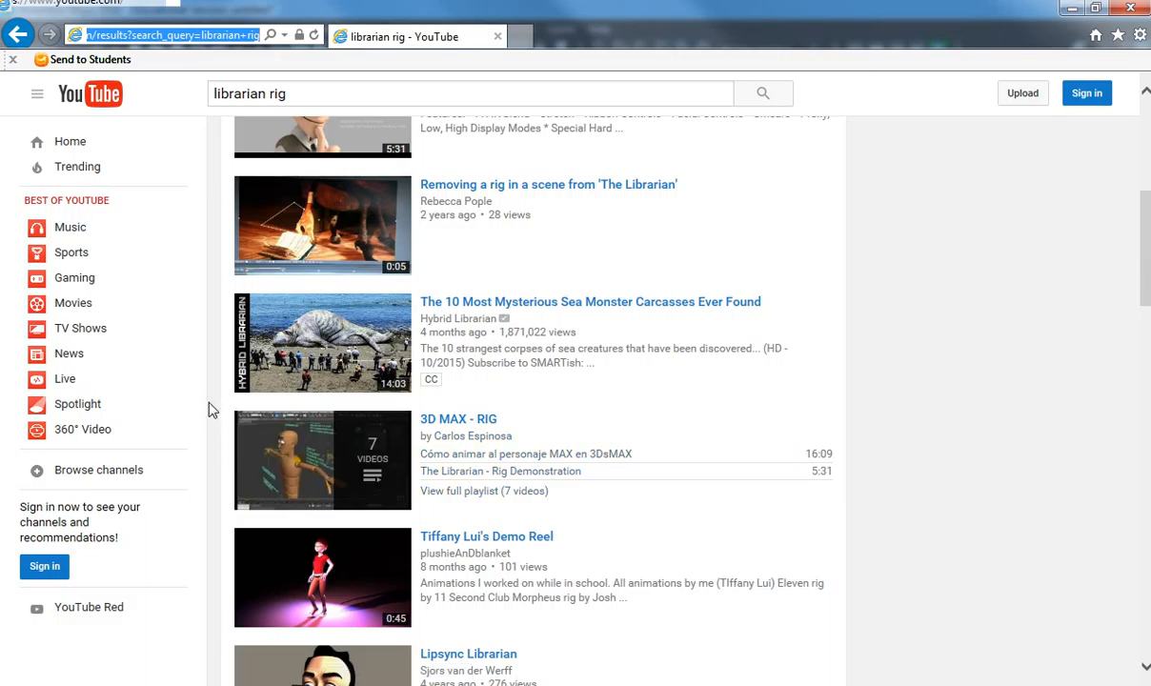
text(creative crash)
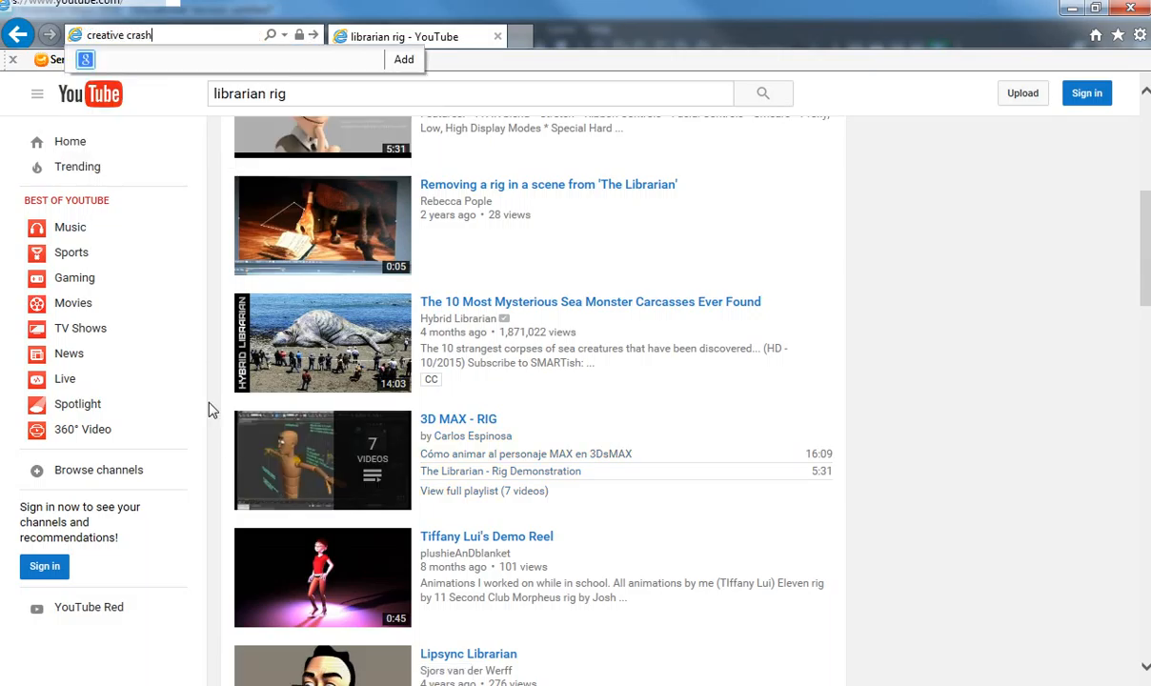
text( rigs character)
key(Return)
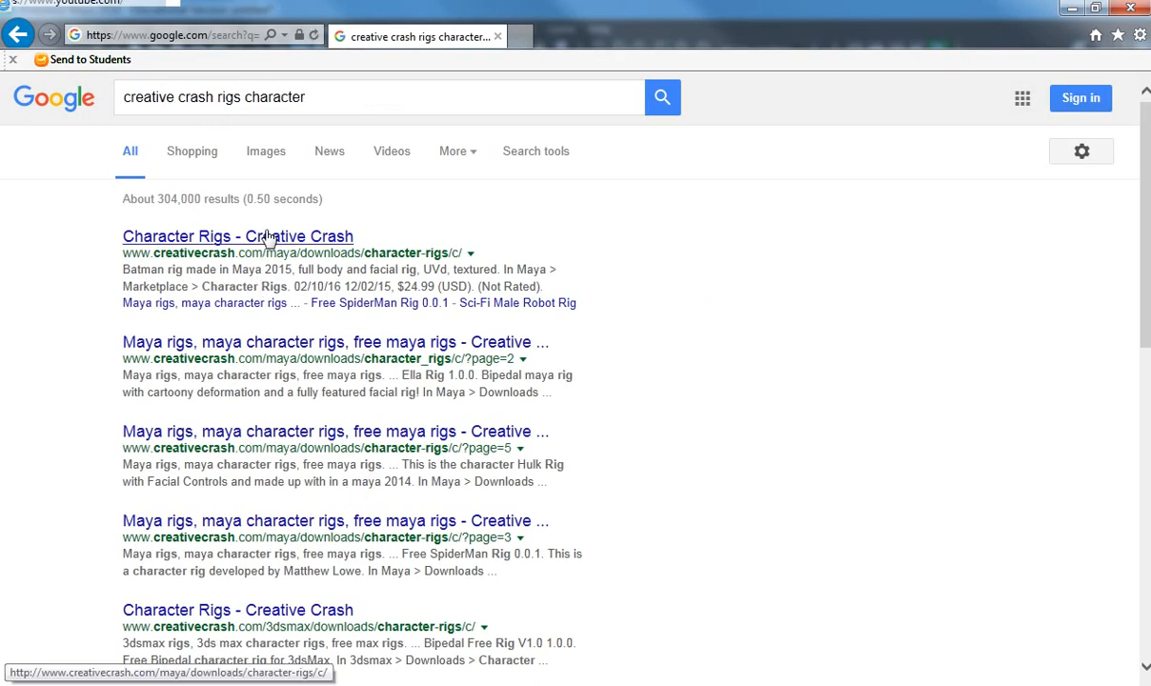
click(270, 237)
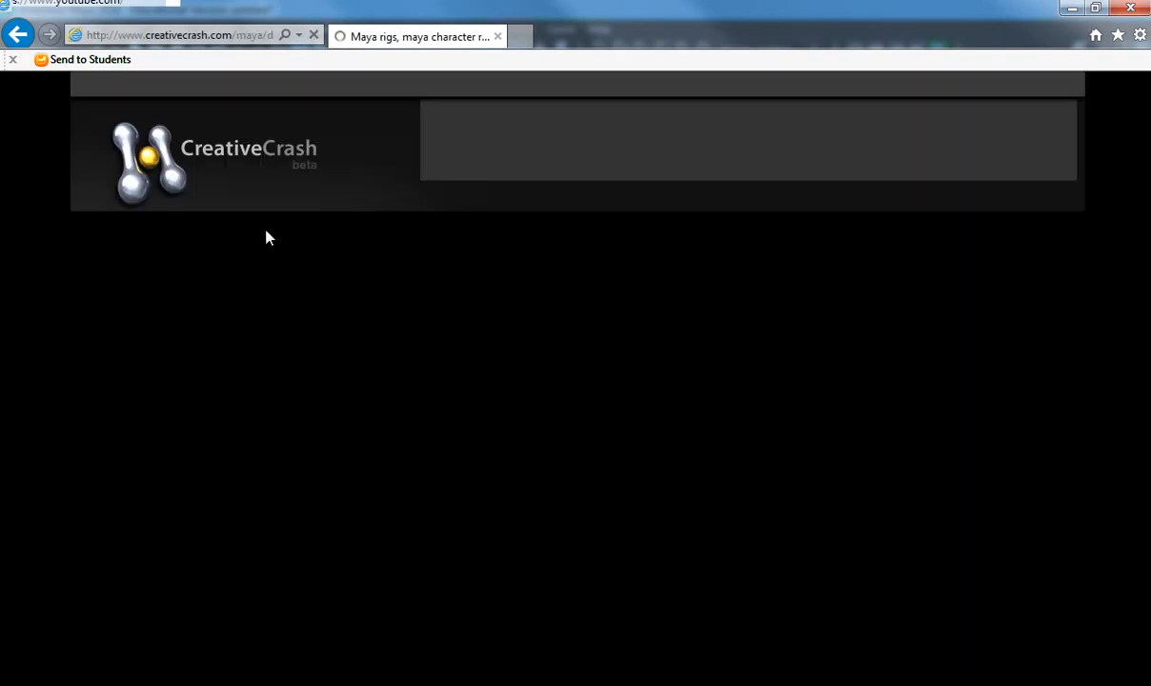
- Check the prices in the character rigs list and filter the list by the Freeware license
scroll(461, 429, down, 2)
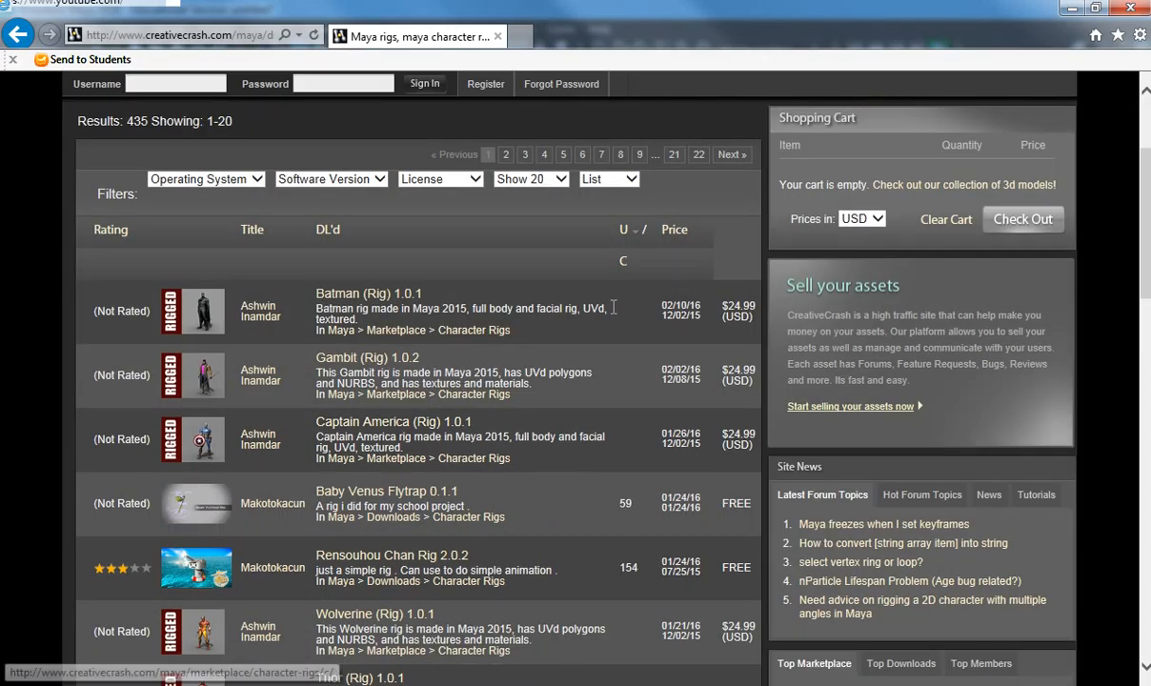
mouse_move(718, 287)
mouse_down()
mouse_move(756, 306)
mouse_move(721, 306)
mouse_up()
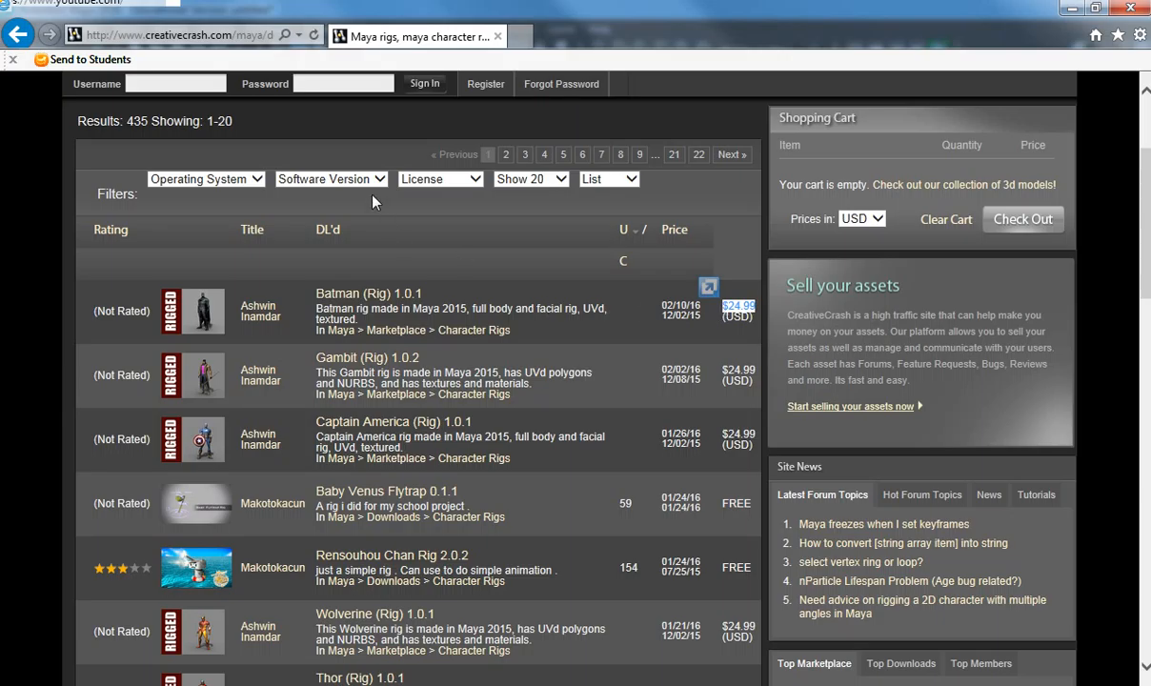
click(426, 192)
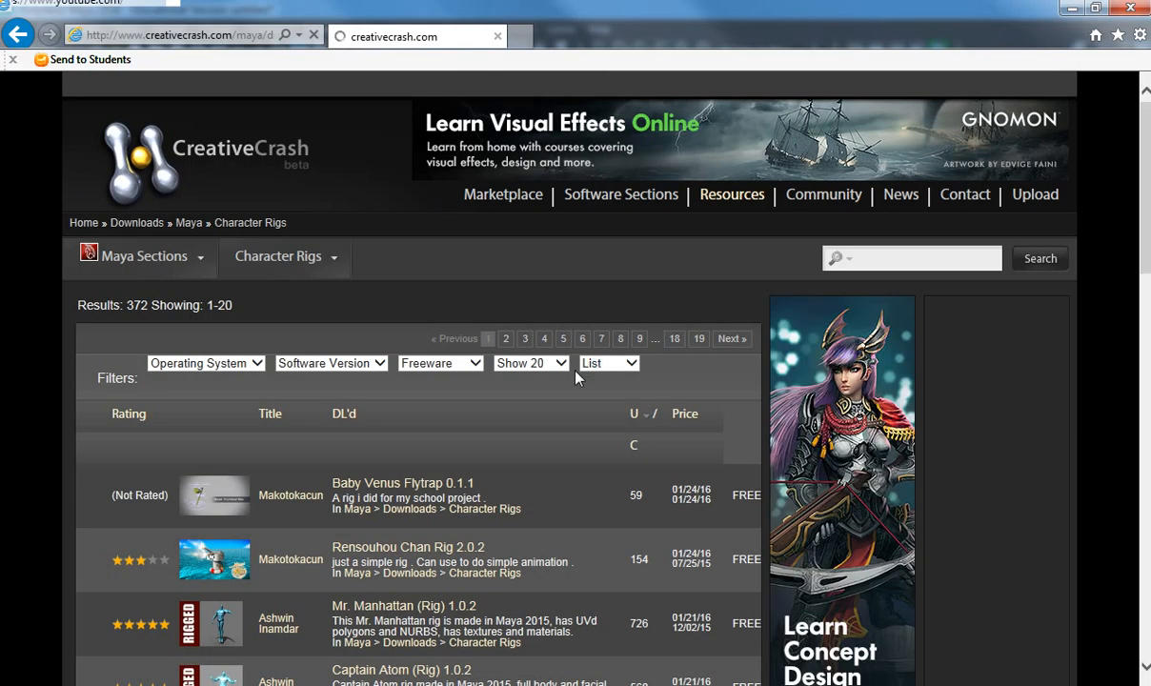
- Sort the free character rigs by number of downloads and open the page of The Andy Rig 1.4.6
click(636, 417)
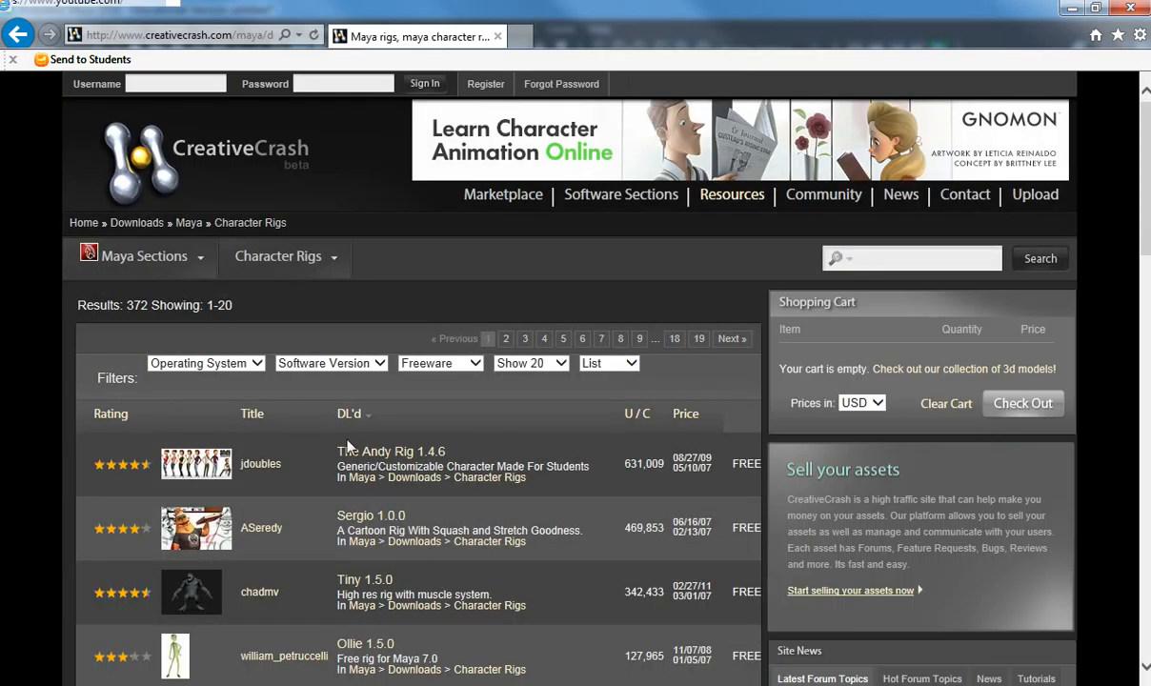
scroll(348, 447, down, 1)
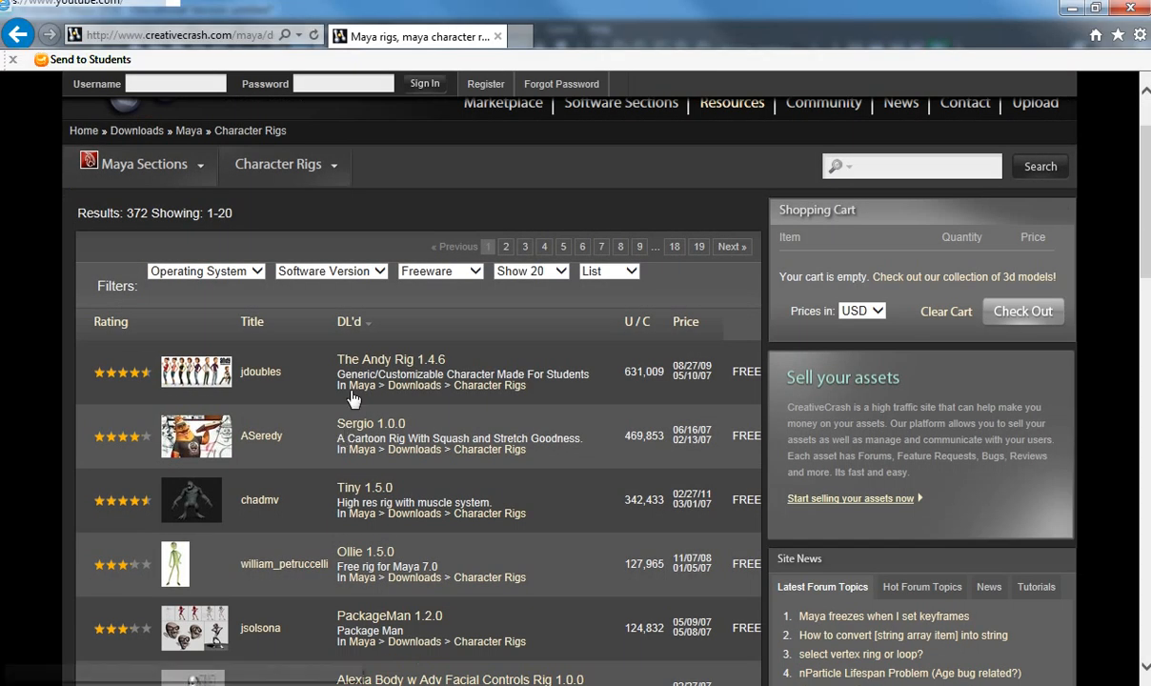
click(412, 369)
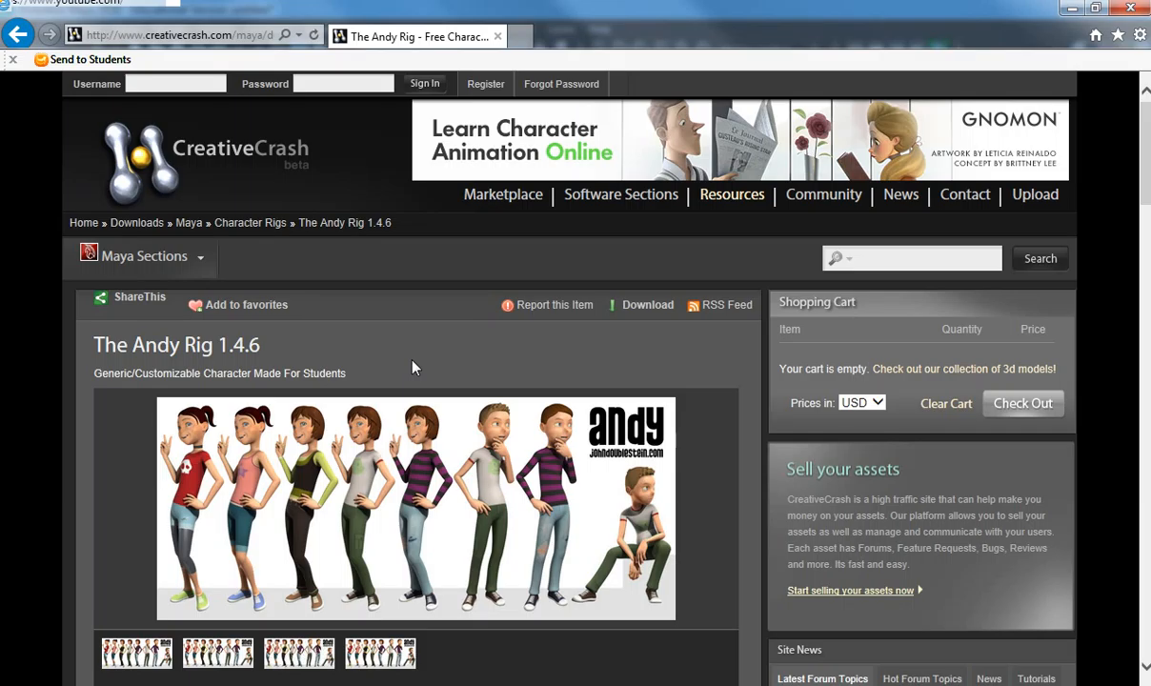
- Look over the preview images and details of The Andy Rig 1.4.6 and return to the free character rigs list
scroll(412, 369, down, 2)
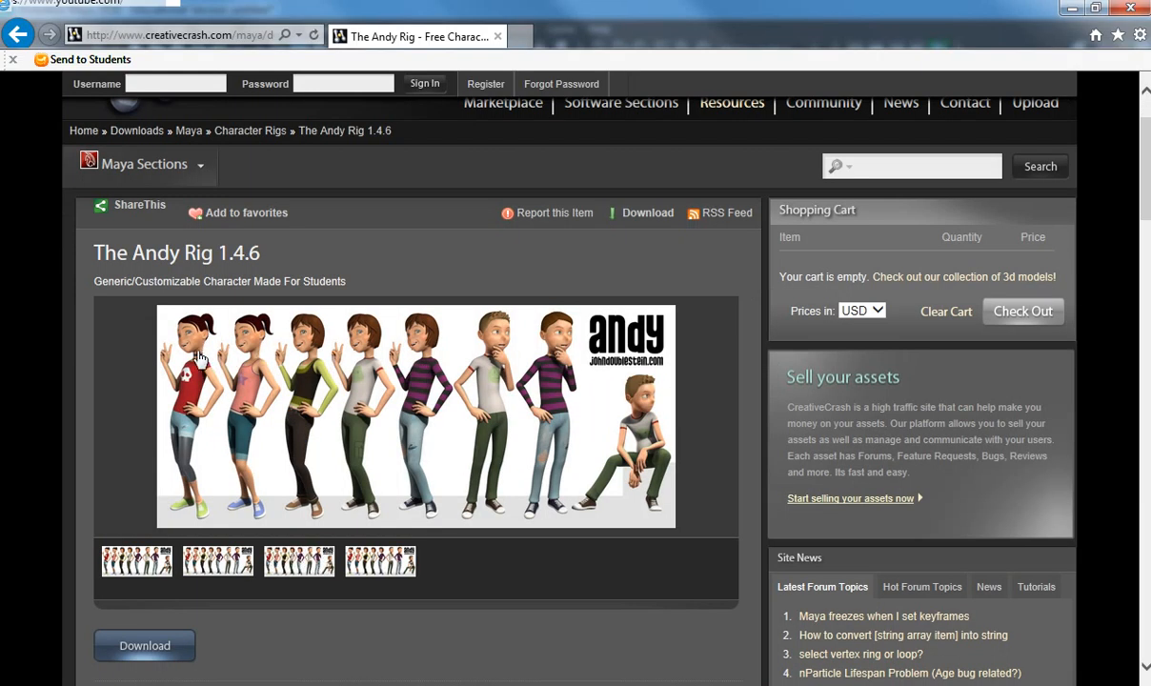
scroll(474, 397, down, 4)
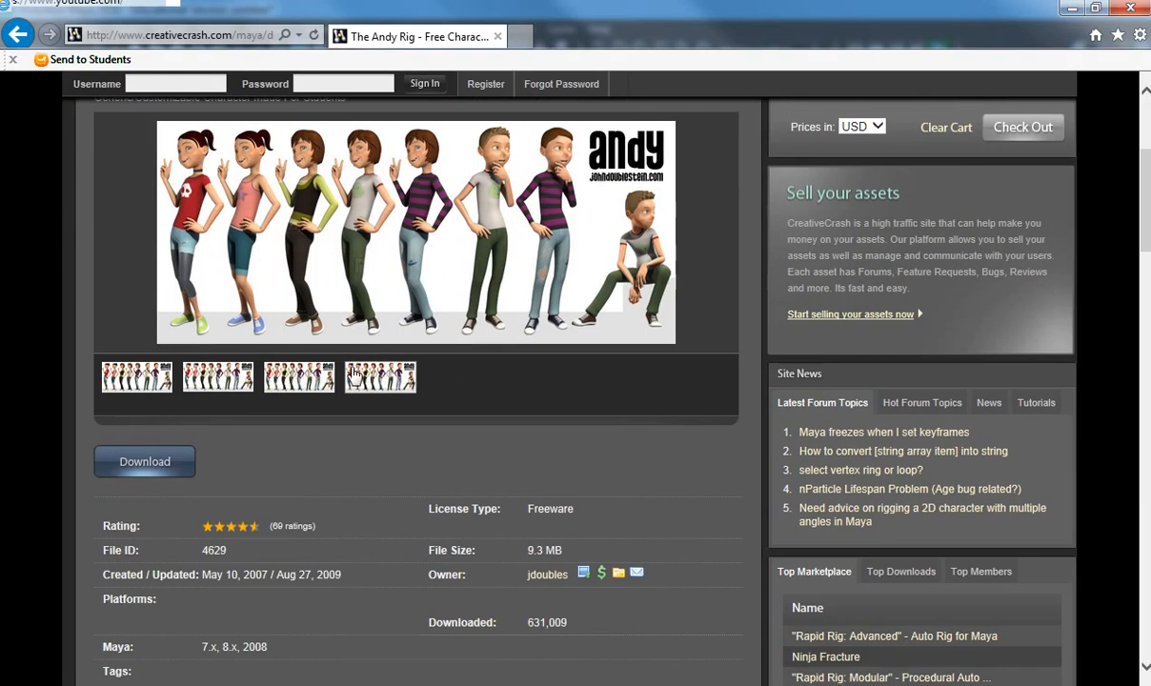
scroll(353, 373, down, 2)
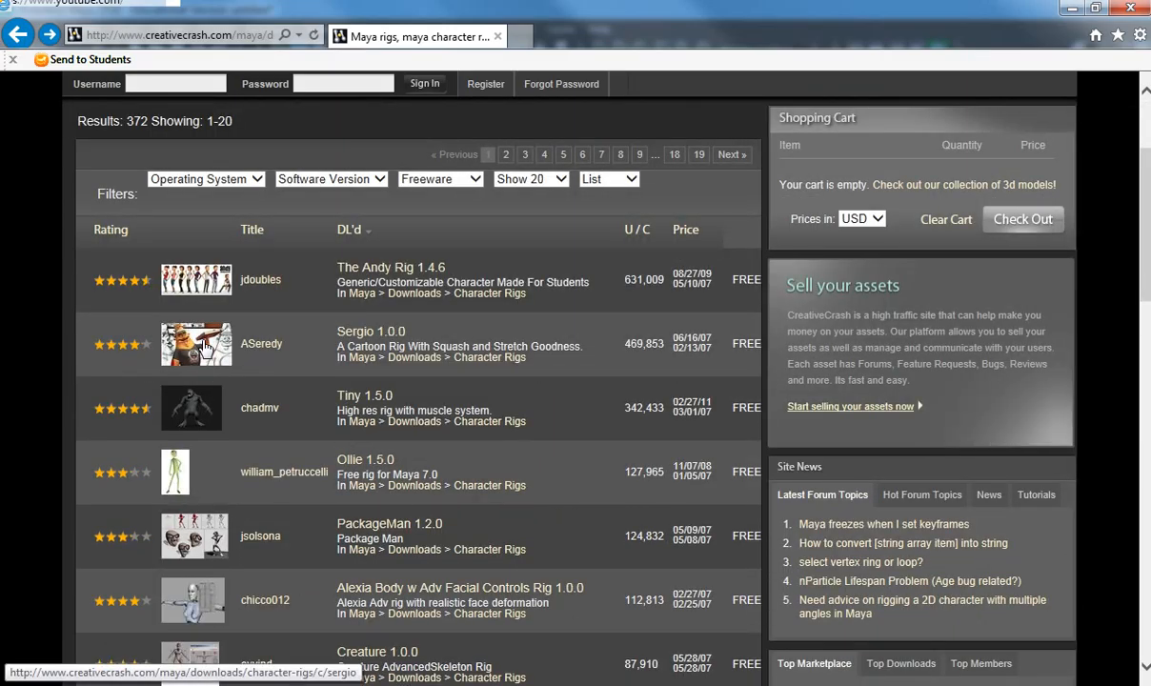
- Open the PackageMan 1.2.0 rig page, check its created and updated dates, and return to the list
scroll(187, 410, down, 2)
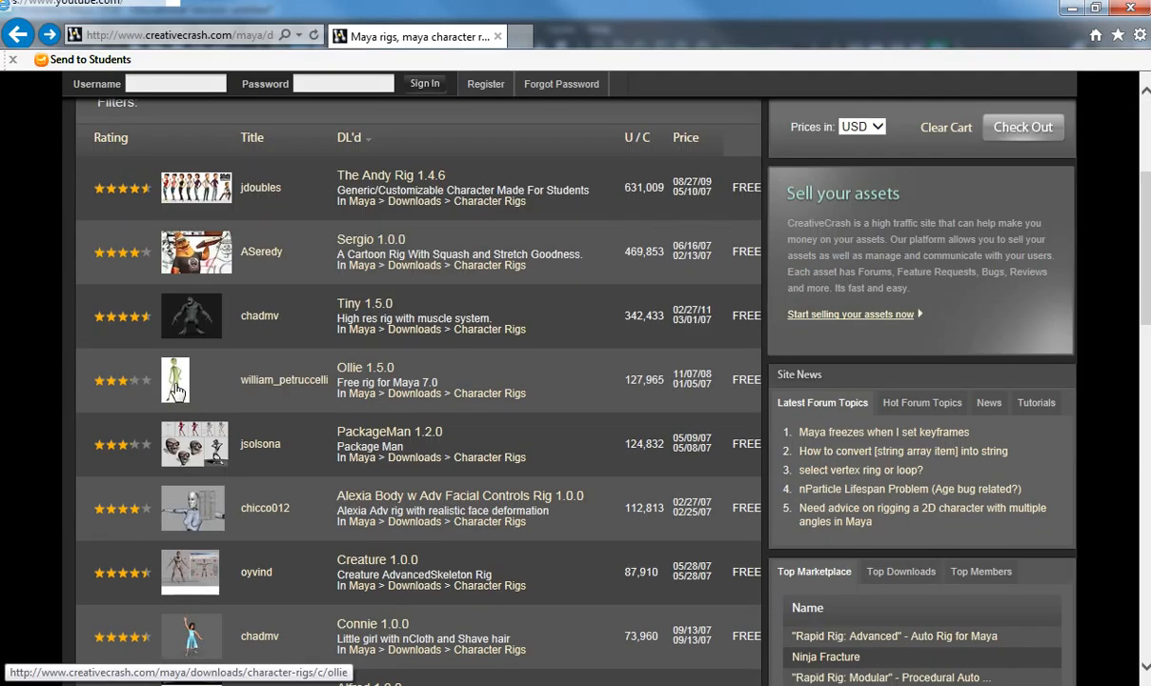
scroll(176, 390, down, 4)
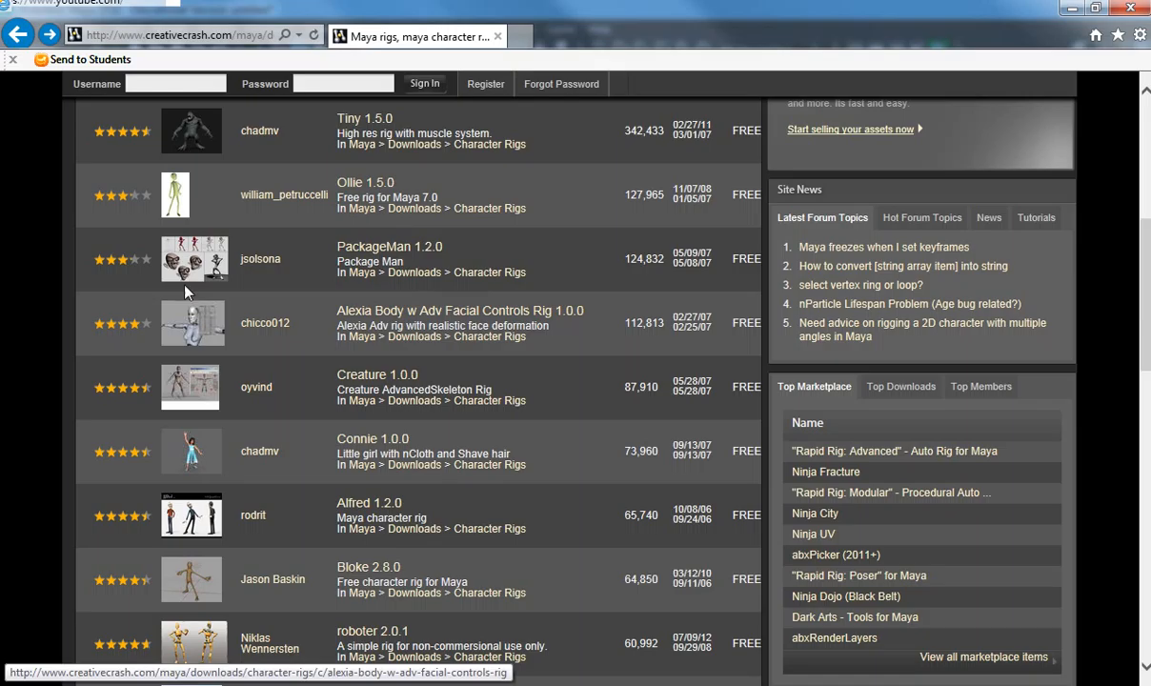
click(430, 257)
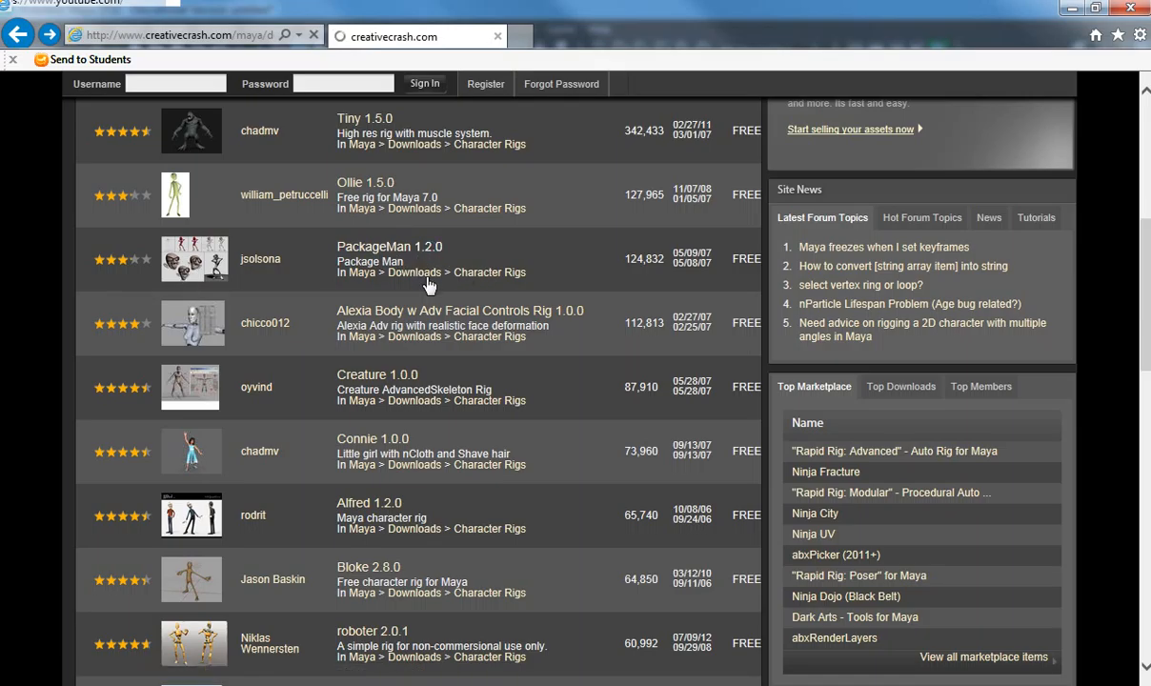
scroll(425, 305, down, 4)
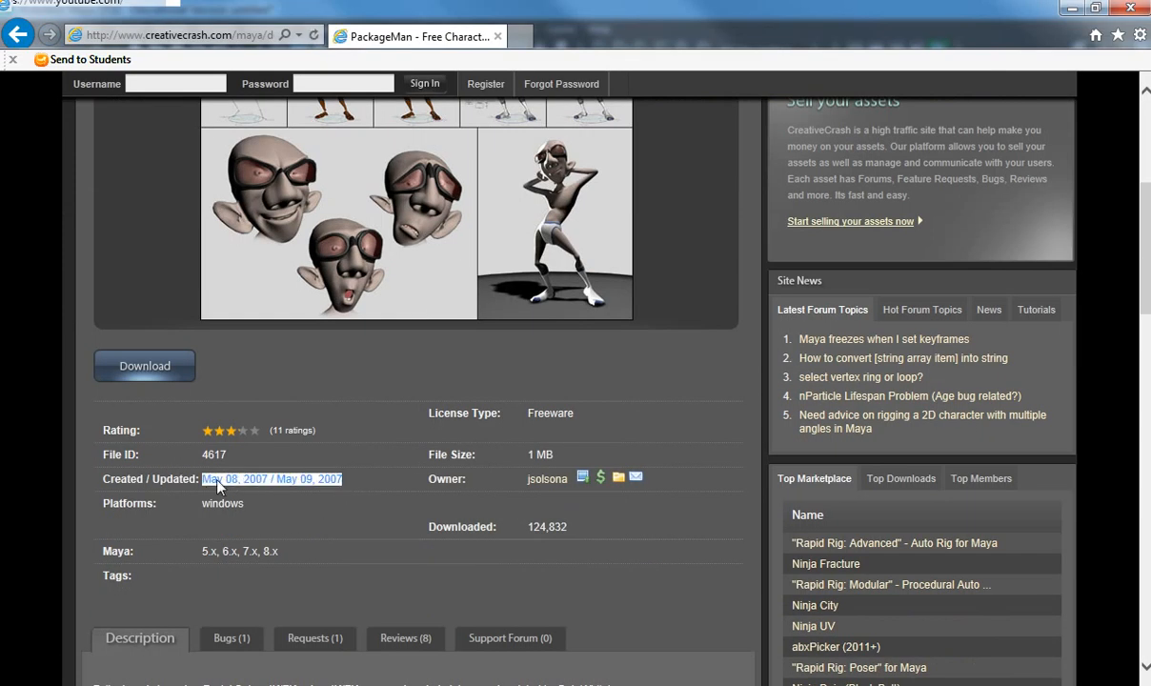
click(339, 468)
key(alt+Left)
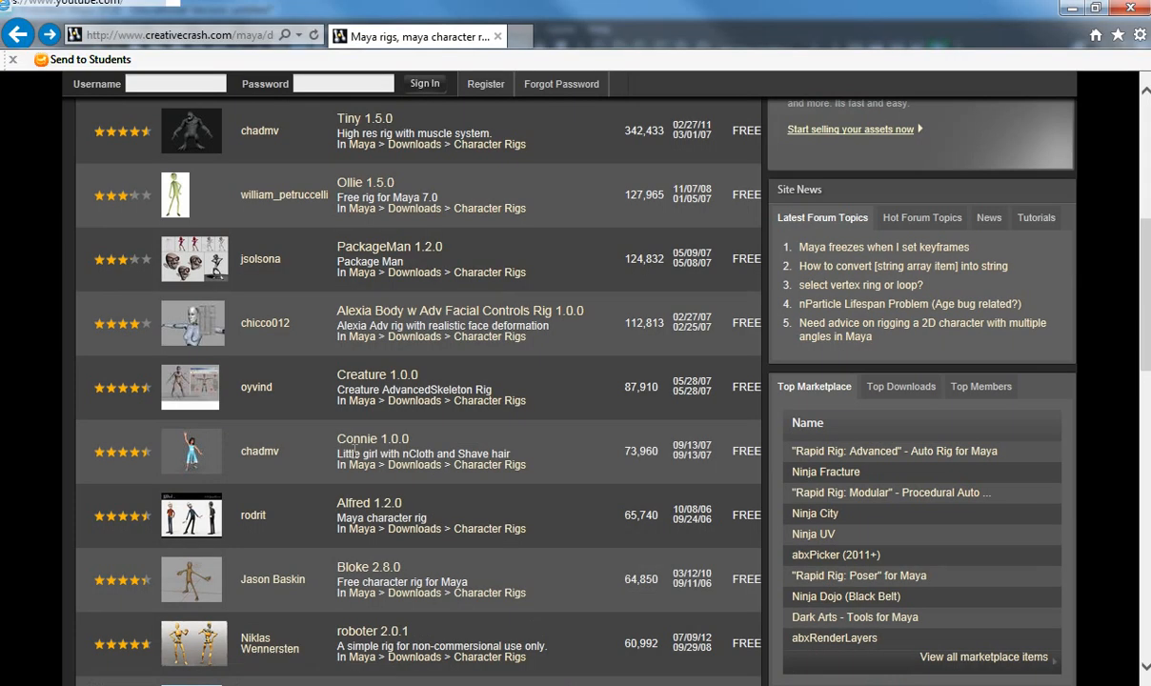
- View the Blake 1.6.0 and DEVIL 1.0.1 rig pages, returning to the character rigs list after each
scroll(354, 454, down, 6)
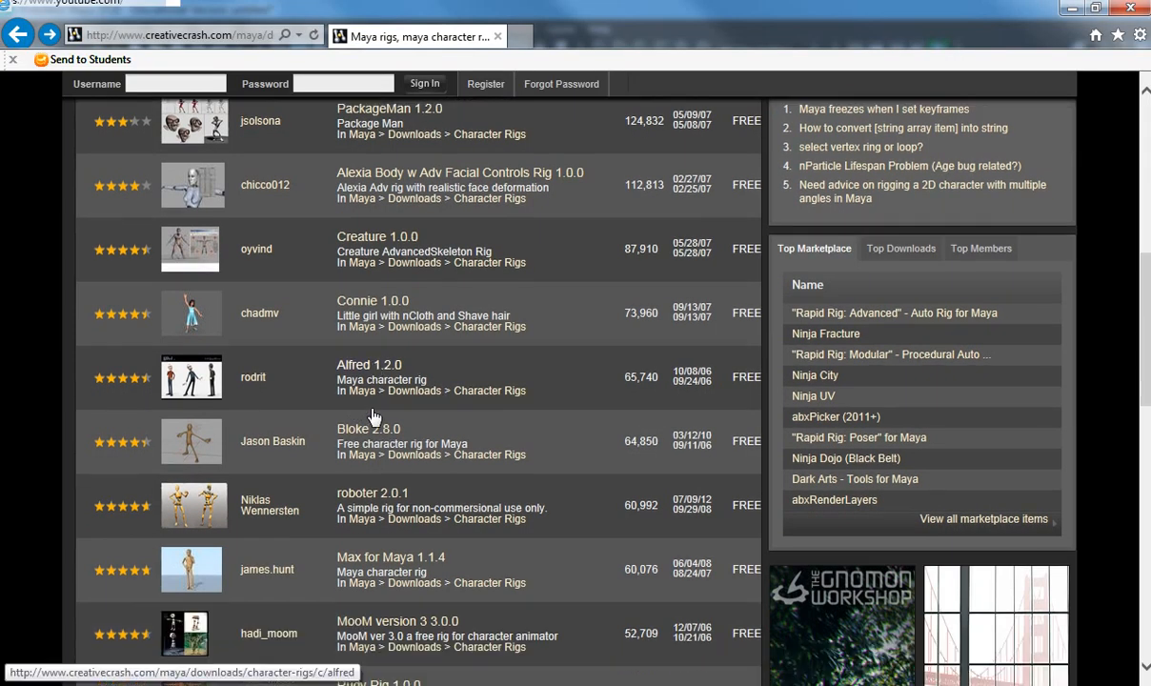
scroll(346, 386, down, 1)
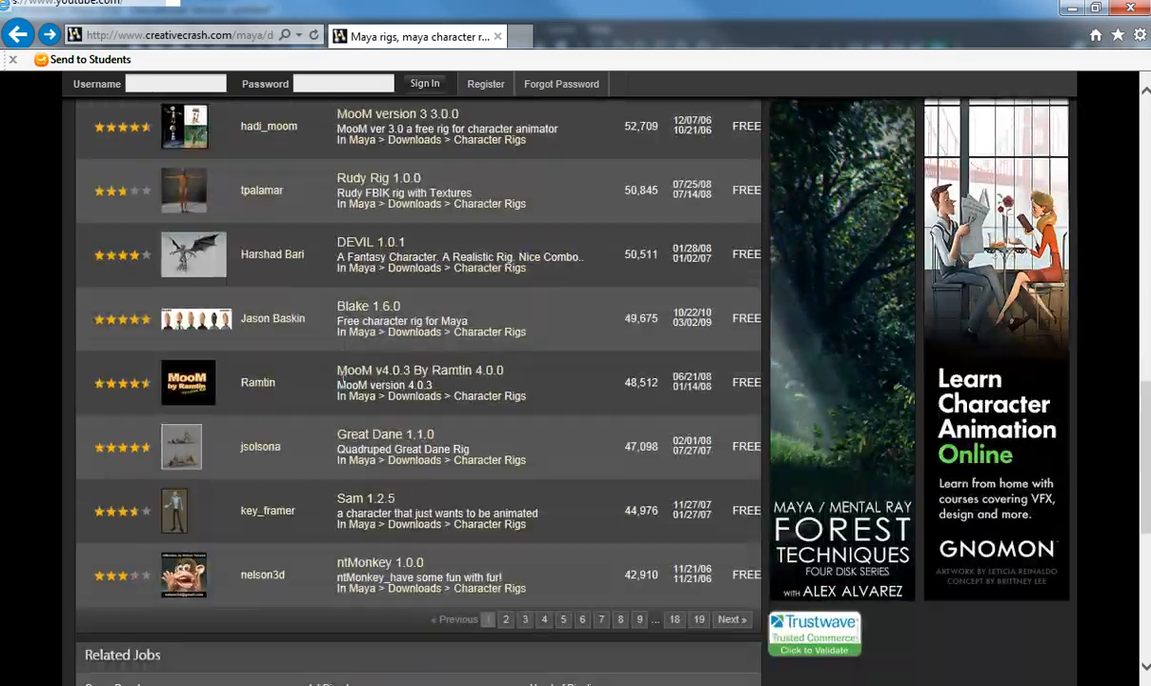
click(362, 305)
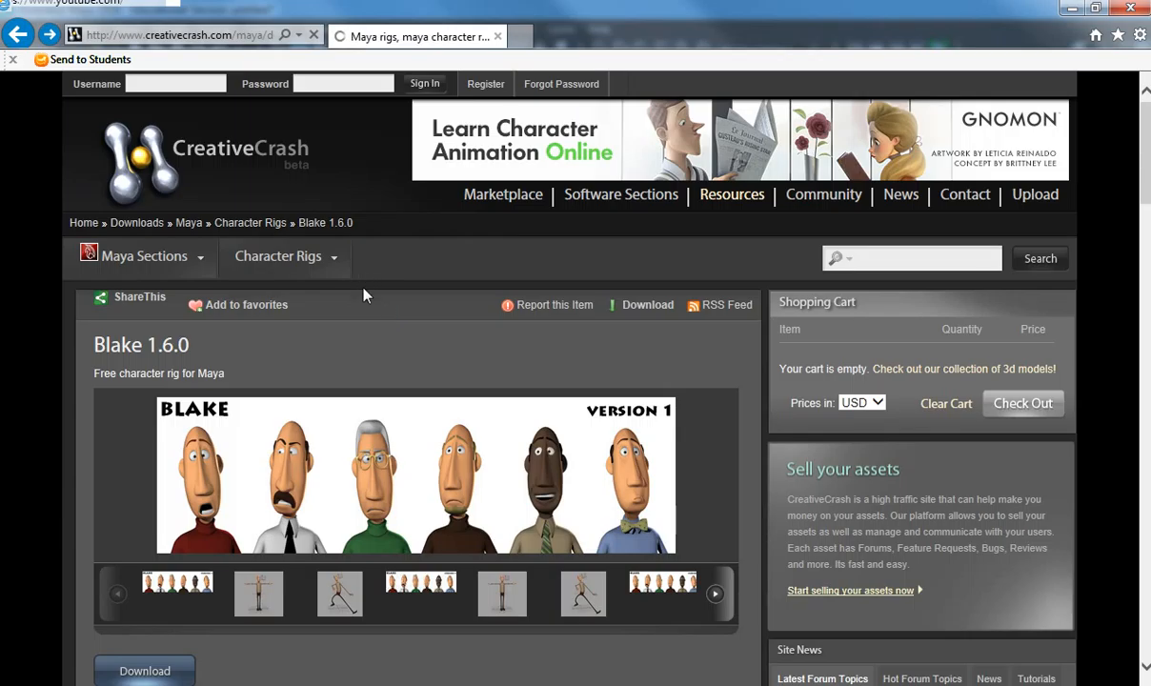
scroll(287, 370, up, 2)
scroll(288, 370, down, 1)
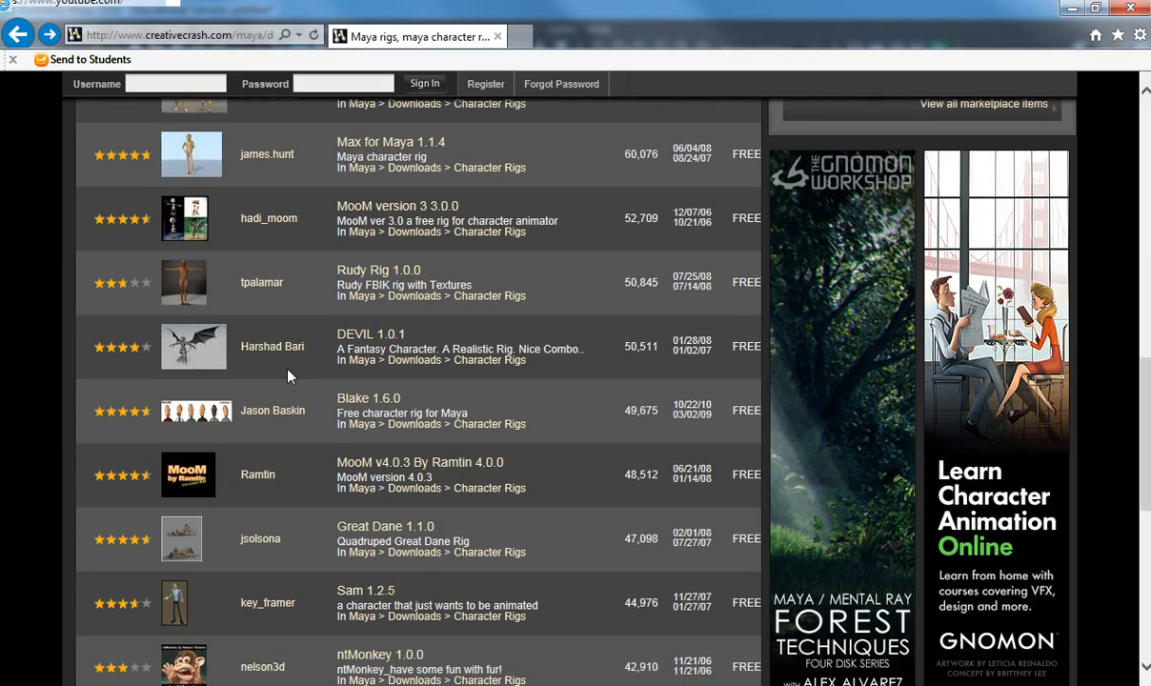
click(373, 338)
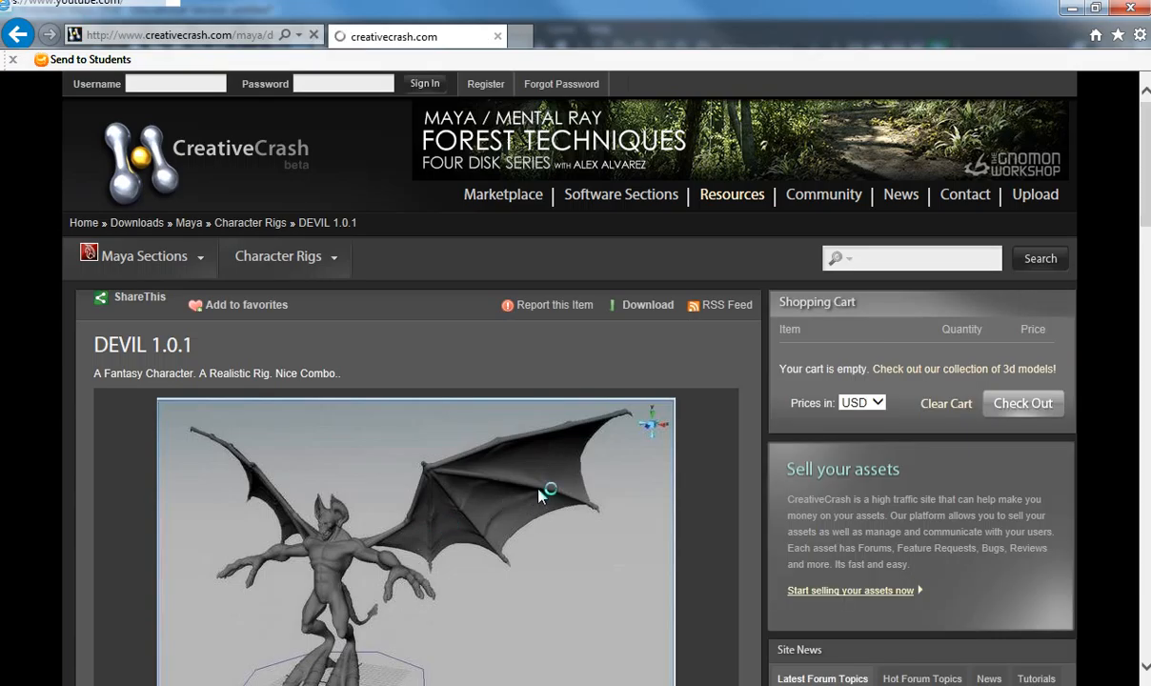
key(BackSpace)
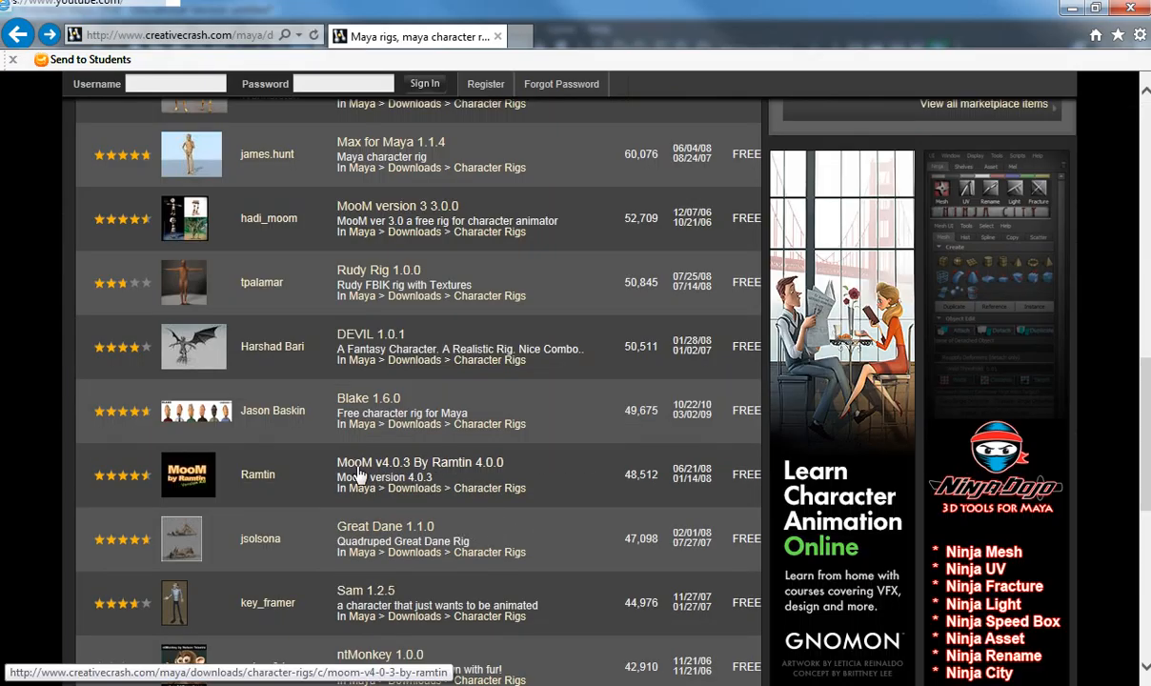
- Go to page 2 of the free rigs list, view the Flour Sack Rig 2.0.0 page, and return to the list
scroll(380, 220, down, 3)
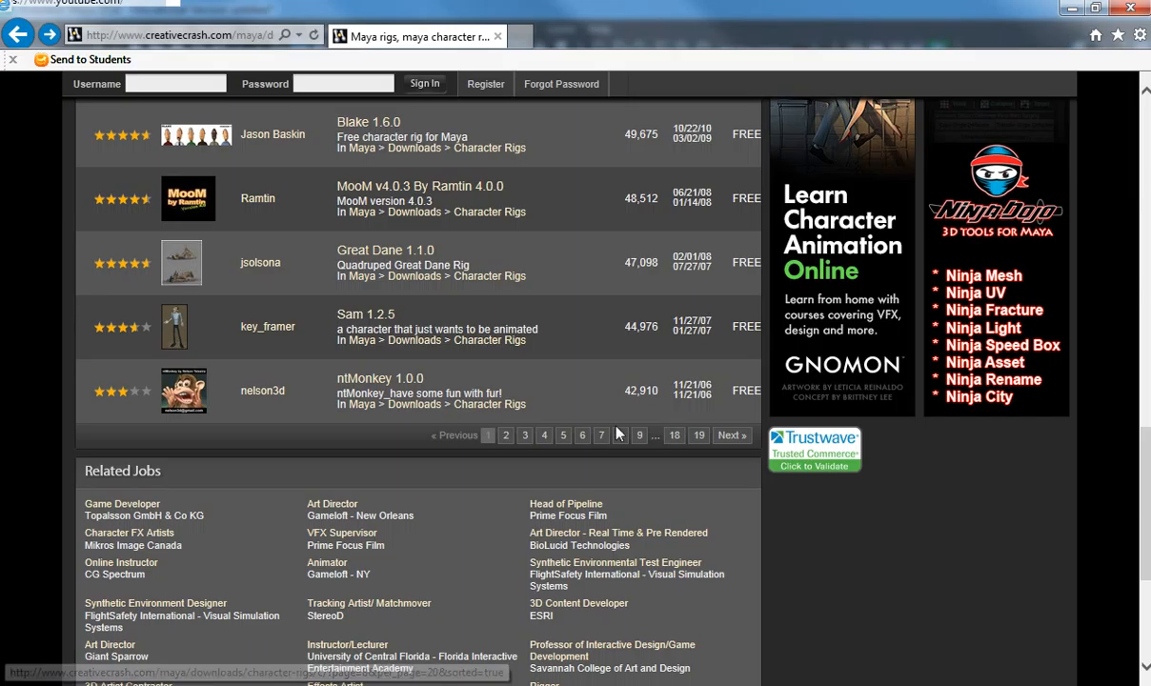
click(506, 435)
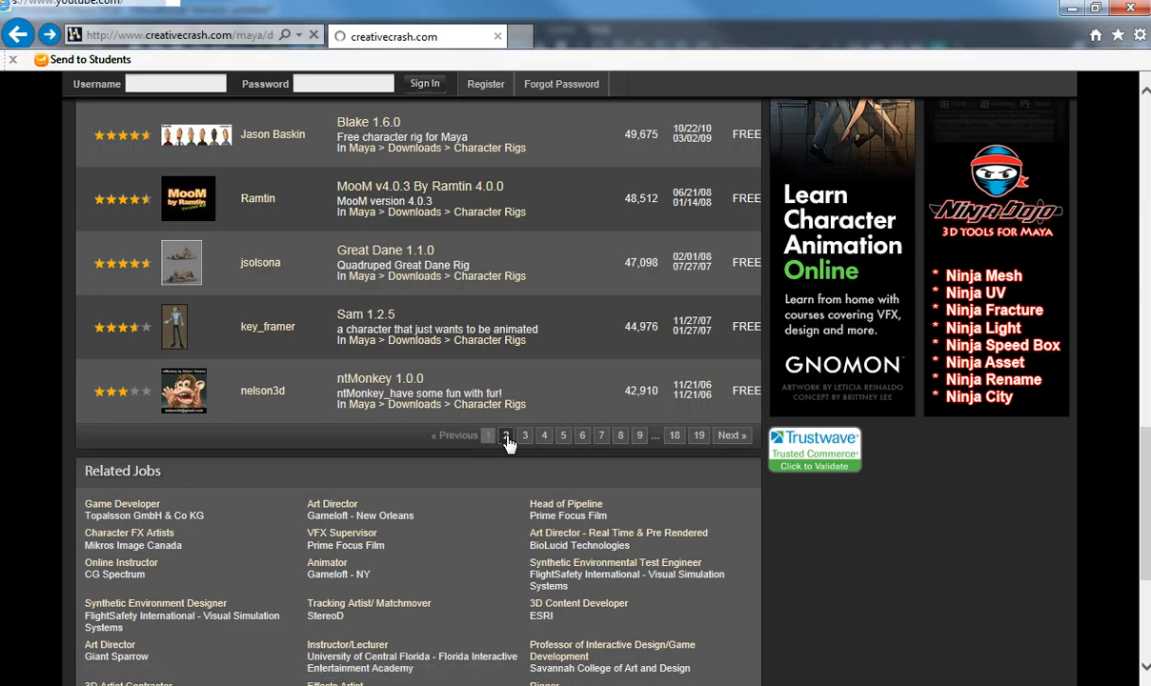
scroll(493, 427, down, 1)
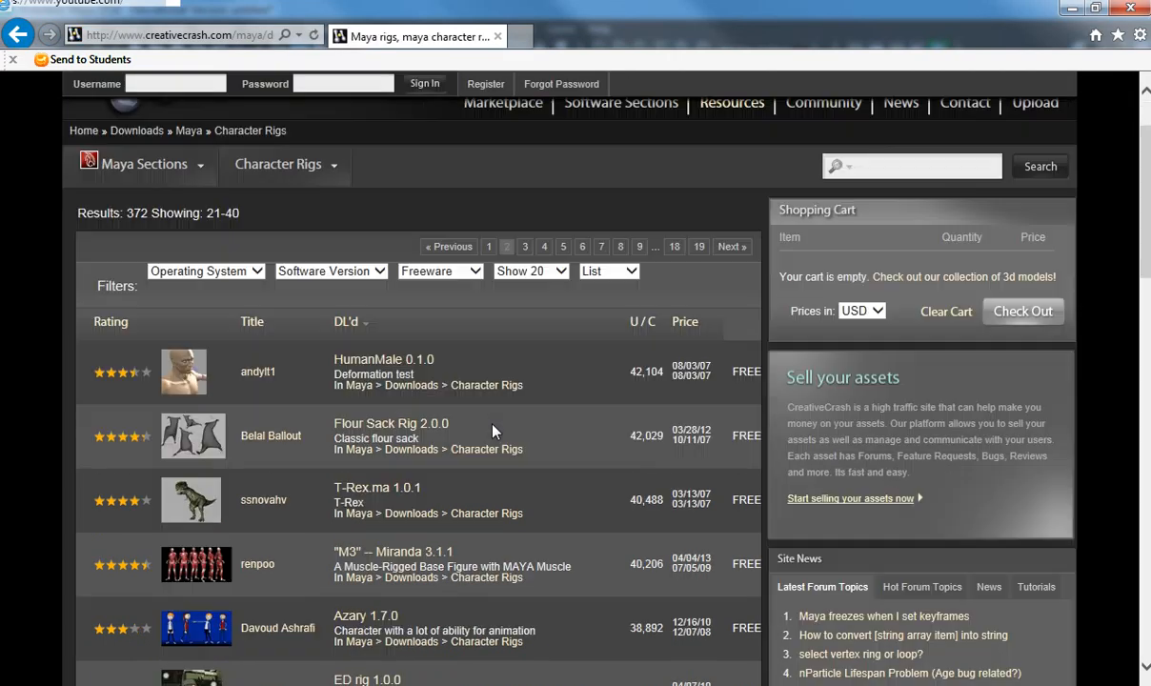
click(410, 425)
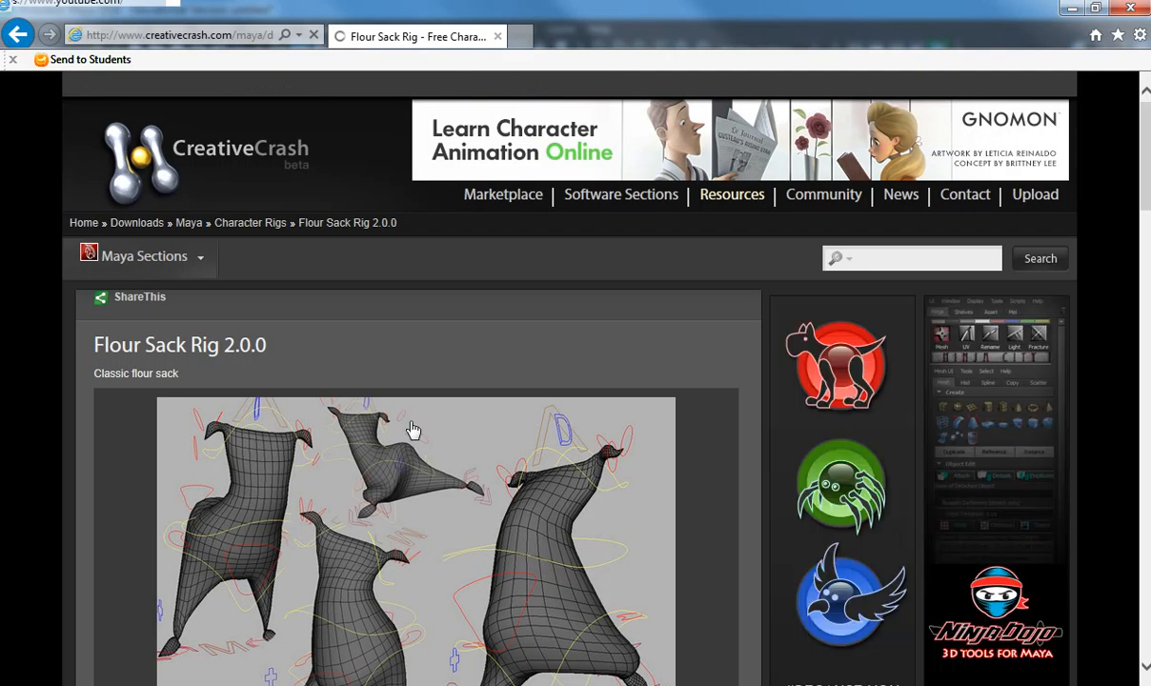
scroll(410, 429, down, 2)
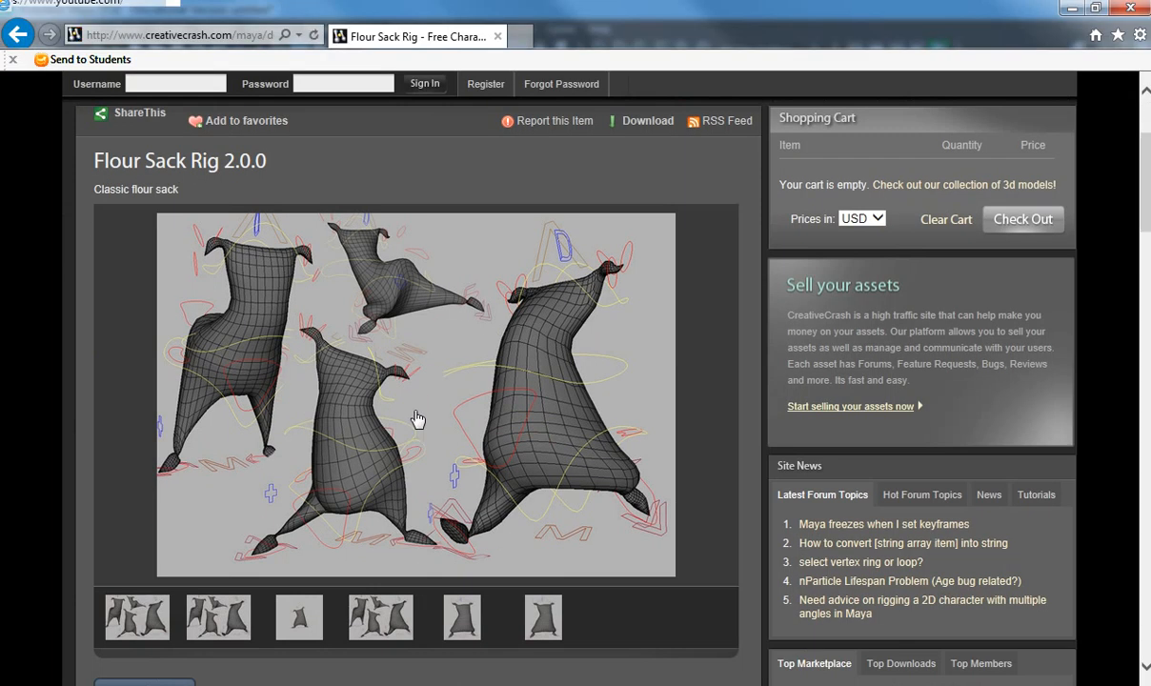
key(alt+Left)
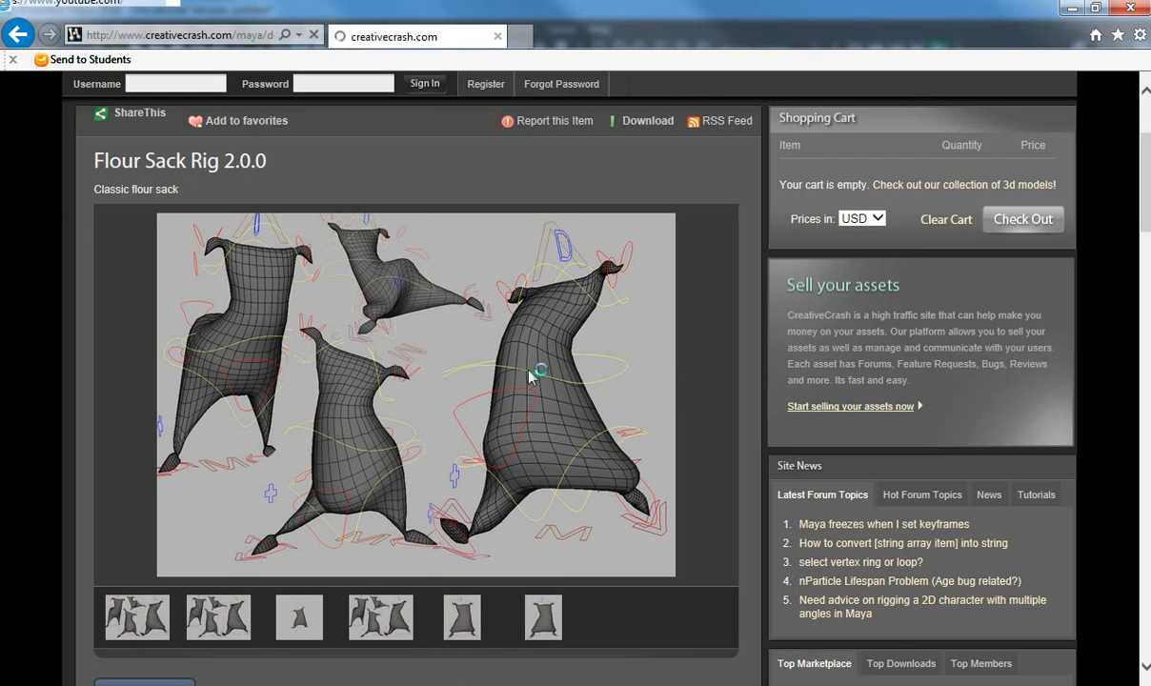
- Browse the second page of free rigs, view the Transformers 0.0.2 page, and return to the list
scroll(414, 392, down, 2)
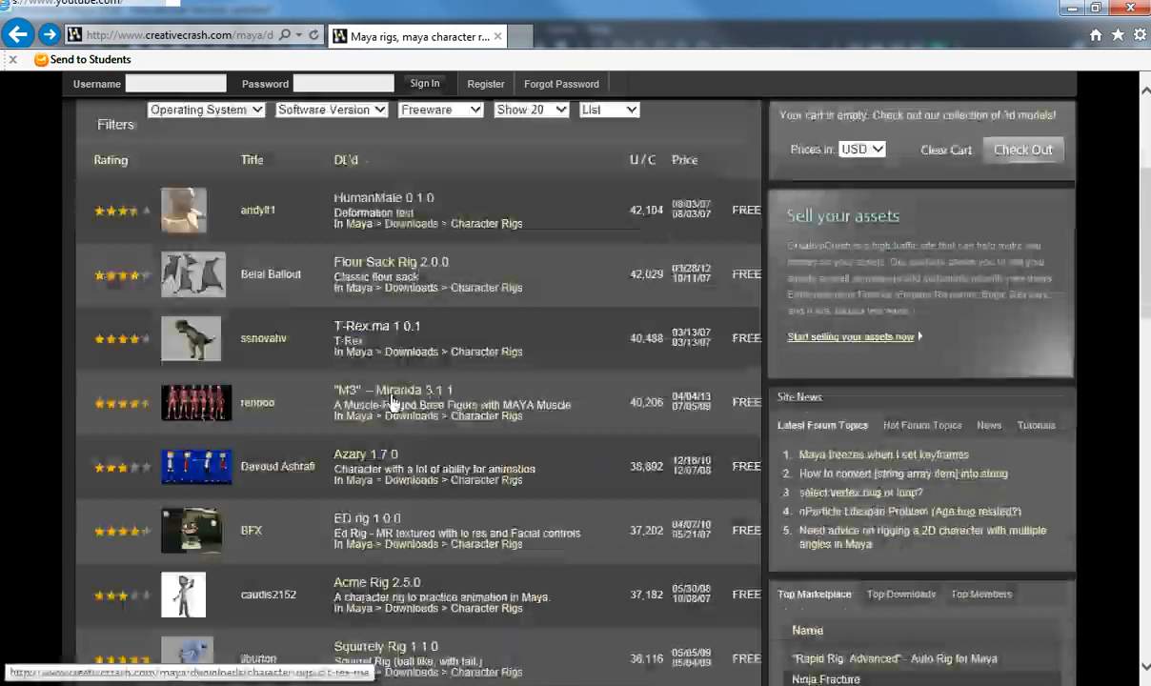
scroll(384, 379, down, 5)
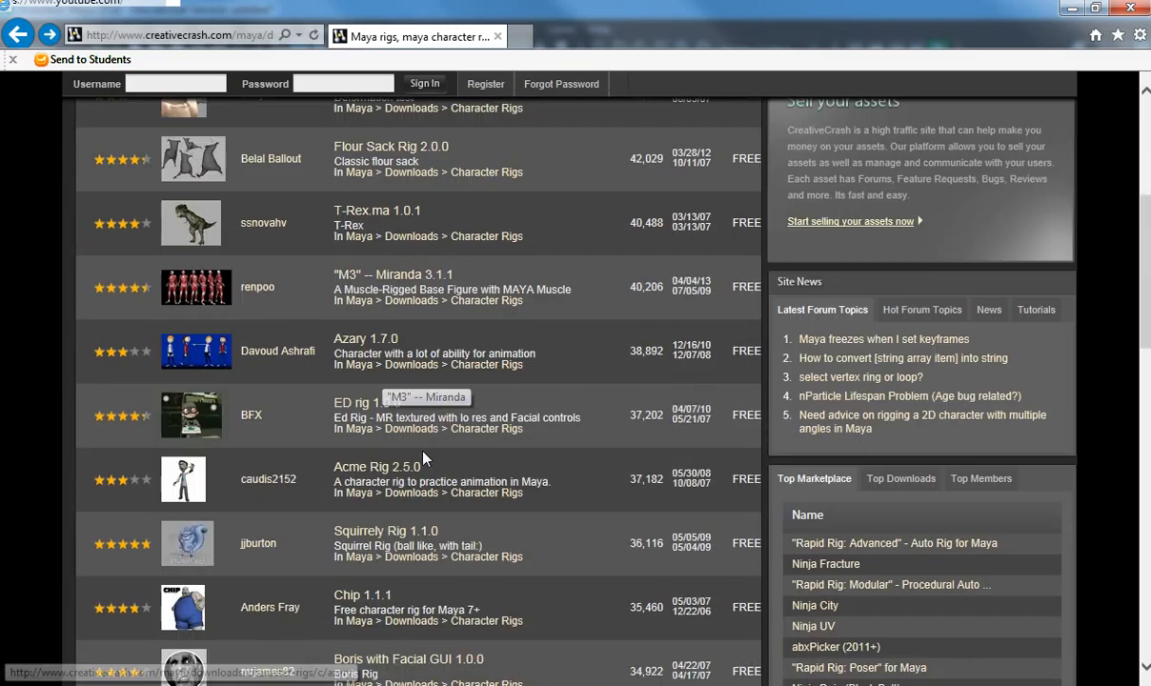
scroll(367, 389, down, 3)
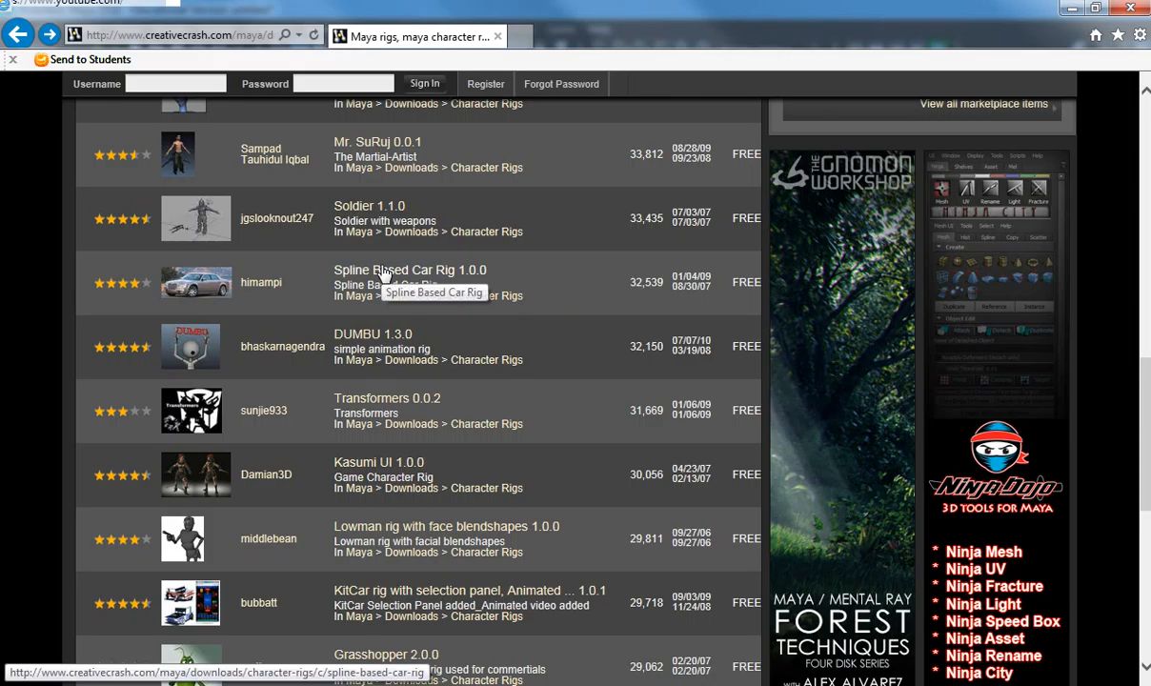
click(383, 400)
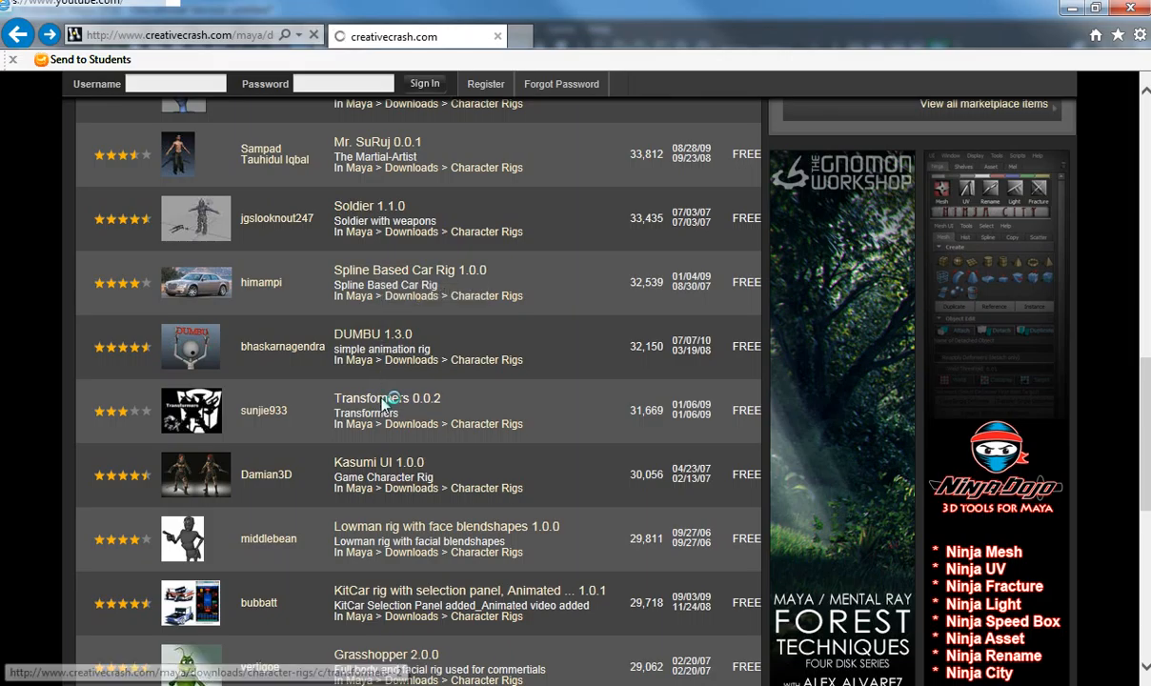
scroll(344, 416, down, 1)
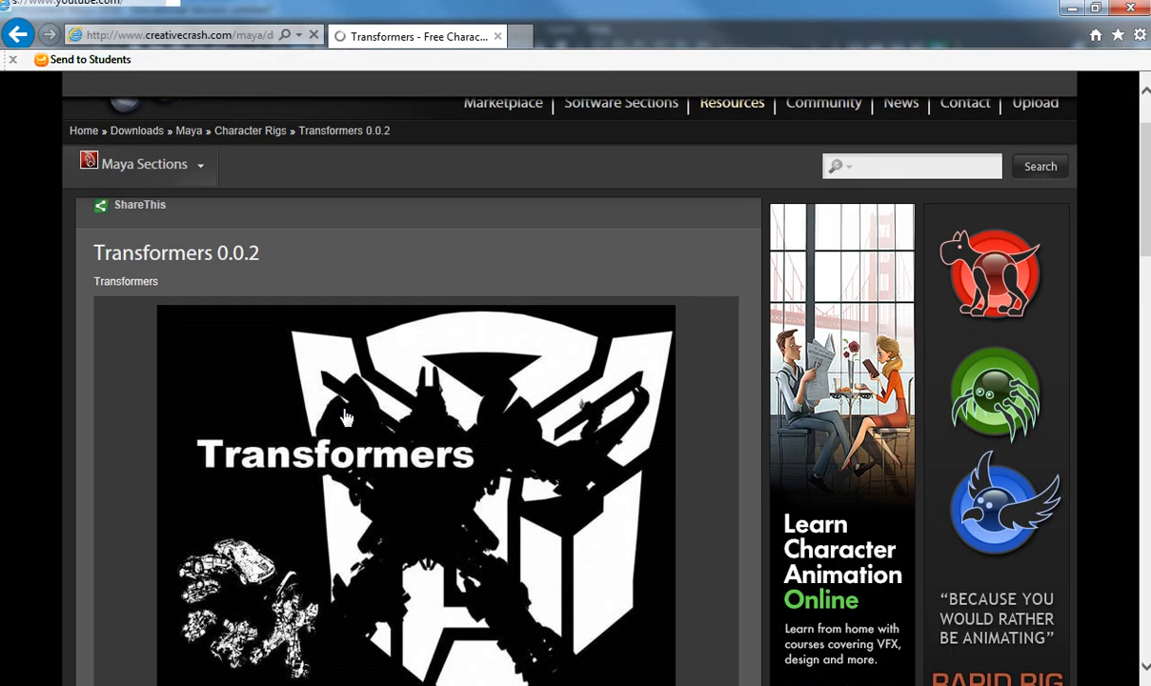
scroll(345, 416, down, 2)
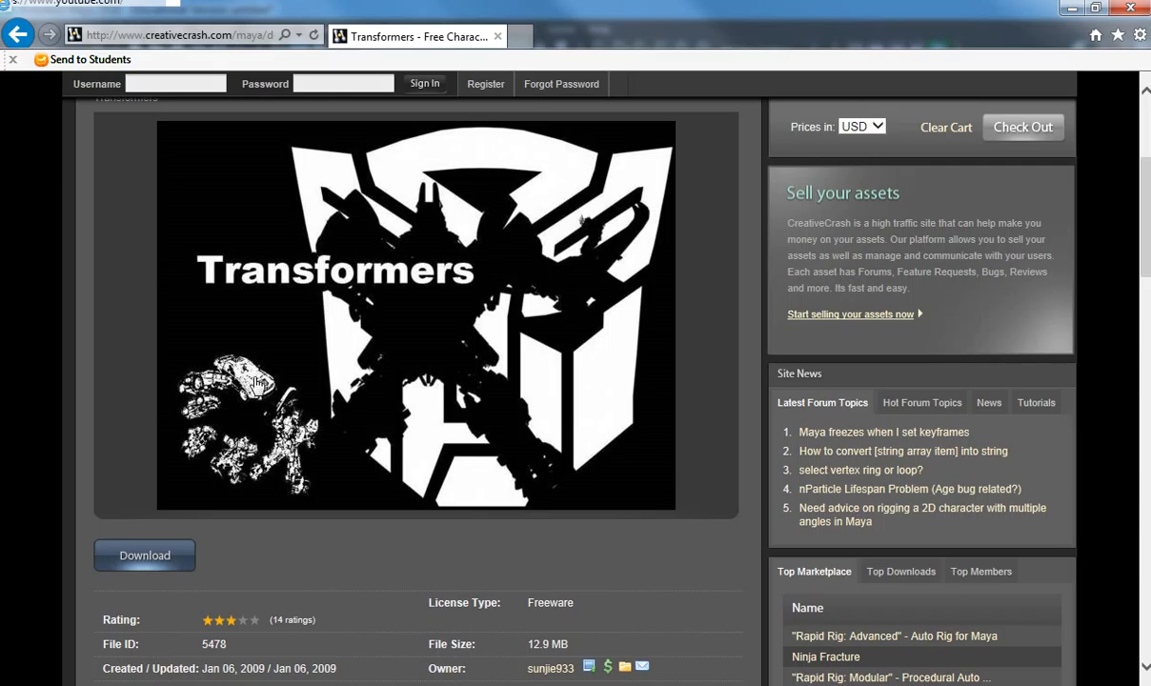
key(BackSpace)
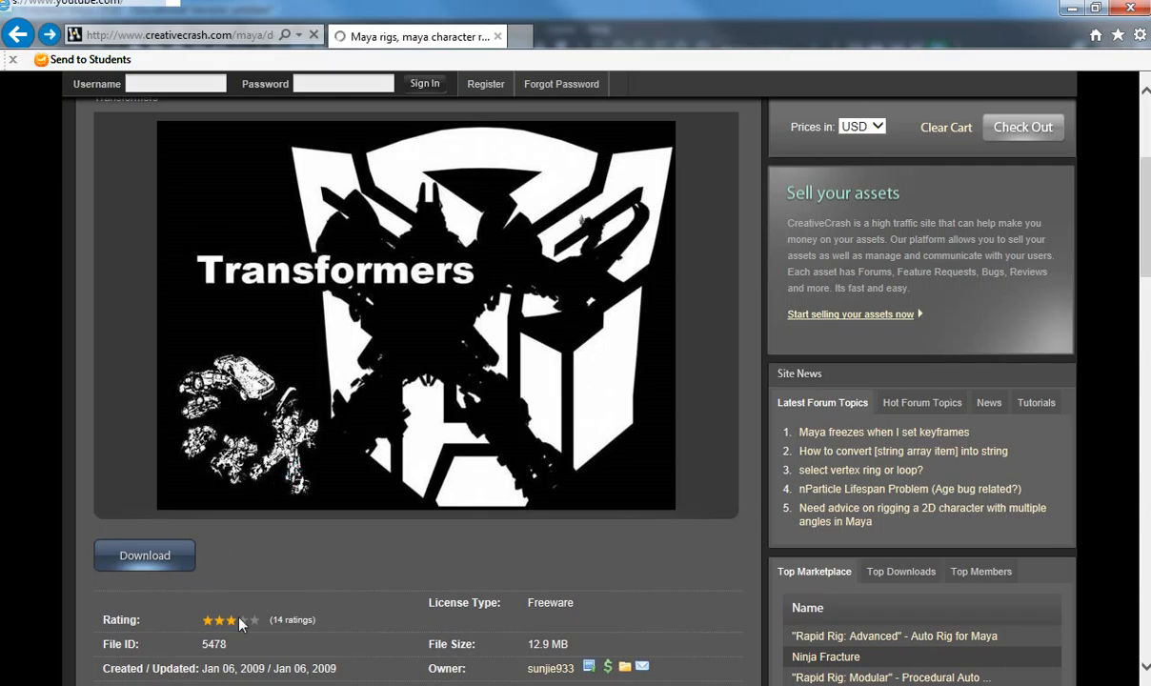
- Browse page 3 of the free rigs list and open the Swappable Car Rig with Ubershockies - The AnyCar 3.1.4
scroll(476, 477, down, 3)
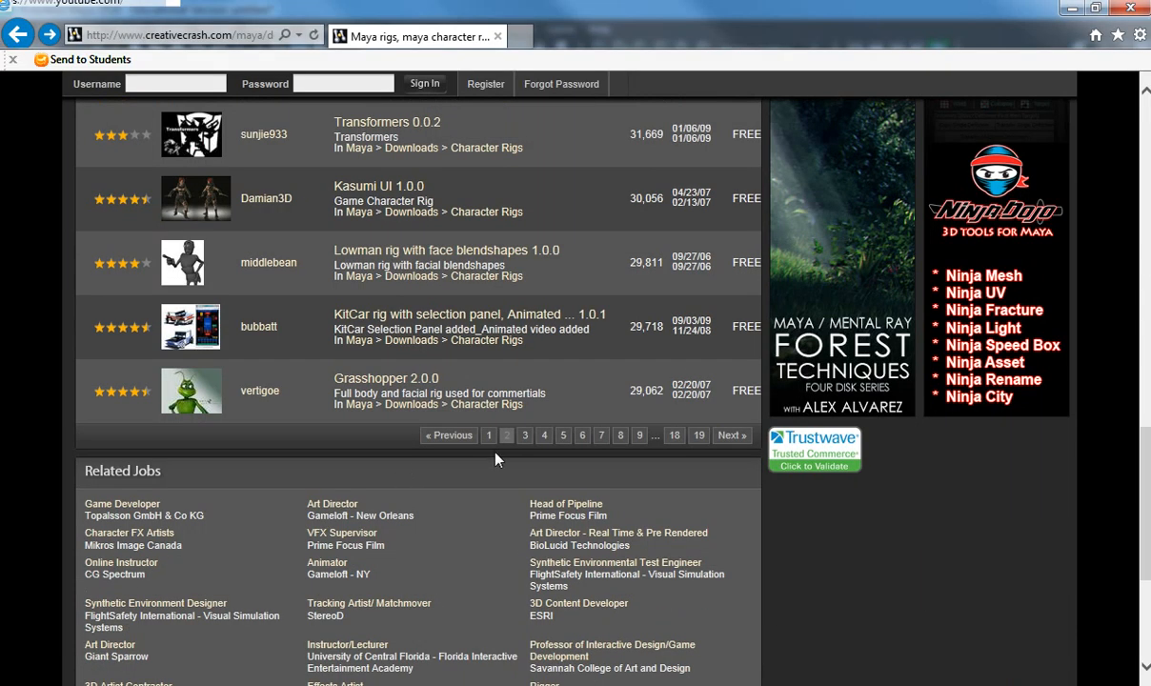
click(523, 436)
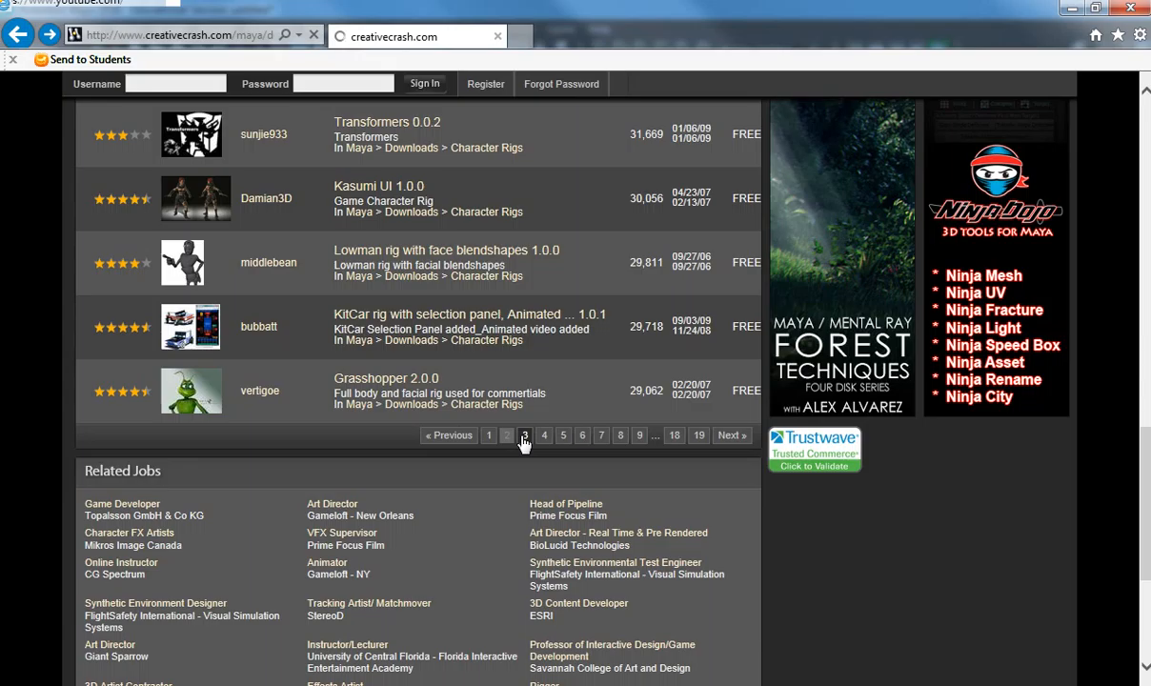
scroll(400, 410, down, 3)
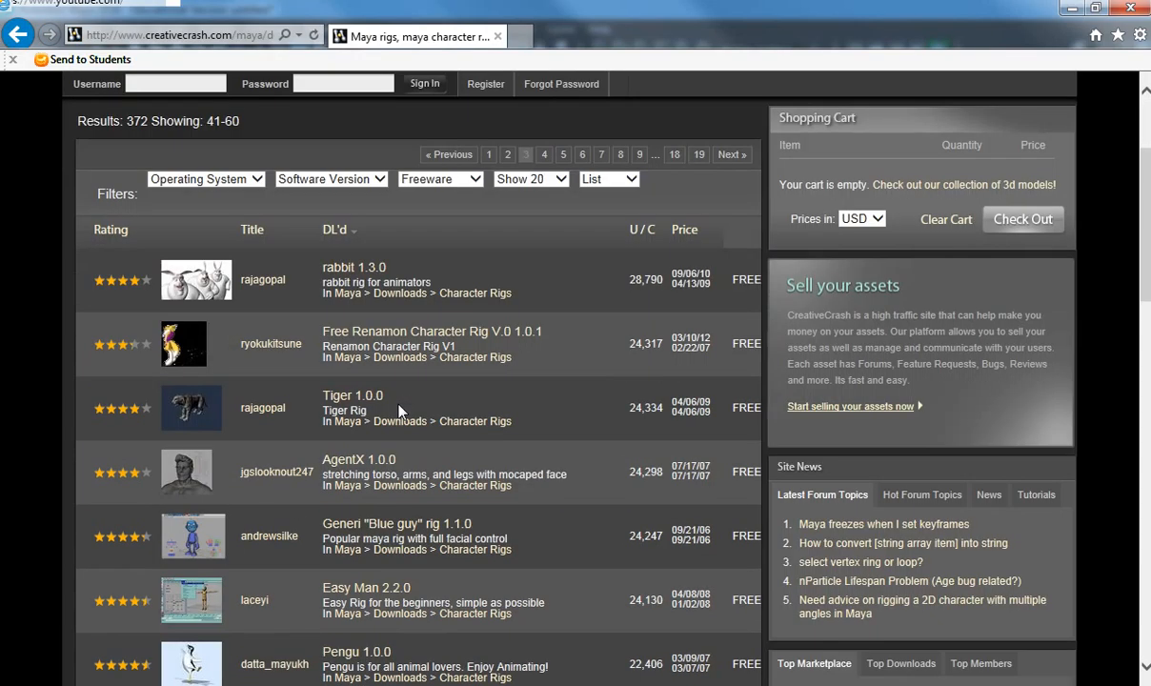
scroll(398, 410, down, 5)
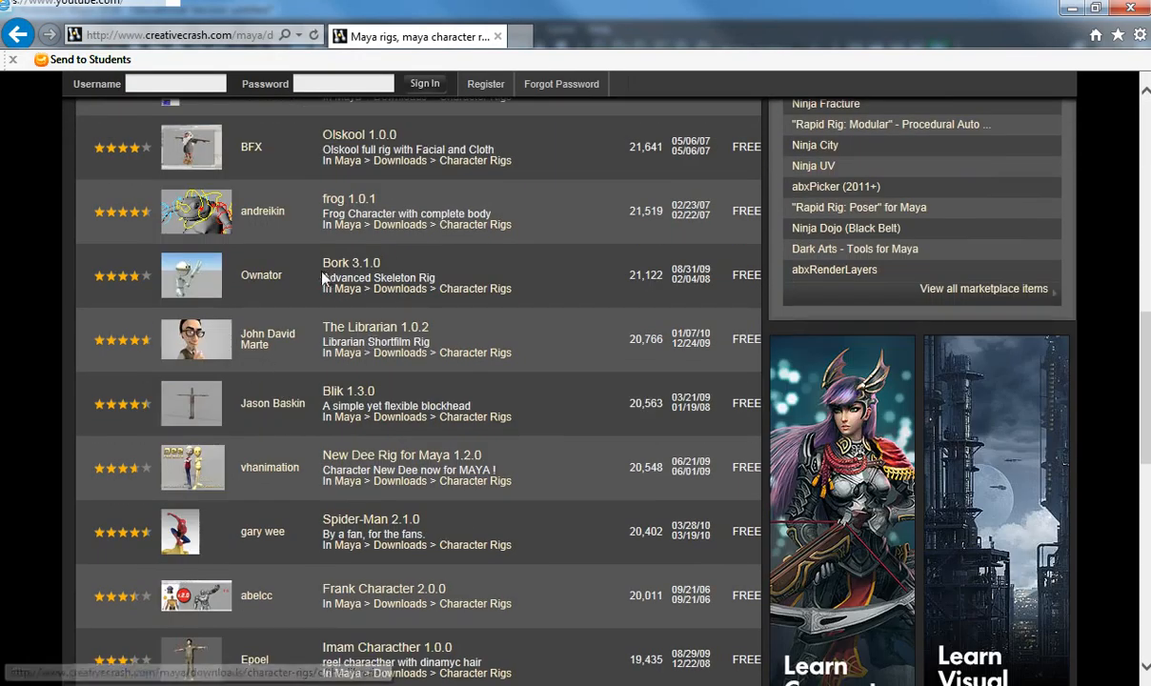
scroll(343, 362, down, 4)
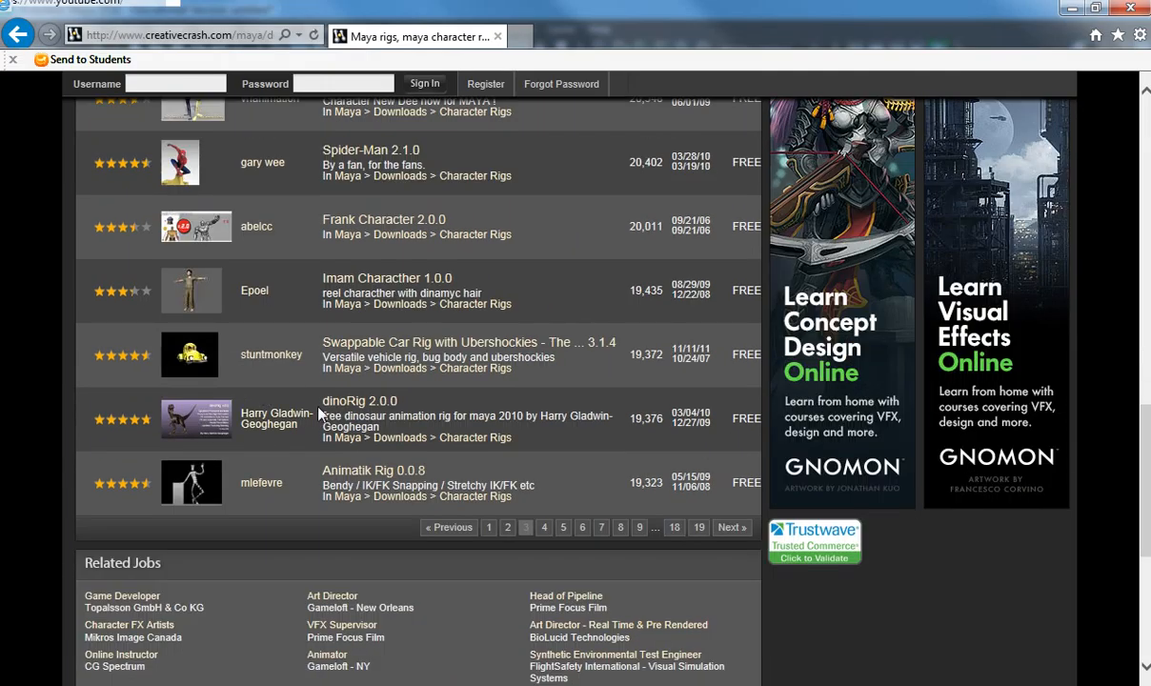
click(419, 345)
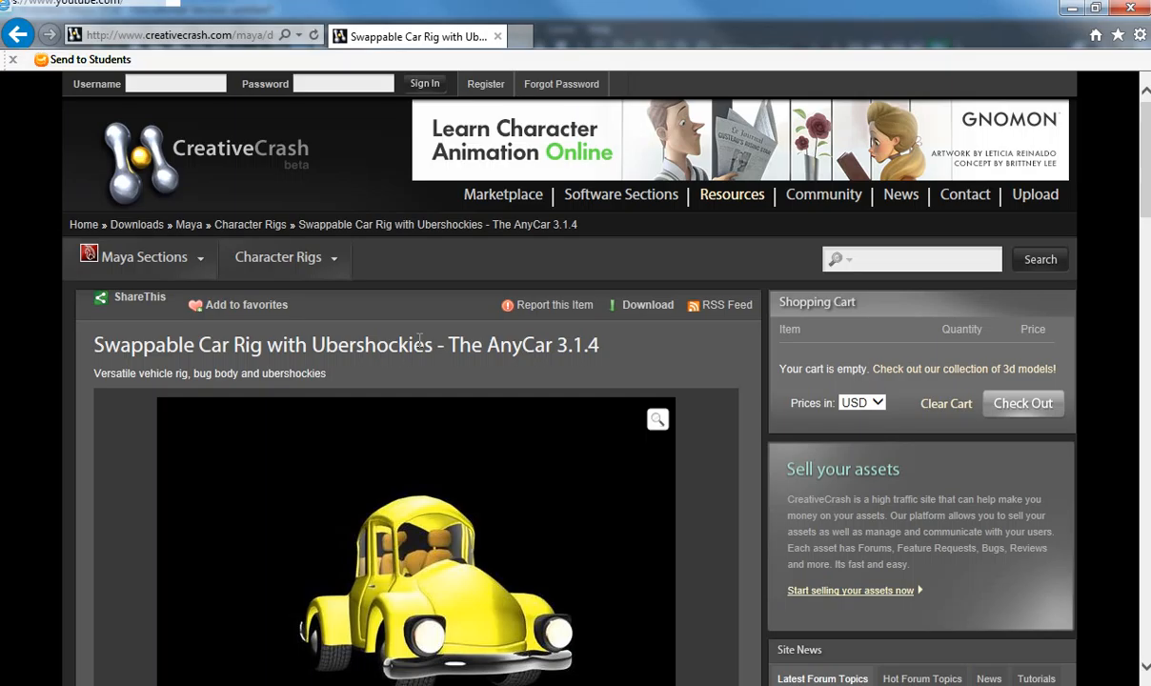
- Switch to Maya and frame the Andy rig's upper body with both outstretched arms and hands in the perspective view
key(alt+Tab)
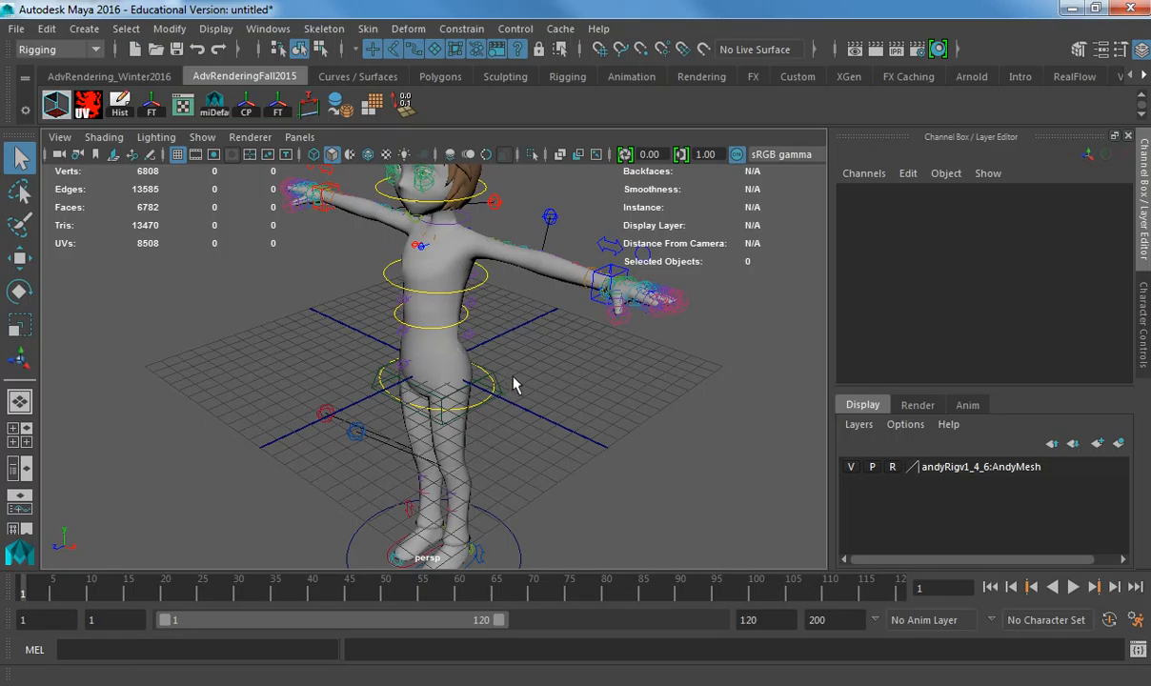
alt+drag(514, 384, 570, 357)
alt+middle_drag(569, 358, 534, 465)
alt+right_drag(535, 465, 699, 431)
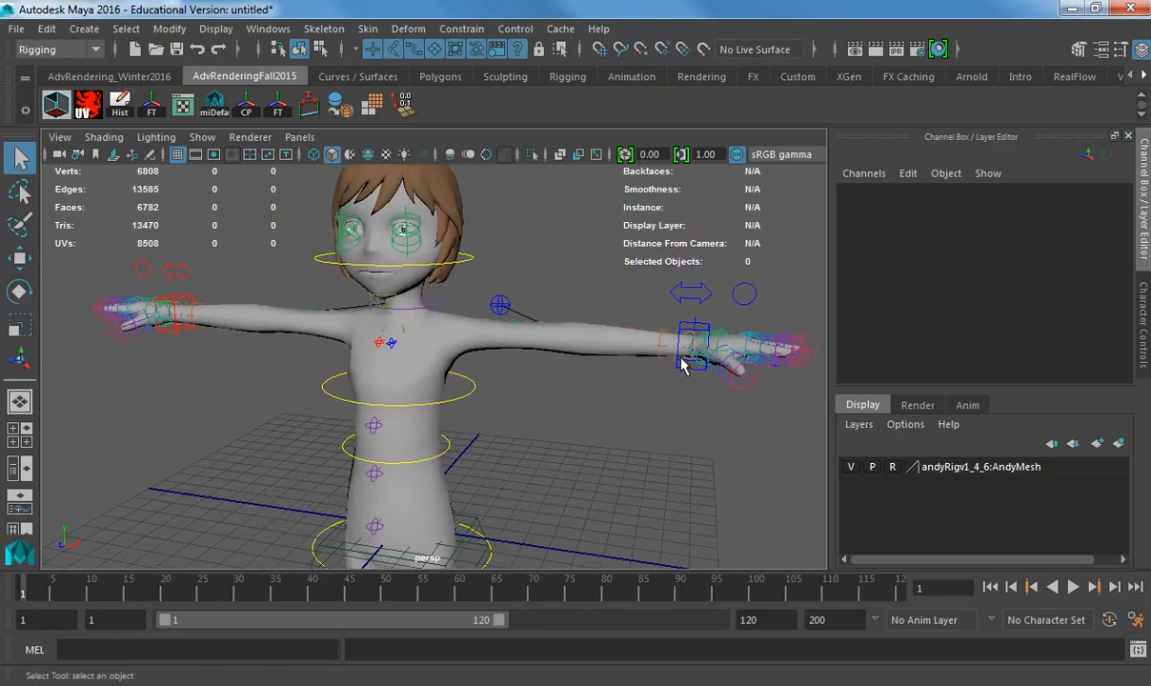
- Select the IK control around the character's left wrist and bring the left hand into close view
click(680, 392)
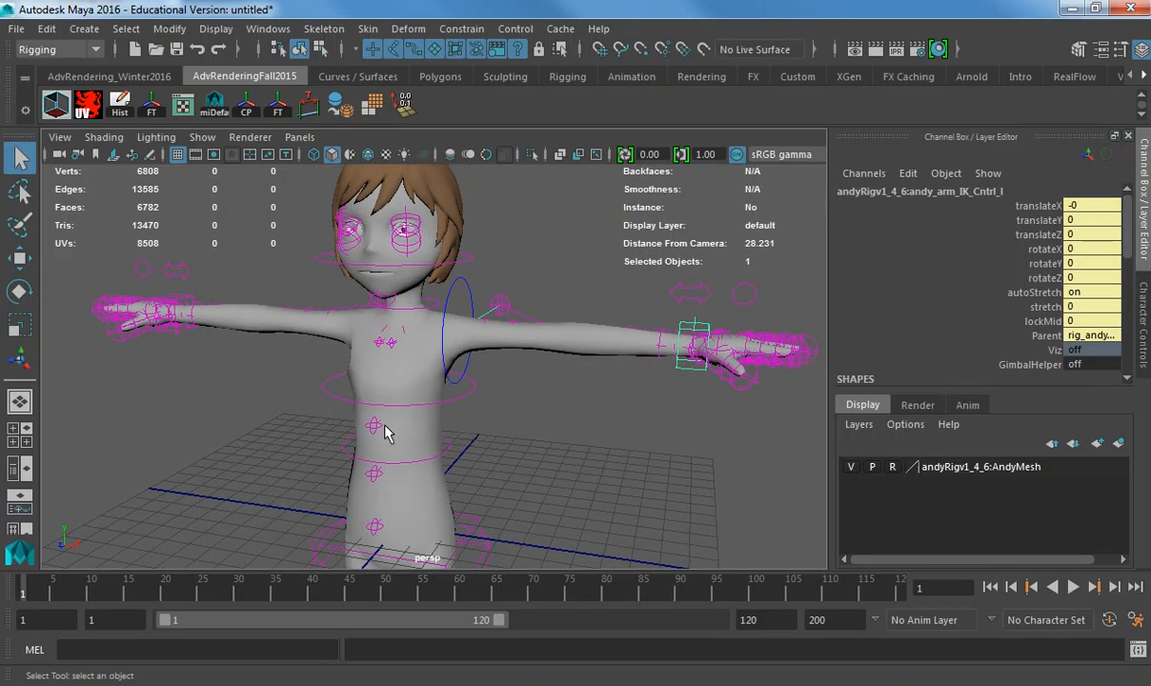
key(f)
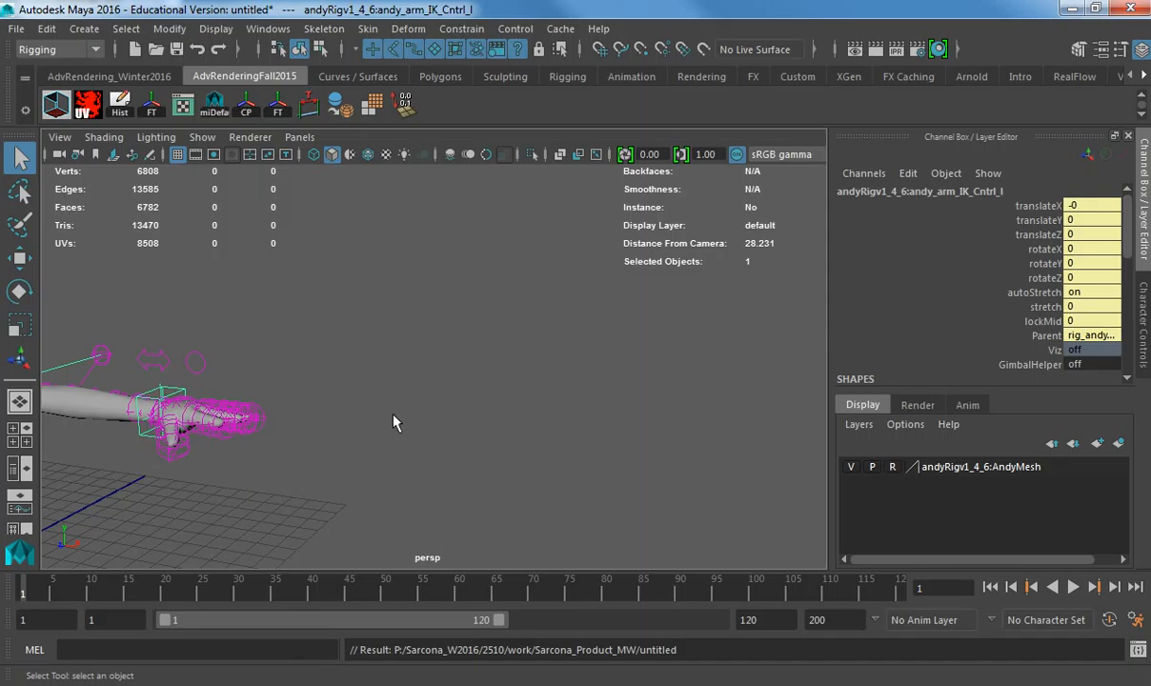
key([)
alt+drag(543, 341, 377, 424)
alt+right_drag(377, 424, 576, 419)
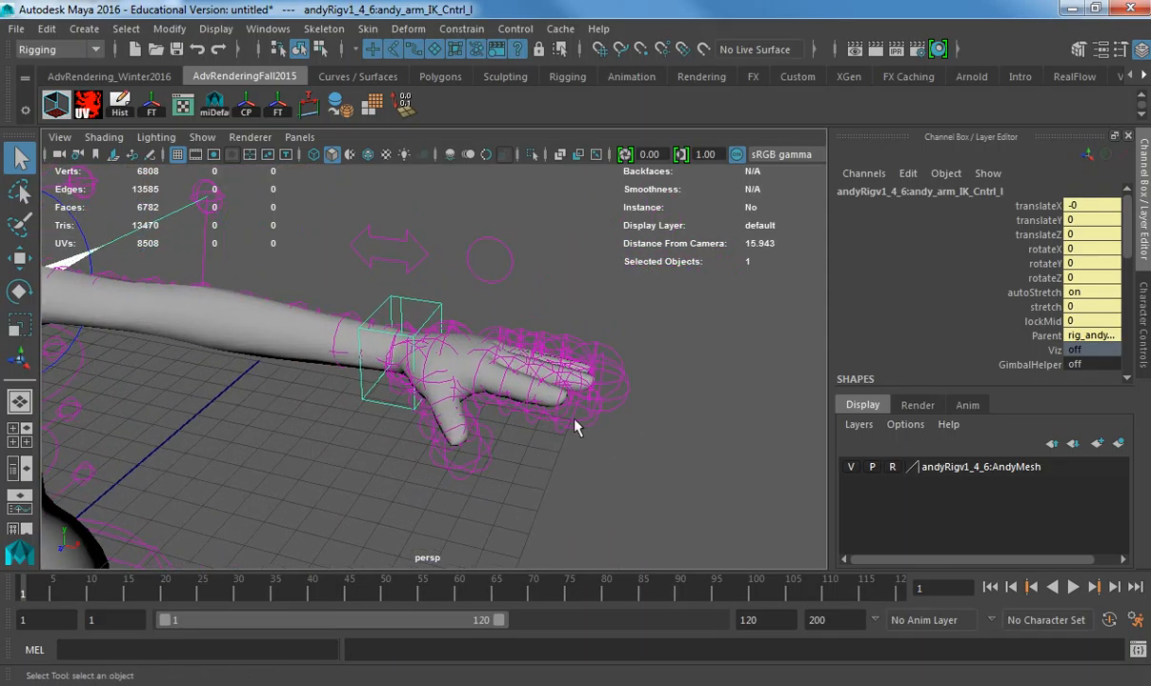
- Select the circular finger control above the character's left hand to show its finger channels
alt+drag(575, 419, 603, 416)
alt+middle_drag(603, 416, 612, 438)
alt+right_drag(533, 324, 603, 290)
click(595, 286)
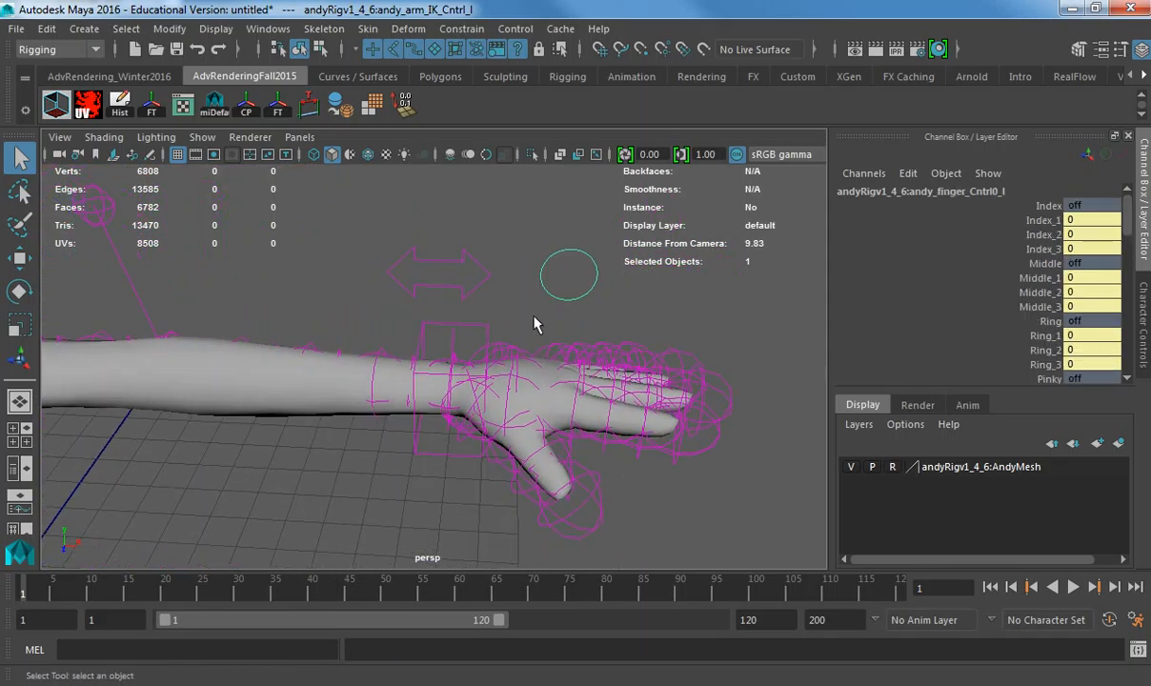
- Try posing the left hand's fingers by sliding the Index_1 through Ring_3 channels of the finger control together
drag(1041, 224, 1033, 362)
alt+drag(589, 345, 580, 389)
middle_drag(580, 369, 647, 377)
- View the whole Andy rig from head to feet, including both arms and the foot controls
alt+middle_drag(460, 385, 590, 348)
alt+right_drag(591, 348, 378, 341)
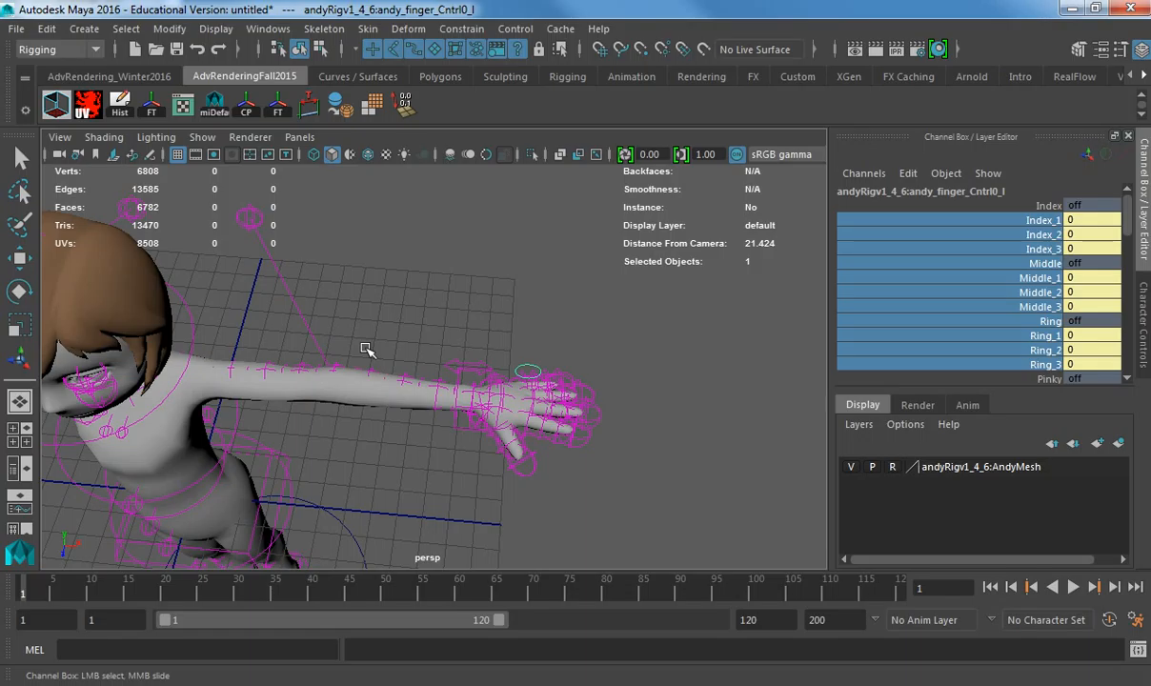
alt+right_drag(412, 404, 231, 370)
alt+middle_drag(259, 377, 436, 397)
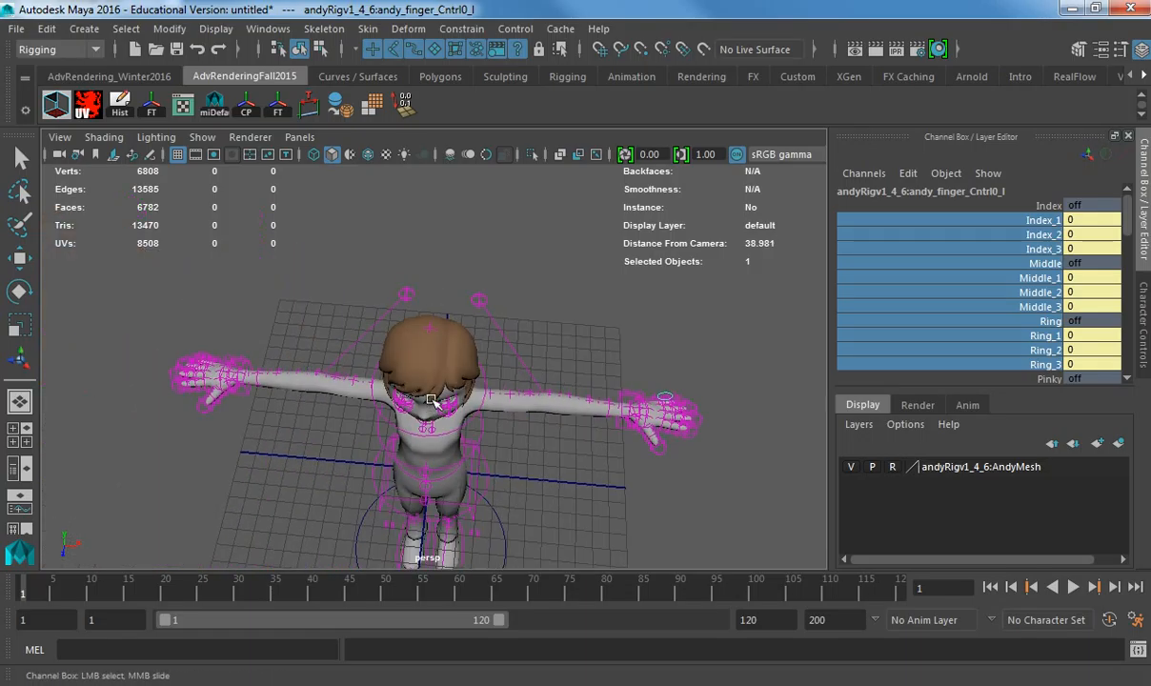
alt+drag(436, 398, 445, 341)
alt+right_drag(445, 341, 324, 321)
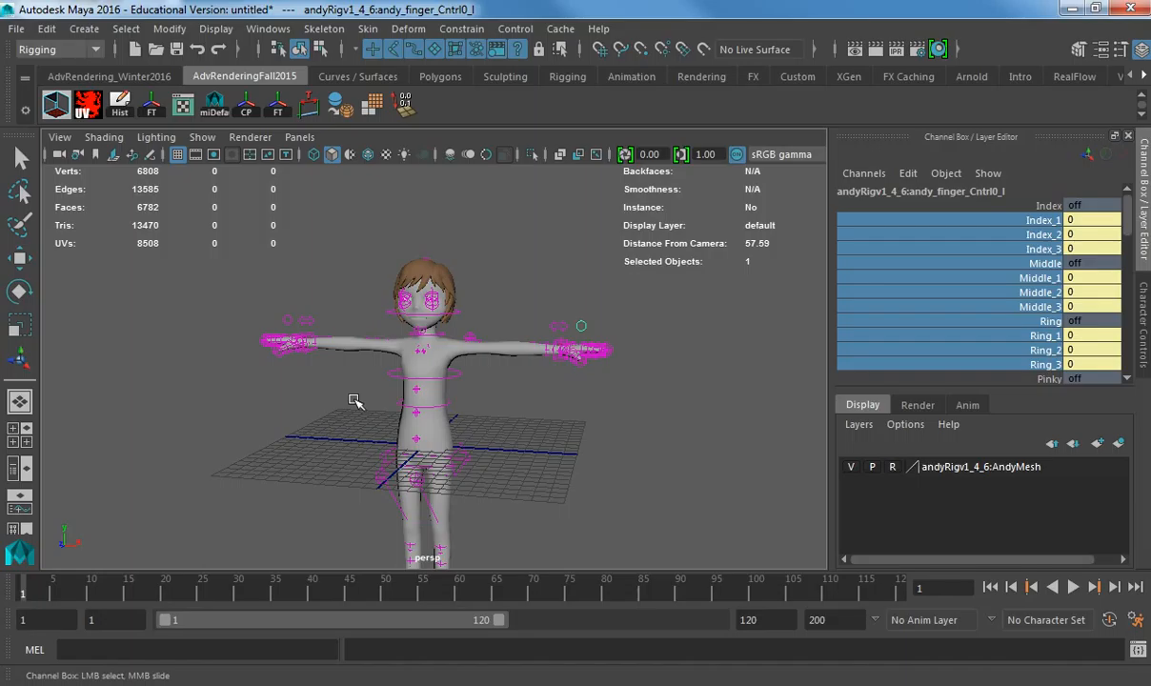
alt+right_drag(369, 401, 433, 329)
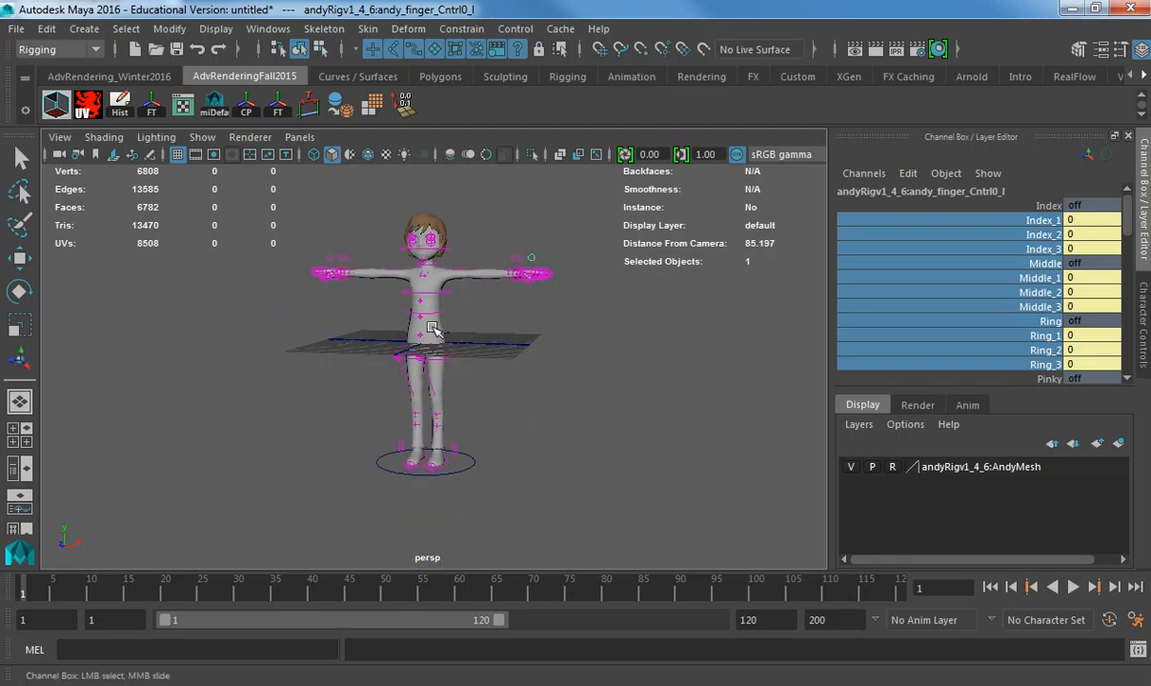